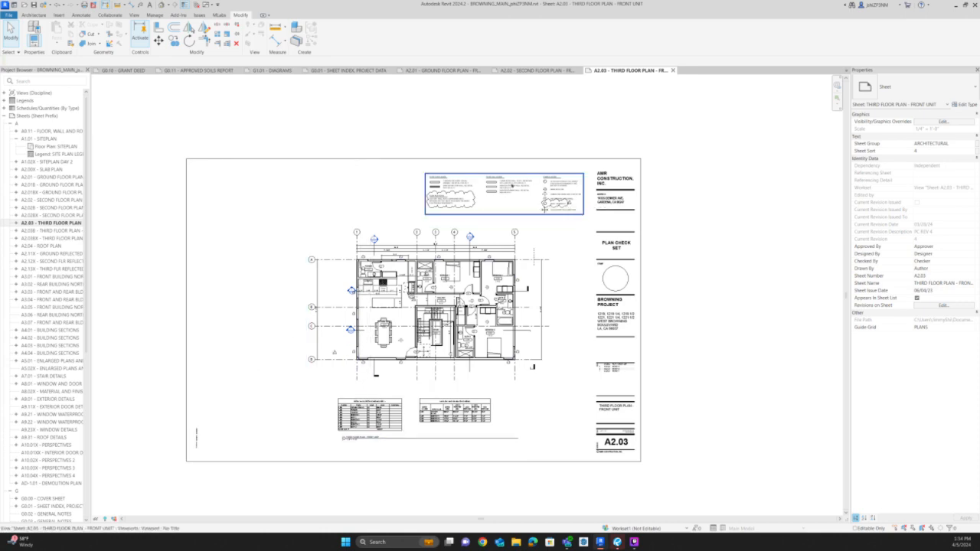
Activate the plan legend viewport on the sheet and tag the revision cloud around the floor plan notes.
scroll(511, 203, up, 5)
double_click(511, 185)
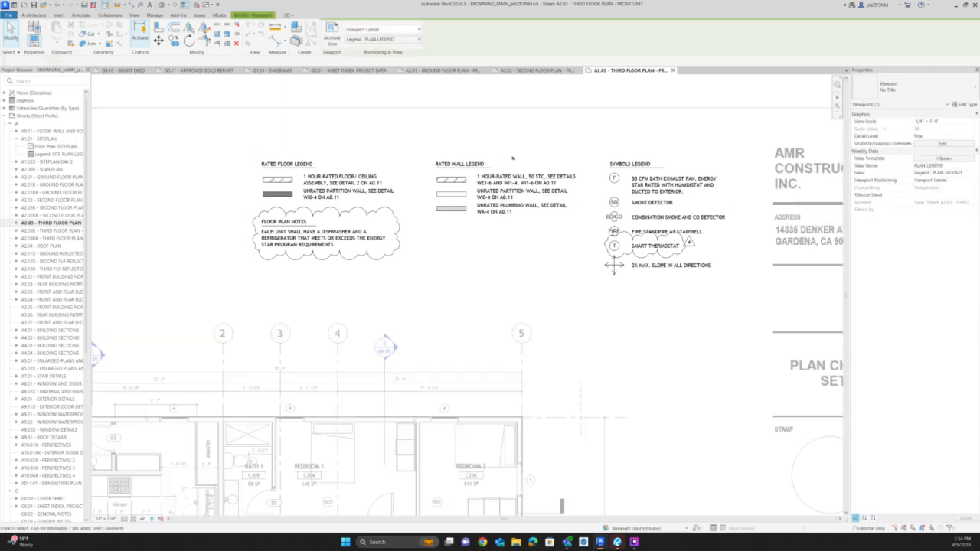
scroll(501, 164, up, 3)
key(t)
key(g)
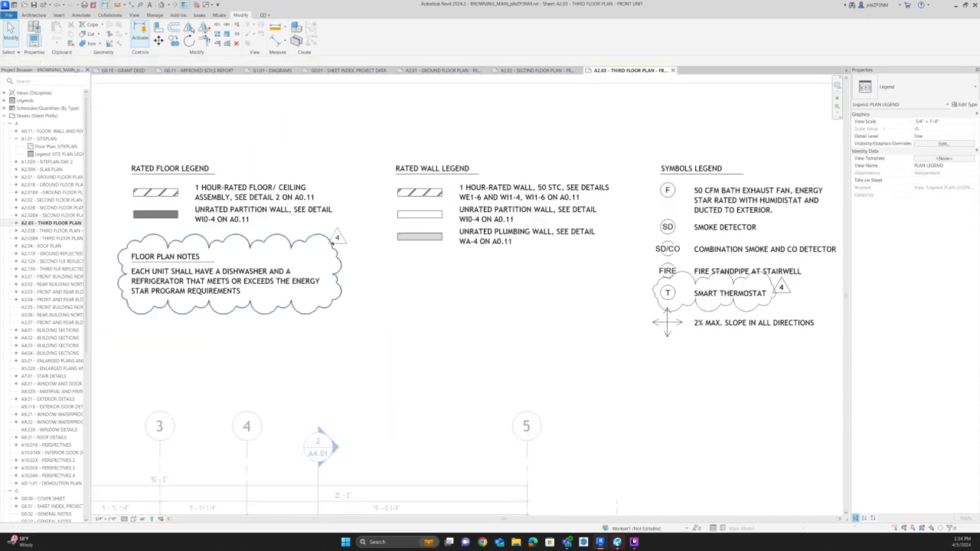
Sketch a rectangular revision cloud about 2' wide around "50 STC" in the 1 hour-rated wall note, under revision PC REV 5.
click(82, 17)
click(269, 34)
scroll(511, 179, up, 3)
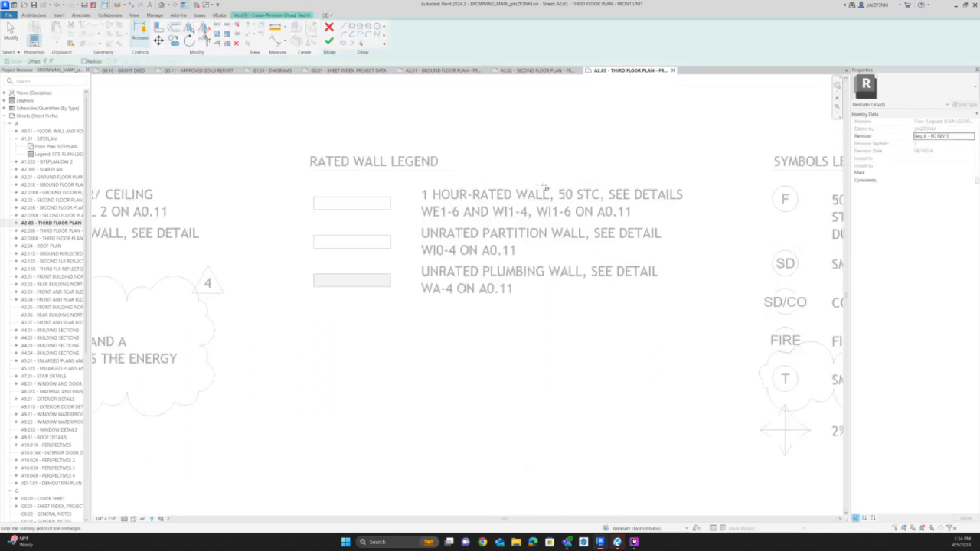
scroll(545, 187, up, 2)
click(562, 189)
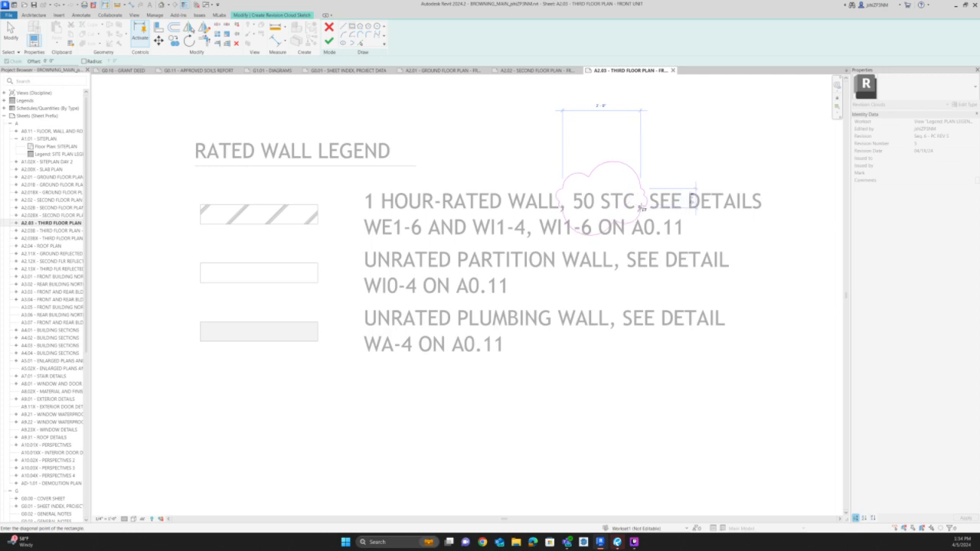
click(640, 209)
Split the long edges of the 50 STC cloud into smaller arcs and finish the cloud sketch.
key(s)
key(l)
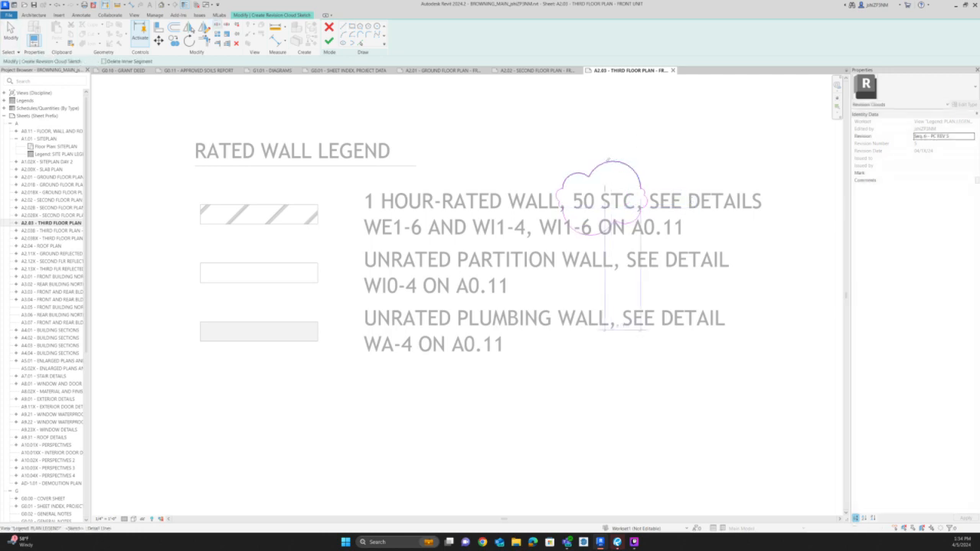
click(606, 185)
scroll(605, 161, down, 3)
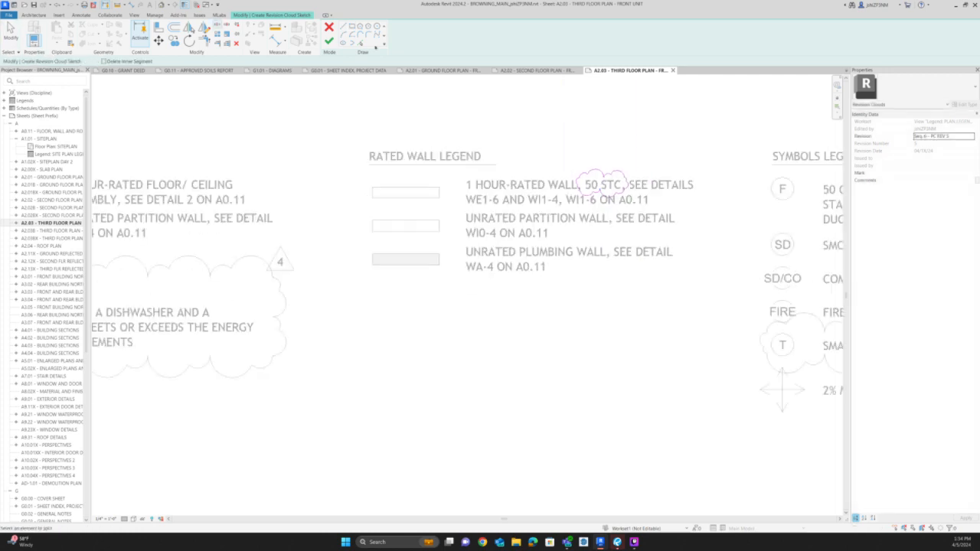
key(Escape)
drag(501, 146, 652, 215)
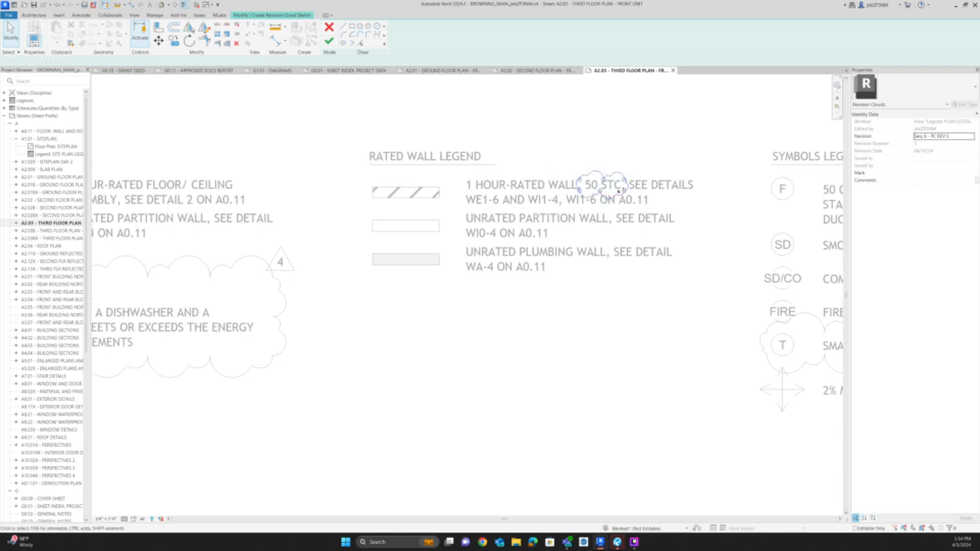
scroll(588, 107, up, 3)
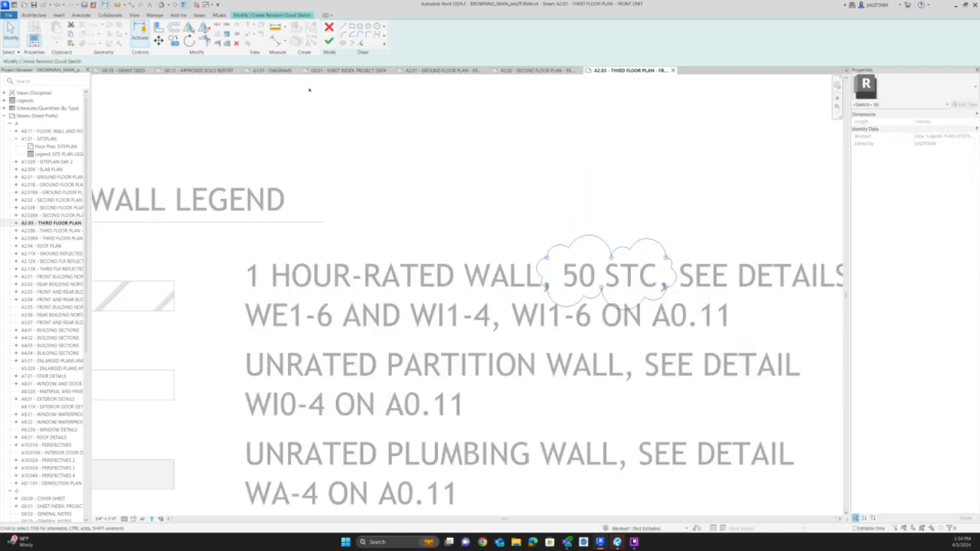
click(329, 40)
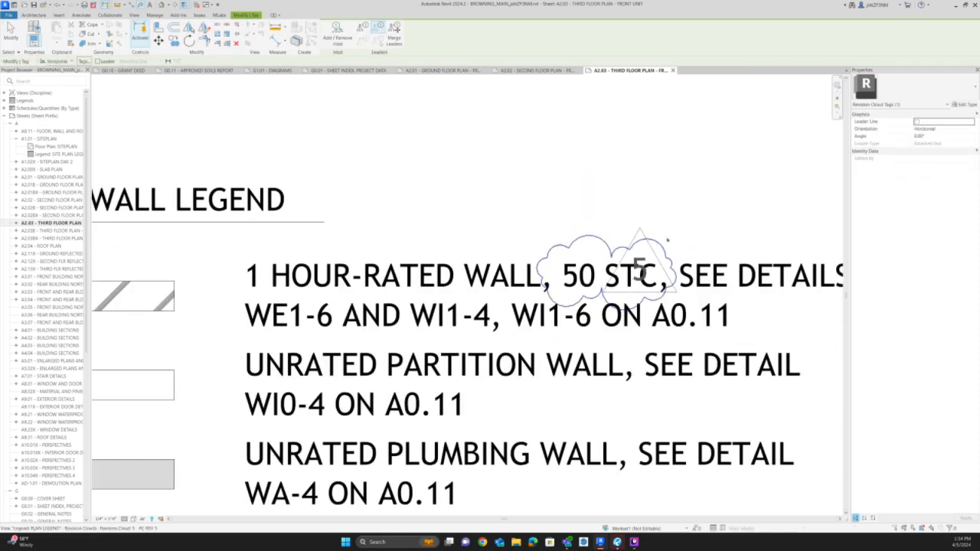
Tag the 50 STC revision cloud and deactivate the legend viewport.
click(660, 242)
scroll(615, 218, down, 8)
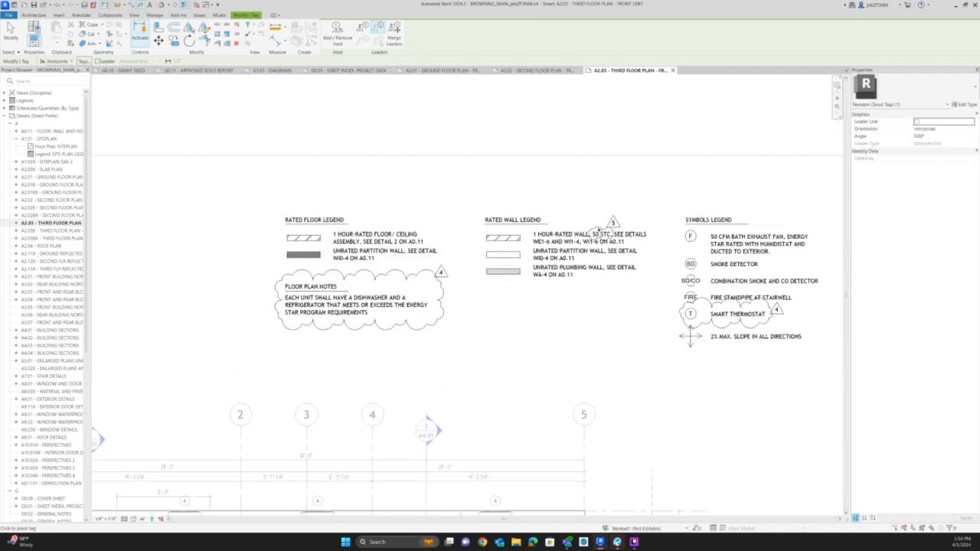
key(Escape)
key(Escape)
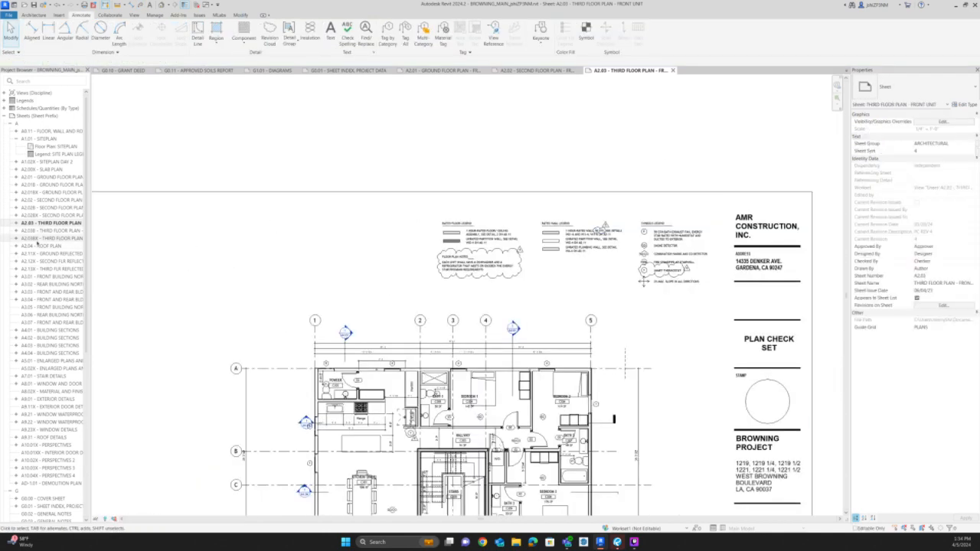
Open sheet A2.03B, the rear unit's third floor plan, and examine its legend and the plan around the stairwell.
click(36, 232)
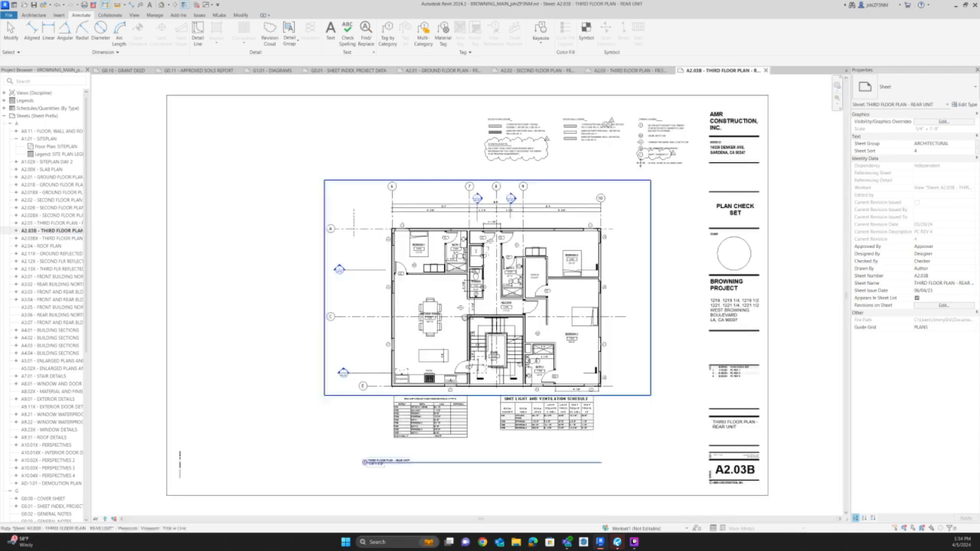
scroll(602, 119, up, 3)
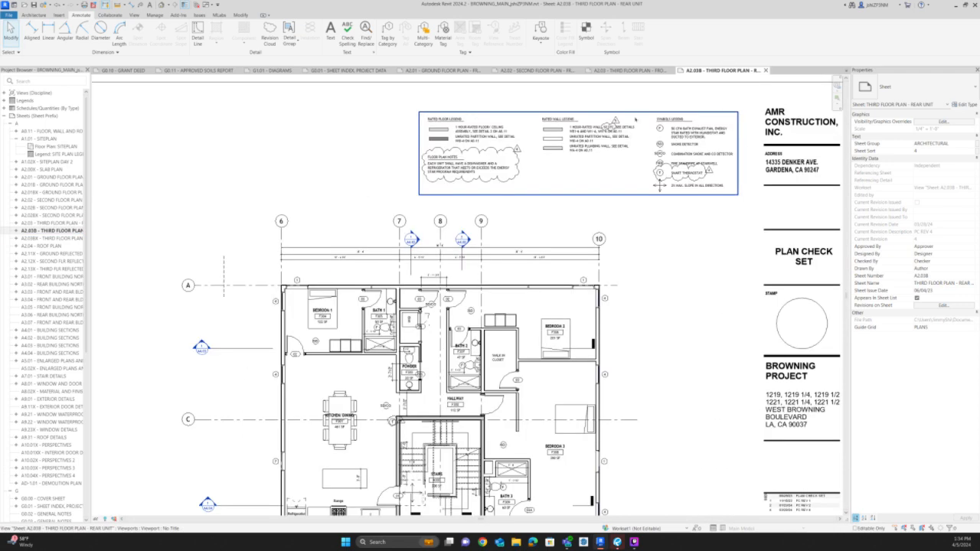
scroll(404, 319, up, 1)
middle_drag(405, 319, 399, 137)
scroll(398, 137, up, 1)
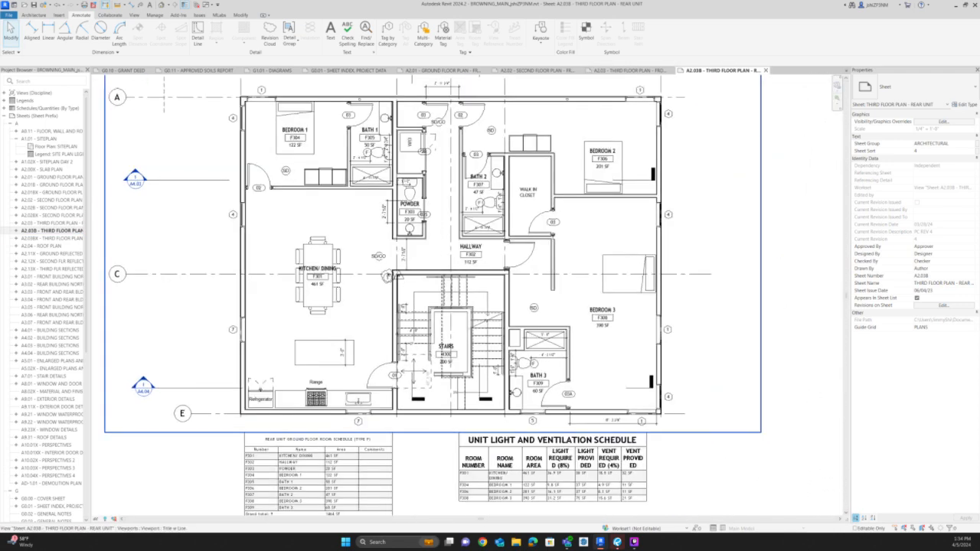
scroll(390, 284, up, 5)
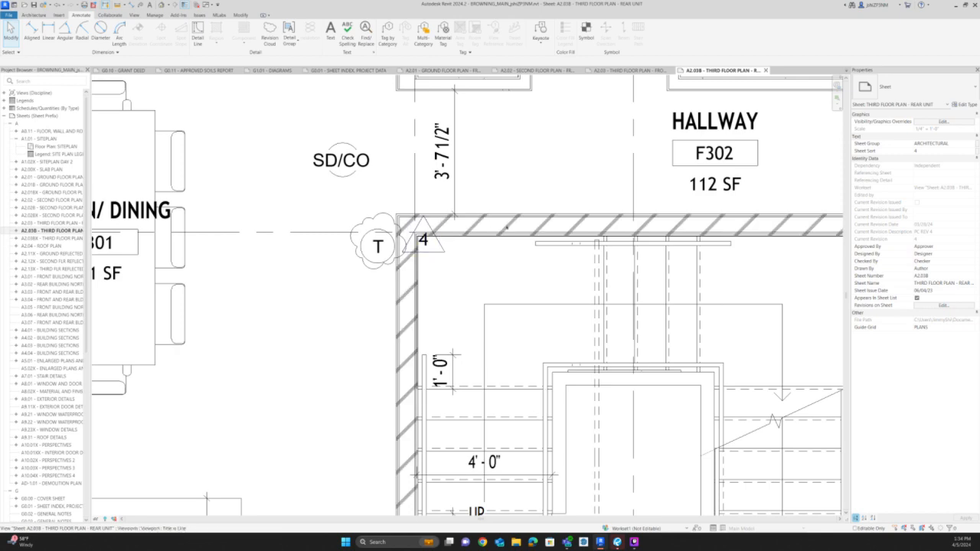
scroll(440, 211, down, 2)
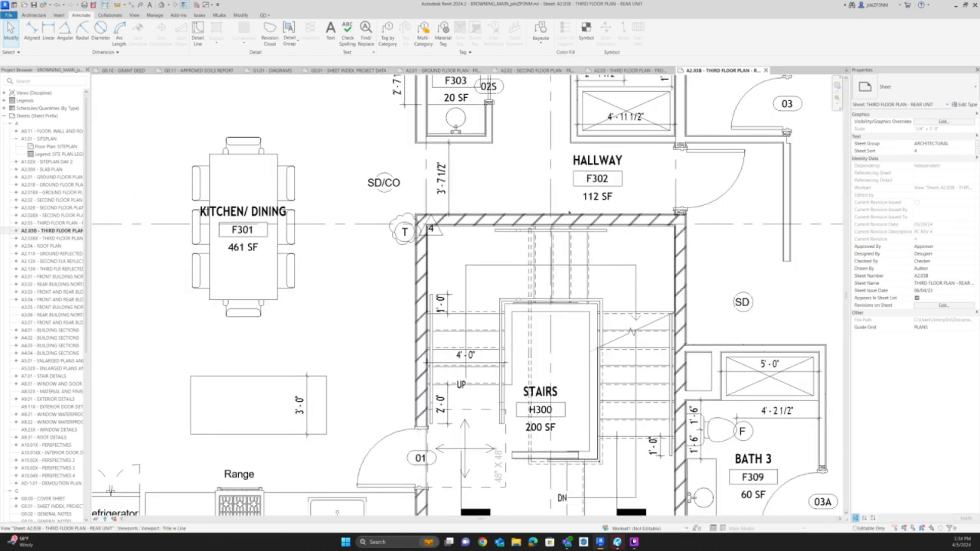
Activate the rear unit's floor plan viewport and open the stair in H300 for editing.
click(440, 211)
double_click(577, 216)
click(576, 216)
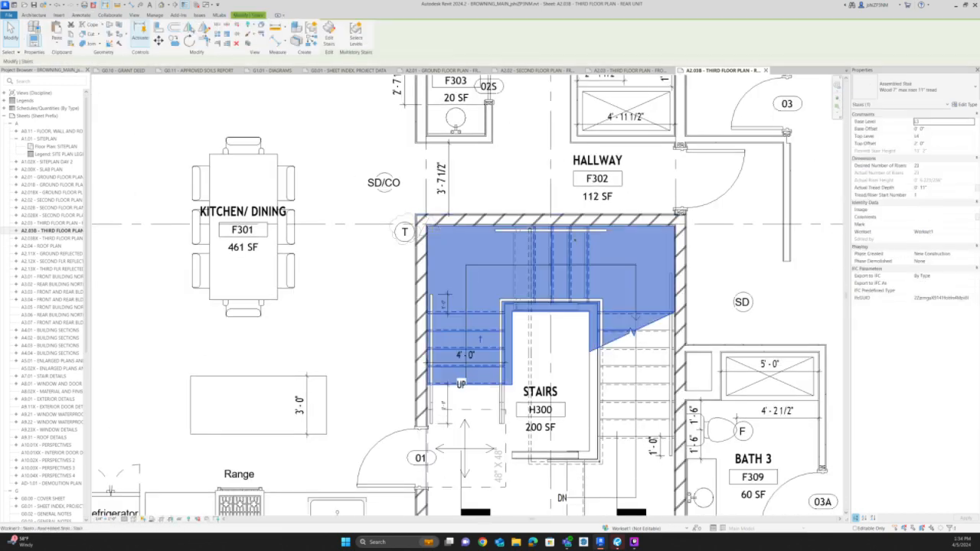
scroll(576, 217, up, 3)
scroll(557, 235, up, 2)
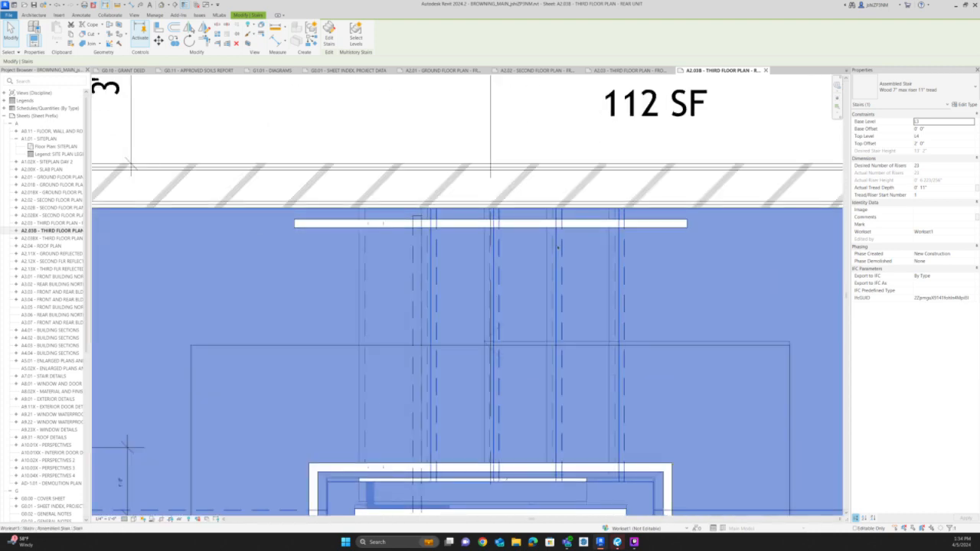
double_click(558, 247)
Move the stair run with risers 6 to 9 vertically onto the face of the hallway-side wall.
click(559, 211)
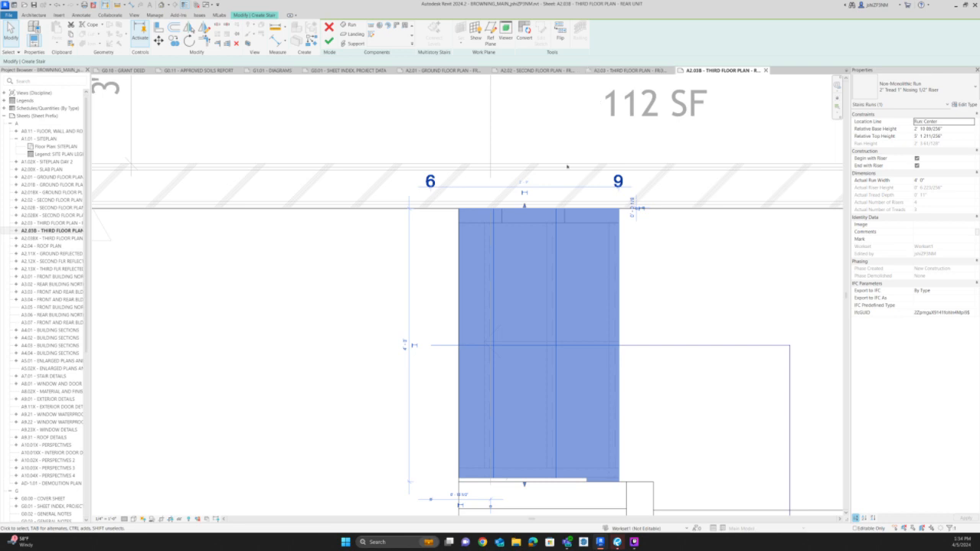
scroll(556, 213, up, 2)
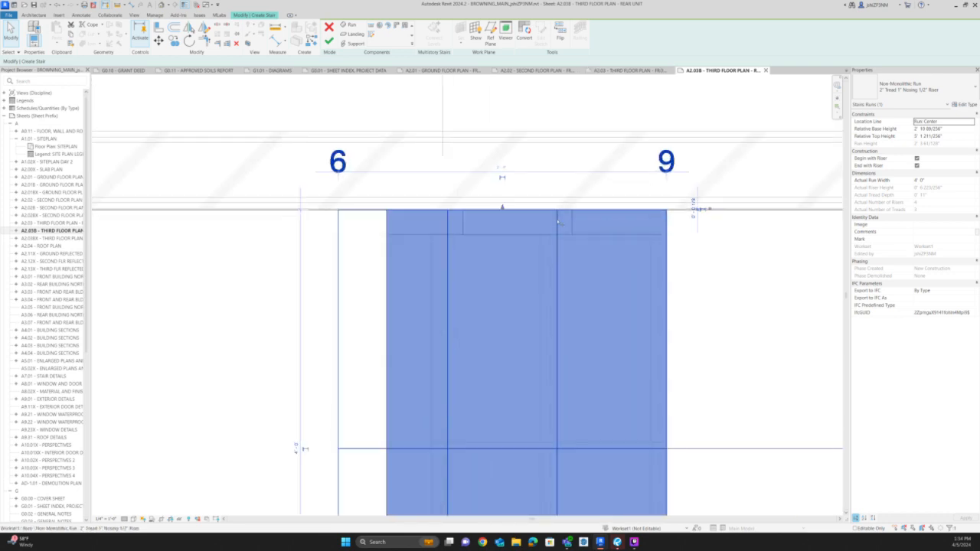
key(Escape)
click(557, 260)
key(m)
key(v)
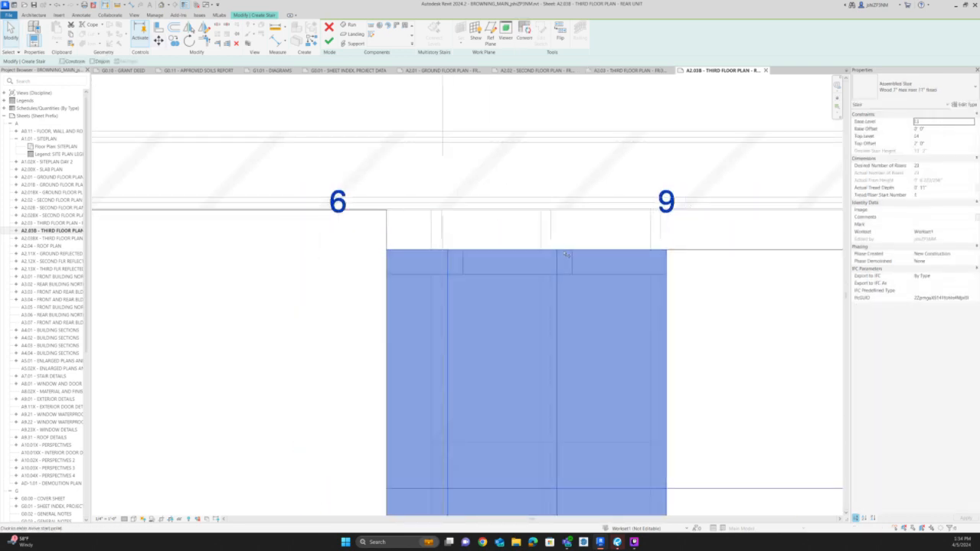
click(562, 249)
scroll(563, 209, up, 2)
scroll(563, 209, up, 2)
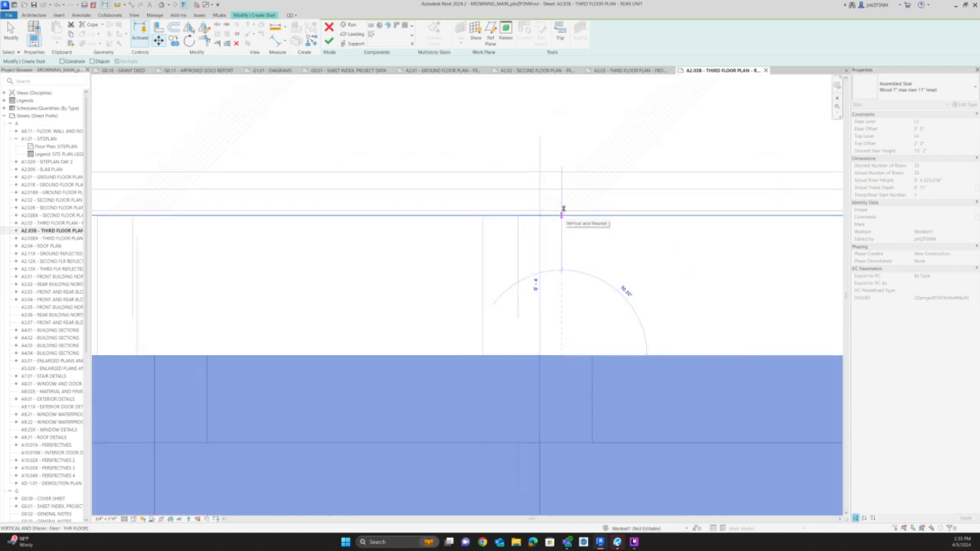
click(562, 209)
scroll(550, 245, down, 4)
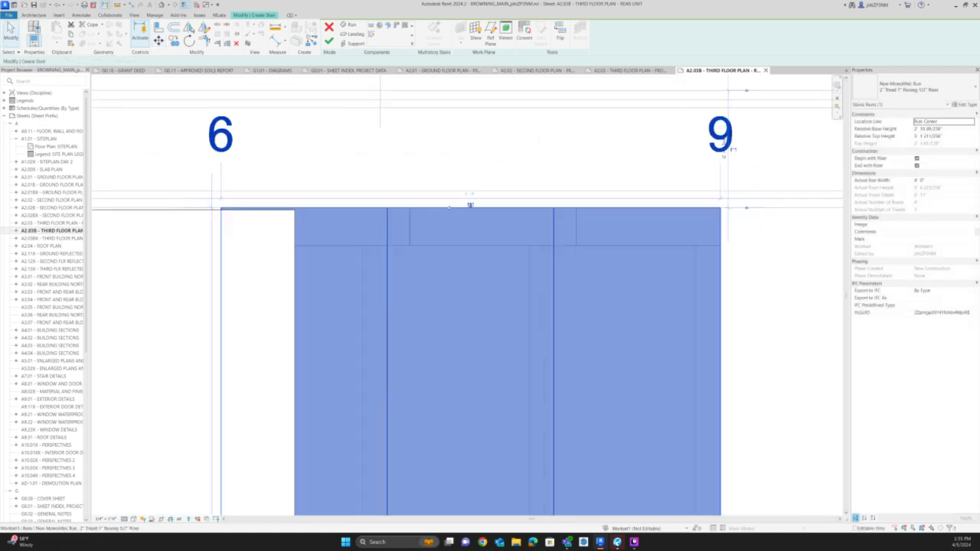
Move the stair run starting at riser 10 horizontally onto the face of the wall on the Bath 3 side.
scroll(550, 245, down, 4)
scroll(703, 408, up, 4)
scroll(639, 334, up, 3)
click(660, 304)
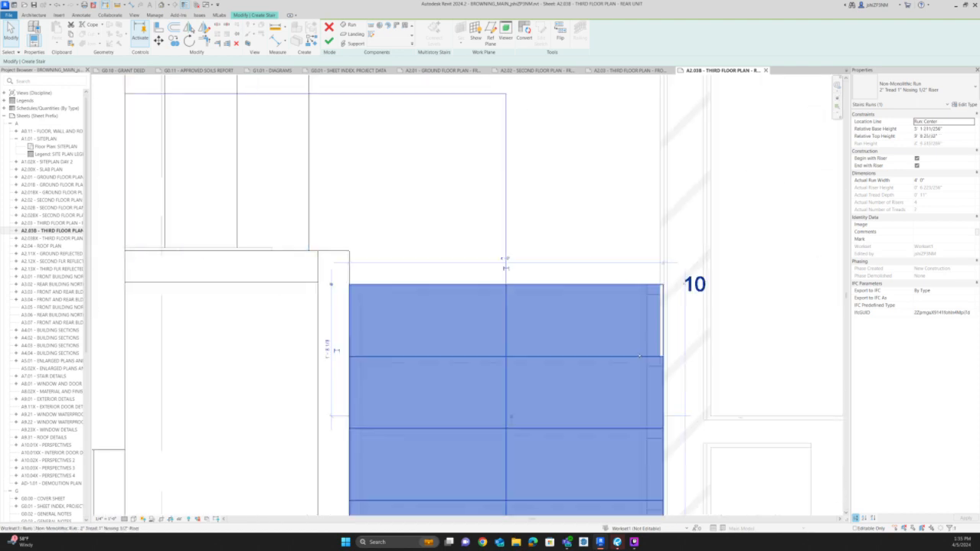
scroll(664, 299, up, 4)
scroll(664, 299, up, 2)
key(m)
key(v)
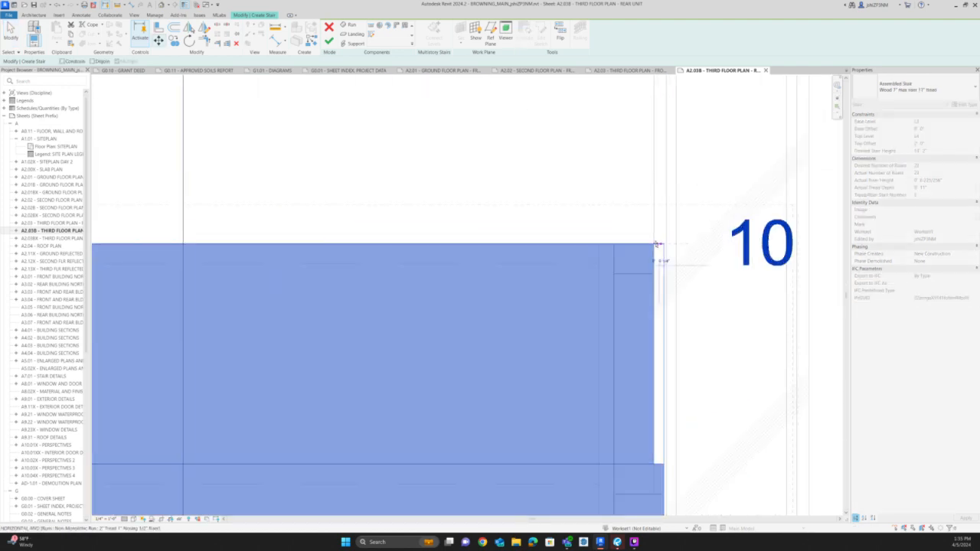
click(654, 243)
scroll(745, 277, down, 6)
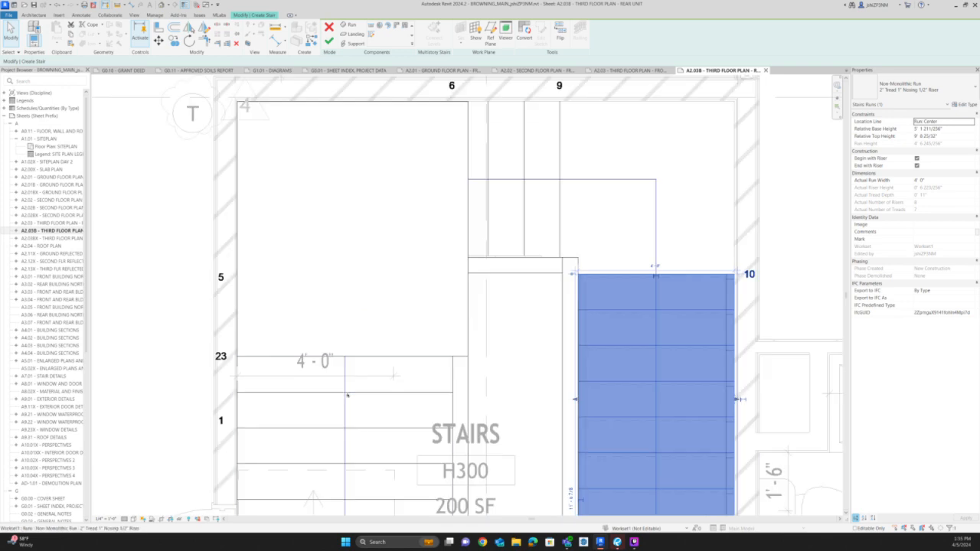
Move the stair run with risers 18 to 23 horizontally onto the kitchen-side wall face and finish the stair edit.
click(348, 391)
scroll(237, 392, up, 5)
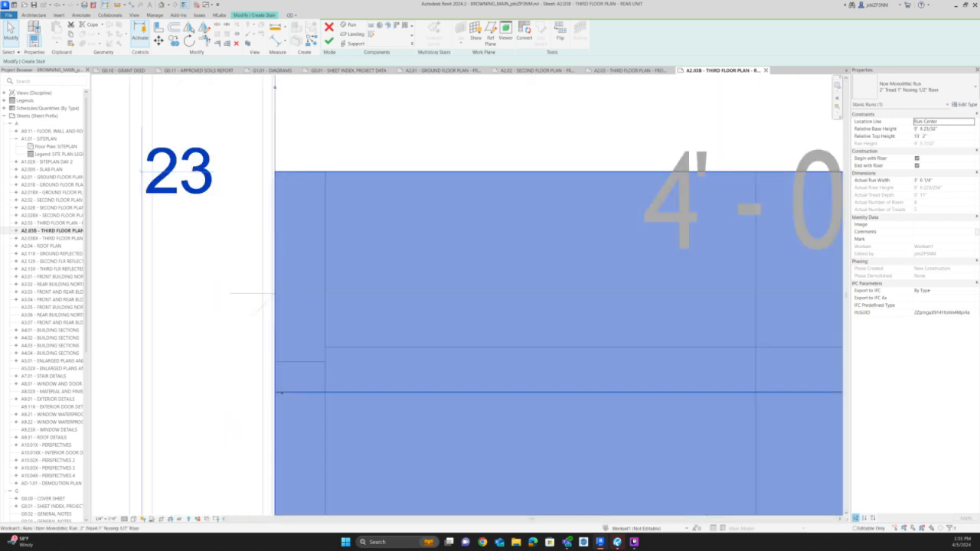
key(m)
key(v)
click(274, 392)
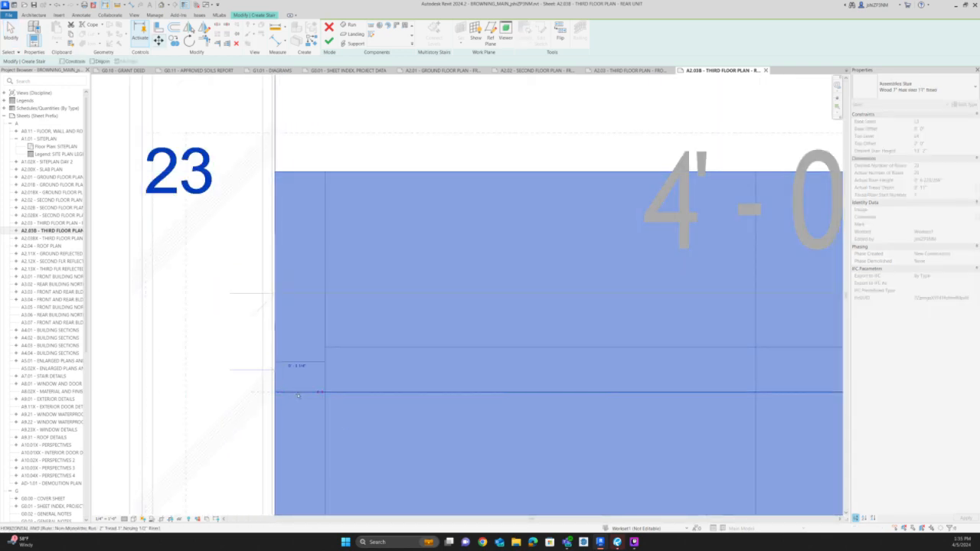
scroll(342, 254, down, 8)
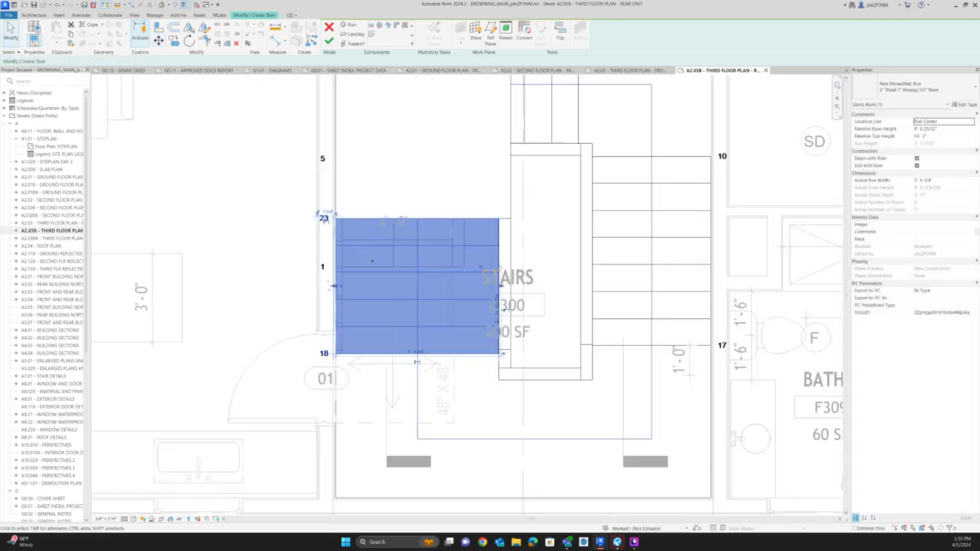
scroll(469, 375, down, 2)
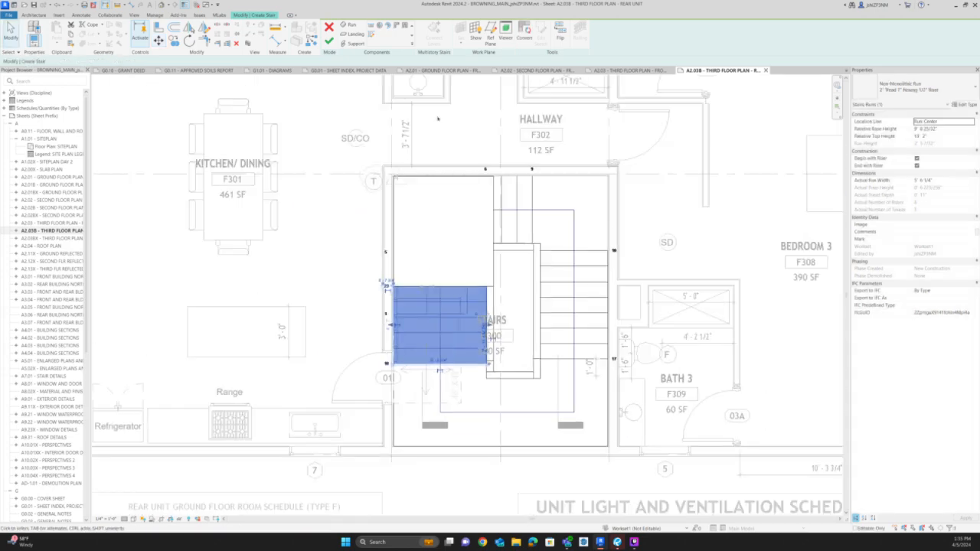
click(329, 40)
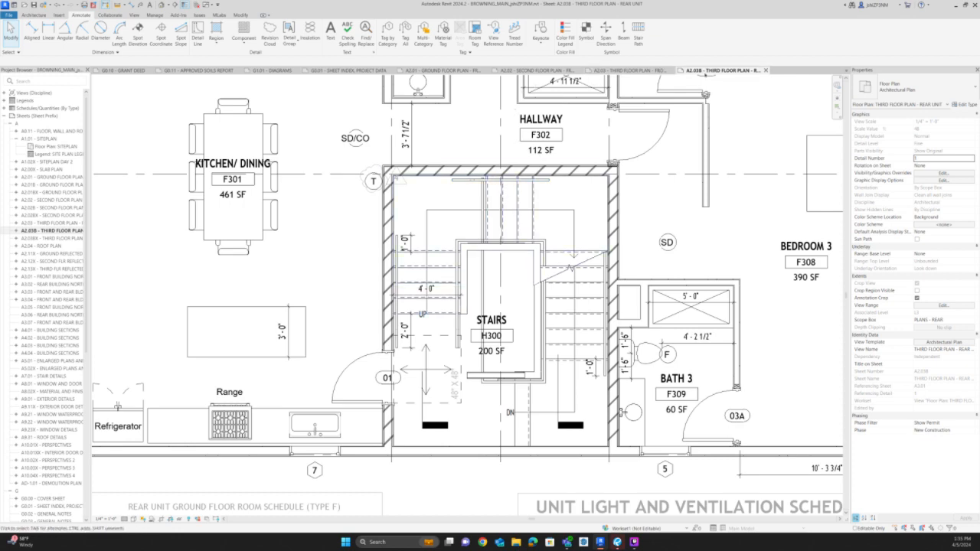
Close sheet A2.03B, return to the front unit's third floor plan sheet and activate its plan legend viewport.
click(765, 70)
scroll(642, 204, down, 2)
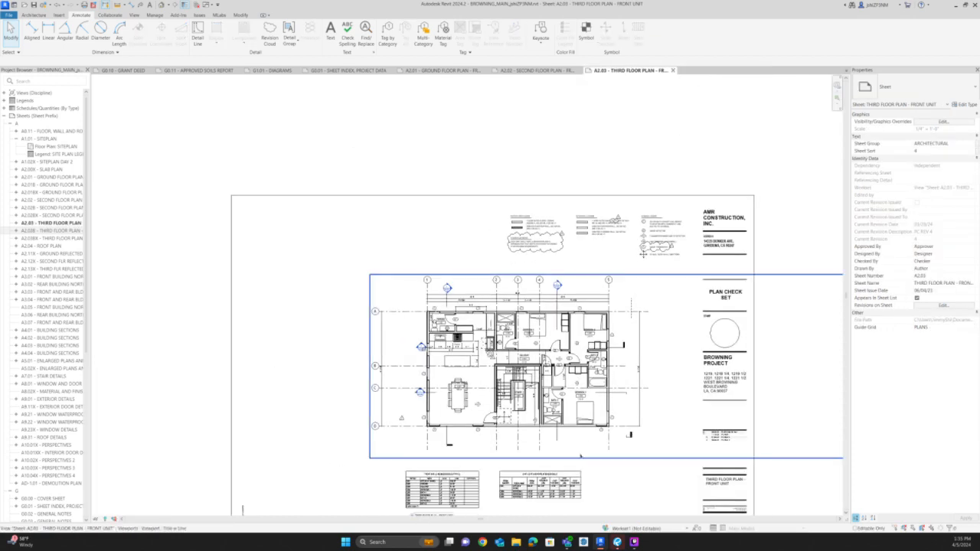
scroll(579, 444, up, 4)
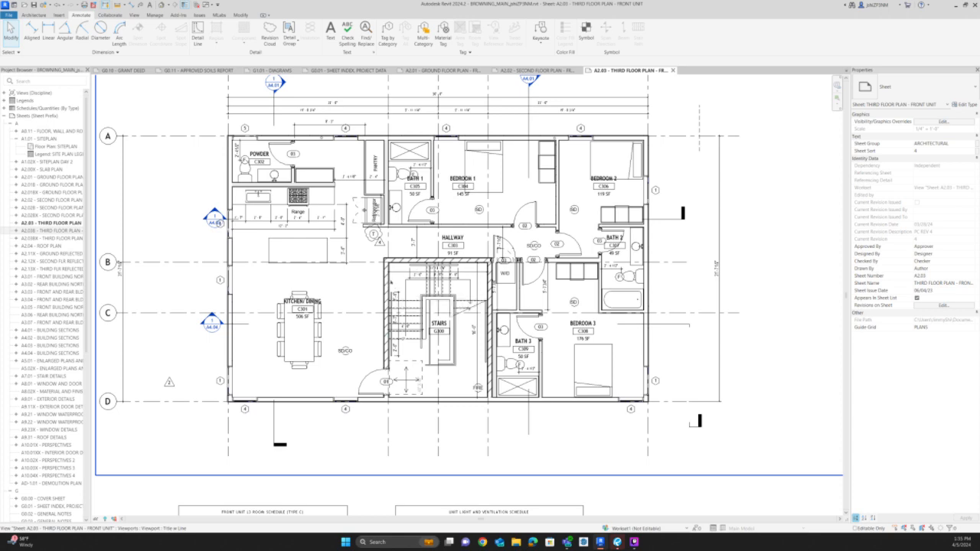
scroll(417, 442, down, 3)
click(436, 157)
scroll(436, 156, up, 6)
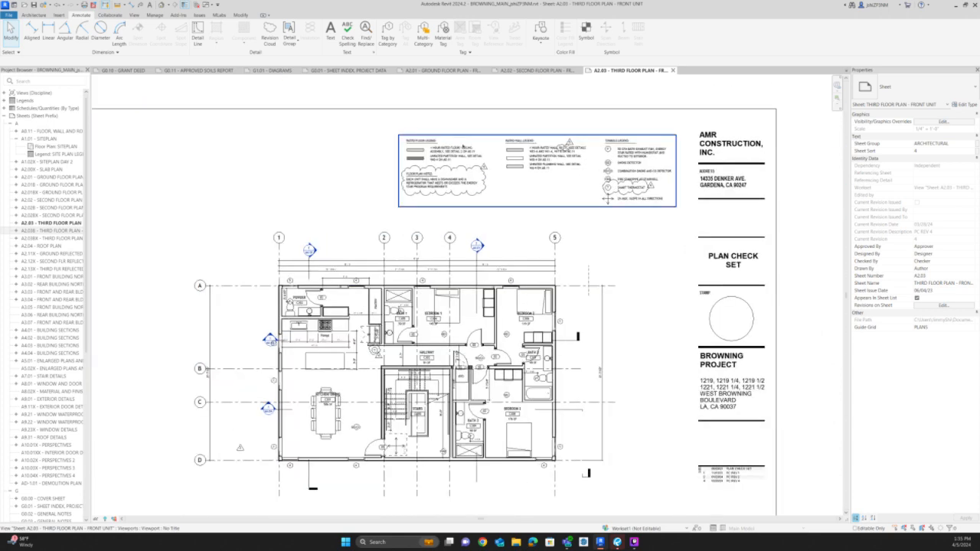
double_click(437, 157)
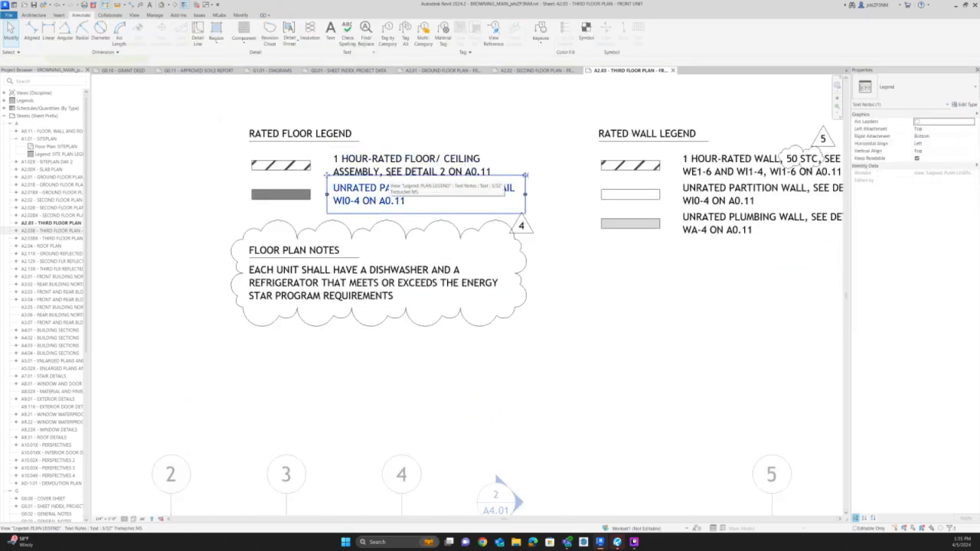
Insert "50 STC," before "SEE DETAIL 2 ON A0.11" in the 1 hour-rated floor/ceiling assembly note.
double_click(385, 181)
click(387, 157)
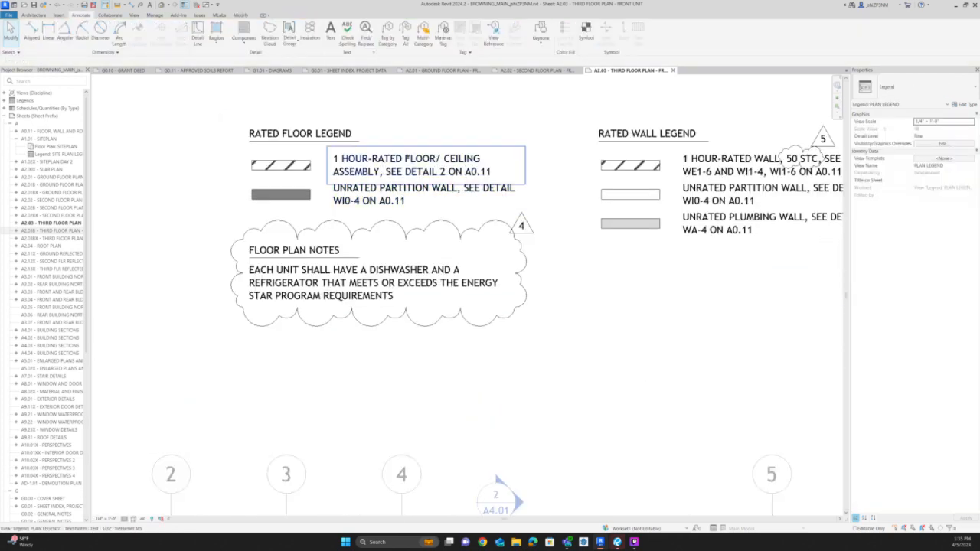
double_click(385, 171)
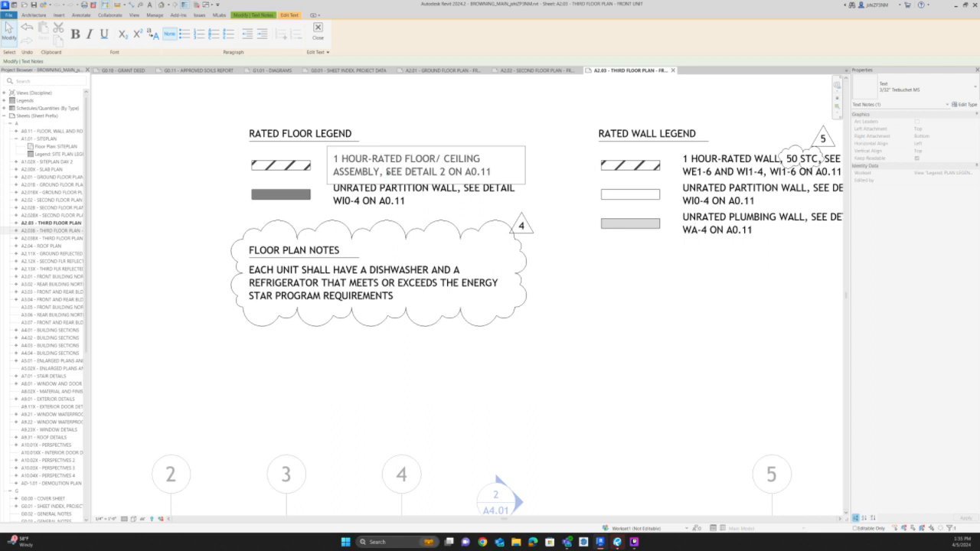
text(5T)
key(BackSpace)
key(BackSpace)
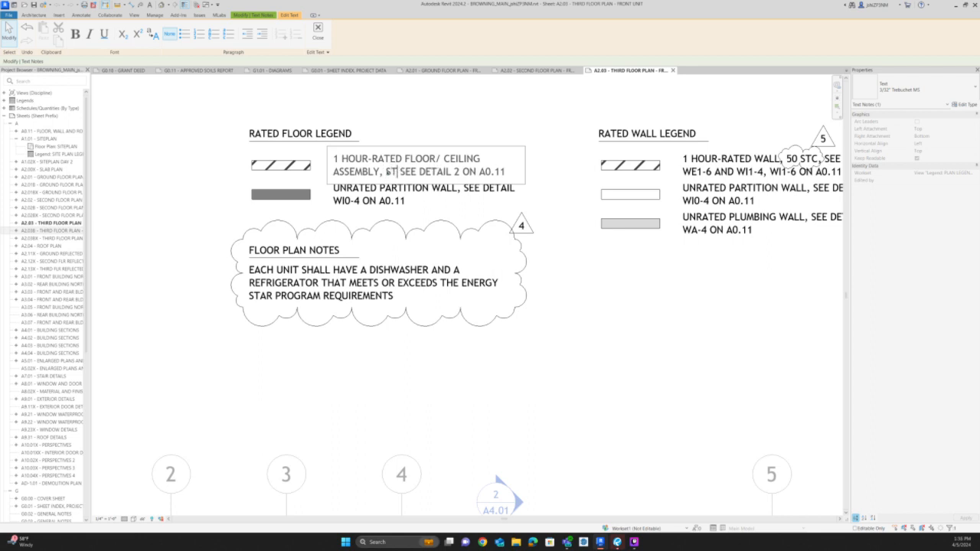
text(50 STC,)
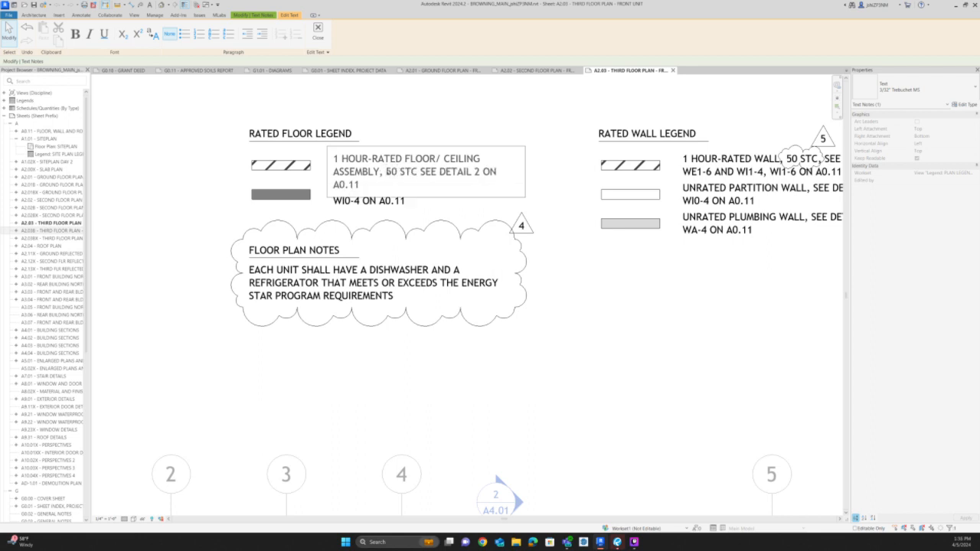
Widen the 1 hour-rated floor/ceiling assembly note so its text wraps onto two lines.
click(530, 172)
drag(526, 173, 545, 172)
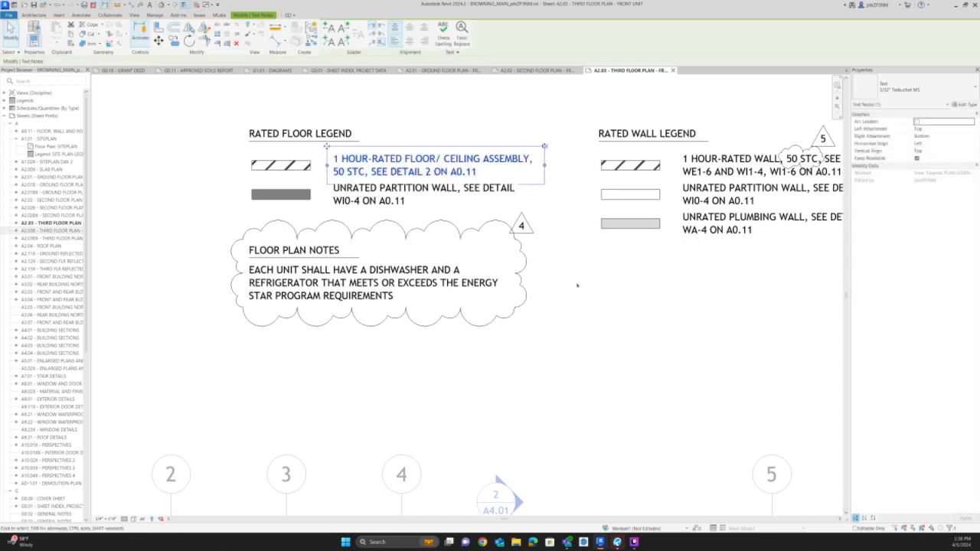
click(578, 287)
Copy the revision 5 cloud and tag from the rated wall legend onto "50 STC" in the rated floor legend.
scroll(349, 240, down, 1)
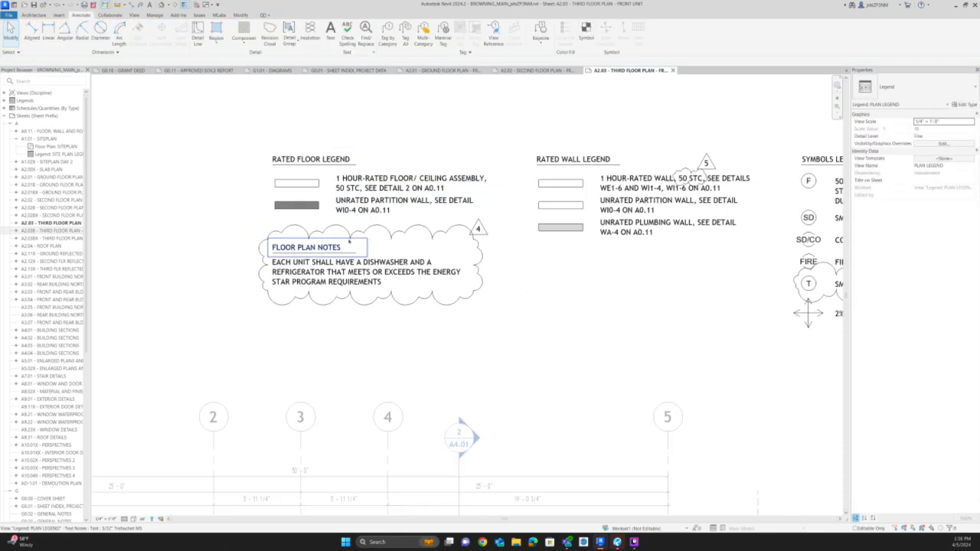
scroll(597, 119, down, 1)
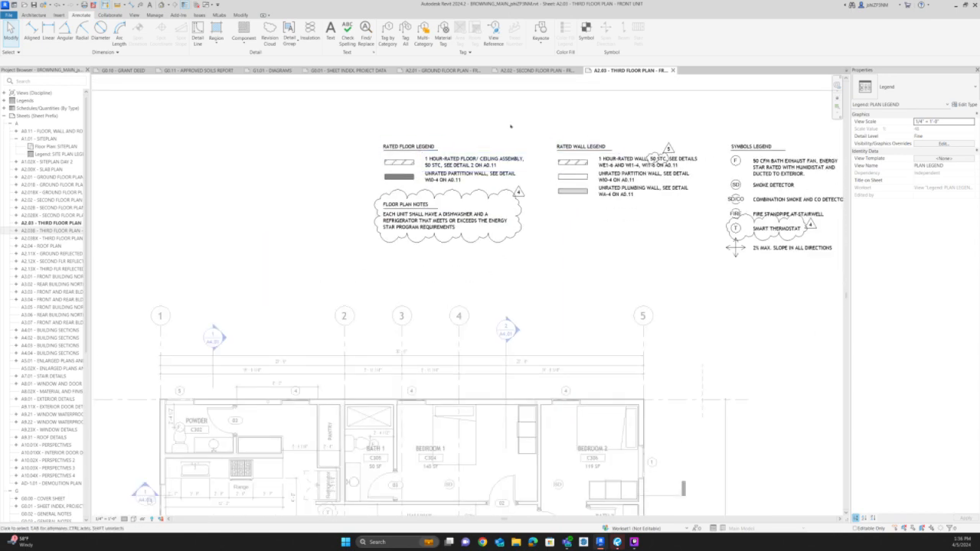
scroll(651, 151, up, 1)
click(672, 158)
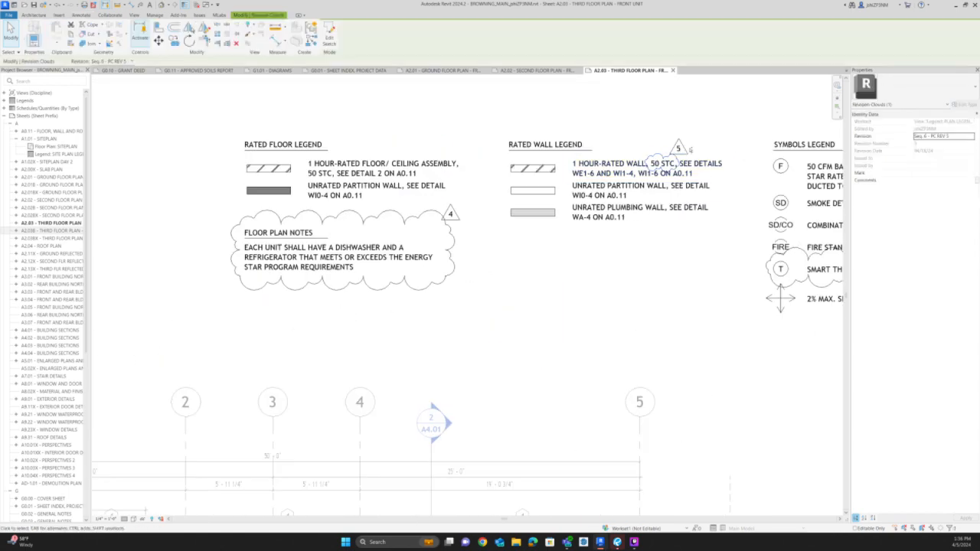
ctrl+click(686, 152)
scroll(688, 148, up, 1)
key(c)
key(o)
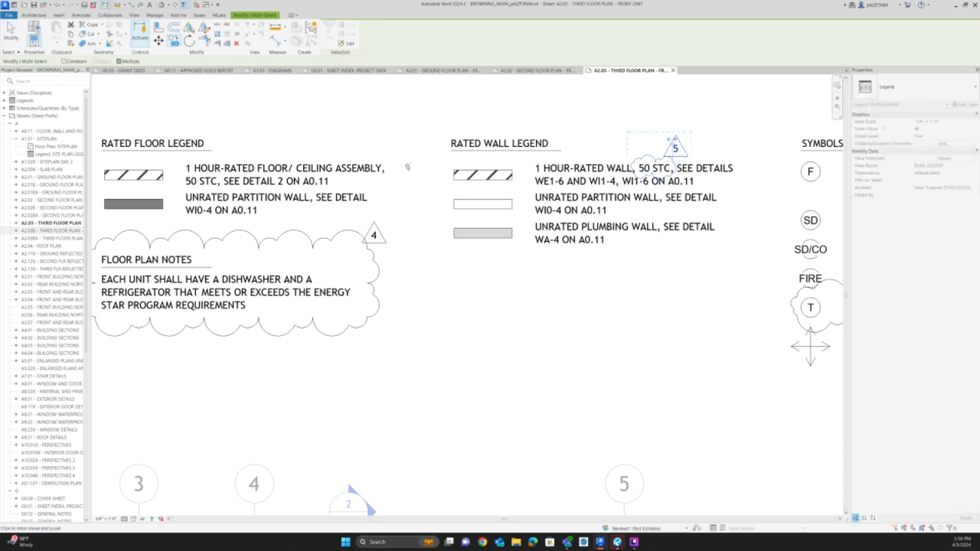
click(677, 162)
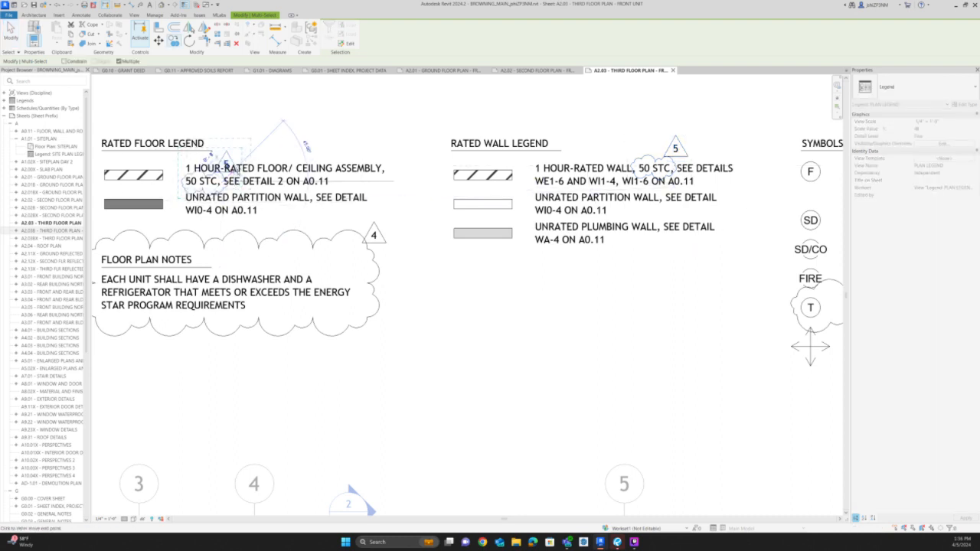
click(229, 179)
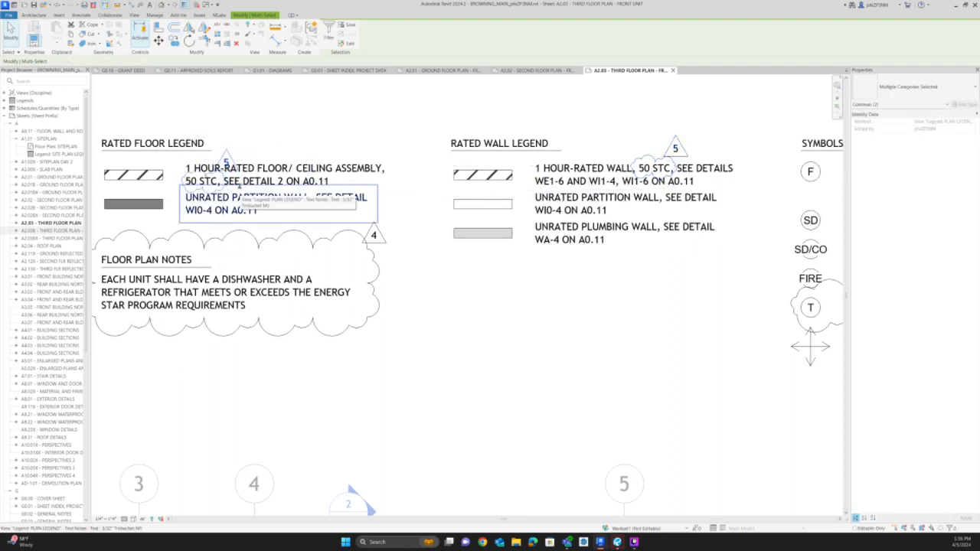
Move the copied revision 5 tag clear of the floor/ceiling note, beside the Rated Floor Legend heading, and deactivate the viewport.
scroll(229, 156, up, 1)
click(237, 158)
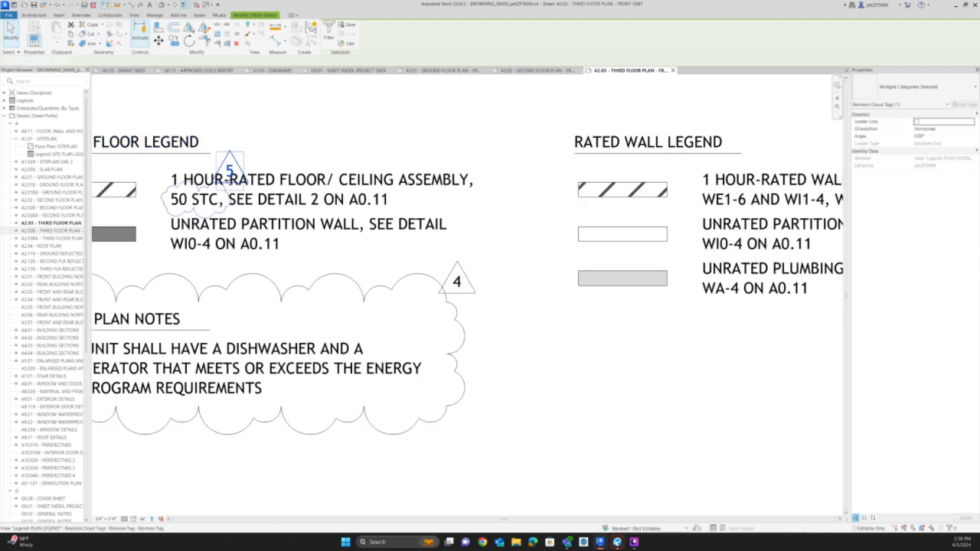
drag(230, 182, 153, 189)
scroll(336, 199, down, 1)
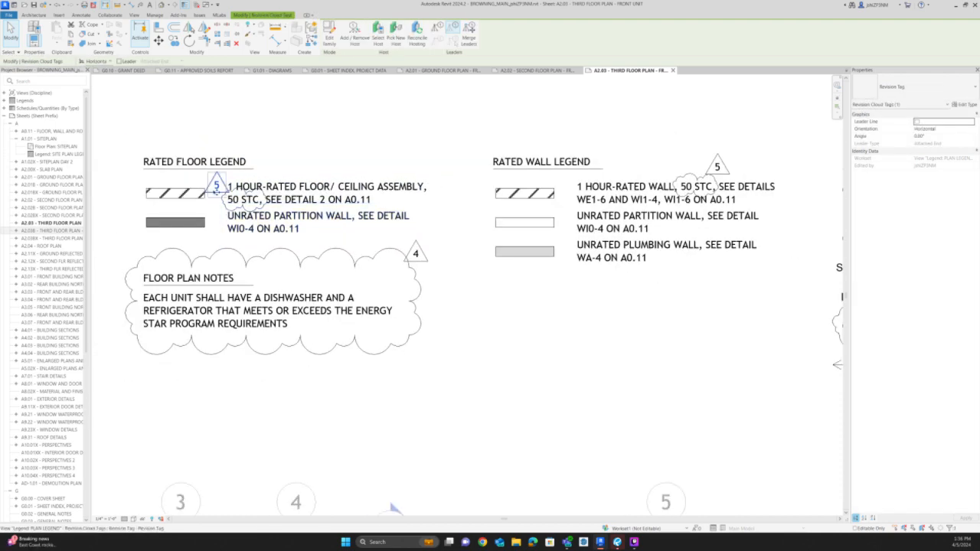
drag(216, 192, 270, 170)
click(361, 228)
scroll(362, 228, down, 5)
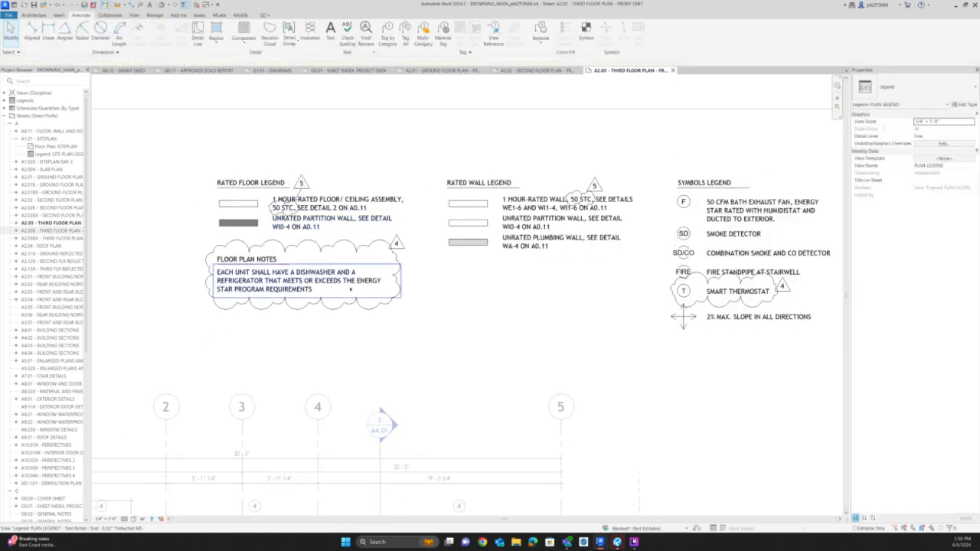
double_click(482, 97)
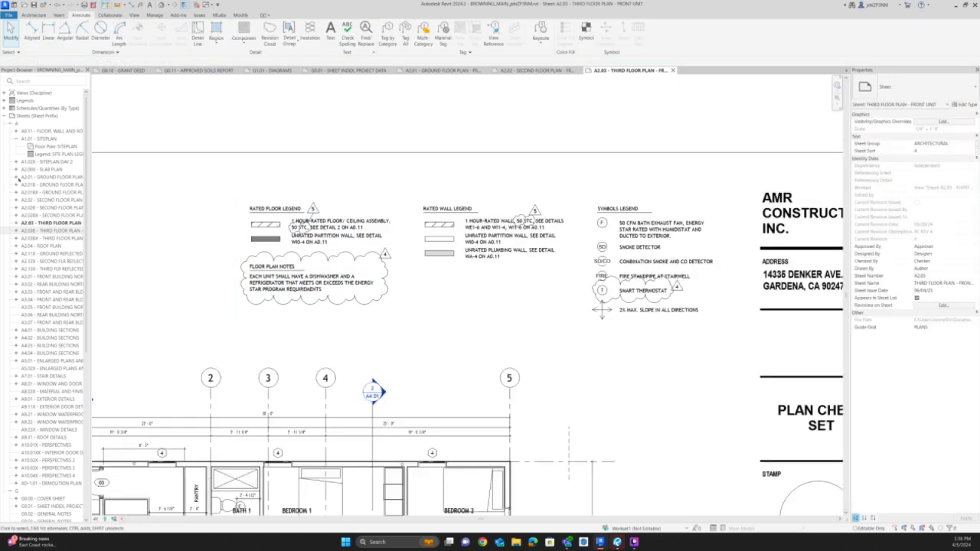
Open sheet A0.11 and examine the 1-hour rated floor assembly in detail 2 and the neighbouring wall details.
click(40, 139)
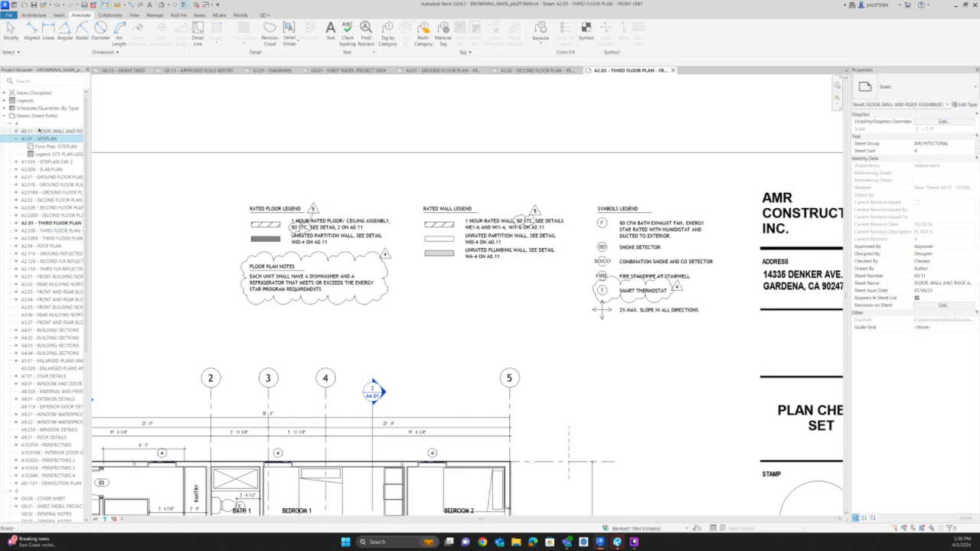
double_click(39, 131)
scroll(673, 327, up, 2)
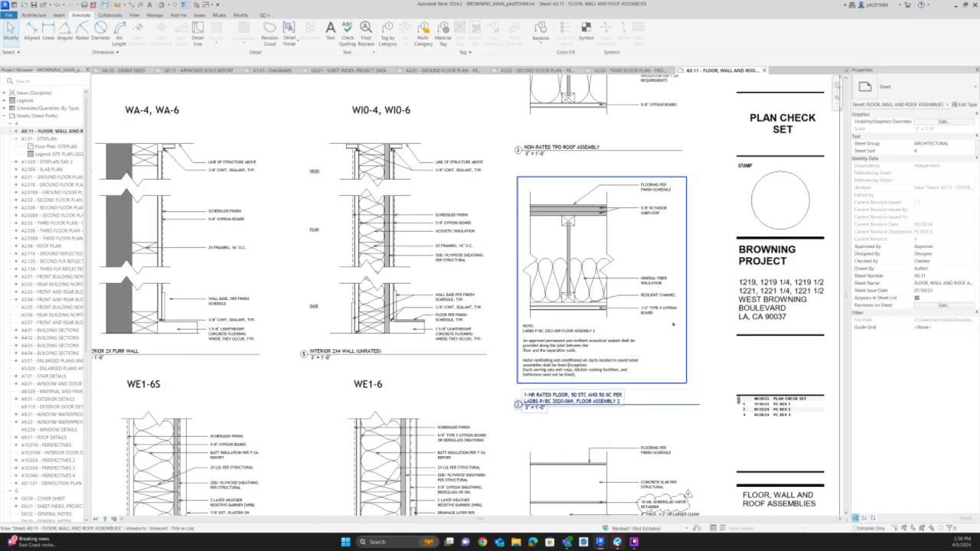
scroll(581, 395, up, 2)
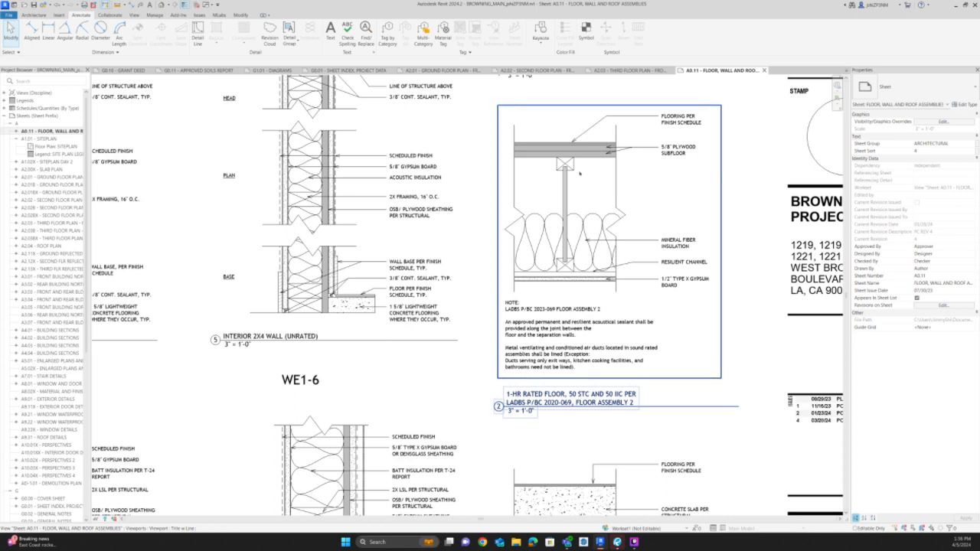
middle_drag(587, 206, 587, 208)
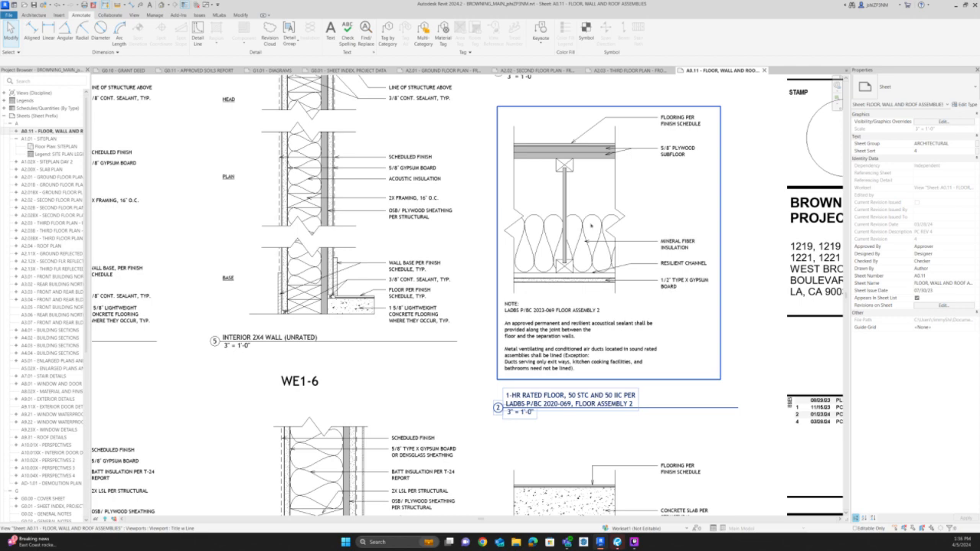
scroll(695, 155, down, 2)
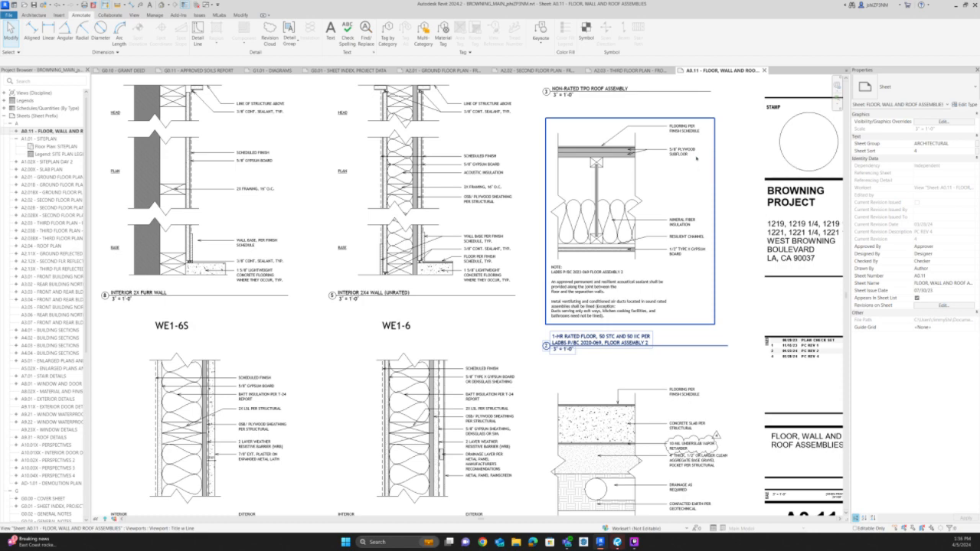
scroll(696, 157, down, 2)
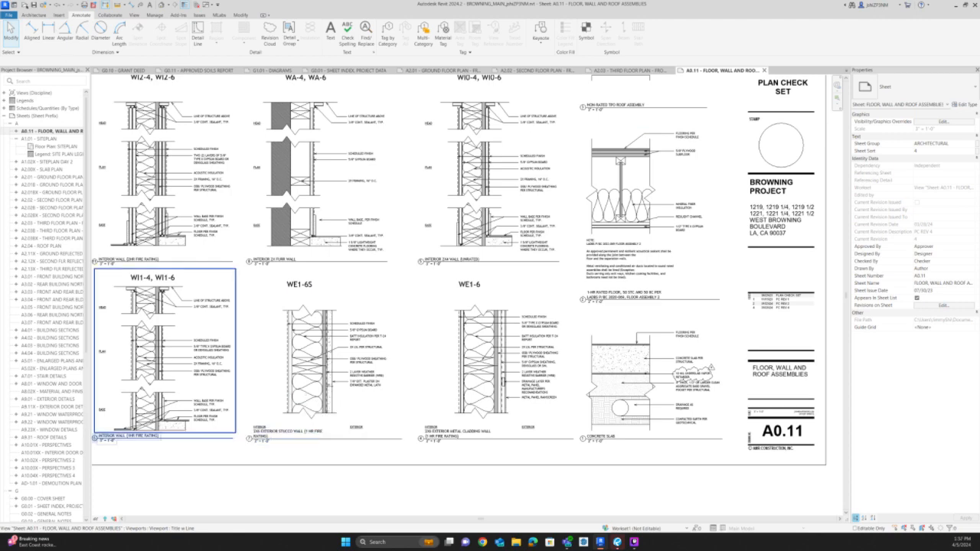
Open Kingsley_MAIN.rvt as a new local file from the Kingsley project's 03 BIM / 03 RVT folder.
key(ctrl+o)
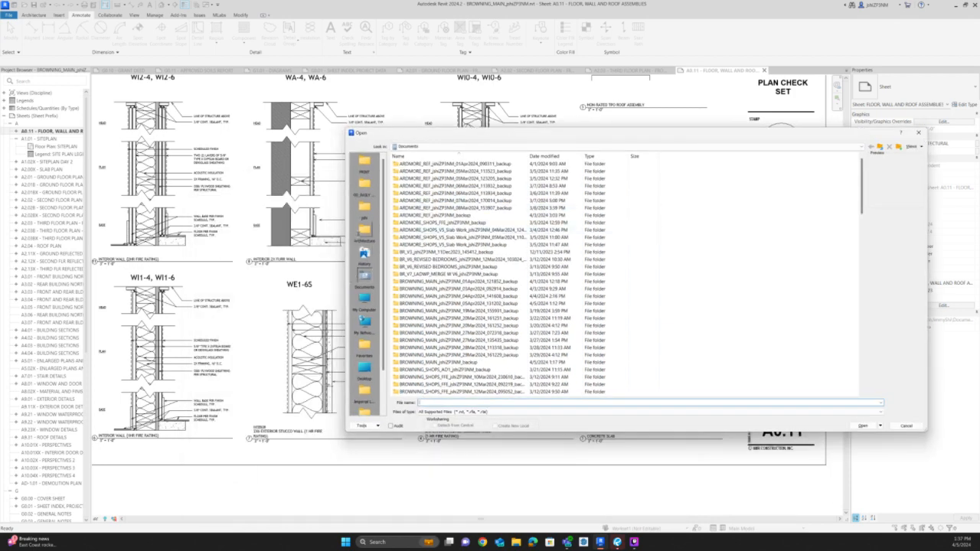
click(365, 232)
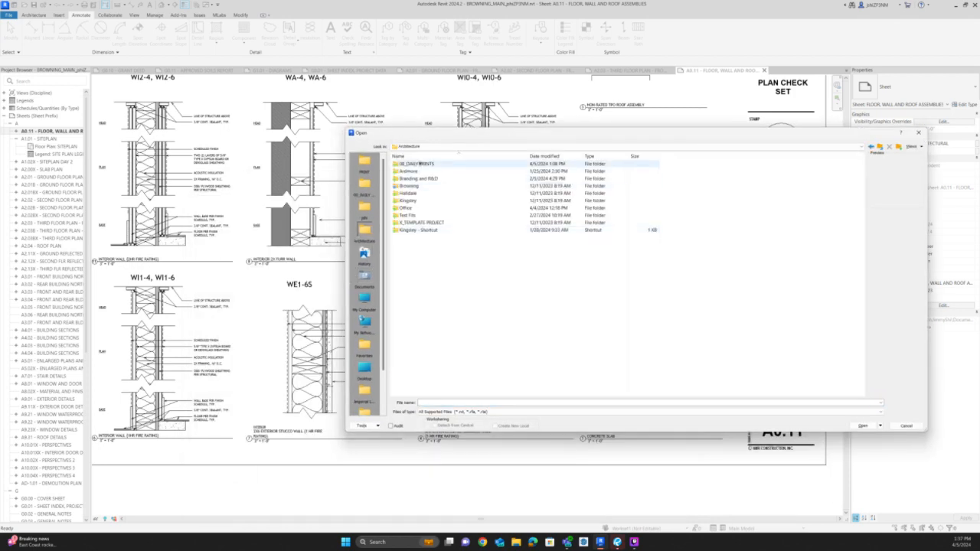
double_click(407, 201)
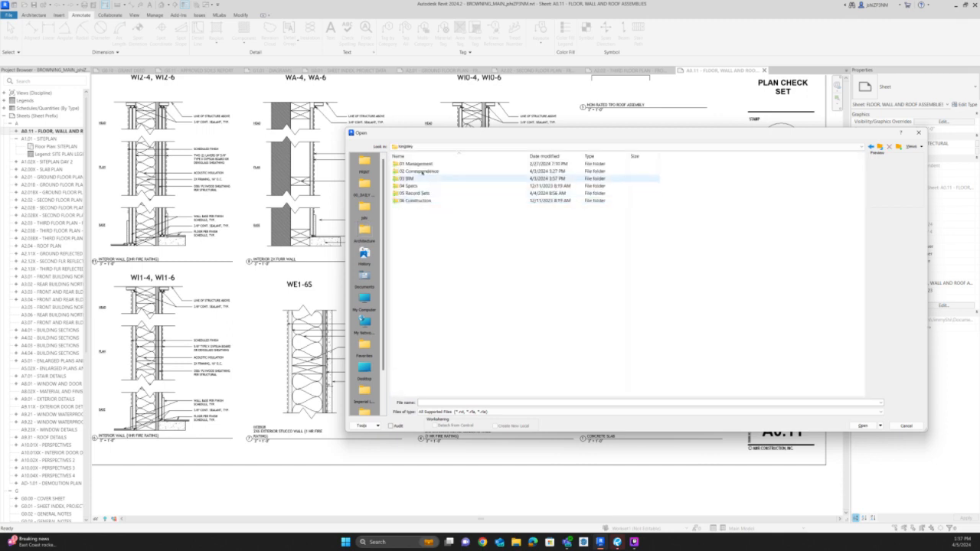
double_click(412, 179)
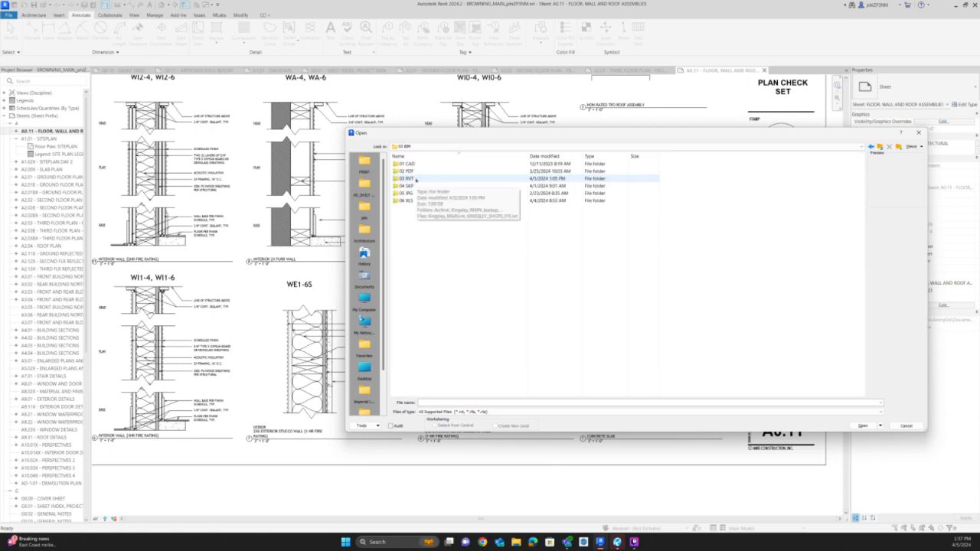
double_click(415, 180)
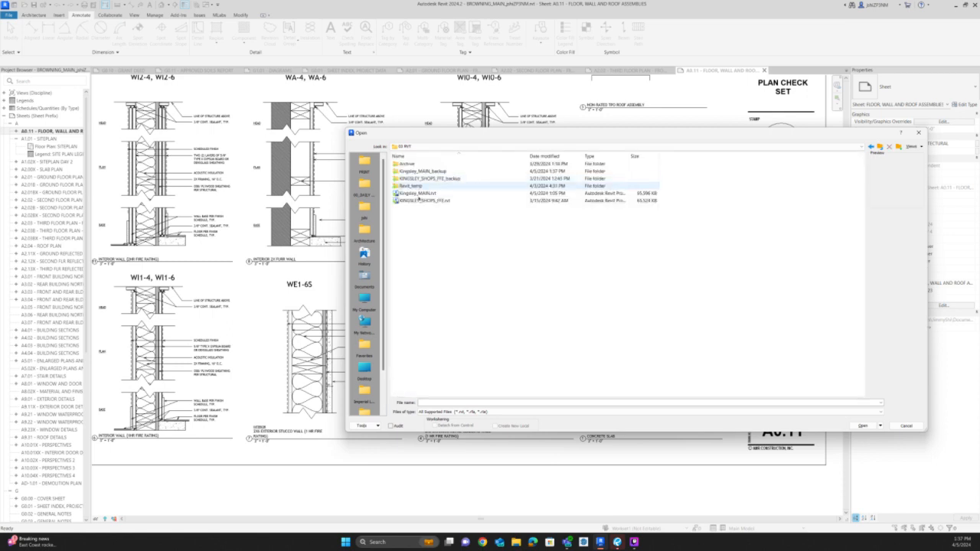
click(420, 195)
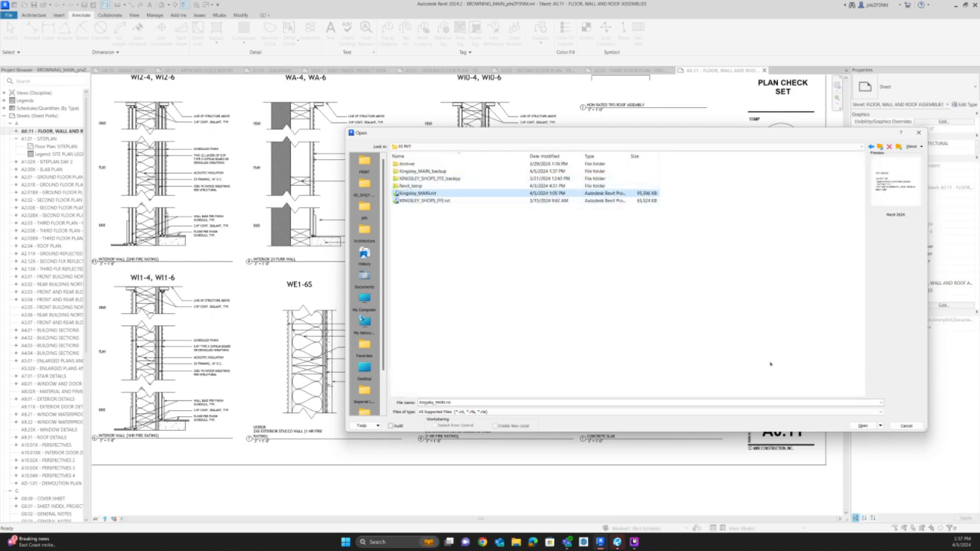
click(863, 426)
click(536, 277)
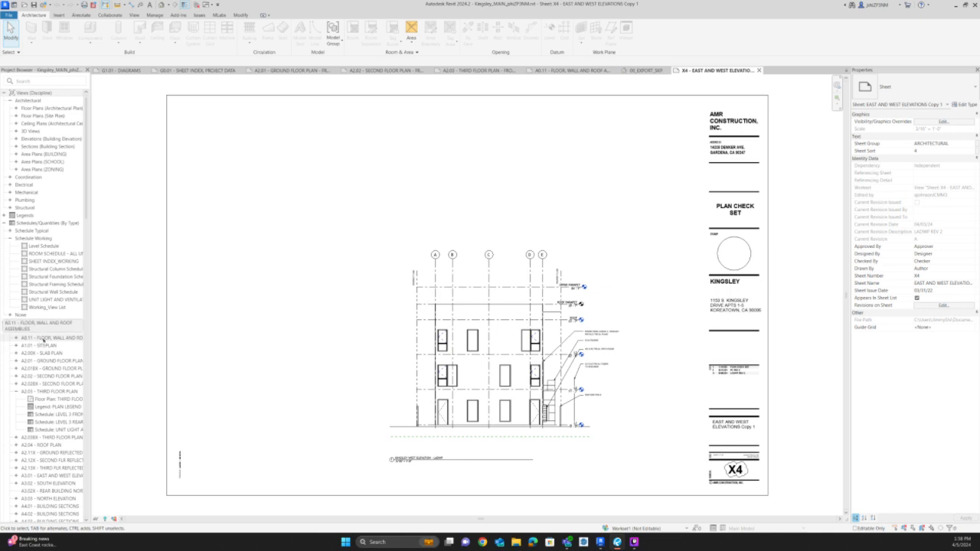
Open Kingsley's sheet A0.11 and examine the WI1-6S staggered interior wall detail.
double_click(44, 339)
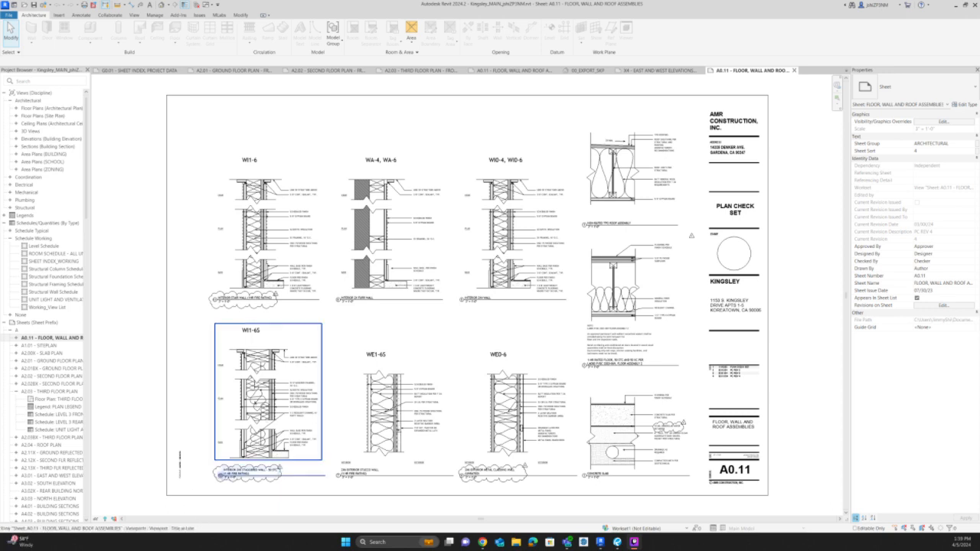
double_click(247, 471)
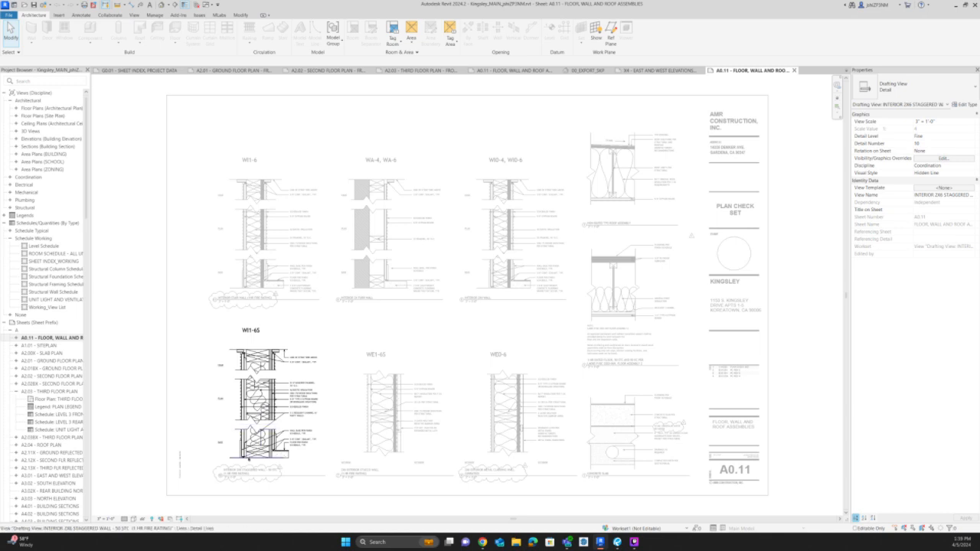
scroll(248, 458, up, 3)
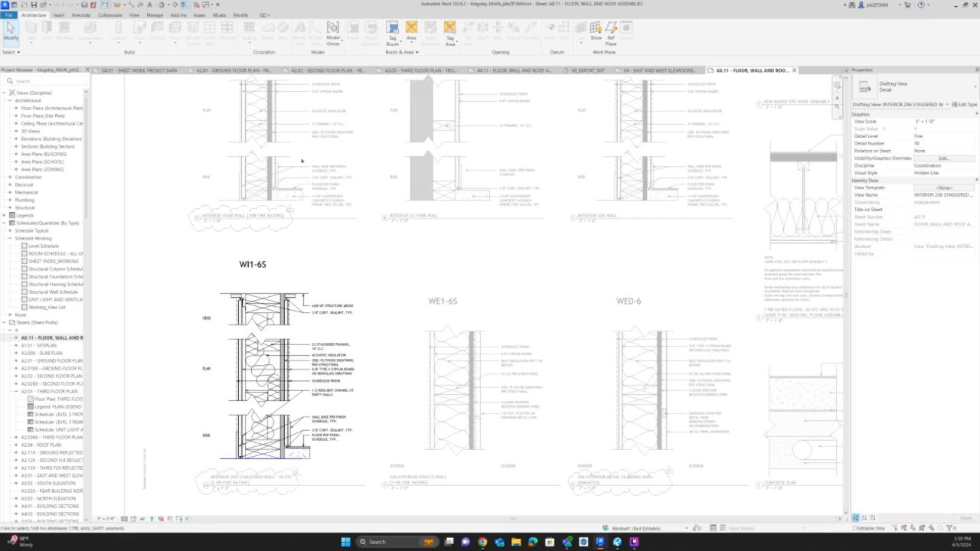
scroll(300, 158, down, 2)
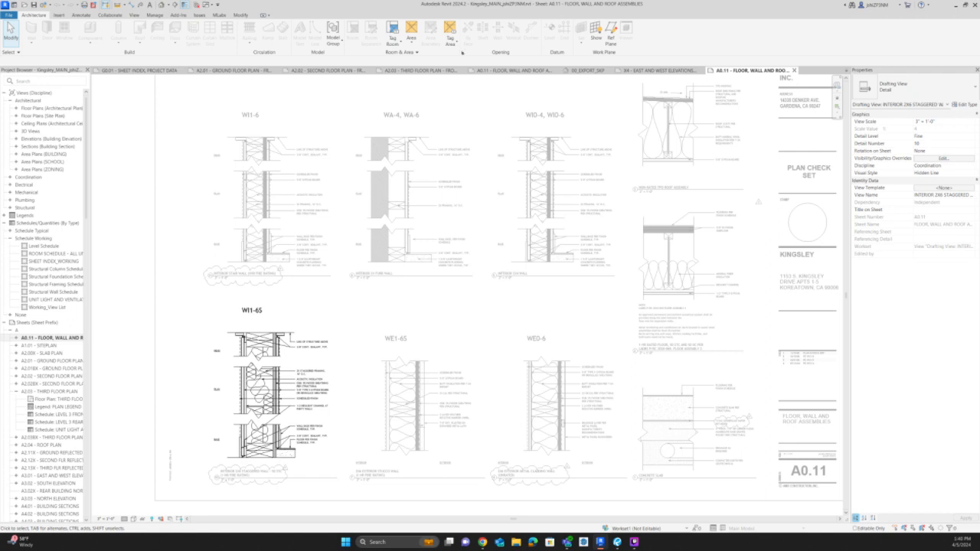
Close the Kingsley A0.11 sheet and Browning's A0.11 sheet to return to the A2.03 third floor plan.
click(794, 69)
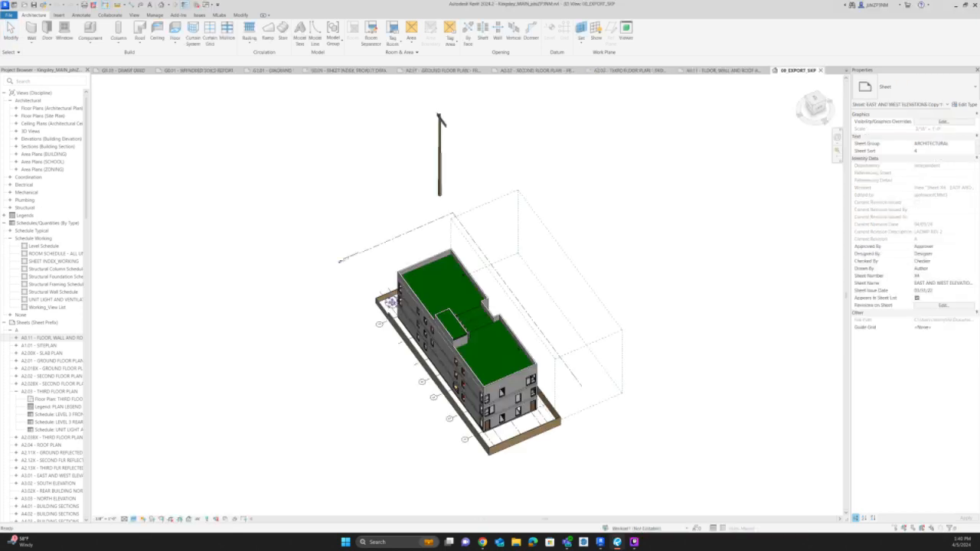
click(757, 70)
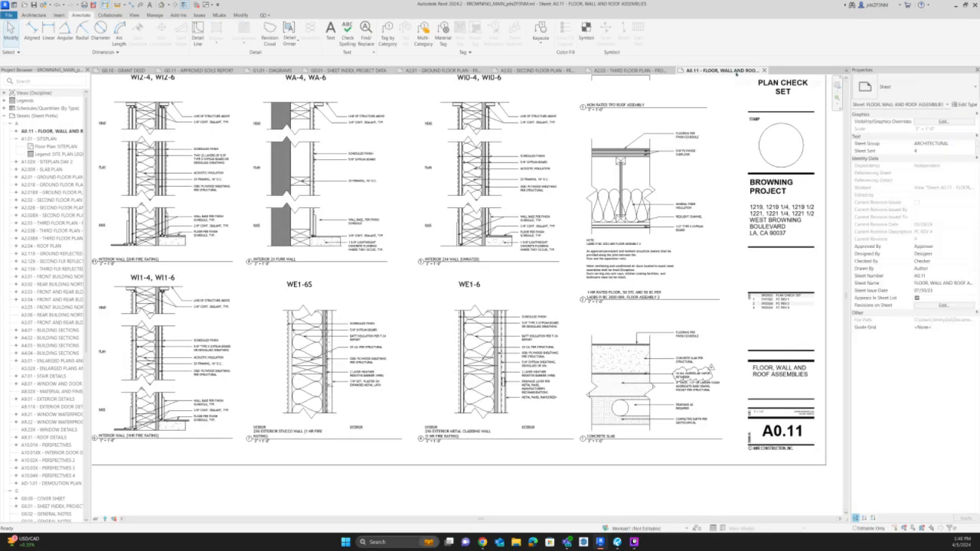
click(763, 71)
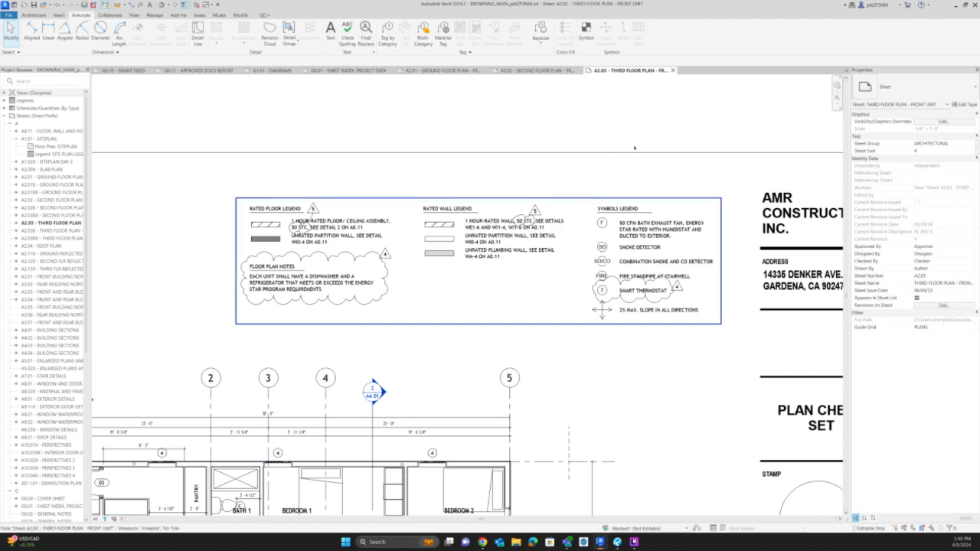
Close the A2.02, A2.03 and A2.01 floor plan sheets to return to the G0.01 sheet index and project data.
scroll(634, 148, down, 2)
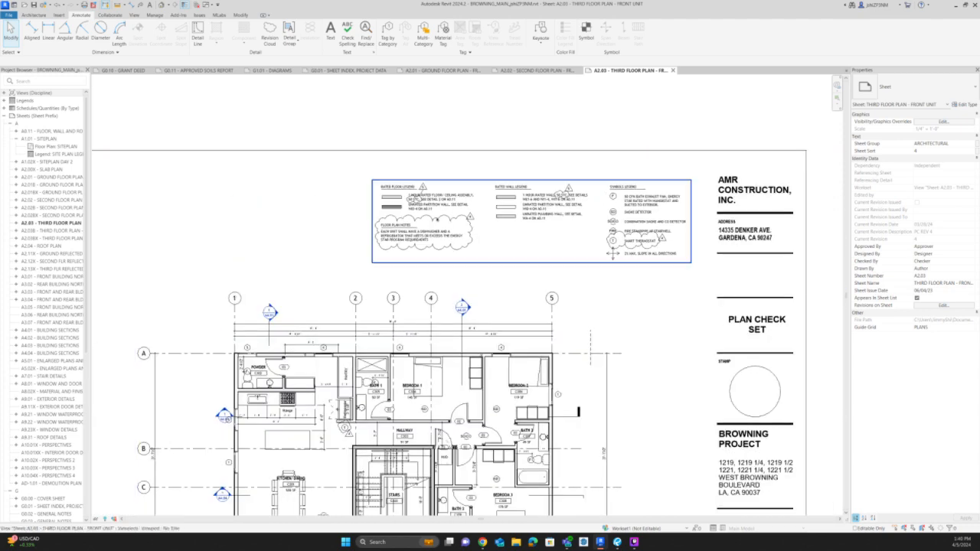
scroll(418, 196, up, 2)
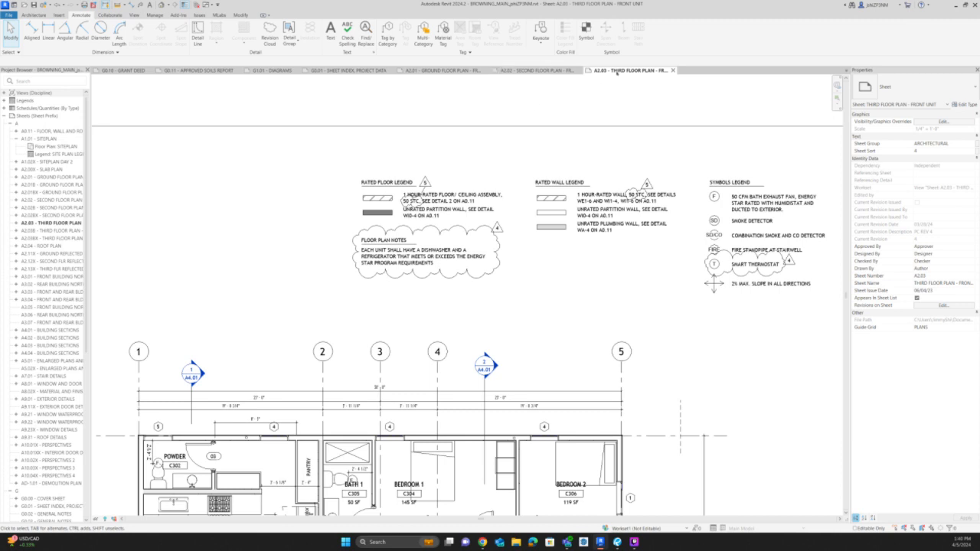
middle_click(539, 70)
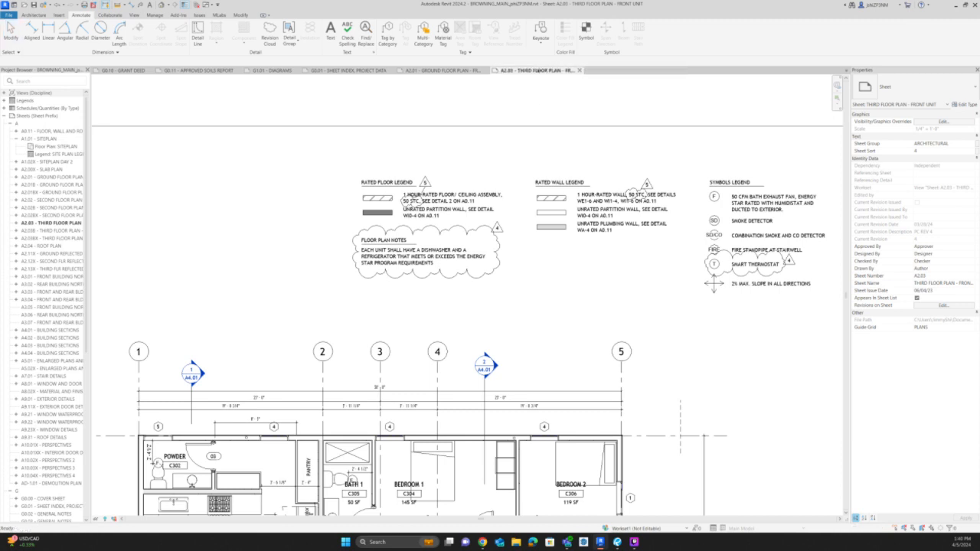
middle_click(539, 71)
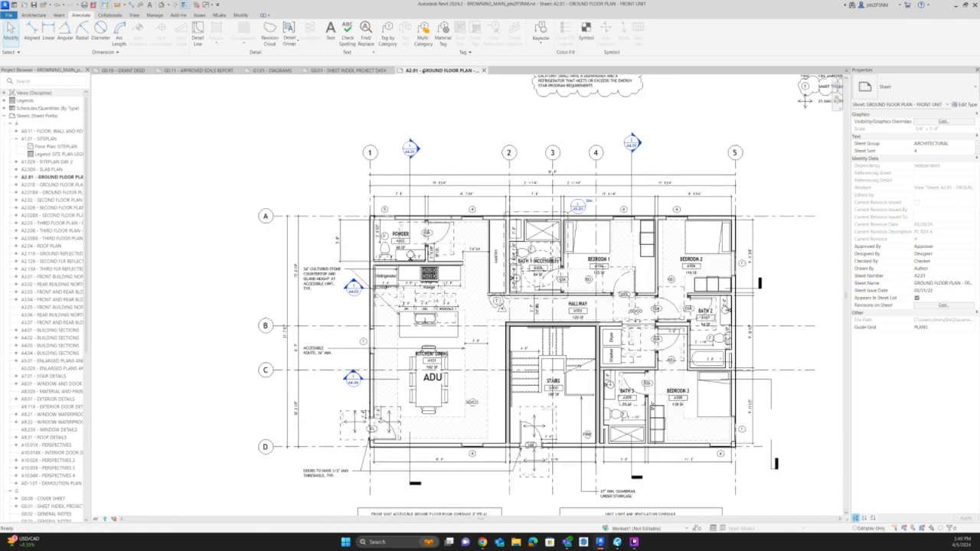
middle_click(426, 71)
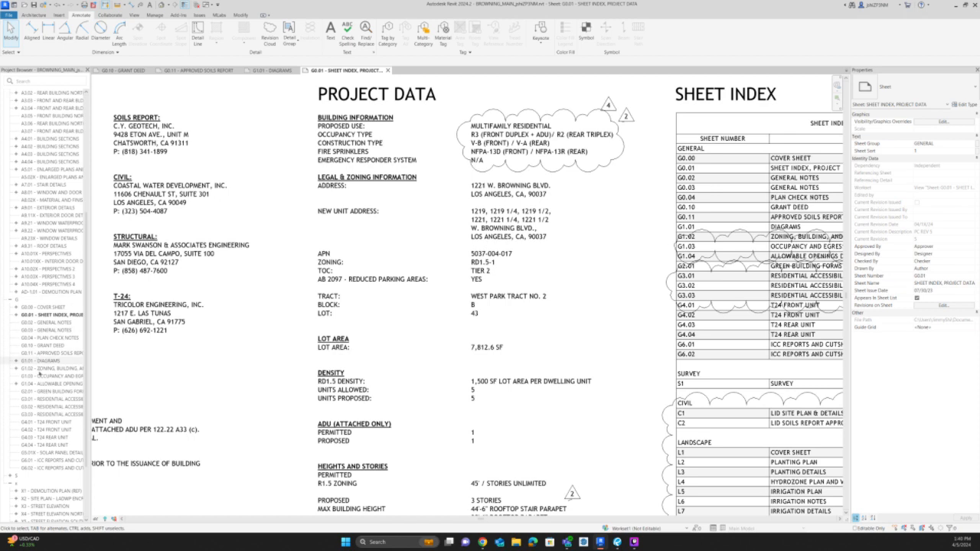
Open sheet G1.04, the allowable openings diagram, and bring up sheet G1.01 Diagrams.
click(39, 385)
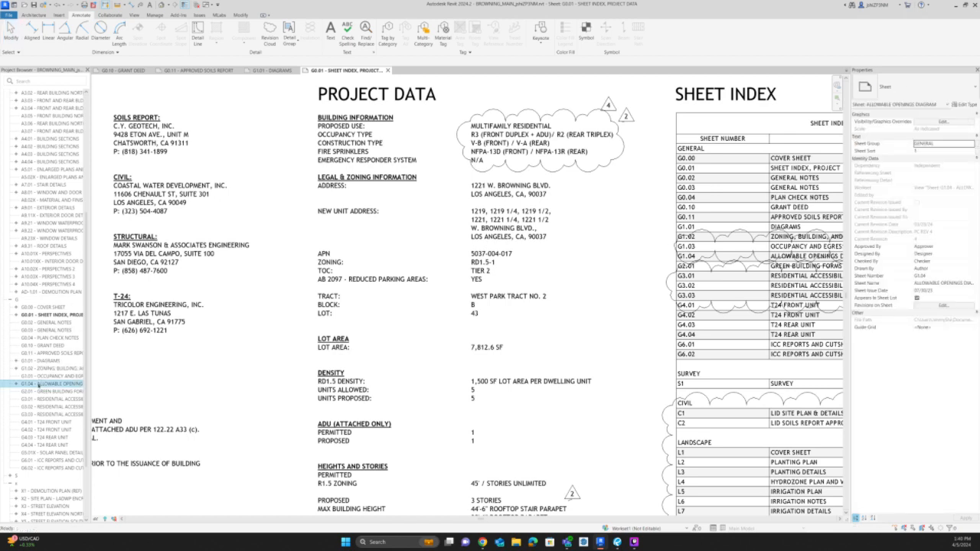
double_click(38, 384)
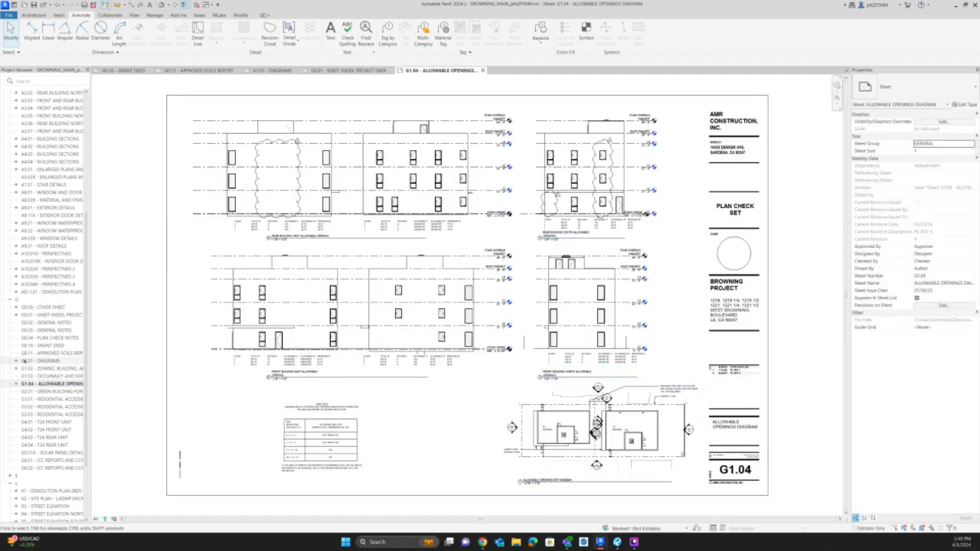
double_click(42, 360)
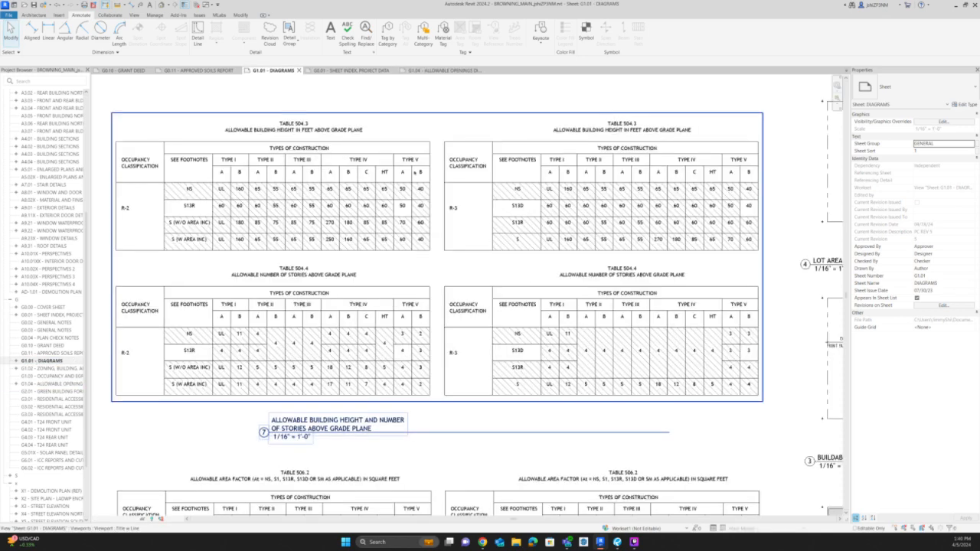
Draw a small PC REV 5 revision cloud around the 50 in the Type V-A, S13R cell of the R-2 Table 504.3.
scroll(417, 172, up, 2)
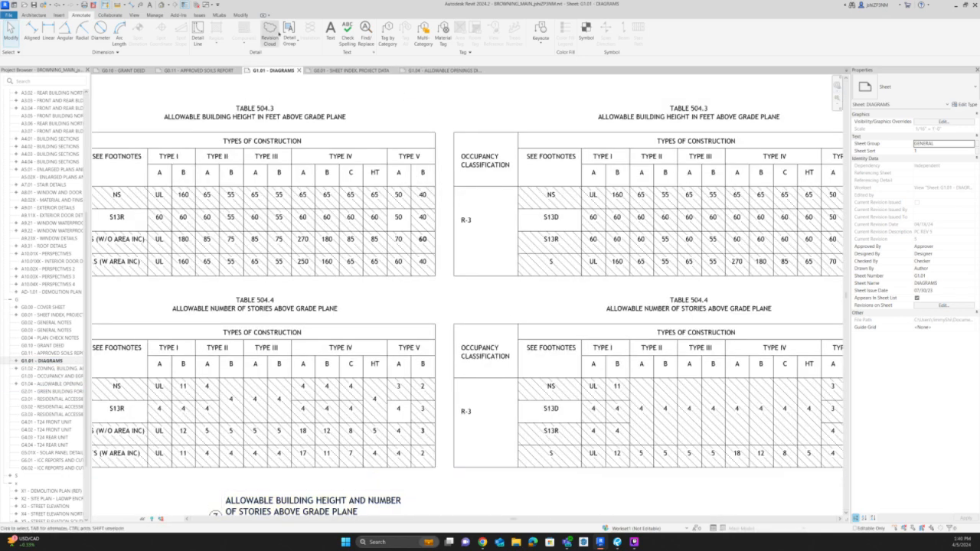
click(270, 32)
click(385, 177)
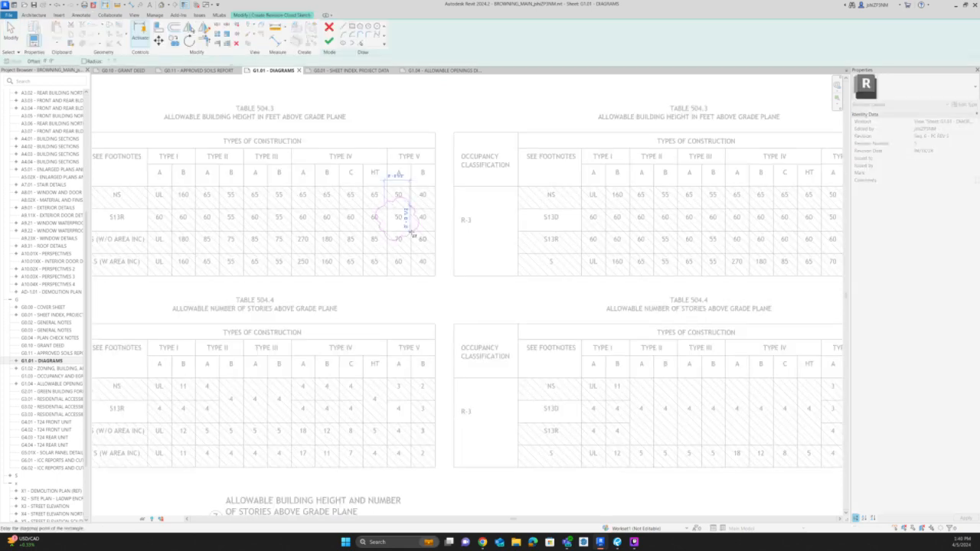
scroll(410, 232, up, 2)
key(Escape)
scroll(398, 221, down, 2)
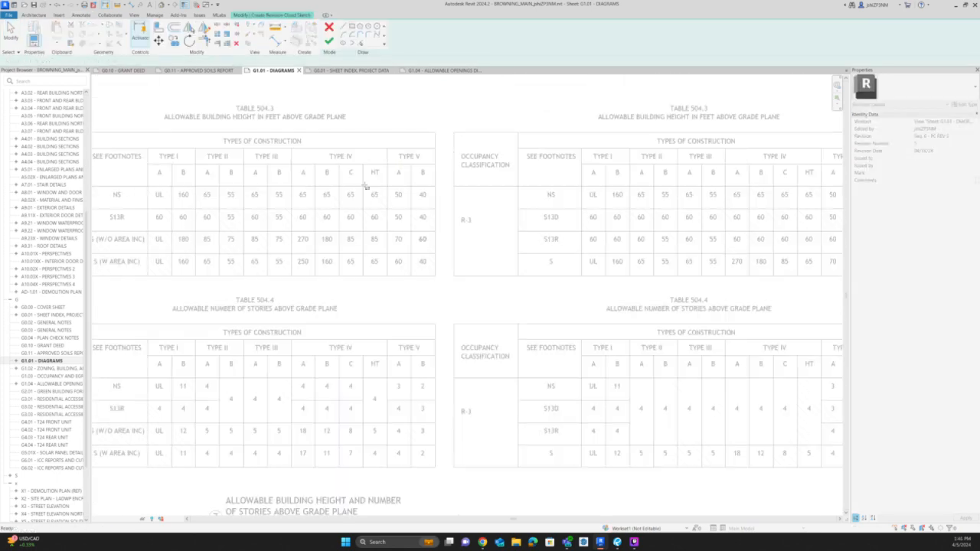
click(389, 212)
scroll(404, 222, up, 2)
click(406, 223)
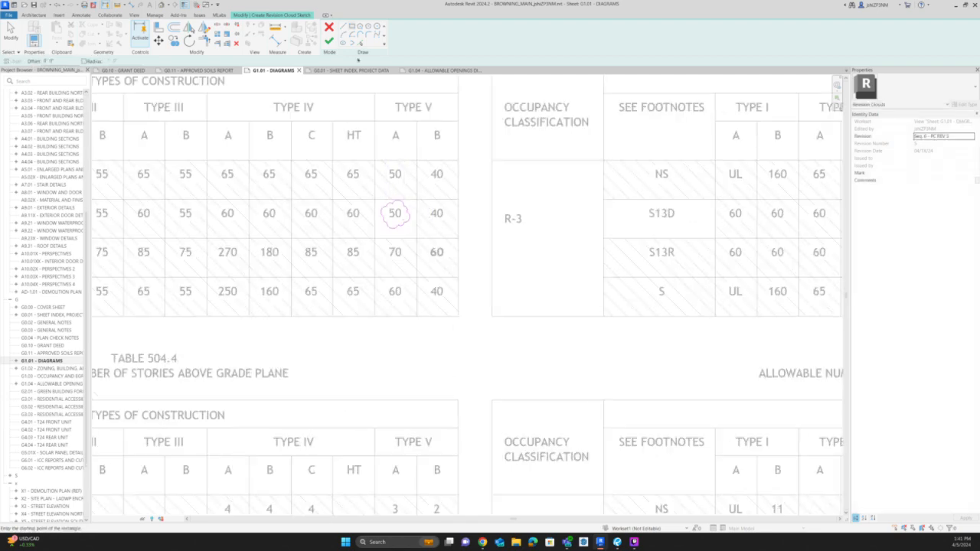
click(330, 44)
Draw a matching revision cloud around the 4 in the Type V-A, S13R cell of the R-2 Table 504.4.
scroll(400, 309, down, 4)
scroll(389, 363, up, 3)
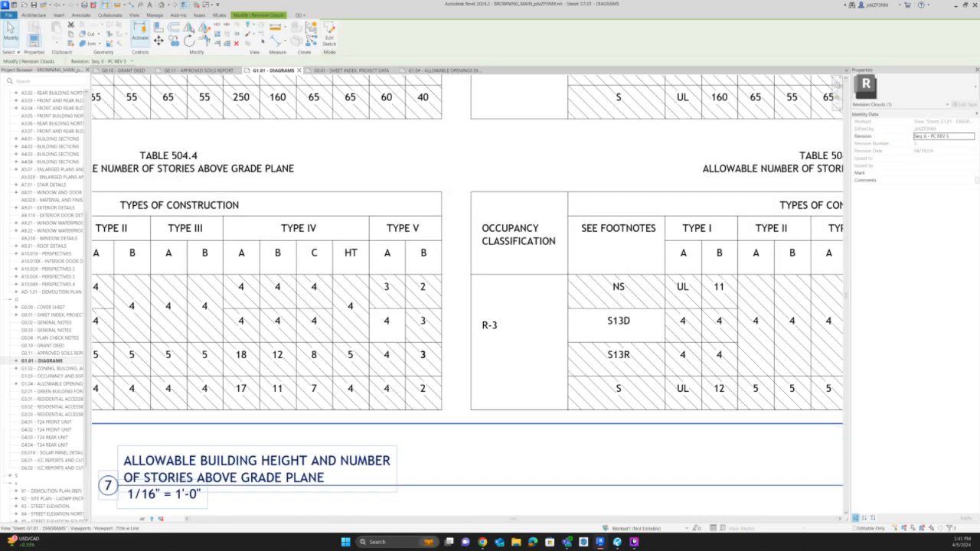
click(78, 15)
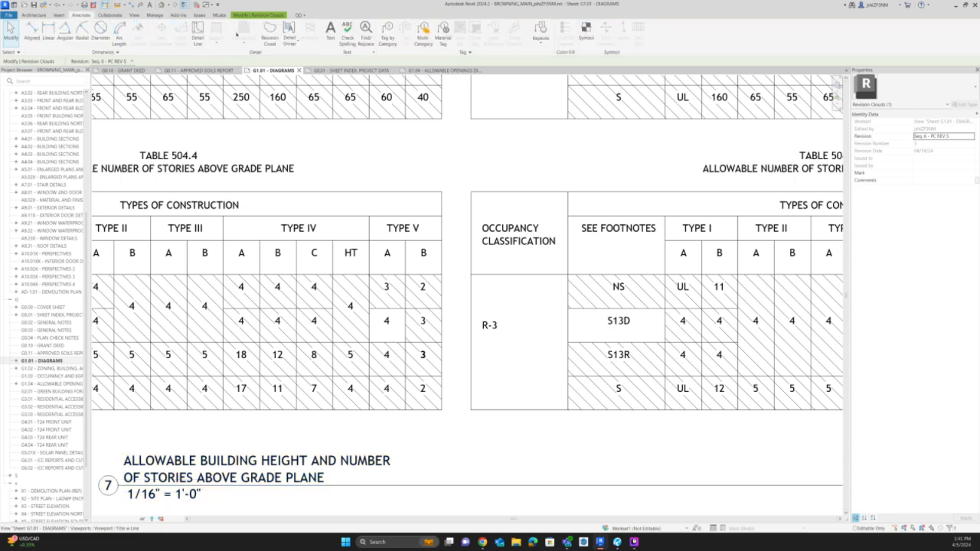
click(269, 33)
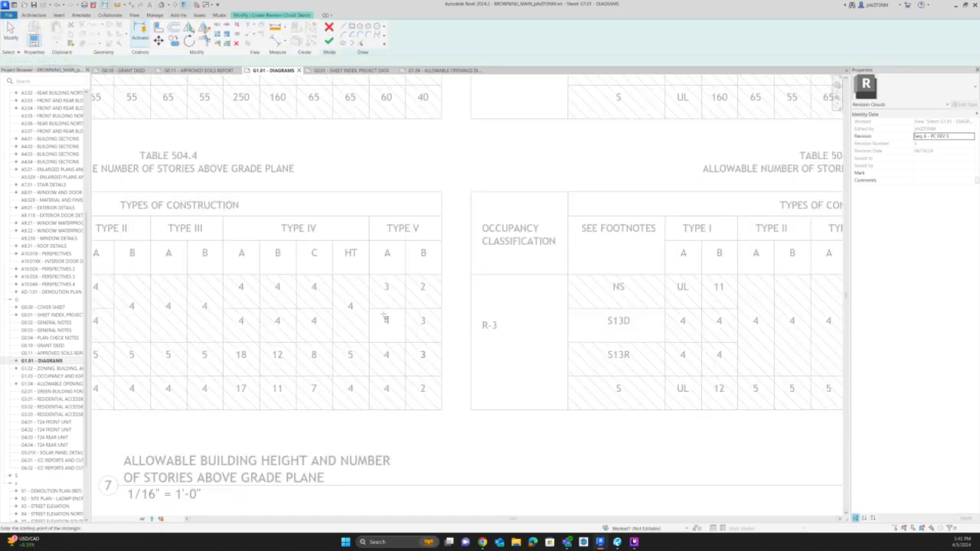
click(376, 310)
click(398, 332)
click(330, 45)
Tag the new revision clouds in Tables 504.4 and 504.3 with revision 5 triangles at their upper right.
key(t)
key(g)
click(397, 323)
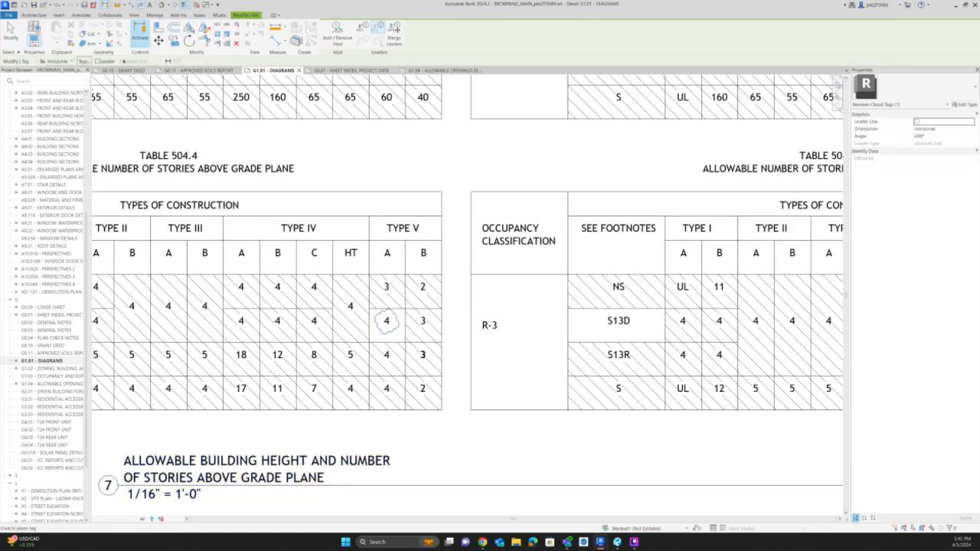
click(396, 317)
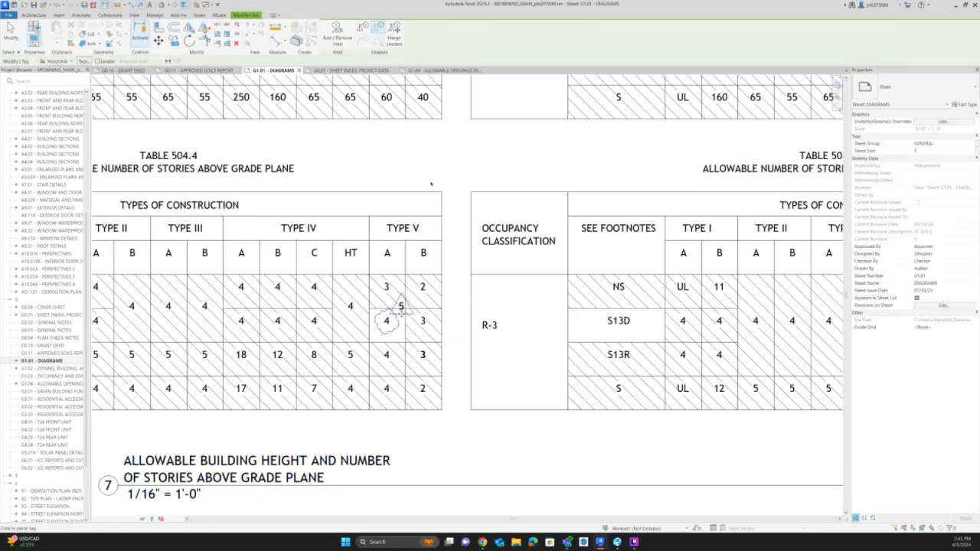
middle_drag(433, 183, 455, 446)
scroll(418, 291, up, 1)
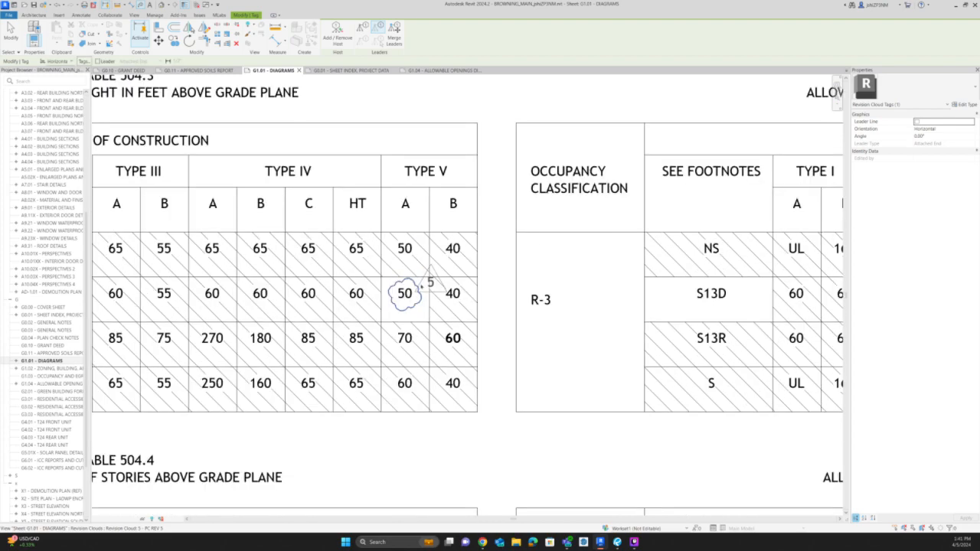
click(416, 284)
scroll(394, 287, down, 2)
scroll(405, 287, down, 3)
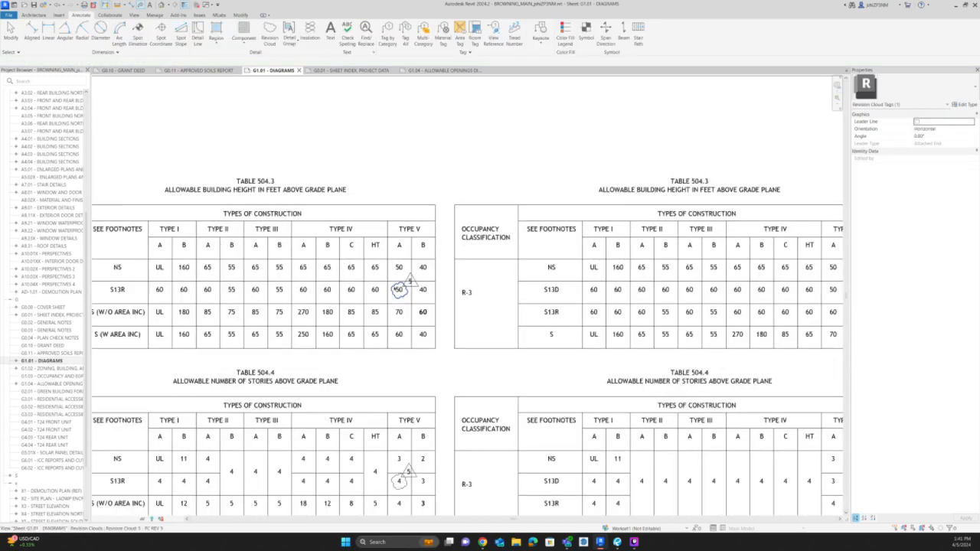
key(Escape)
Activate the Allowable Building Area view and shorten the NS/S13R row hatch regions in the R-2 Table 506.2 to uncover the 12K cell.
middle_drag(624, 450, 496, 325)
click(494, 327)
scroll(495, 327, down, 1)
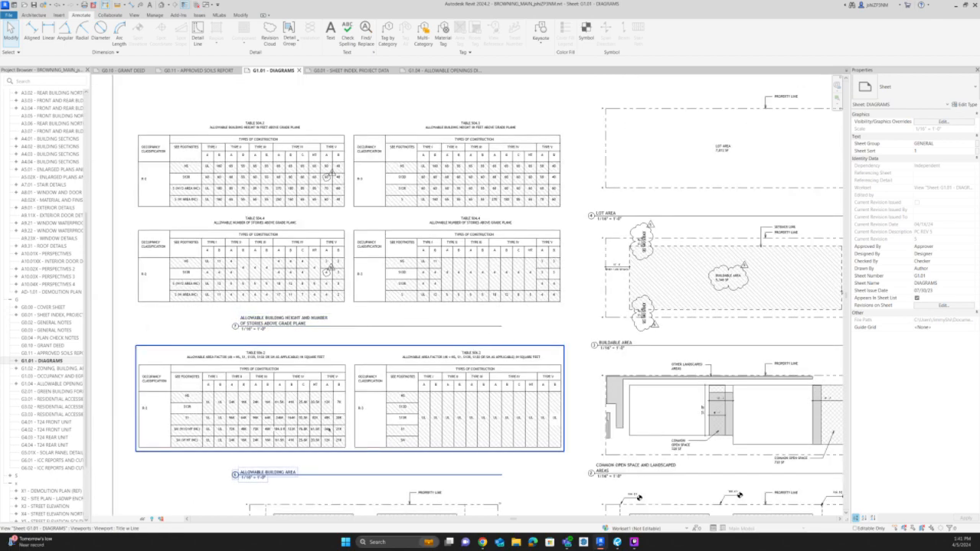
scroll(339, 380, up, 3)
double_click(340, 381)
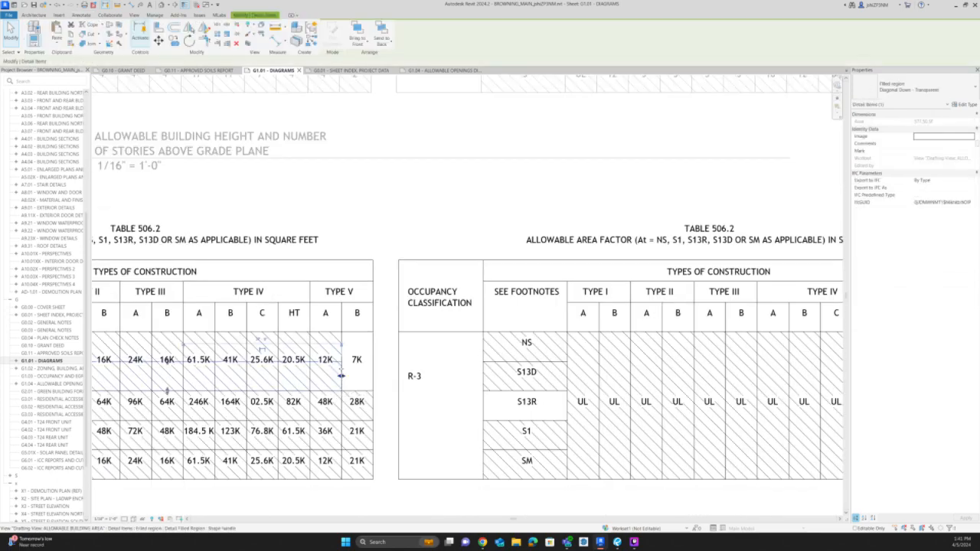
click(312, 372)
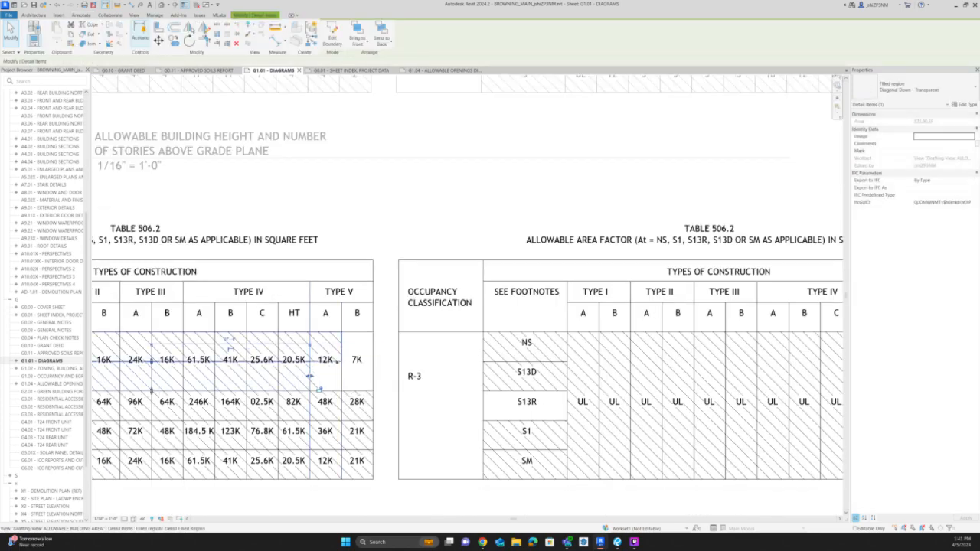
double_click(319, 346)
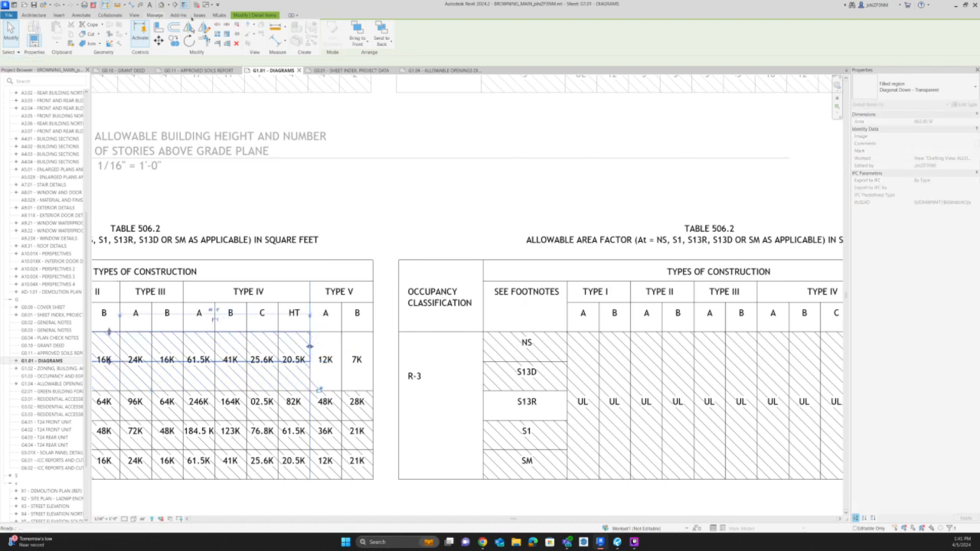
Draw a rectangular filled region over the Type V-B 7K cell of the R-2 Table 506.2.
click(351, 27)
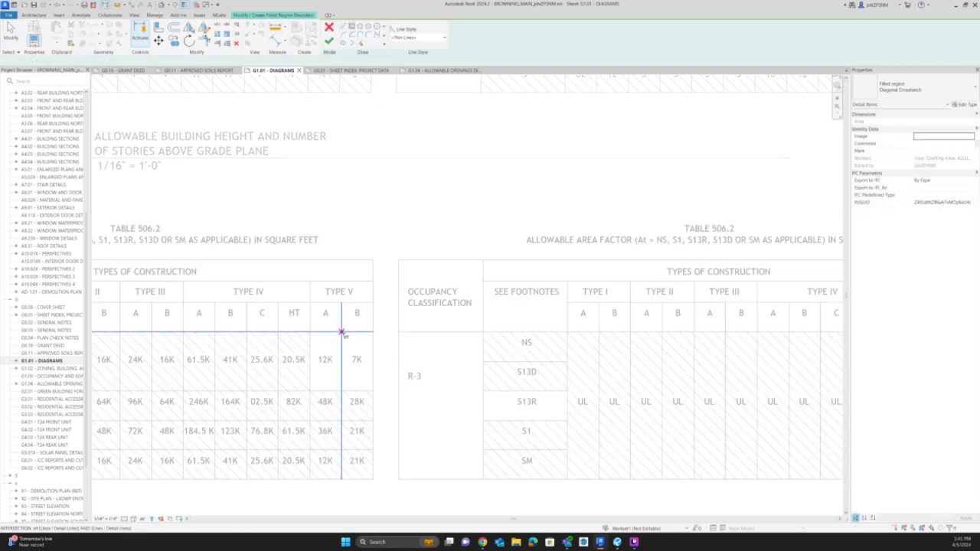
click(342, 332)
click(373, 395)
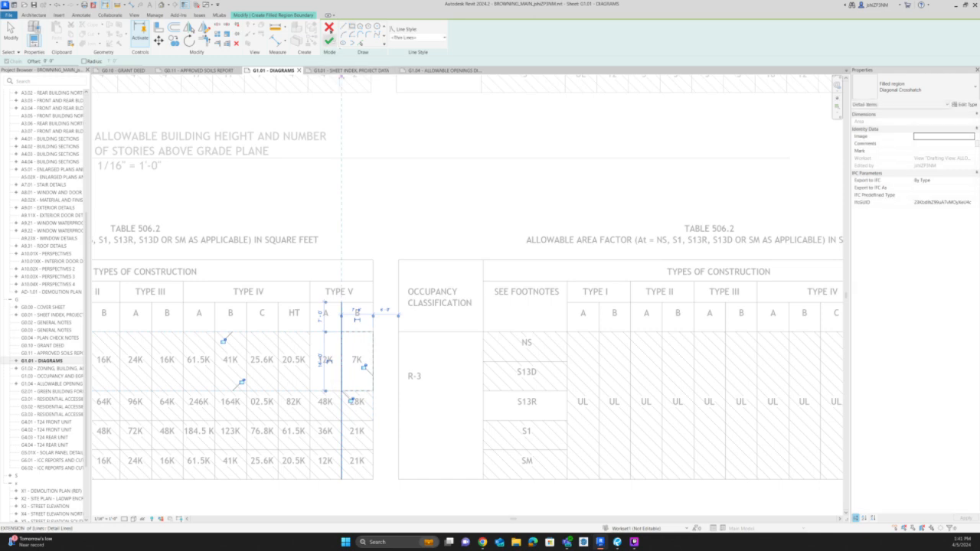
click(329, 27)
Match the 7K cell's filled region to the type of the neighbouring diagonal hatch.
click(536, 276)
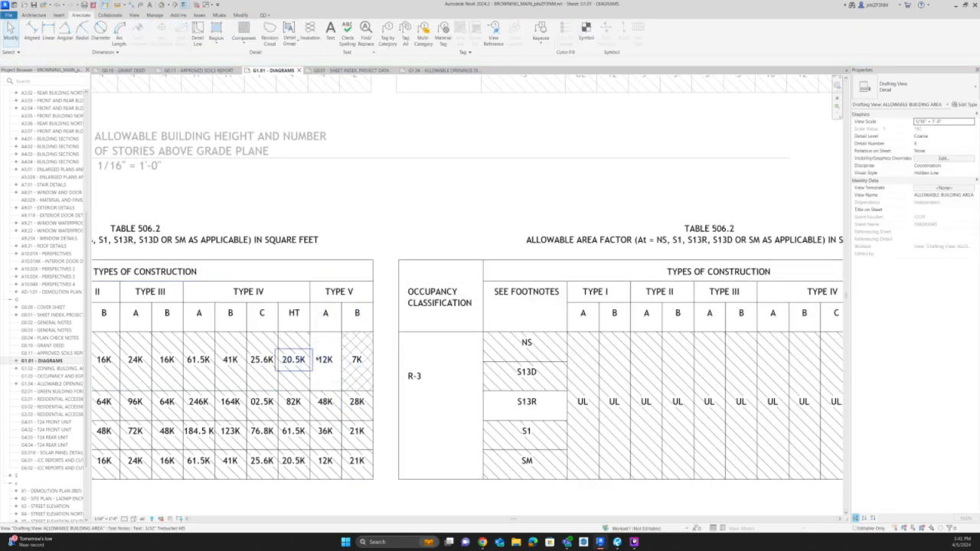
key(m)
key(a)
click(311, 338)
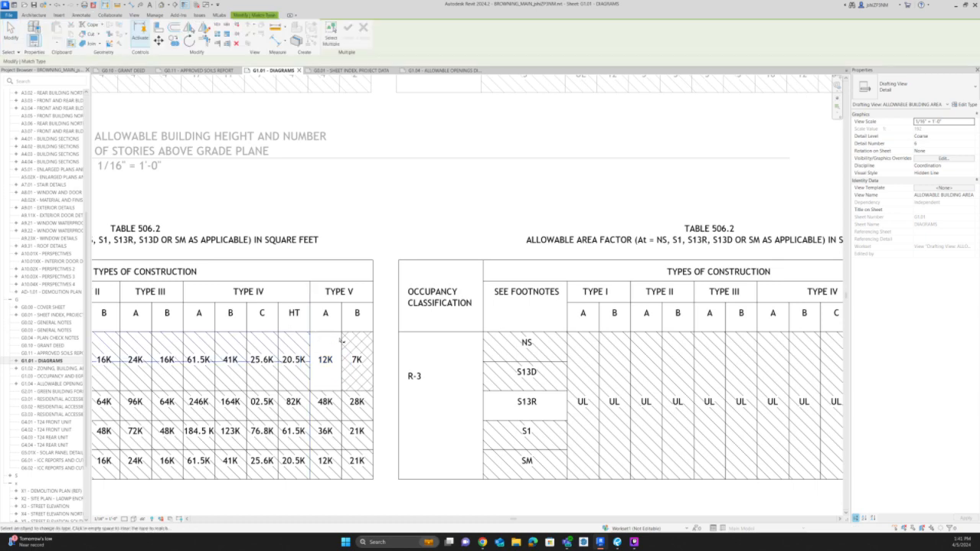
key(Escape)
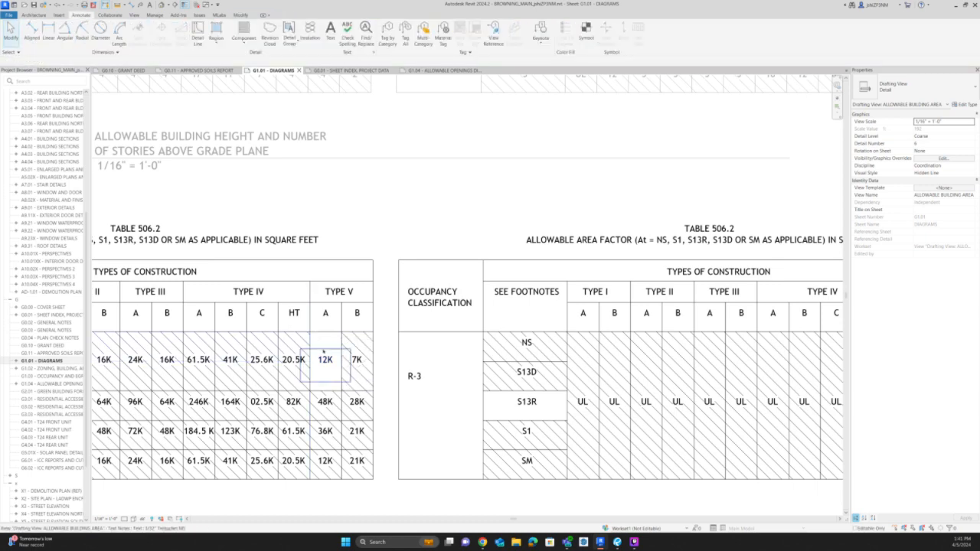
Copy the revision cloud and its tag from Table 504.4 onto the Type V-A 12K cell of the R-2 Table 506.2.
middle_drag(355, 249, 405, 361)
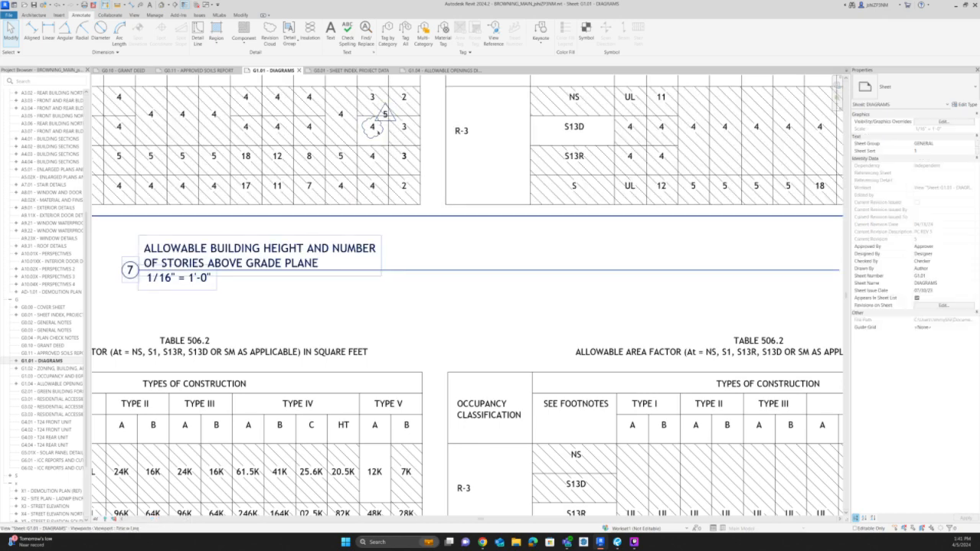
click(372, 124)
ctrl+click(388, 121)
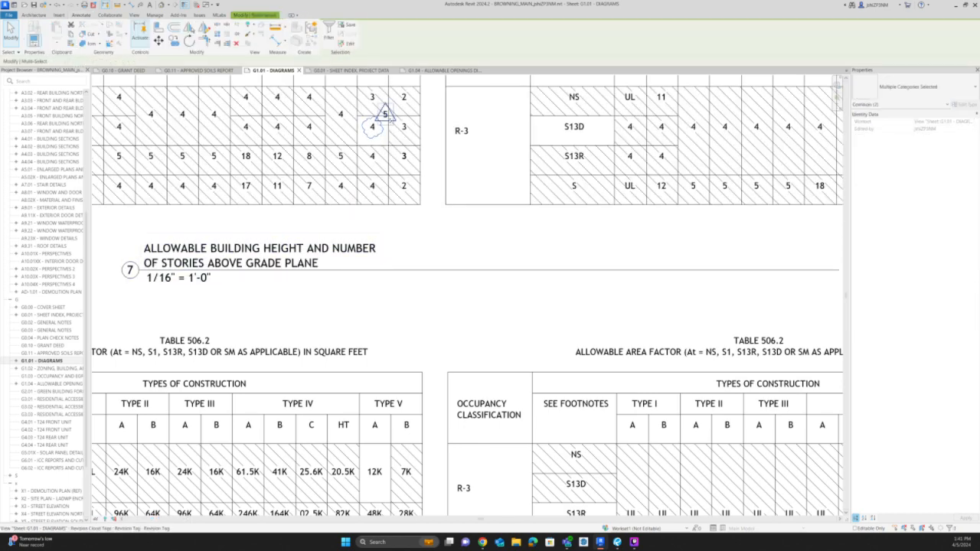
key(c)
key(o)
click(387, 145)
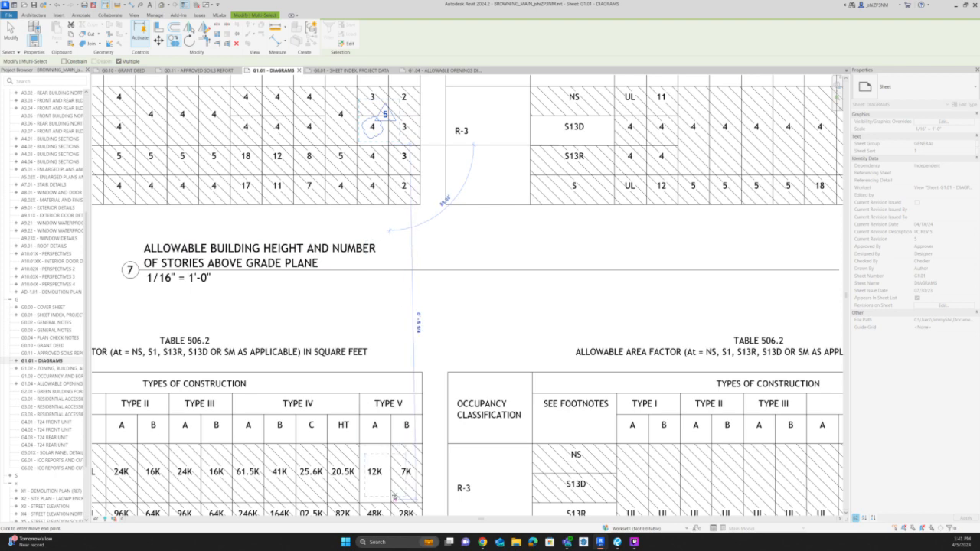
click(483, 432)
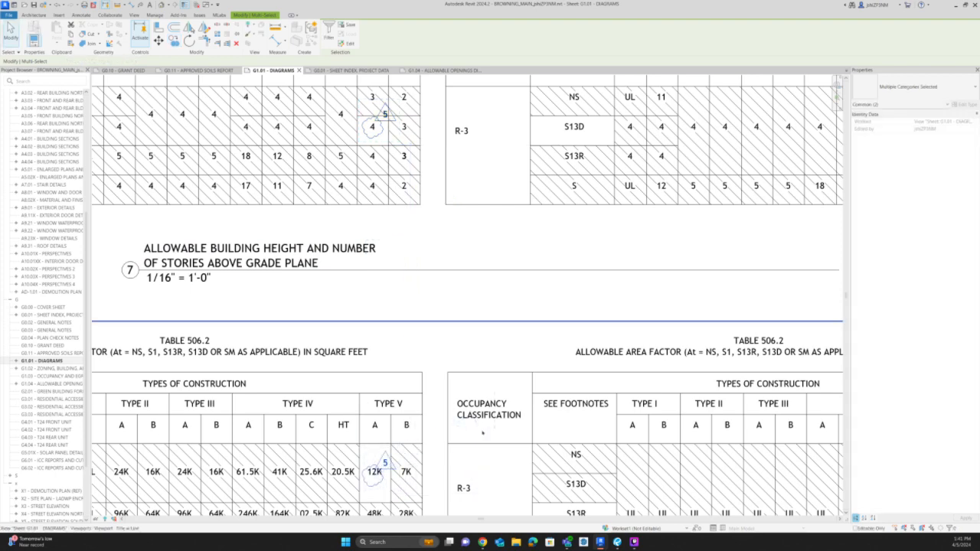
scroll(390, 444, down, 4)
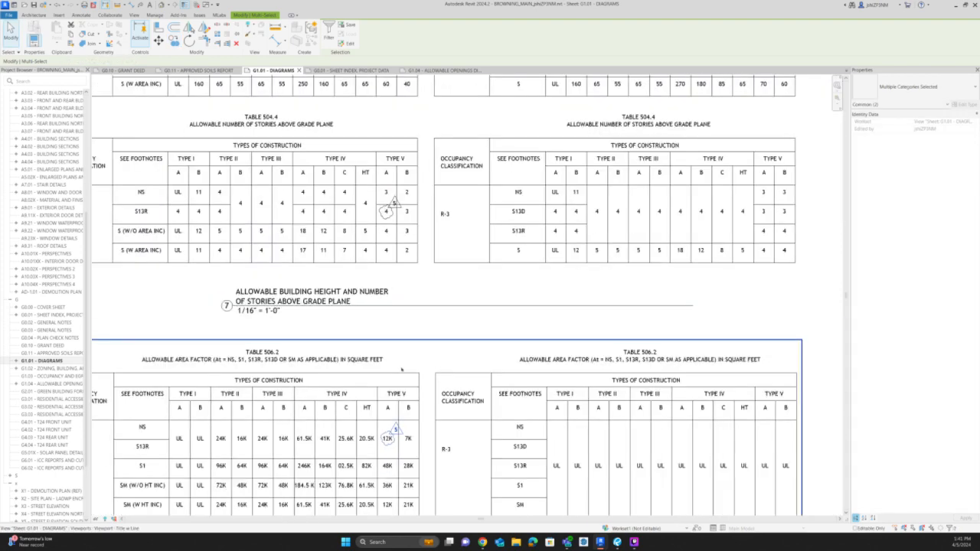
key(Escape)
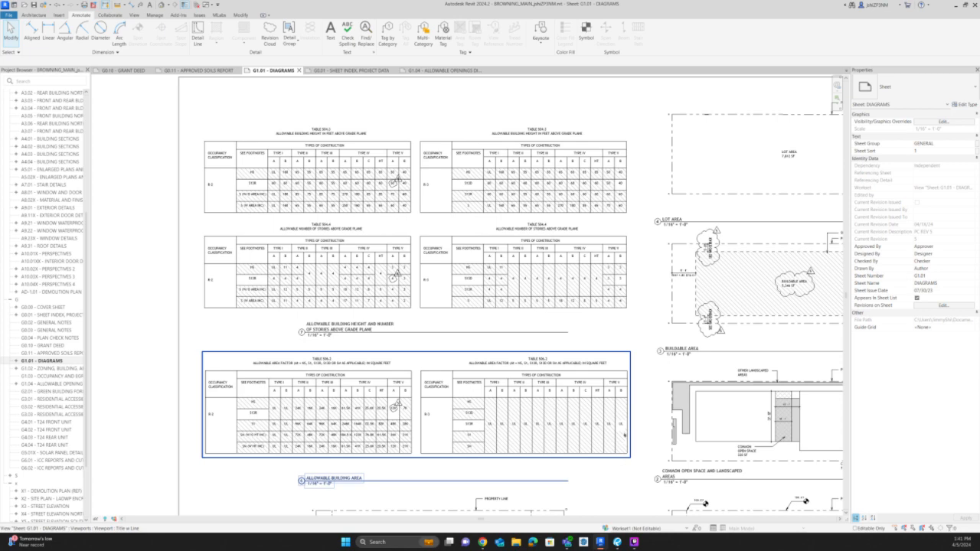
Activate the Allowable Building Area view and shorten the row hatch regions in the R-3 Table 506.2 to end before the Type V-B column.
double_click(624, 434)
click(624, 440)
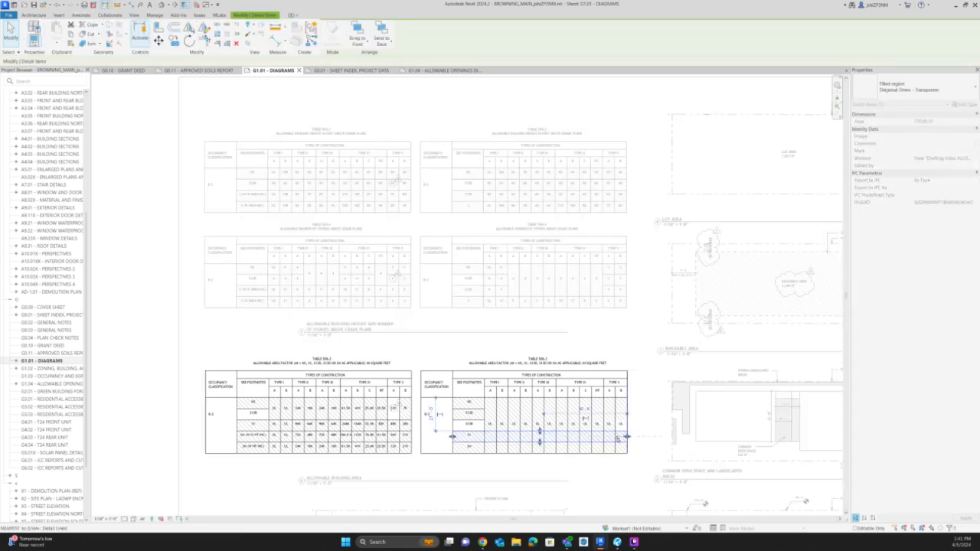
mouse_move(624, 442)
ctrl+mouse_down()
mouse_move(623, 454)
mouse_move(615, 447)
ctrl+mouse_up()
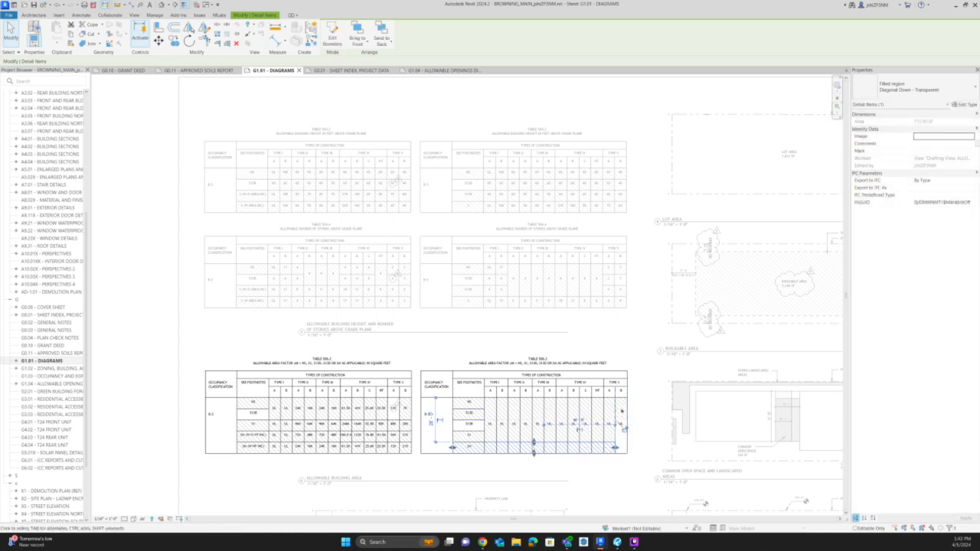
click(625, 428)
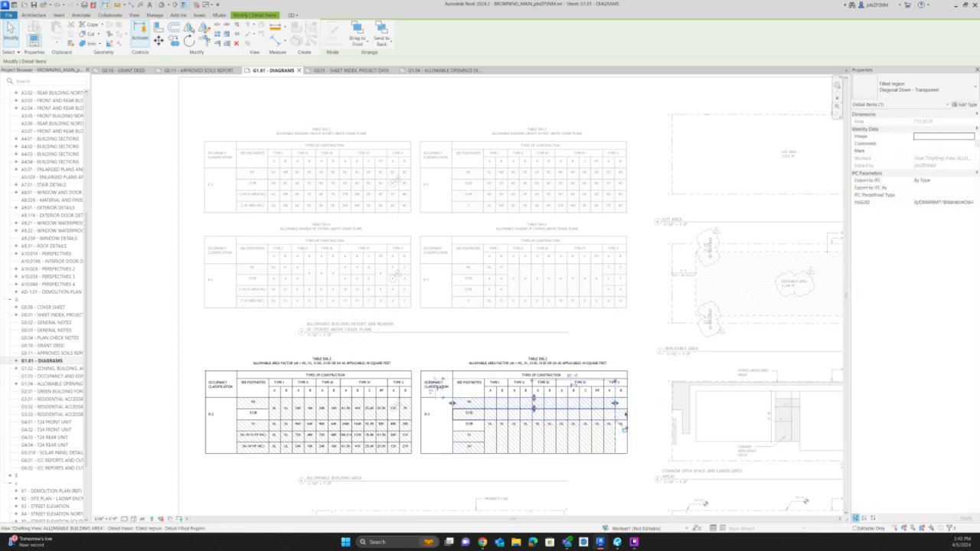
click(628, 414)
drag(627, 414, 615, 414)
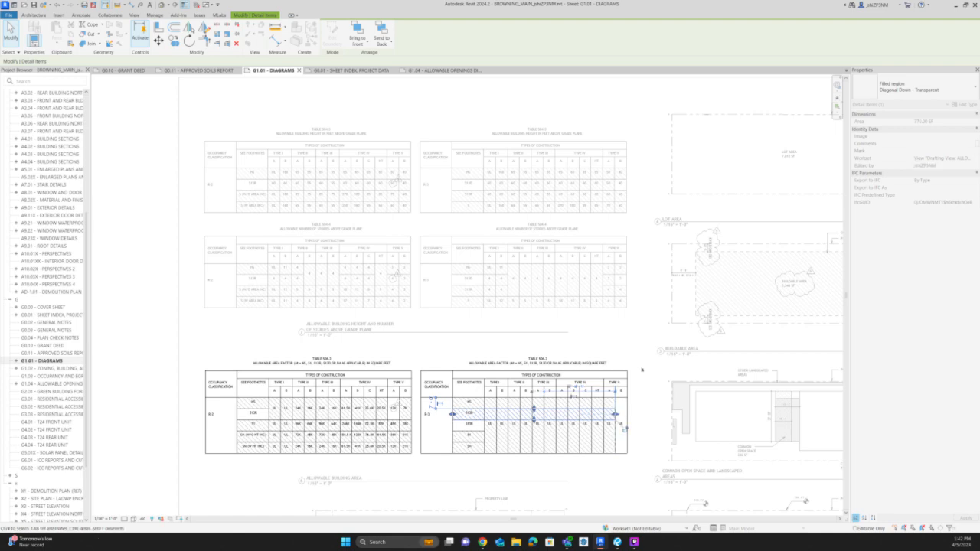
click(641, 370)
scroll(400, 263, down, 7)
double_click(719, 316)
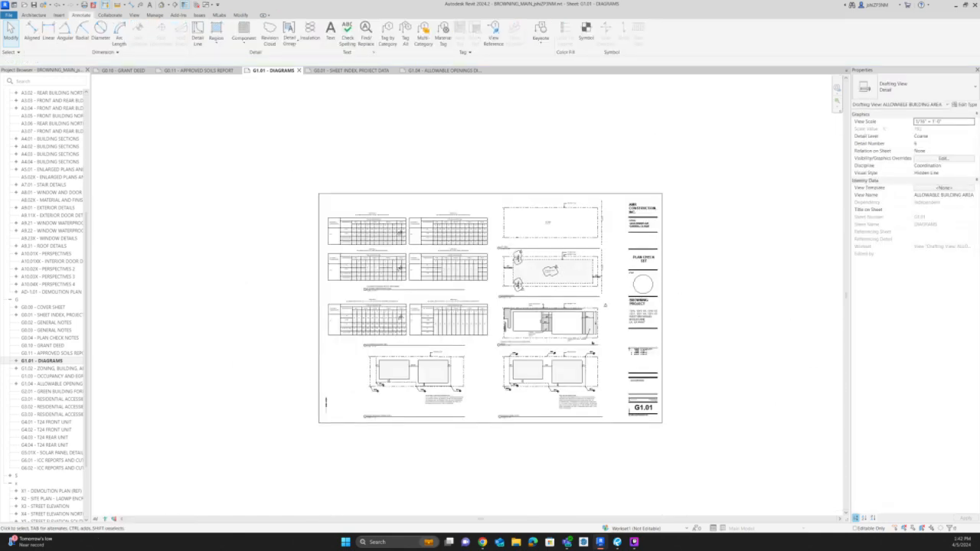
Activate the Lot Area view on G1.01 and dimension the lot's width between the two long property lines.
scroll(591, 342, up, 1)
scroll(590, 342, up, 1)
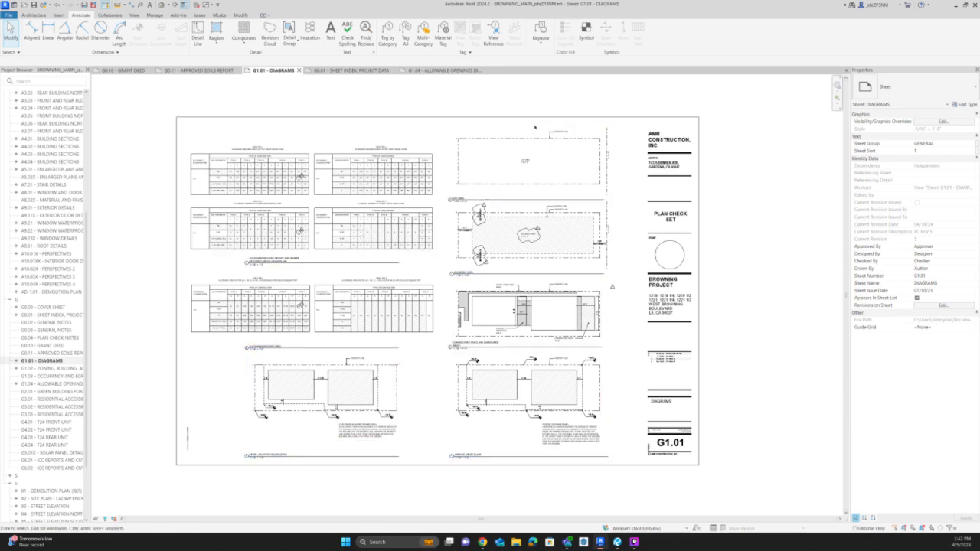
scroll(535, 123, up, 2)
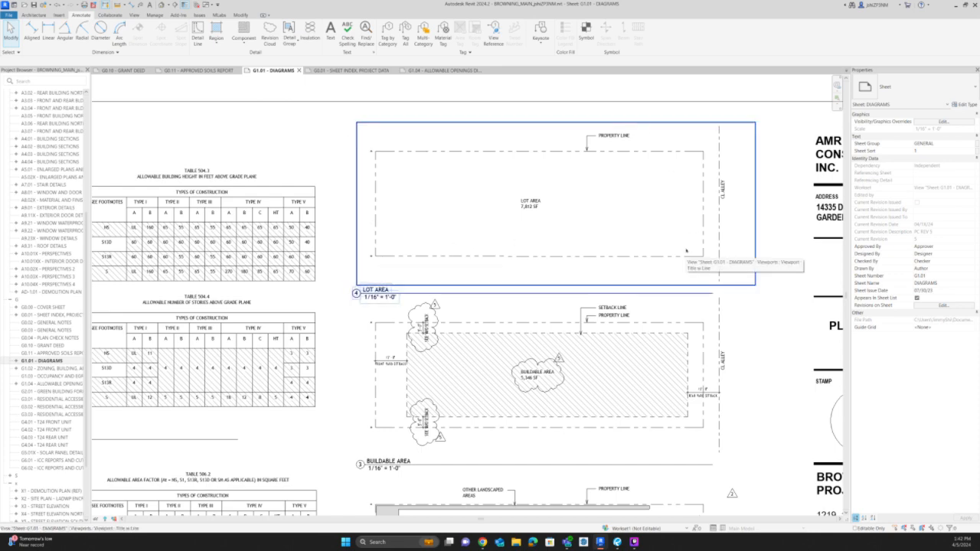
scroll(627, 199, down, 4)
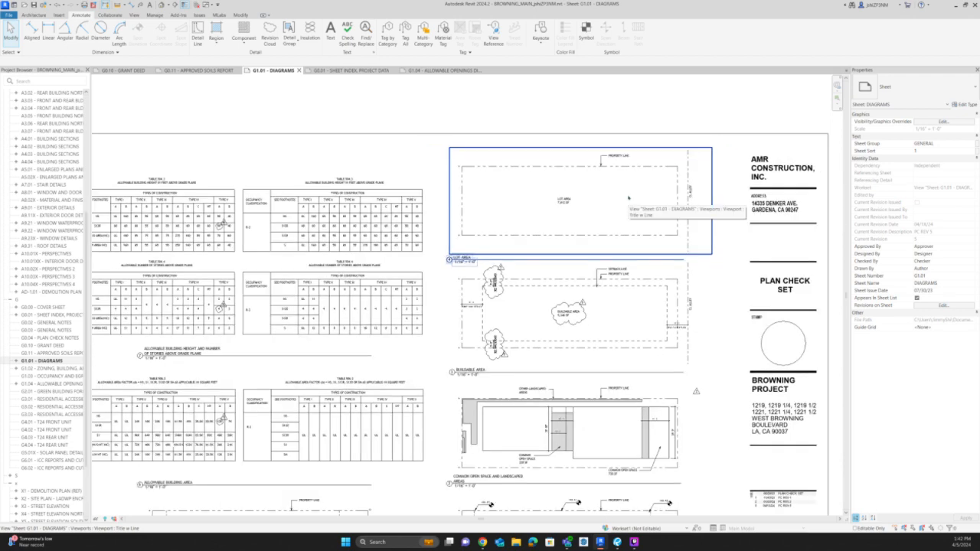
double_click(627, 198)
scroll(490, 170, up, 2)
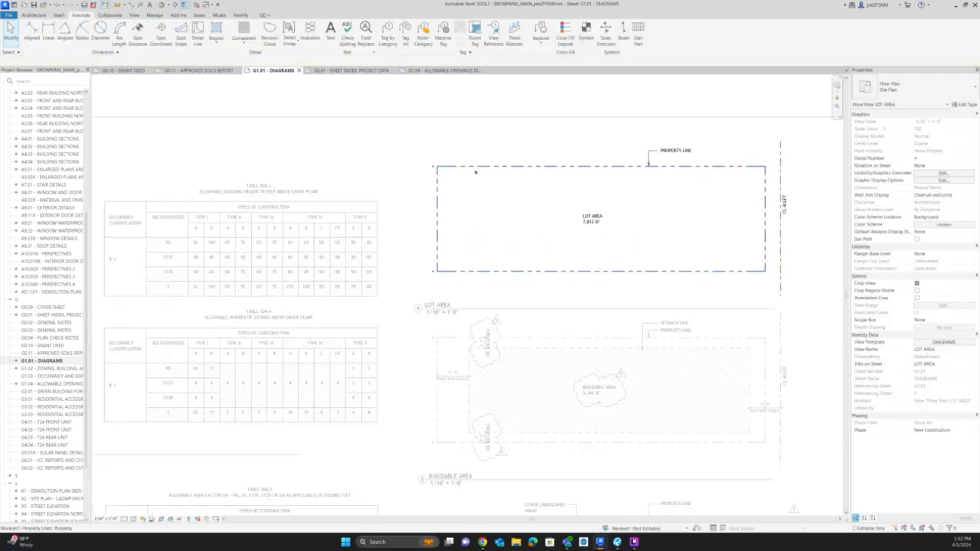
key(d)
key(i)
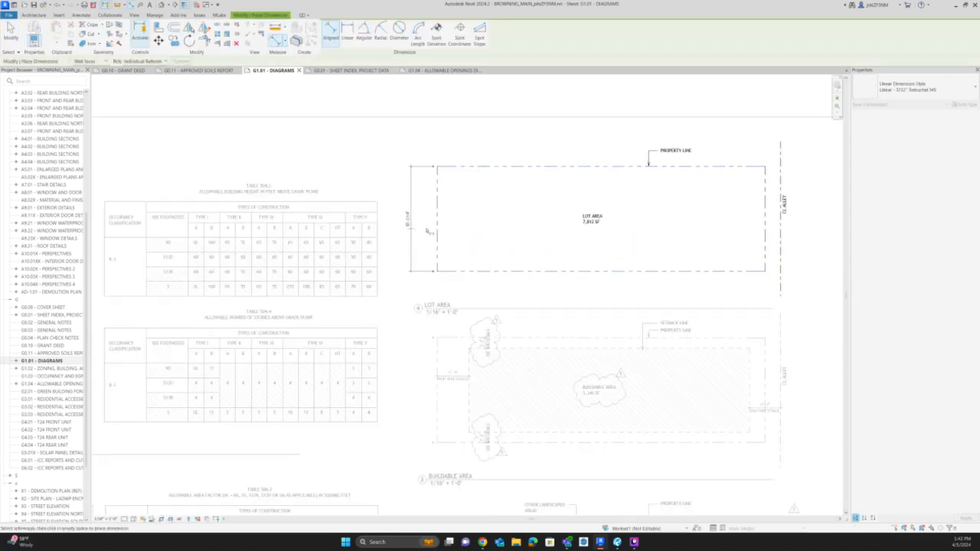
scroll(432, 172, up, 5)
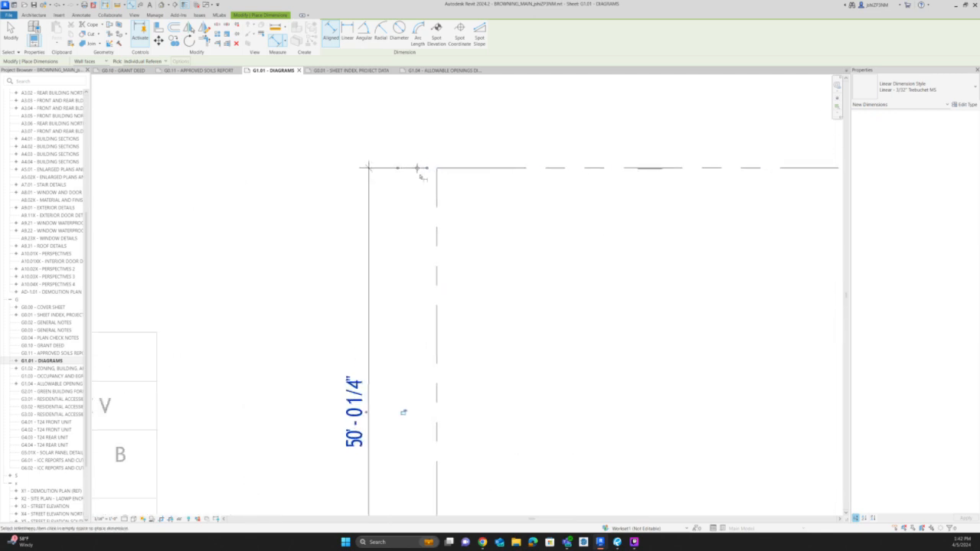
Dimension the lot's length between the two short property lines, placing the dimension line inside the lot outline.
click(430, 175)
scroll(430, 175, down, 5)
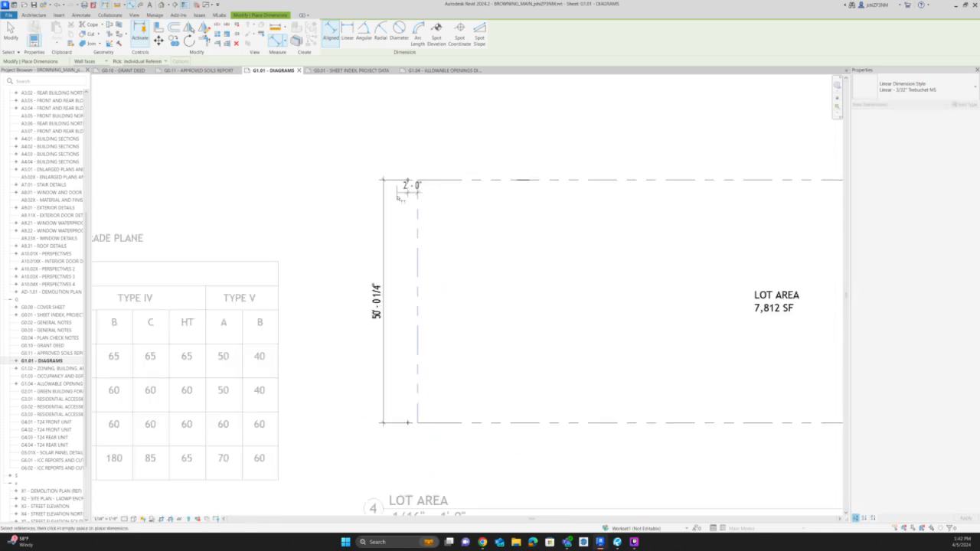
middle_drag(809, 196, 764, 213)
click(797, 207)
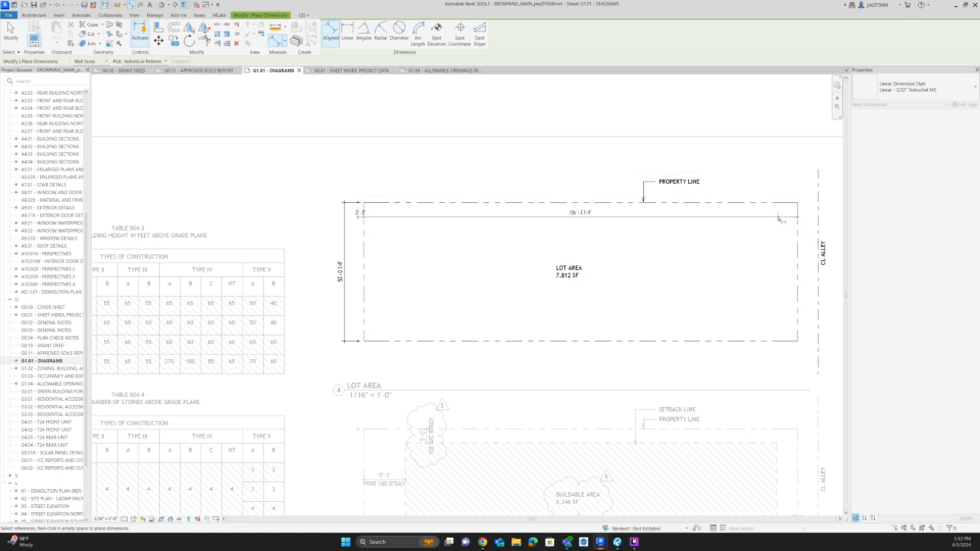
click(778, 218)
Dimension from the rear property line to the alley centerline and deactivate the Lot Area view.
scroll(740, 168, down, 2)
scroll(777, 198, up, 1)
click(779, 192)
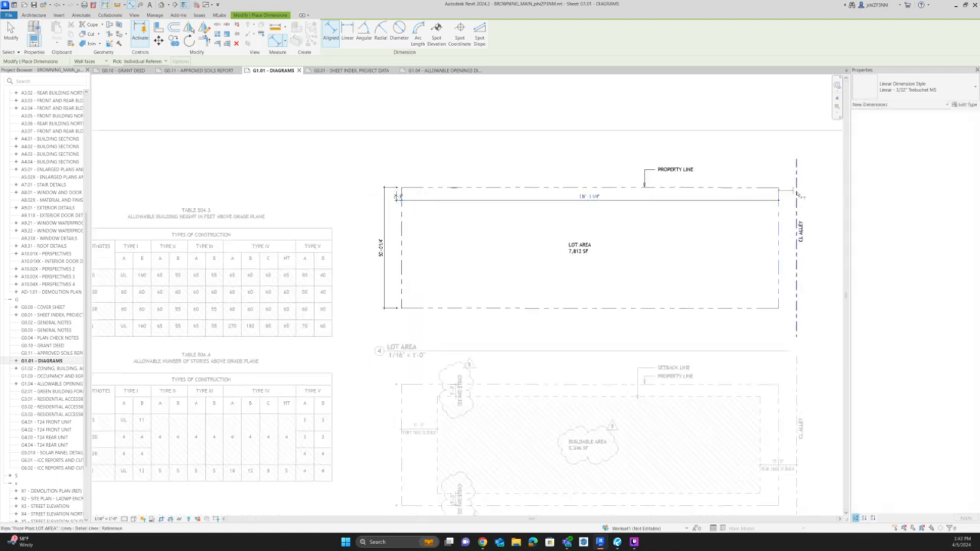
scroll(737, 162, down, 2)
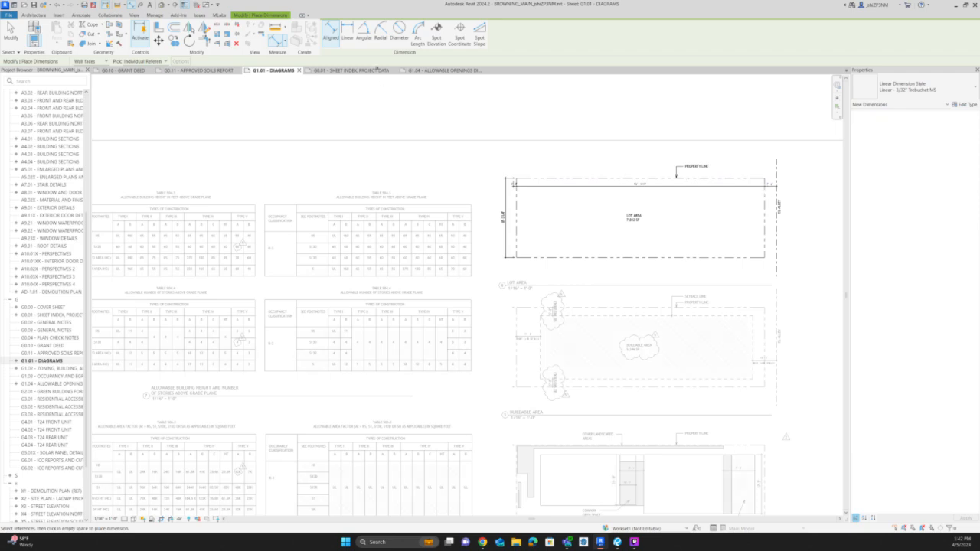
key(Escape)
key(Escape)
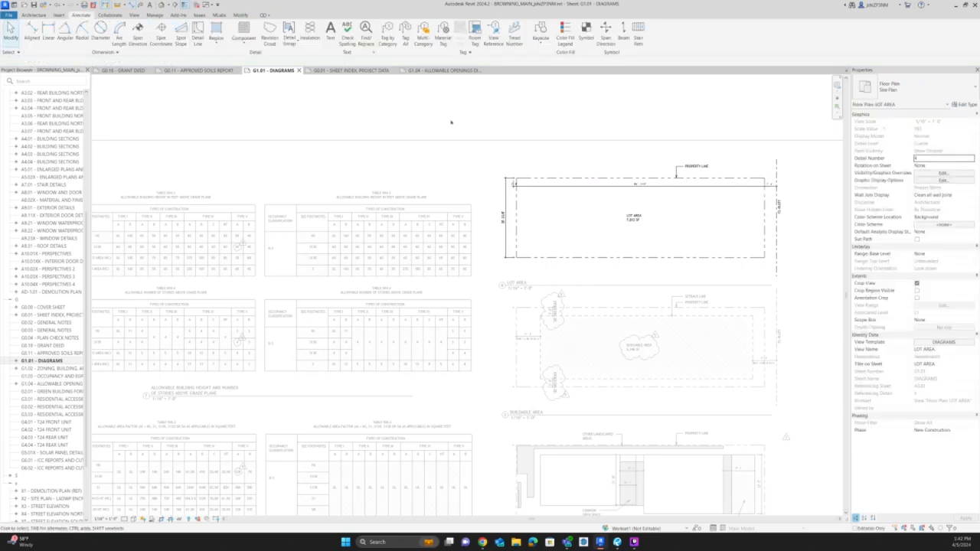
double_click(613, 320)
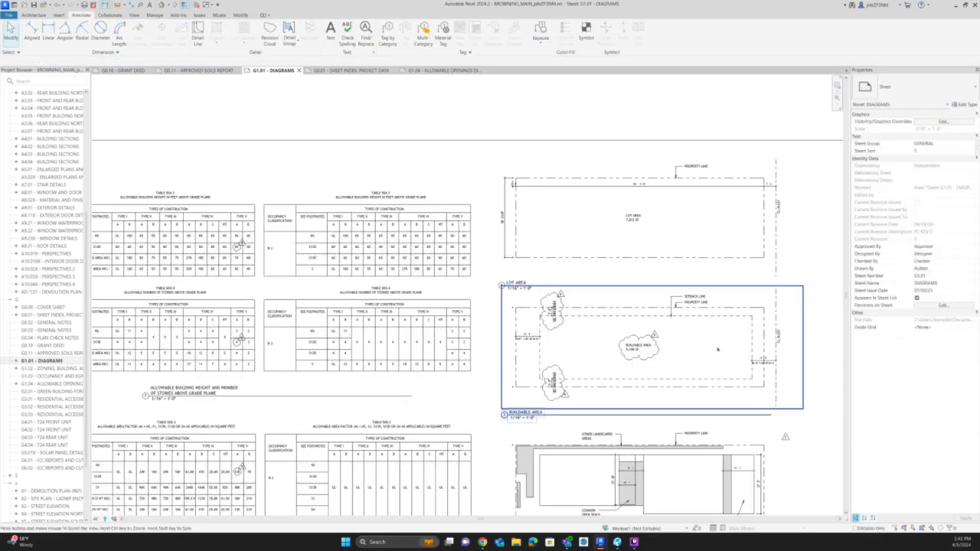
In the Buildable Area view, shift the SETBACK LINE note's leader away from the PROPERTY LINE leader and end its arrowhead on the setback line.
scroll(767, 382, up, 2)
middle_drag(766, 382, 716, 343)
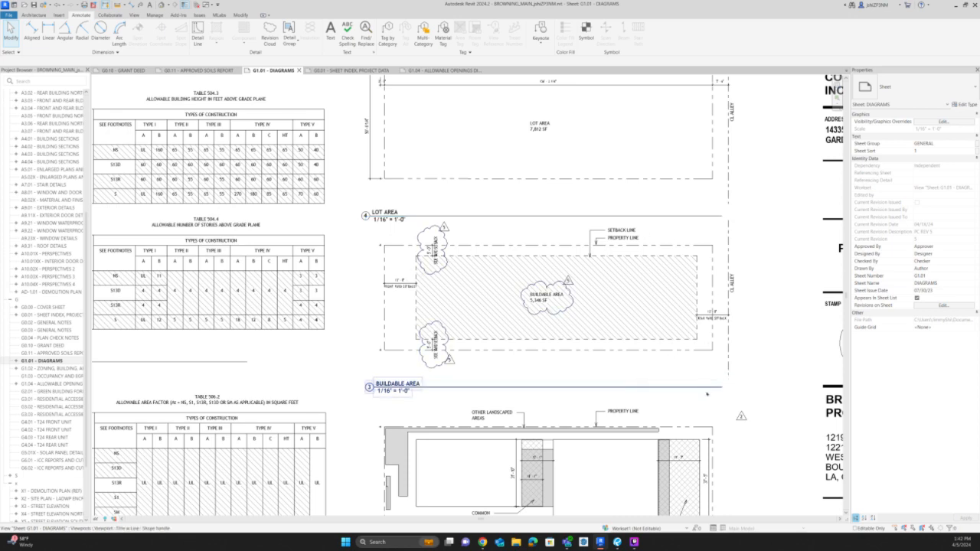
middle_drag(669, 414, 666, 407)
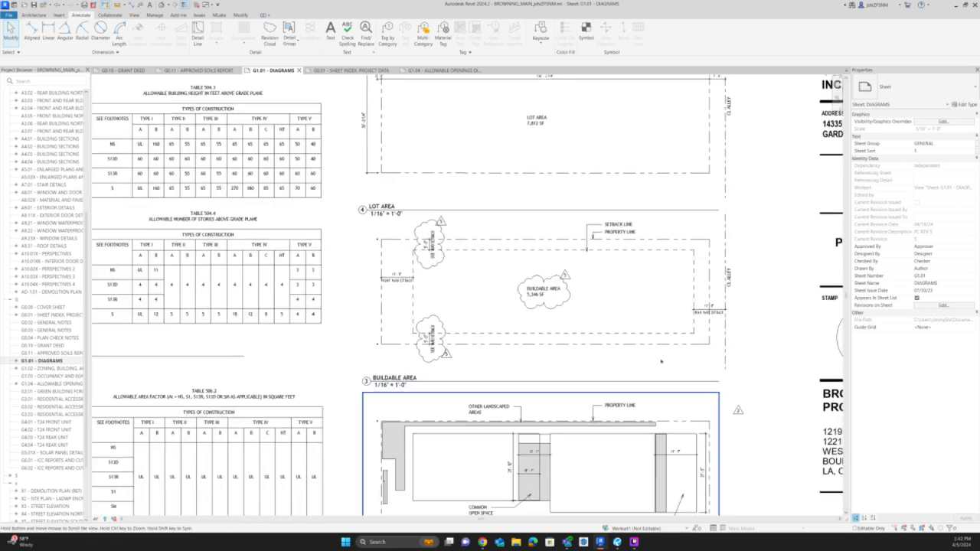
scroll(605, 230, up, 2)
click(605, 232)
double_click(606, 231)
scroll(605, 228, up, 4)
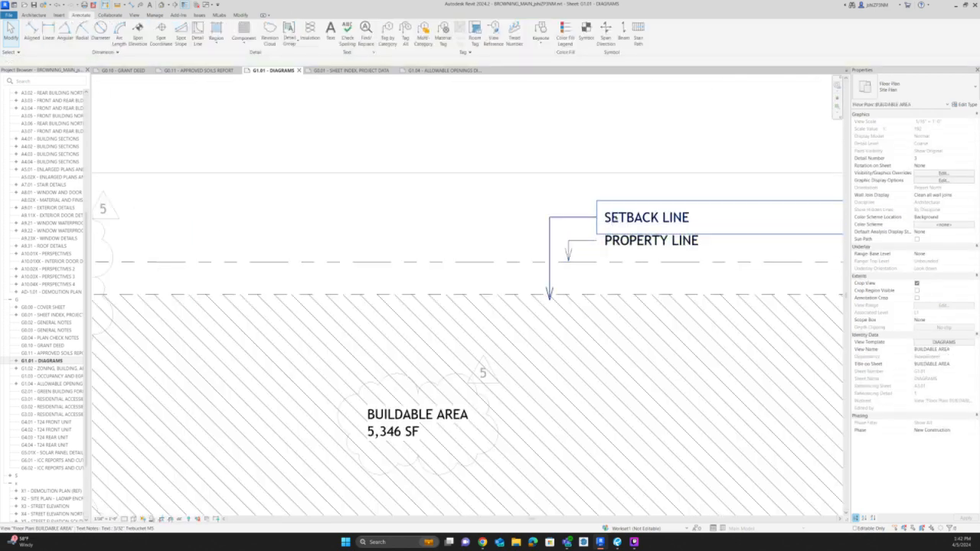
click(608, 219)
scroll(578, 228, up, 3)
drag(535, 212, 517, 212)
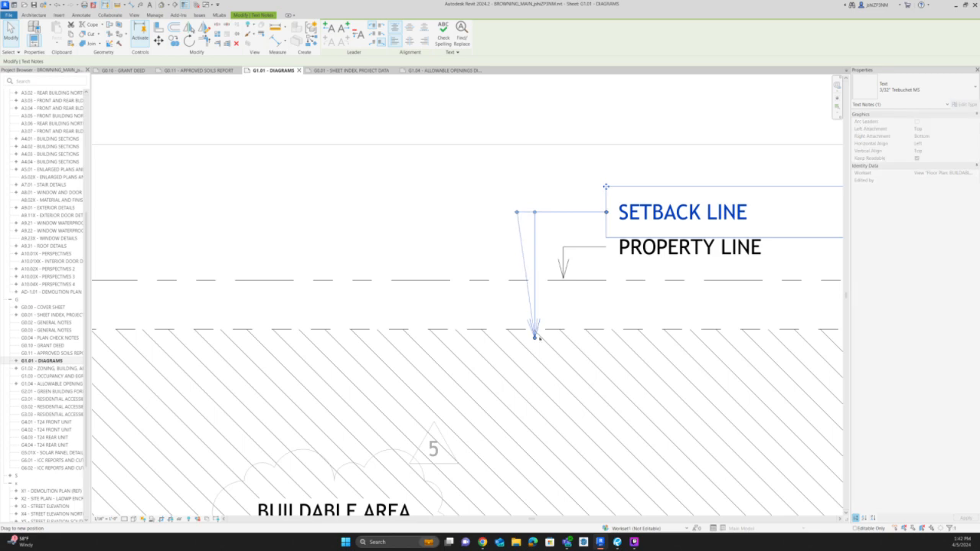
drag(534, 333, 517, 329)
scroll(548, 259, down, 3)
scroll(548, 258, down, 2)
double_click(574, 196)
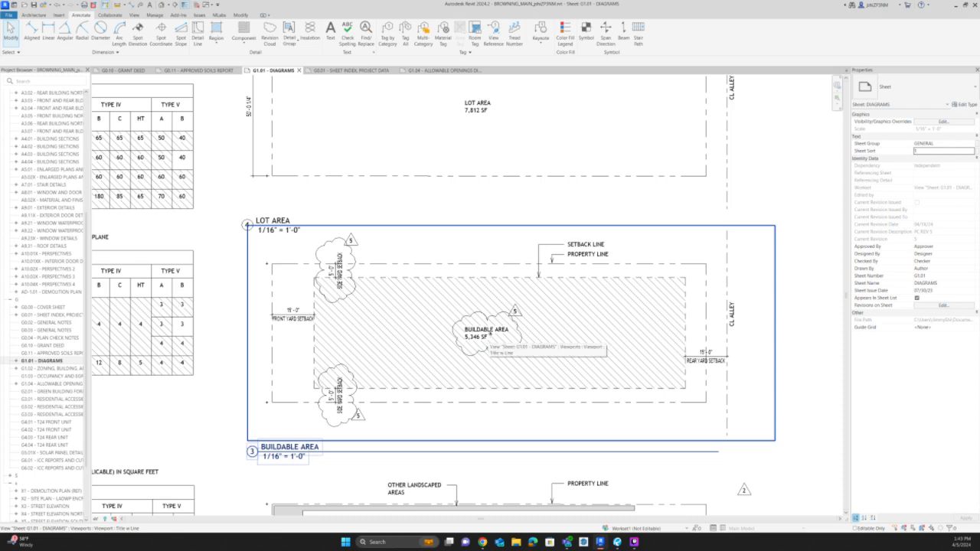
Open sheet G0.01 and compare its floor area ratio data with the Buildable Area diagram on G1.01.
scroll(489, 335, down, 2)
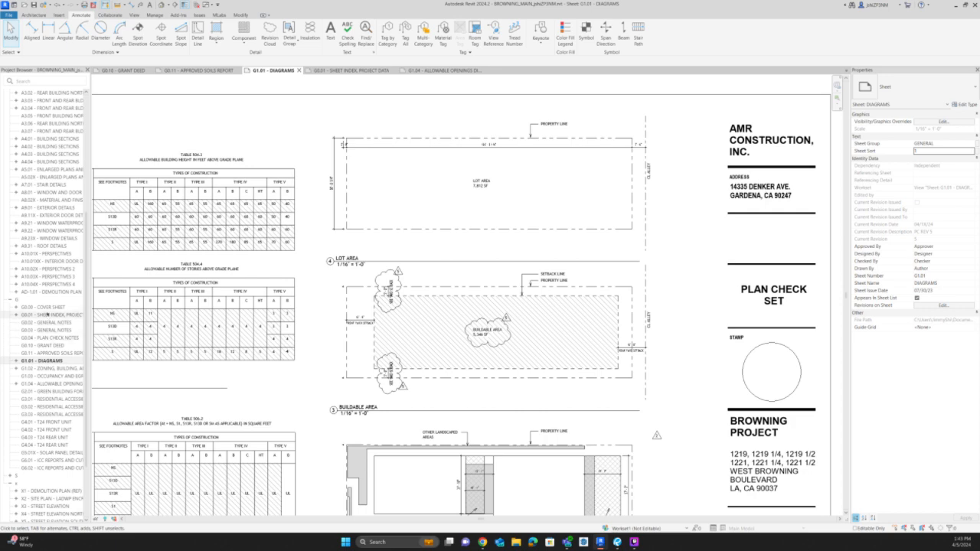
double_click(47, 315)
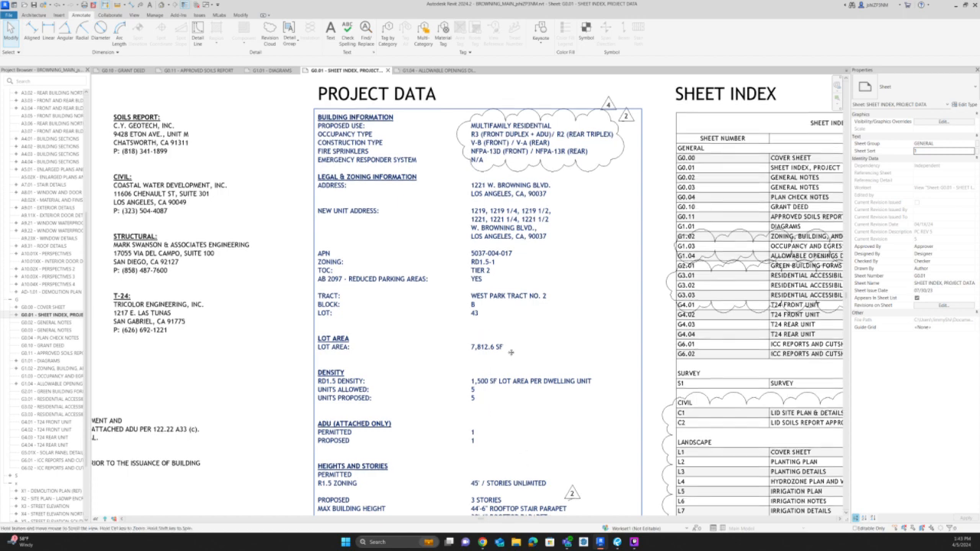
middle_drag(523, 469, 504, 365)
click(466, 431)
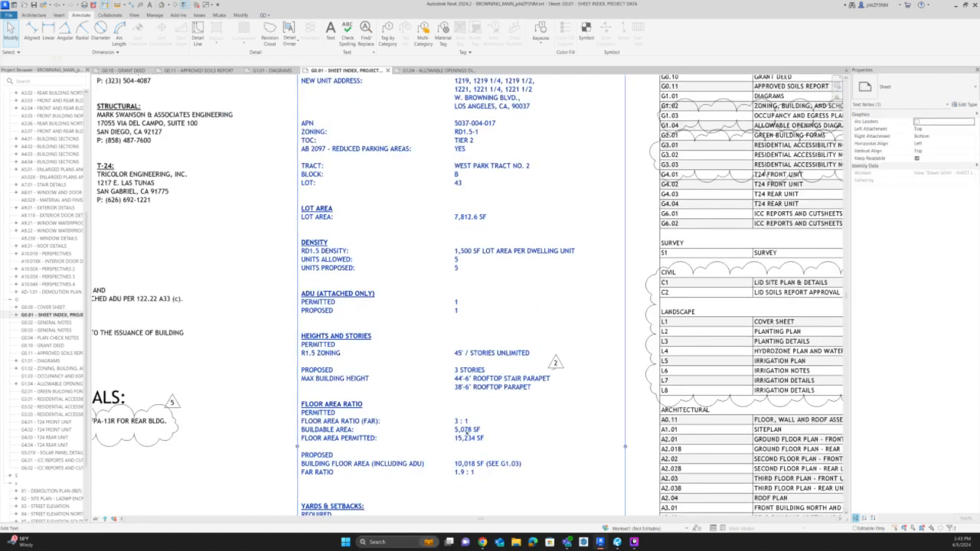
click(433, 71)
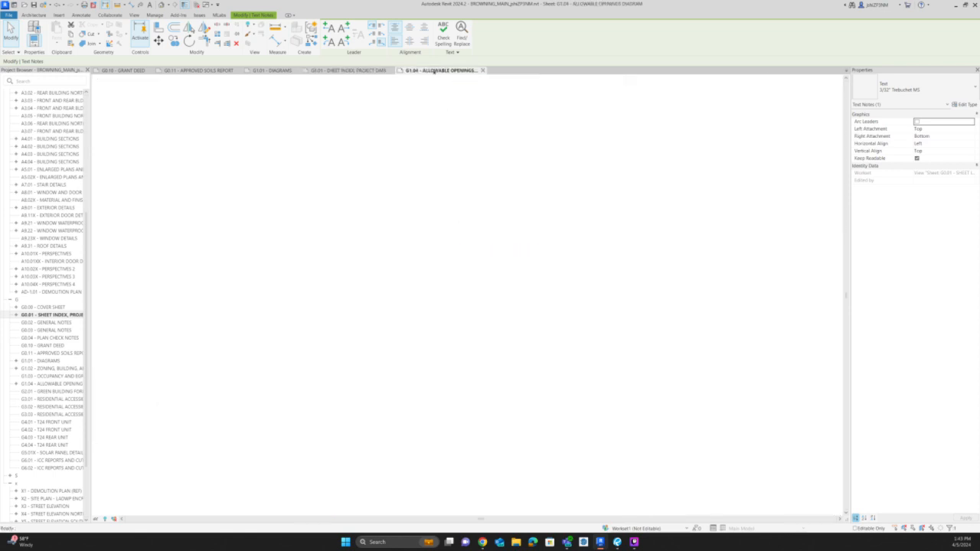
click(269, 71)
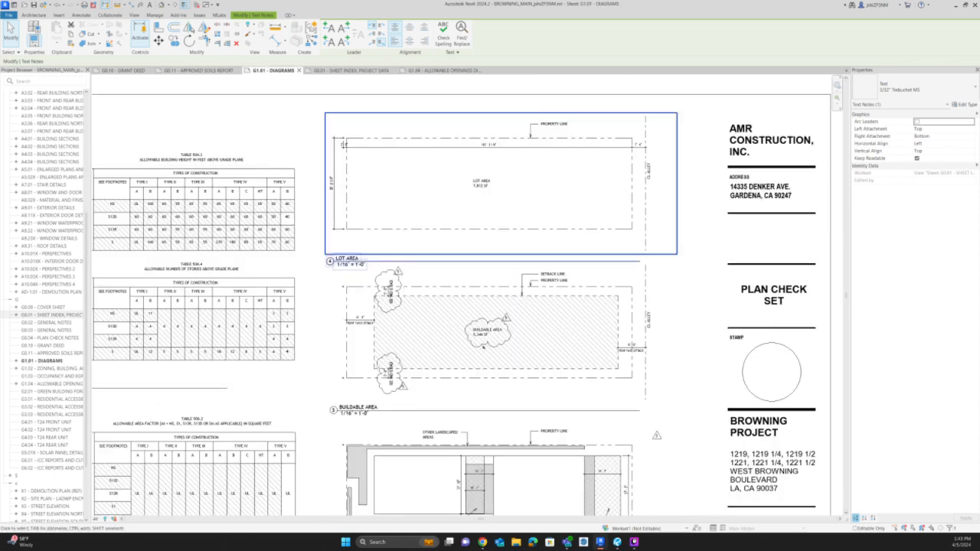
Copy the 5,346 SF value from the G1.01 Buildable Area note into the BUILDABLE AREA entry of the G0.01 project data.
click(487, 337)
scroll(487, 332, up, 2)
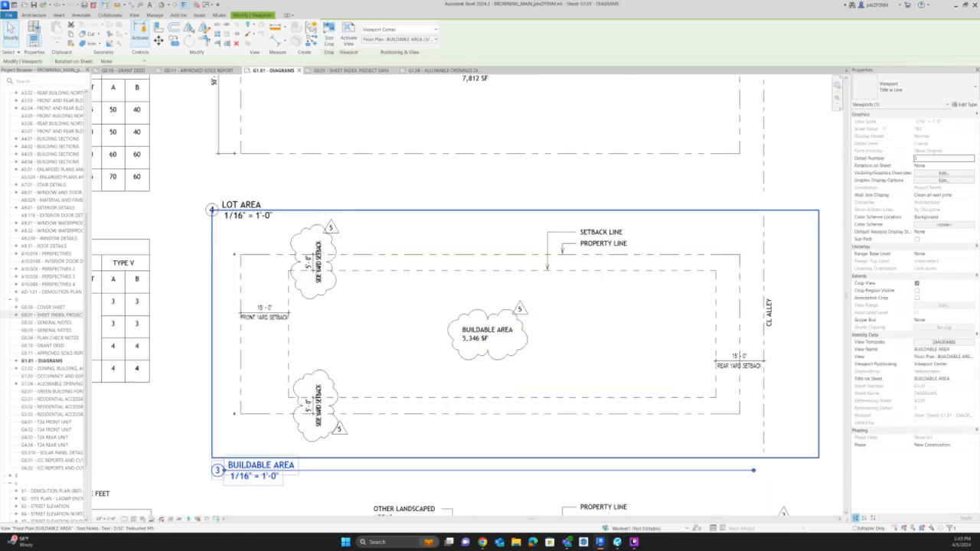
double_click(484, 335)
double_click(480, 337)
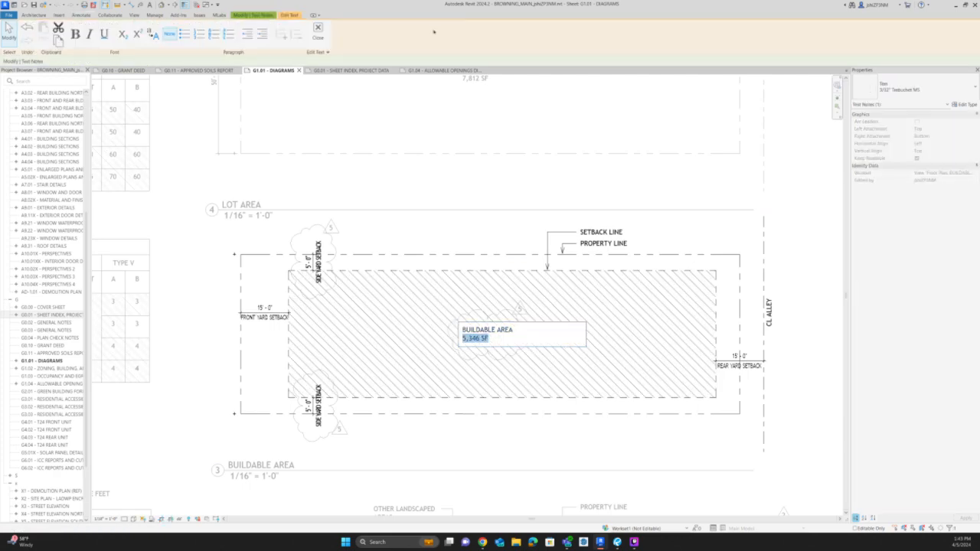
click(440, 70)
click(344, 71)
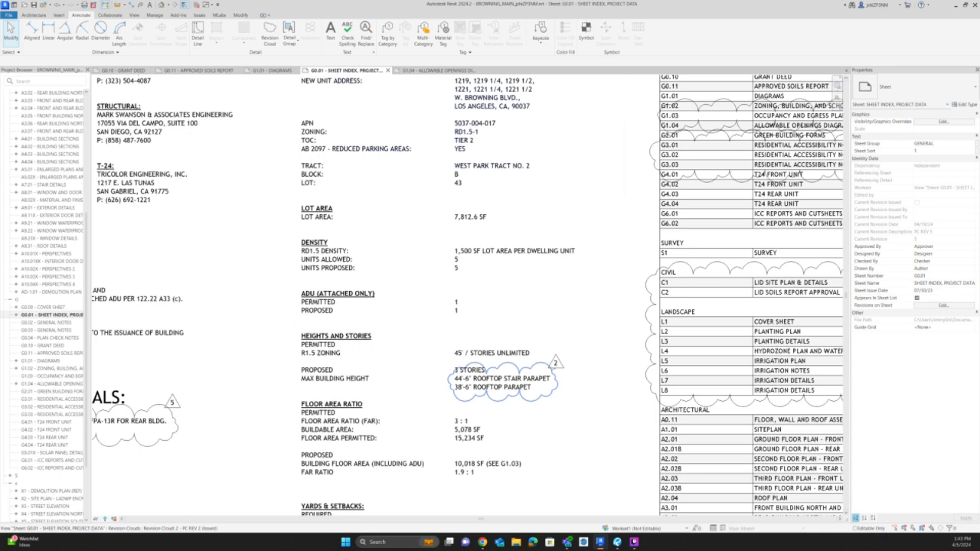
double_click(462, 431)
scroll(462, 431, up, 3)
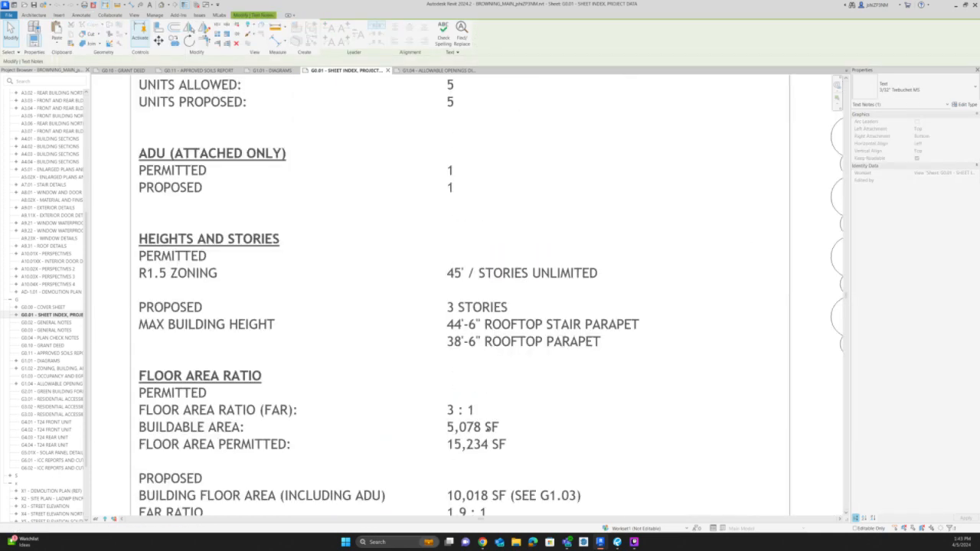
drag(499, 427, 448, 434)
text(5,346 SF)
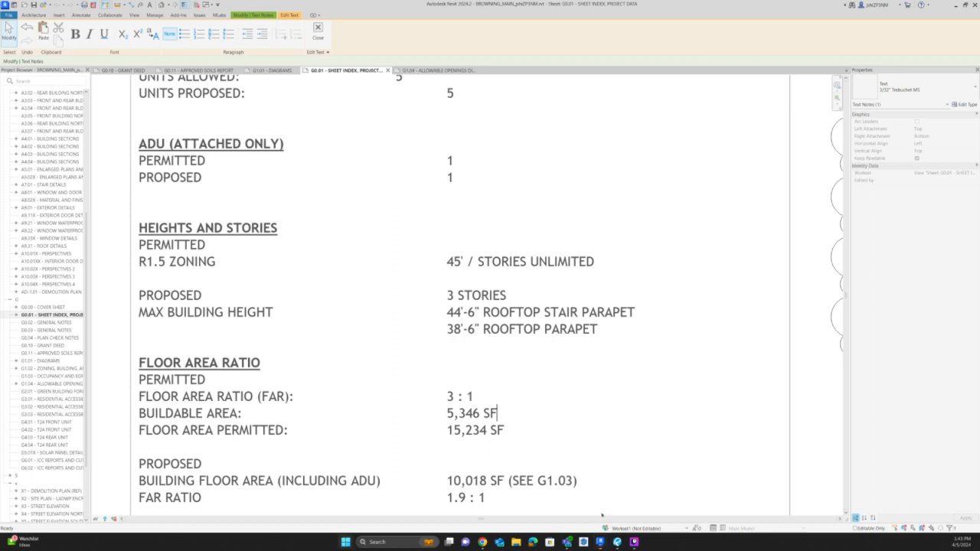
Calculate 5346 × 3 in Calculator and change the FLOOR AREA PERMITTED value in the G0.01 project data to 16,038 SF.
key(XF86Calculator)
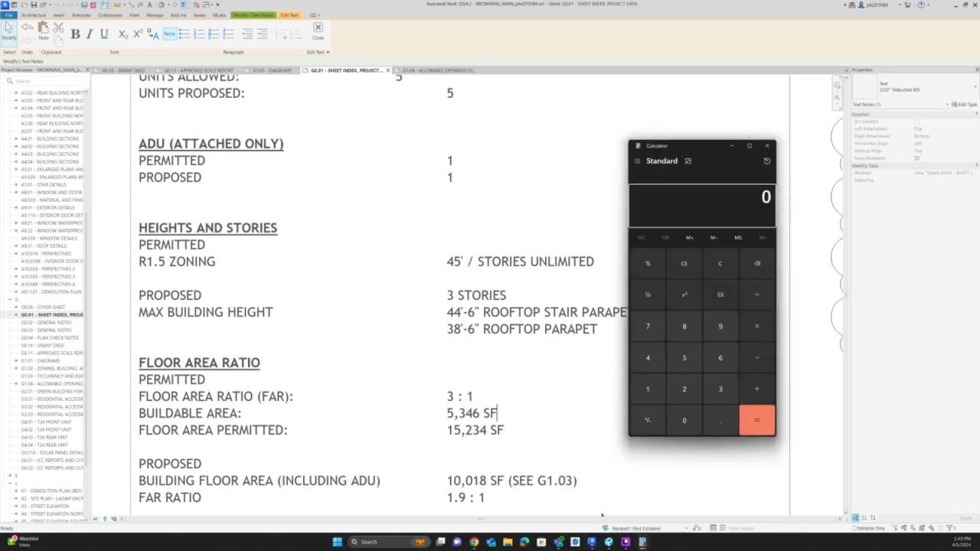
text(5346*3)
key(Return)
click(447, 430)
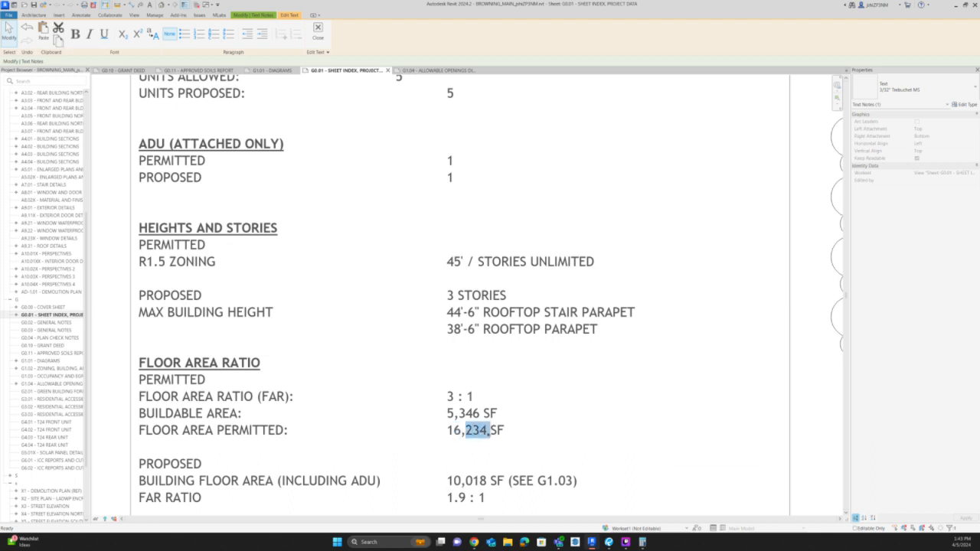
key(alt+Tab)
key(alt+Tab)
text(0)
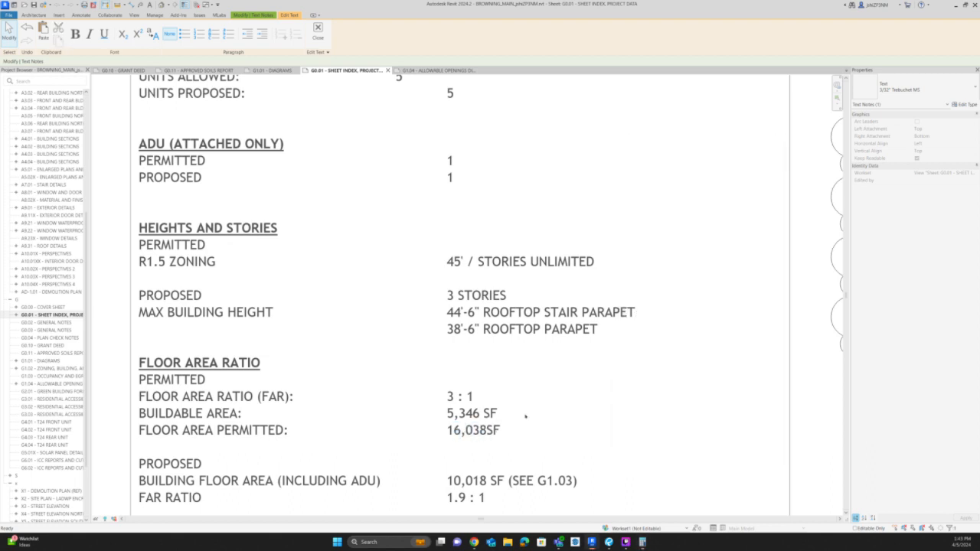
Change the parenthetical note after 10,018 SF in the G0.01 building floor area entry to read (ZONING AREA TAKEN FROM G1.03).
scroll(493, 378, down, 2)
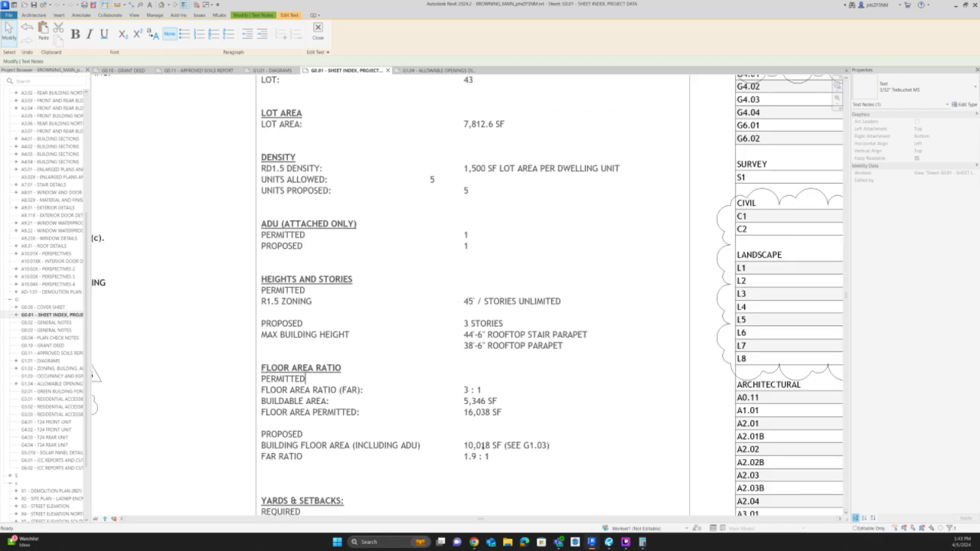
scroll(480, 445, up, 1)
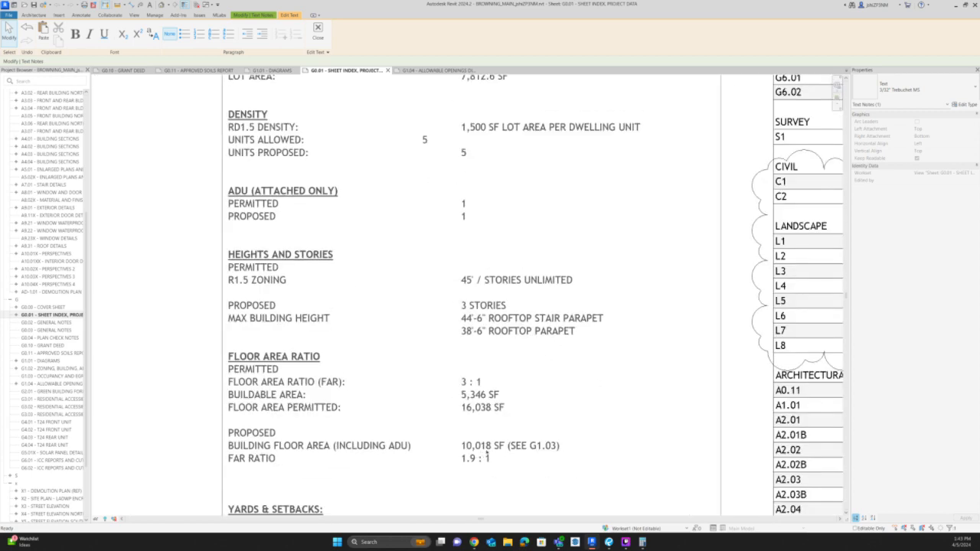
double_click(236, 445)
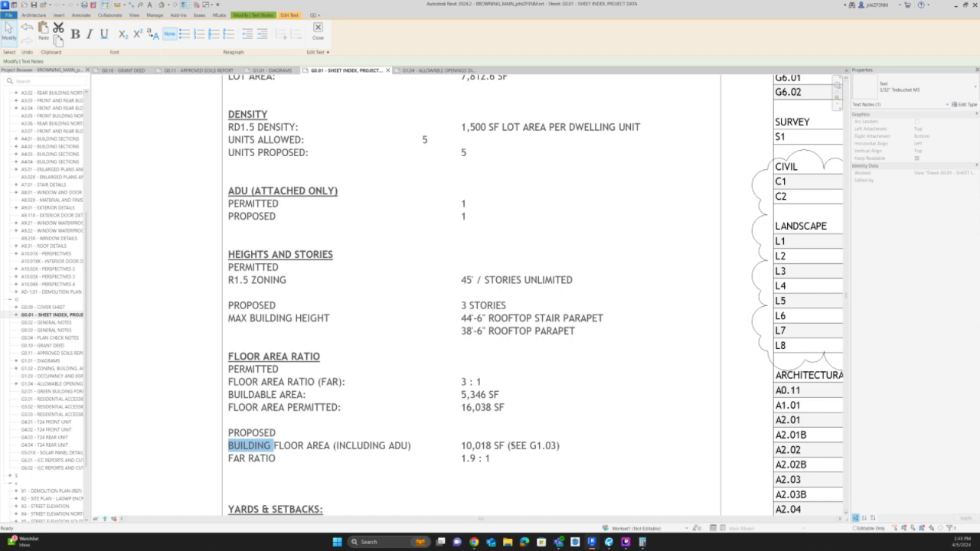
click(468, 445)
text(ZONING )
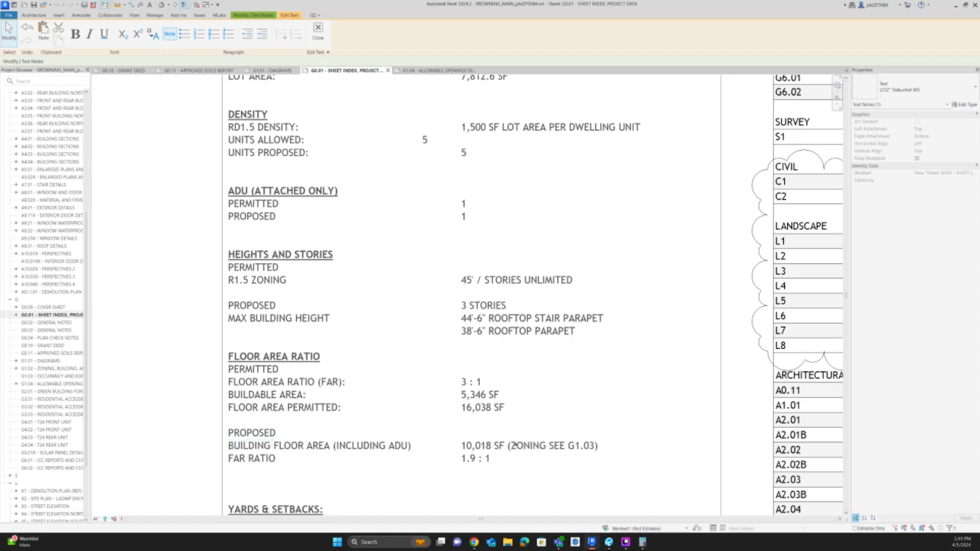
text(AREA )
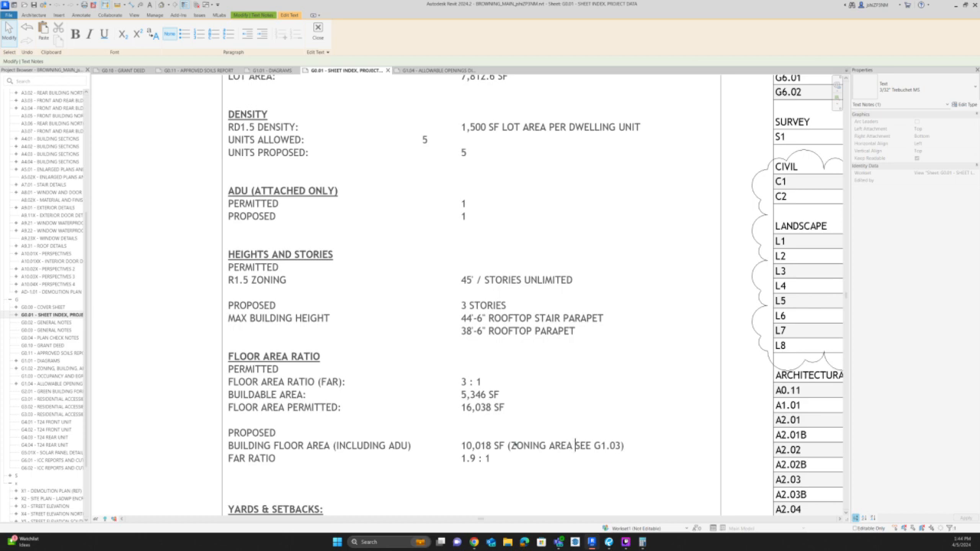
text(TAKEN FROM)
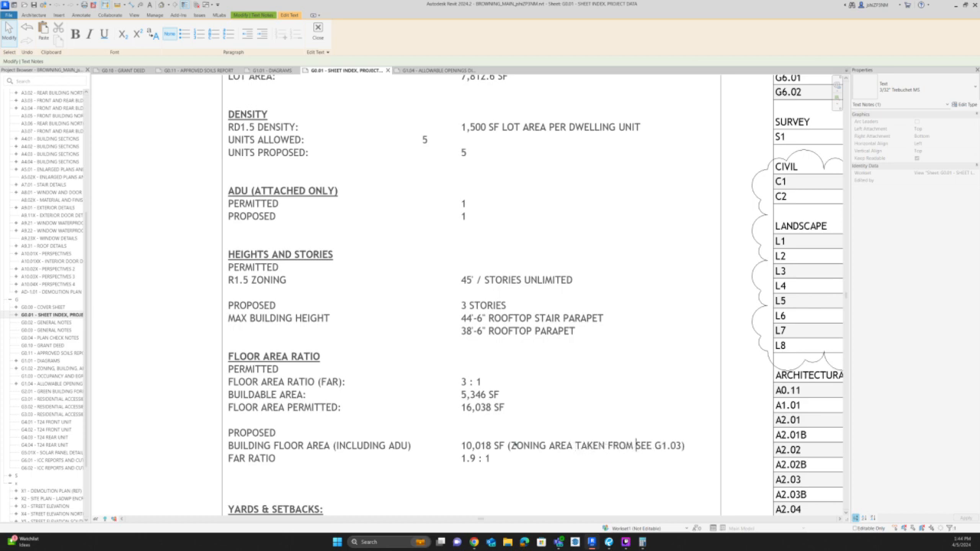
key(Delete)
click(160, 426)
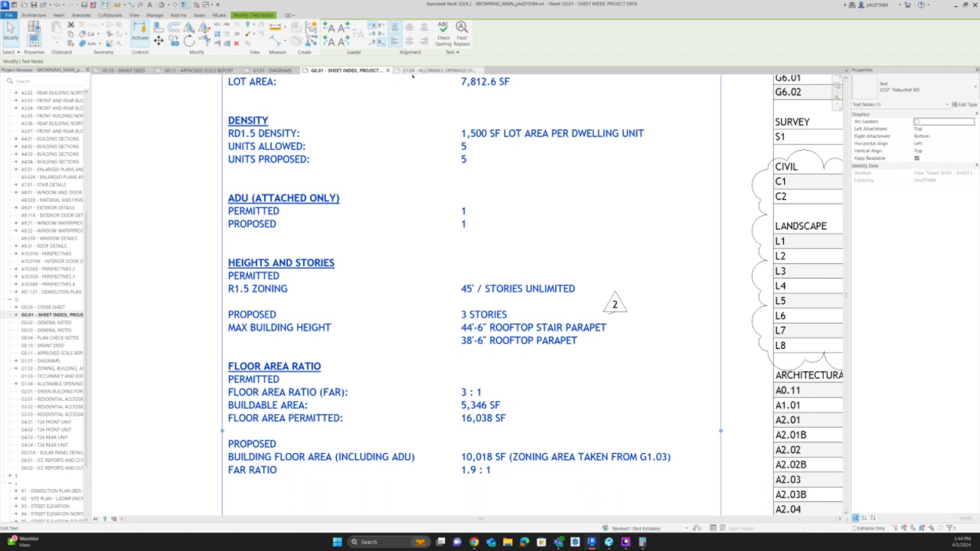
Return to sheet G1.01 and activate the Common Open Space and Landscaped Areas view for editing.
click(268, 74)
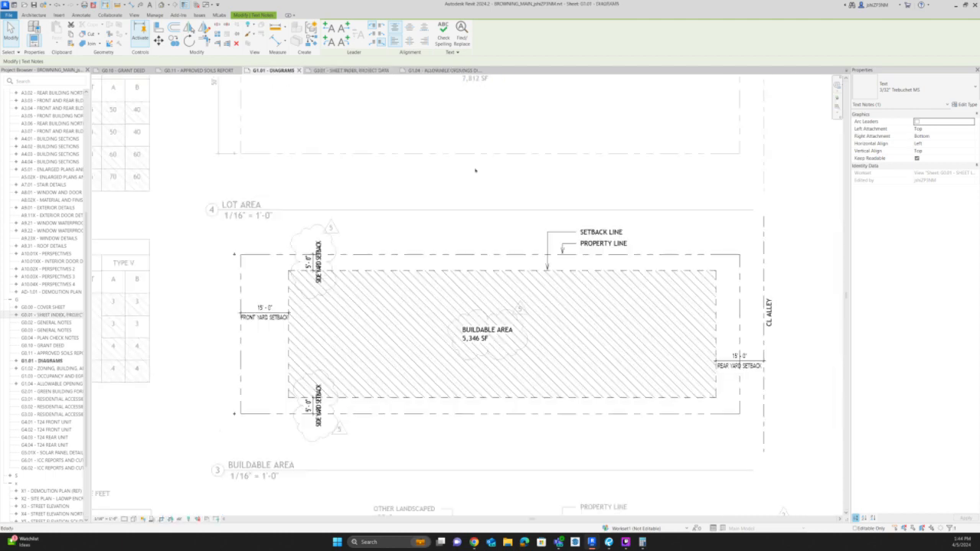
middle_drag(485, 405, 527, 136)
middle_drag(393, 369, 422, 324)
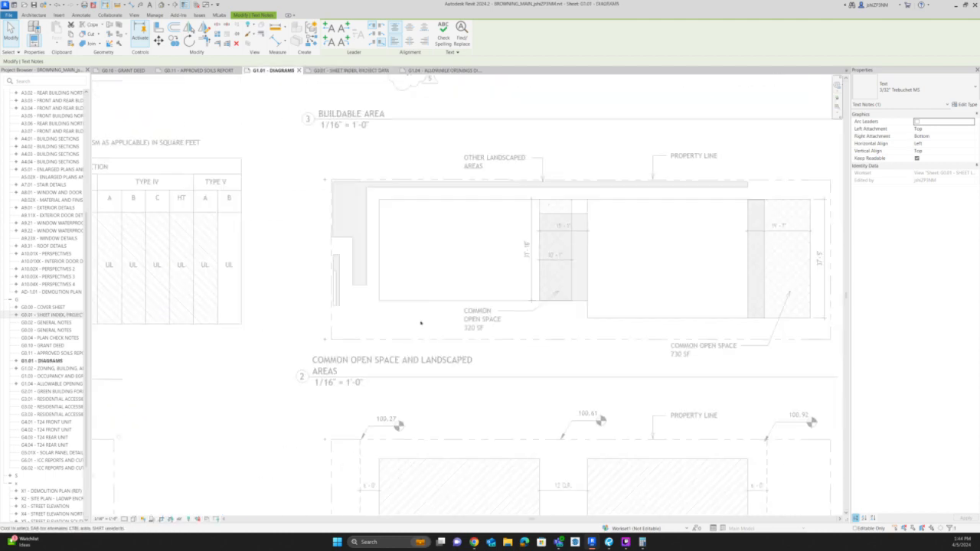
scroll(423, 322, down, 2)
double_click(737, 314)
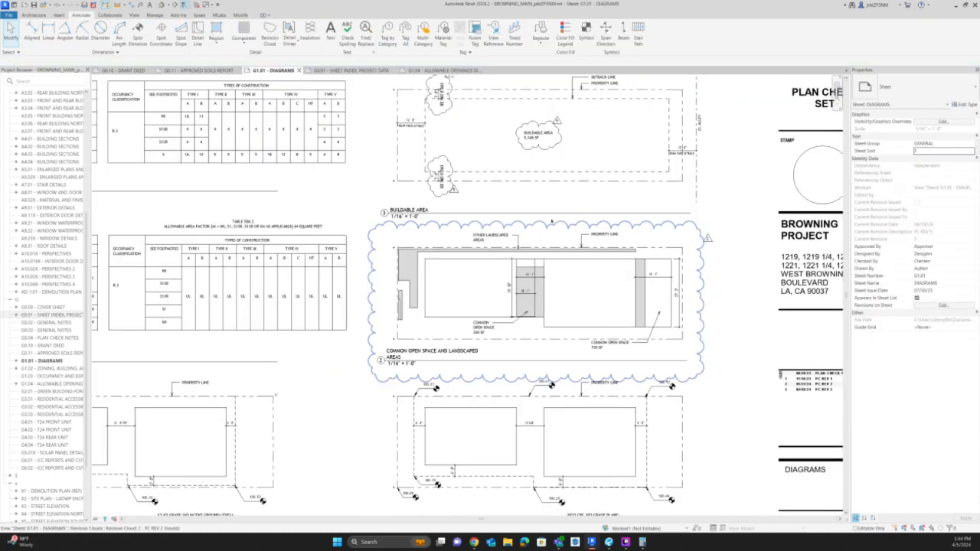
click(516, 161)
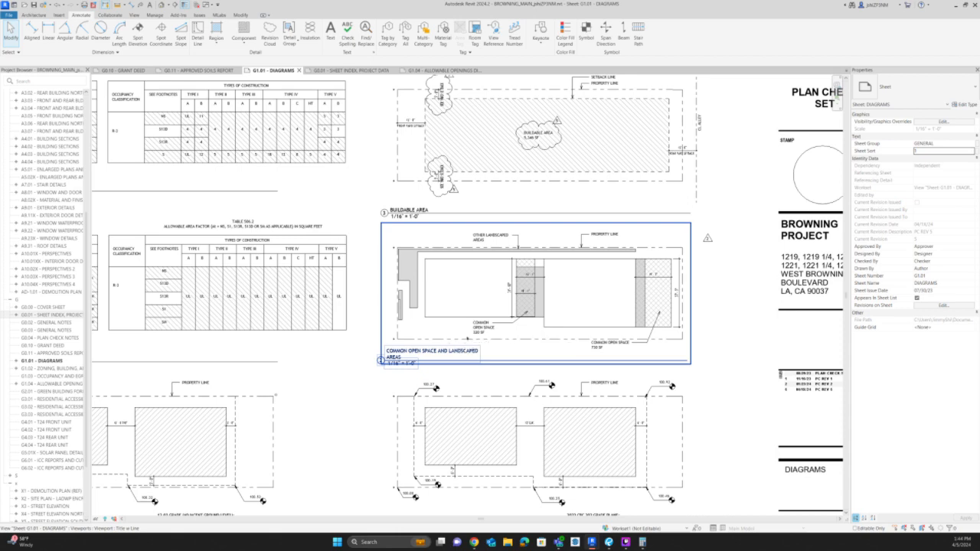
double_click(597, 328)
Change the building footprints' filled region in the Common Open Space diagram to the Diagonal Up Small type.
click(597, 327)
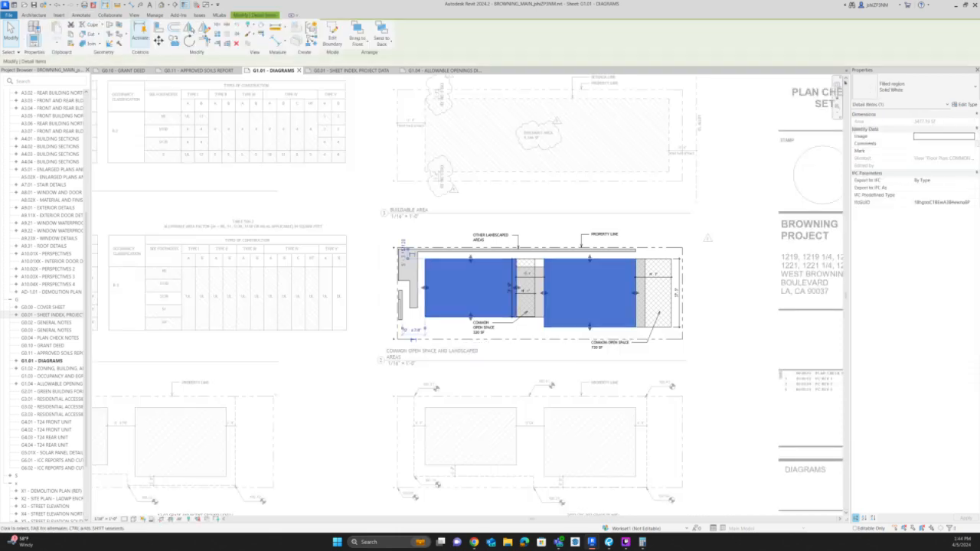
click(902, 86)
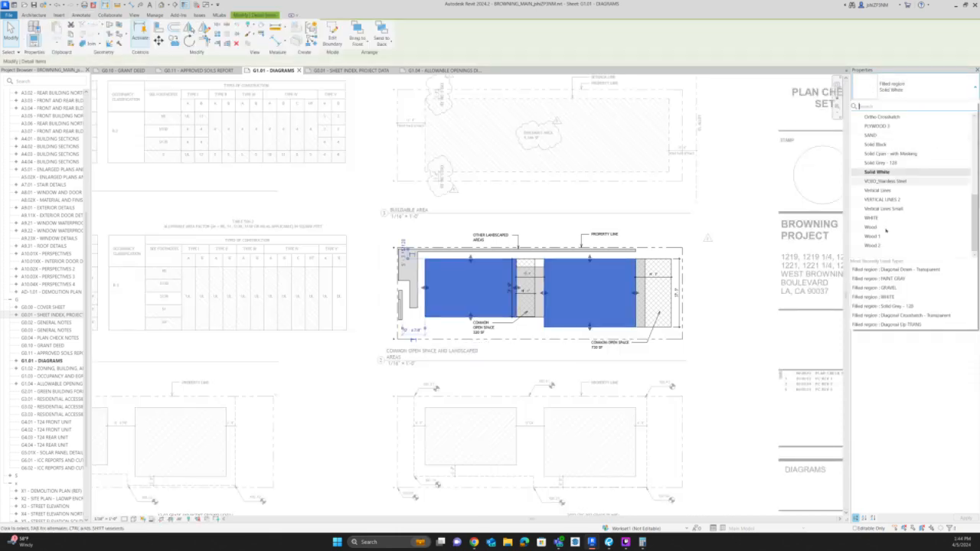
scroll(886, 228, up, 3)
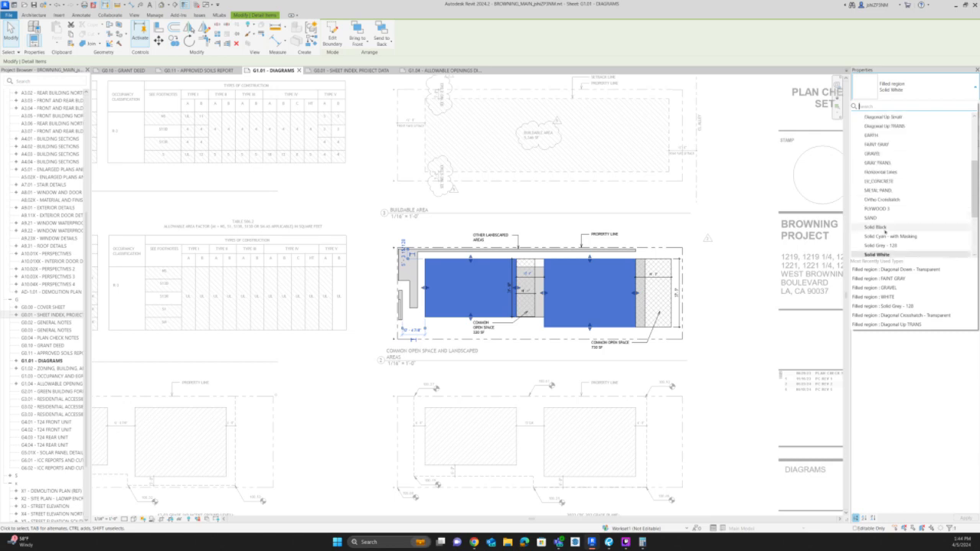
scroll(885, 228, up, 4)
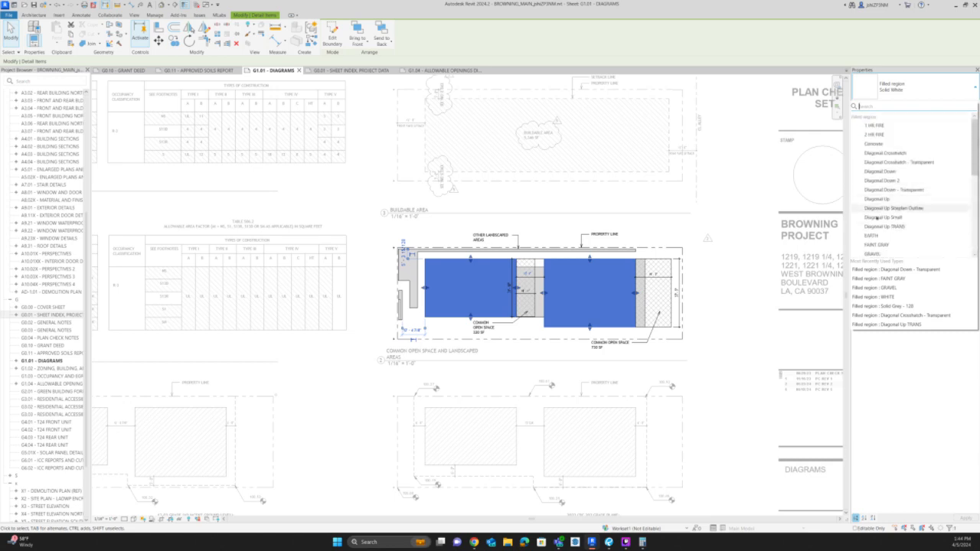
click(875, 218)
click(746, 204)
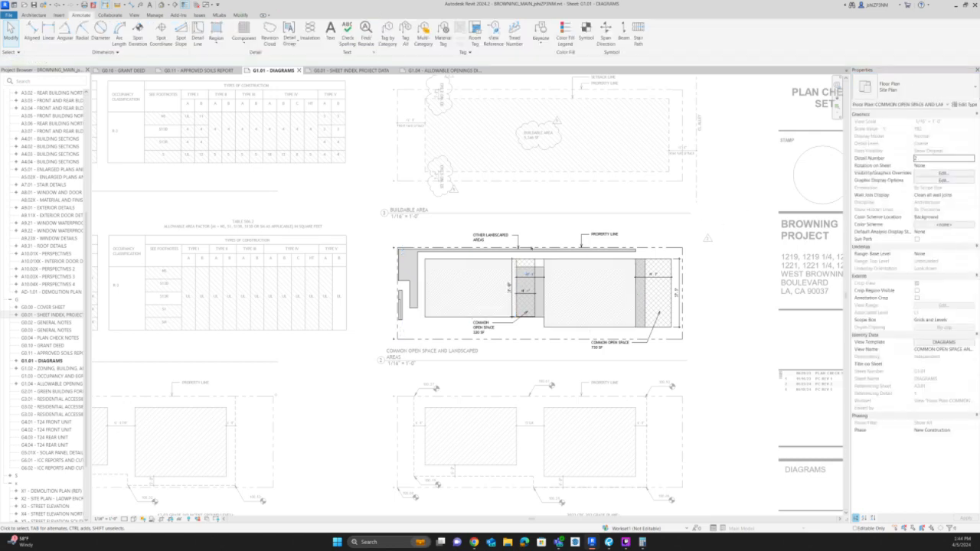
Try the Solid Black type on the building footprints' filled region, and return it to Solid White.
click(507, 284)
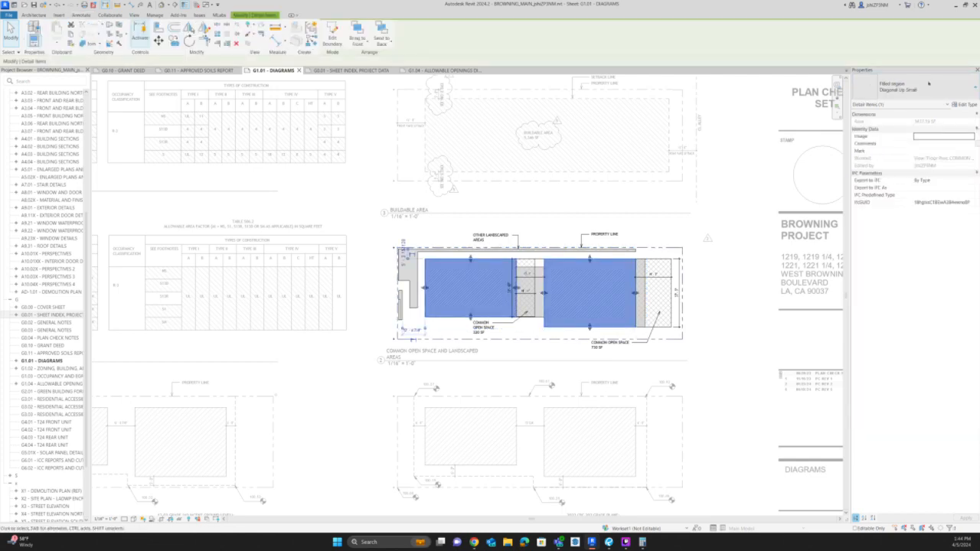
click(928, 83)
scroll(903, 191, down, 2)
click(883, 173)
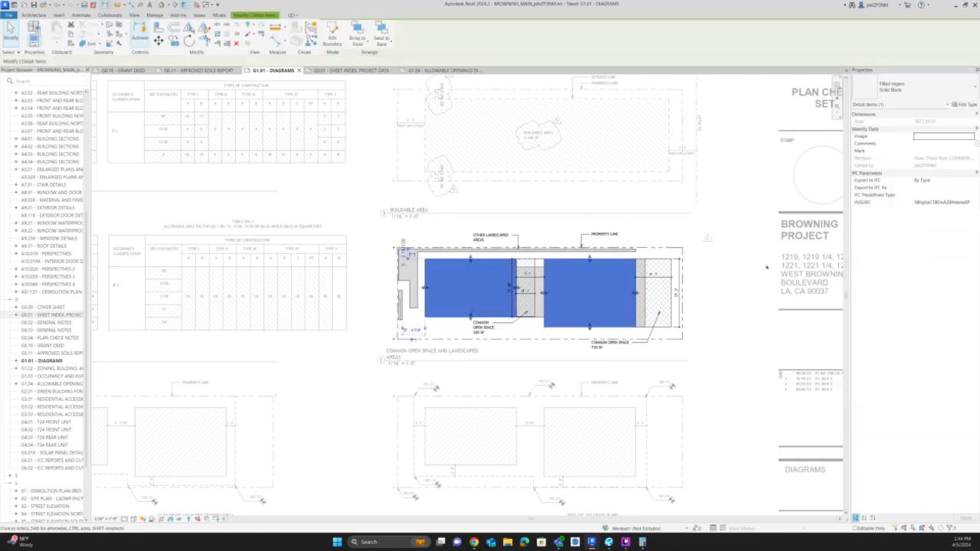
click(766, 266)
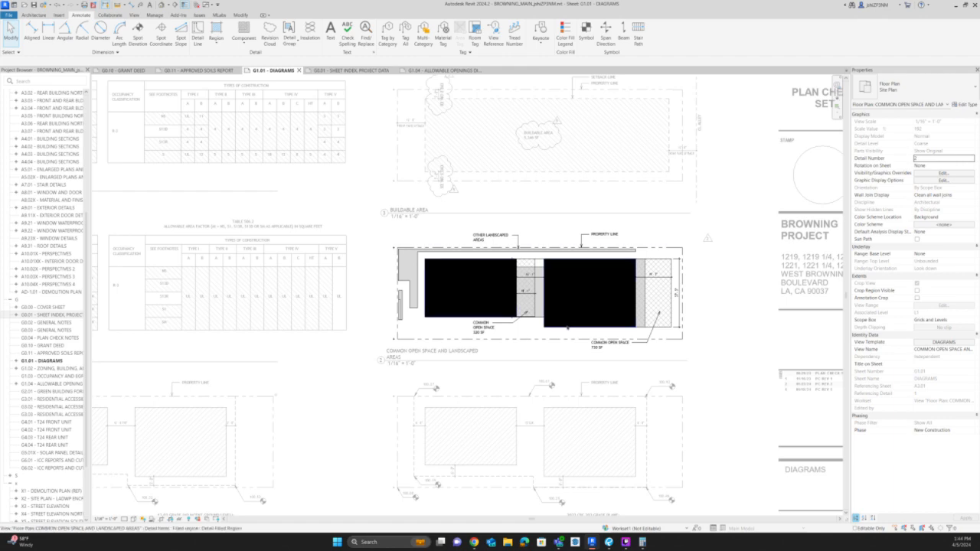
click(566, 326)
click(913, 87)
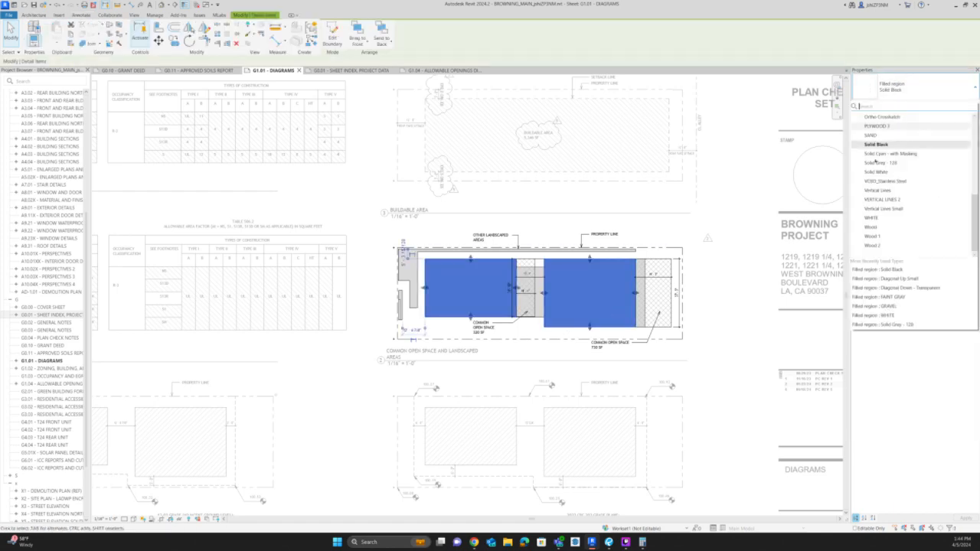
click(880, 173)
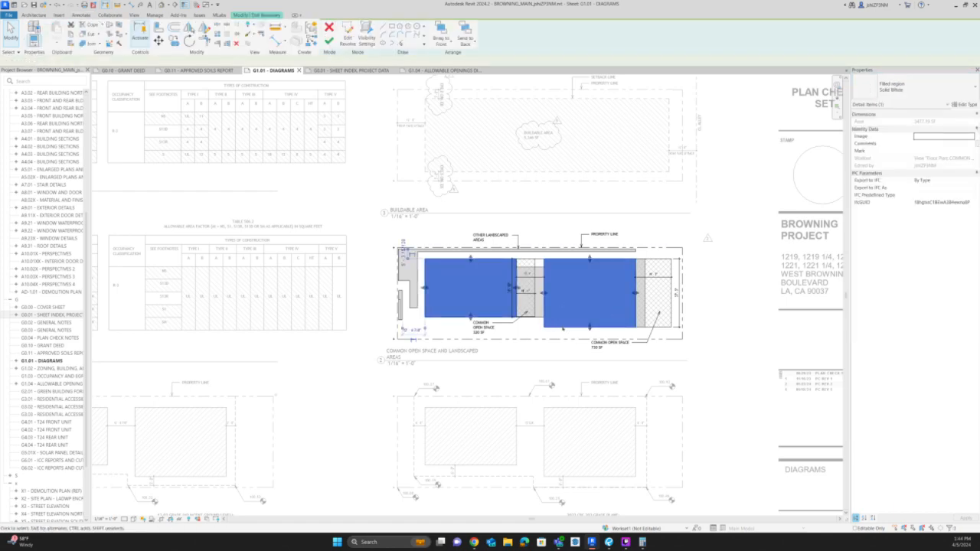
Edit the building filled region's boundary and set both footprint outlines to the Wide Lines style.
double_click(560, 330)
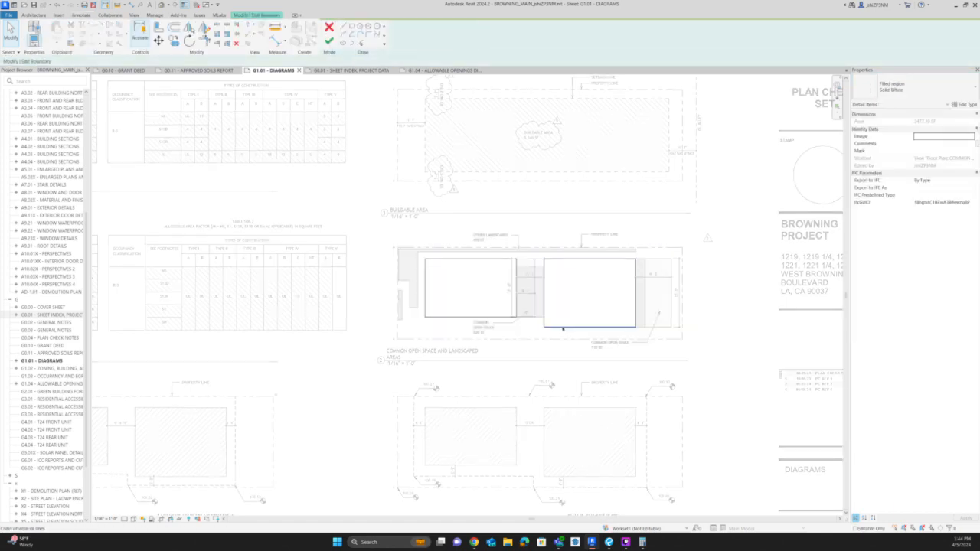
key(Tab)
click(459, 317)
key(Tab)
ctrl+click(554, 327)
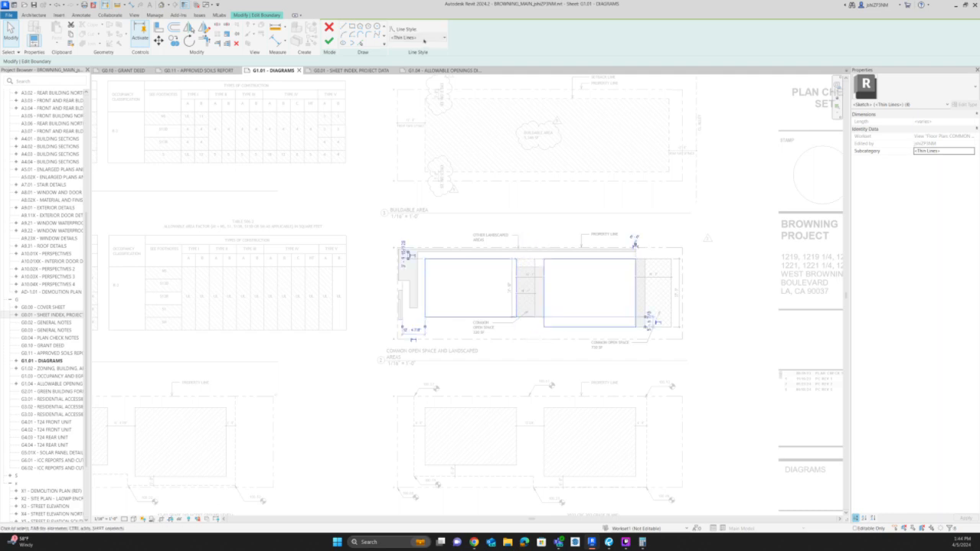
click(423, 40)
click(413, 126)
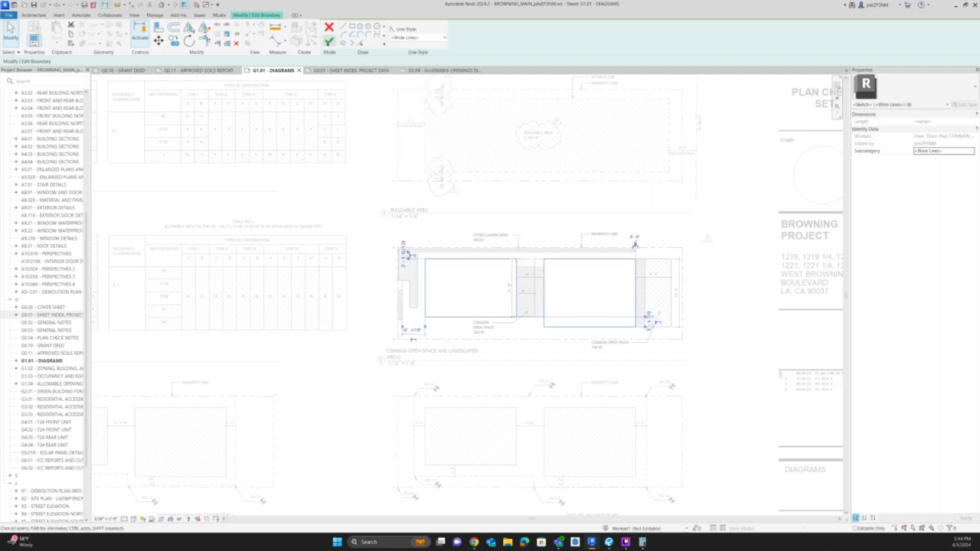
click(329, 41)
scroll(636, 254, up, 3)
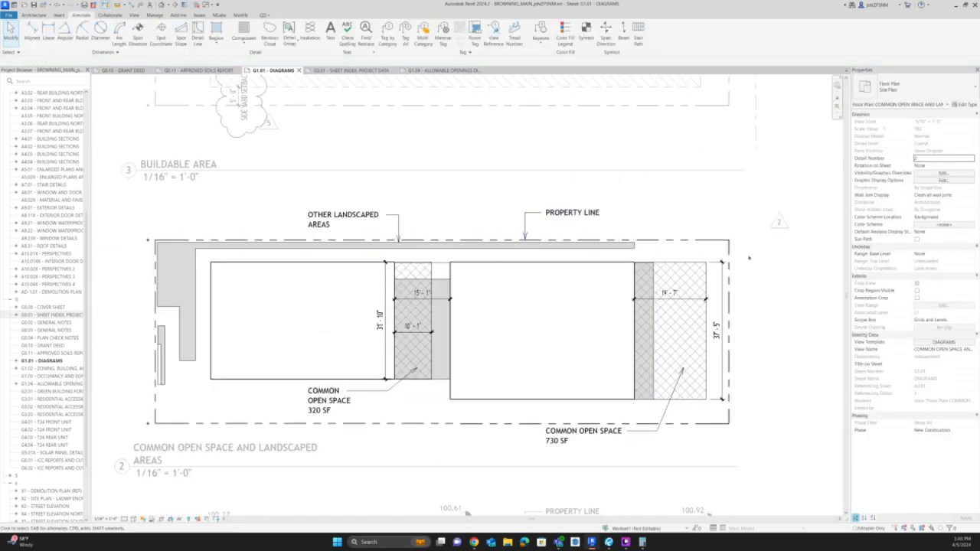
Toggle the thin lines display on and off to check the line weight of the building outlines.
key(t)
key(l)
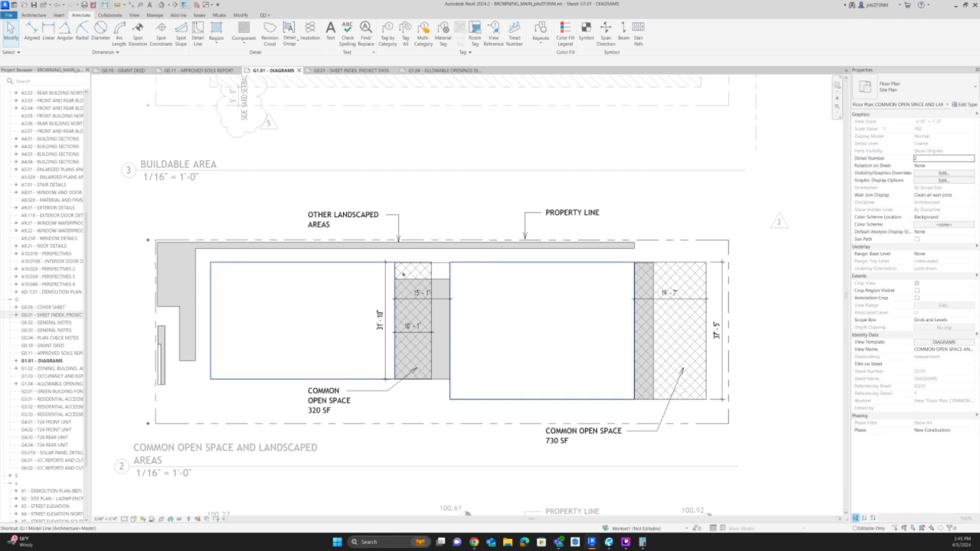
scroll(404, 273, up, 4)
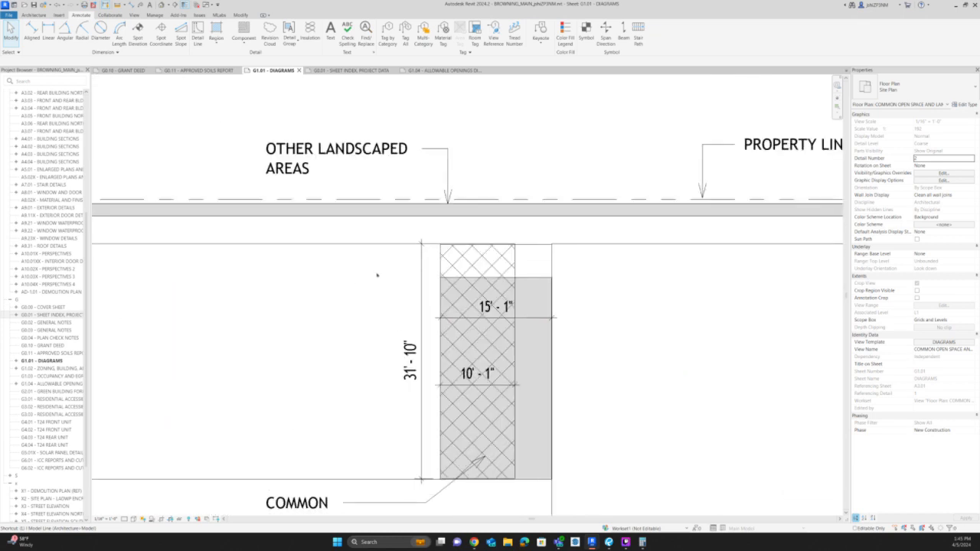
key(t)
key(l)
scroll(399, 266, down, 4)
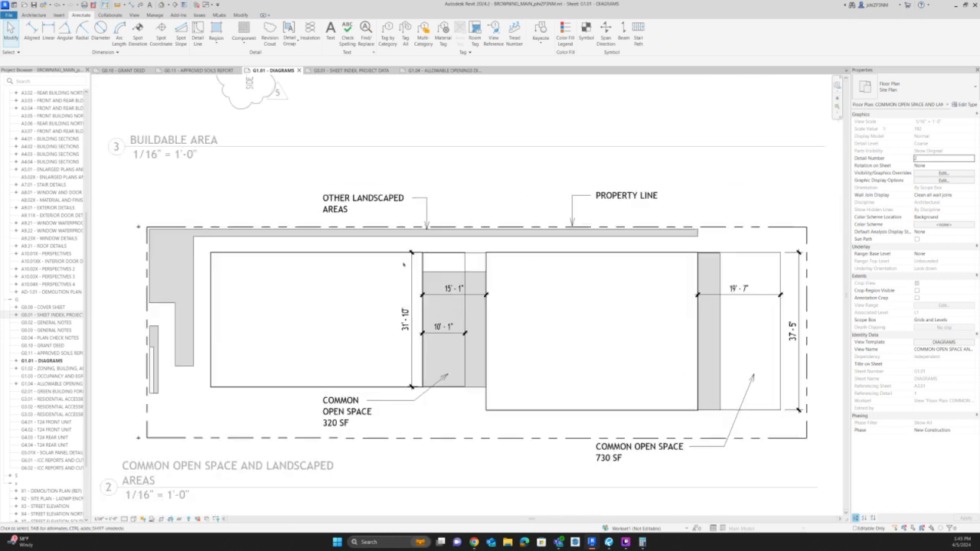
Activate the Average Grade Plane view and check which fill type its building footprints use.
scroll(592, 370, down, 2)
middle_drag(573, 254, 553, 121)
double_click(753, 205)
scroll(672, 316, down, 1)
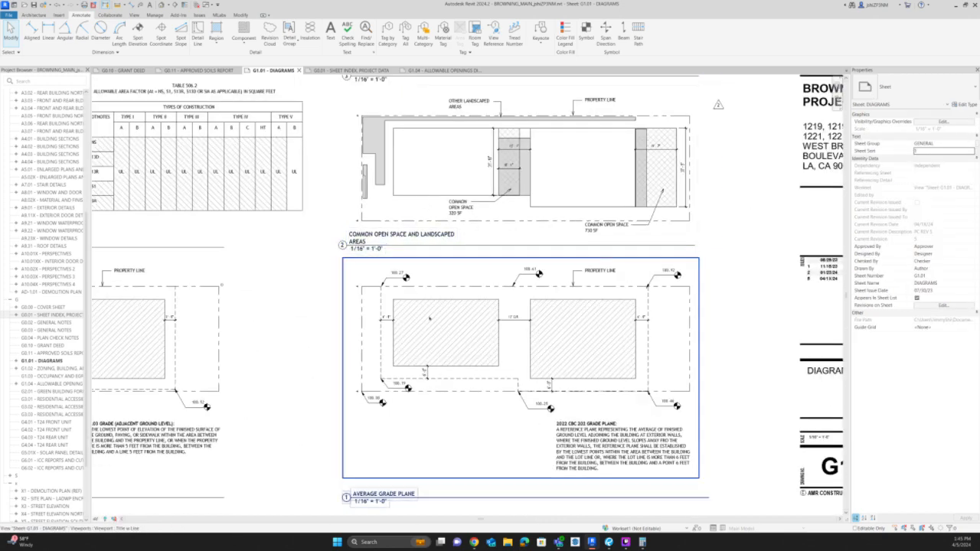
double_click(416, 297)
click(440, 301)
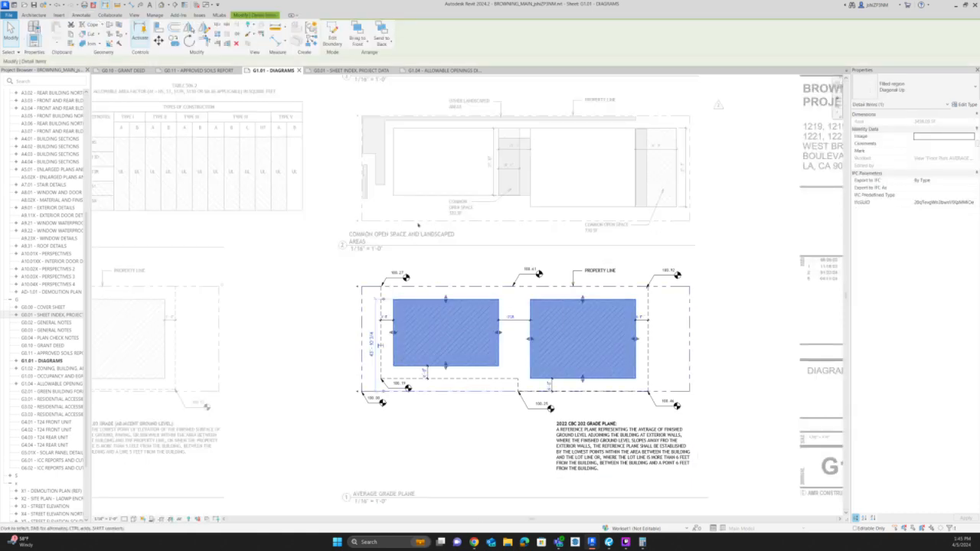
Set the building footprints' filled region in the Common Open Space diagram to a diagonal hatch like that of the Average Grade Plane.
click(409, 184)
double_click(408, 196)
double_click(407, 196)
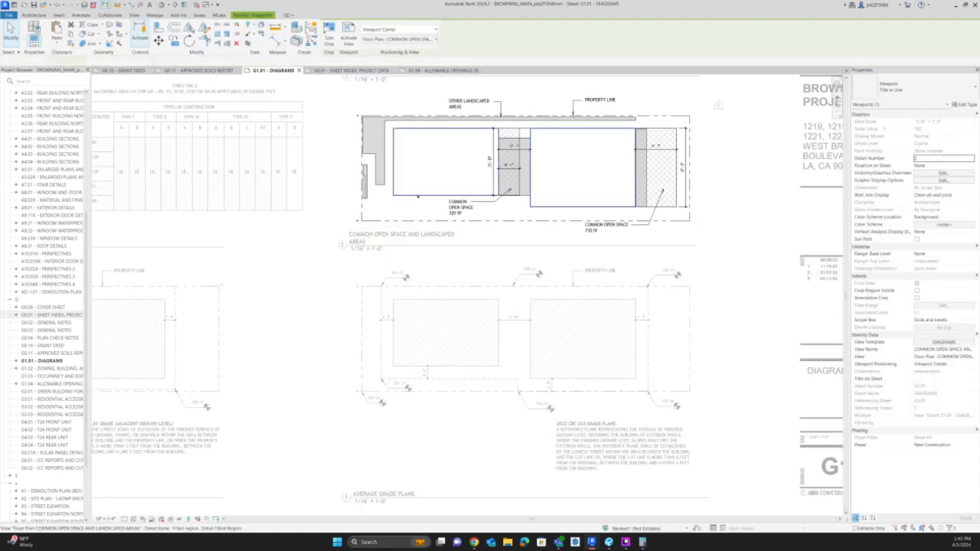
click(409, 195)
click(904, 87)
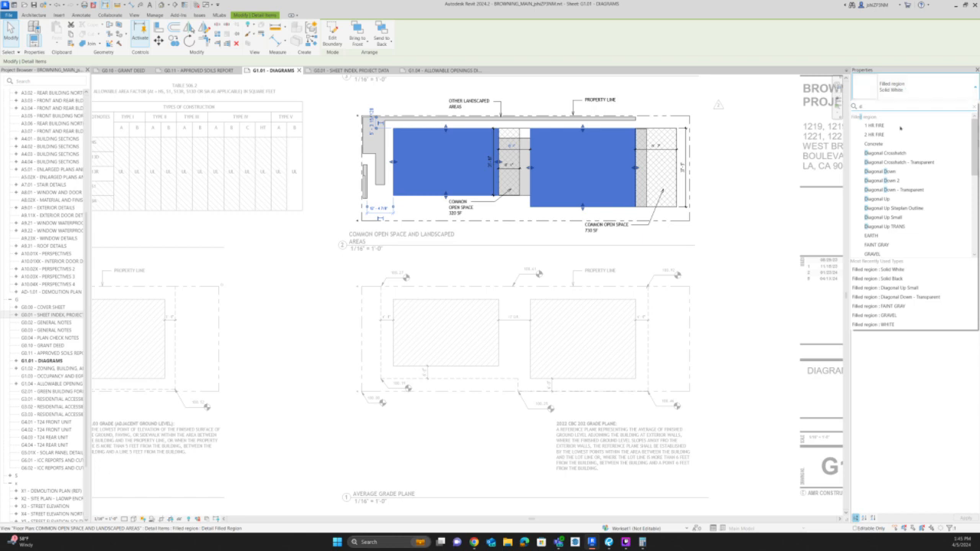
text(diagon)
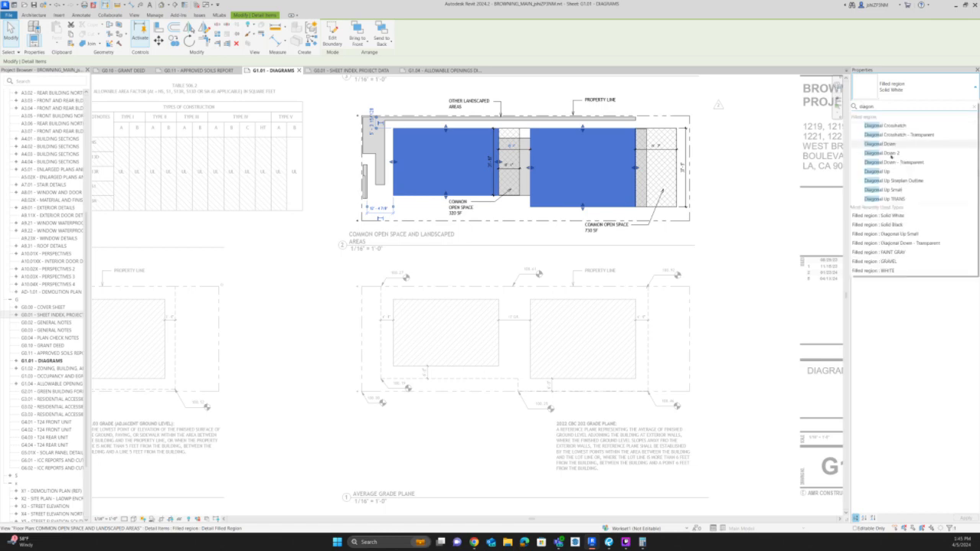
click(774, 222)
click(754, 278)
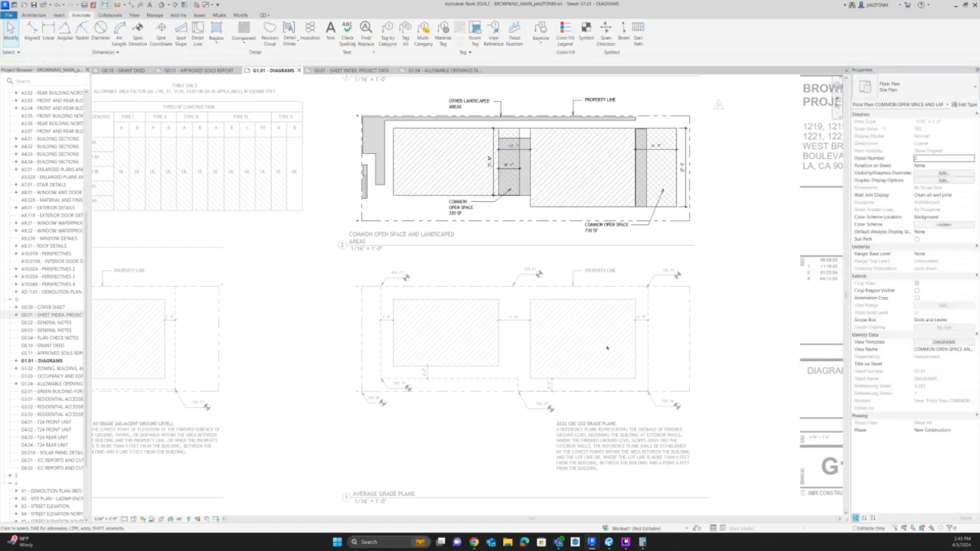
Edit the building filled region's boundary in the Average Grade Plane view and set both footprint outlines to Wide Lines.
scroll(607, 346, up, 2)
double_click(706, 306)
double_click(654, 255)
double_click(647, 254)
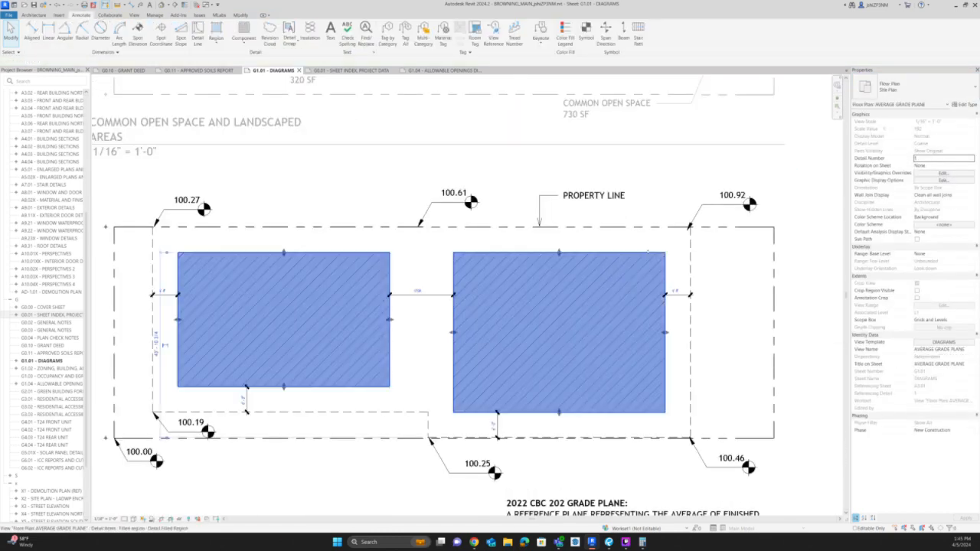
key(Tab)
click(645, 254)
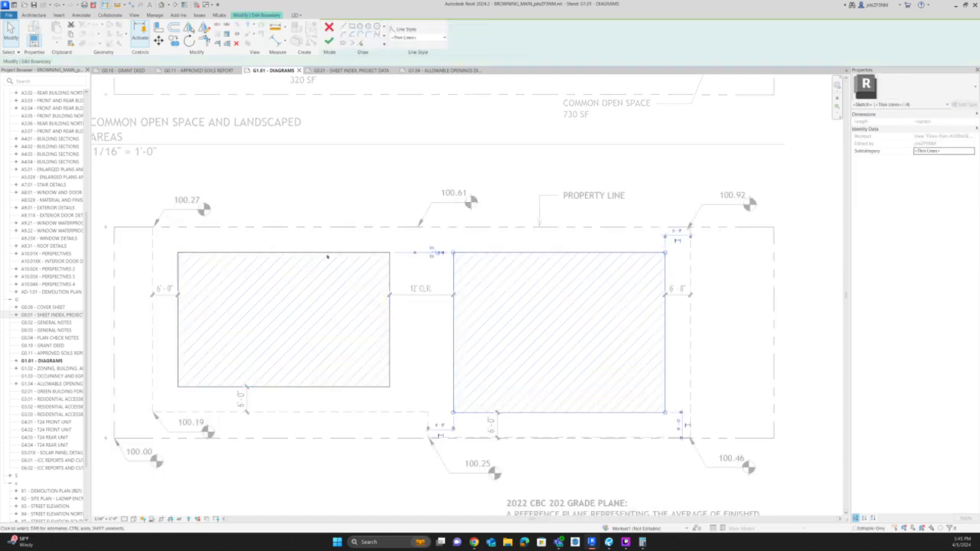
key(Tab)
ctrl+click(328, 256)
click(403, 38)
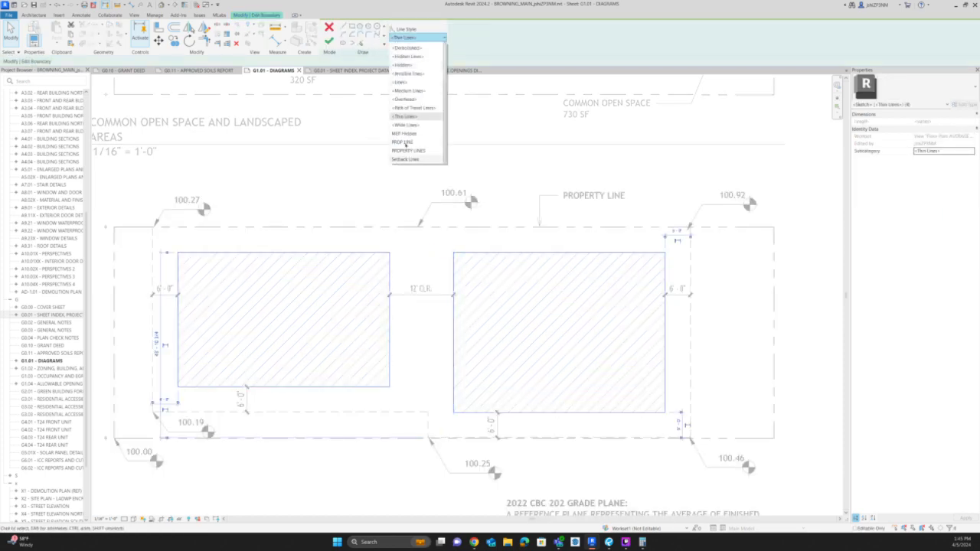
click(404, 128)
click(328, 39)
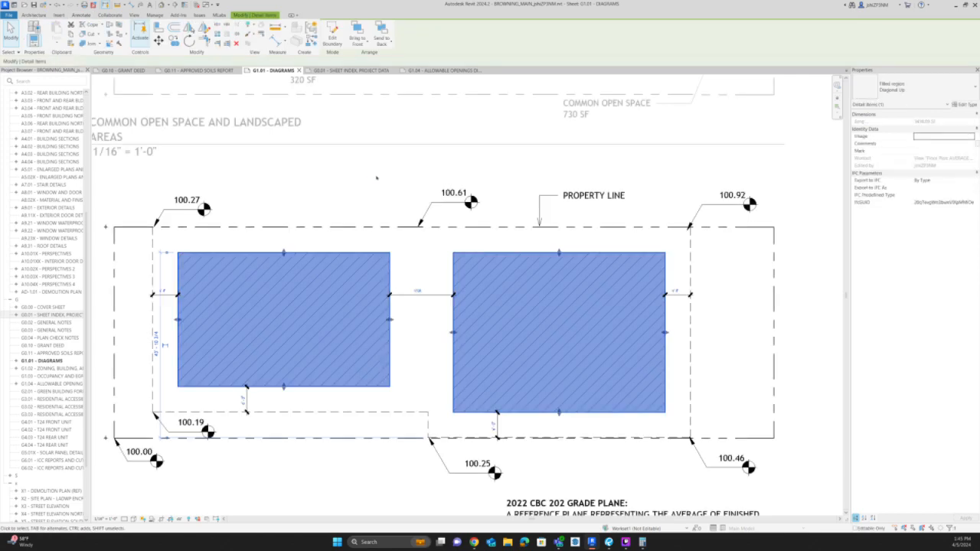
click(721, 258)
Add an aligned dimension between the left building's upper edge and the property line in the Average Grade Plane diagram.
scroll(723, 261, down, 1)
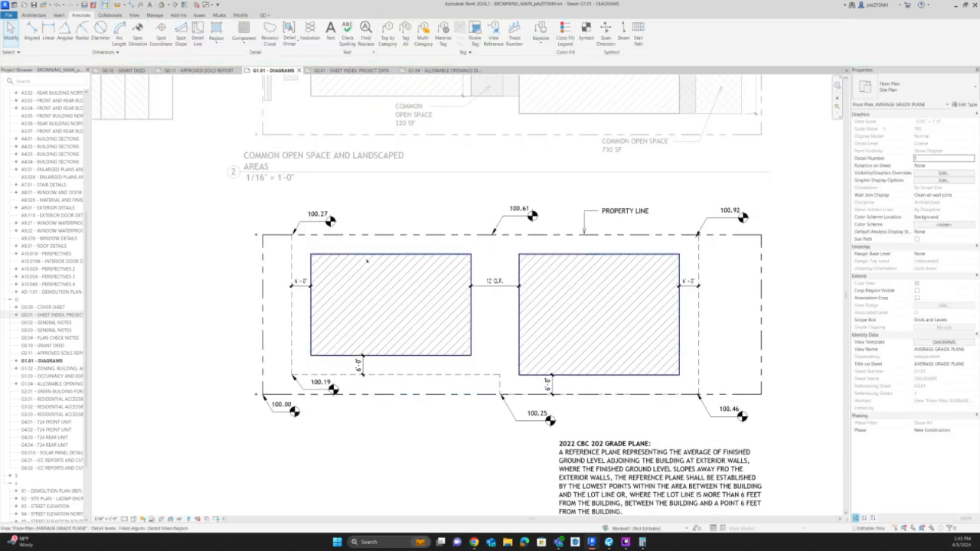
key(d)
key(i)
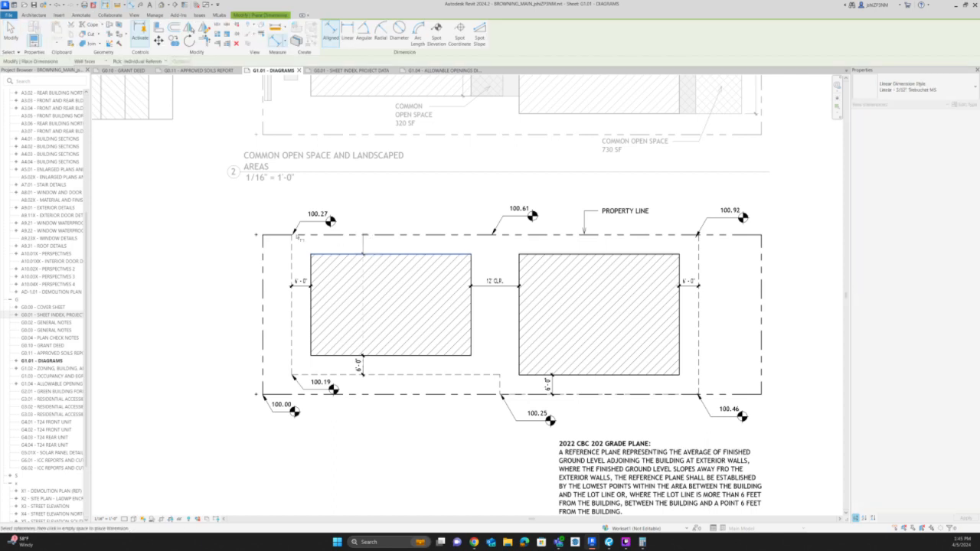
click(264, 235)
click(363, 246)
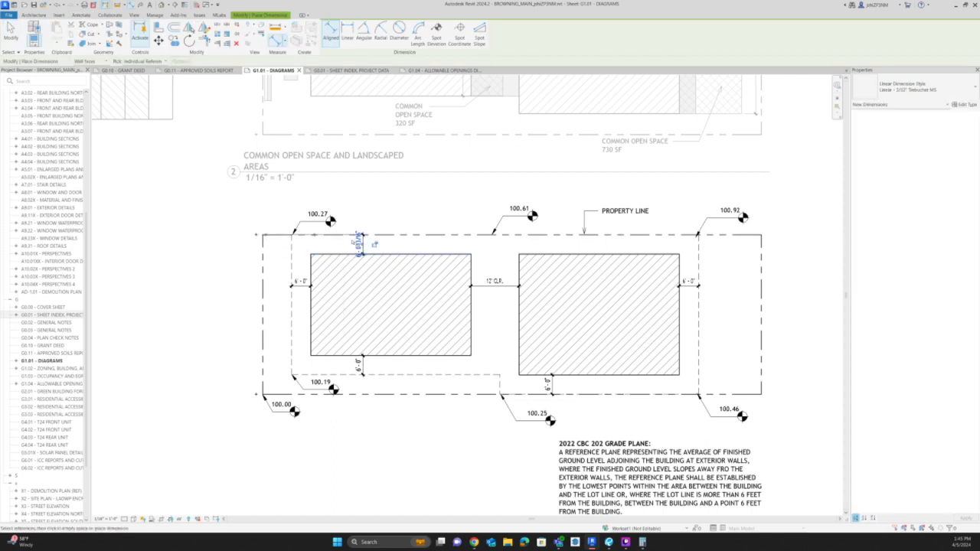
key(Escape)
click(362, 366)
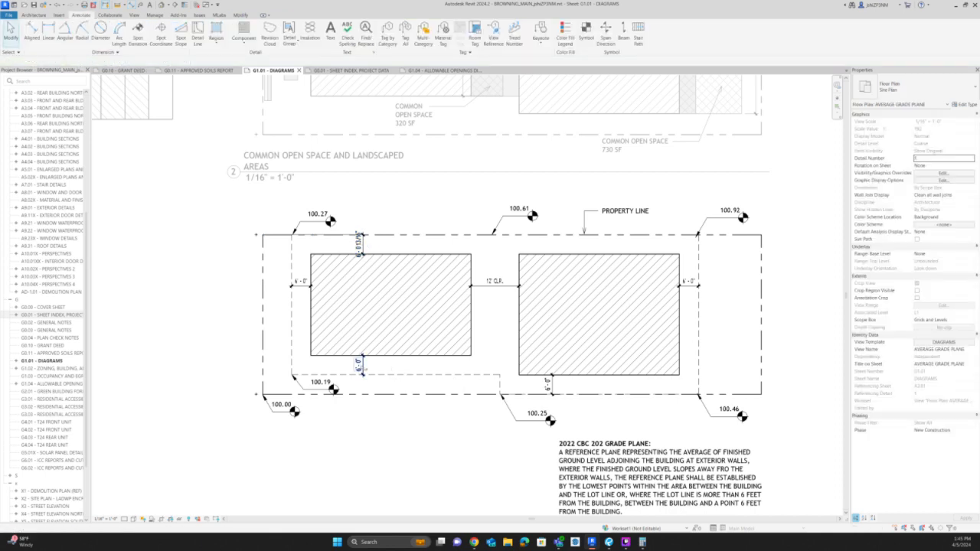
key(Escape)
Change the new property line clearance dimension to the Linear - 3/32" Round 1" style.
click(362, 243)
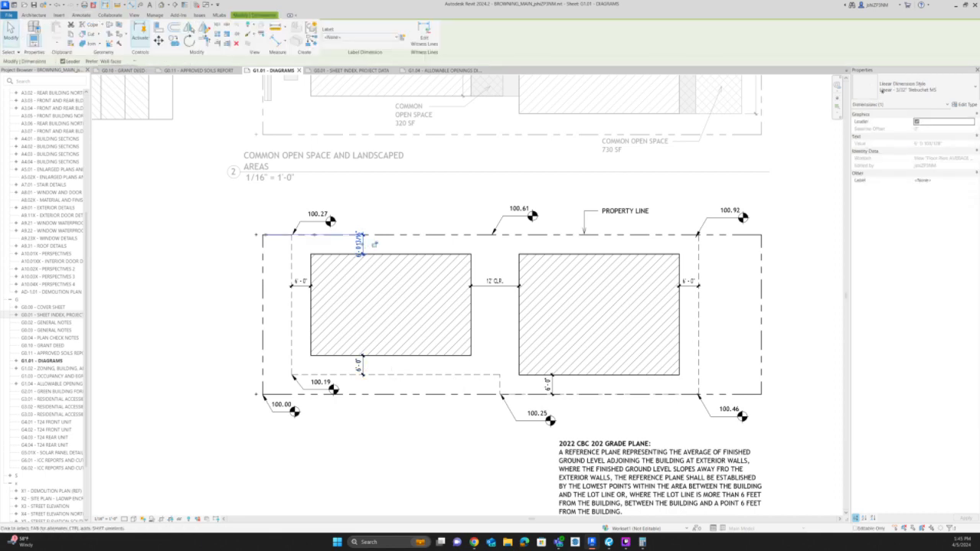
click(915, 88)
click(889, 143)
key(Escape)
scroll(364, 239, up, 5)
click(388, 242)
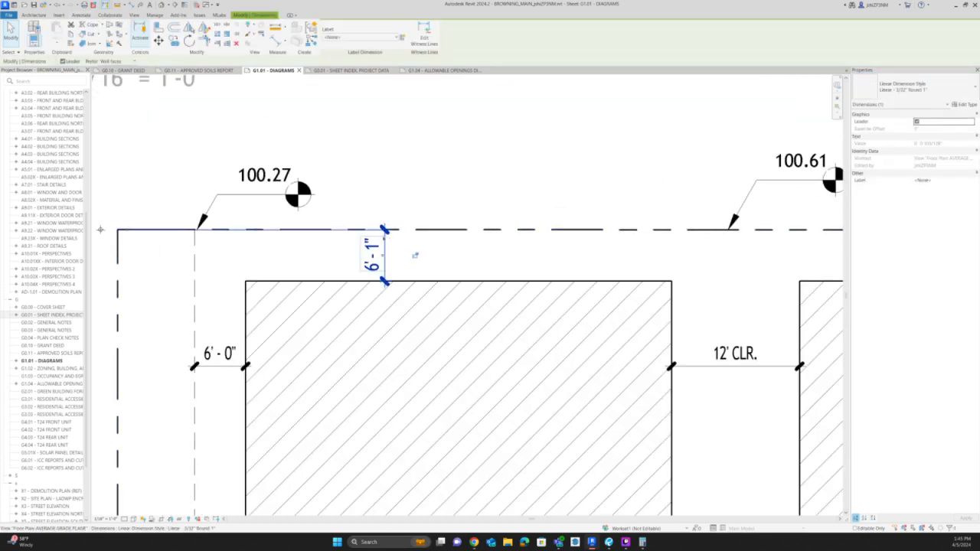
Draw a short hidden detail line over the property line beside the clearance dimension and attach the dimension's witness line to it.
scroll(421, 260, up, 4)
key(d)
key(l)
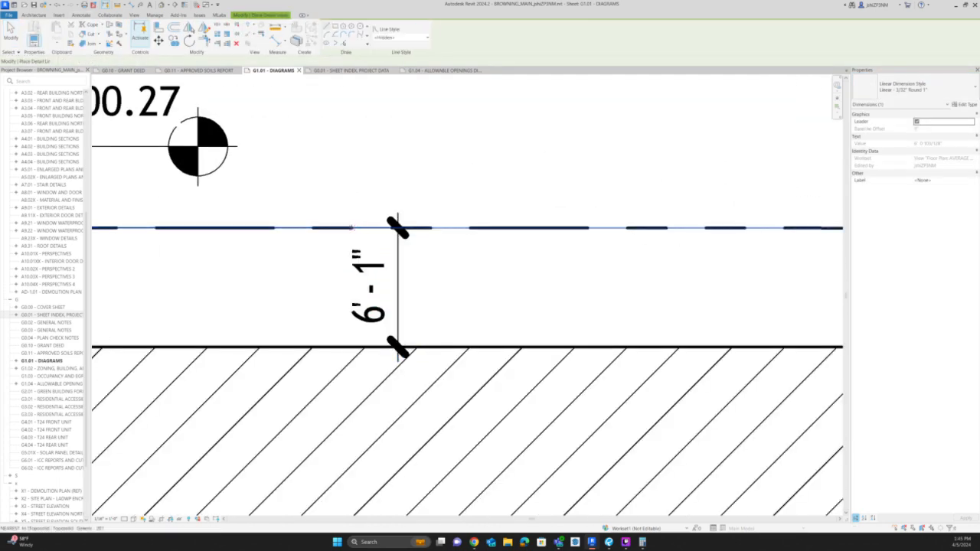
key(Escape)
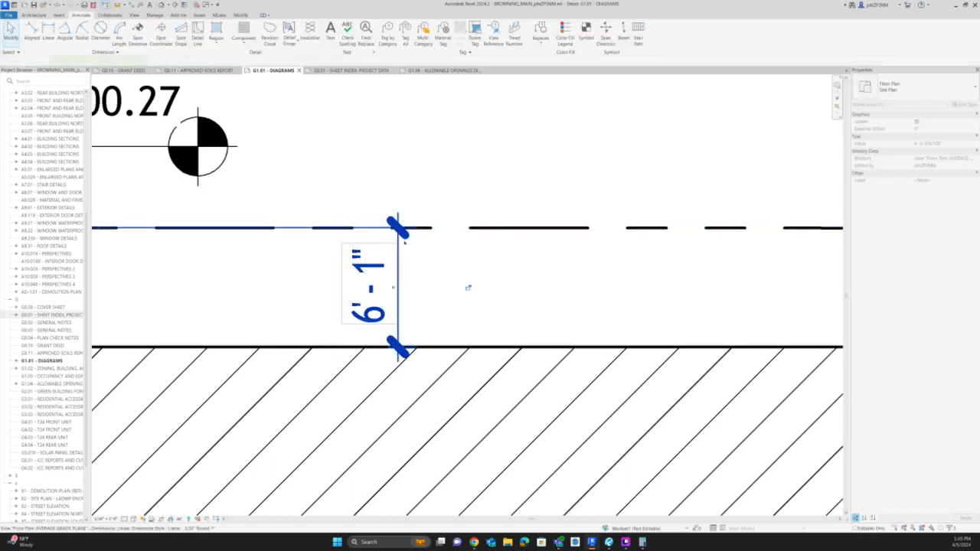
click(398, 243)
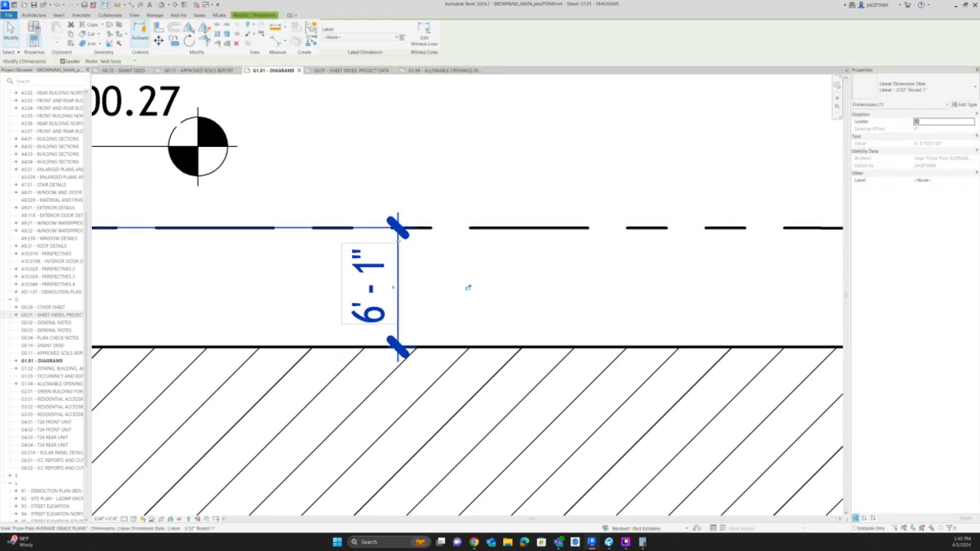
scroll(437, 267, down, 3)
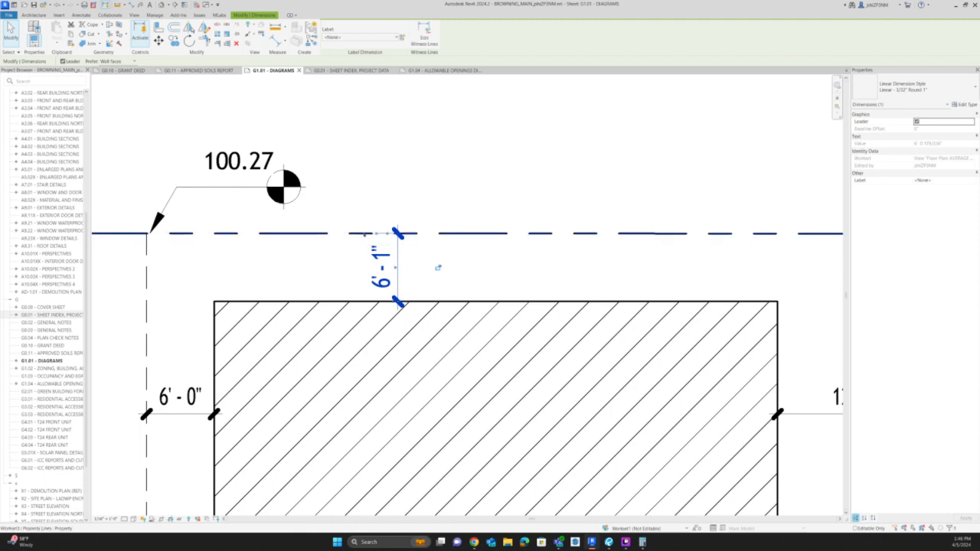
Adjust the short hidden line so the upper clearance dimension reads 6'-0", and return to the sheet.
click(365, 235)
click(350, 207)
drag(350, 205, 374, 244)
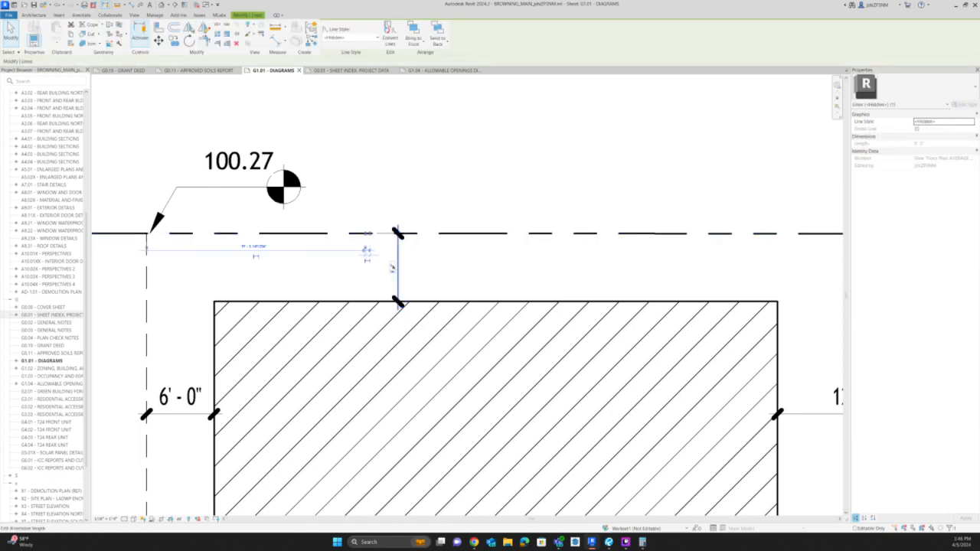
click(485, 194)
scroll(485, 194, down, 5)
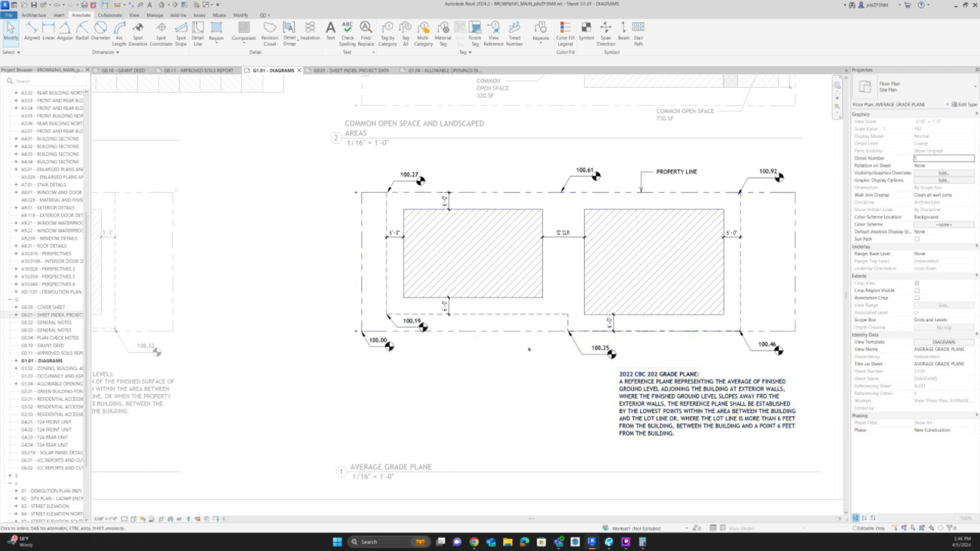
scroll(718, 364, down, 3)
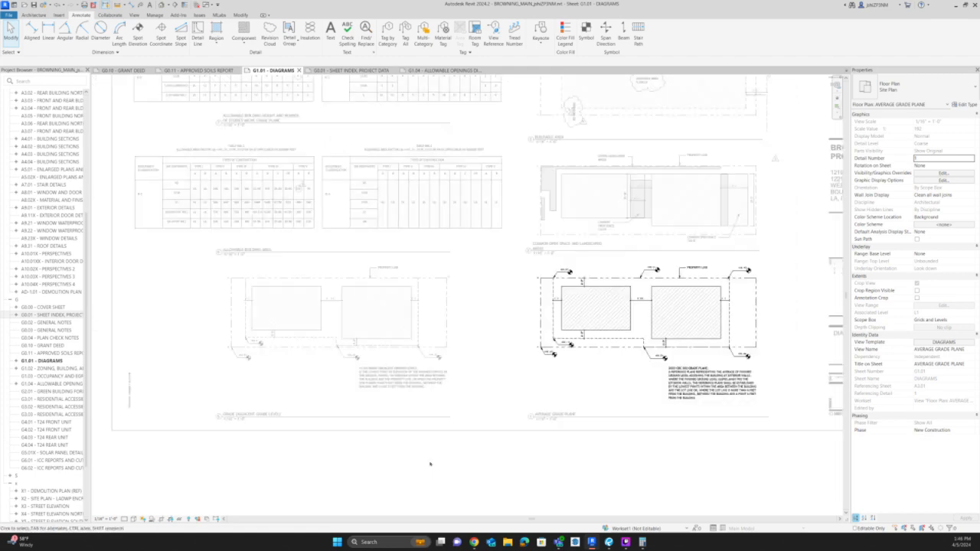
double_click(429, 462)
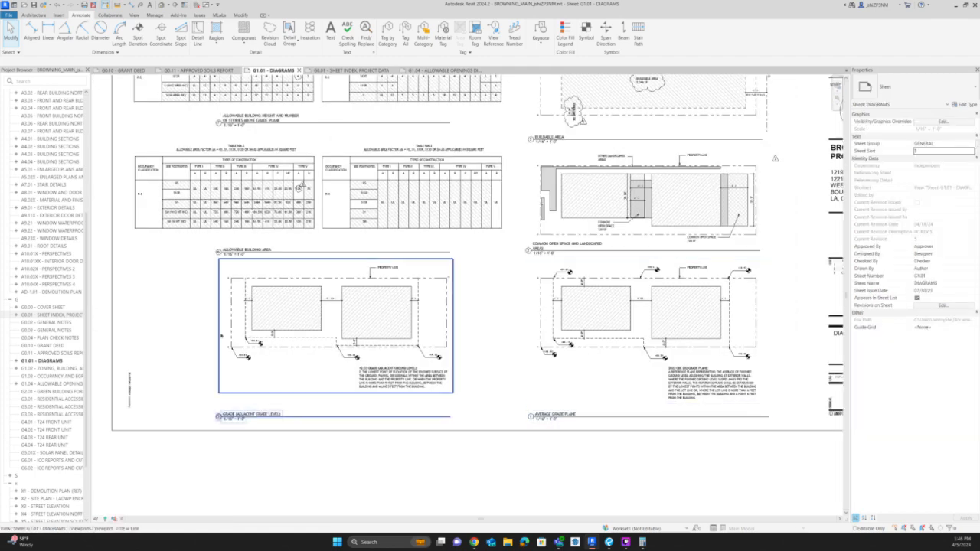
Activate the Grade (Adjacent Grade Level) view and draw a hidden detail line along the upper property line between the two vertical setback lines.
scroll(221, 335, up, 2)
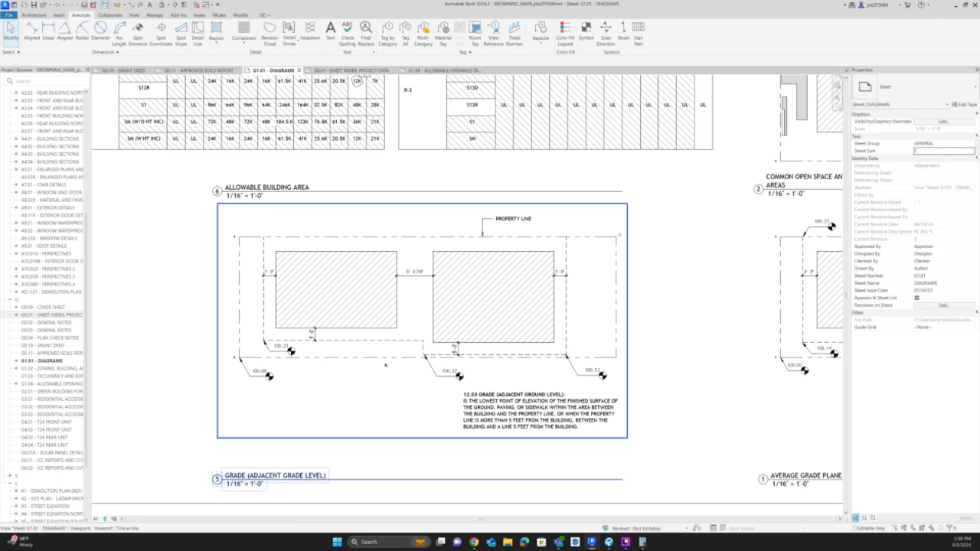
scroll(385, 364, up, 1)
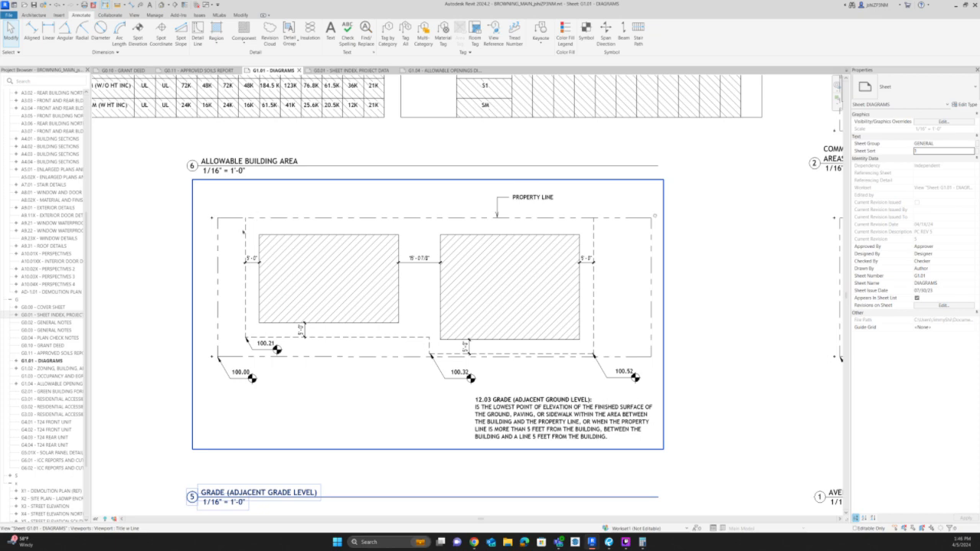
double_click(243, 230)
scroll(243, 229, up, 2)
click(244, 226)
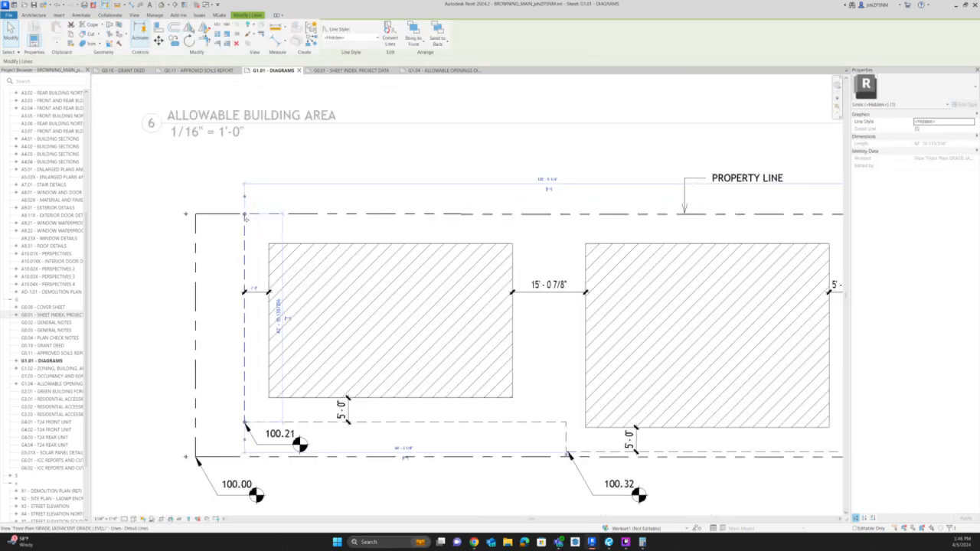
key(d)
key(l)
click(245, 214)
scroll(434, 224, down, 2)
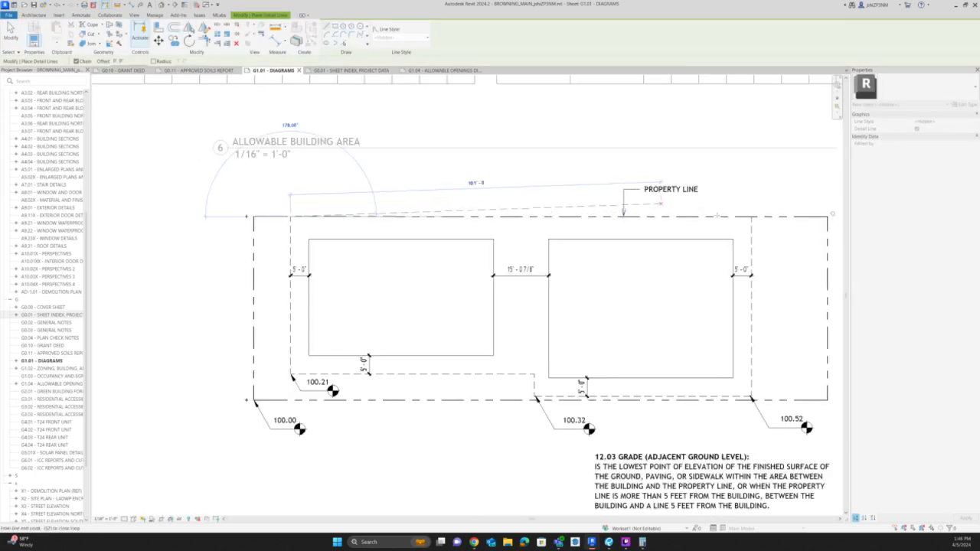
click(750, 217)
key(Escape)
key(Escape)
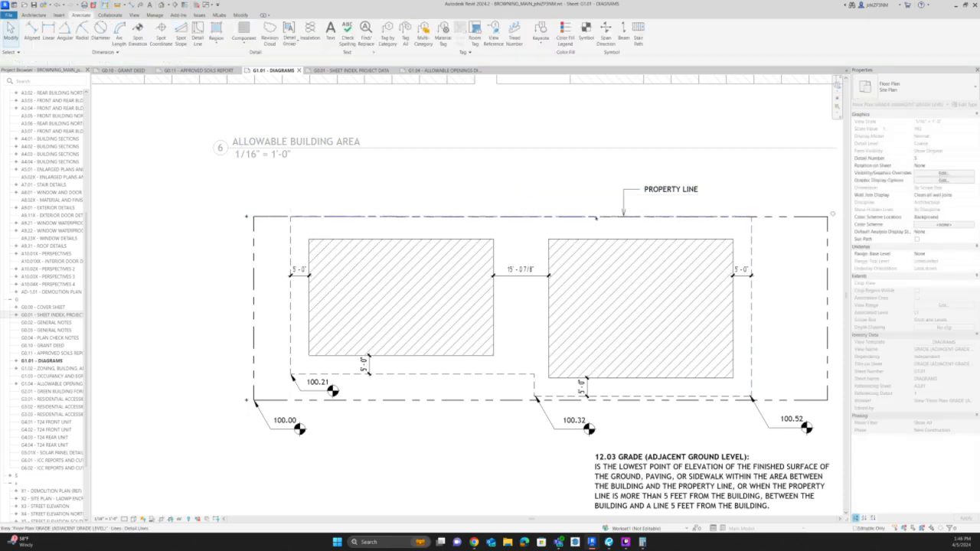
Move the new hidden line inward to about 4'-2" from the left building and dimension it to the building's upper edge.
click(594, 217)
mouse_move(594, 216)
mouse_down()
mouse_move(594, 243)
mouse_move(594, 223)
mouse_up()
scroll(465, 239, up, 3)
key(d)
key(i)
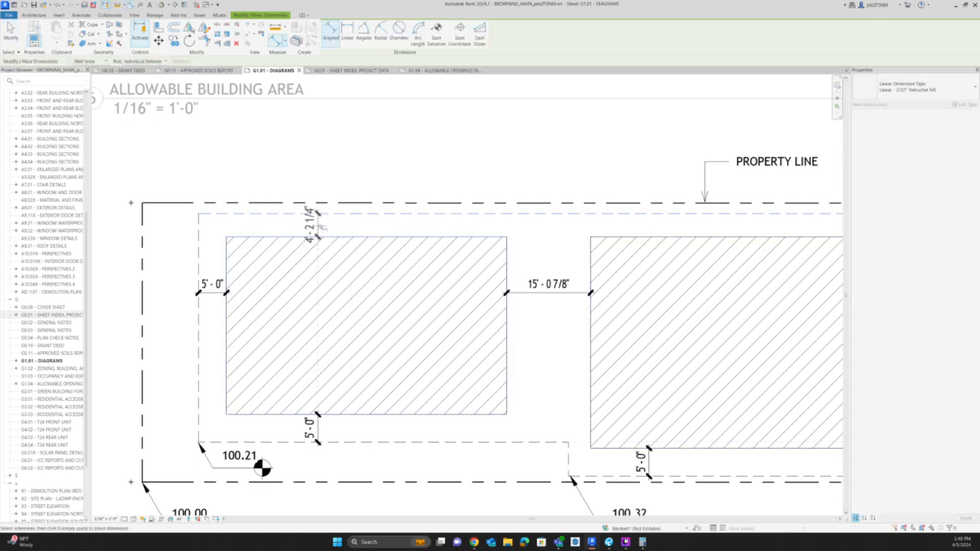
click(324, 228)
key(Escape)
key(Escape)
Set the distance between the upper setback line and the left building to 5'-0".
click(354, 214)
click(311, 225)
text(5)
key(Return)
click(433, 138)
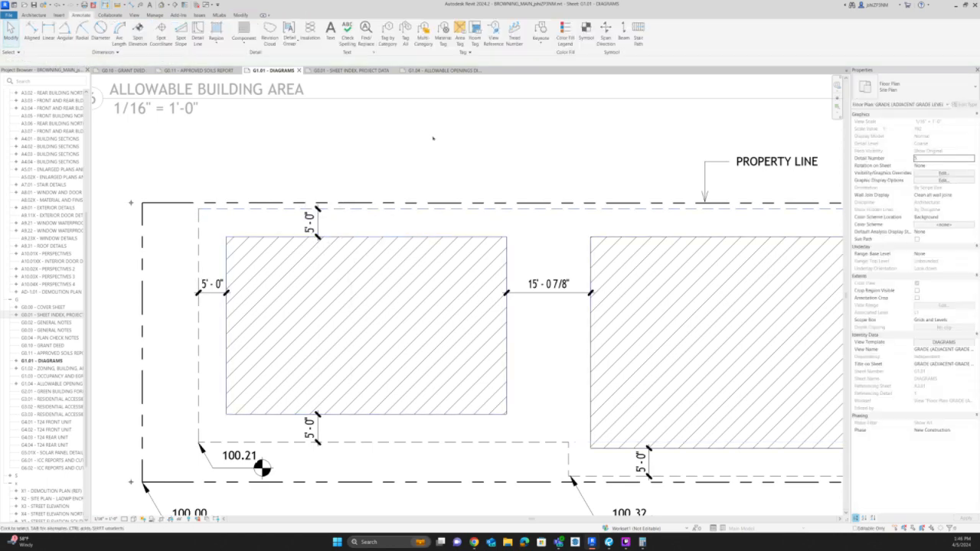
Place Survey Point spot elevations with leaders at both upper corners of the dashed setback outline, and return to the sheet.
scroll(399, 153, down, 1)
click(259, 417)
key(e)
key(l)
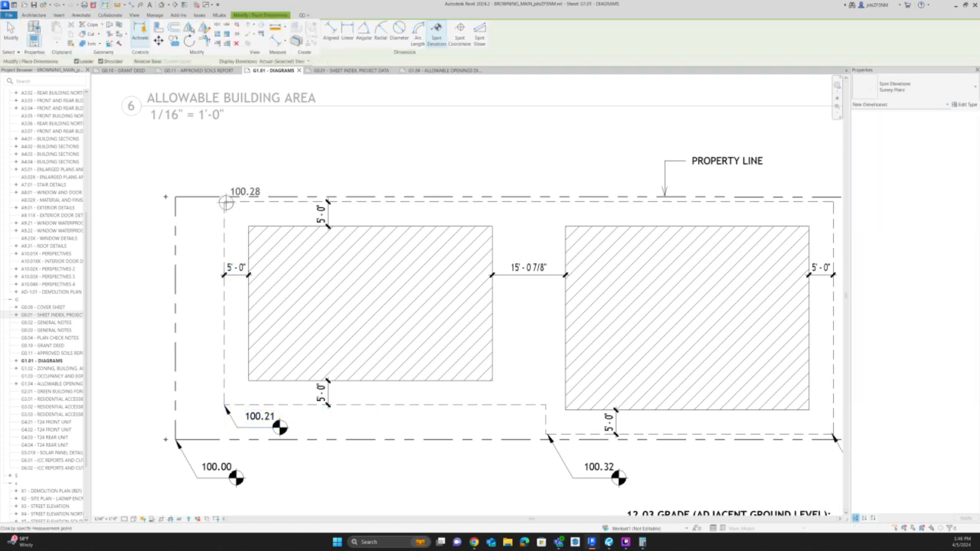
scroll(226, 203, down, 1)
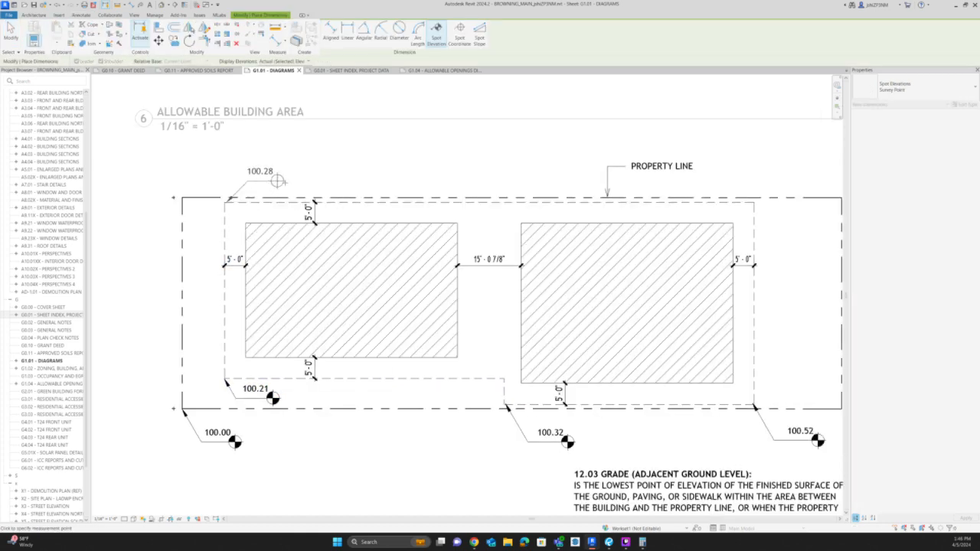
click(277, 180)
scroll(283, 182, down, 1)
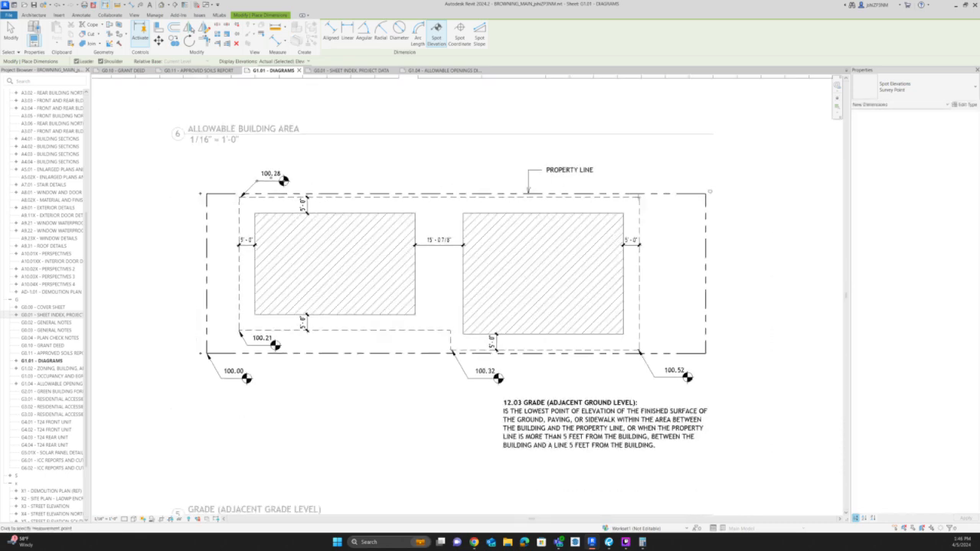
click(646, 179)
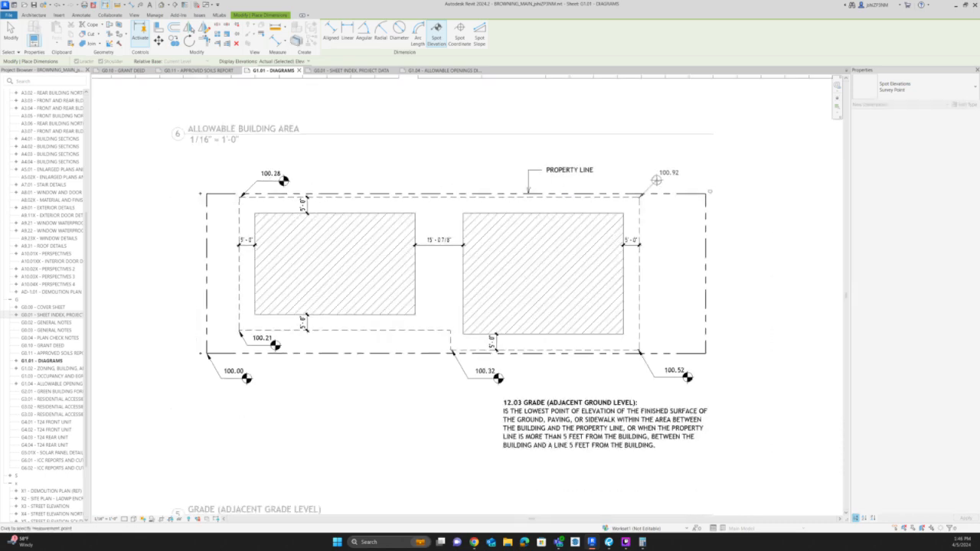
click(684, 180)
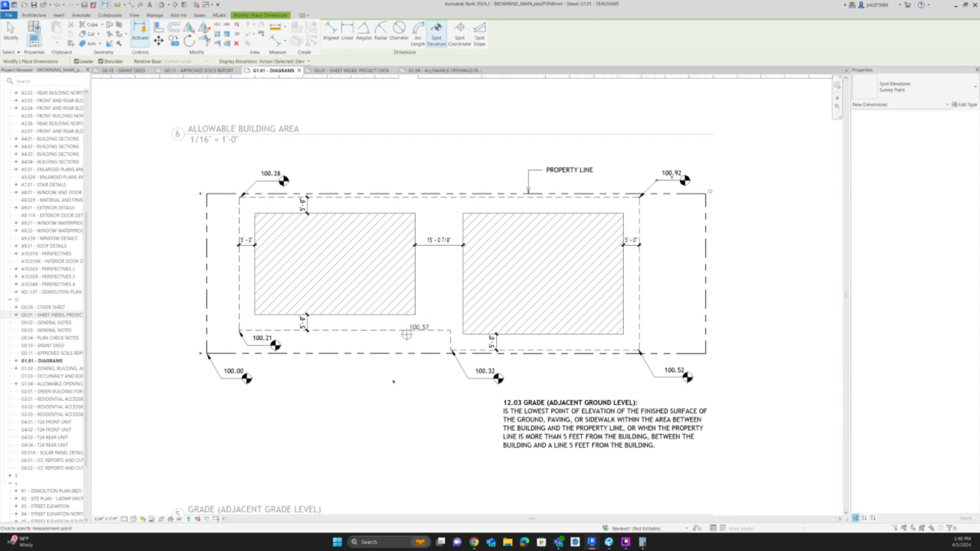
key(Escape)
key(Escape)
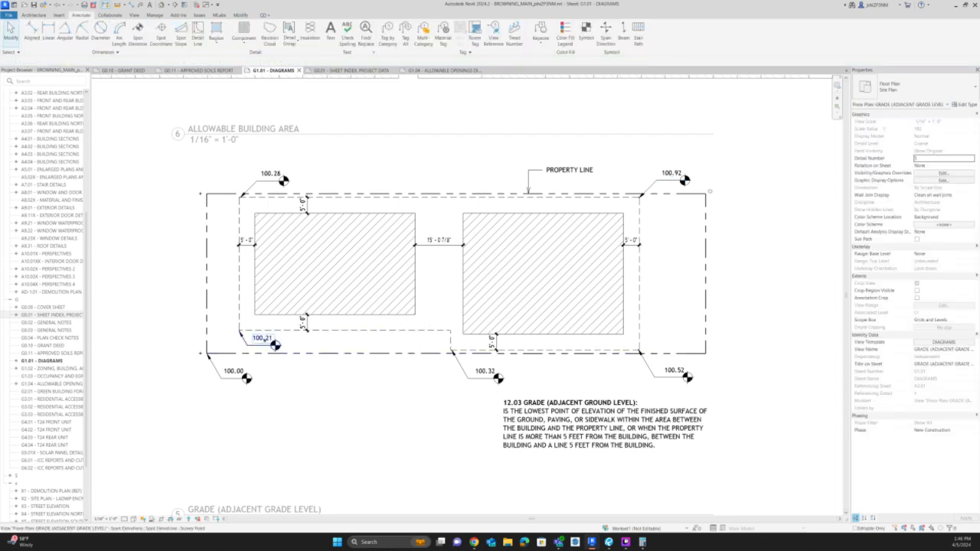
scroll(201, 356, down, 3)
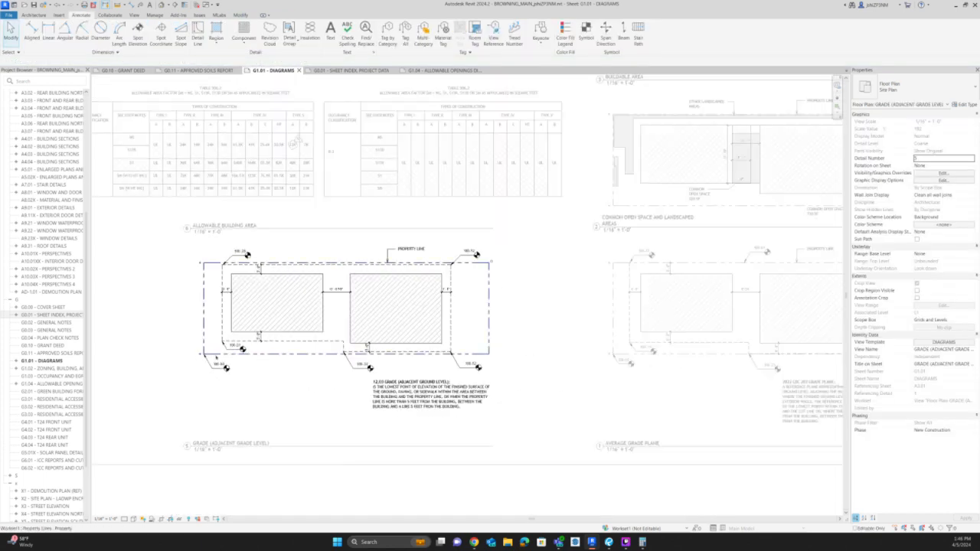
double_click(395, 498)
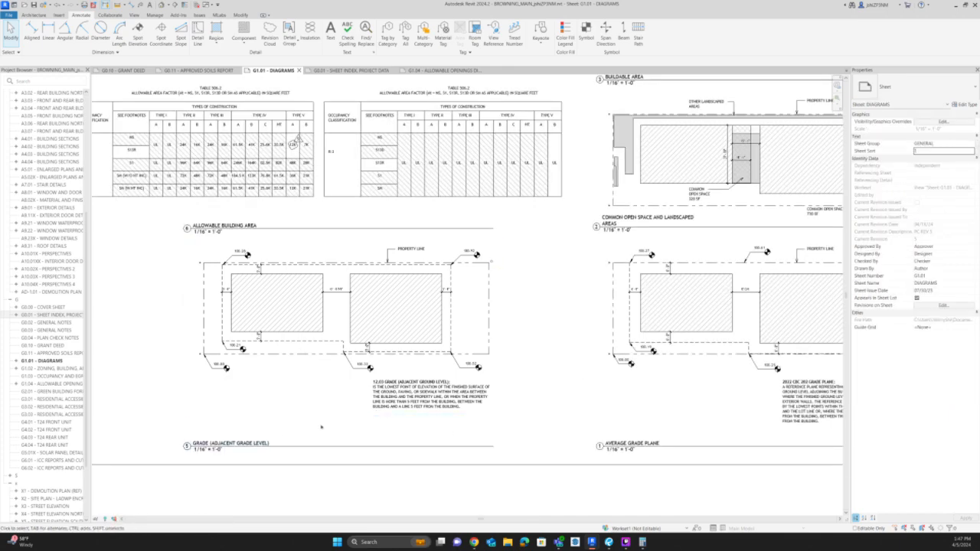
Add the text note "BUILDING A GRADE" beside the 100.21 spot elevation in the Grade (Adjacent Grade Level) diagram.
scroll(245, 353, up, 2)
scroll(245, 349, up, 4)
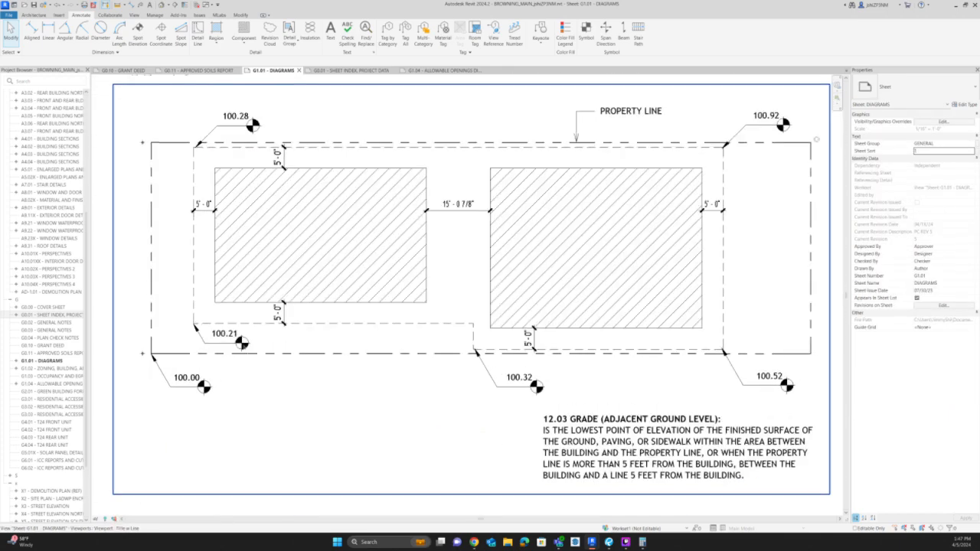
double_click(242, 343)
click(242, 343)
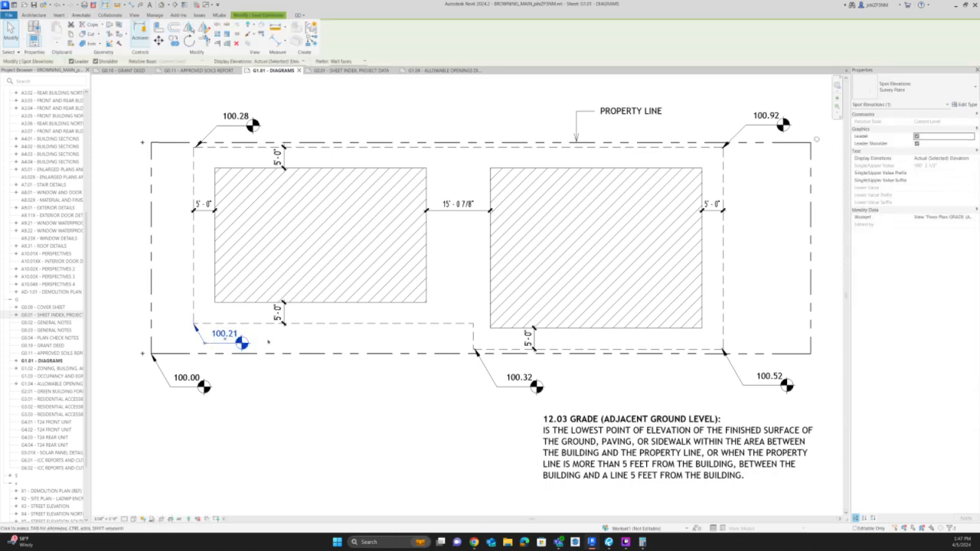
key(t)
key(x)
drag(251, 335, 377, 353)
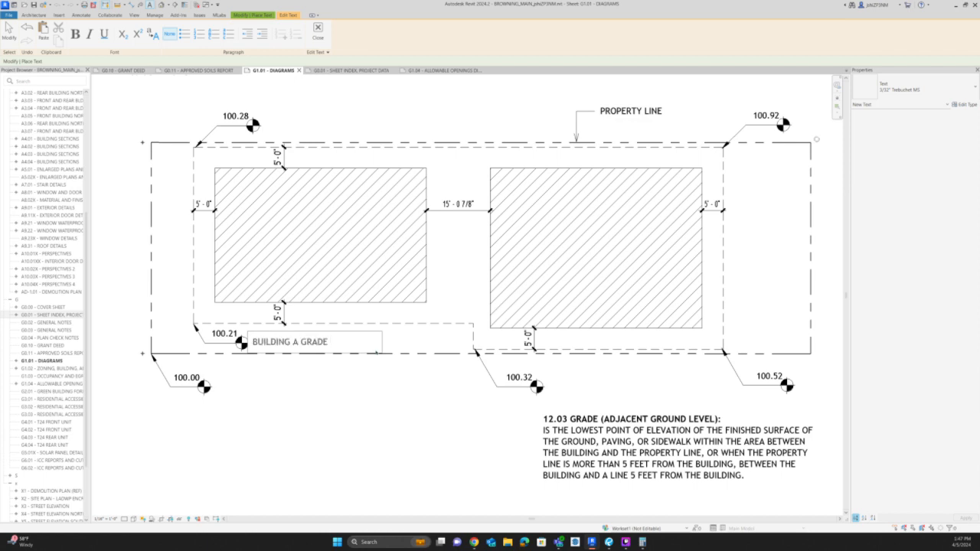
click(378, 435)
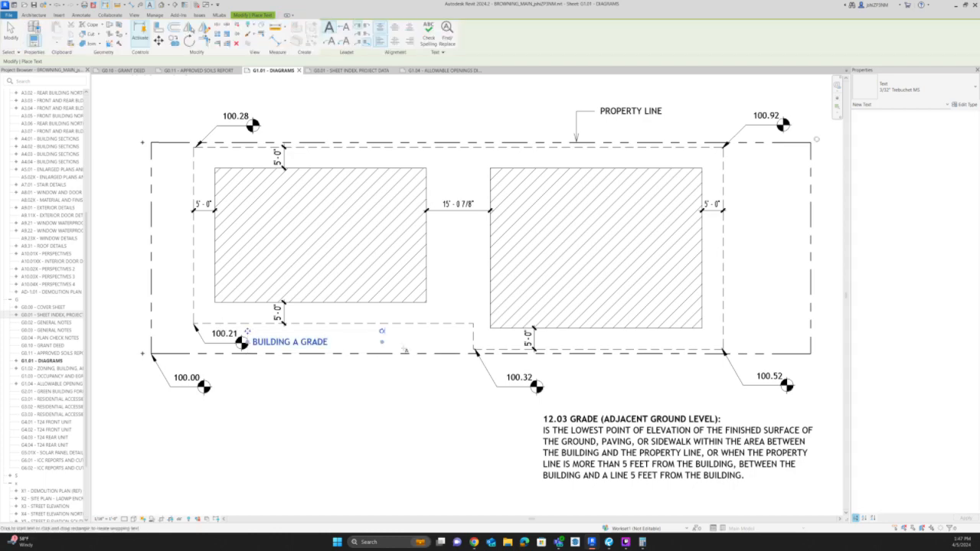
Move the 100.21 spot elevation's text and its BUILDING A GRADE note below the lower property line.
click(239, 342)
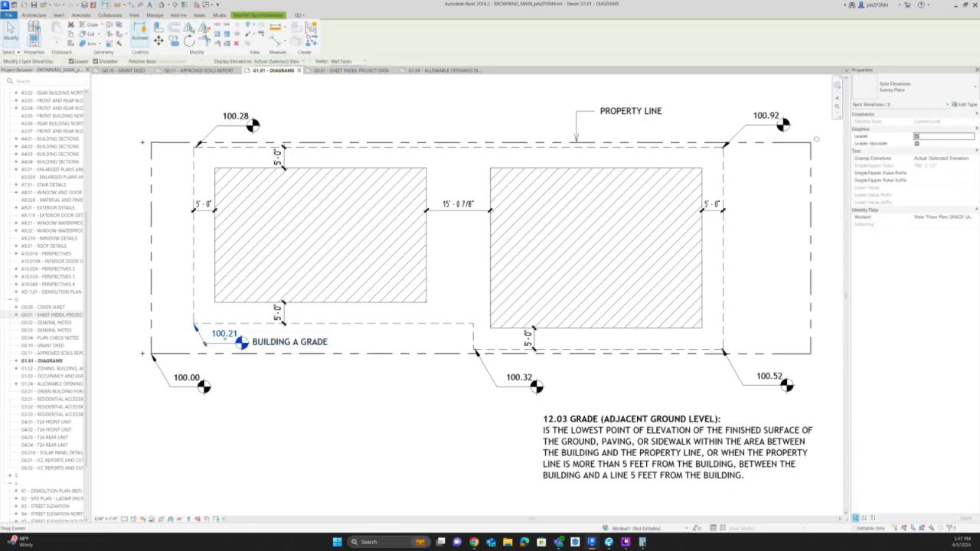
drag(239, 341, 279, 390)
drag(245, 385, 246, 388)
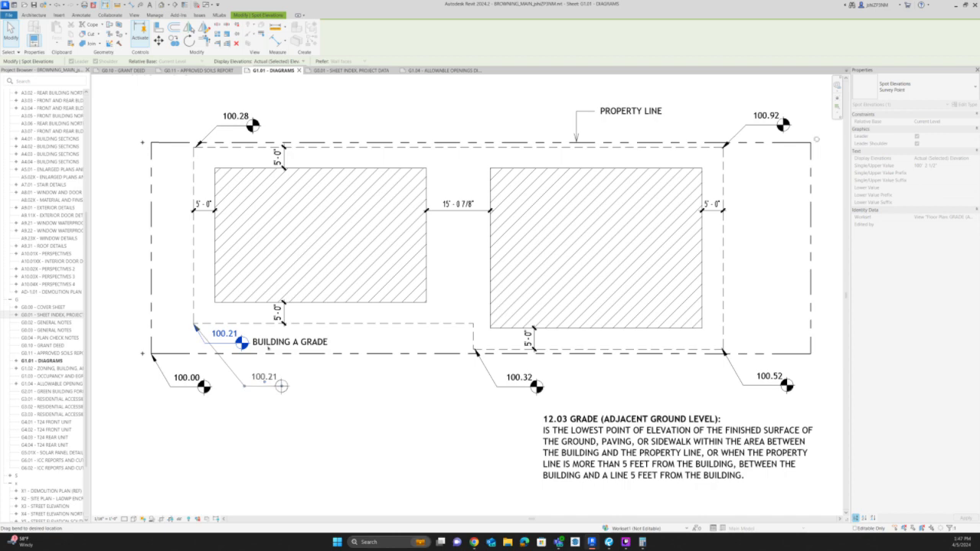
click(268, 344)
drag(248, 332, 290, 376)
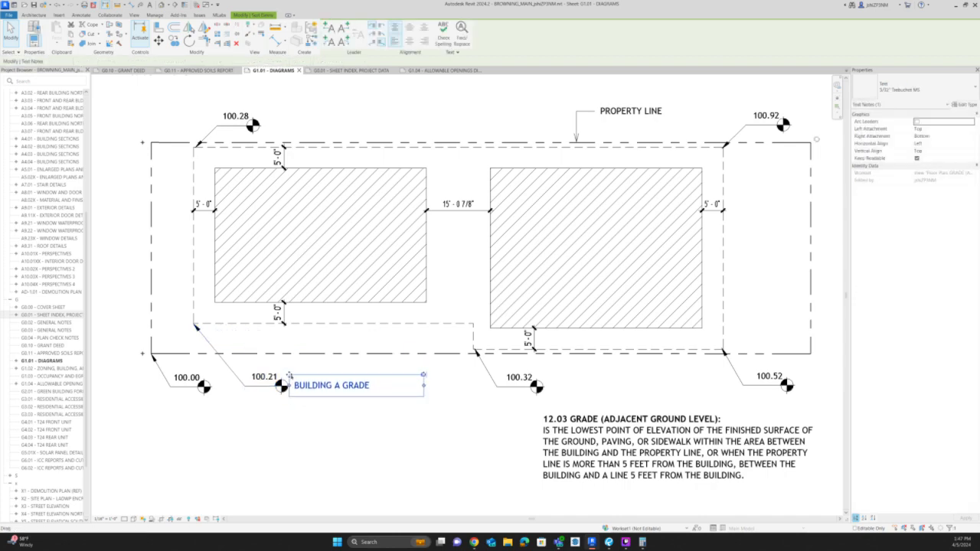
Copy the BUILDING A GRADE note beside the 100.32 spot elevation and change the copy to "BUILDING B GRADE".
key(c)
key(o)
click(290, 375)
click(546, 374)
key(Escape)
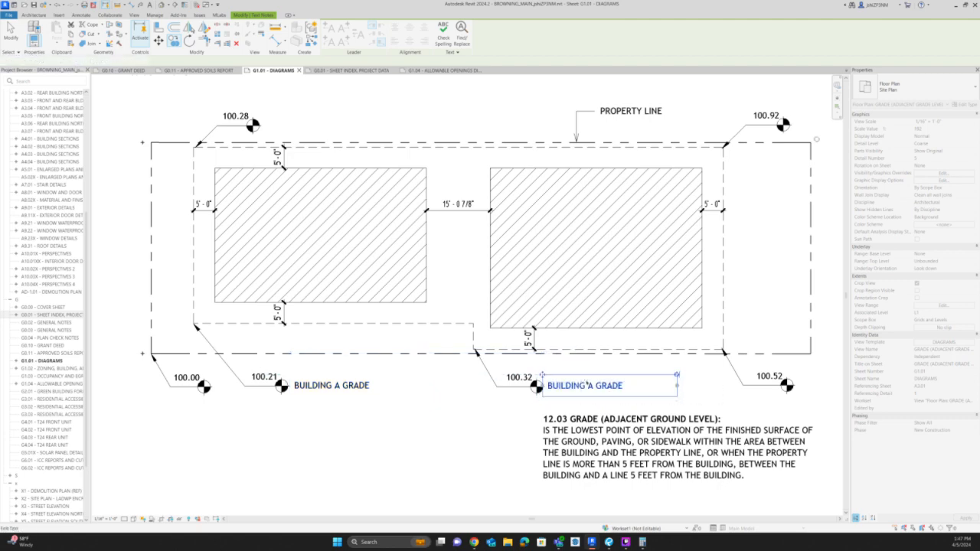
double_click(585, 386)
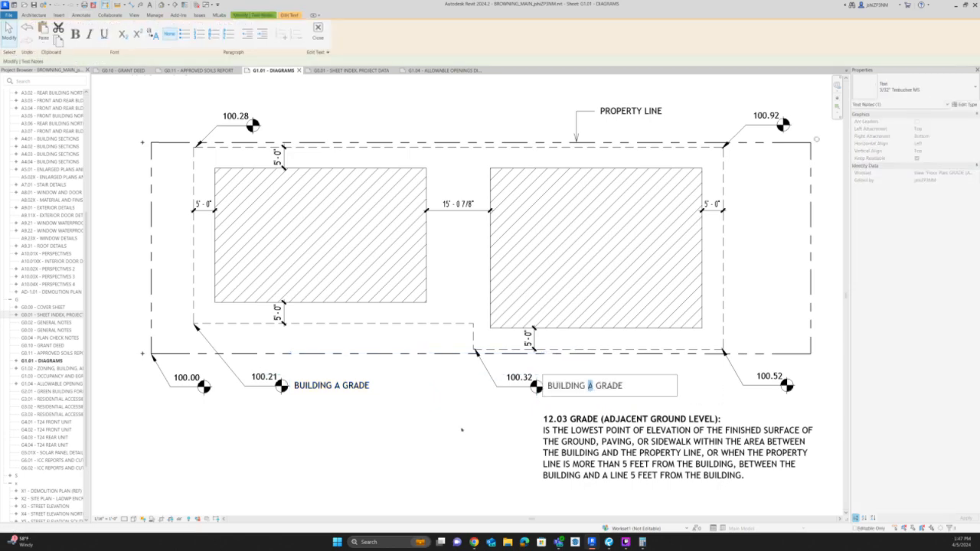
text(b)
drag(593, 388, 588, 387)
text(B)
click(459, 423)
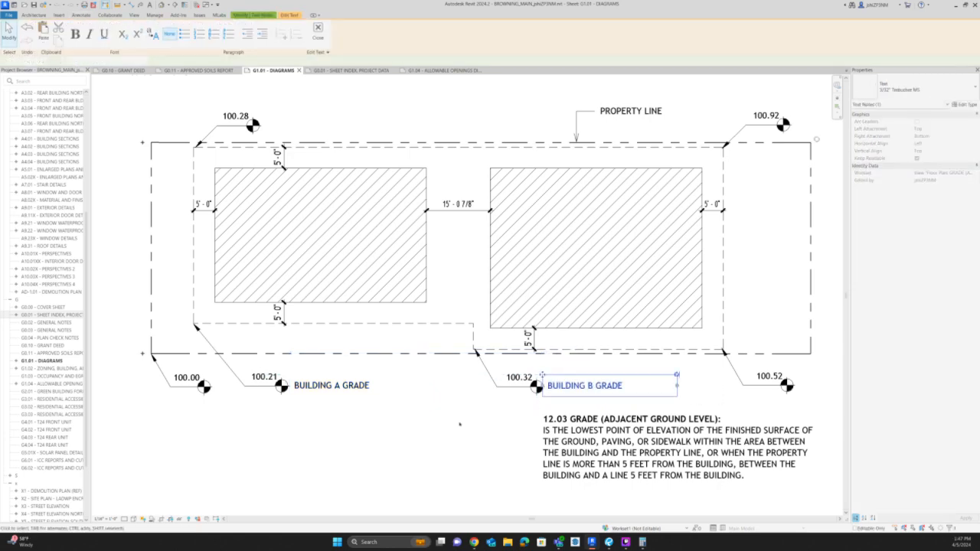
click(459, 423)
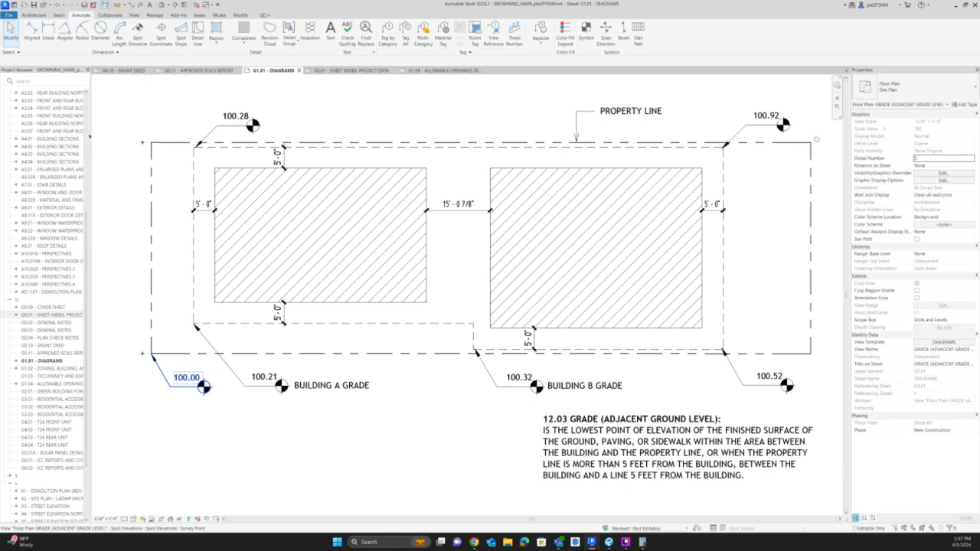
Delete the three LADWP elevation sheets A3.05, A3.06 and A3.07 from the project.
drag(90, 134, 157, 183)
scroll(100, 185, up, 3)
click(84, 192)
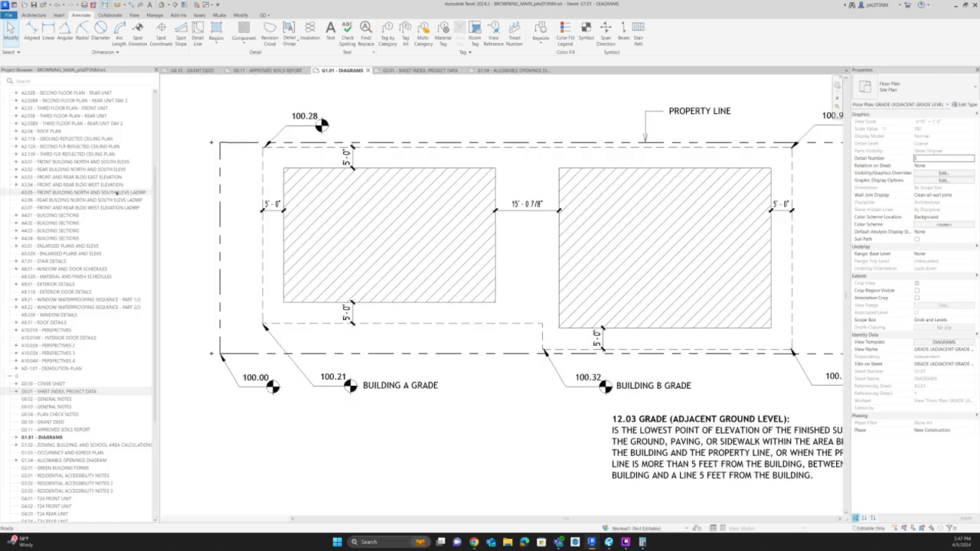
shift+click(69, 208)
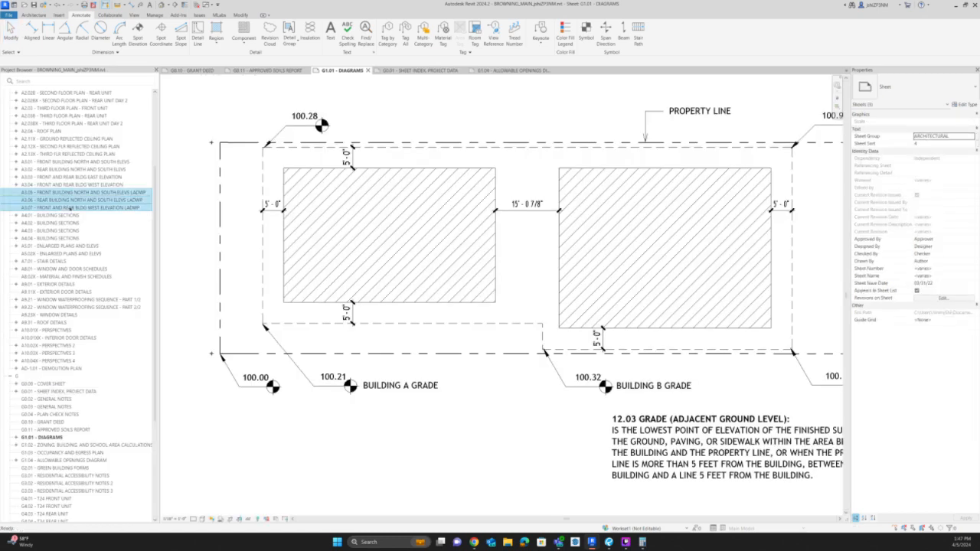
scroll(69, 207, down, 7)
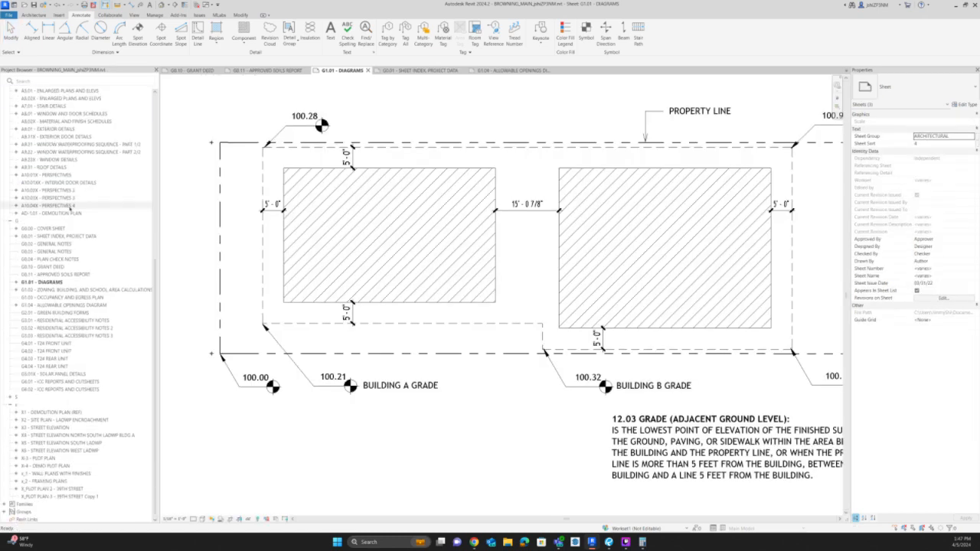
scroll(71, 207, up, 5)
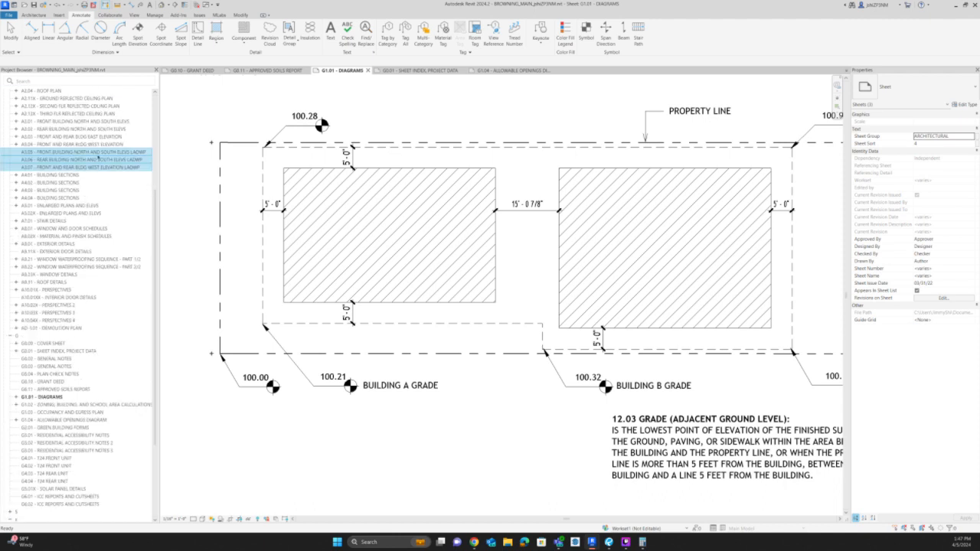
right_click(98, 156)
click(117, 213)
Examine the level heights on sheet A3.04 and the Heights and Stories data on G0.01, and return to G1.01.
click(49, 145)
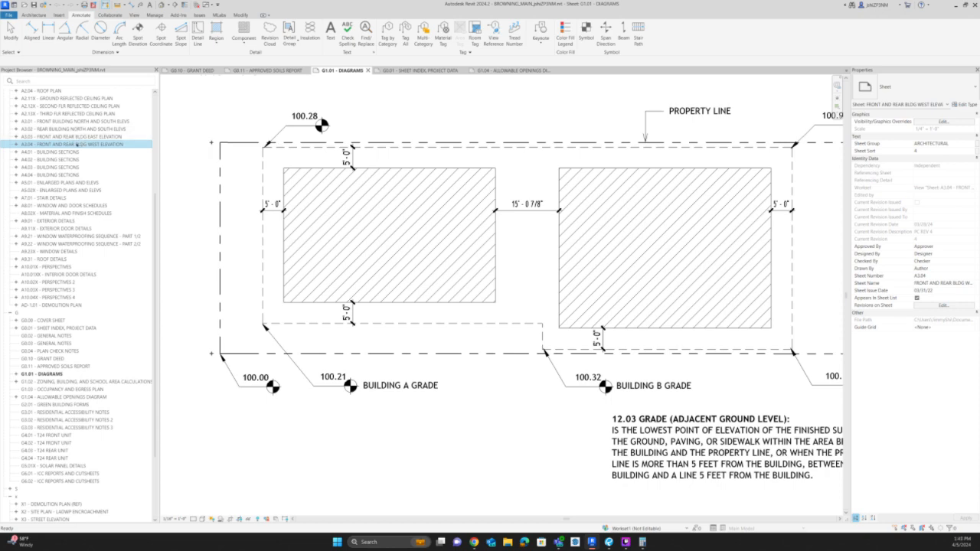
double_click(76, 144)
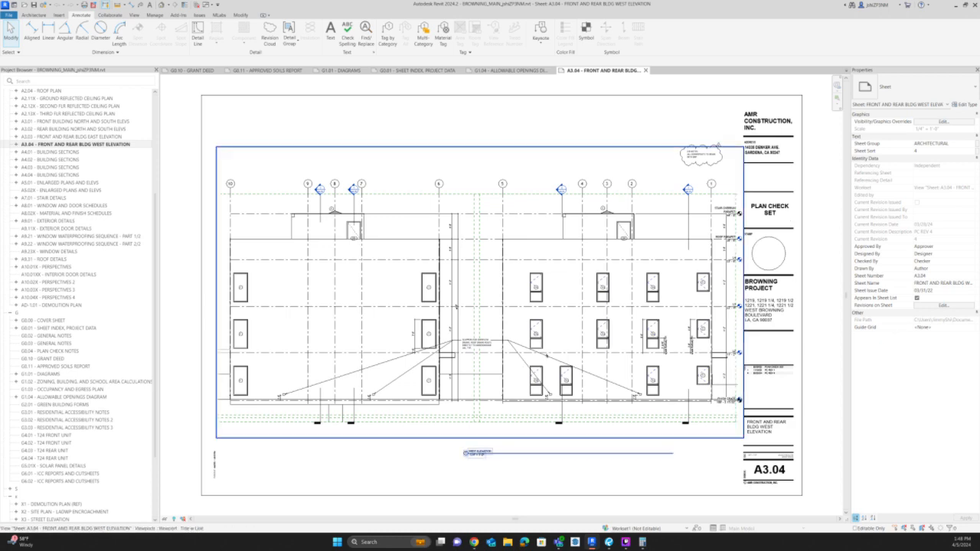
scroll(735, 230, up, 3)
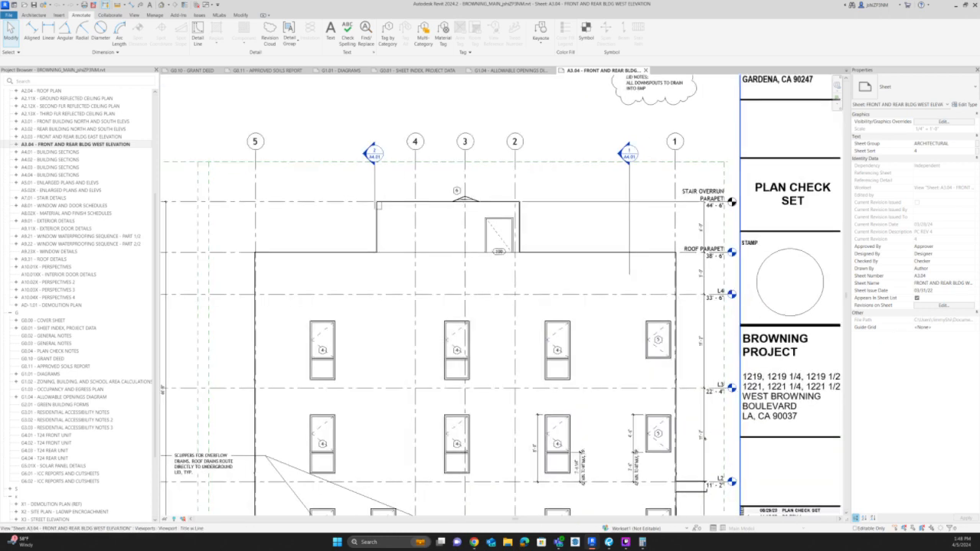
middle_drag(701, 440, 718, 269)
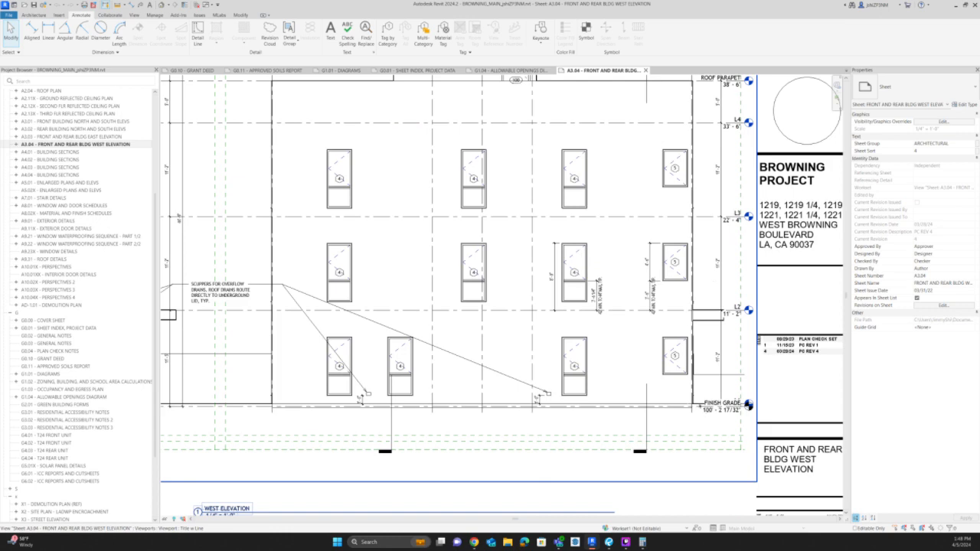
scroll(711, 409, down, 1)
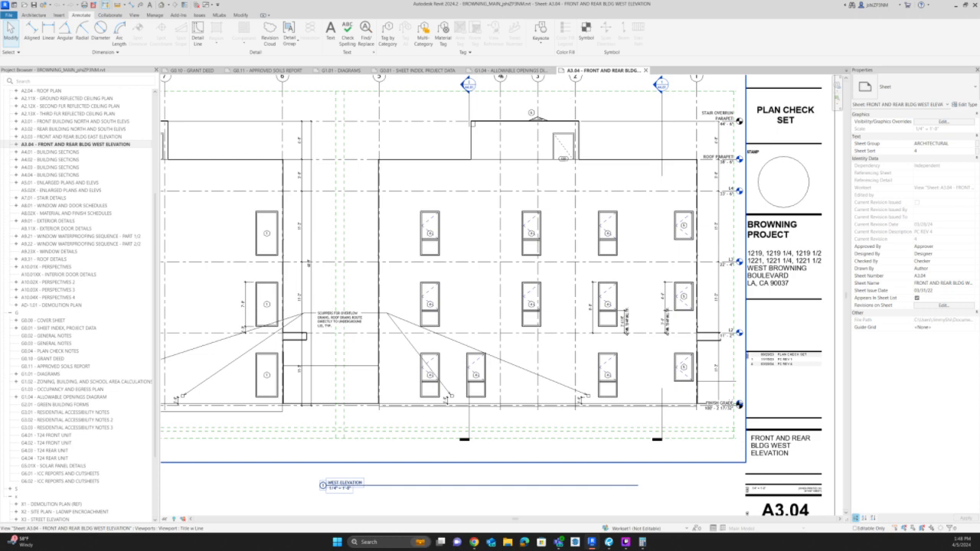
click(414, 70)
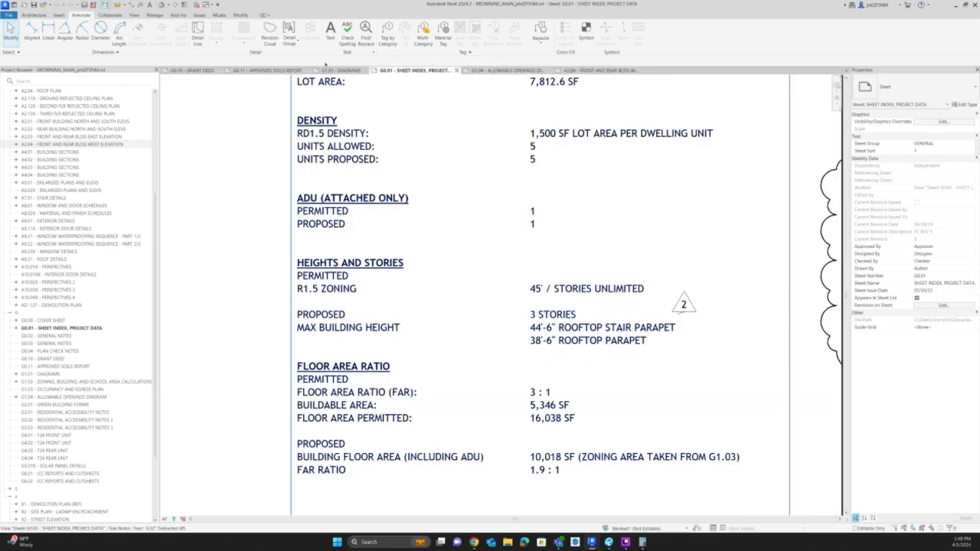
click(340, 69)
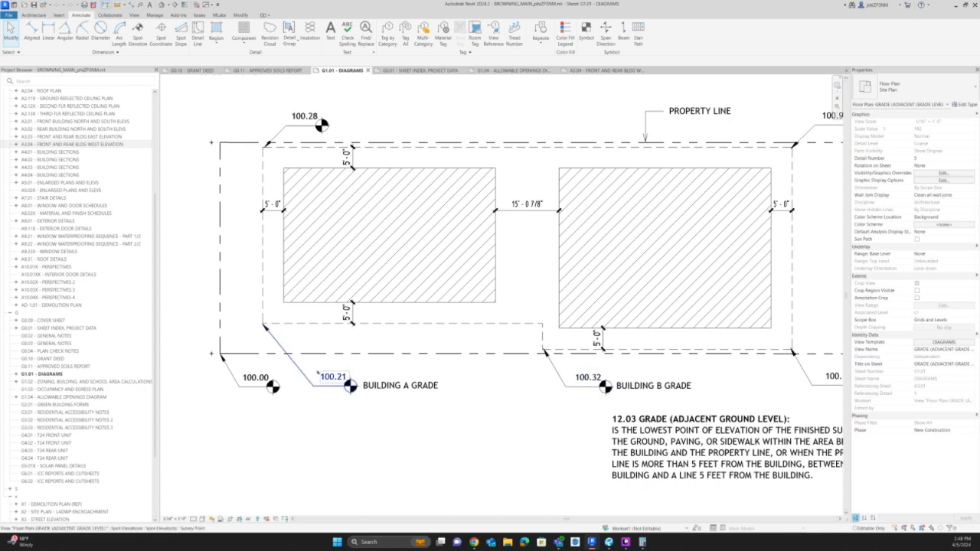
Dimension the short vertical setback line to the right building's left edge and set the distance to 5'-0".
scroll(314, 371, down, 2)
scroll(456, 344, up, 4)
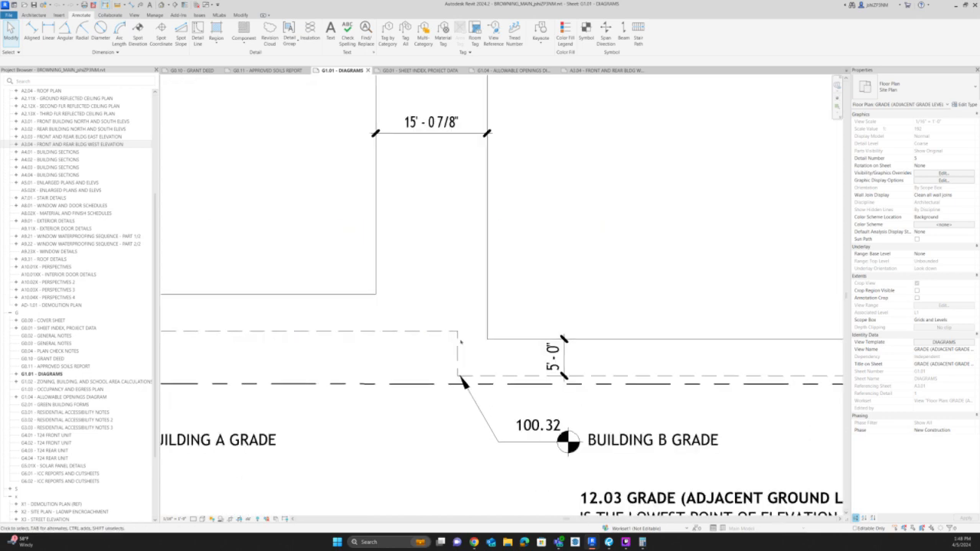
key(d)
key(i)
click(459, 339)
click(487, 322)
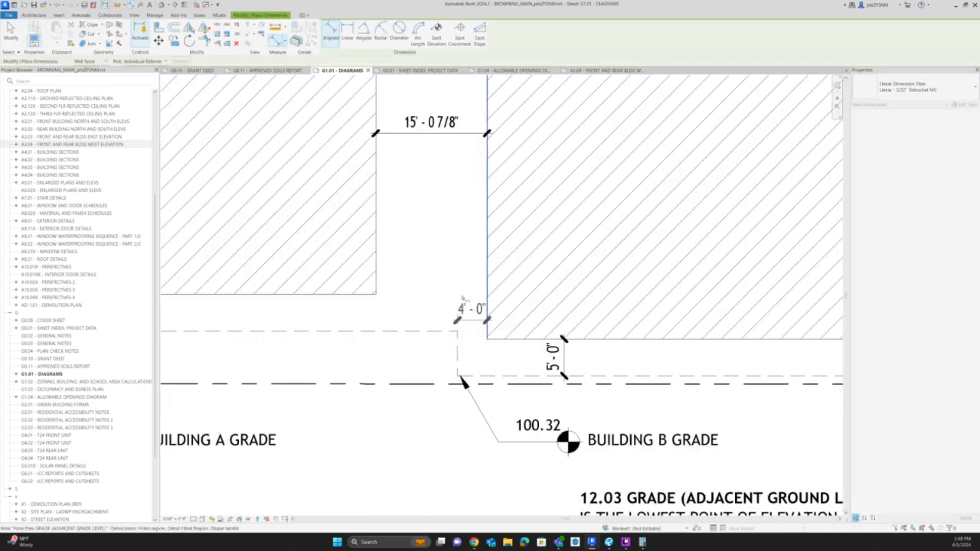
key(Escape)
key(Escape)
click(459, 310)
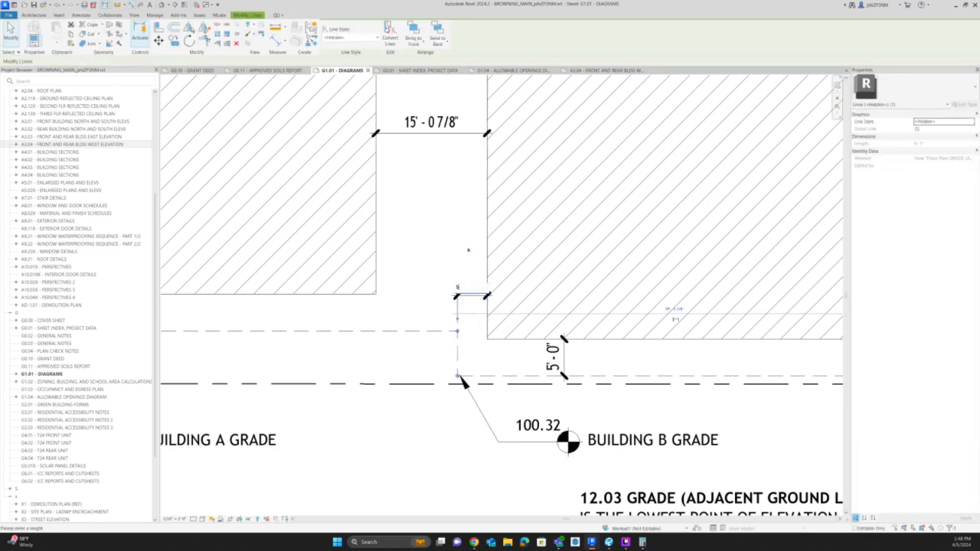
key(Escape)
Move the 100.32 spot elevation's leader tip to the corner of the dashed setback outline, and return to the sheet.
click(461, 379)
scroll(461, 378, up, 2)
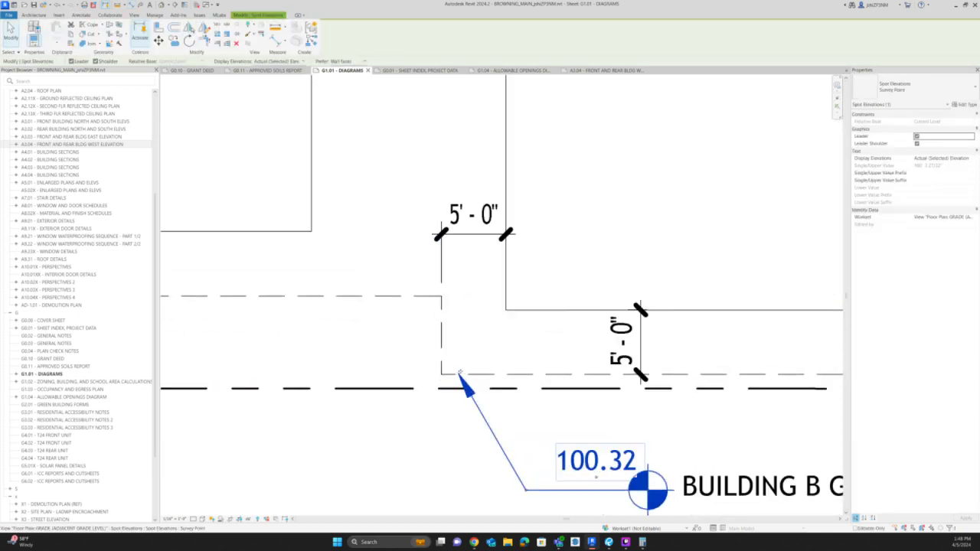
scroll(451, 376, down, 2)
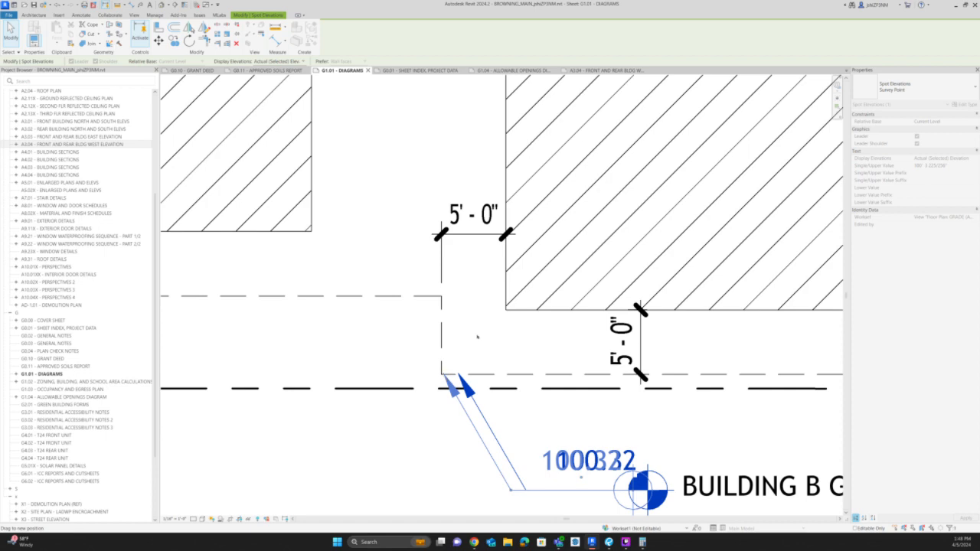
key(Escape)
click(658, 425)
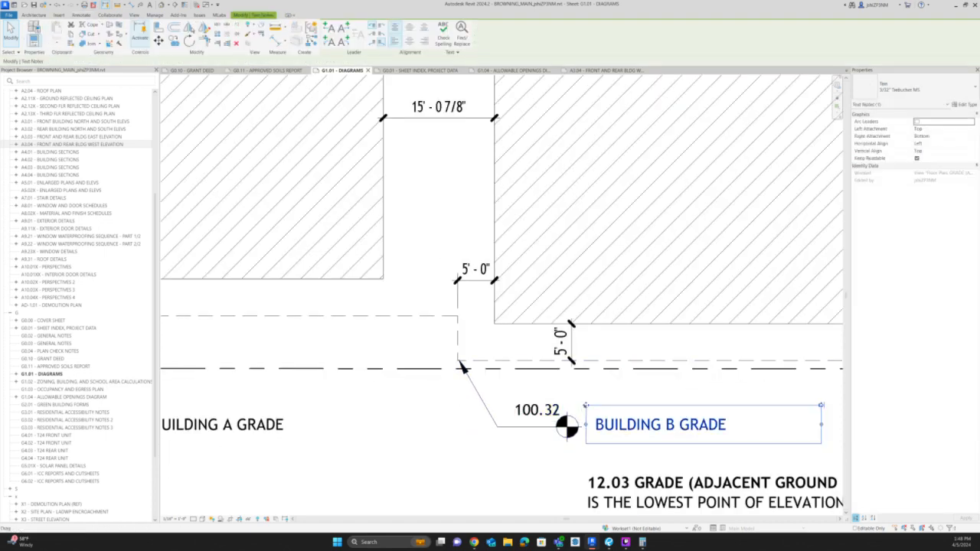
scroll(462, 367, down, 4)
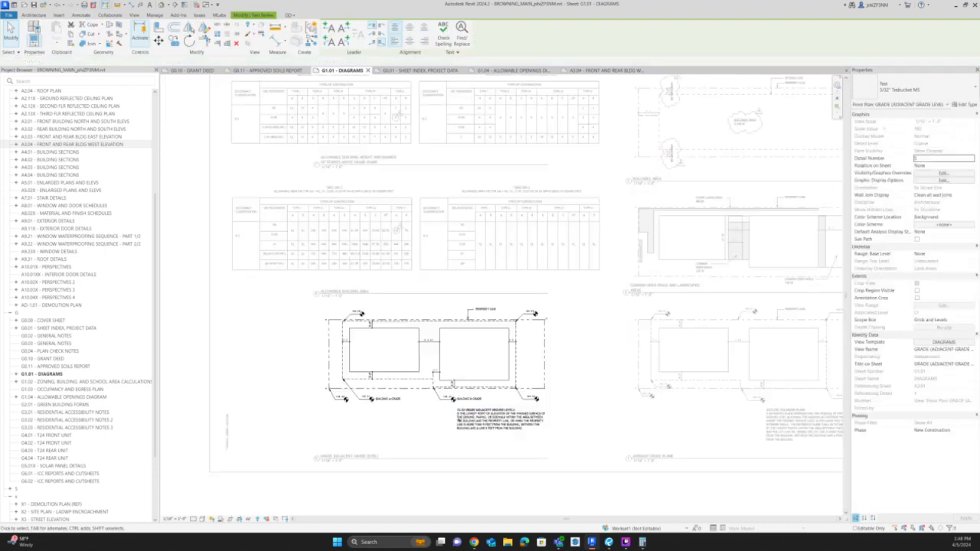
key(Escape)
double_click(518, 492)
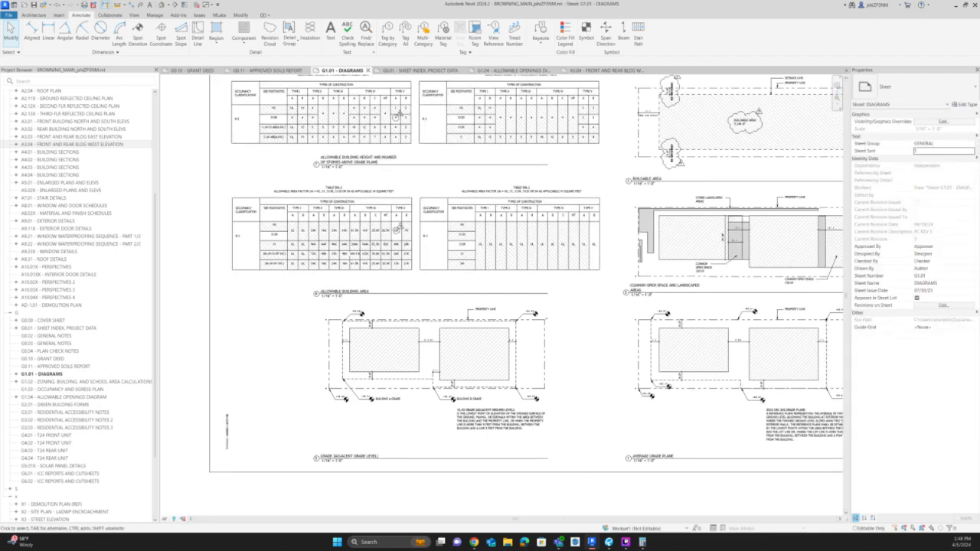
Activate the Average Grade Plane view and move the 100.19 spot elevation's text below the lower property line.
middle_drag(794, 389, 639, 385)
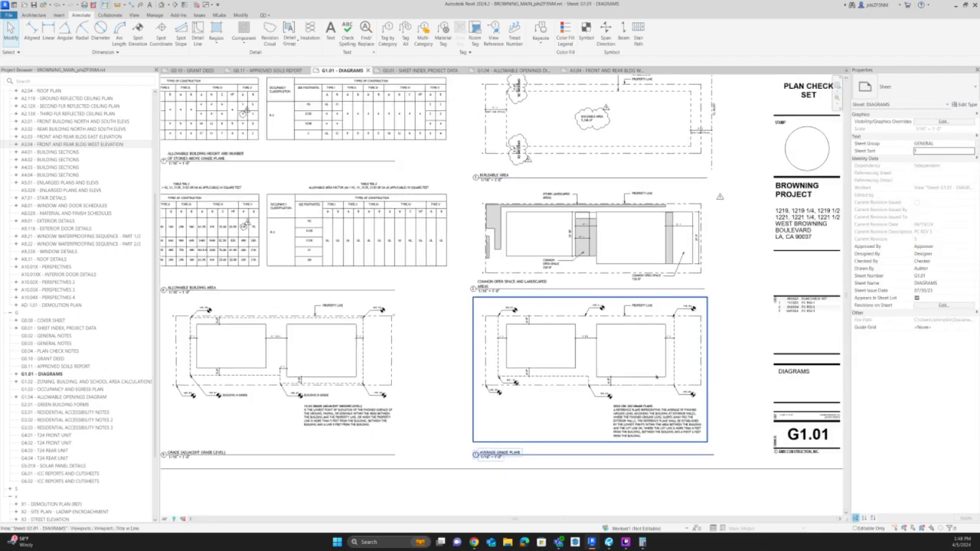
scroll(639, 385, up, 1)
scroll(638, 385, up, 4)
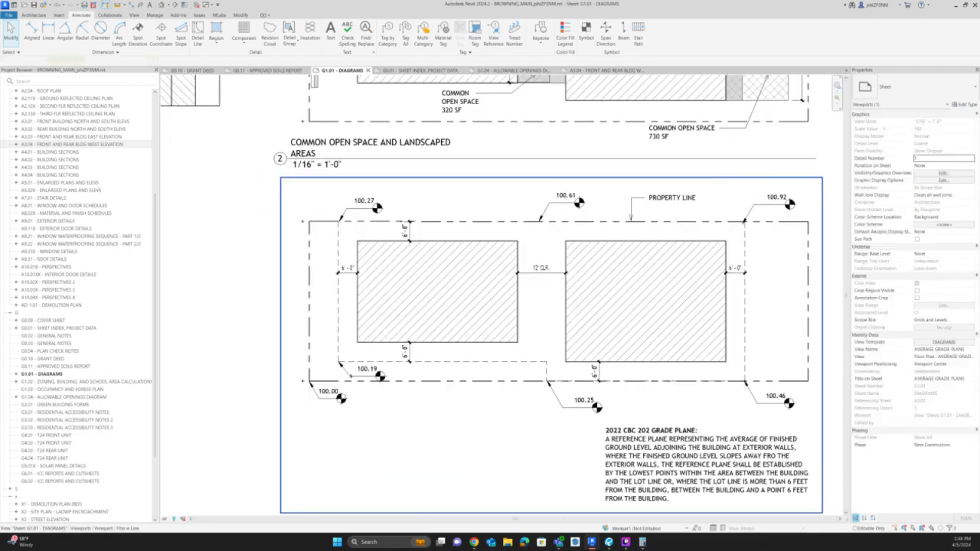
click(381, 376)
drag(380, 376, 397, 398)
Dimension the short vertical setback line to the right building's left edge in the Average Grade Plane diagram.
scroll(576, 350, up, 3)
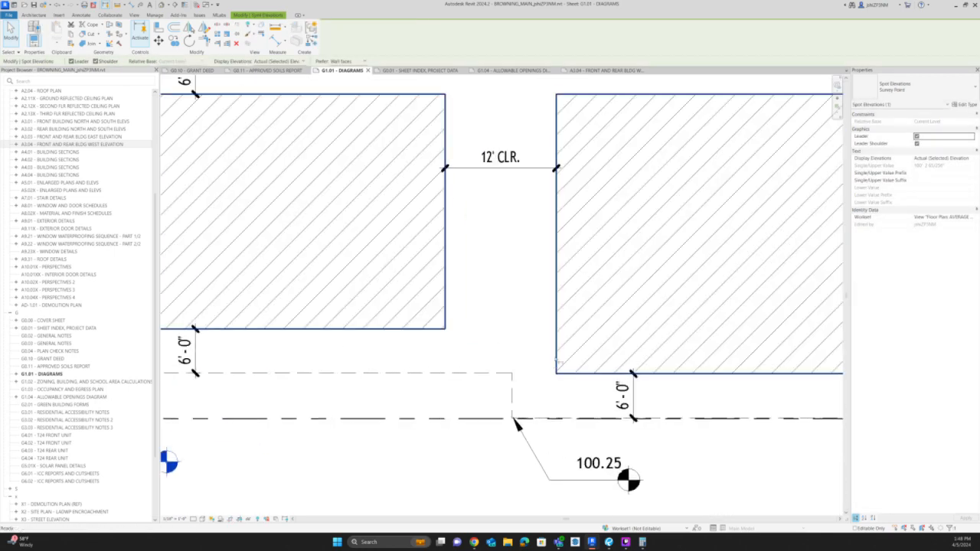
key(d)
key(i)
click(556, 357)
click(513, 387)
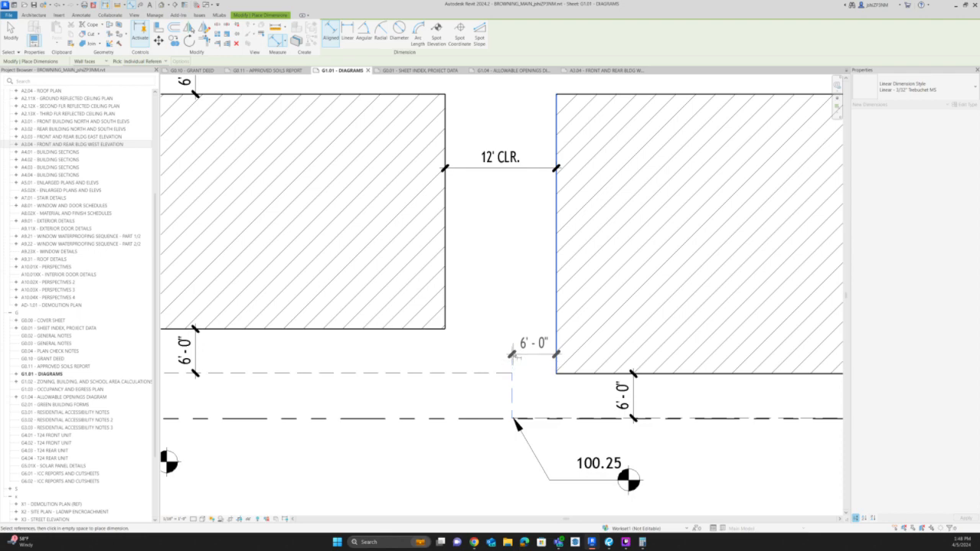
click(511, 352)
scroll(503, 320, down, 2)
key(Escape)
key(Escape)
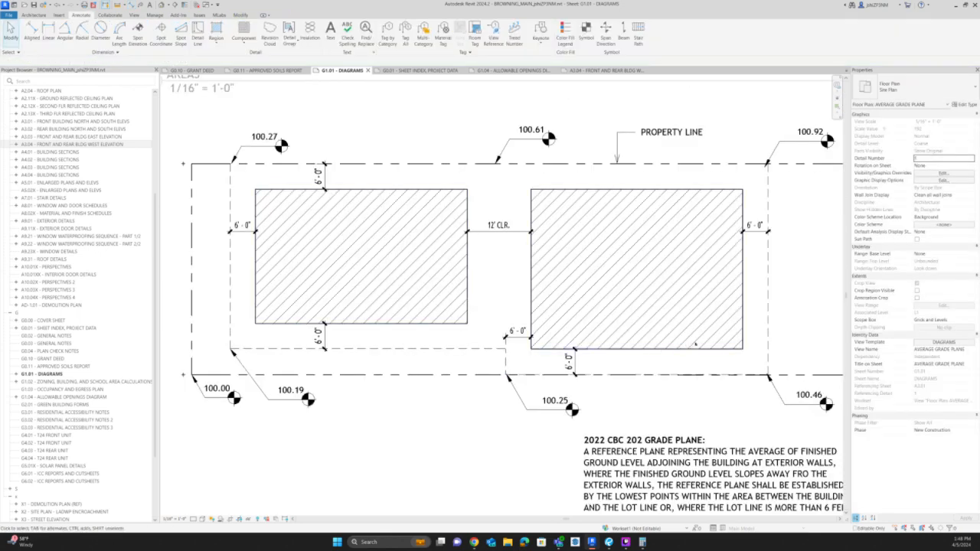
Deactivate the Average Grade Plane view and return to sheet G1.01.
scroll(695, 344, down, 3)
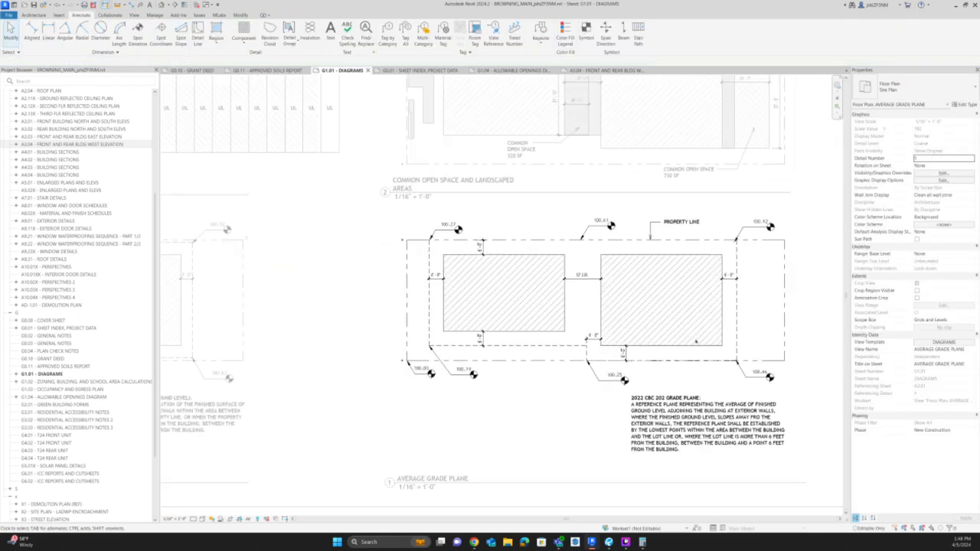
scroll(702, 323, down, 4)
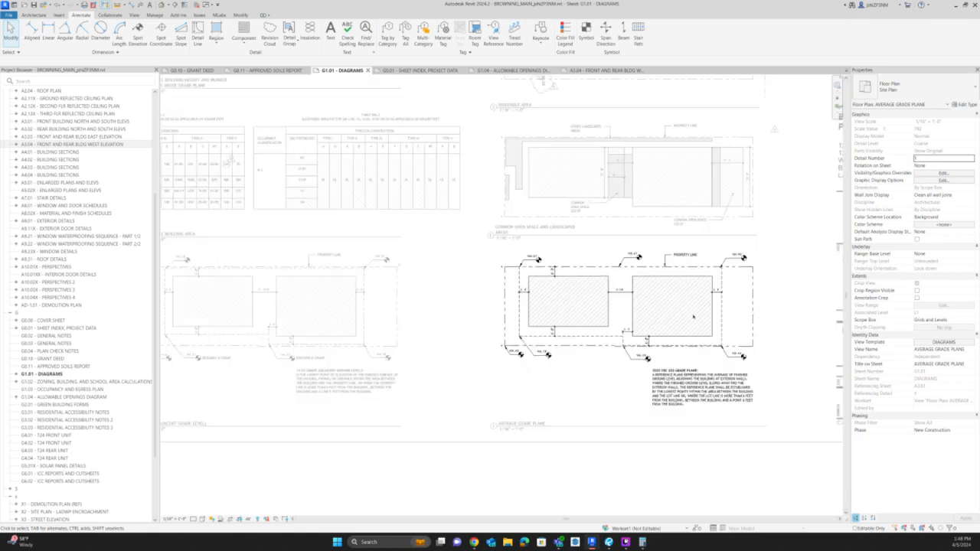
scroll(616, 337, down, 1)
double_click(676, 464)
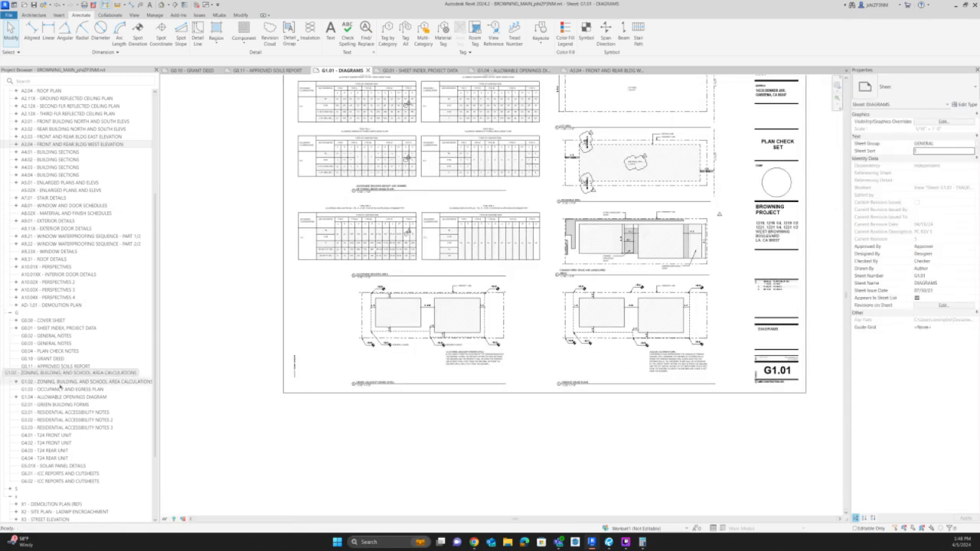
Open sheet G1.02, Zoning, Building, and School Area Calculations, and examine the Level 1 zoning floor area plan, area schedule and definition note.
click(59, 382)
double_click(60, 382)
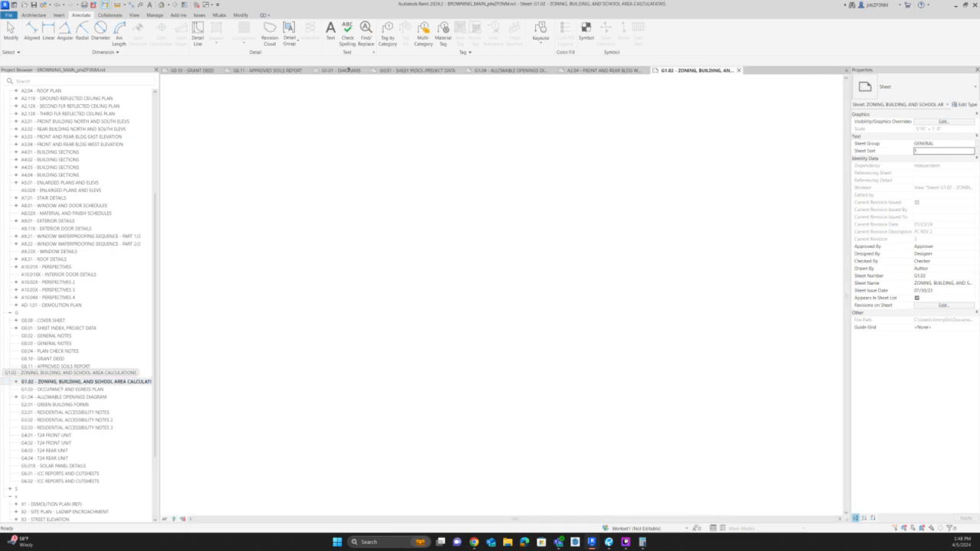
scroll(681, 461, up, 4)
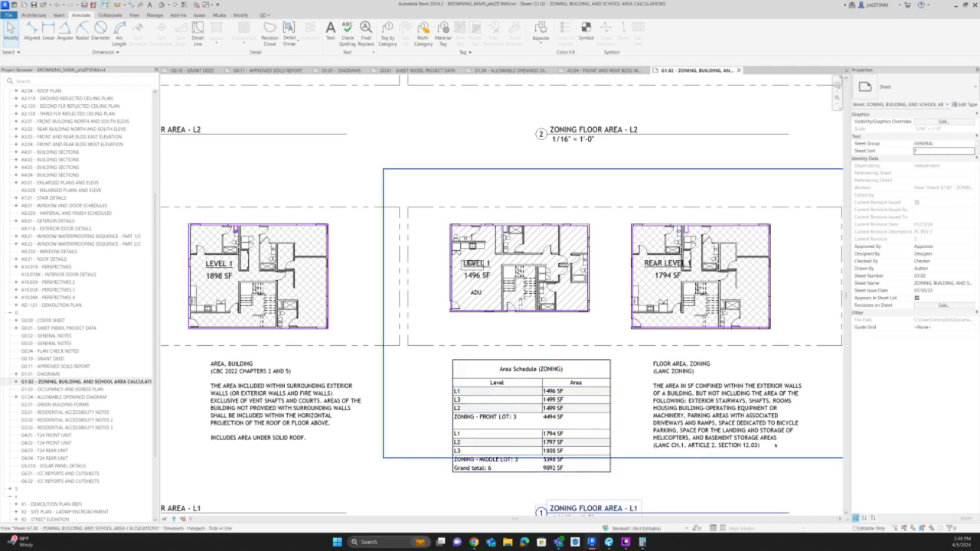
scroll(800, 434, up, 2)
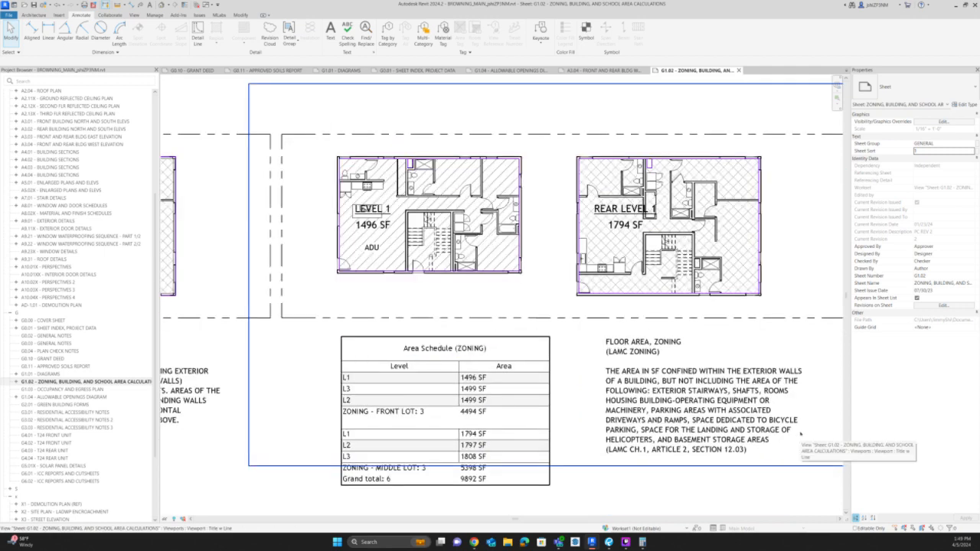
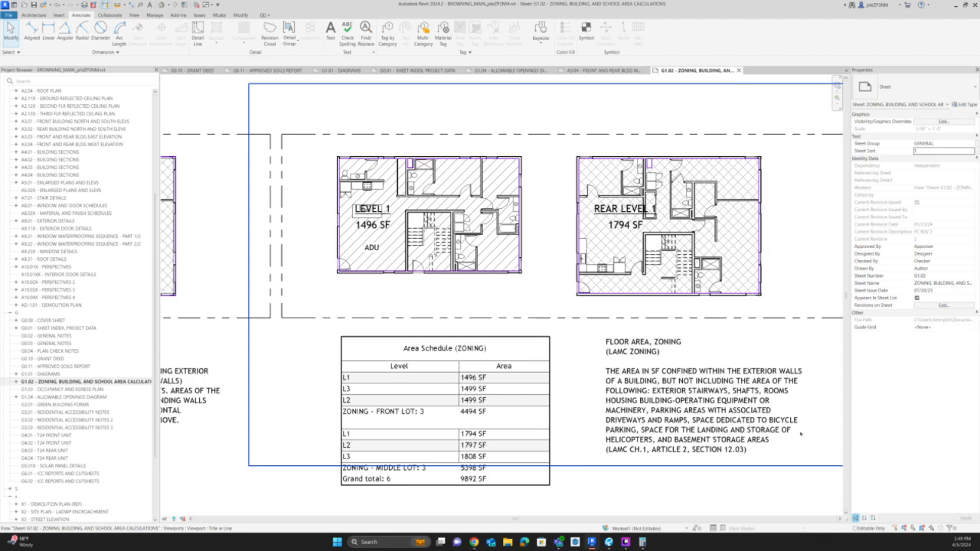
Activate the zoning area plan, copy the citation LAMC CH.1, ARTICLE 2, SECTION 12.03 from the floor area note, and search for it in Chrome.
scroll(801, 433, up, 2)
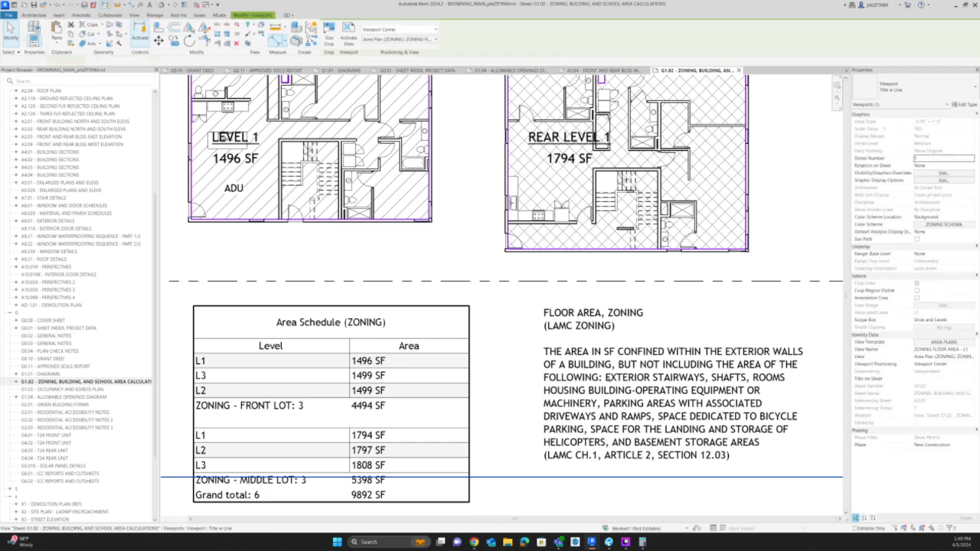
click(607, 379)
ctrl+drag(607, 379, 692, 380)
key(Escape)
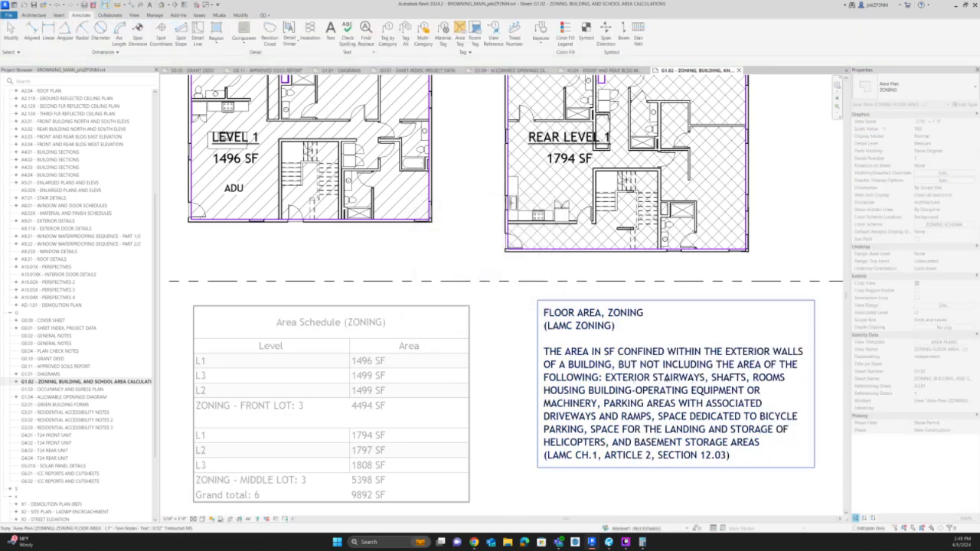
double_click(676, 455)
drag(728, 455, 544, 456)
click(538, 487)
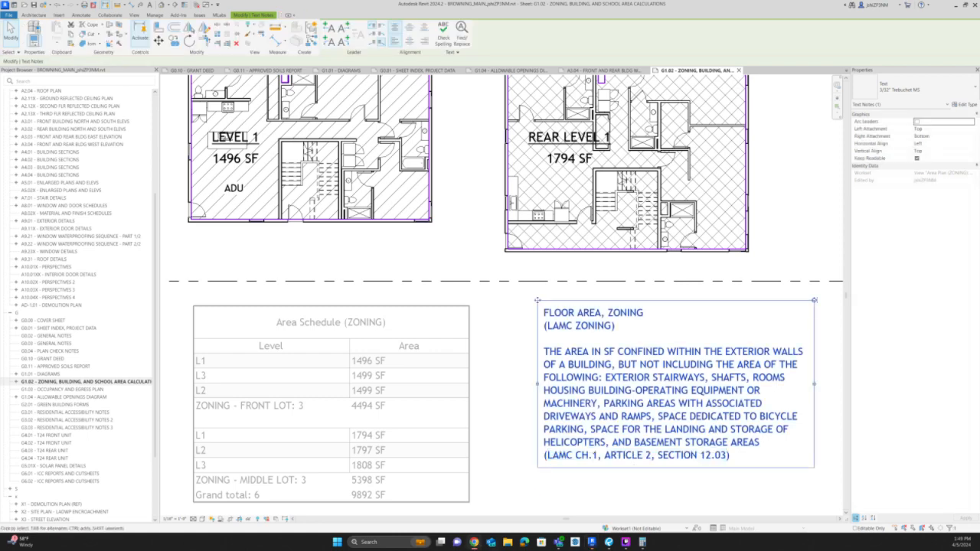
drag(979, 104, 595, 2)
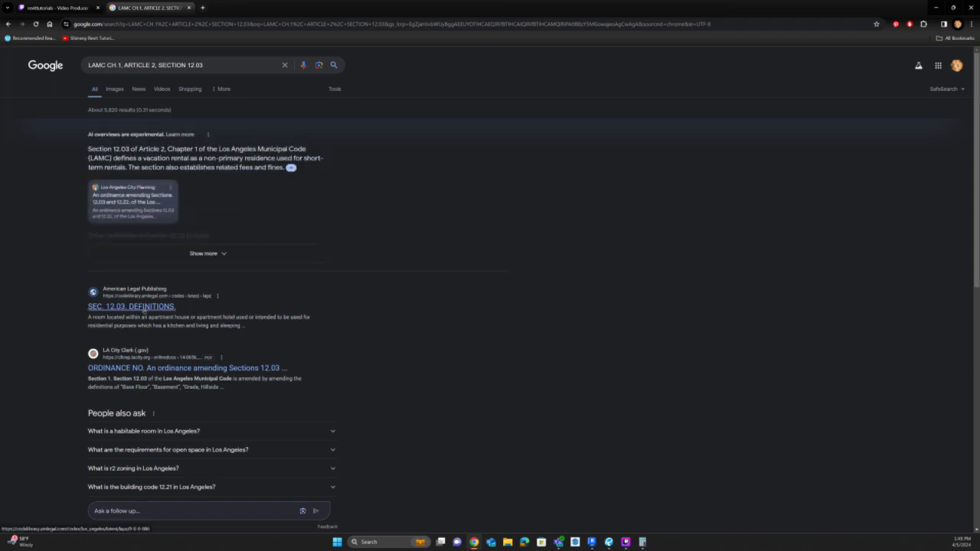
click(217, 68)
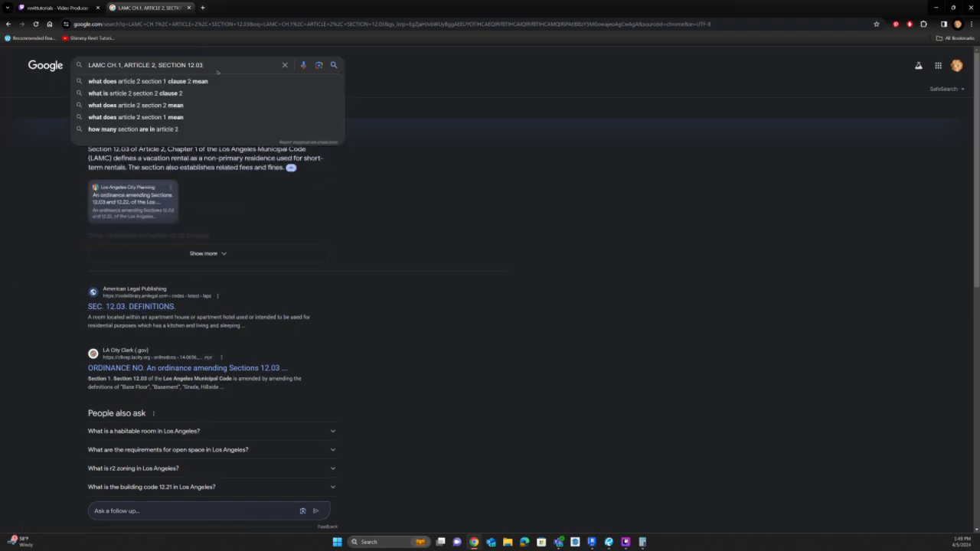
key(Left)
key(Left)
key(Left)
key(Left)
key(Left)
key(Left)
key(Left)
key(Left)
key(Left)
key(Left)
key(Left)
text(IN)
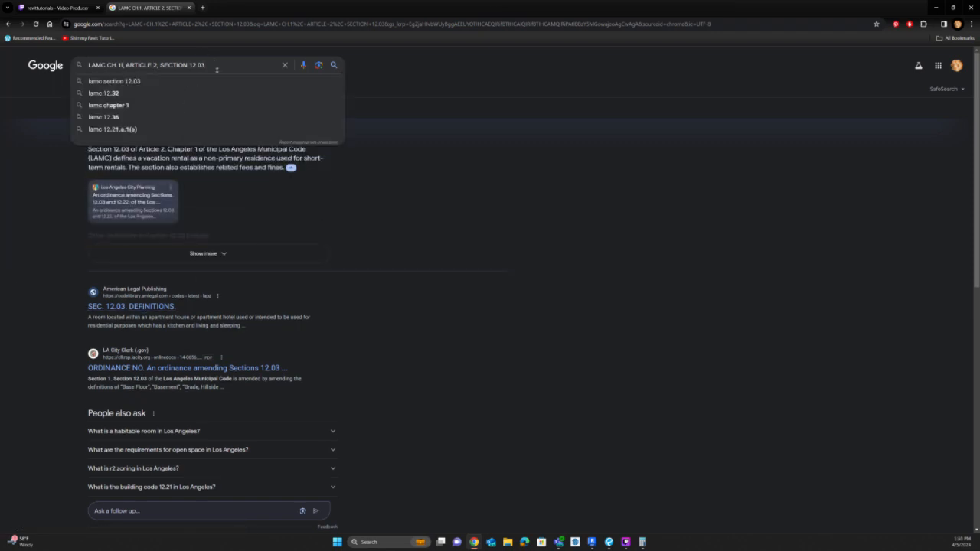
key(BackSpace)
key(BackSpace)
key(BackSpace)
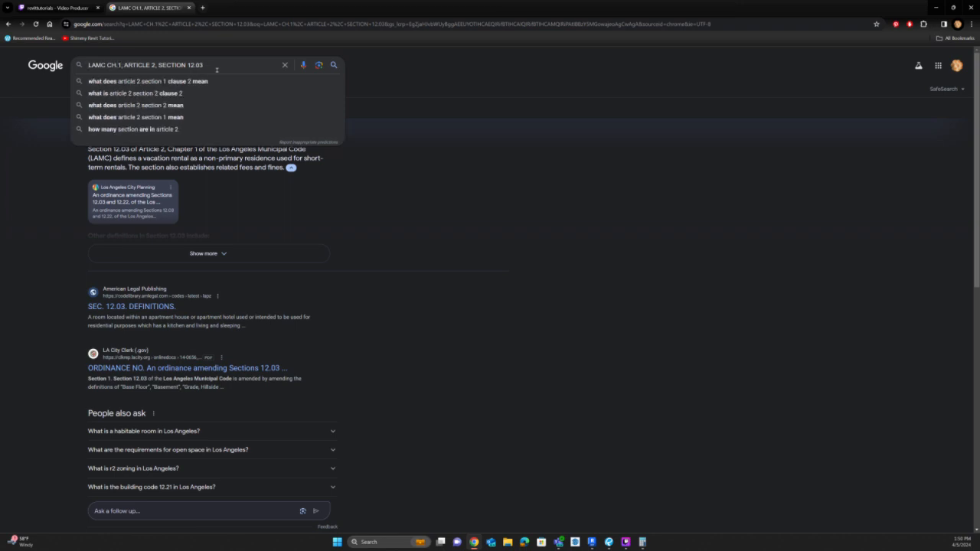
Expand the search query to ask whether the Section 12.03 zoning area includes interior stairways that are separate from the units.
key(Home)
text(IN)
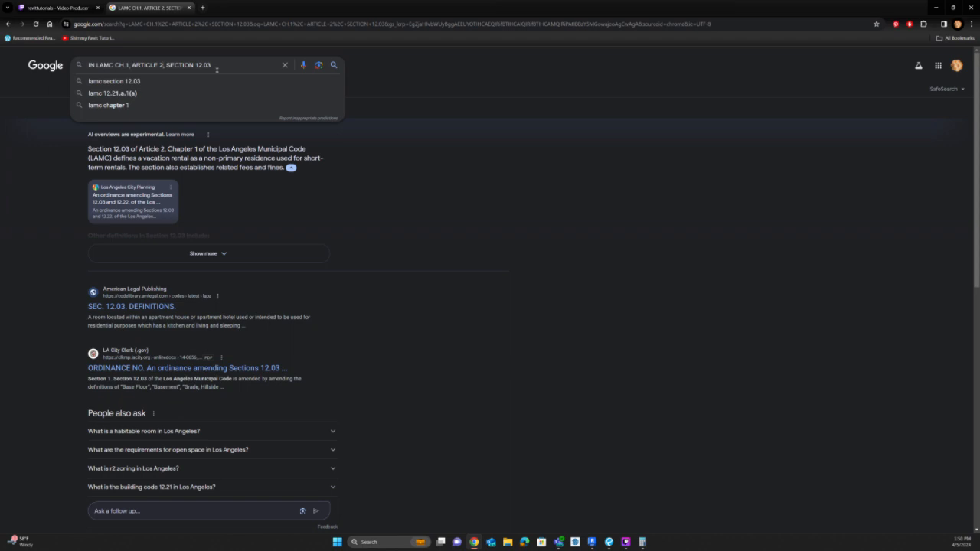
click(217, 65)
text(DOES THE ZONI)
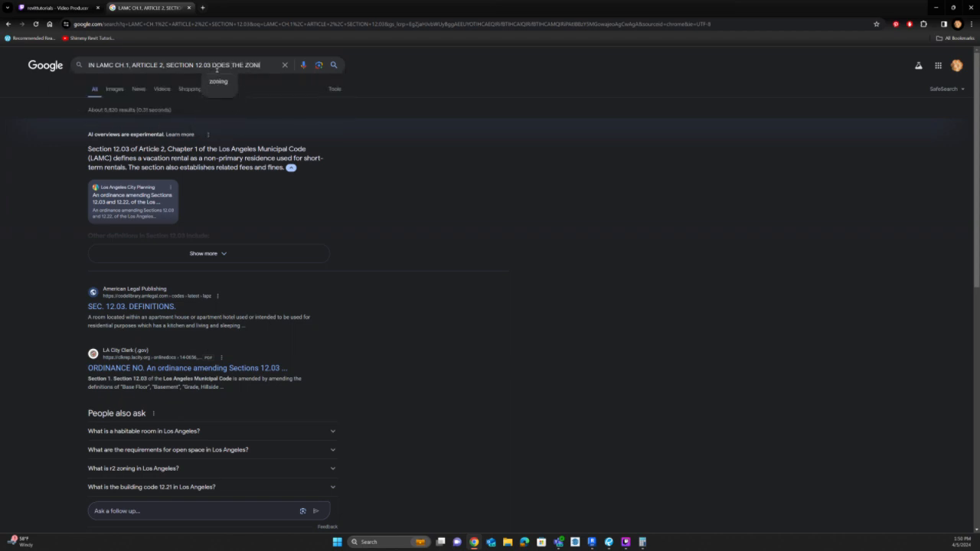
text(NG AREA INCLUDE )
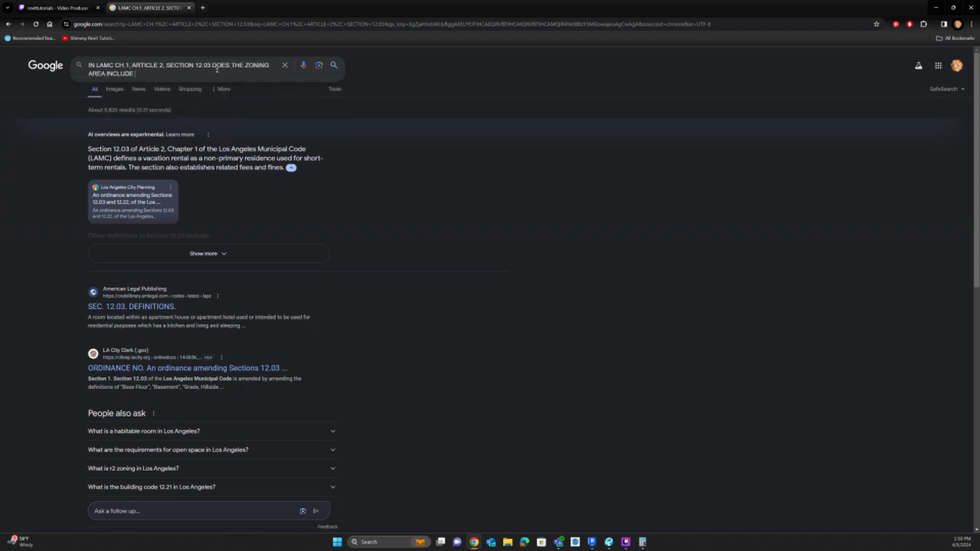
text(INTERIOR STAIRWAYS THAT ARE EXTE)
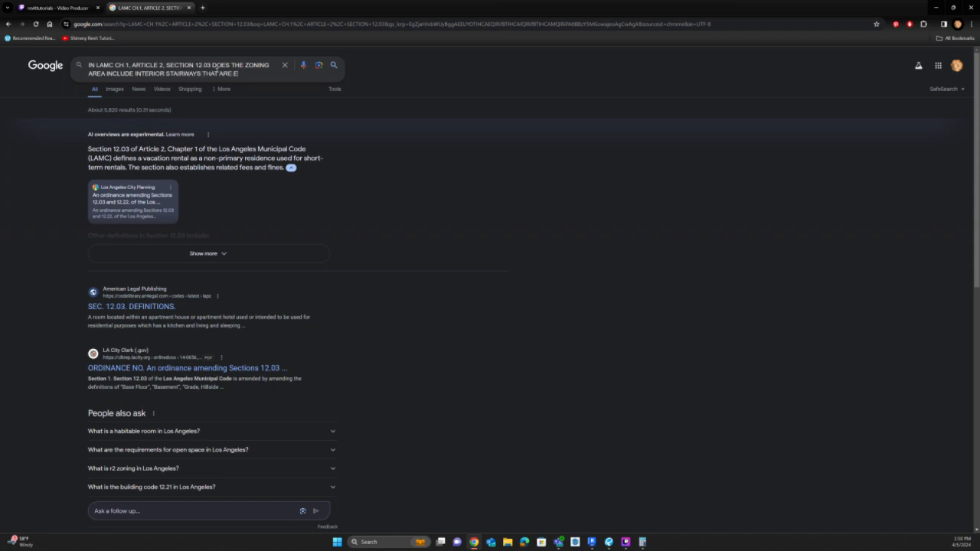
key(BackSpace)
key(BackSpace)
key(BackSpace)
key(BackSpace)
text(SEPARATE FROM)
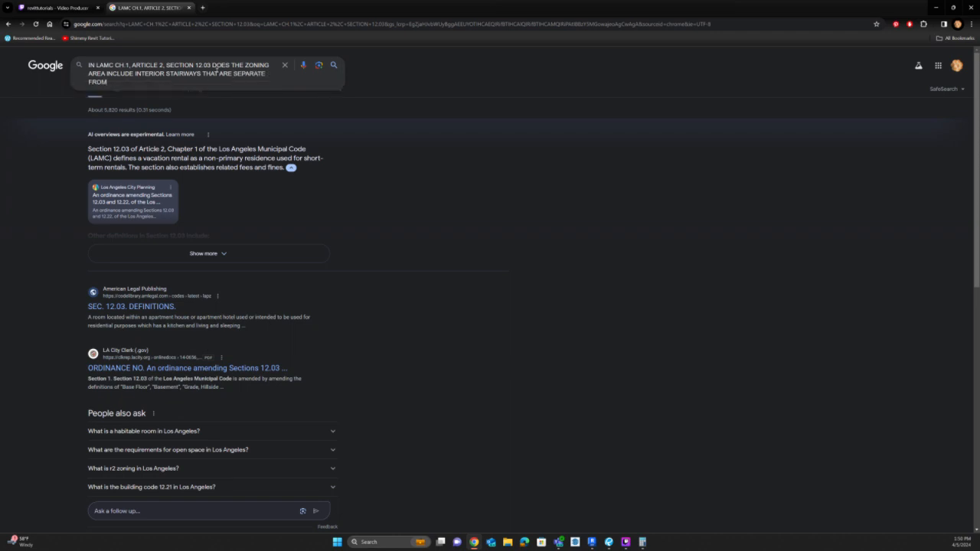
text( THE UNITS)
key(Return)
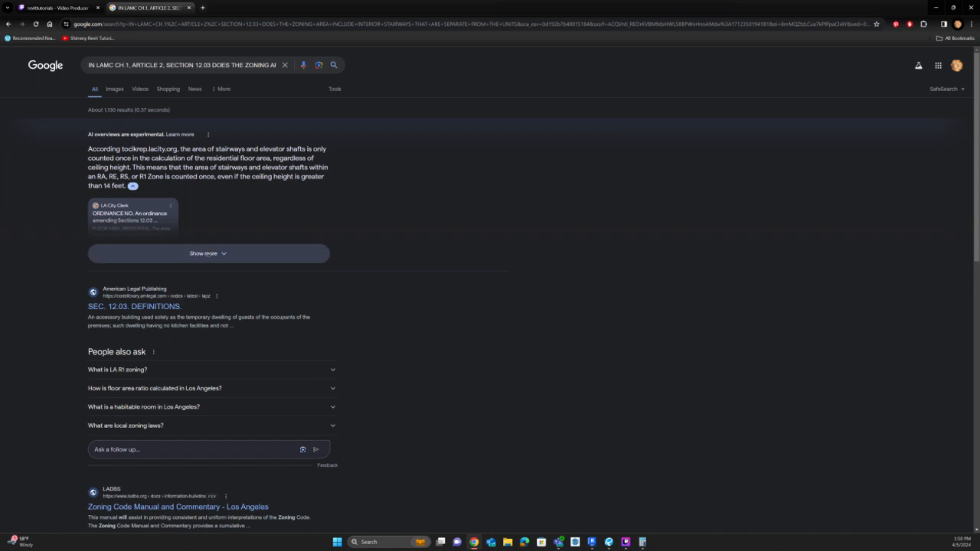
Expand the AI overview, open its LA City Clerk ordinance source, and look through the document's mentions of ZONING.
click(207, 252)
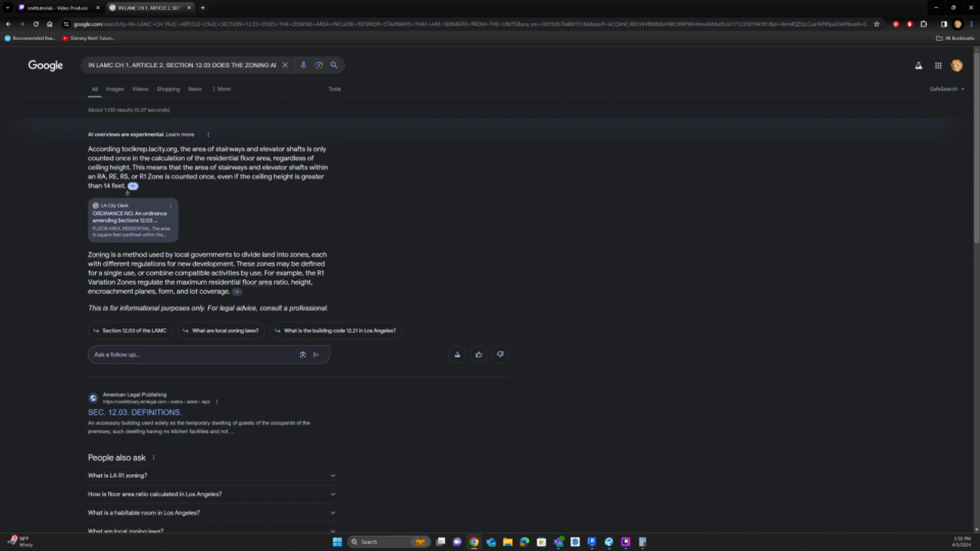
click(139, 222)
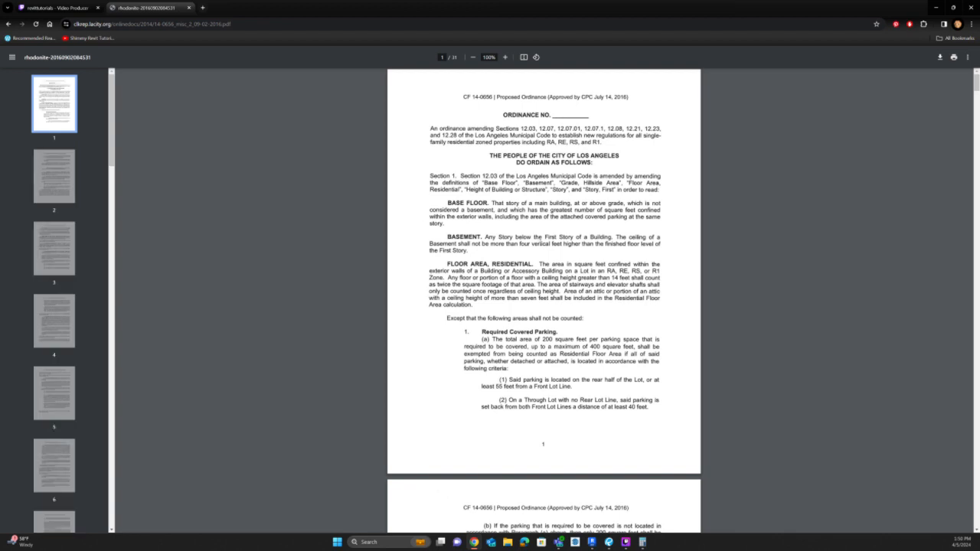
key(ctrl+f)
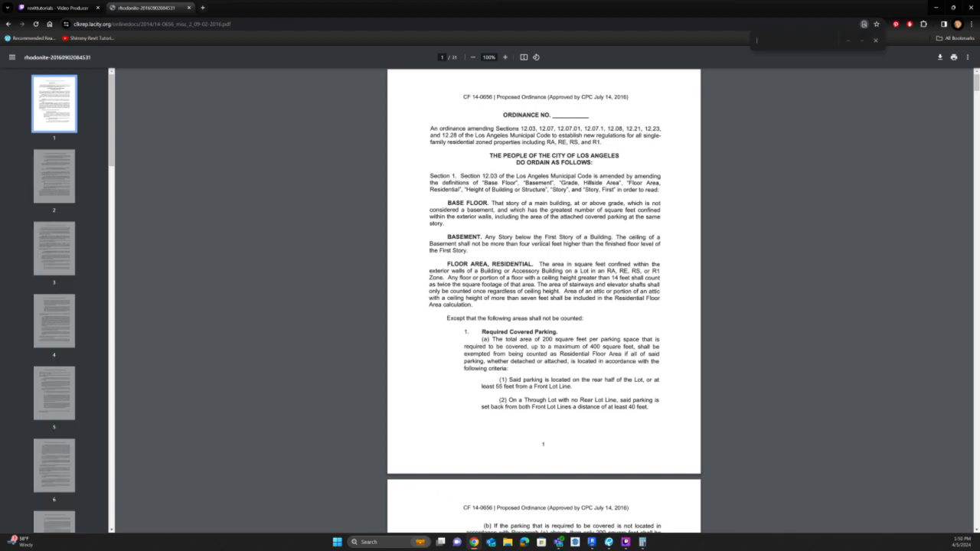
text(ZONING)
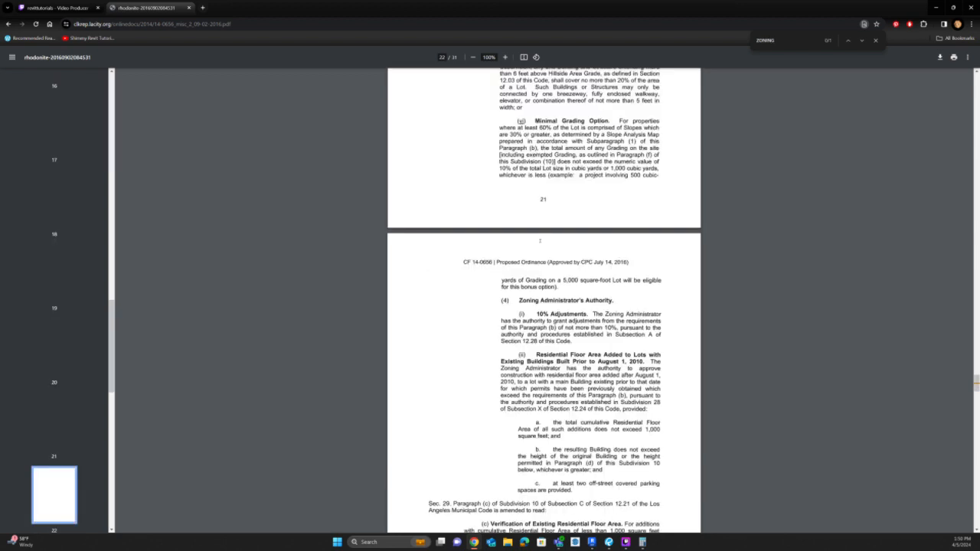
key(Return)
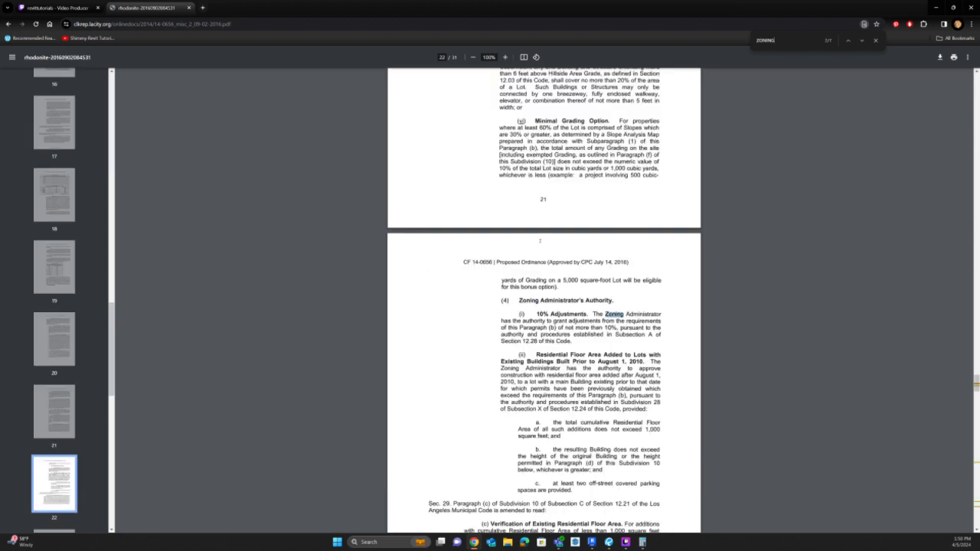
key(Return)
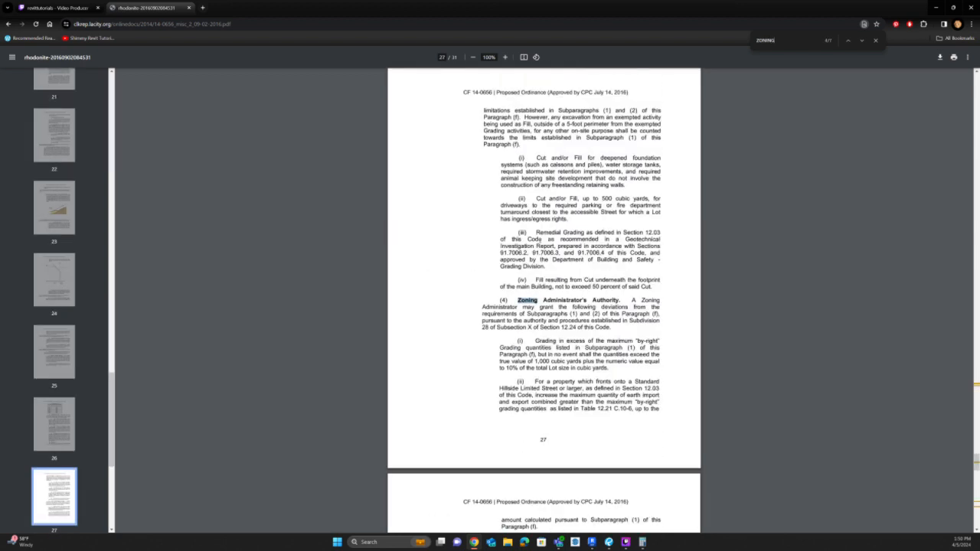
key(Return)
key(Return)
key(Return)
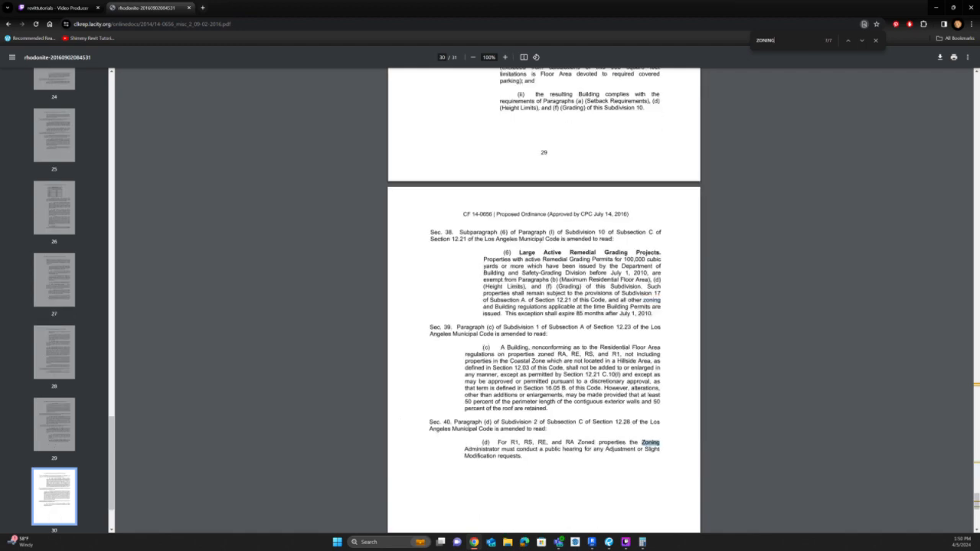
key(Return)
Search the ordinance for FLOOR AREA and go through the occurrences on its first pages.
key(ctrl+a)
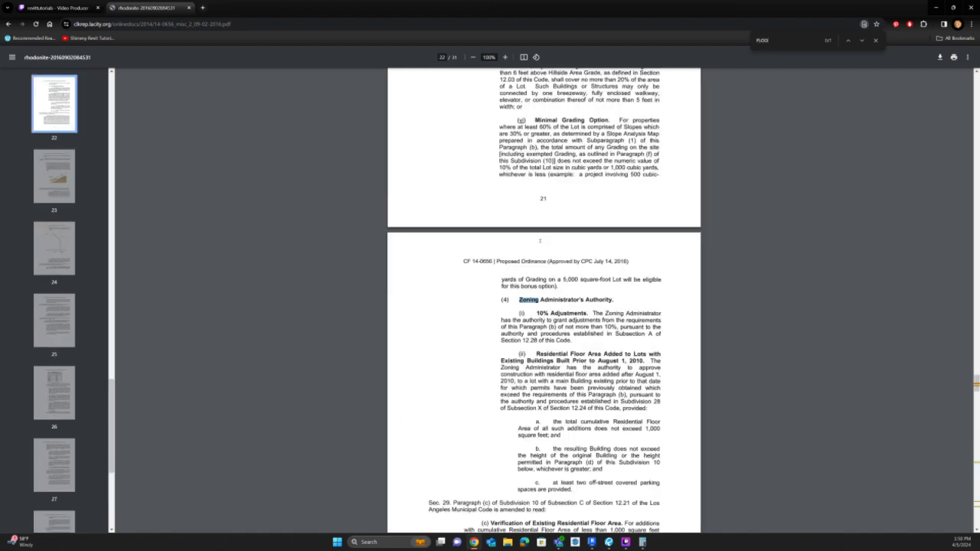
text(FLOOR)
key(Return)
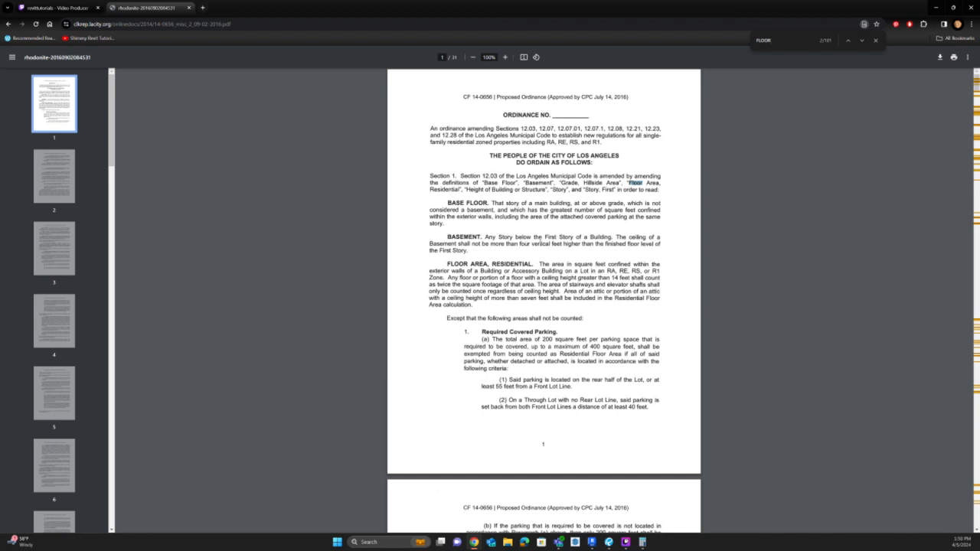
text(AREA)
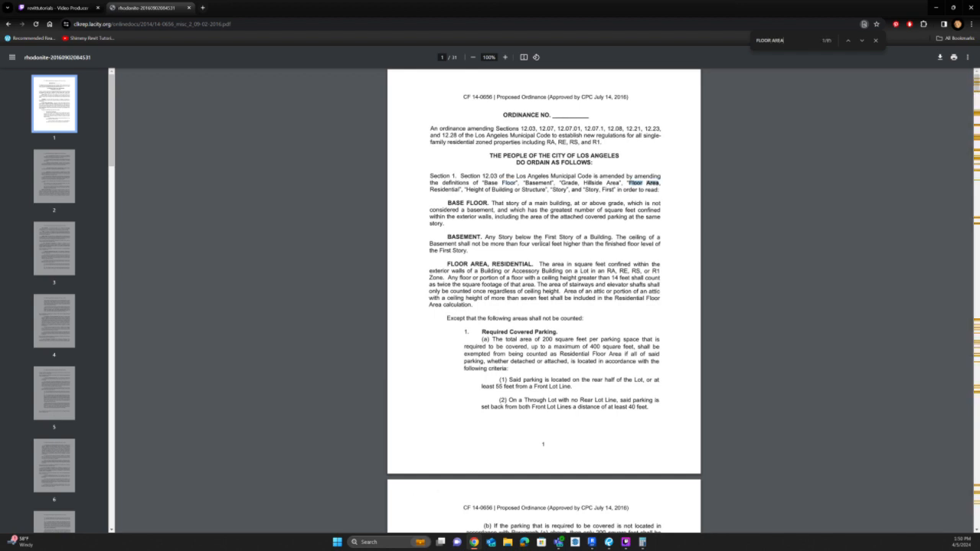
key(Return)
key(Return)
key(Return)
key(Return)
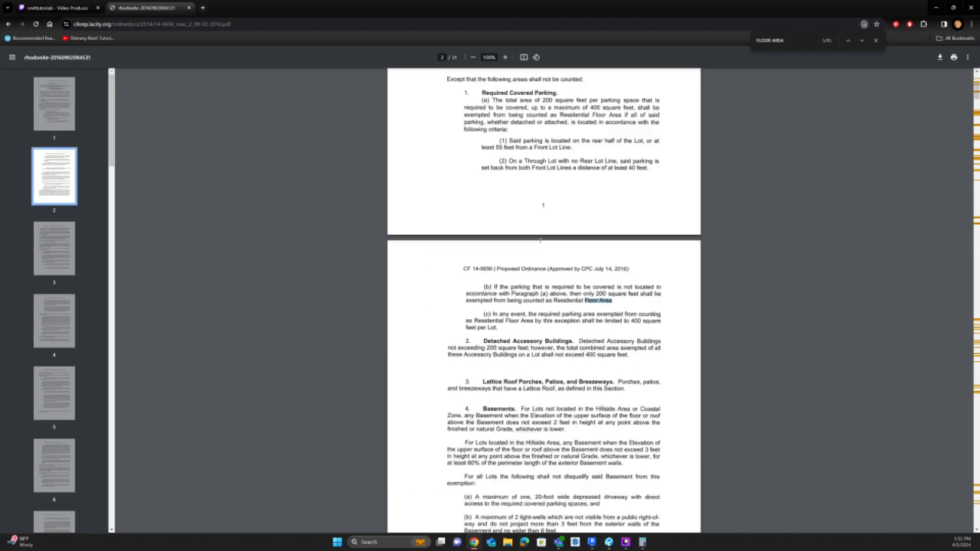
key(Return)
key(Return)
key(Return)
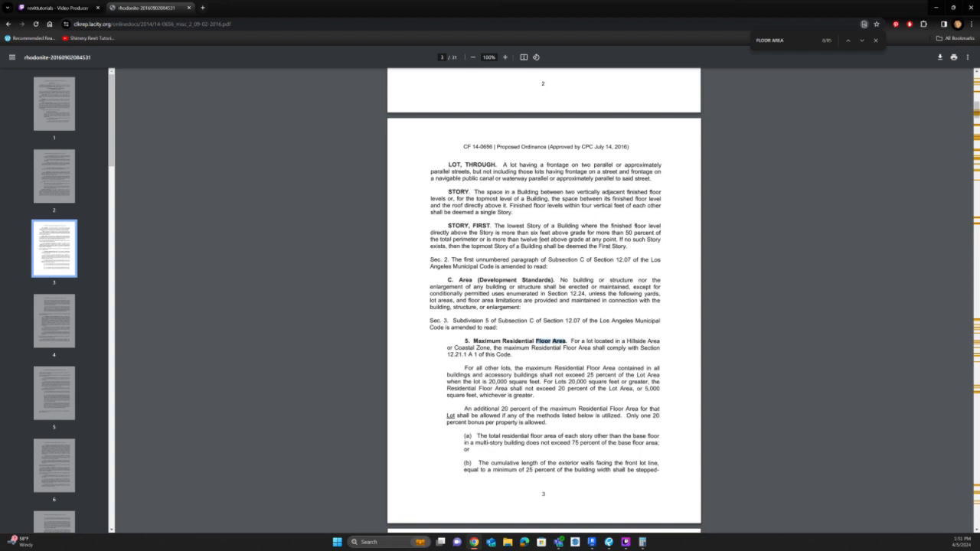
key(Return)
key(Return)
key(Return)
key(Return)
key(Return)
key(Return)
key(Return)
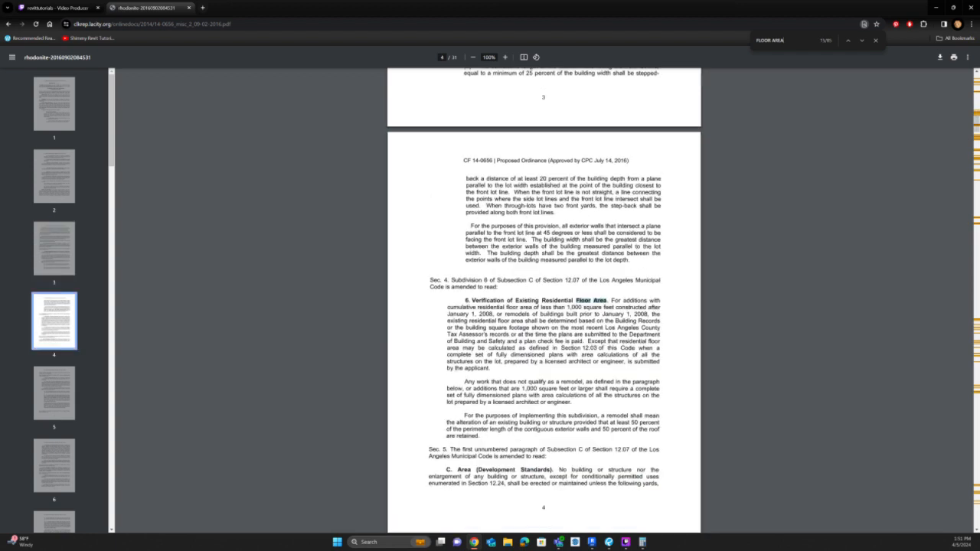
key(Return)
key(Return)
key(Return)
key(Return)
key(Return)
key(Return)
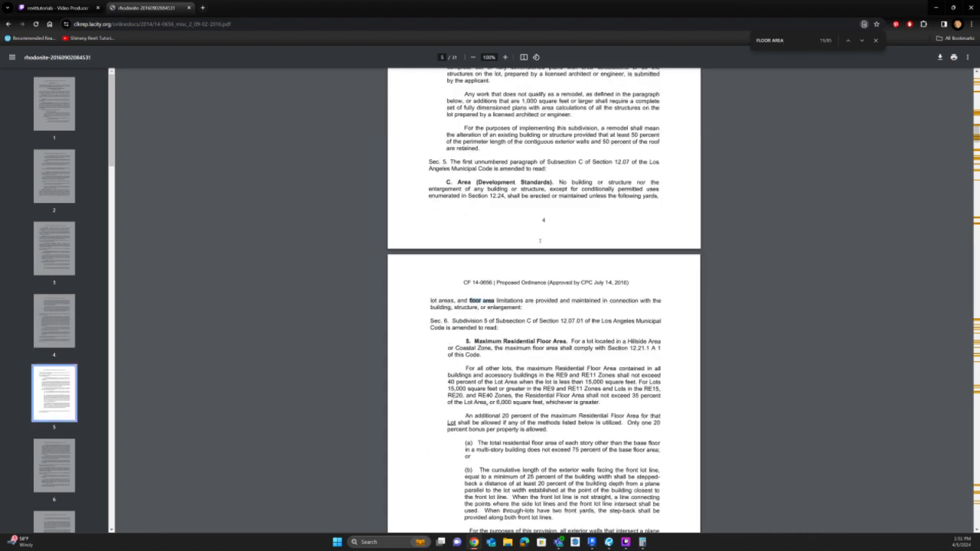
key(Return)
Search the ordinance for STAIR and examine the stairway sentence in the Floor Area, Residential definition.
key(ctrl+a)
text(STAIR)
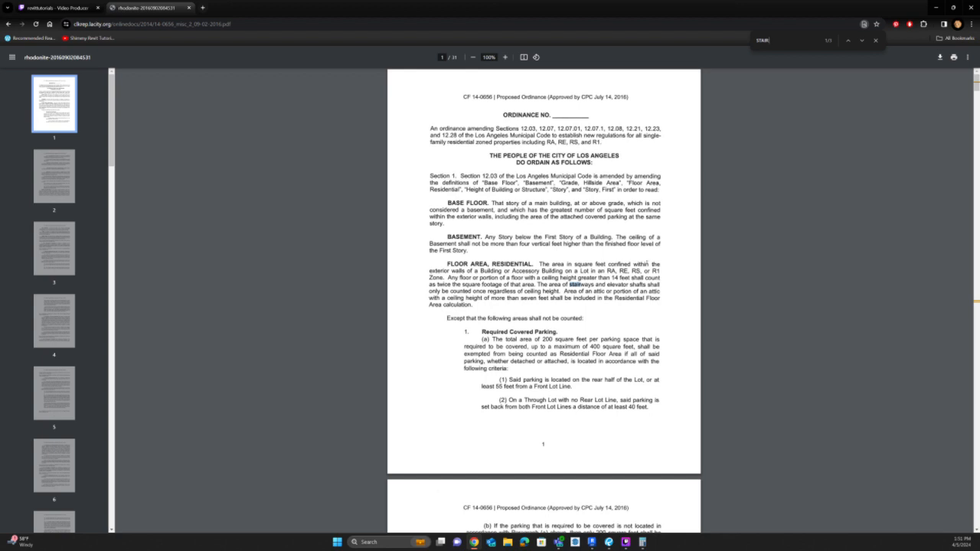
drag(607, 271, 428, 270)
drag(539, 285, 562, 291)
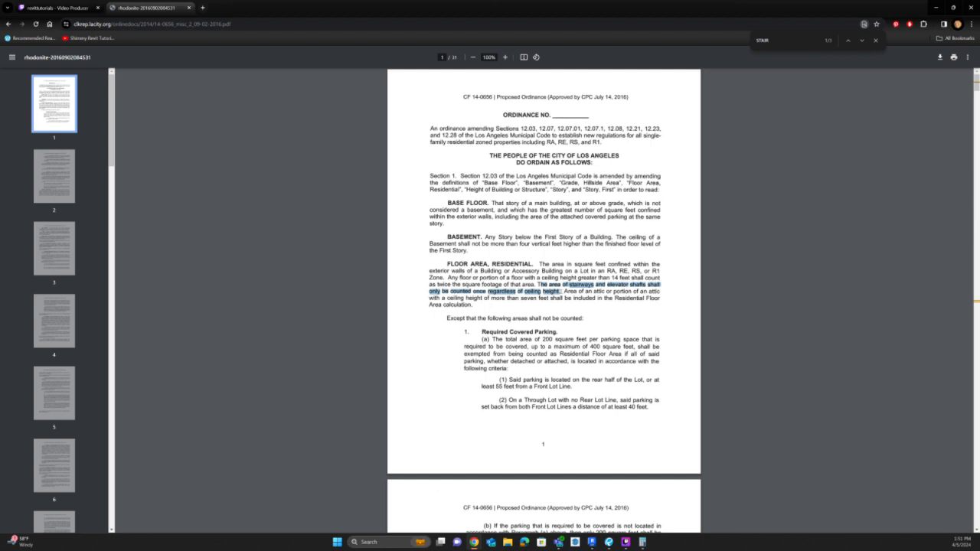
drag(526, 154, 604, 289)
click(604, 288)
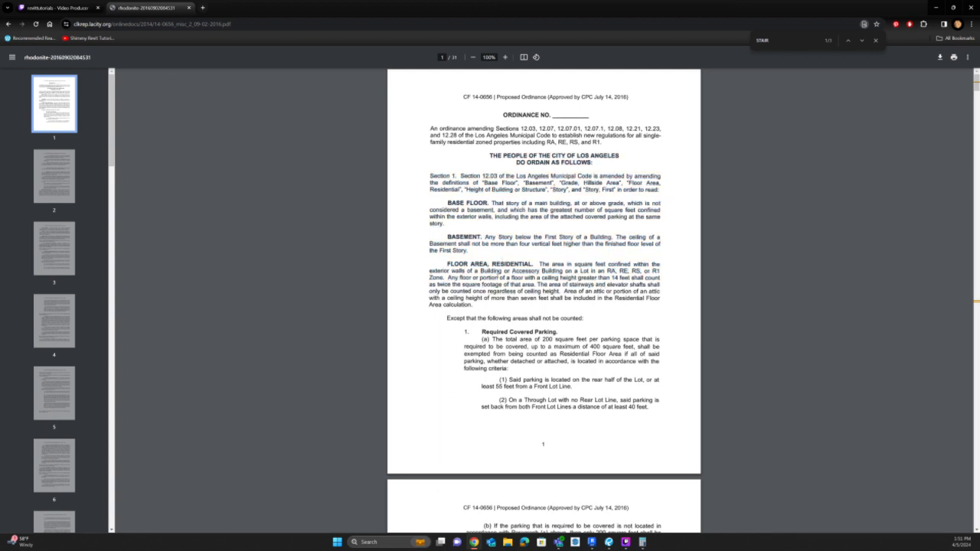
Search Google for UPCODES ZONING FLOOR AREA STAIRWAY.
click(244, 20)
text(UPCODES)
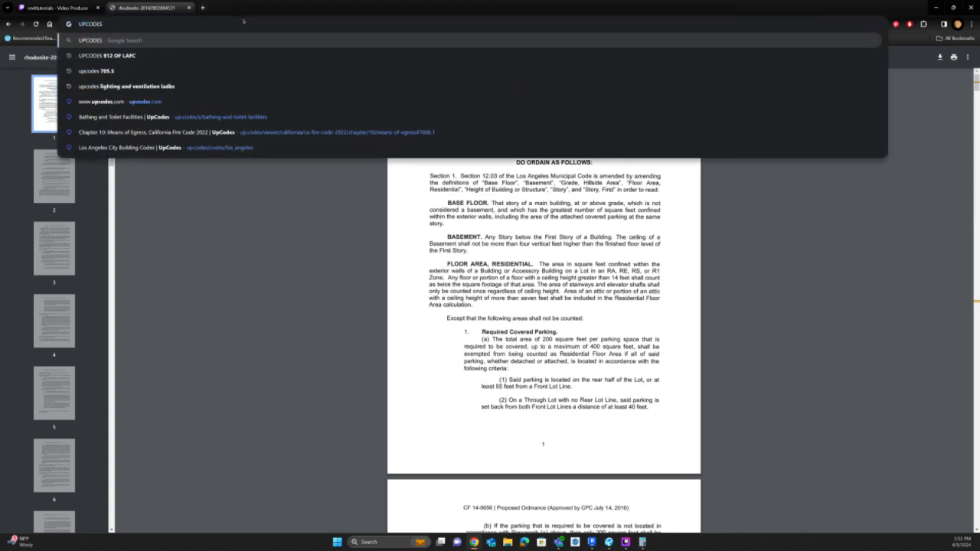
text( ZONIN)
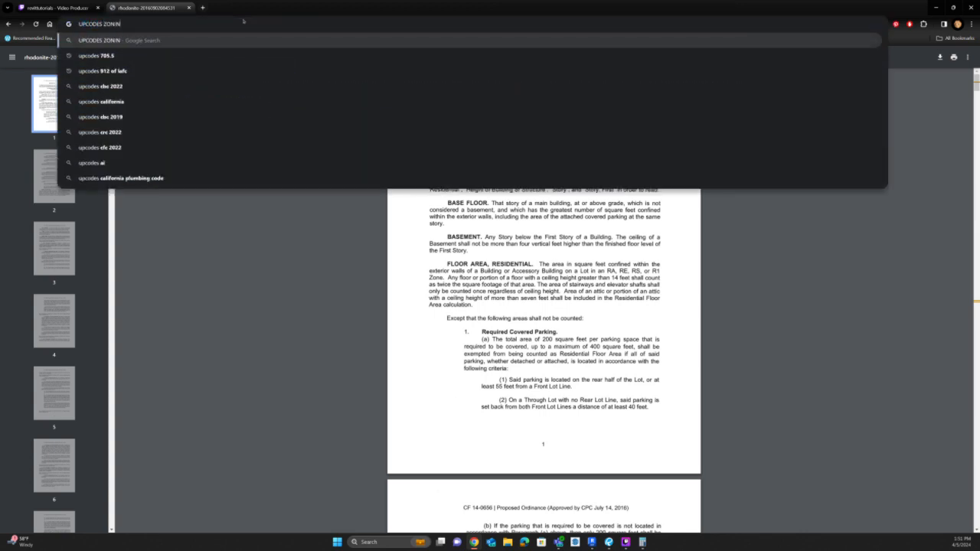
text(G FLOOR AREA STAIRWAY)
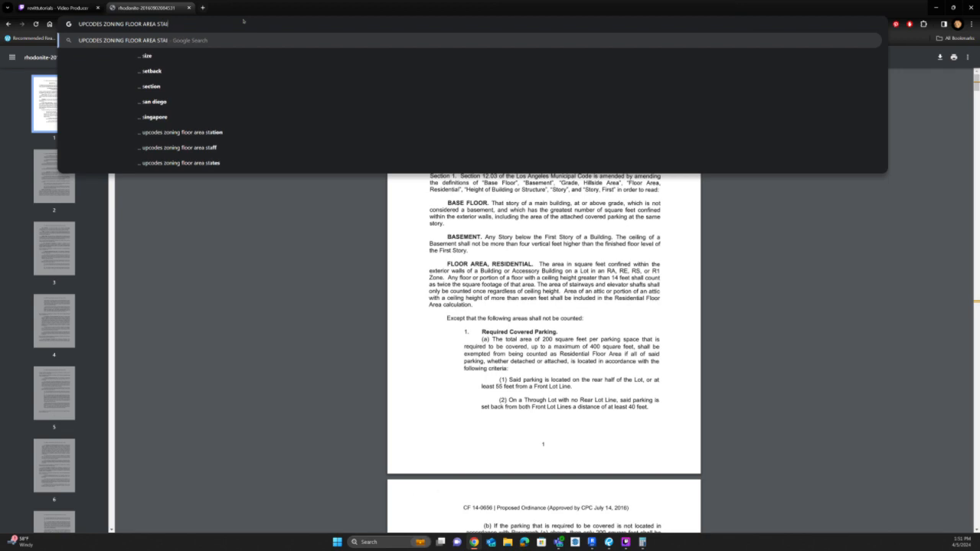
key(Return)
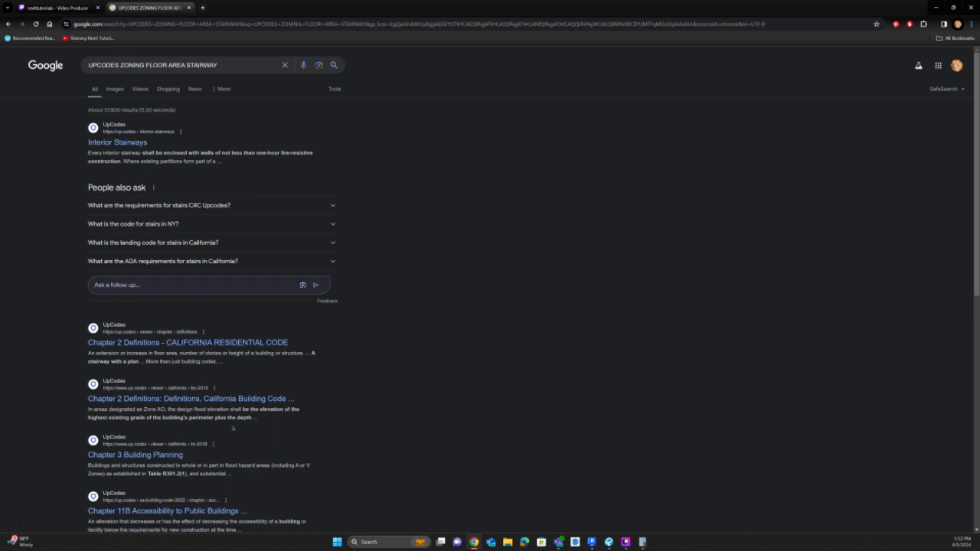
Copy the citation LAMC CH.1, ARTICLE 2, SECTION 12.03 from the G1.02 zoning note and open that code section on the web.
scroll(233, 426, down, 2)
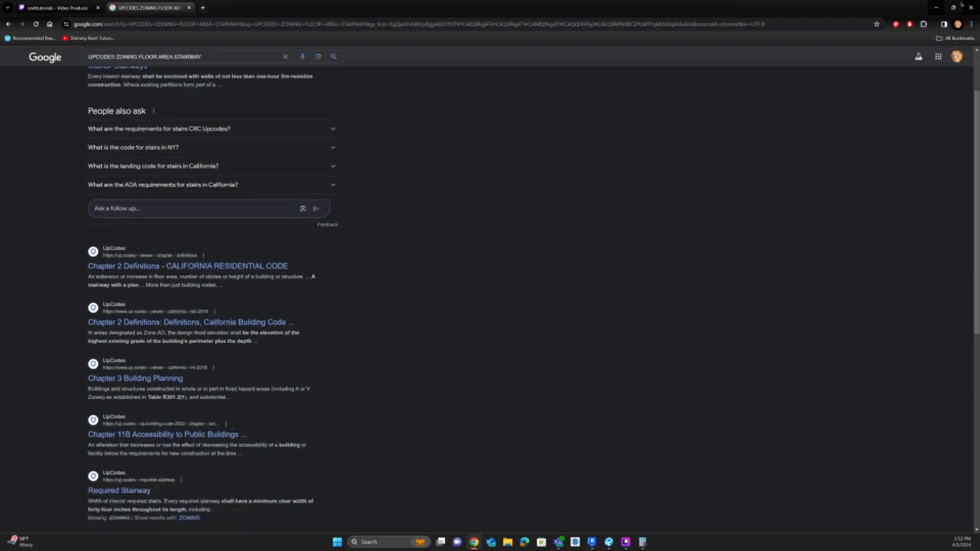
click(937, 6)
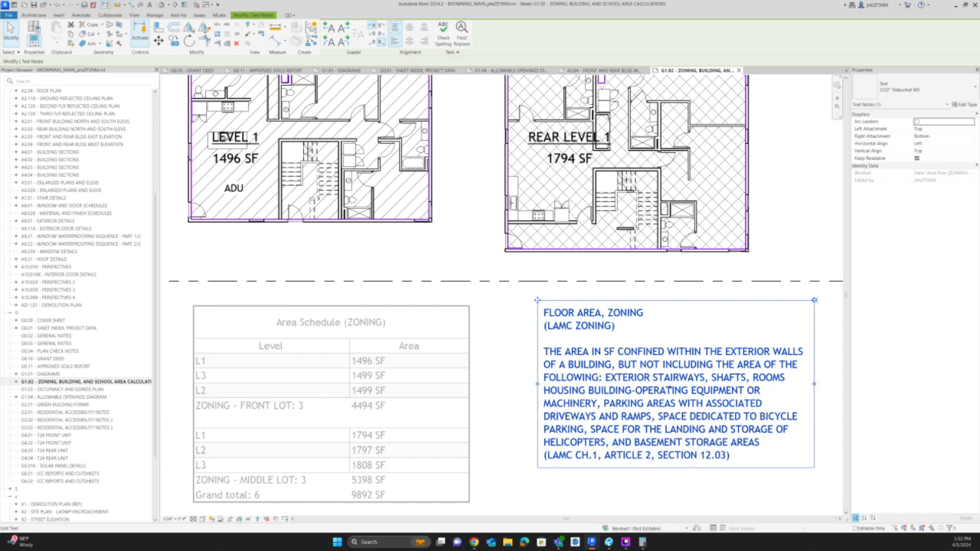
double_click(677, 455)
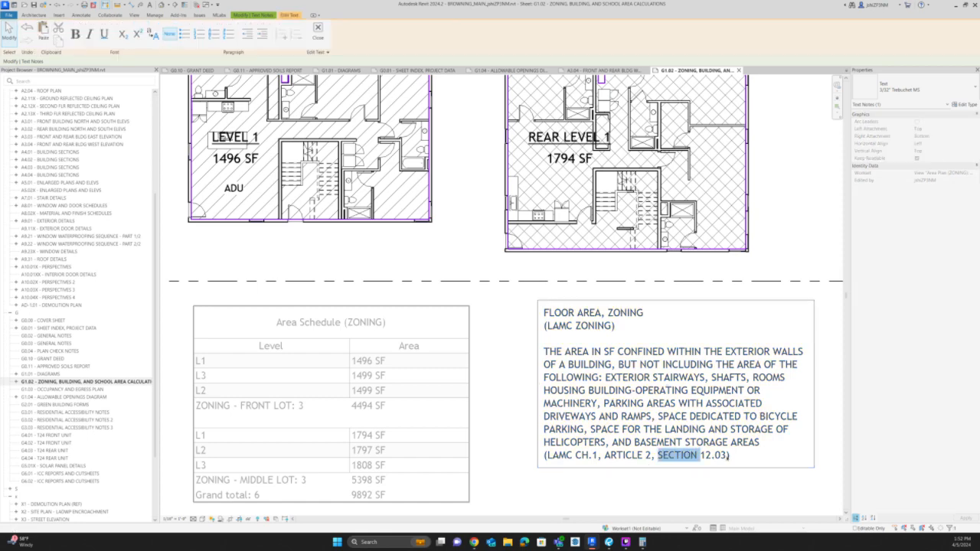
drag(726, 455, 543, 455)
key(ctrl+c)
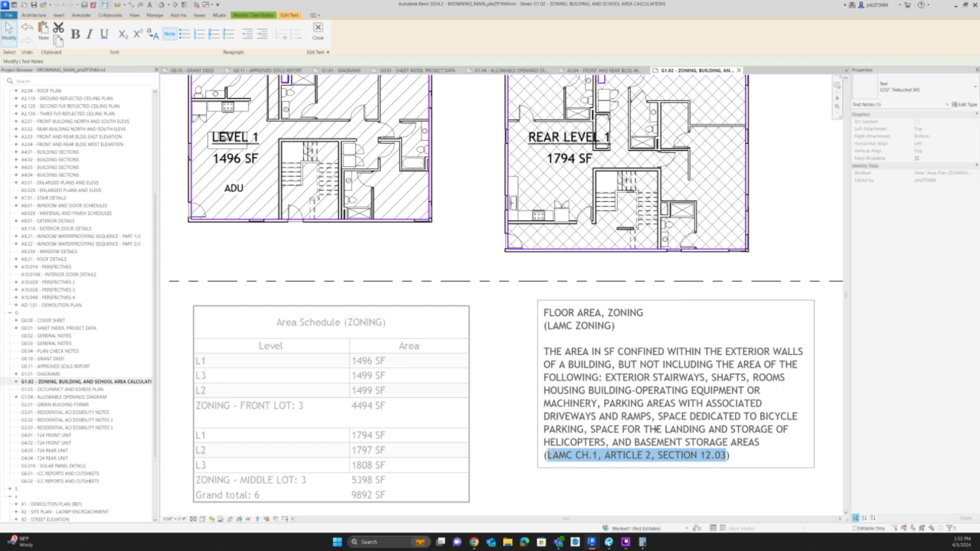
click(474, 542)
click(263, 24)
key(ctrl+v)
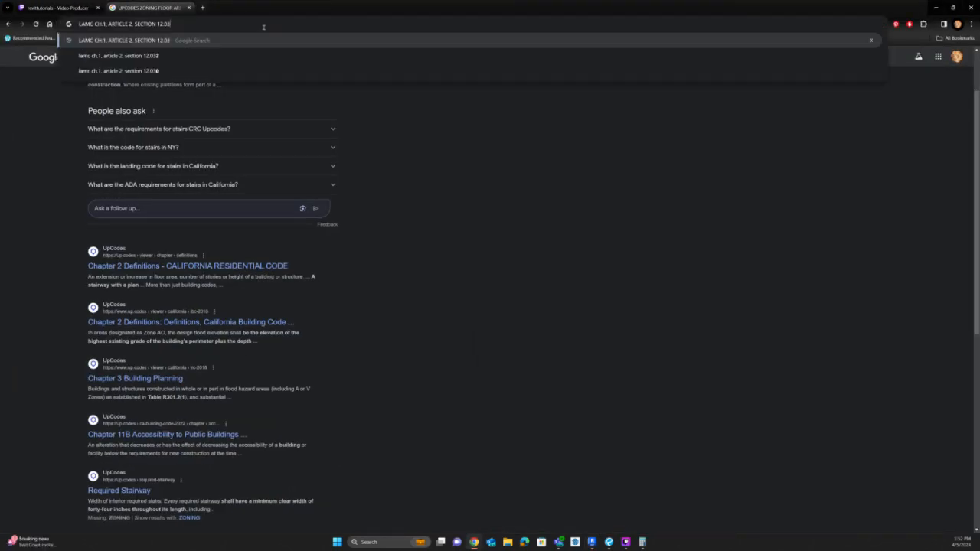
key(Return)
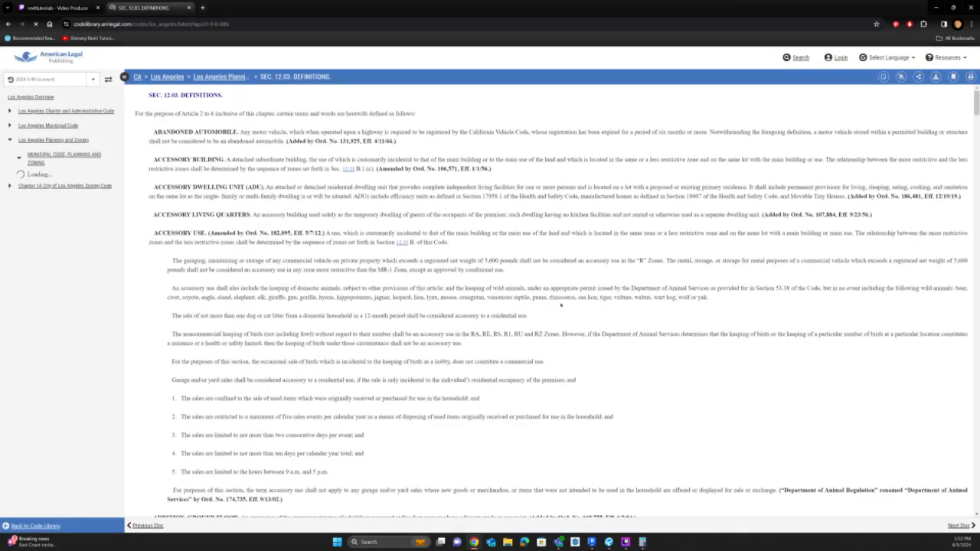
Browse the Section 12.03 definitions to locate the Floor Area entries.
scroll(561, 304, down, 15)
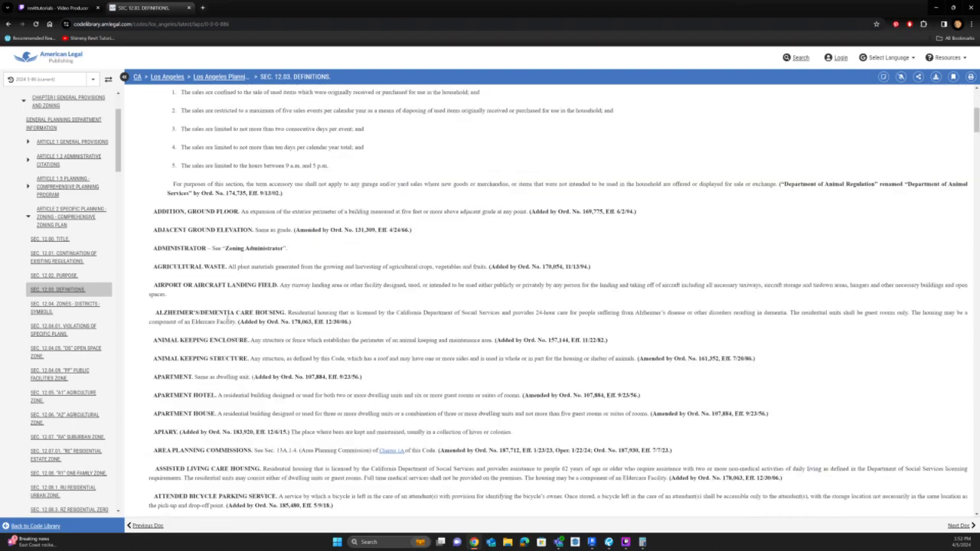
scroll(233, 319, down, 20)
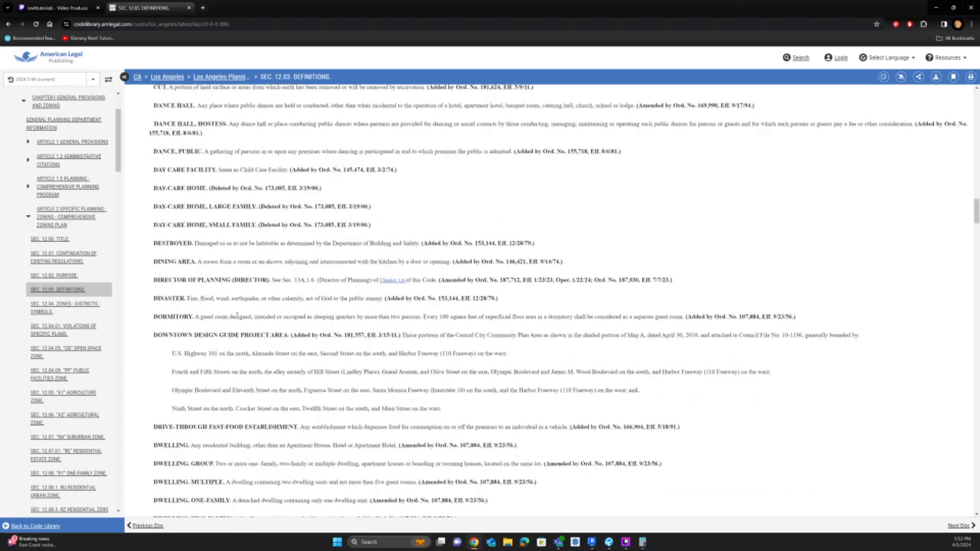
scroll(237, 315, down, 15)
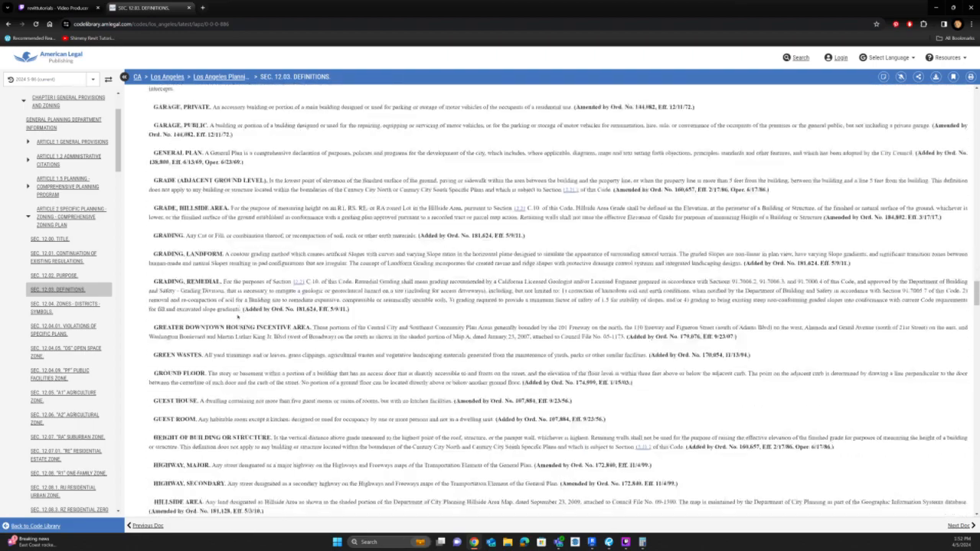
scroll(178, 227, up, 2)
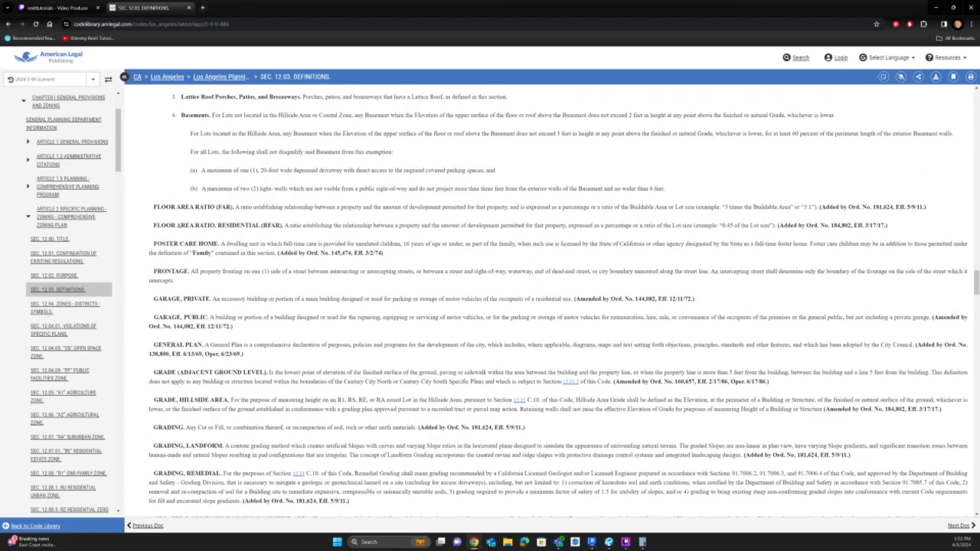
scroll(166, 243, up, 2)
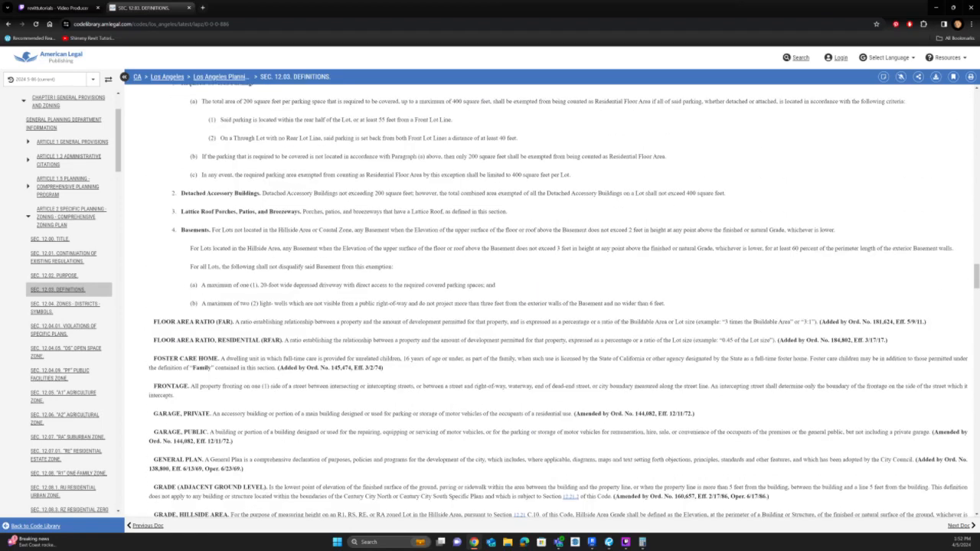
drag(156, 339, 354, 340)
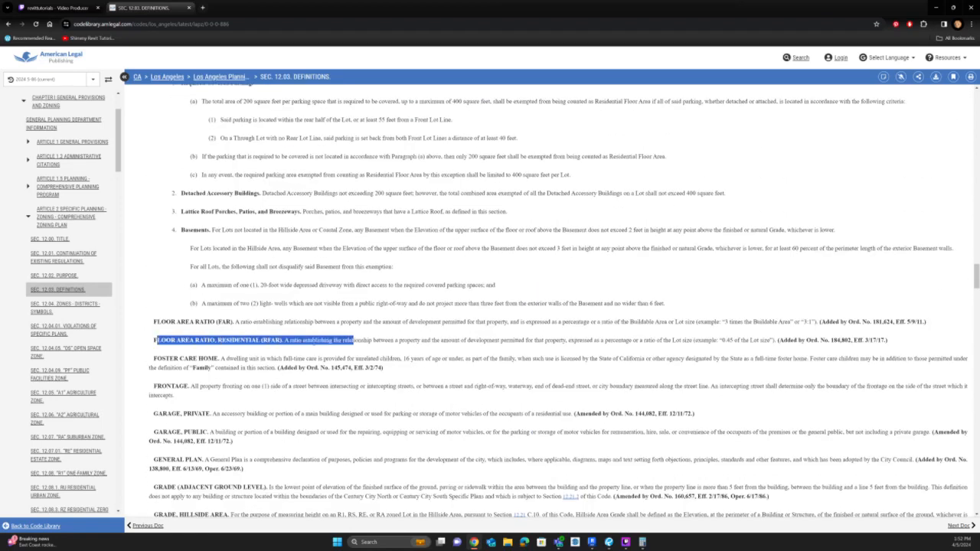
scroll(197, 283, up, 3)
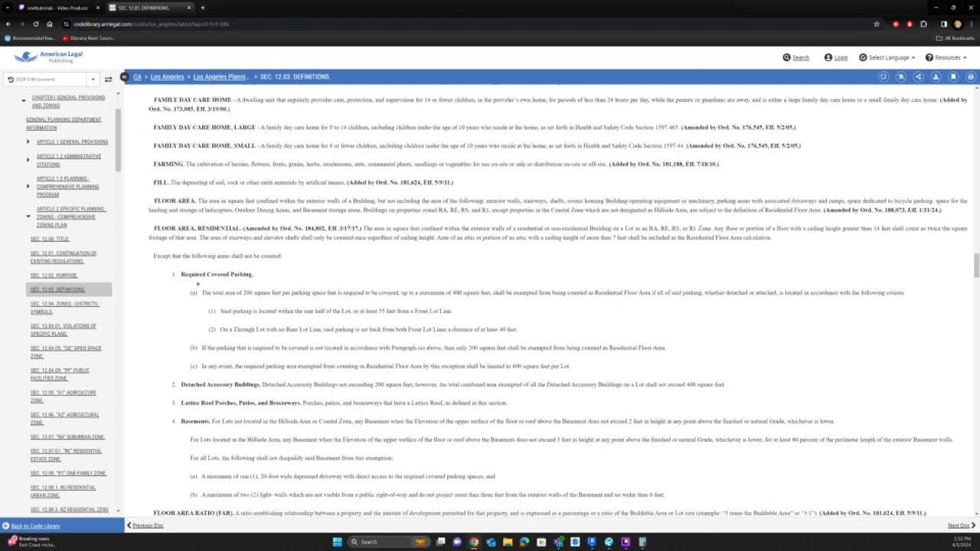
Examine the general FLOOR AREA definition, its listed exclusions including stairways, and its reference to the RA, RE, RS and R1 zones.
drag(162, 198, 540, 201)
click(258, 209)
drag(152, 199, 695, 207)
click(694, 207)
drag(152, 200, 859, 202)
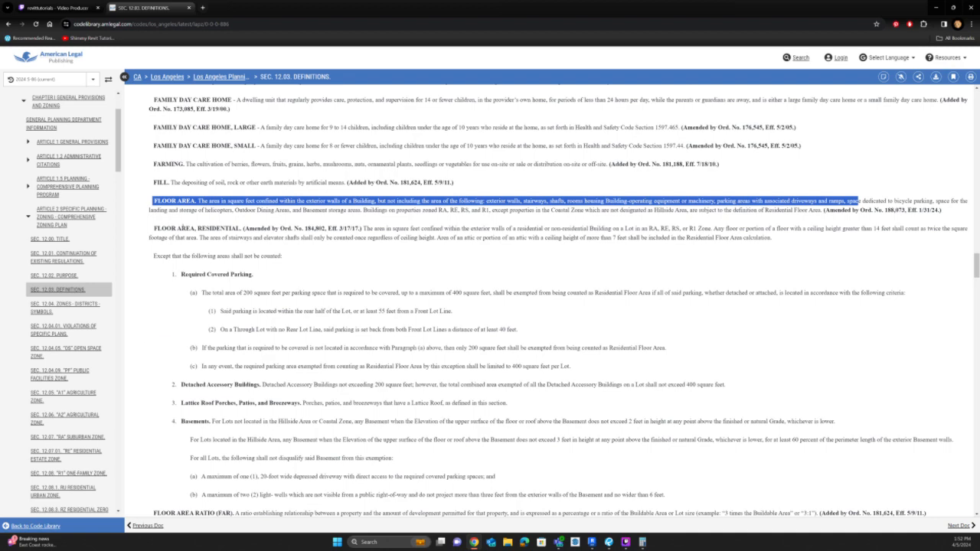
drag(155, 228, 220, 228)
drag(438, 209, 489, 209)
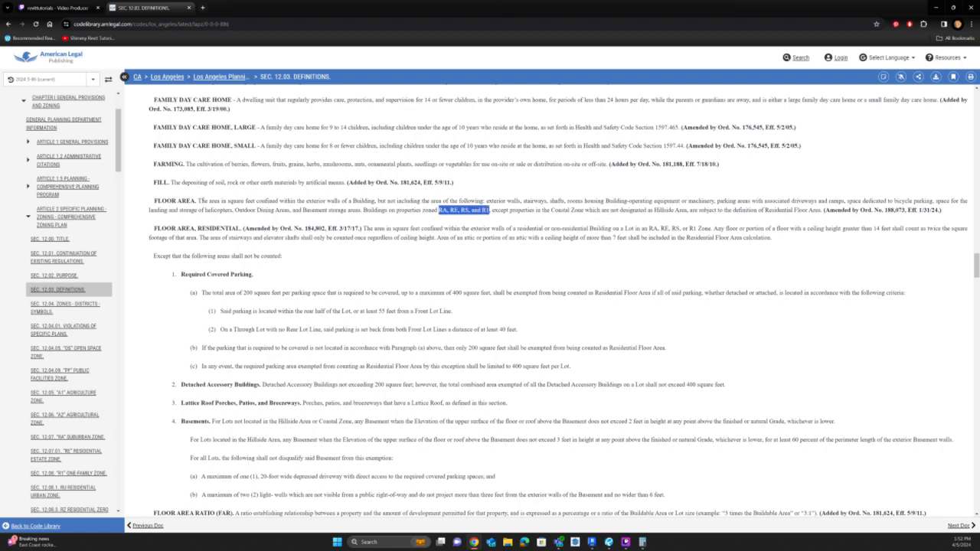
drag(199, 200, 357, 211)
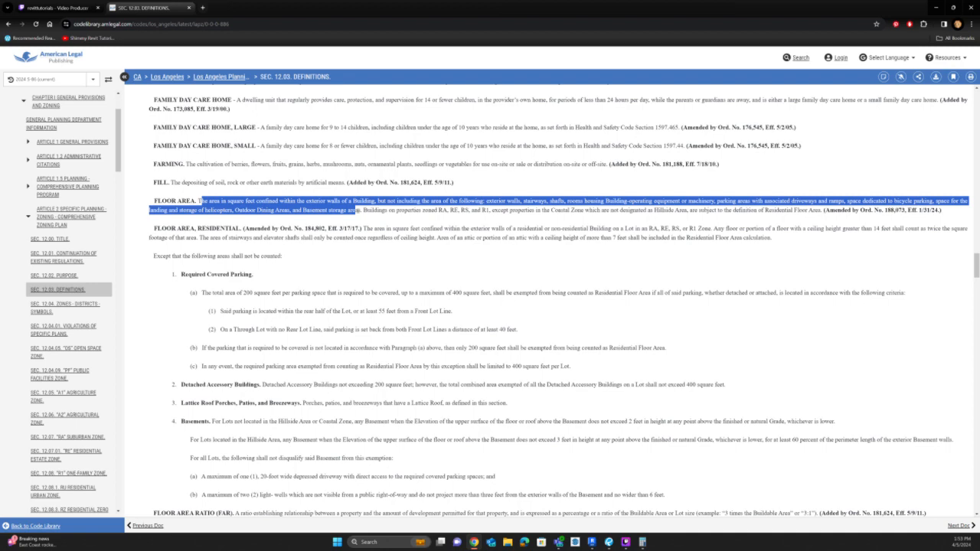
drag(355, 210, 358, 211)
triple_click(529, 200)
click(530, 201)
drag(492, 201, 552, 201)
Switch to Revit and insert WALLS, between EXTERIOR and STAIRWAYS in the zoning floor area note, checking it against the code definition.
key(alt+Tab)
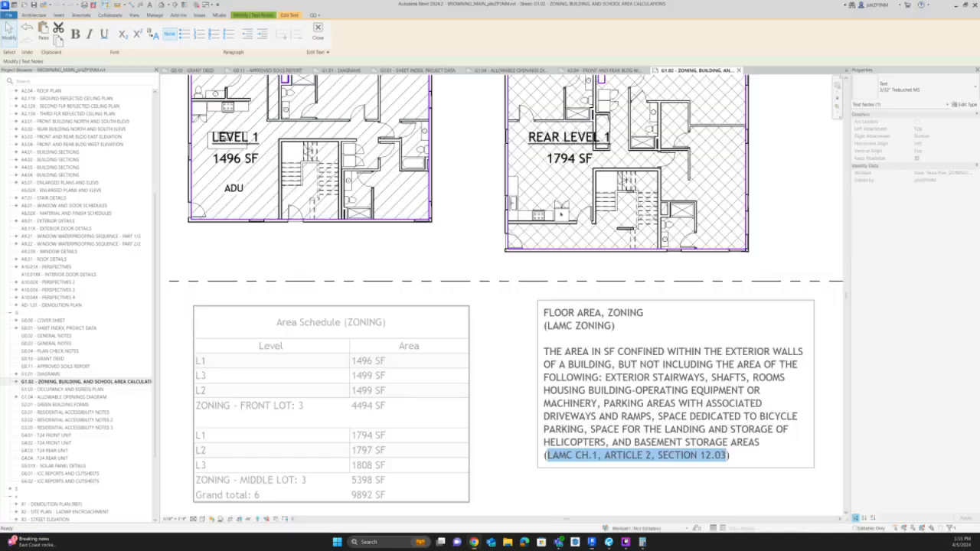
click(653, 378)
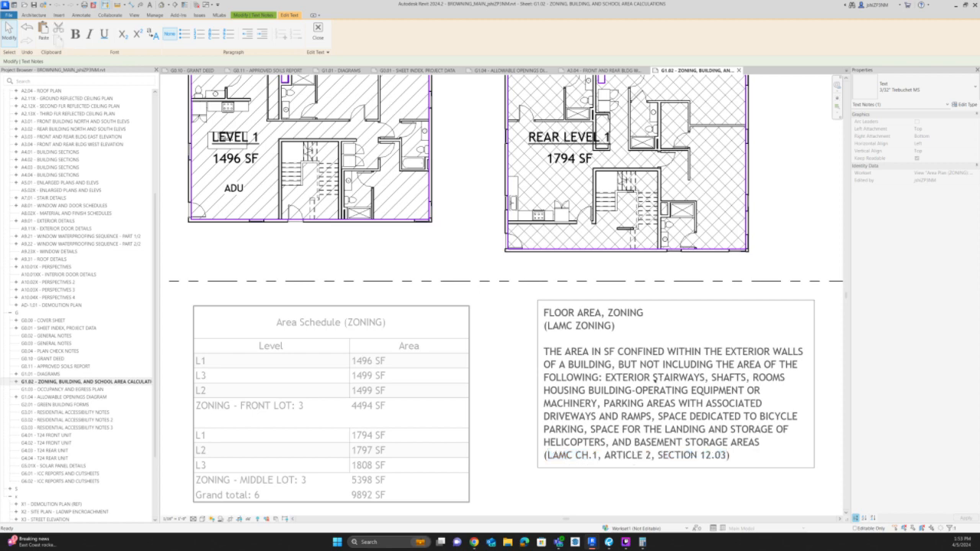
text(w)
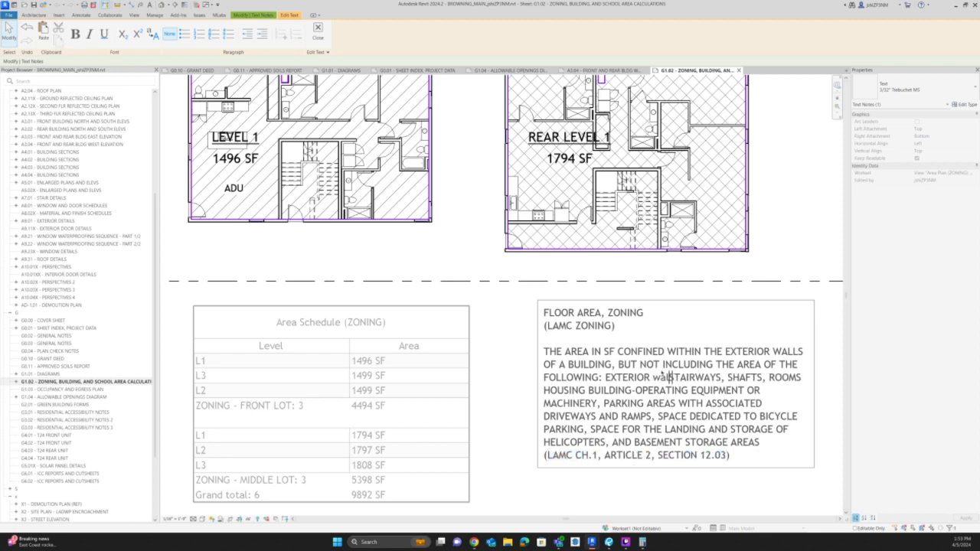
key(BackSpace)
text(WALLS,)
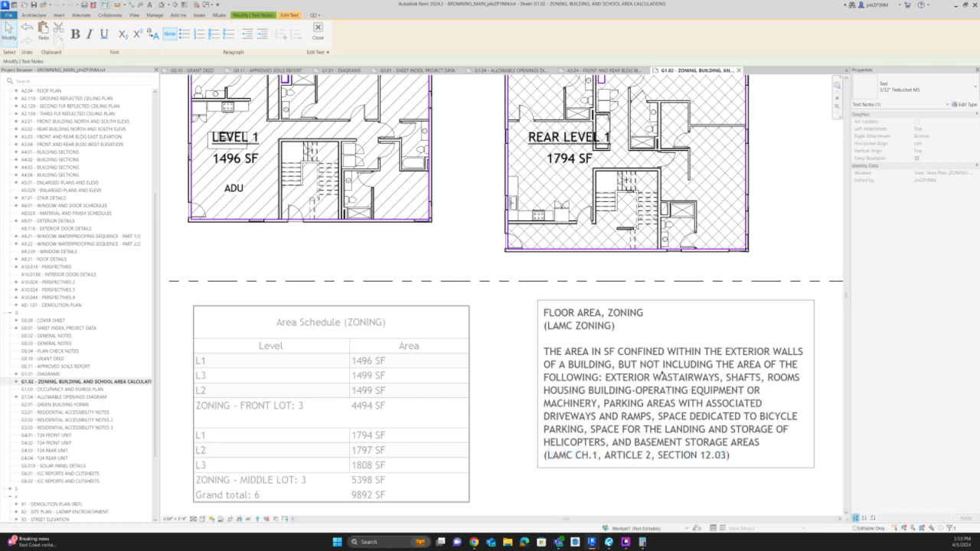
key(alt+Tab)
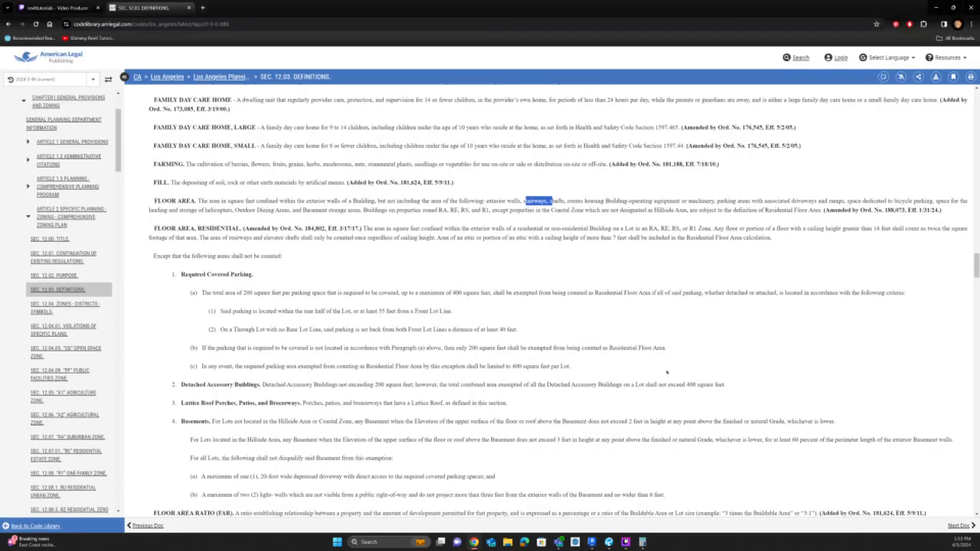
key(alt+Tab)
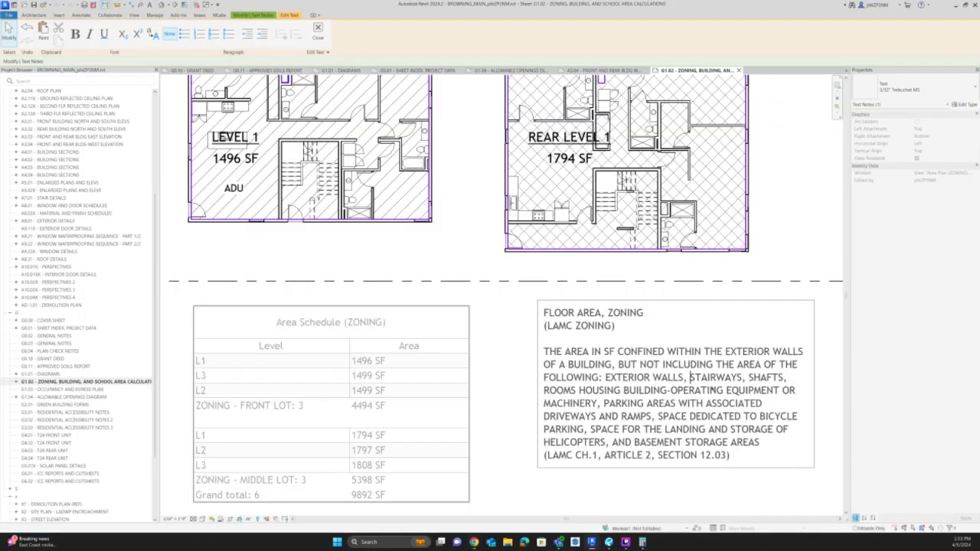
key(alt+Tab)
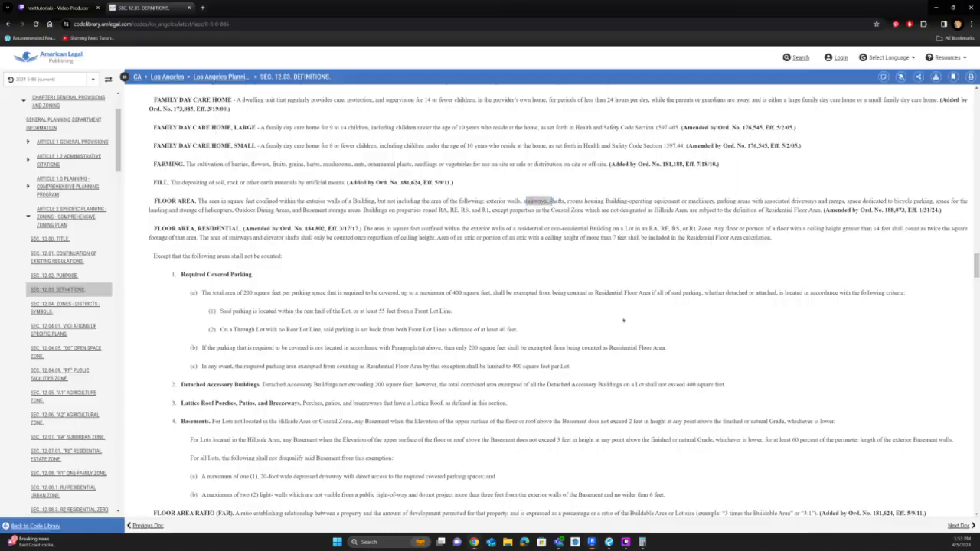
drag(678, 196, 747, 201)
click(526, 200)
key(alt+Tab)
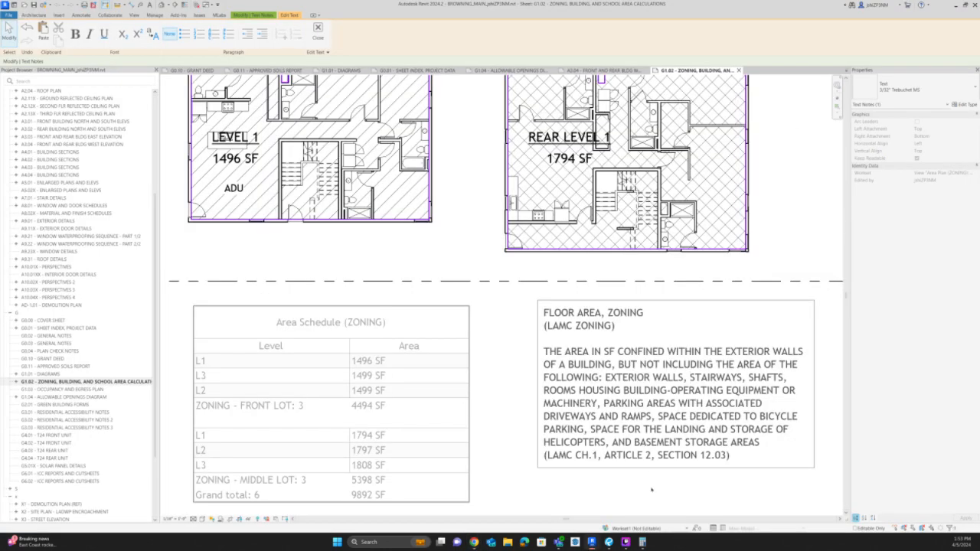
click(653, 490)
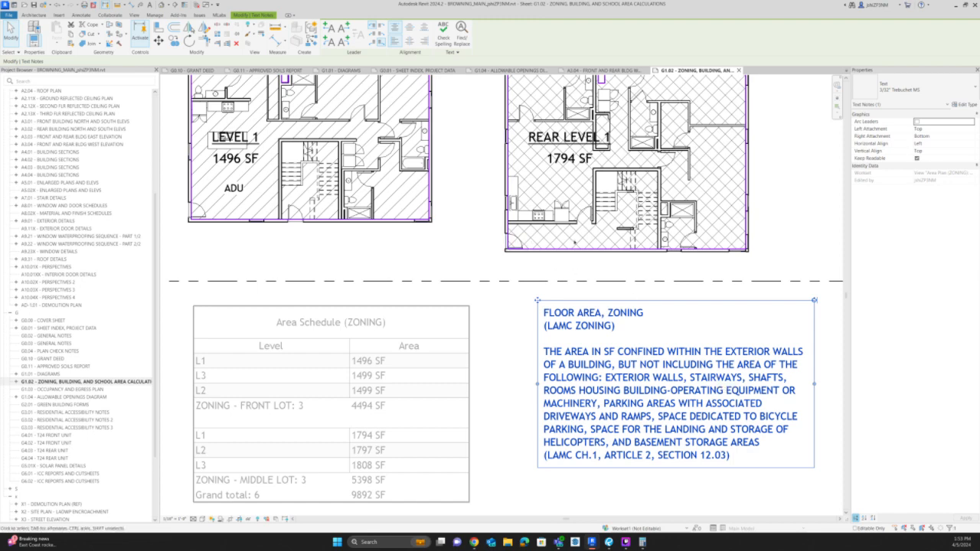
Return to the online code, look through the remaining Section 12.03 definitions, and search the page for STAIR.
key(alt+Tab)
scroll(431, 375, down, 12)
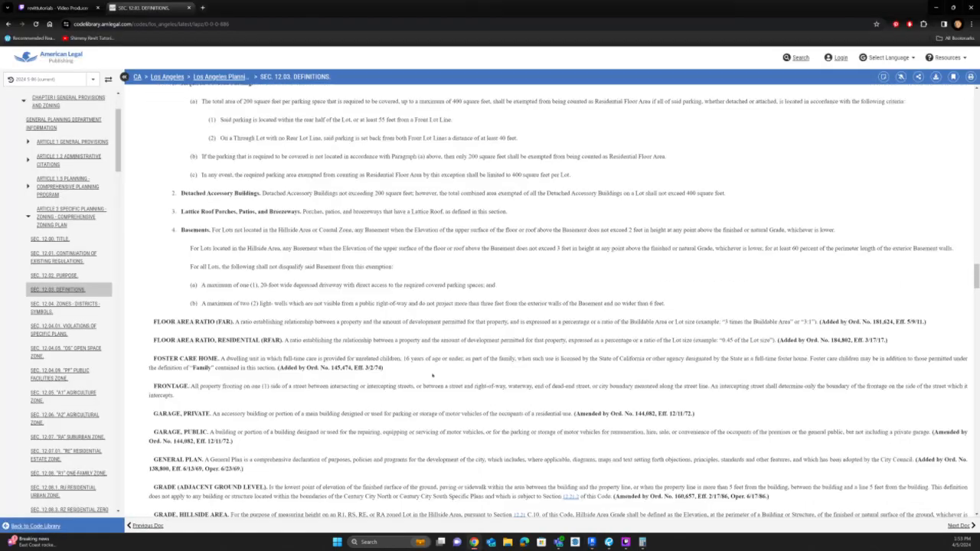
scroll(432, 379, down, 20)
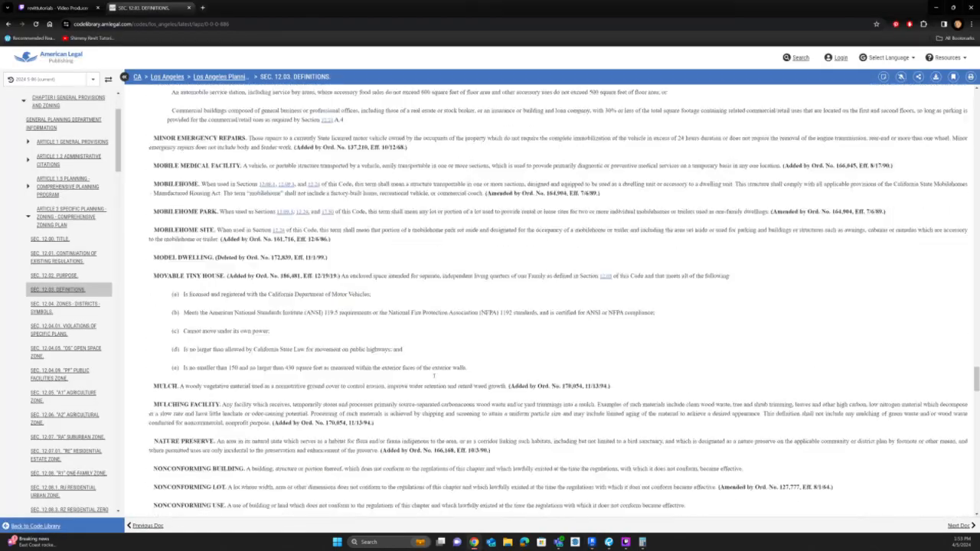
scroll(434, 375, down, 12)
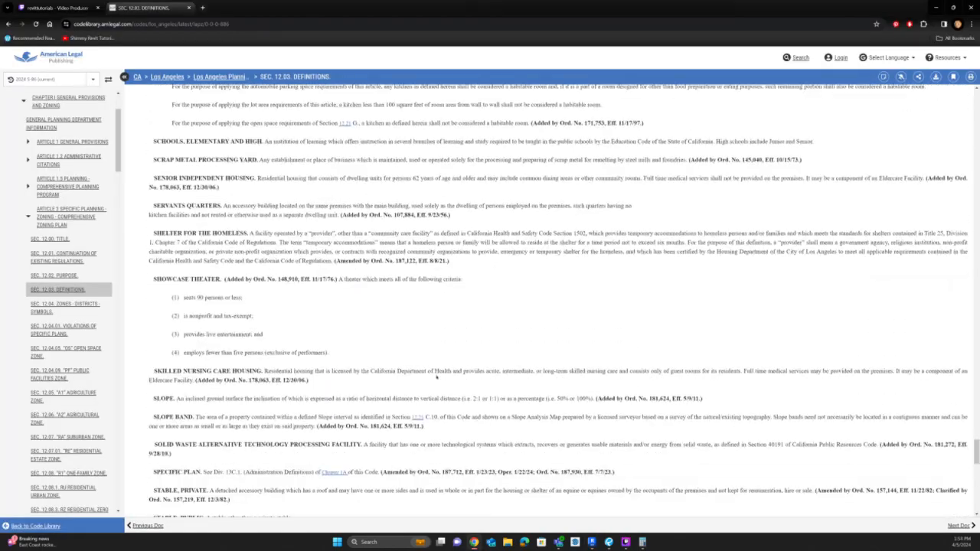
scroll(436, 376, down, 3)
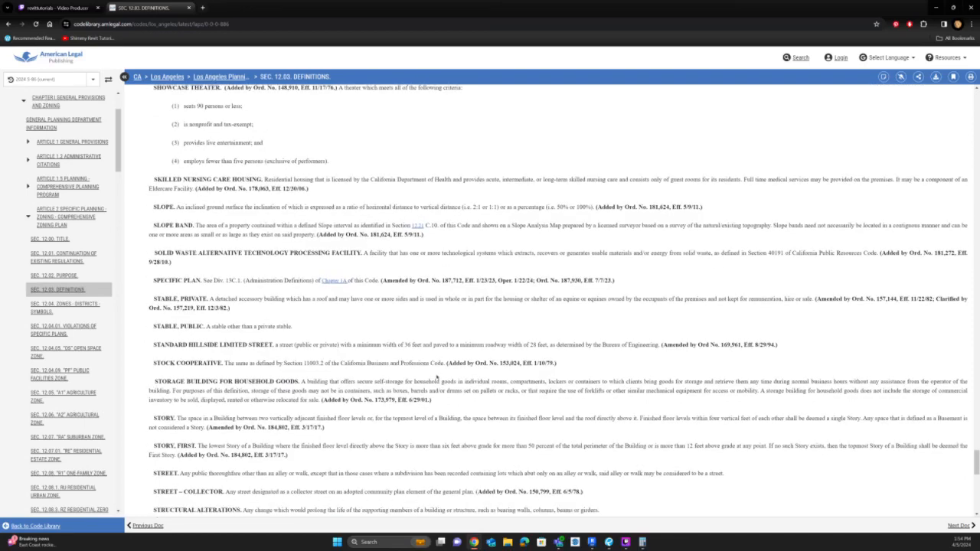
key(ctrl+f)
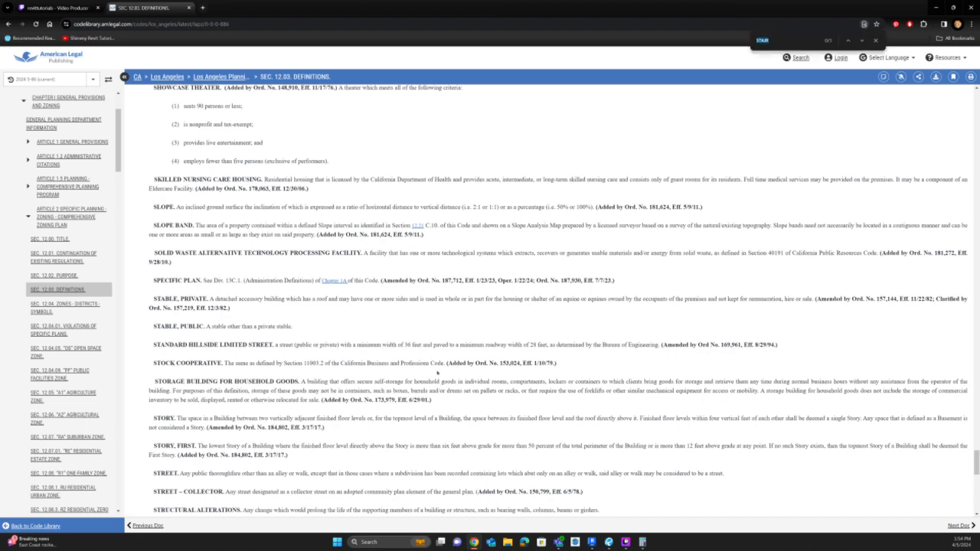
text(stair)
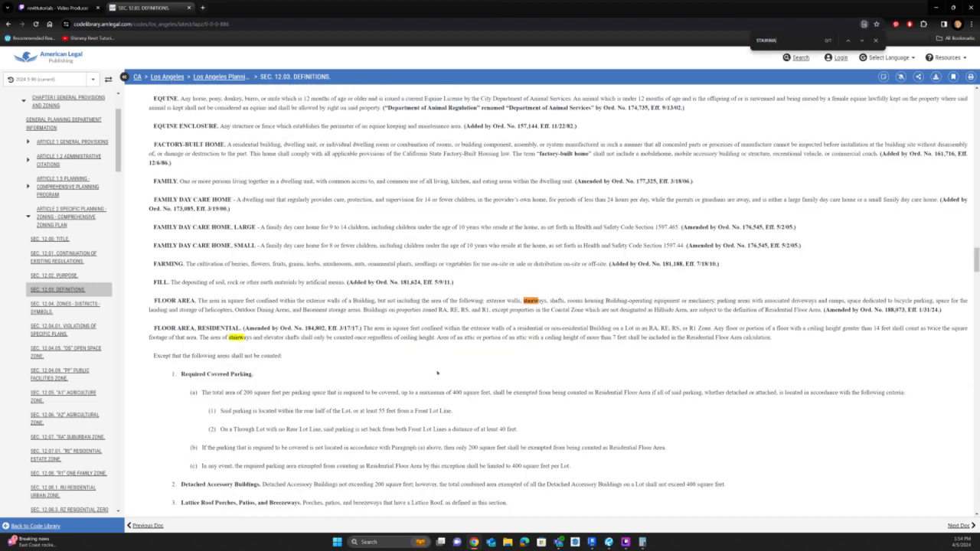
key(Return)
Switch to Revit and draw a rectangular area boundary around the rear Level 1 stairway, extending past the building's lower wall.
key(alt+Tab)
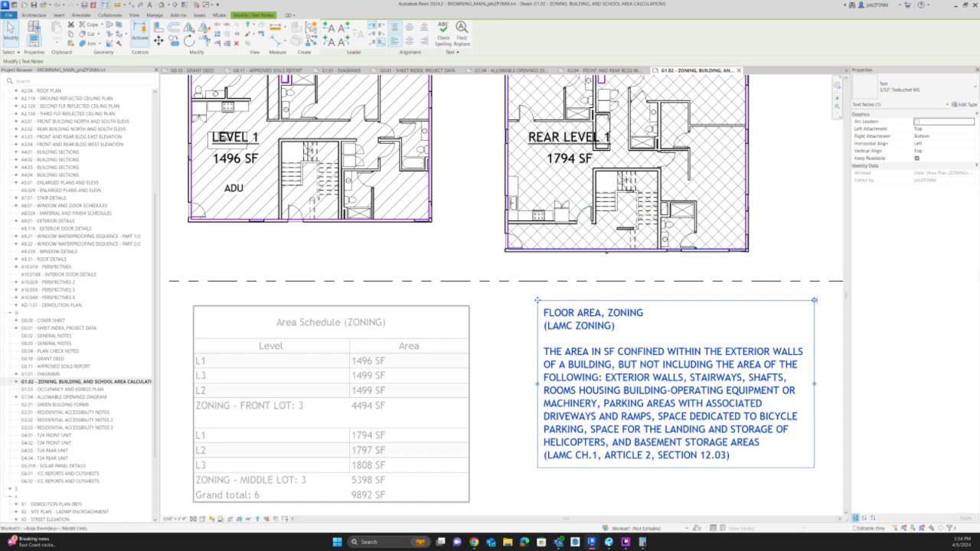
click(656, 249)
middle_drag(656, 246, 573, 343)
scroll(573, 337, up, 2)
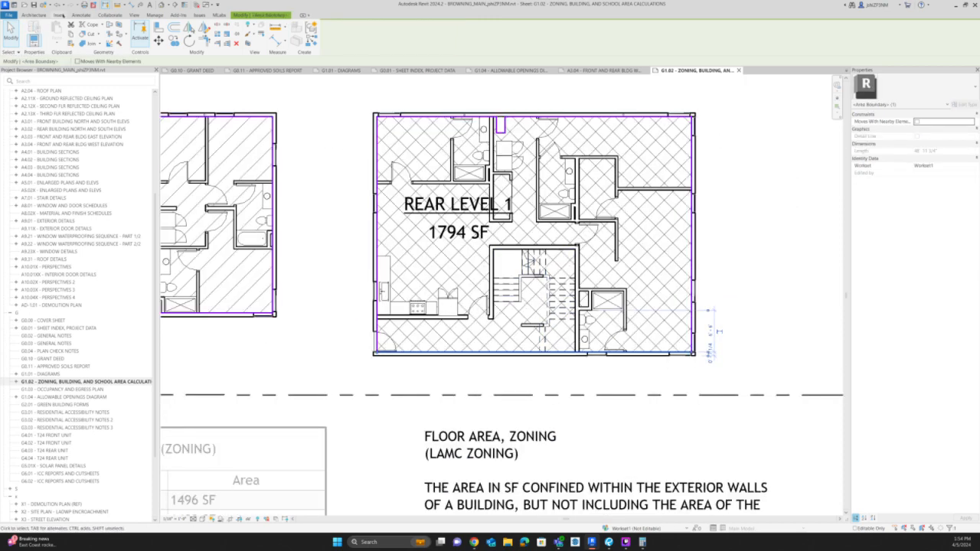
click(305, 27)
click(335, 25)
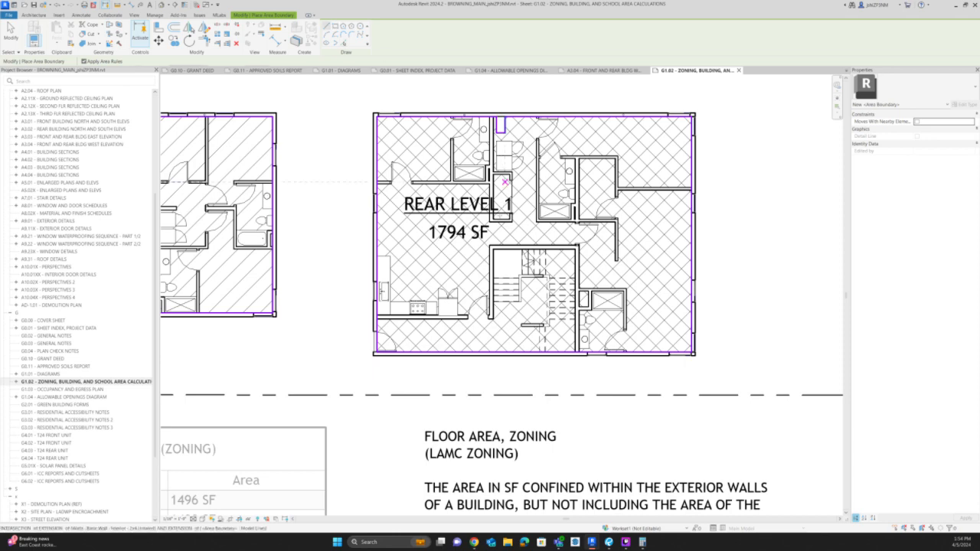
click(493, 250)
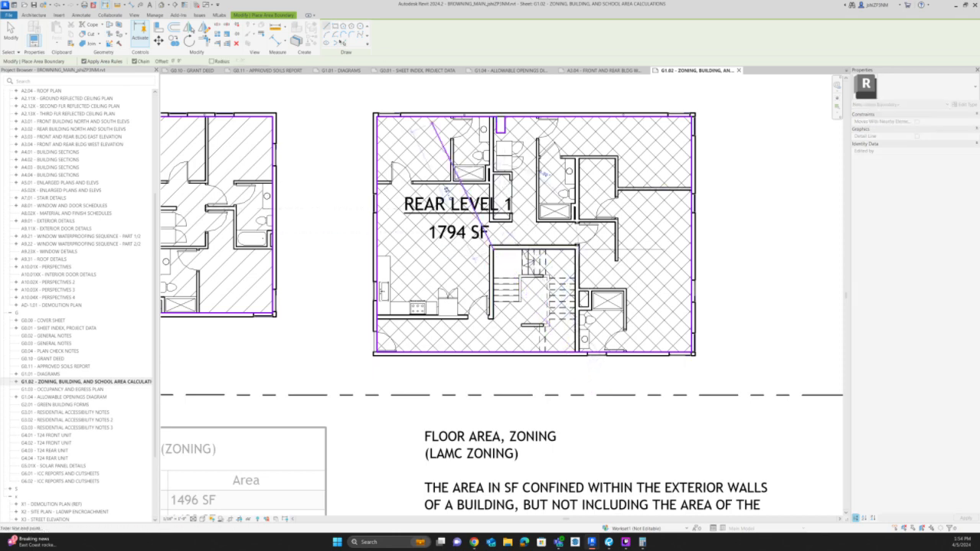
click(336, 27)
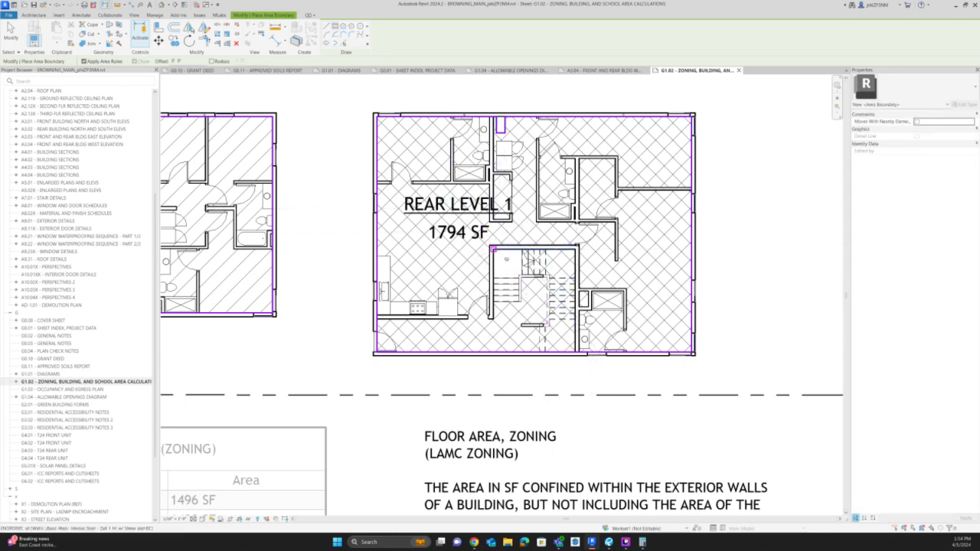
click(493, 249)
click(574, 361)
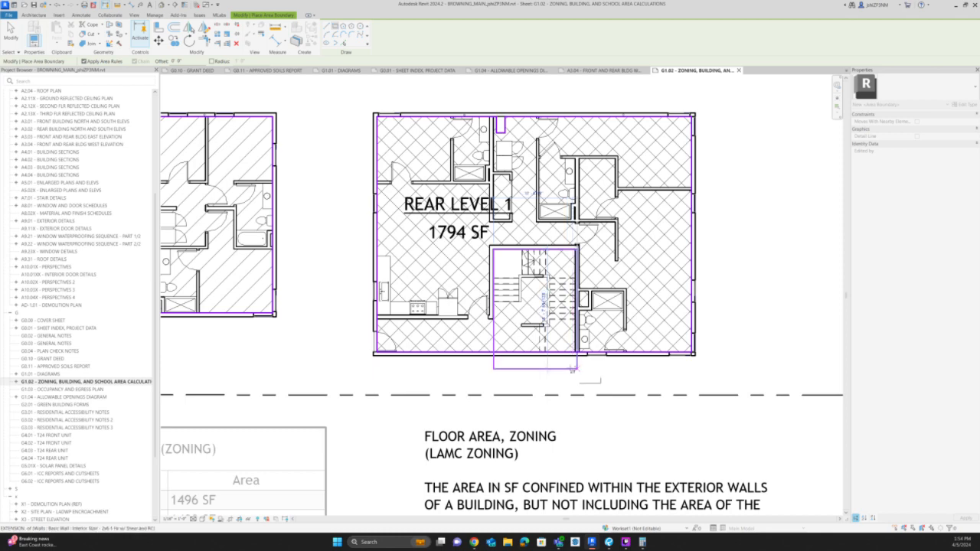
key(Escape)
key(Escape)
Align the right edge of the Level 1 stairway boundary to the inner face of the stair wall.
scroll(575, 337, up, 3)
key(a)
key(l)
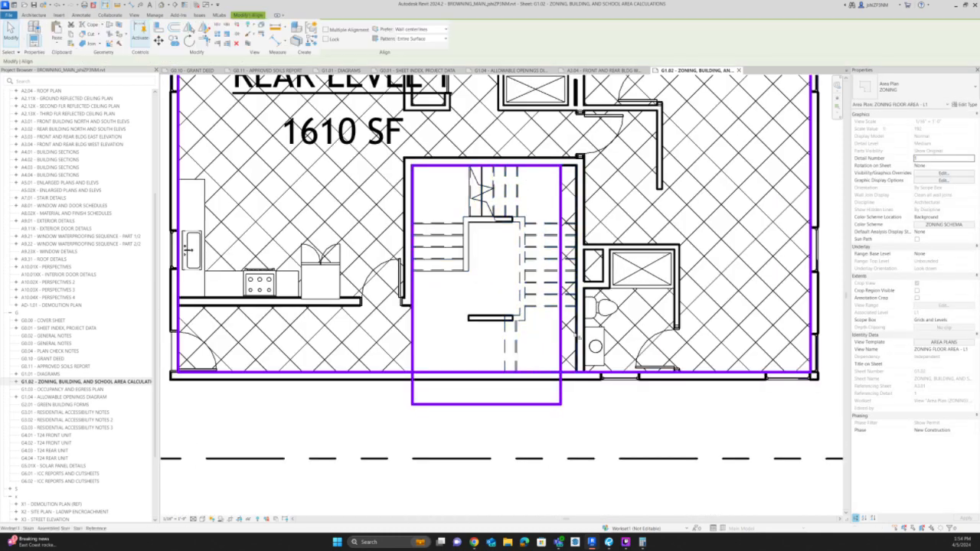
click(561, 341)
key(Escape)
scroll(566, 352, down, 2)
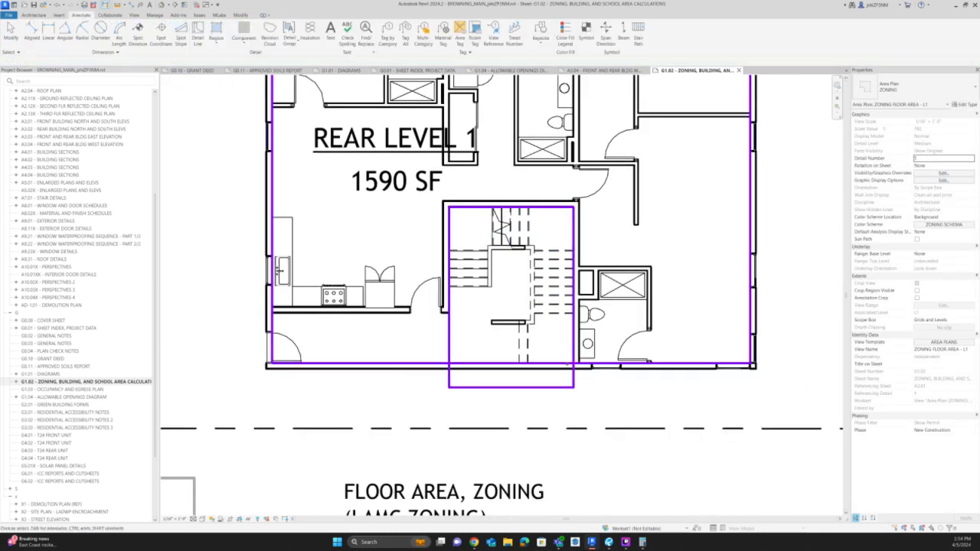
Trim the Level 1 stairway boundary sides to the building's lower area boundary and delete the leftover line outside the wall.
click(566, 362)
key(t)
key(r)
click(574, 357)
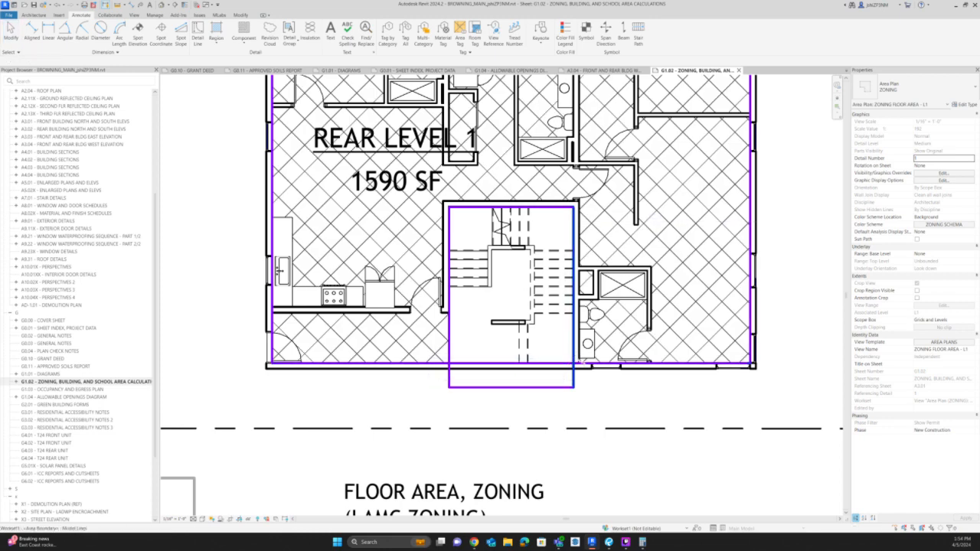
click(580, 362)
click(448, 356)
click(441, 362)
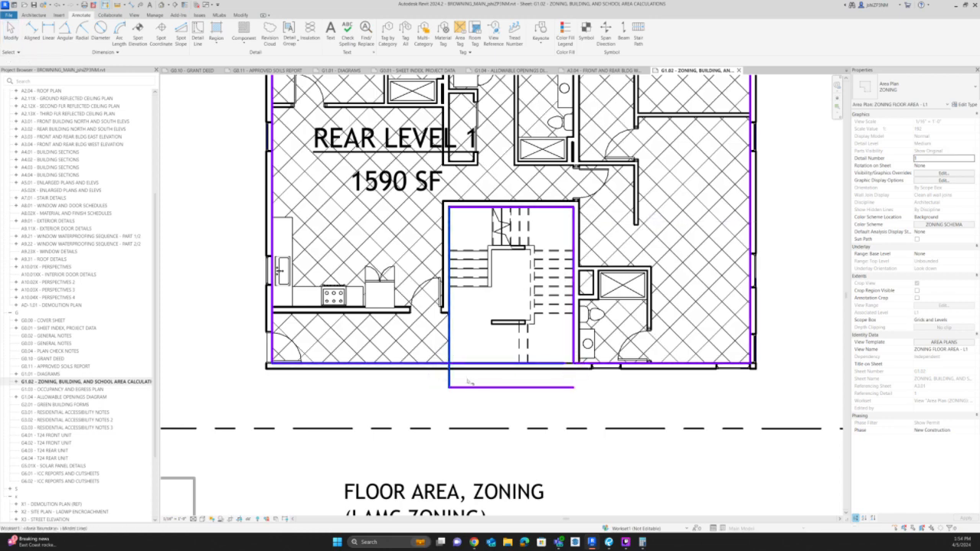
key(Escape)
click(480, 388)
key(Escape)
scroll(530, 359, down, 2)
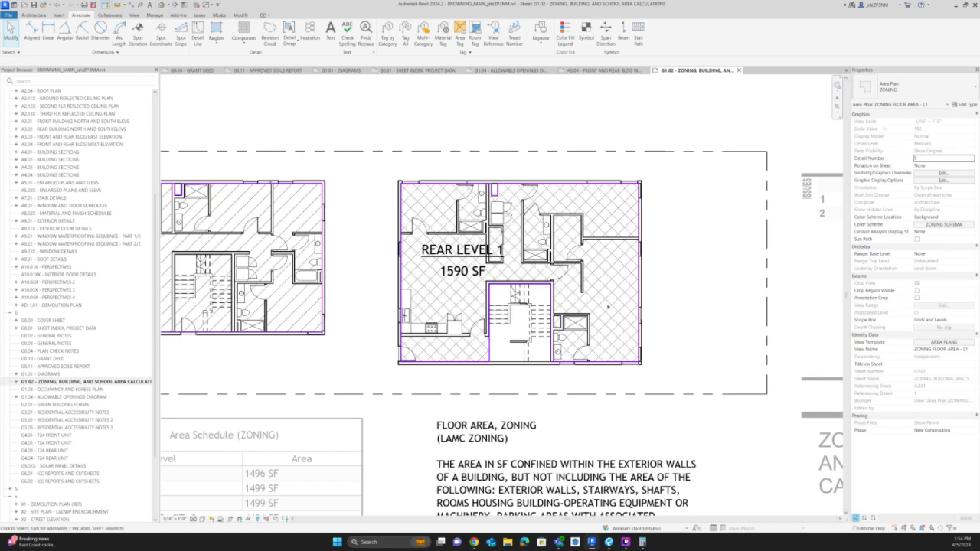
Leave the Level 1 view and activate the ZONING FLOOR AREA - L2 view at the rear building's stairway.
scroll(608, 304, down, 2)
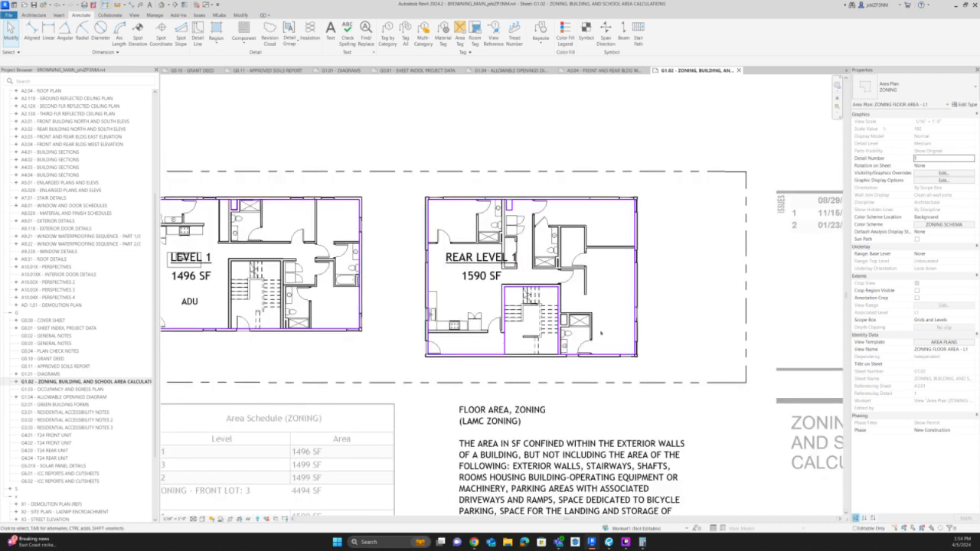
middle_drag(574, 170, 551, 391)
double_click(519, 227)
scroll(518, 225, up, 2)
scroll(518, 224, up, 1)
double_click(519, 232)
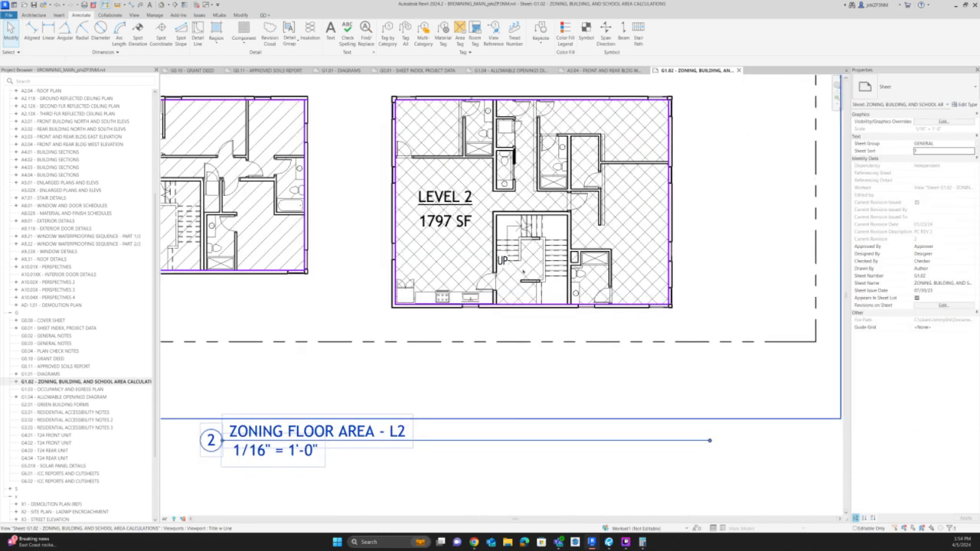
scroll(516, 300, up, 3)
Draw a rectangular area boundary inside the walls of the rear building's Level 2 stairway.
click(516, 306)
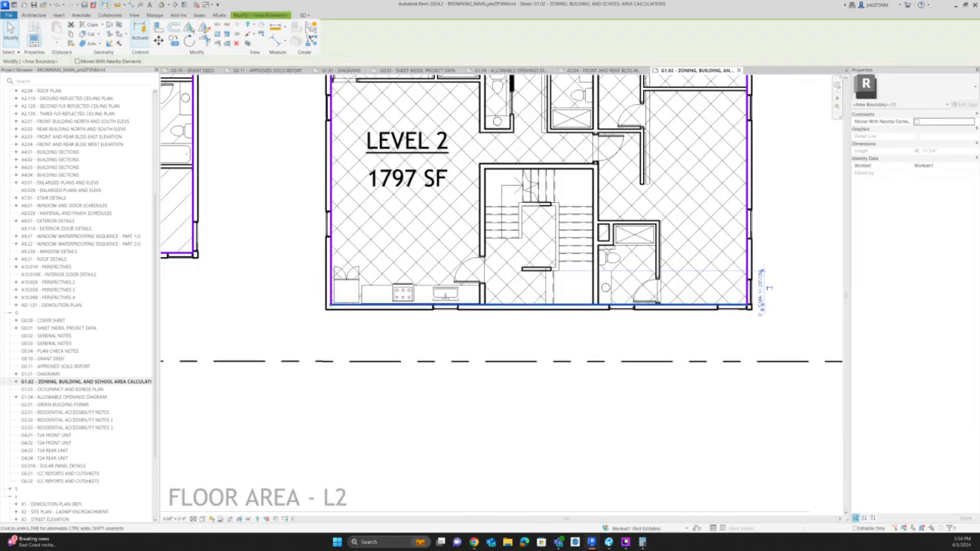
click(312, 40)
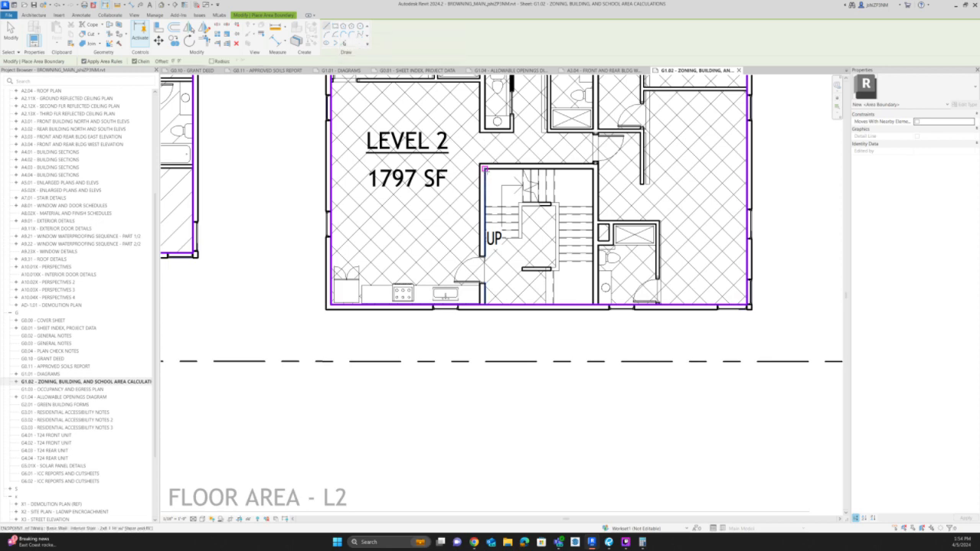
click(485, 169)
click(336, 27)
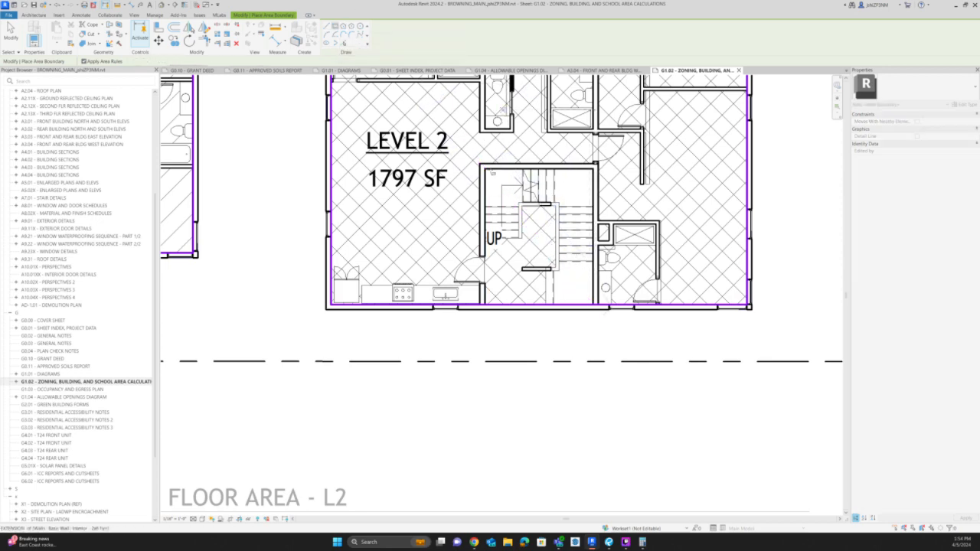
scroll(498, 146, up, 4)
click(458, 220)
scroll(466, 157, down, 3)
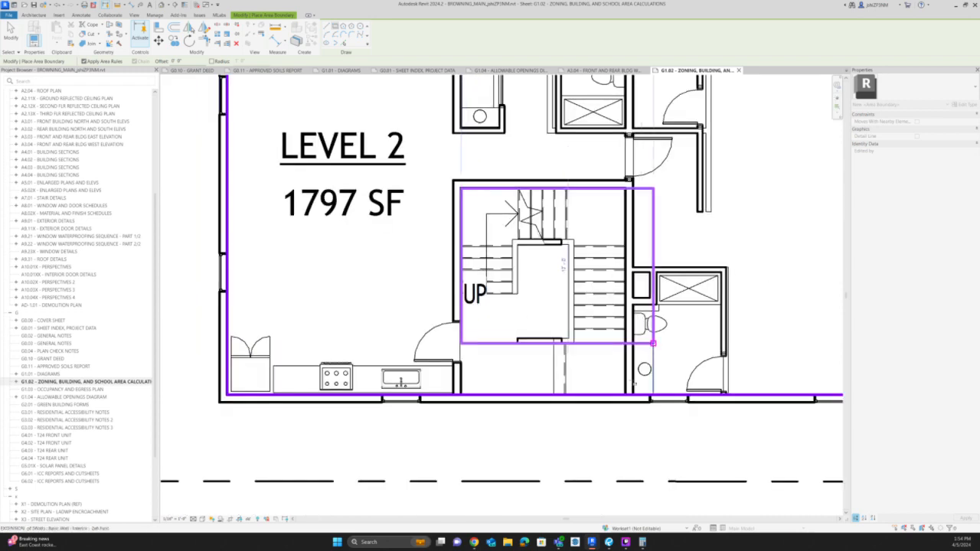
click(626, 387)
key(Escape)
key(Escape)
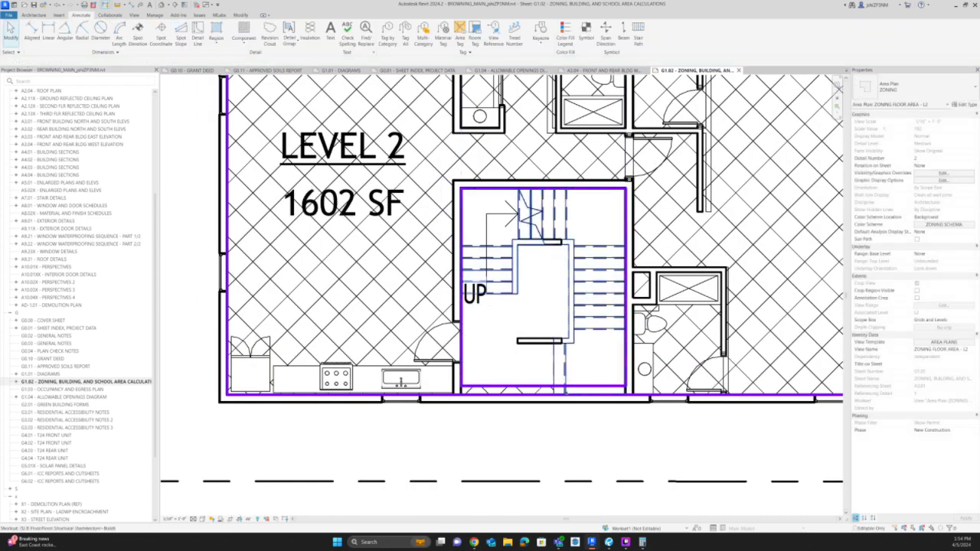
Trim the Level 2 stairway boundary sides to the building's lower area boundary and delete the rectangle's leftover bottom line.
key(t)
key(r)
click(626, 372)
click(637, 394)
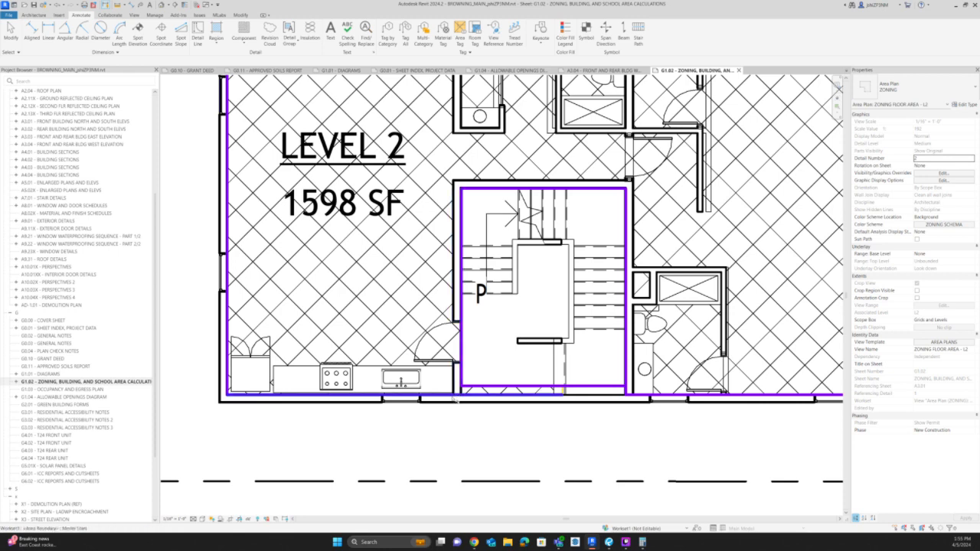
click(452, 395)
click(461, 381)
click(490, 387)
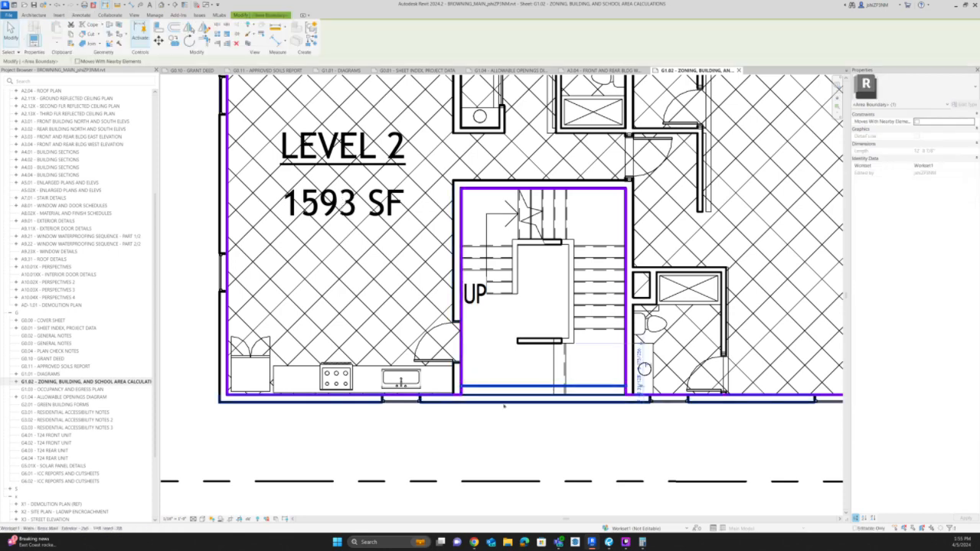
key(Delete)
Activate the ZONING FLOOR AREA - L3 view and go to the rear building's stairway.
scroll(506, 417, down, 5)
middle_drag(558, 151, 564, 454)
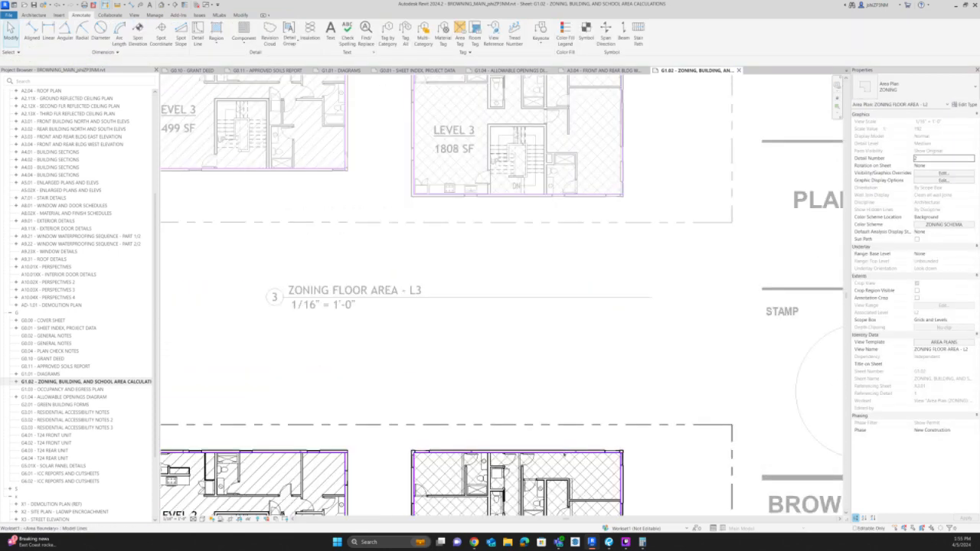
scroll(541, 151, up, 2)
click(535, 194)
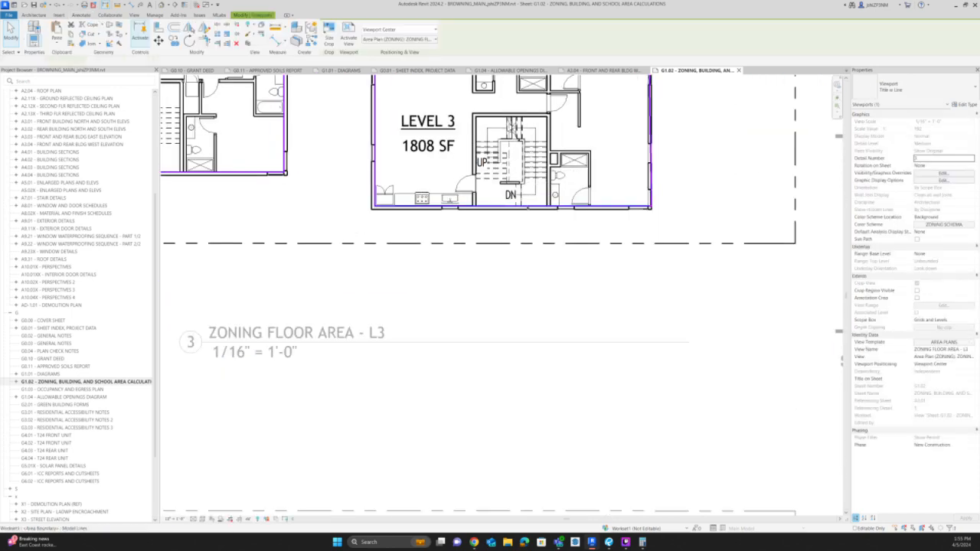
scroll(534, 196, up, 2)
Draw a rectangular area boundary inside the walls of the rear building's Level 3 stairway.
key(c)
key(s)
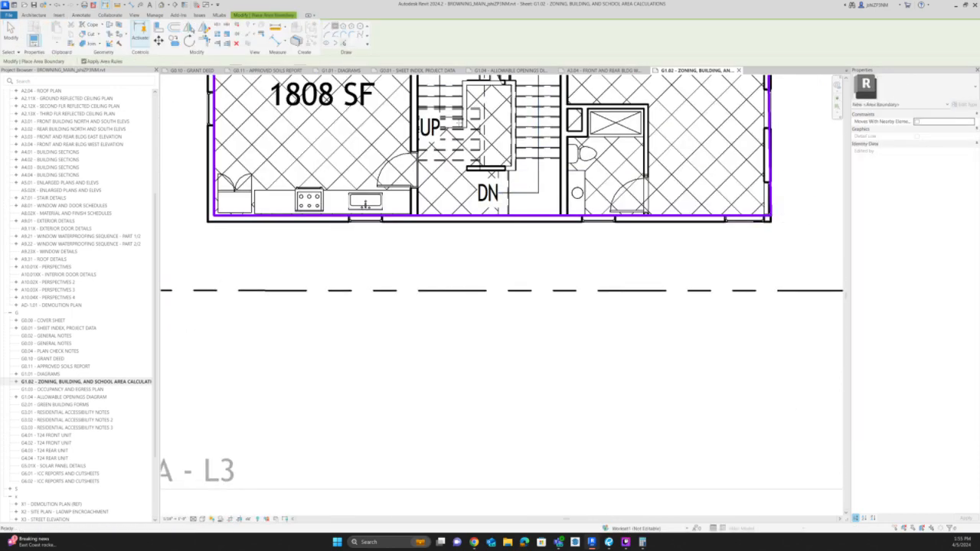
middle_drag(458, 124, 450, 198)
click(410, 110)
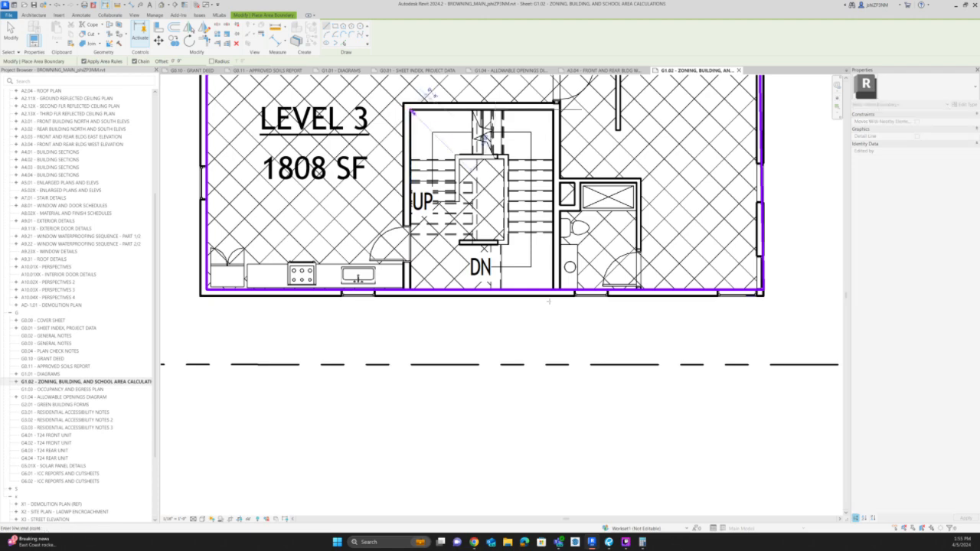
key(Escape)
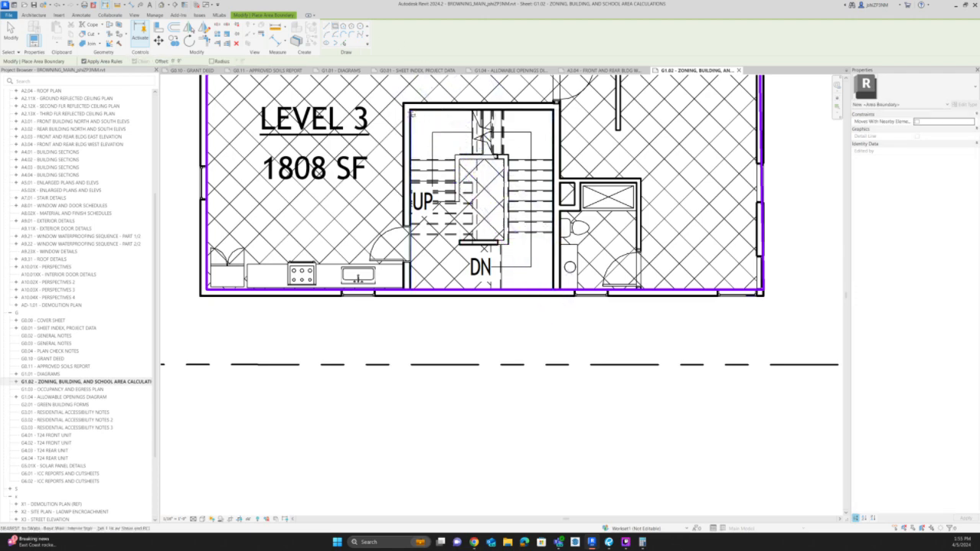
click(410, 110)
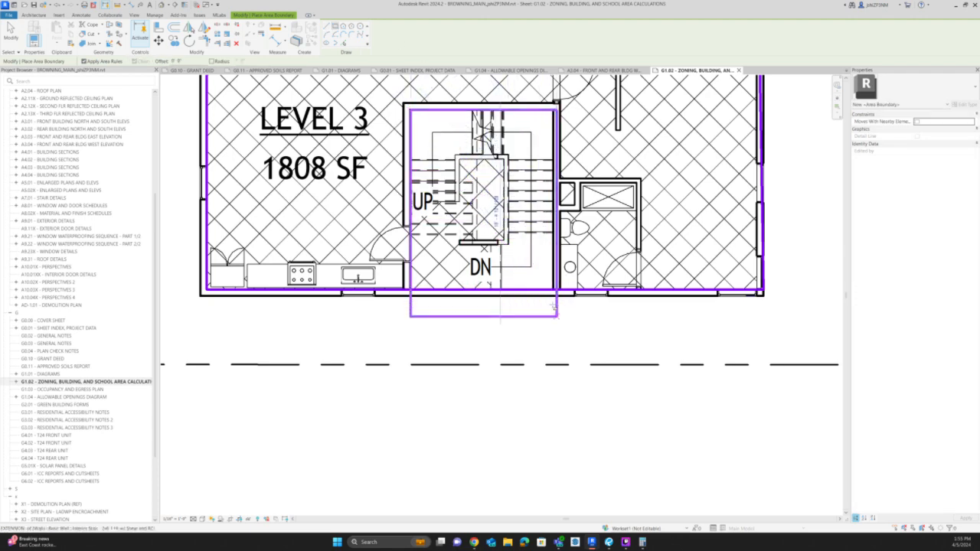
click(551, 277)
key(Escape)
key(Escape)
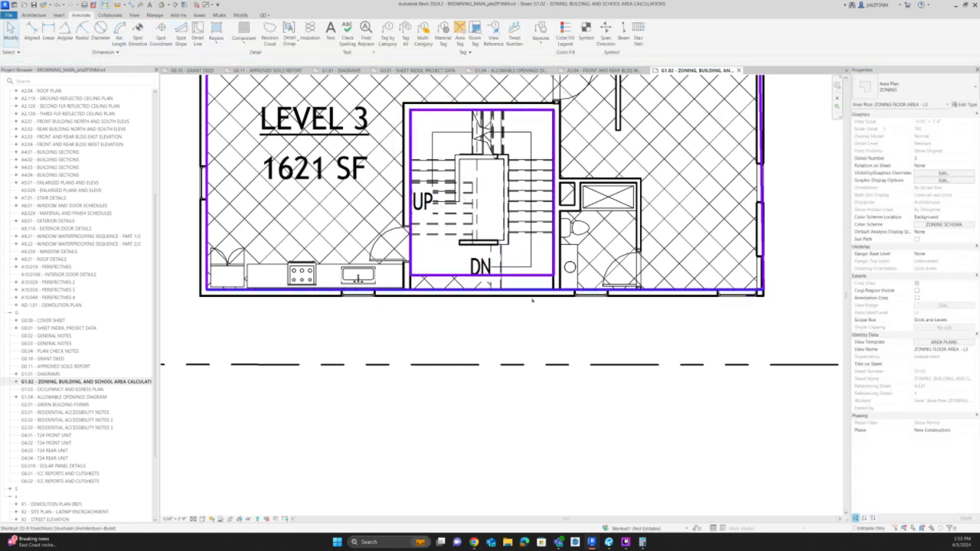
Trim the Level 3 stairway boundary sides to the building's lower area boundary and delete the rectangle's leftover bottom line.
key(r)
click(568, 290)
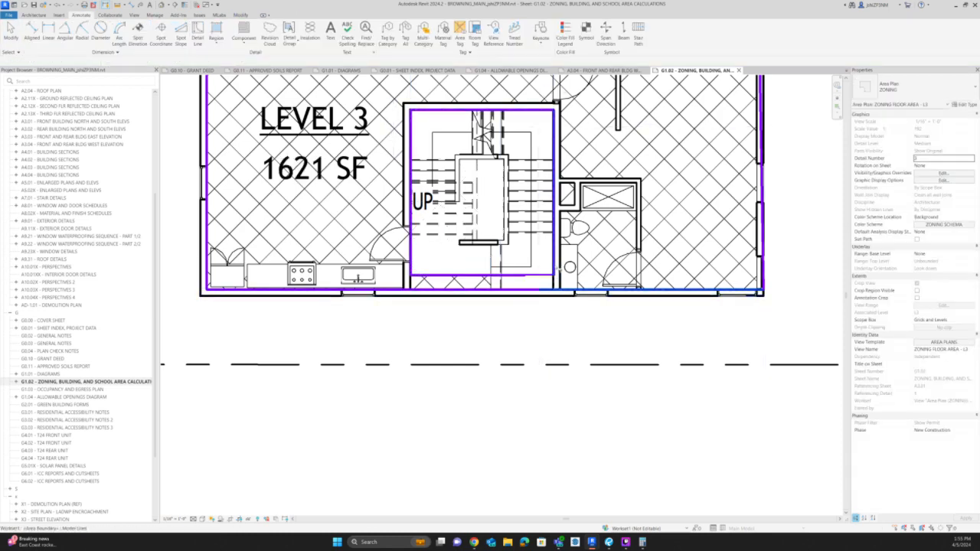
click(554, 269)
click(410, 259)
click(392, 289)
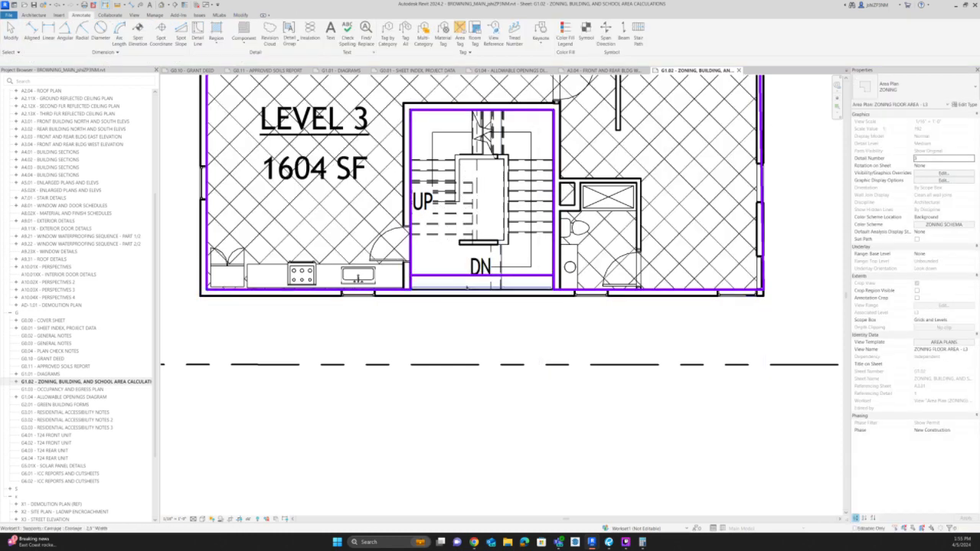
key(Escape)
click(469, 275)
key(Escape)
Activate the BUILDING FLOOR AREA - L3 view and examine which stair elements overlap in the rear building's Level 3 stairway.
scroll(736, 223, down, 6)
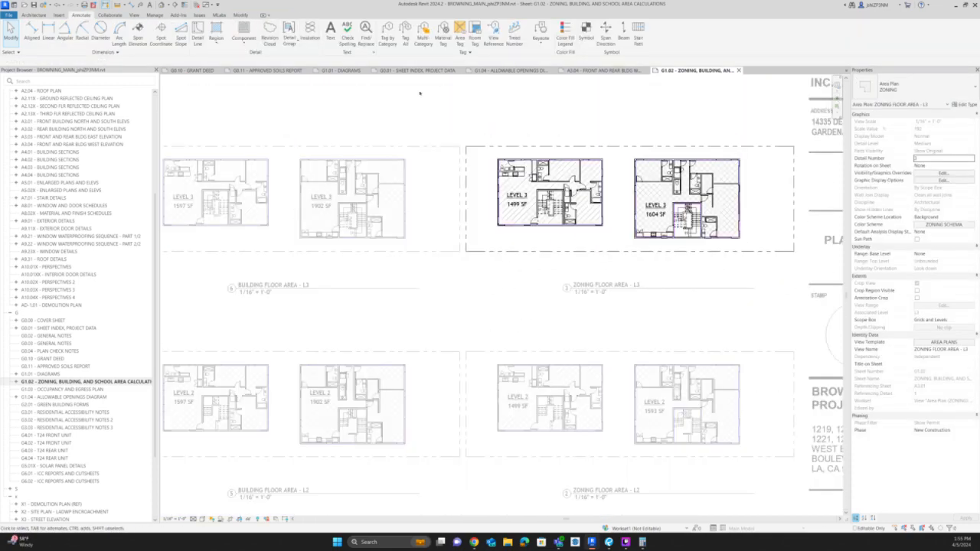
scroll(398, 230, down, 3)
scroll(306, 260, up, 6)
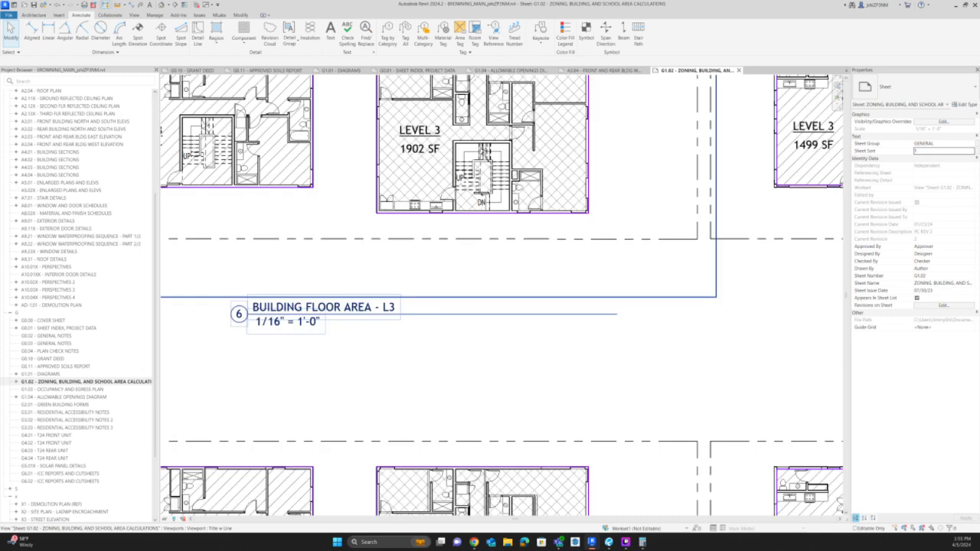
scroll(490, 155, up, 5)
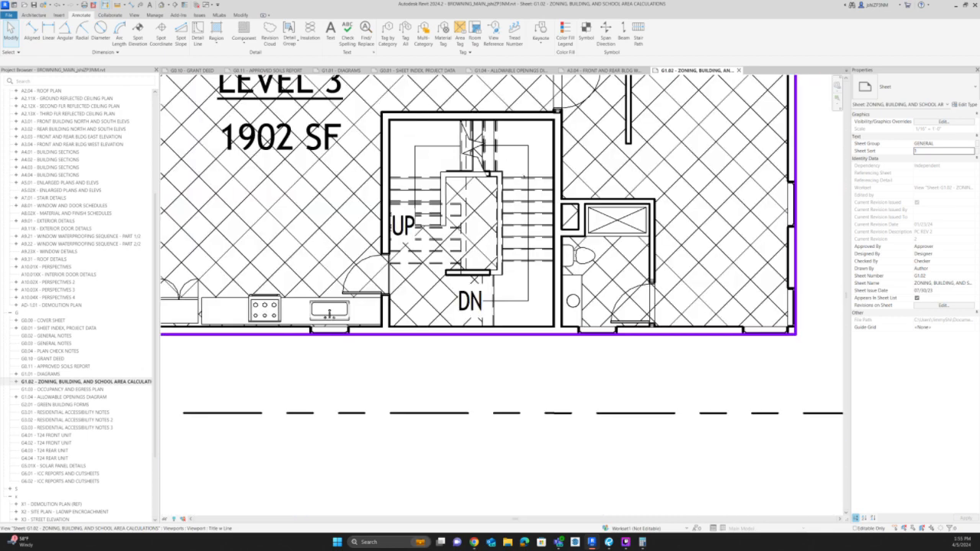
click(522, 178)
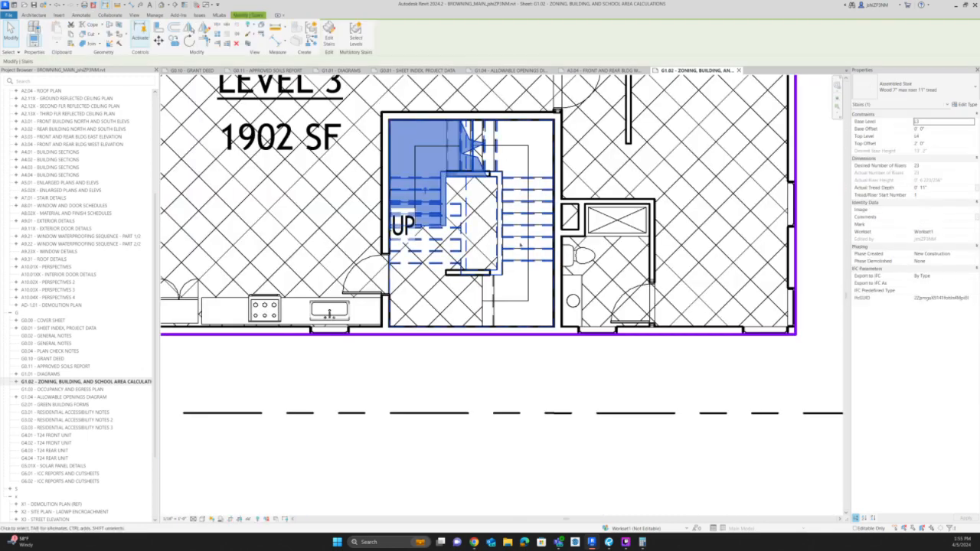
key(Escape)
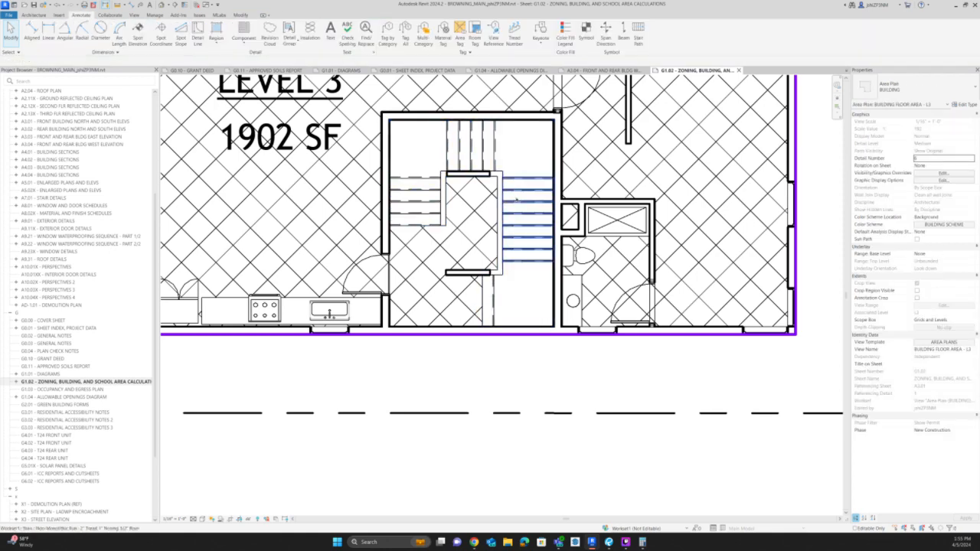
click(516, 201)
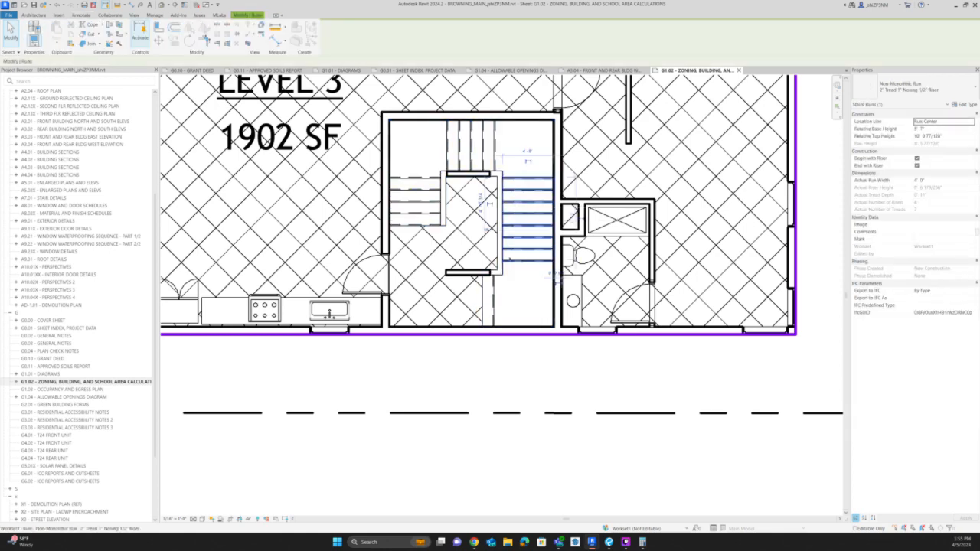
key(Escape)
click(494, 282)
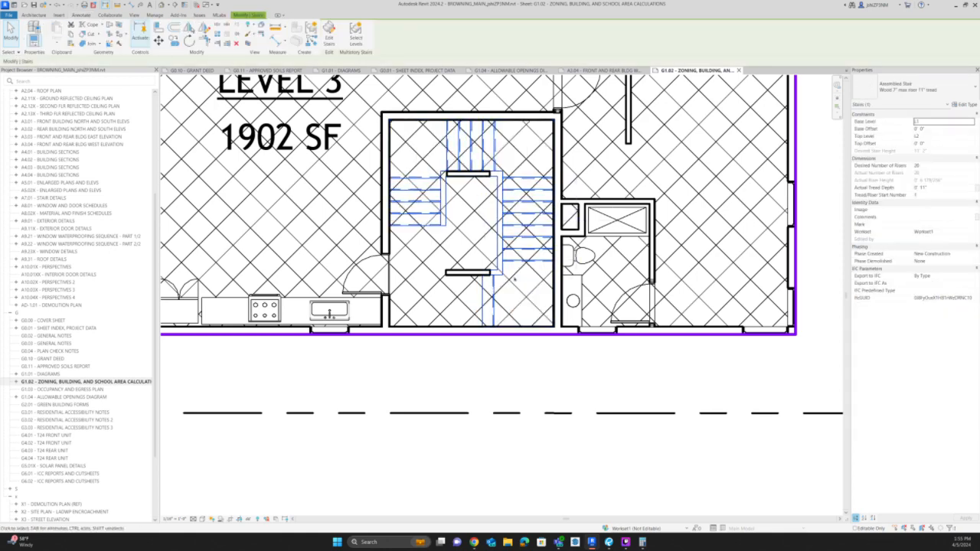
scroll(478, 199, down, 3)
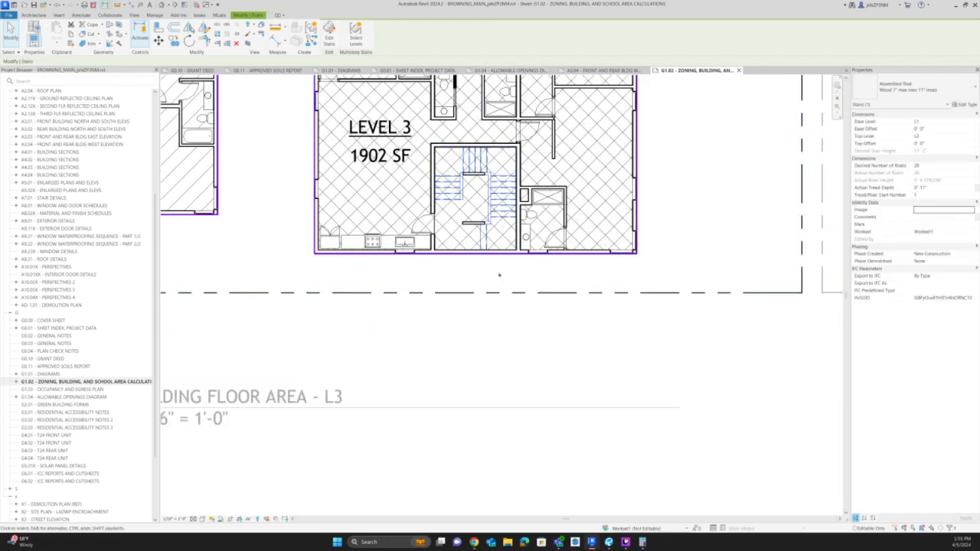
click(485, 337)
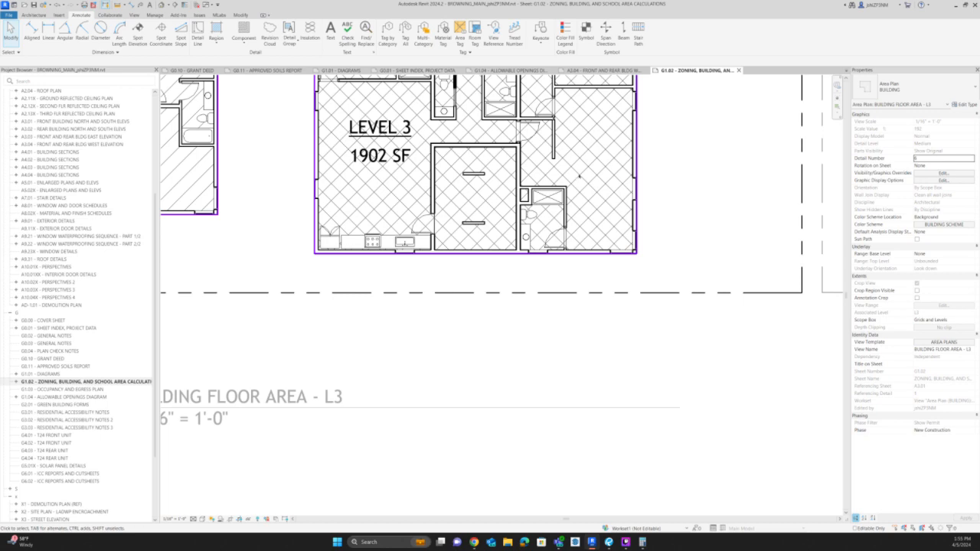
scroll(578, 176, down, 2)
scroll(574, 175, up, 2)
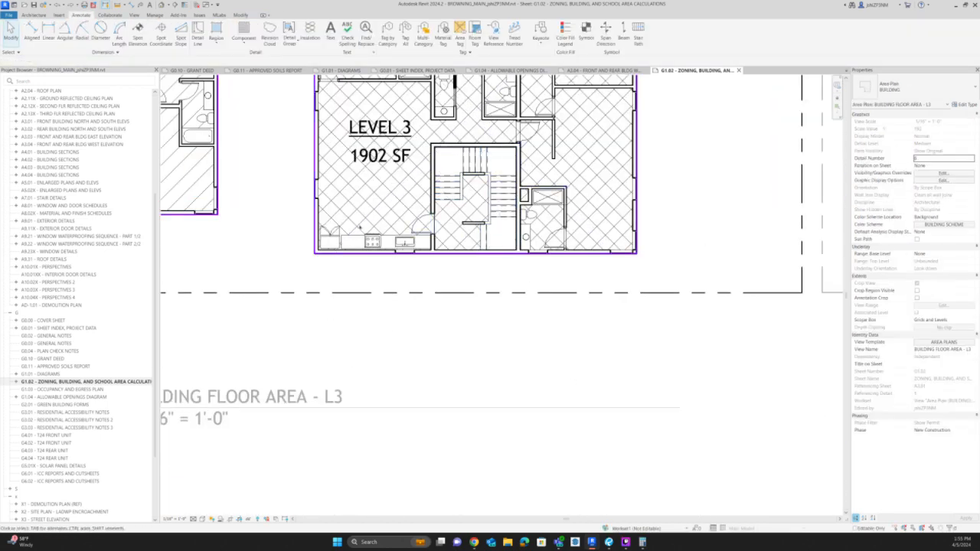
scroll(149, 448, down, 4)
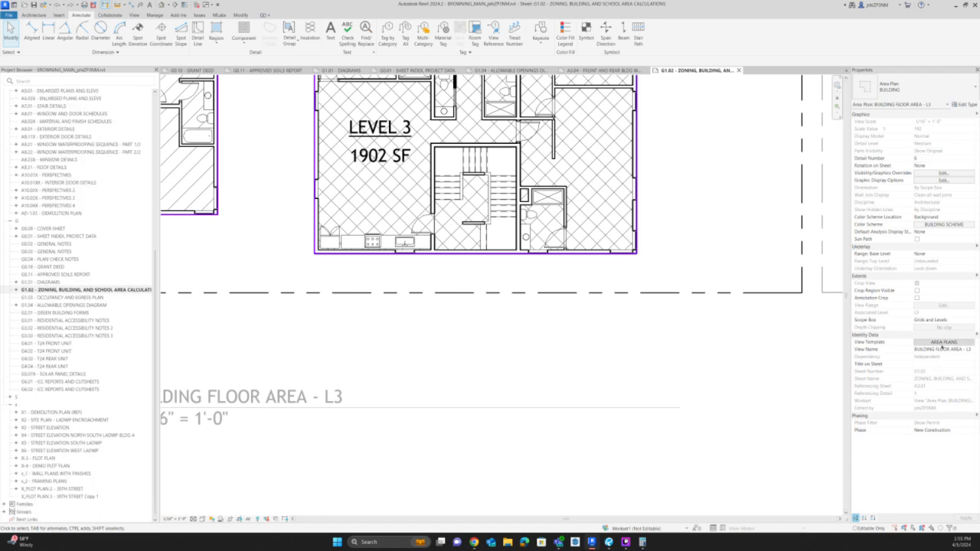
In the AREA PLANS view template, override the Stairs model category with a surface transparency of 80%.
click(943, 341)
click(434, 183)
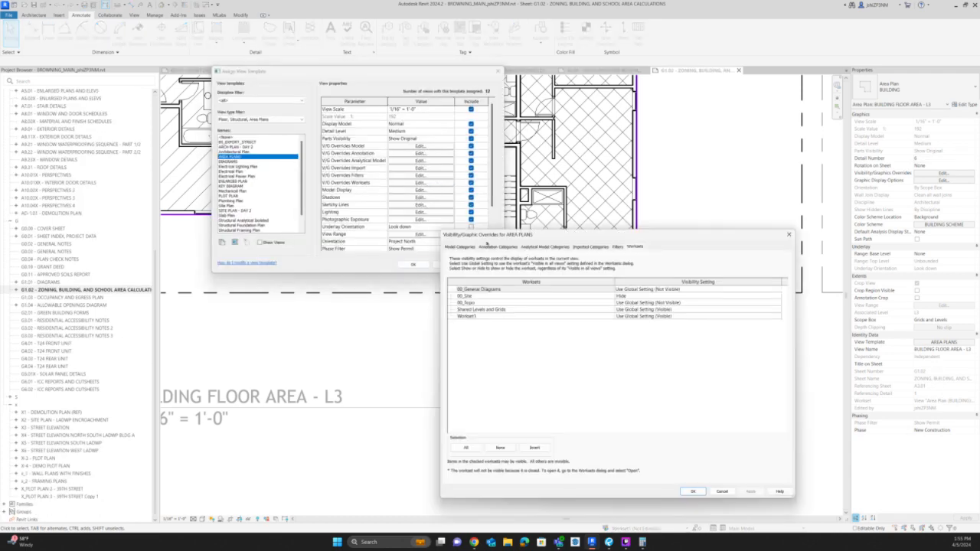
click(461, 247)
scroll(707, 435, down, 10)
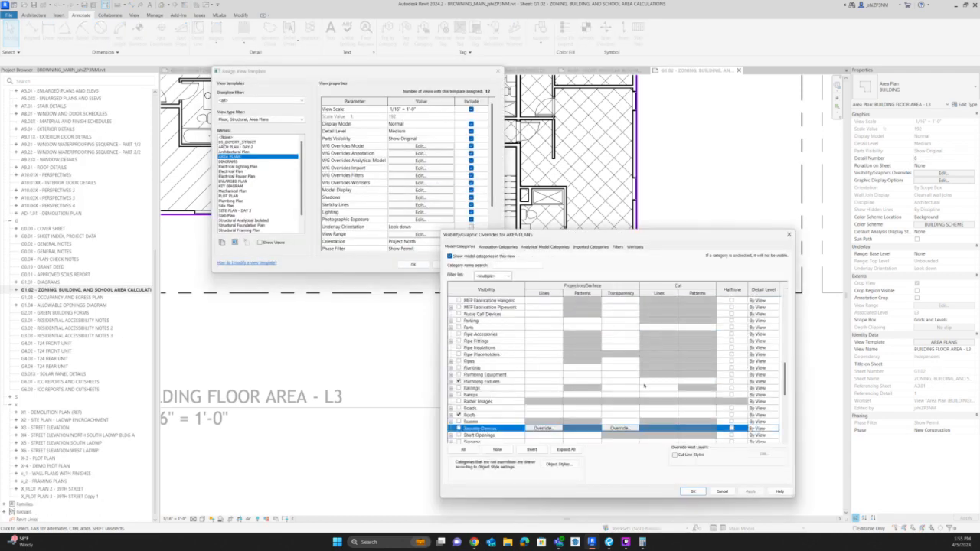
scroll(643, 386, down, 2)
scroll(493, 436, down, 2)
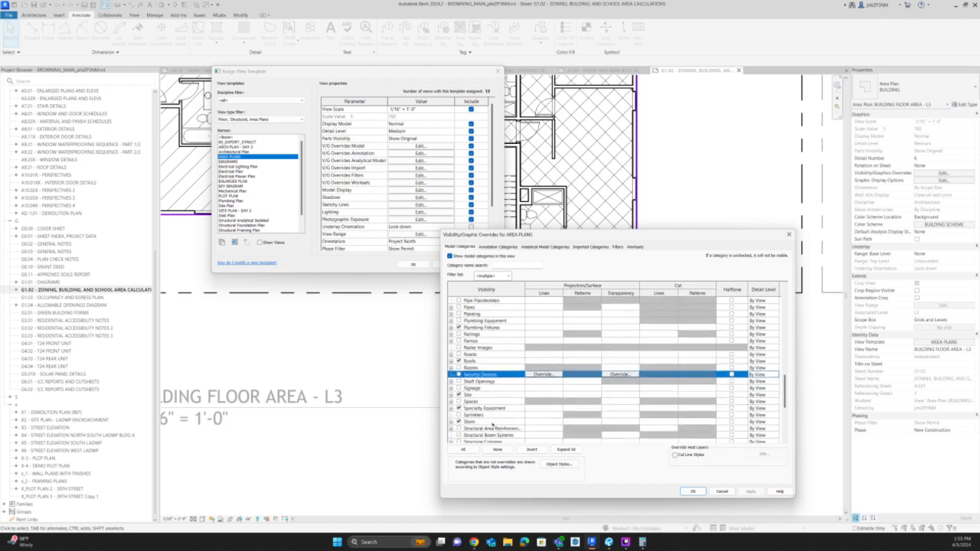
click(668, 421)
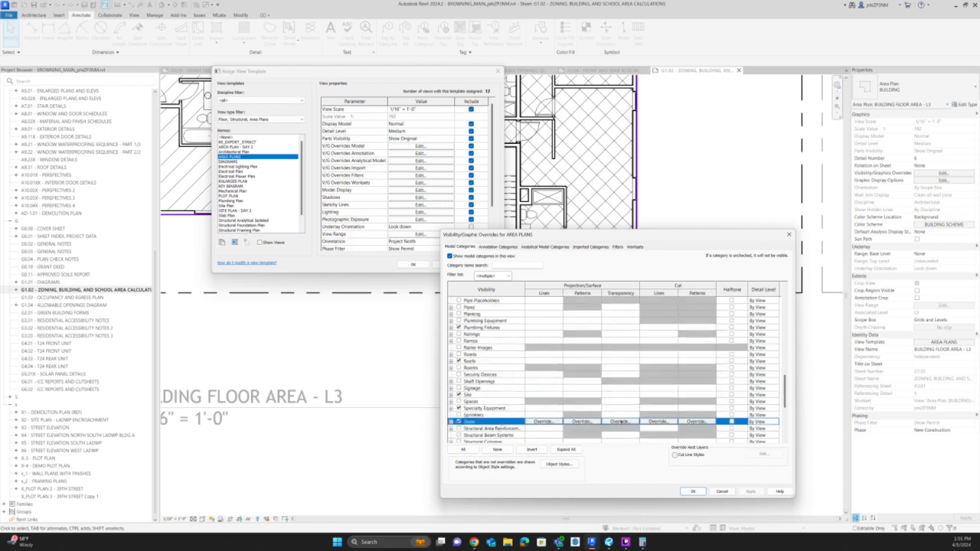
click(620, 421)
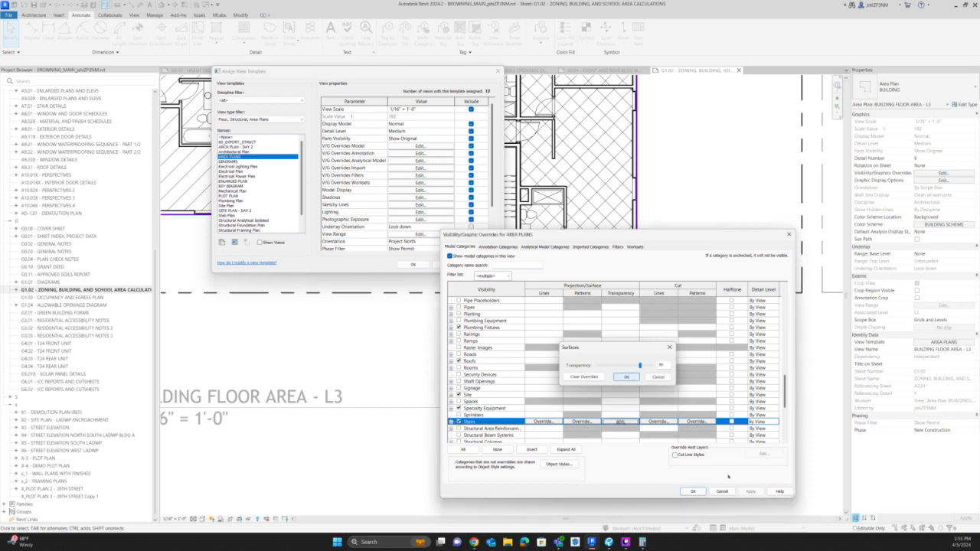
click(625, 377)
key(Return)
click(413, 264)
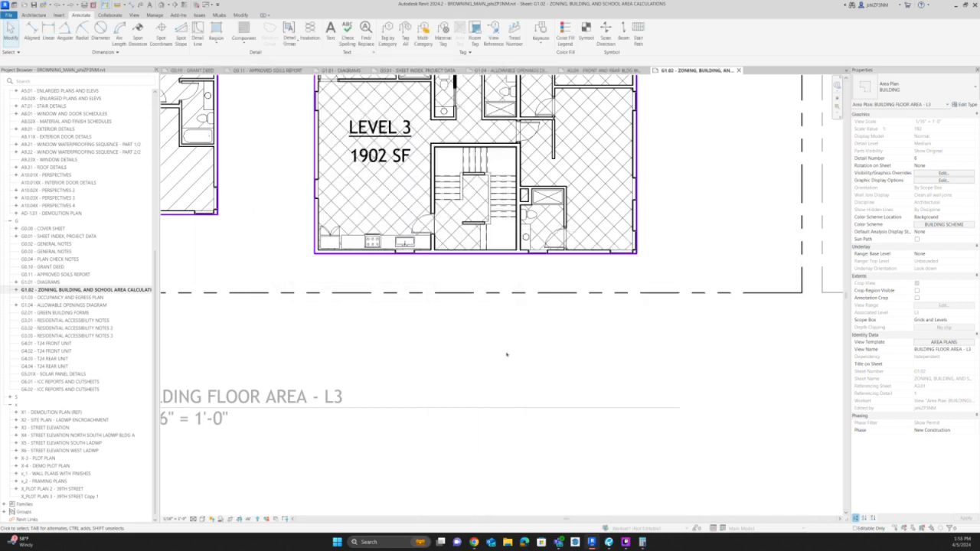
Leave the building floor area view and activate the ZONING FLOOR AREA - L3 view at the front building.
scroll(464, 130, down, 3)
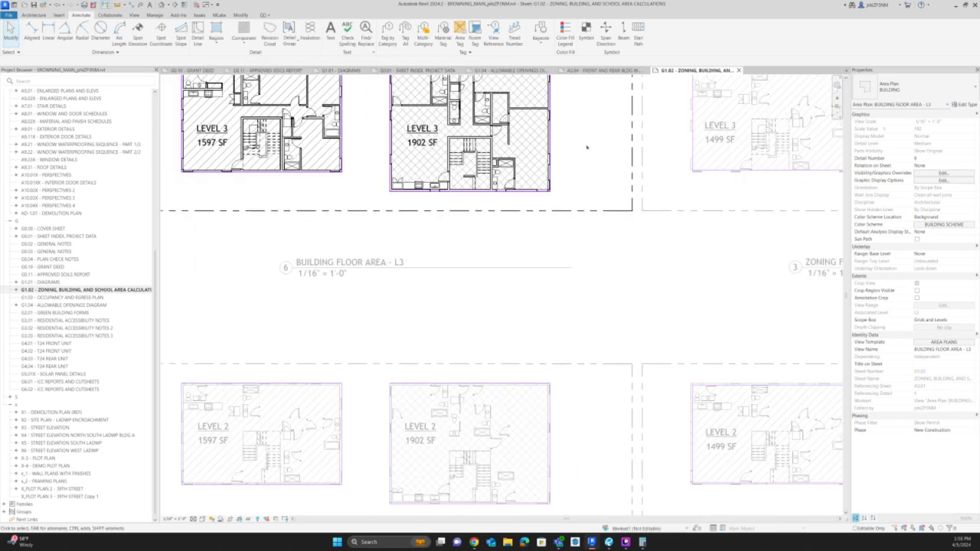
scroll(453, 171, down, 3)
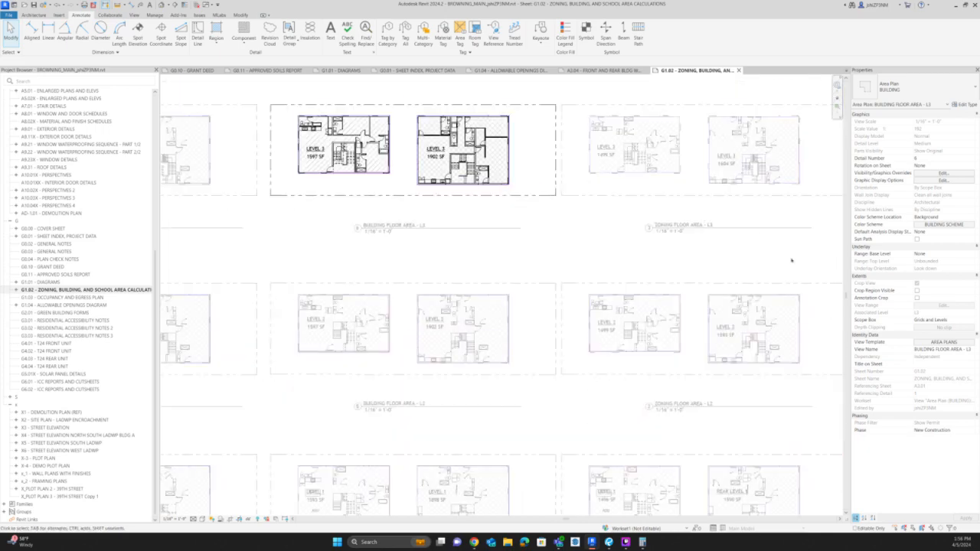
double_click(791, 260)
scroll(455, 245, down, 3)
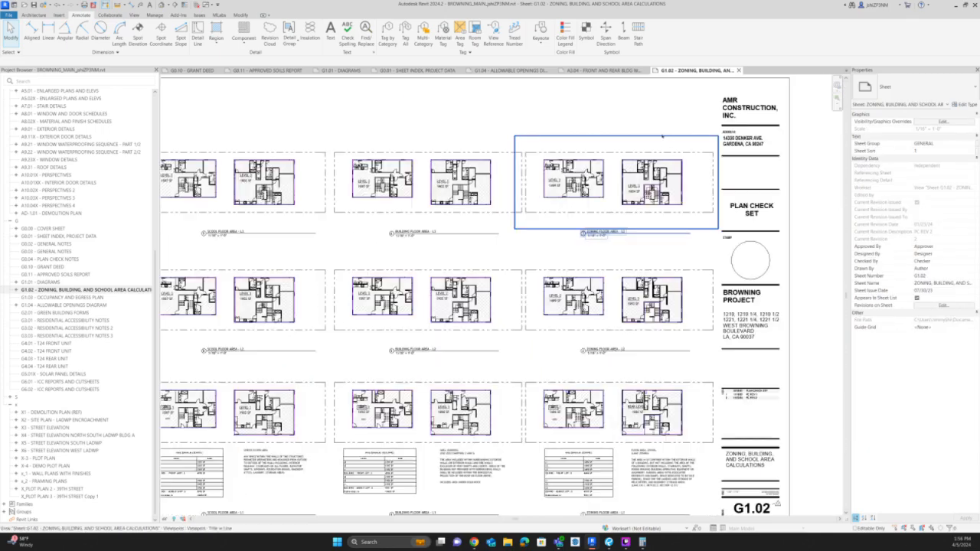
scroll(587, 184, up, 5)
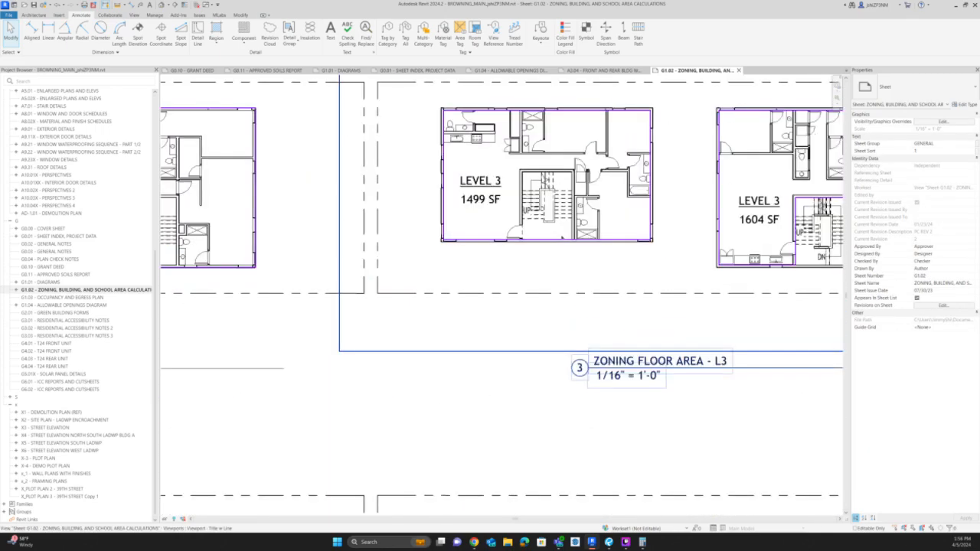
double_click(563, 237)
Draw a rectangular area boundary inside the walls of the front building's Level 3 stairway.
click(563, 240)
scroll(583, 216, up, 2)
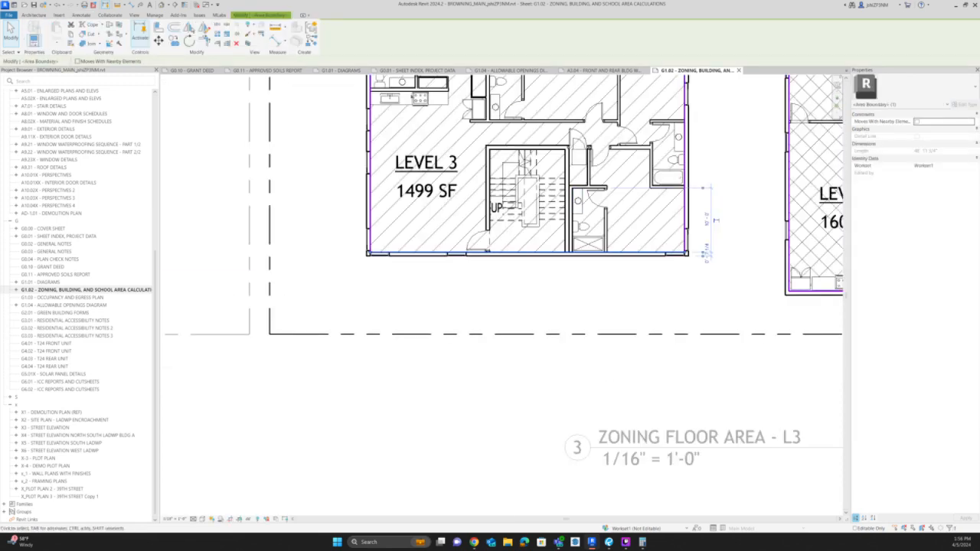
key(c)
key(s)
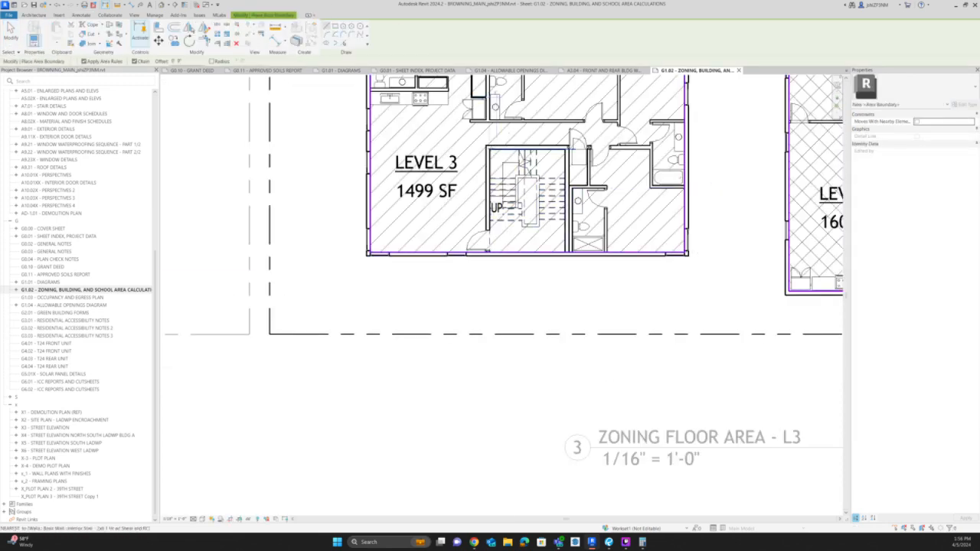
scroll(494, 149, up, 2)
click(487, 147)
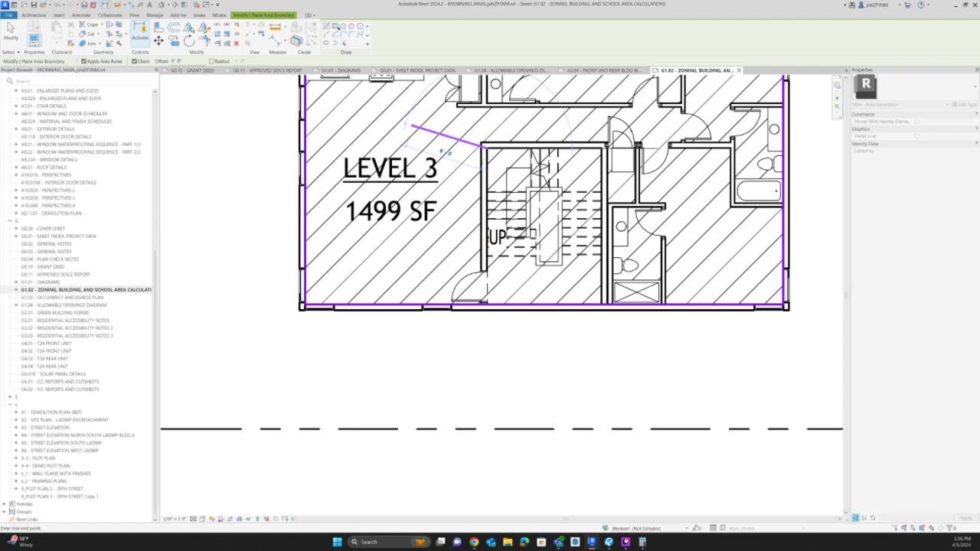
key(Escape)
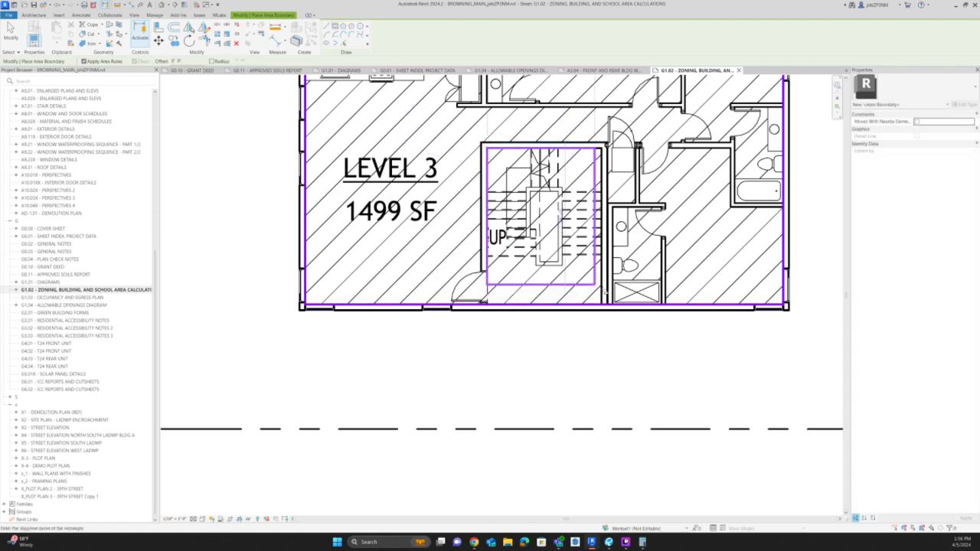
click(600, 296)
key(Escape)
Extend the stairway rectangle past the front building, split the building's lower boundary, trim both to corners and delete the leftover bottom line.
click(582, 296)
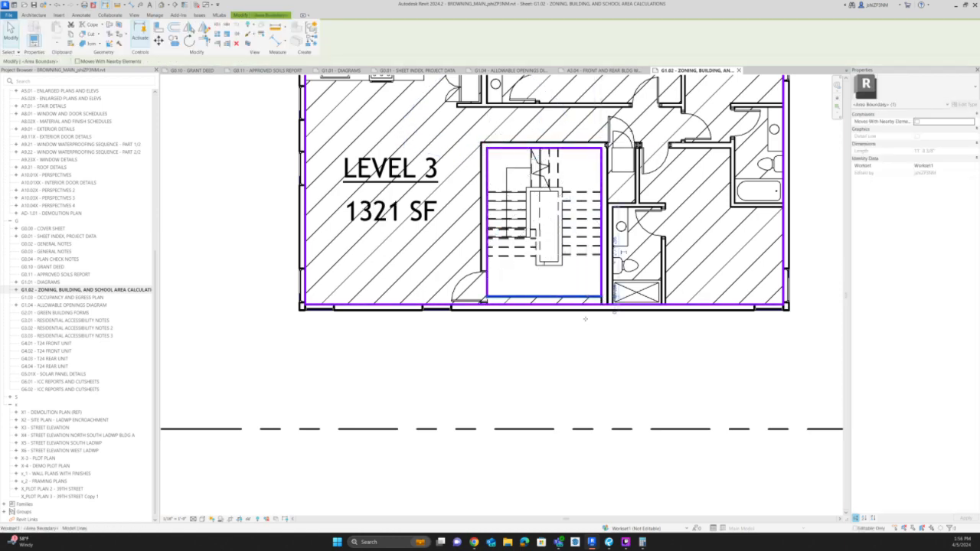
drag(582, 296, 582, 323)
key(l)
click(559, 304)
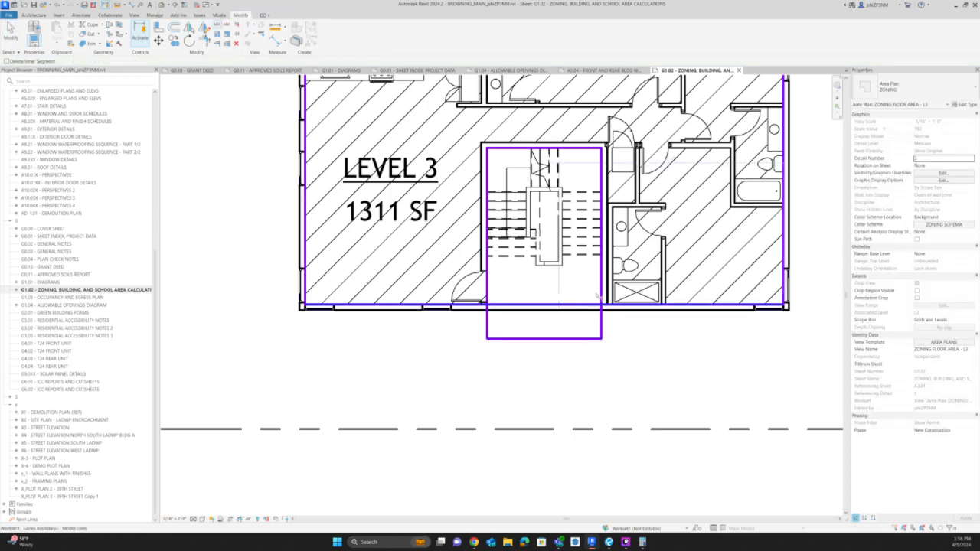
key(t)
key(r)
click(601, 297)
click(598, 305)
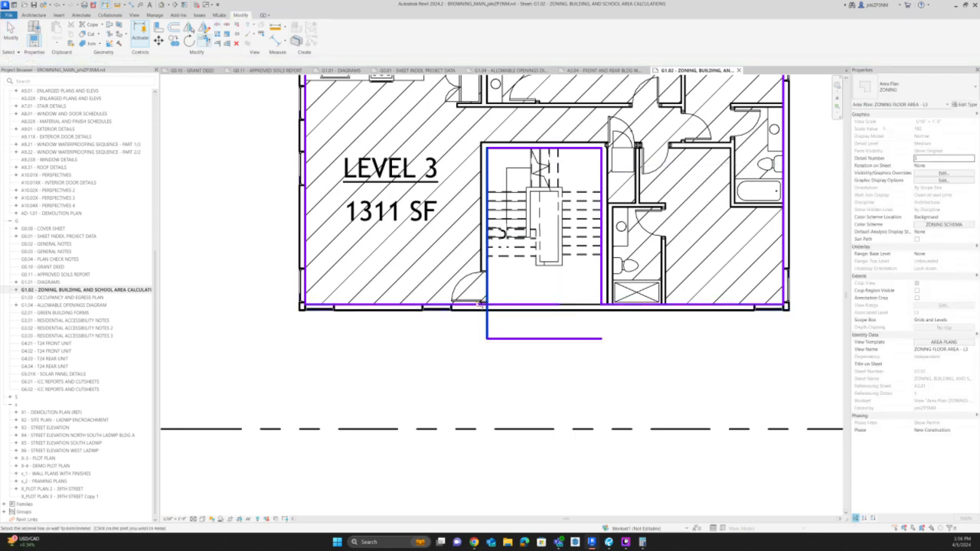
click(481, 305)
scroll(510, 339, down, 6)
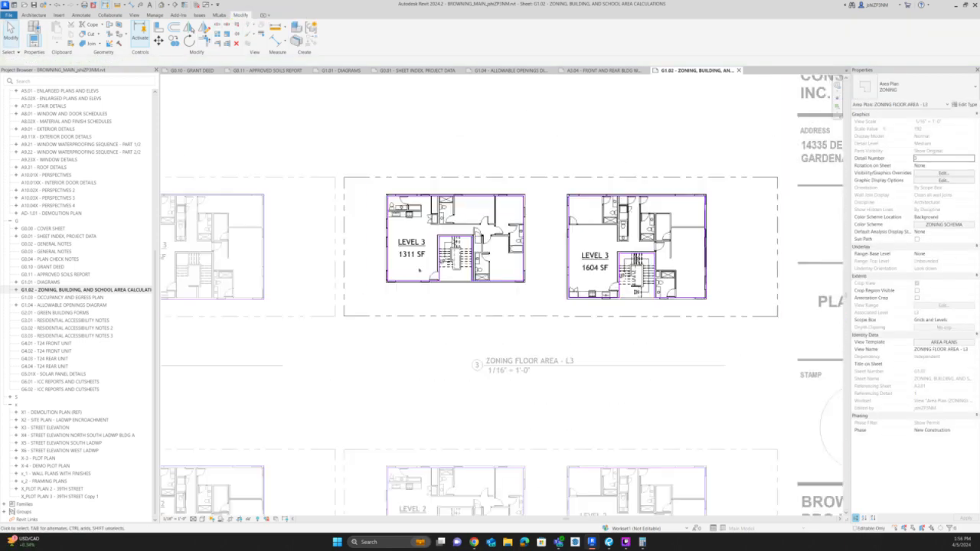
Add revision clouds for PC REV 5 around the front and rear stairways in ZONING FLOOR AREA - L3.
scroll(517, 250, up, 3)
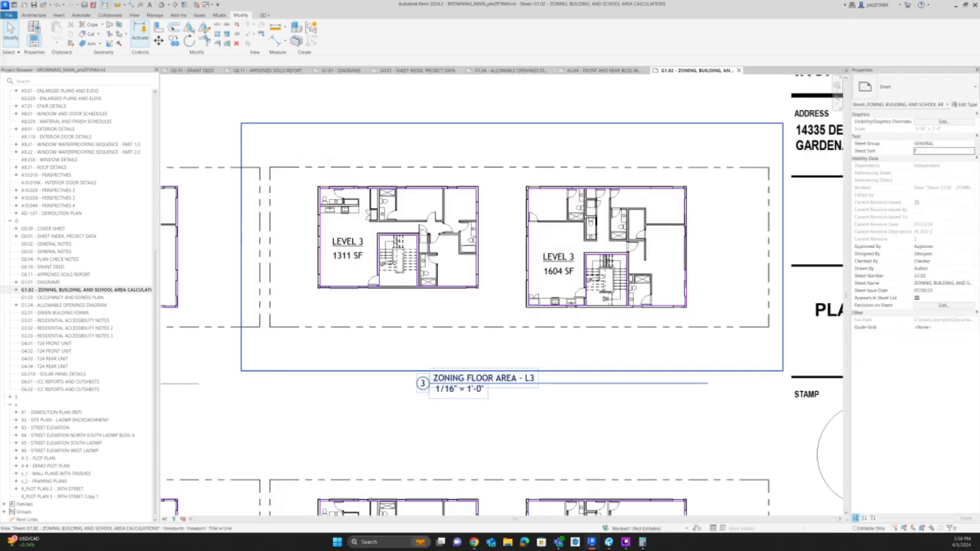
click(88, 15)
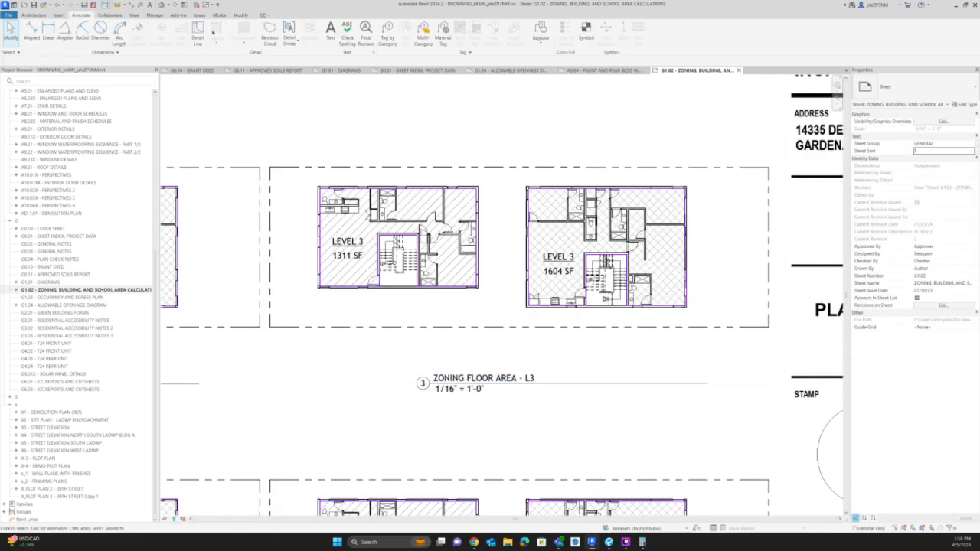
click(269, 34)
scroll(388, 241, up, 2)
click(360, 207)
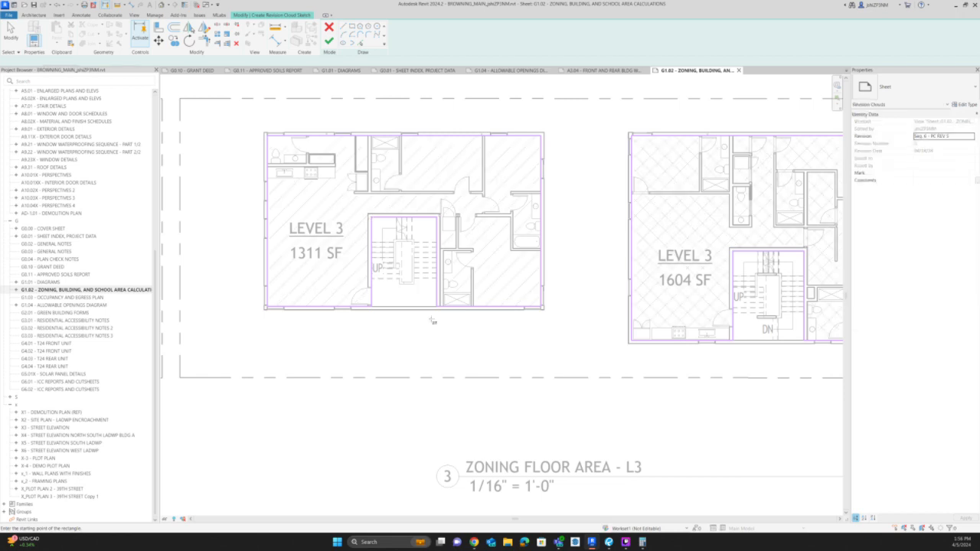
click(453, 322)
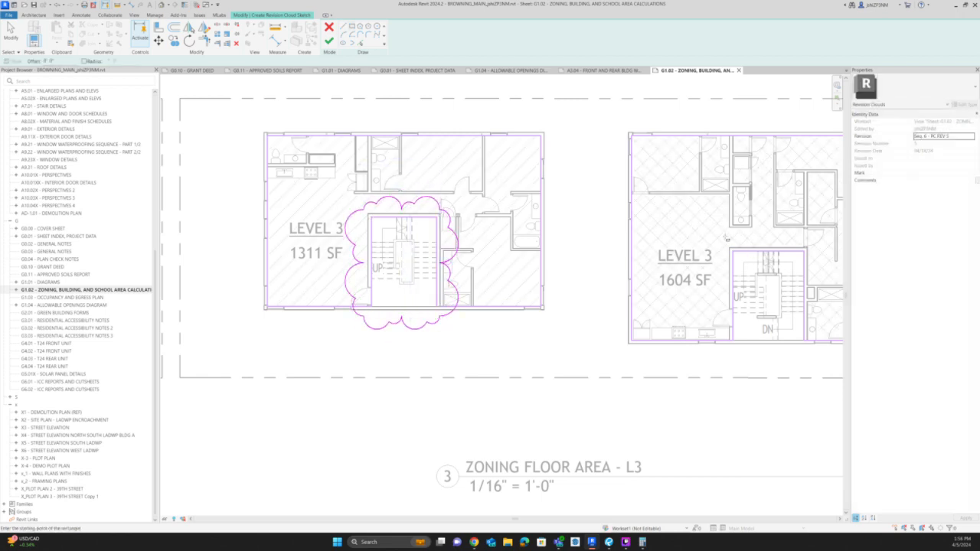
click(723, 243)
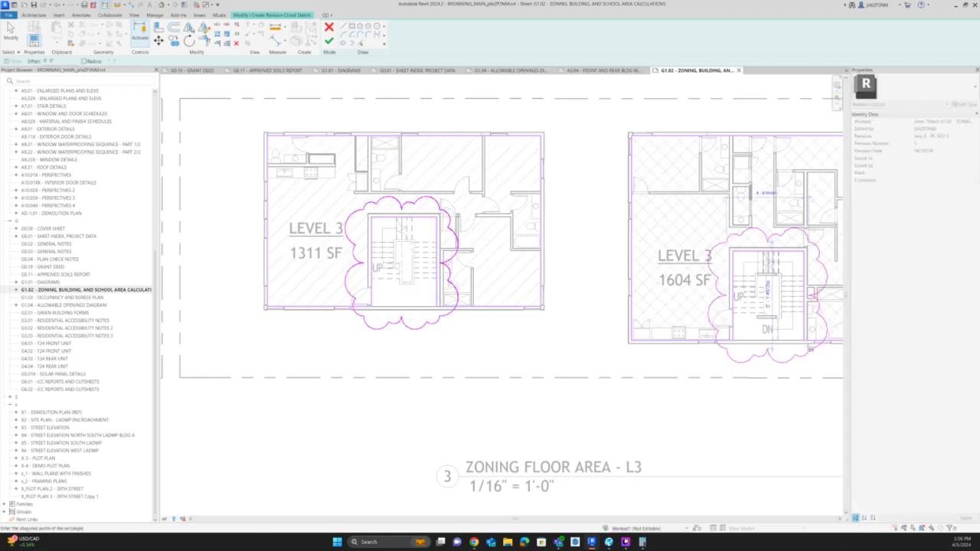
click(703, 306)
click(329, 42)
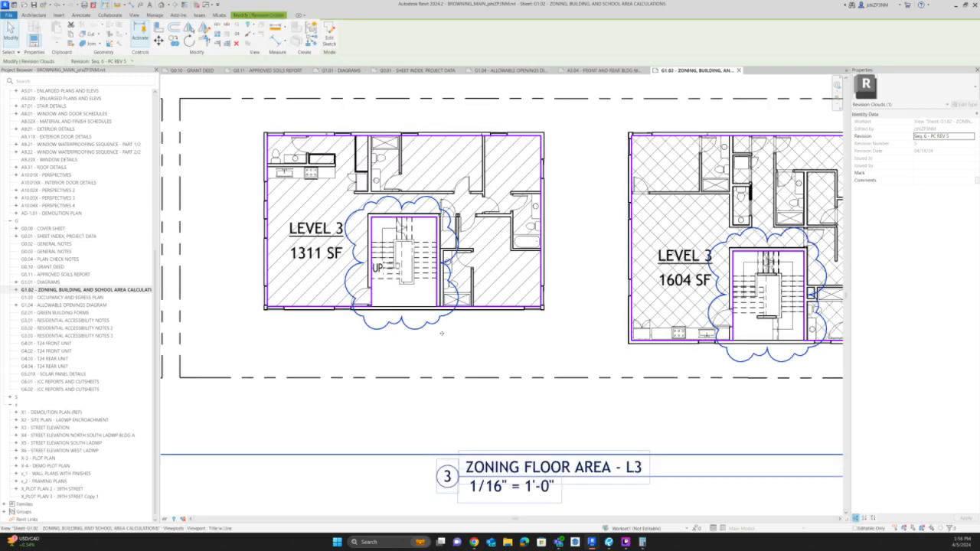
Tag the revision clouds around the front and rear stairways in ZONING FLOOR AREA - L3.
key(t)
key(g)
click(434, 342)
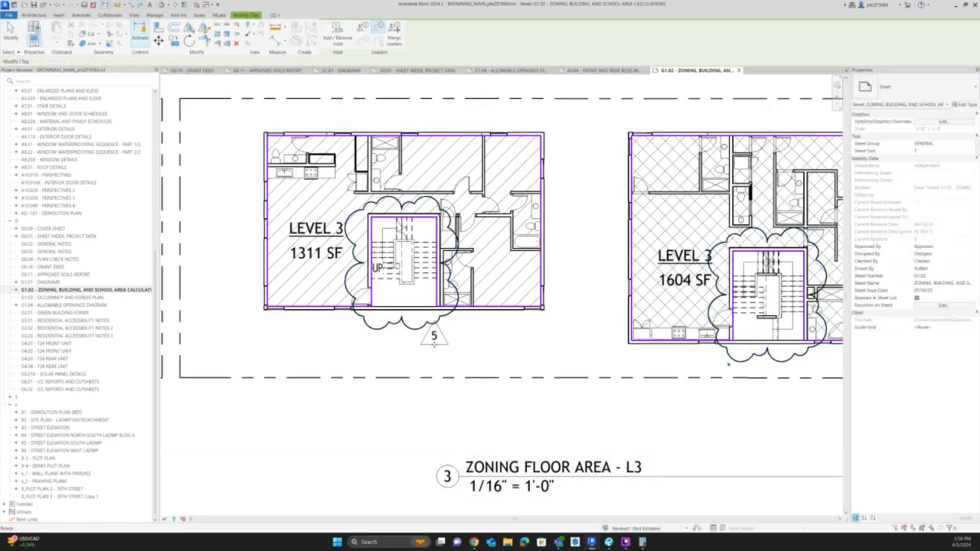
click(728, 369)
key(Escape)
key(Escape)
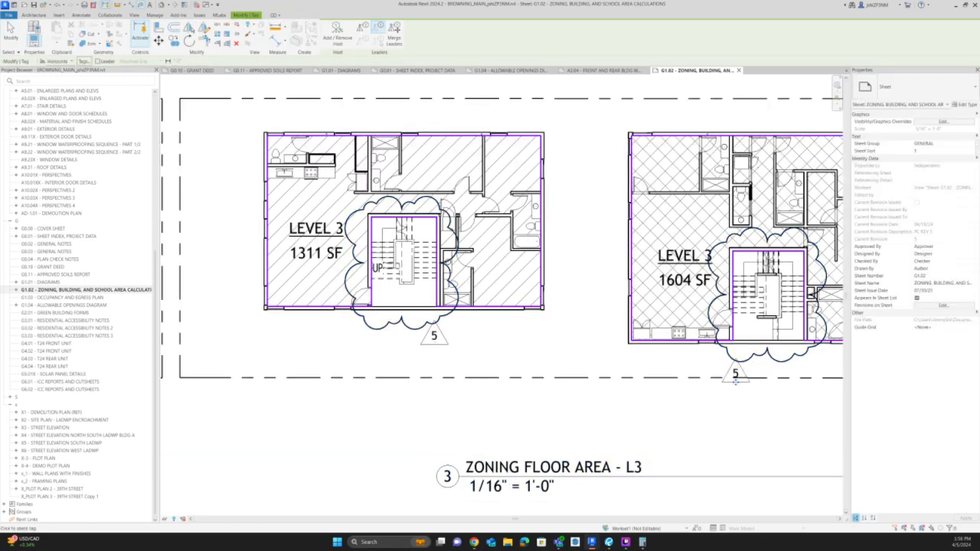
Copy the Level 3 stairway revision clouds and tags down onto the ZONING FLOOR AREA - L2 and L1 views.
scroll(406, 169, down, 6)
drag(394, 137, 513, 236)
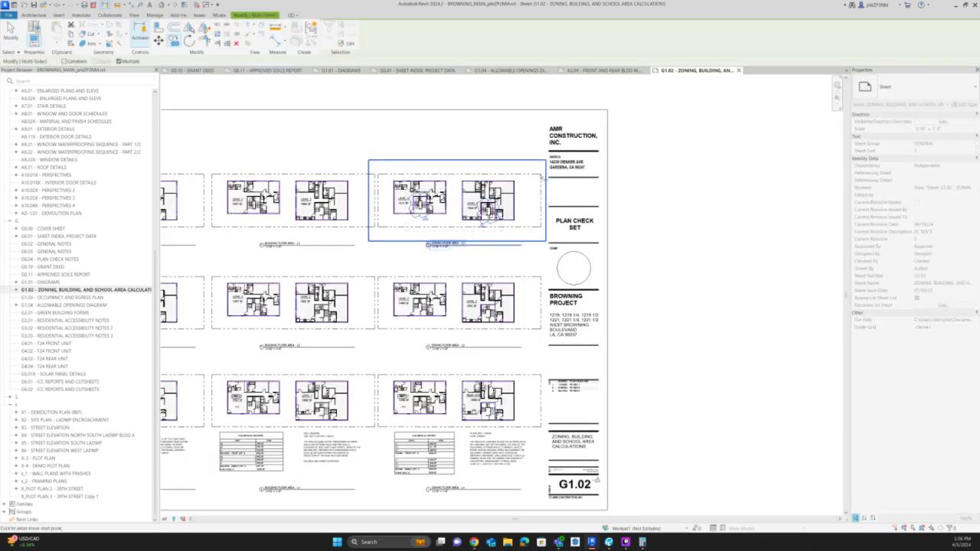
click(541, 175)
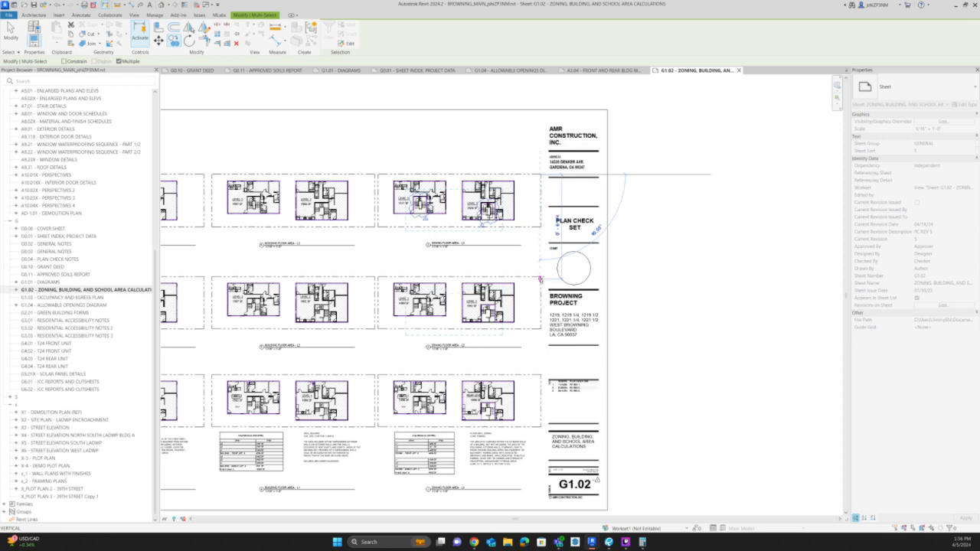
click(541, 278)
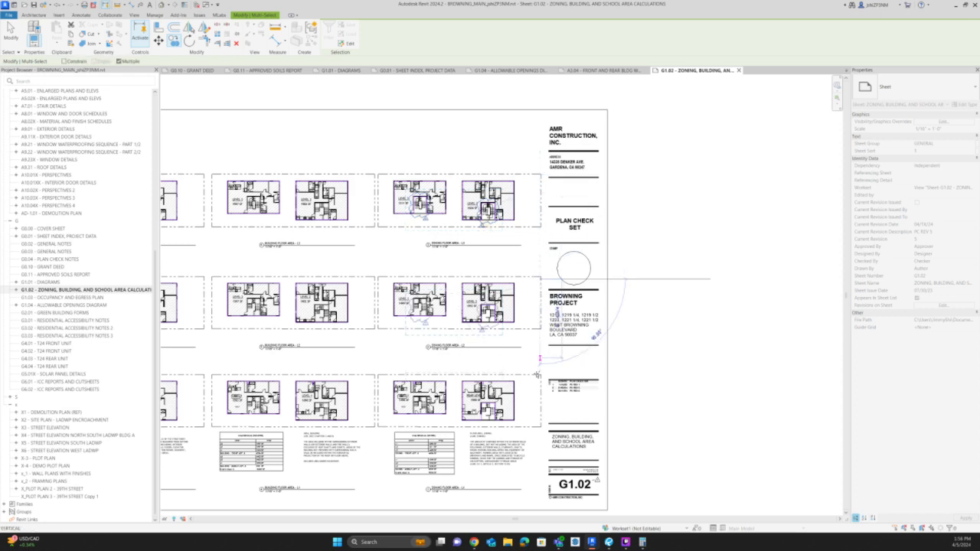
click(540, 375)
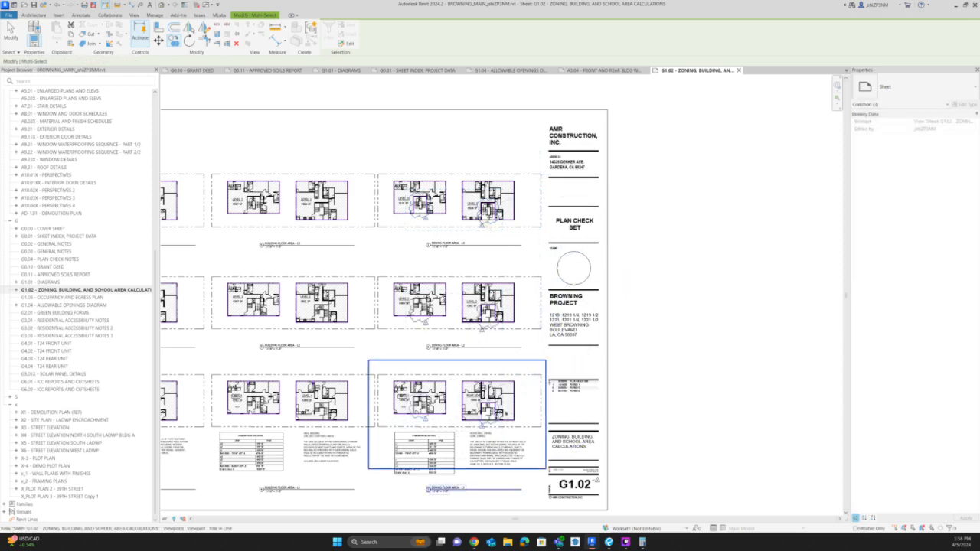
key(Escape)
Nudge the copied revision clouds and tags in ZONING FLOOR AREA - L2 slightly upward to fit the stairways.
scroll(519, 346, up, 3)
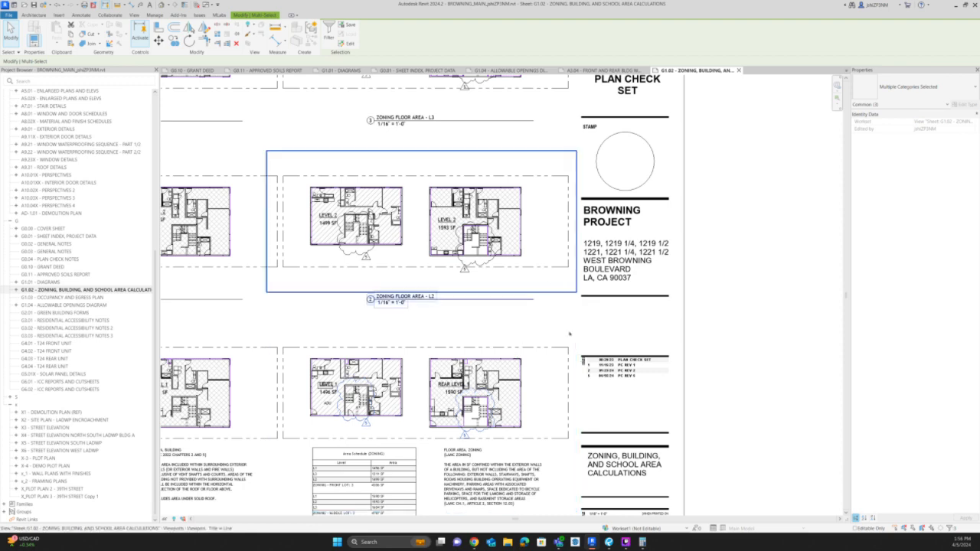
click(319, 160)
drag(302, 134, 528, 295)
key(Up)
key(Up)
click(758, 280)
scroll(603, 181, down, 3)
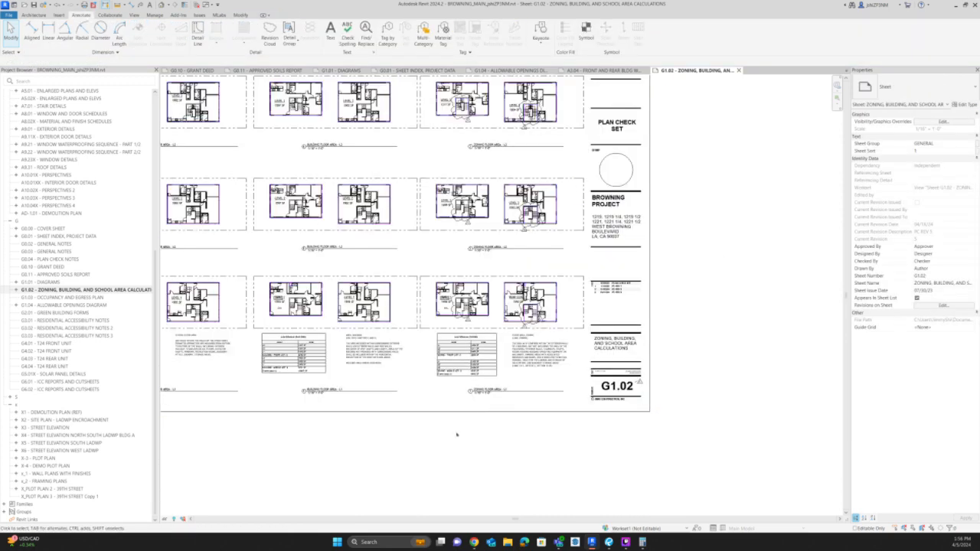
Draw a PC REV 5 revision cloud around the Area Schedule (ZONING) table and tag it near its lower corner.
scroll(471, 359, up, 6)
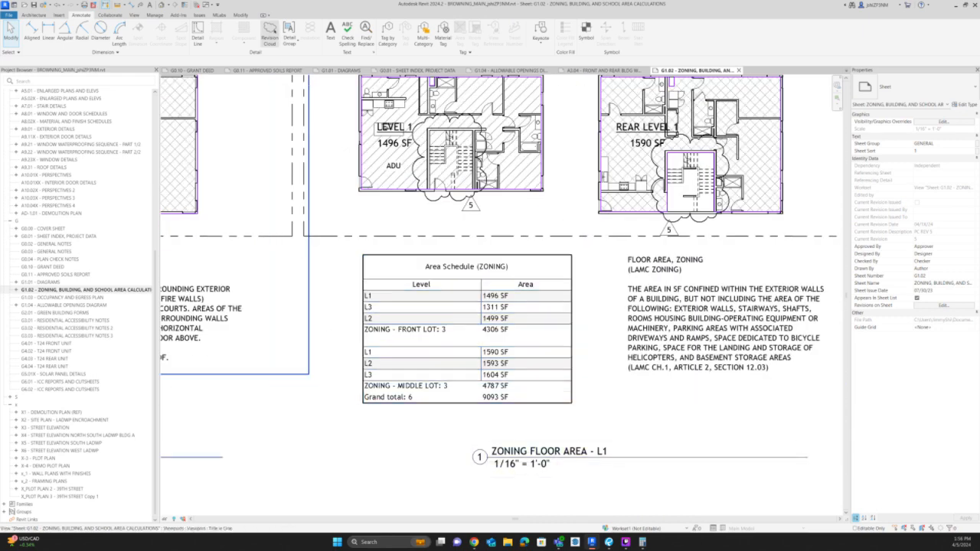
click(269, 33)
click(358, 246)
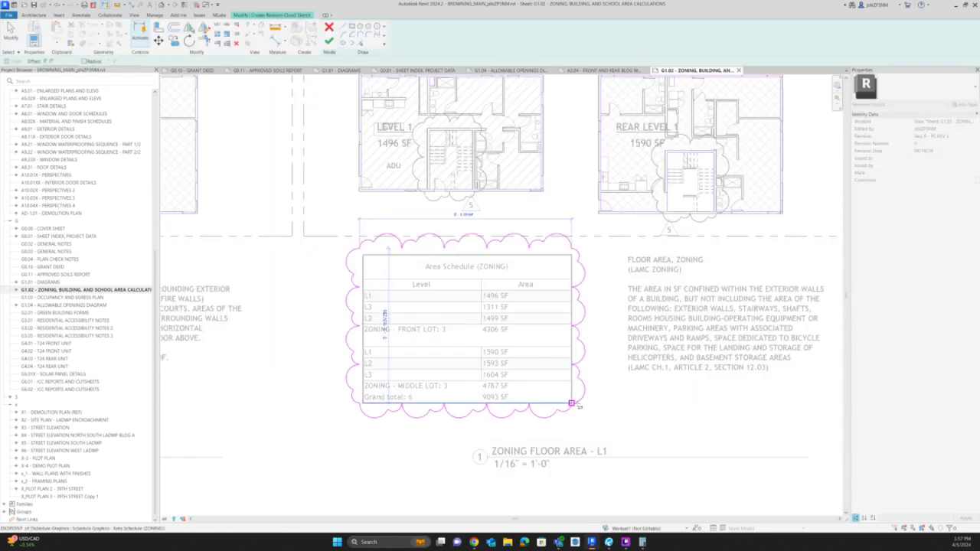
click(582, 407)
click(329, 41)
key(t)
key(g)
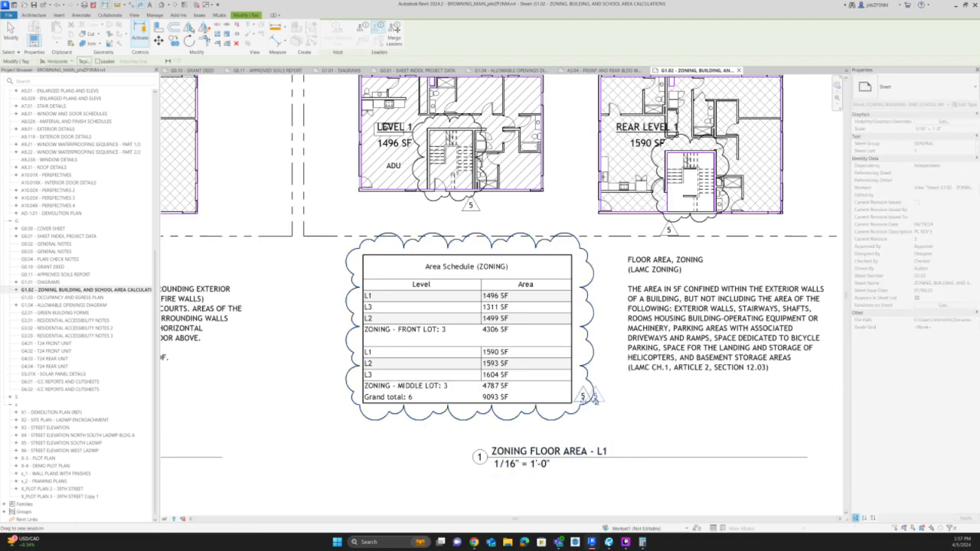
key(Escape)
Activate the ZONING FLOOR AREA - L1 view and draw a rectangular area boundary inside the front building's Level 1 stairway walls.
scroll(483, 399, down, 3)
scroll(502, 202, up, 1)
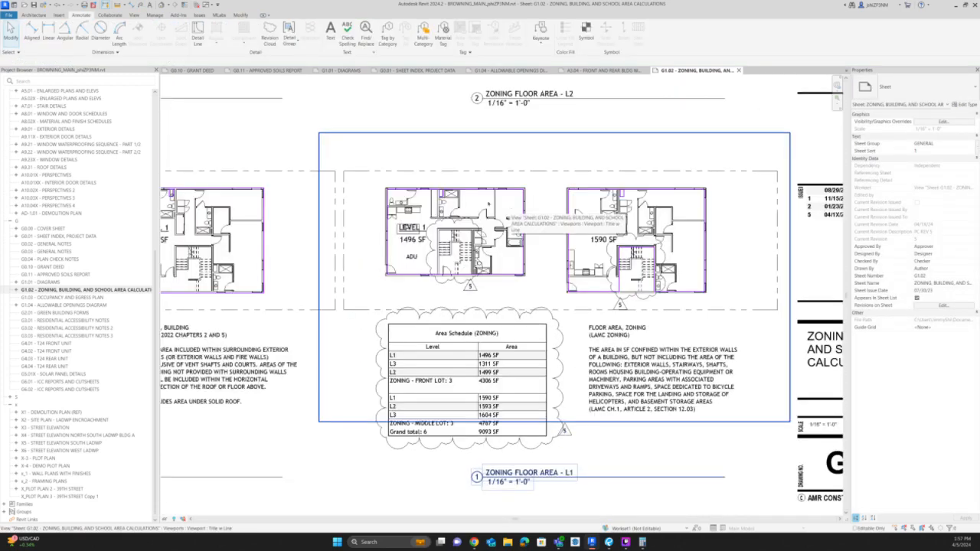
scroll(450, 268, up, 3)
double_click(540, 268)
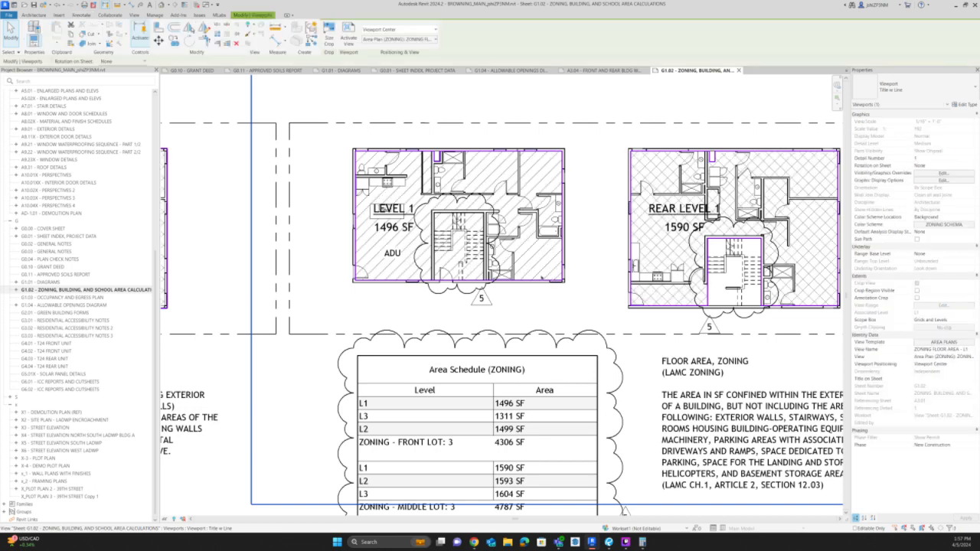
scroll(540, 267, up, 4)
click(330, 284)
key(c)
key(s)
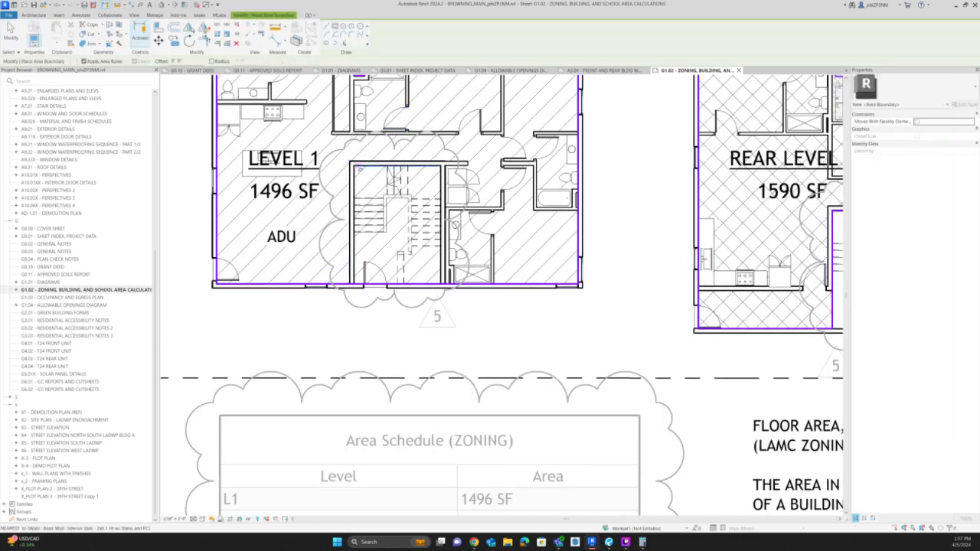
click(353, 166)
click(441, 272)
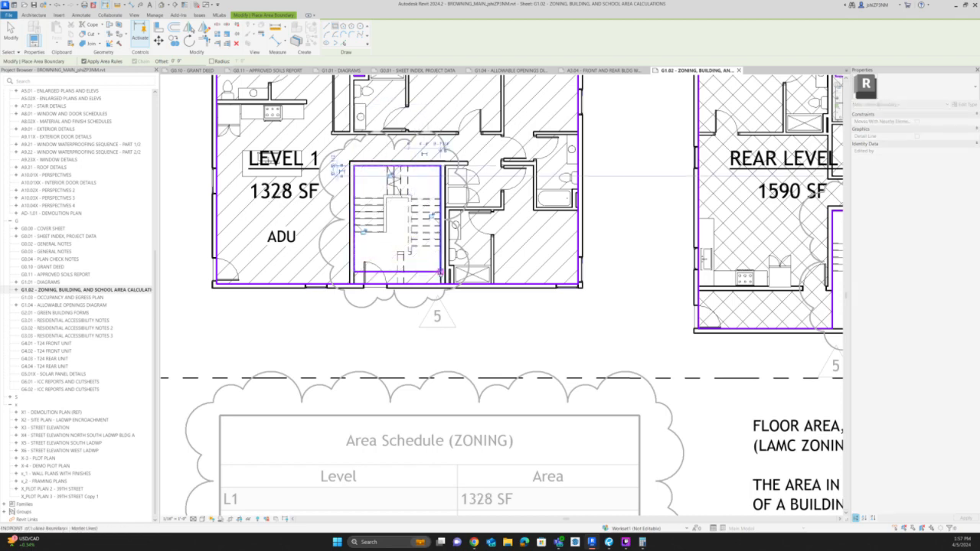
key(Escape)
key(Escape)
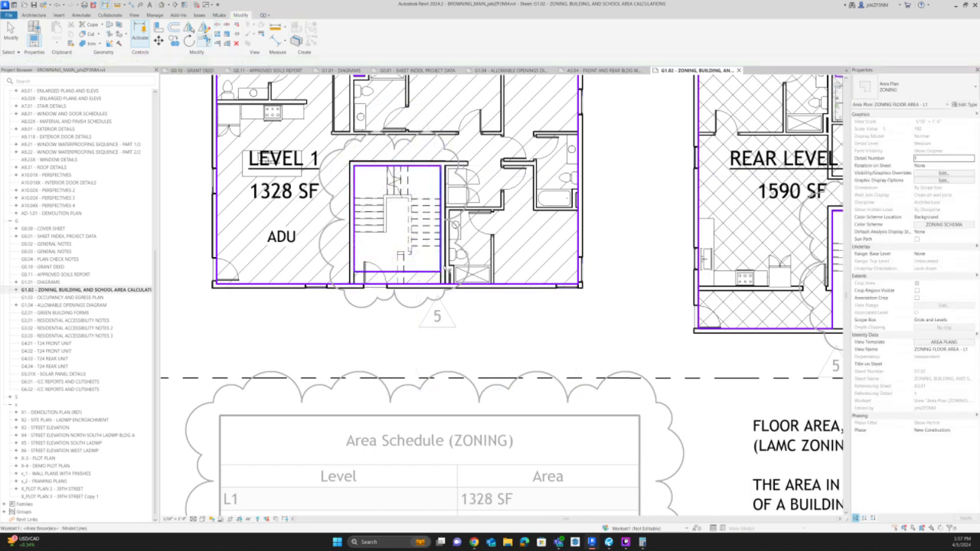
Open the building's lower boundary at the Level 1 stairway, trim the stairway sides to it and delete the leftover bottom line.
key(Delete)
key(t)
key(r)
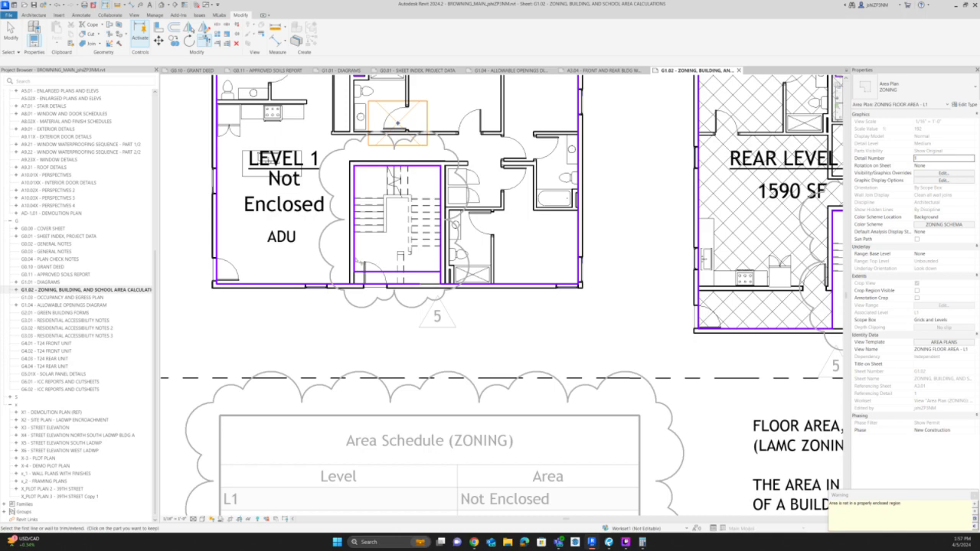
click(355, 260)
click(340, 284)
key(Escape)
click(373, 272)
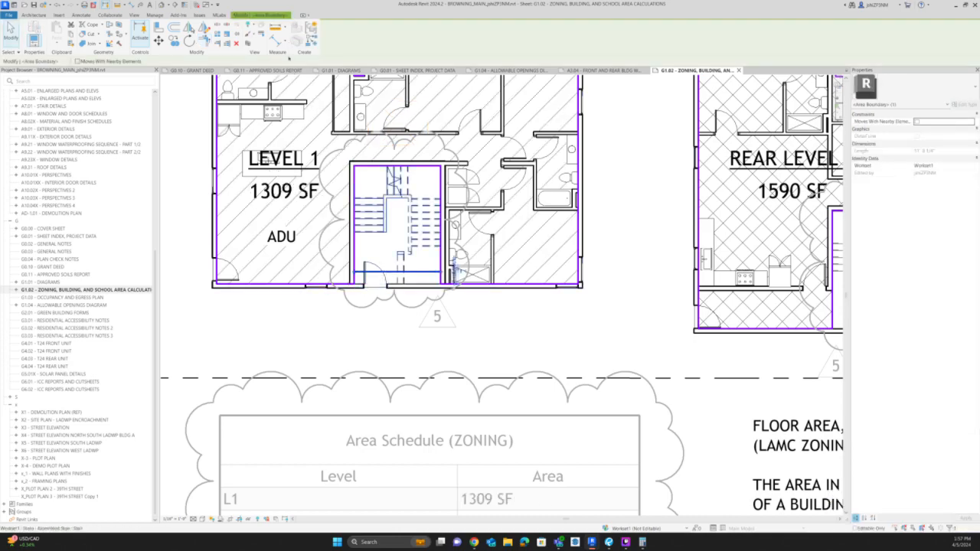
key(Escape)
Switch to the ZONING FLOOR AREA - L2 view and draw a rectangular area boundary inside the front building's Level 2 stairway walls.
scroll(413, 398, down, 4)
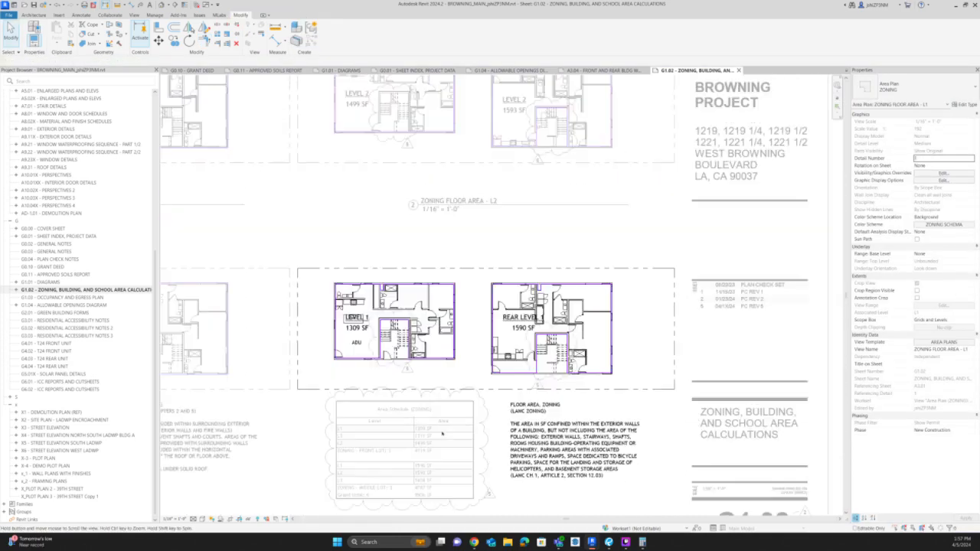
middle_drag(432, 274, 442, 433)
double_click(447, 345)
scroll(404, 268, up, 4)
double_click(397, 254)
scroll(397, 253, up, 3)
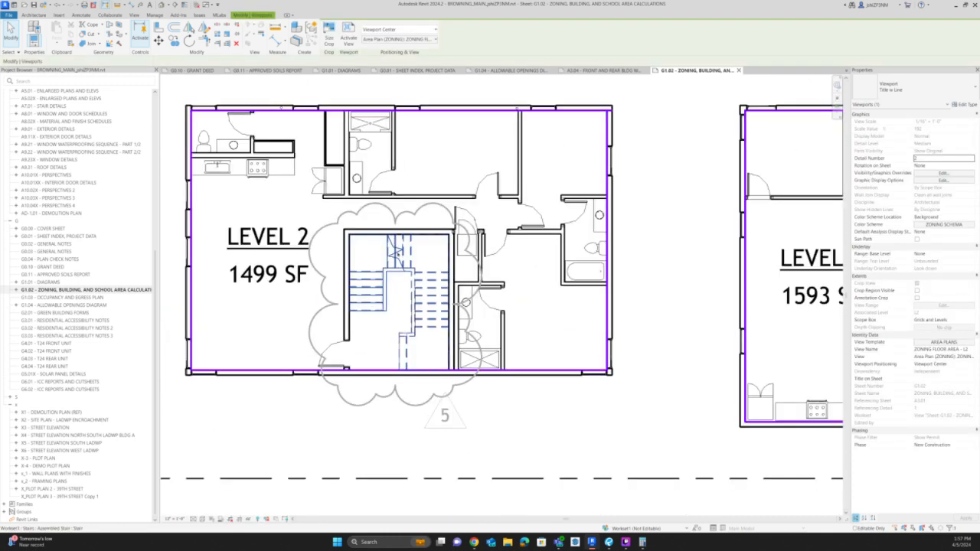
scroll(398, 253, up, 1)
click(311, 28)
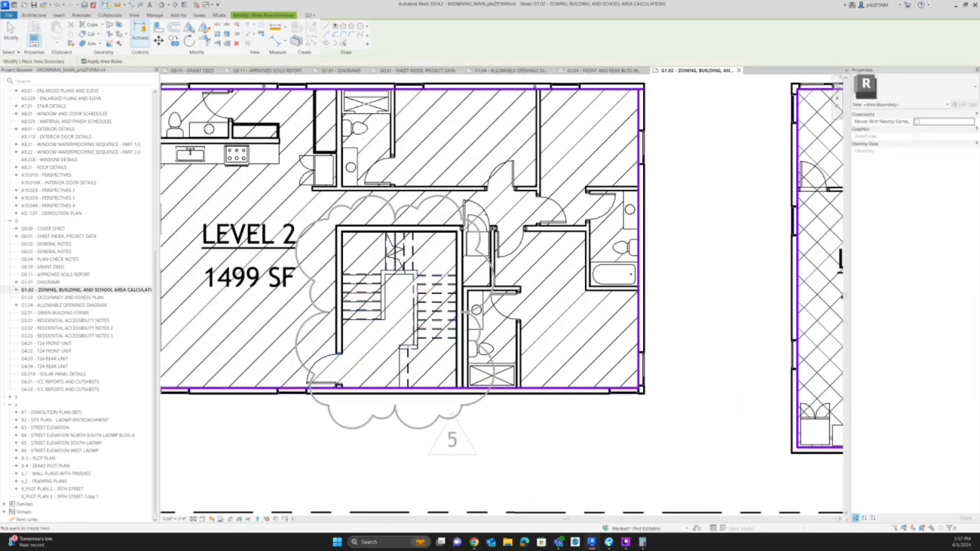
click(342, 231)
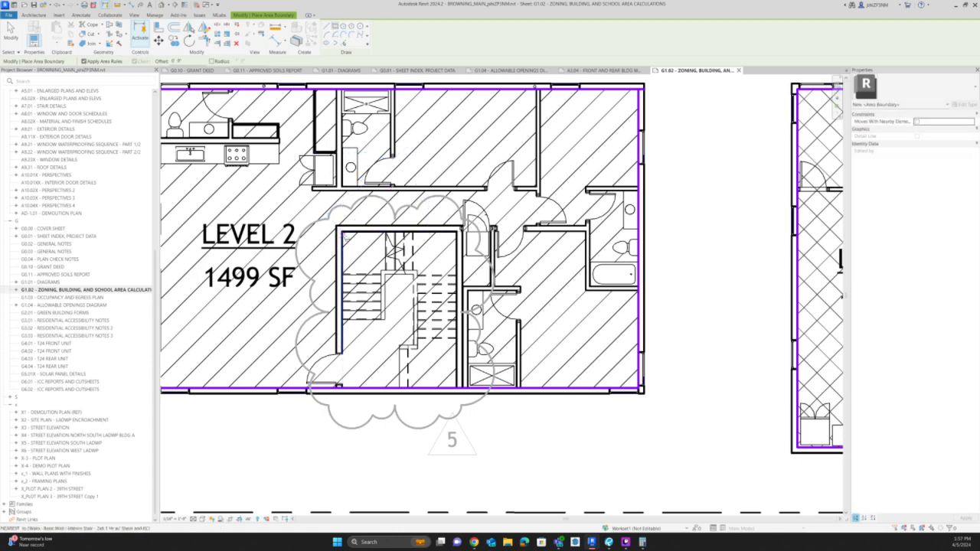
click(342, 231)
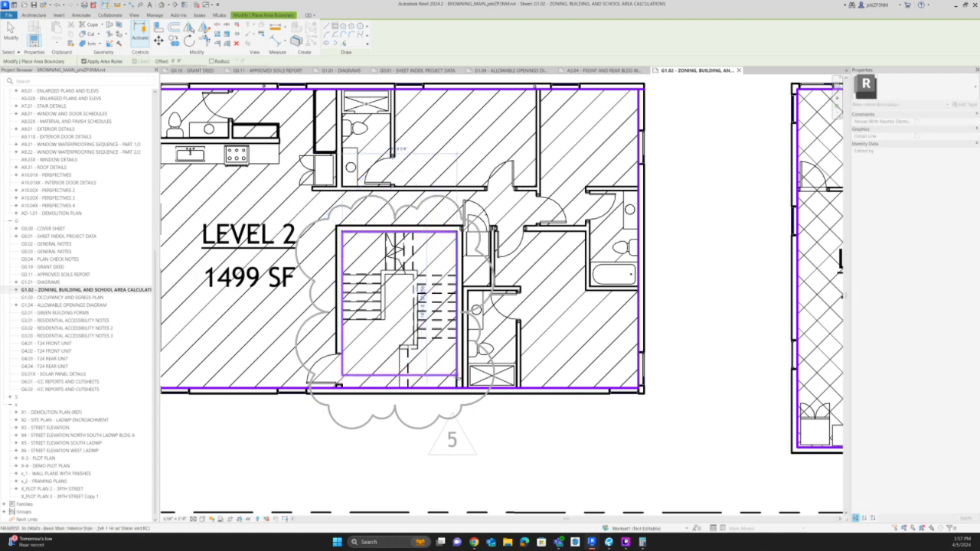
click(457, 375)
key(Escape)
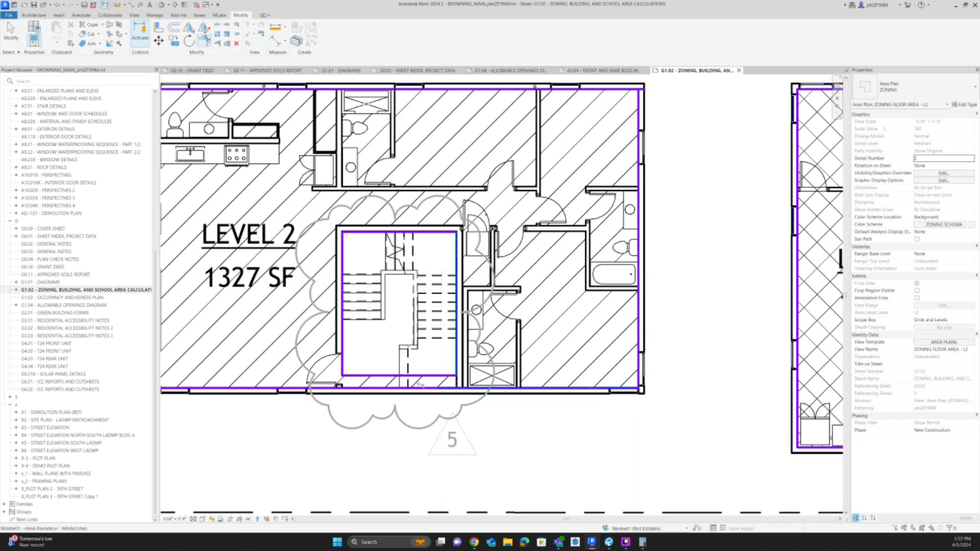
Trim the Level 2 stairway boundary to the building's lower boundary, excluding the stairway, and return to the sheet.
click(468, 389)
click(343, 367)
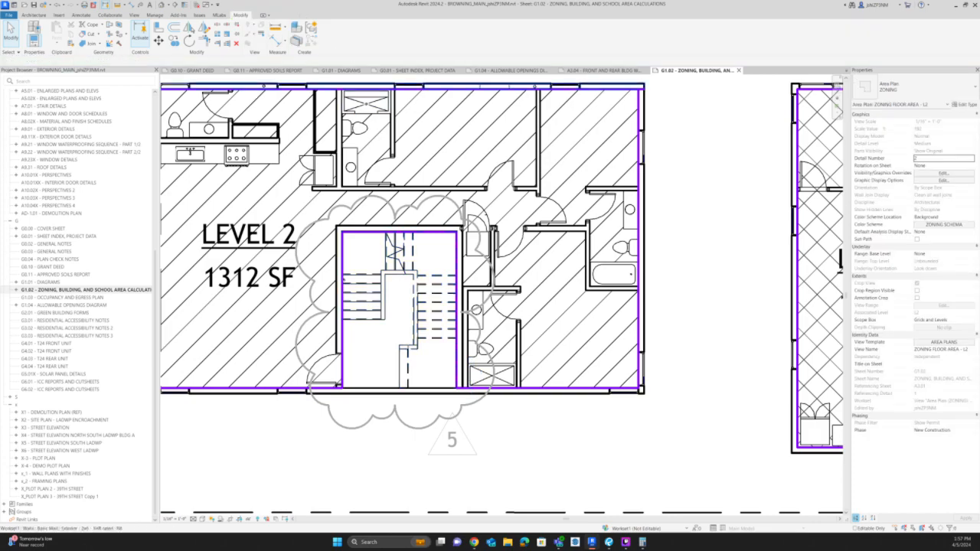
scroll(360, 289, down, 2)
scroll(416, 224, down, 7)
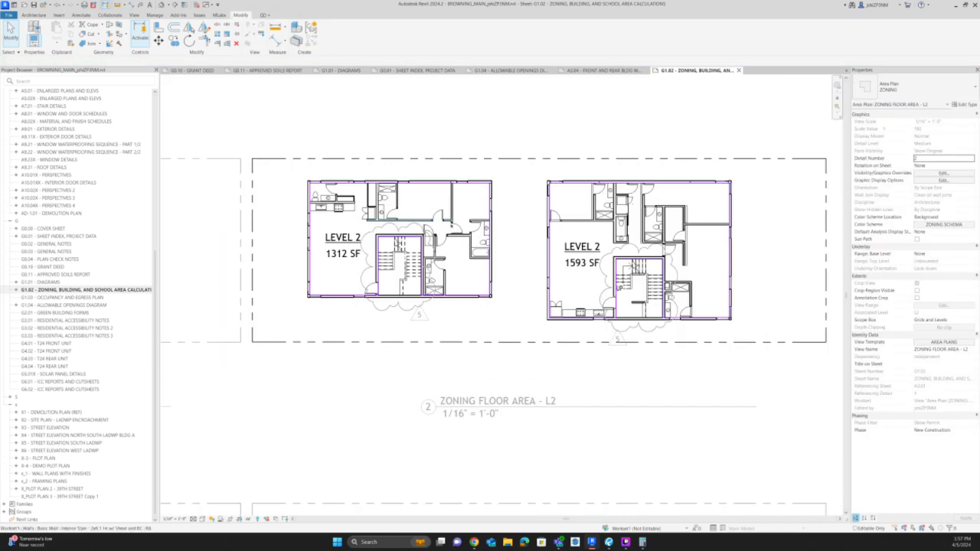
double_click(660, 149)
scroll(660, 151, down, 1)
scroll(672, 151, down, 2)
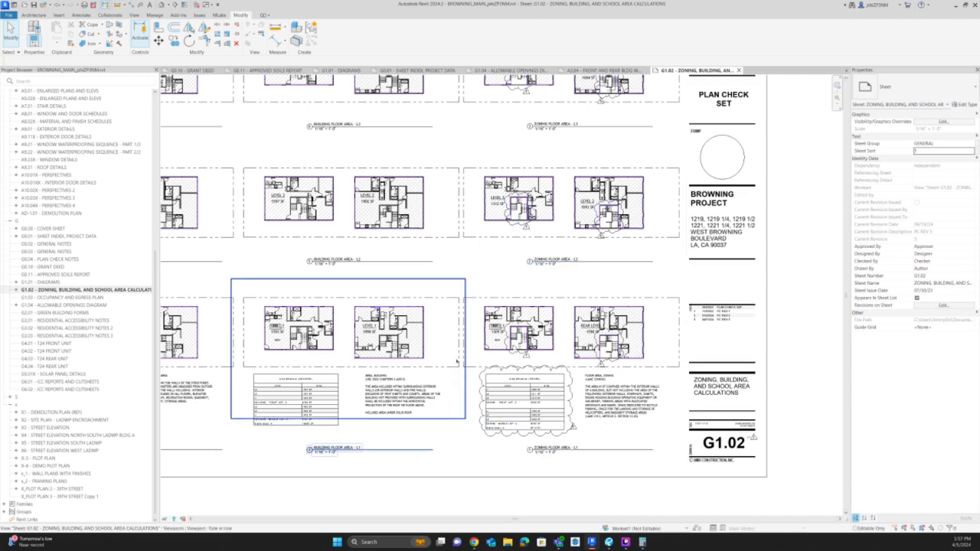
On sheet G0.01, set the proposed building floor area (including ADU) to 8,719 SF to match the zoning schedule.
scroll(540, 429, up, 4)
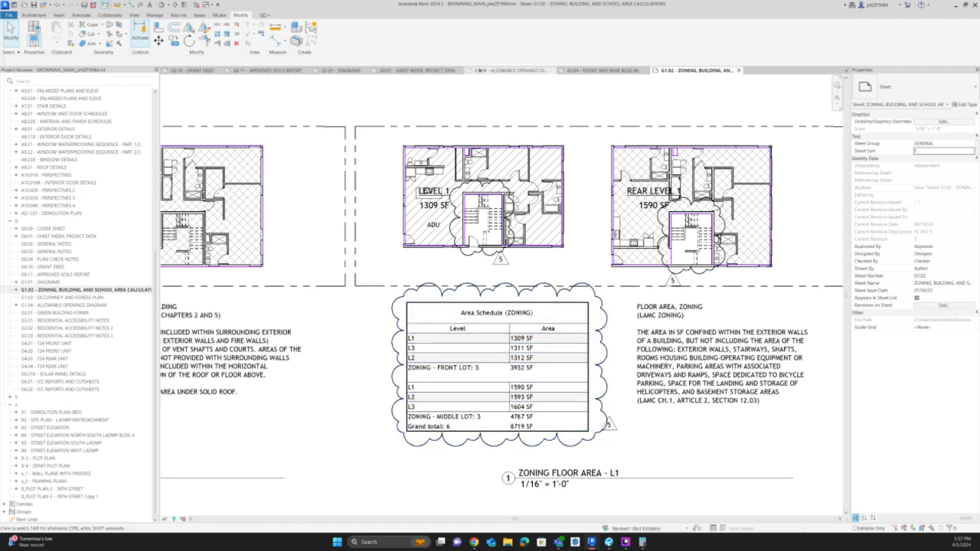
click(395, 70)
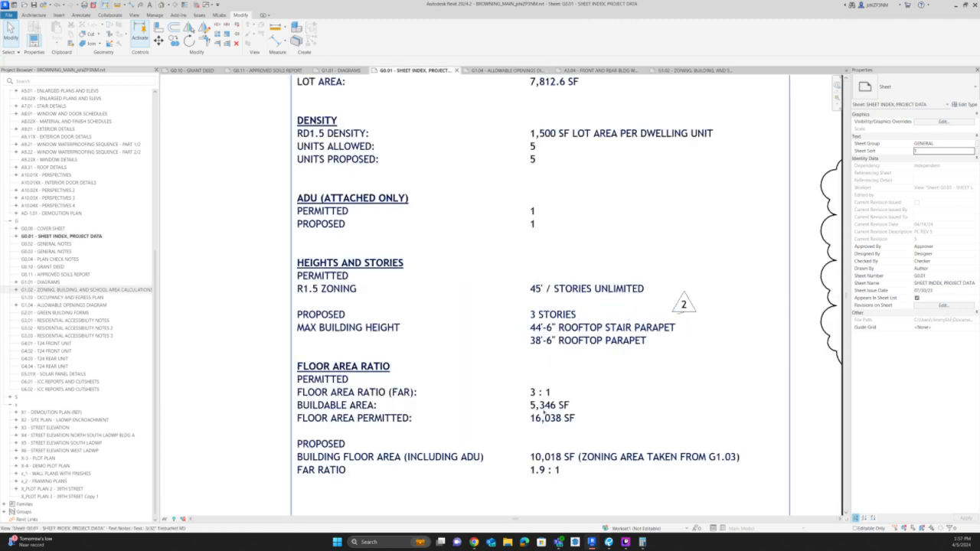
click(543, 413)
click(542, 413)
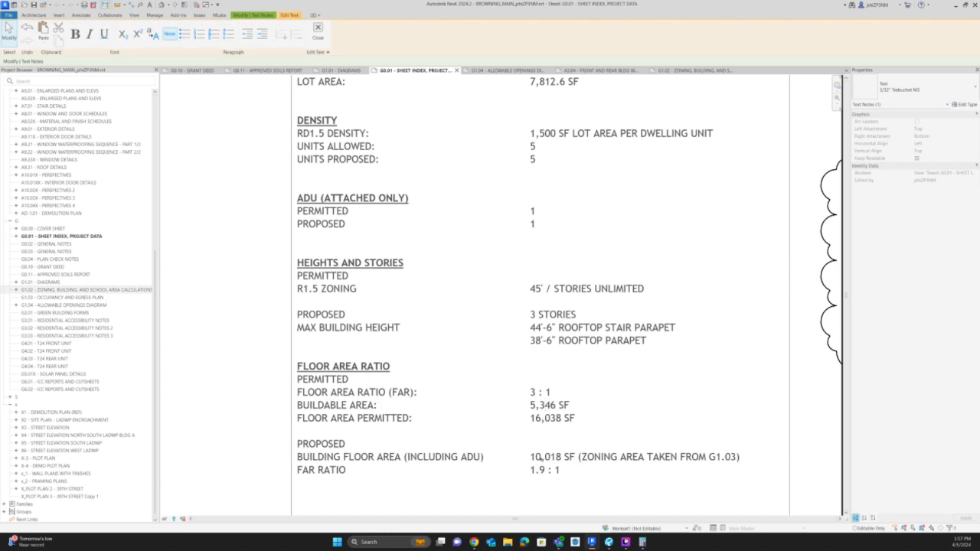
drag(536, 457, 560, 457)
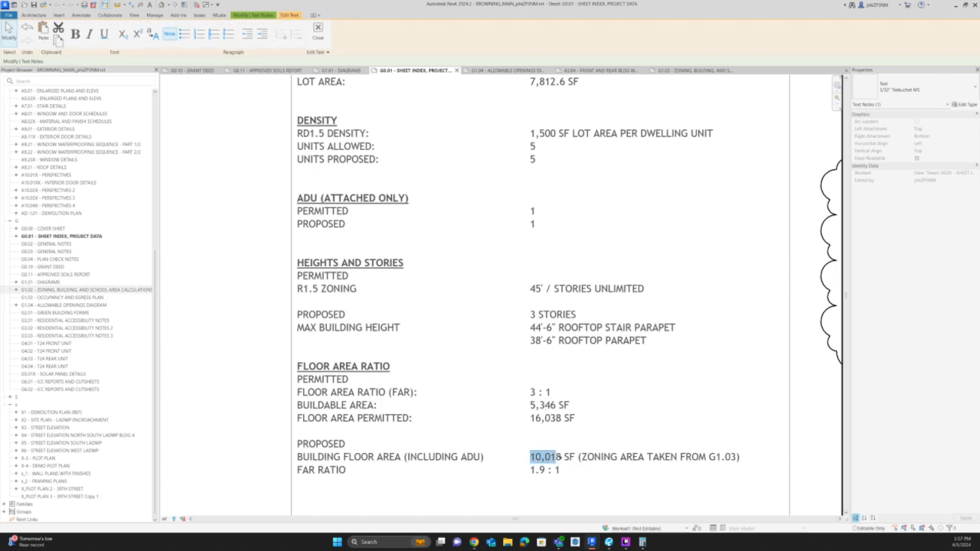
key(BackSpace)
key(Right)
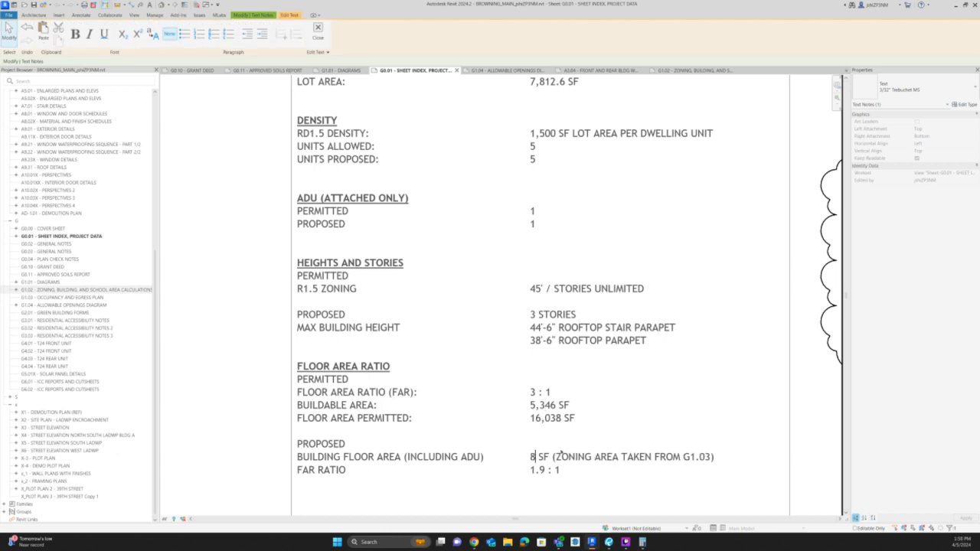
text(,719)
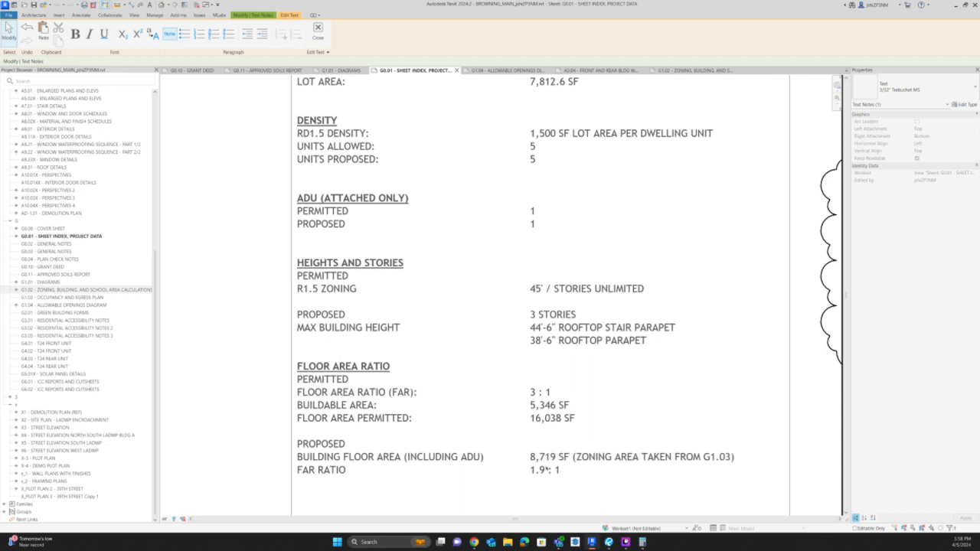
Open the calculator and try dividing the proposed 8,719 SF floor area by the permitted 16,038 SF.
click(642, 542)
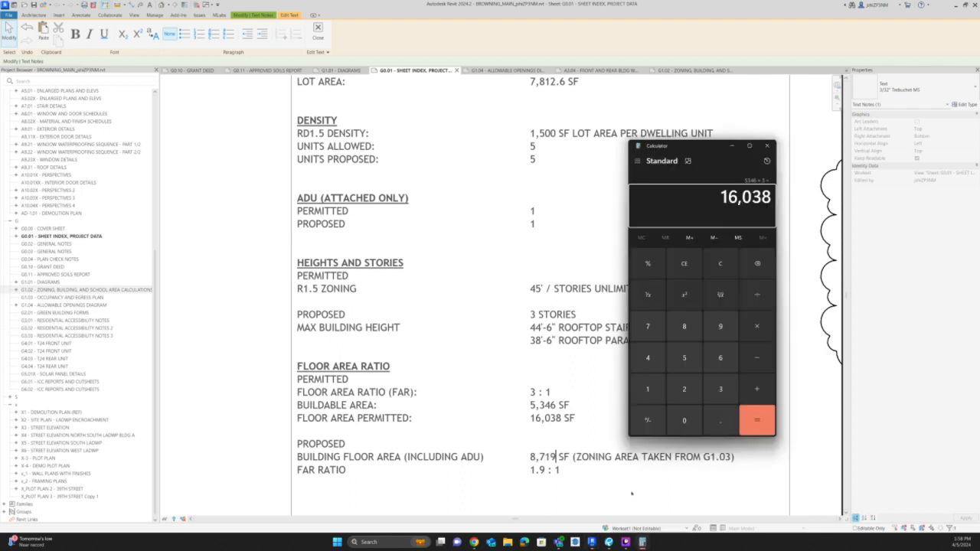
text(8,719)
key(Return)
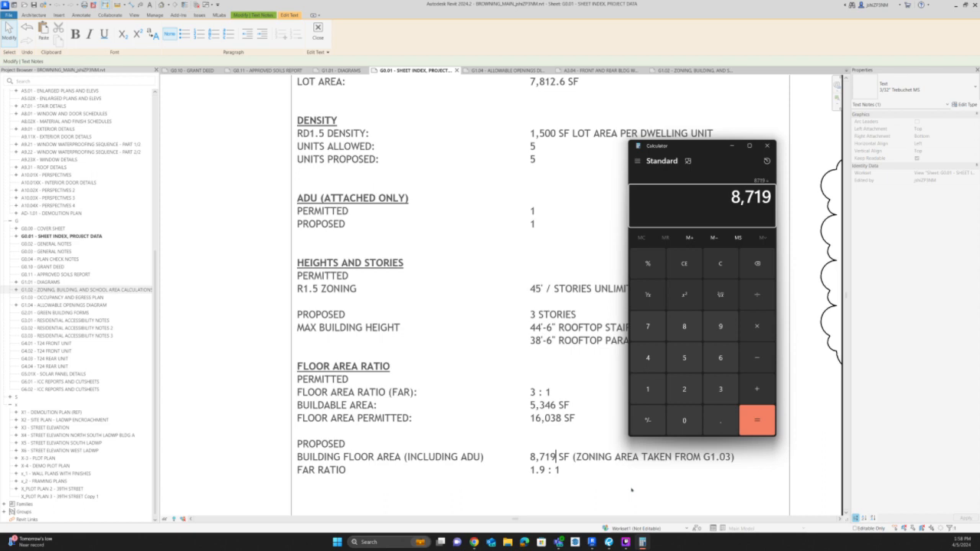
text(/16038)
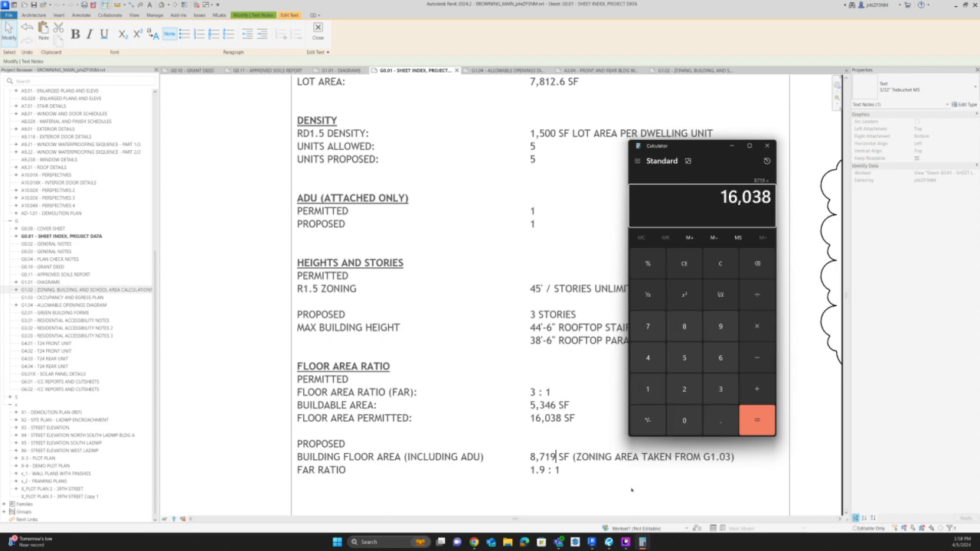
key(Return)
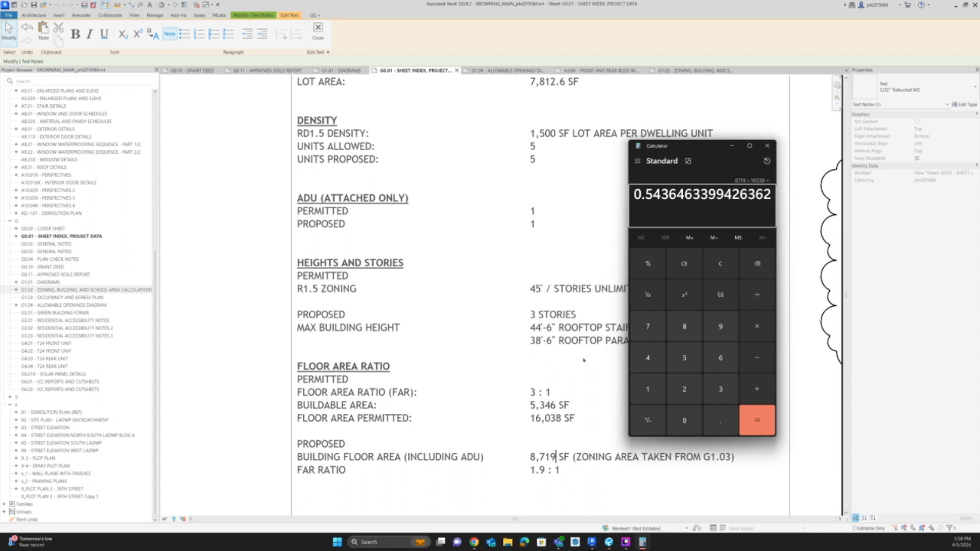
key(Escape)
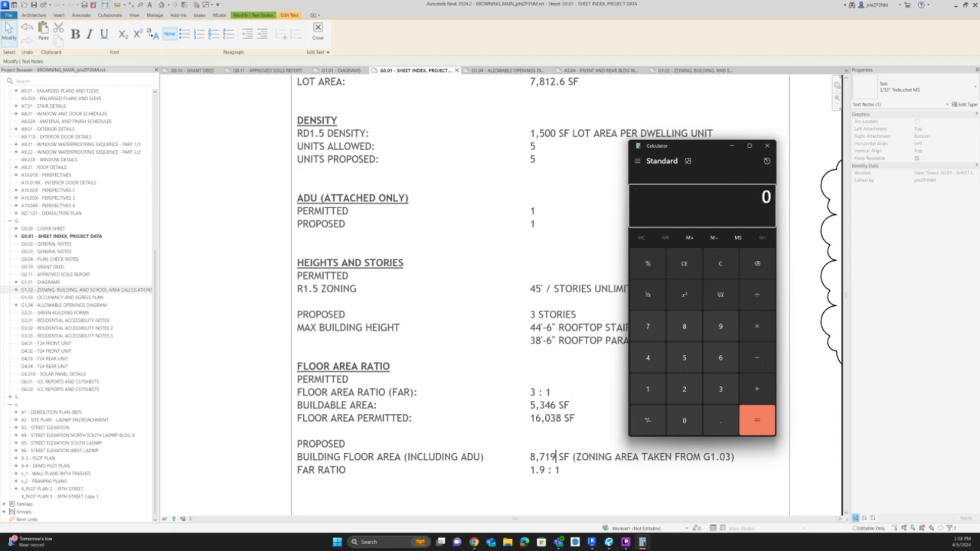
Divide 8,719 by the 5,346 SF buildable area and set the proposed FAR ratio on sheet G0.01 to 1.6 : 1.
text(8719)
key(slash)
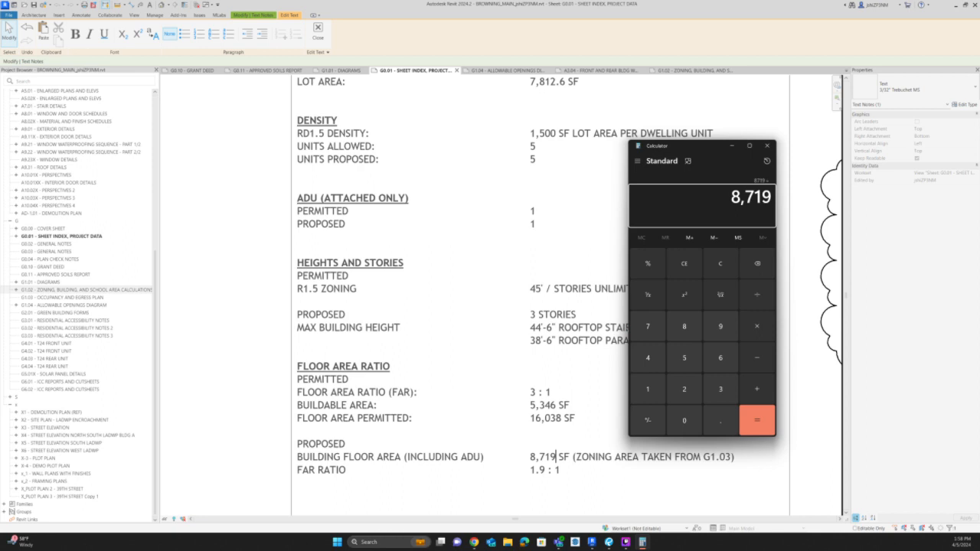
text(5346)
key(Return)
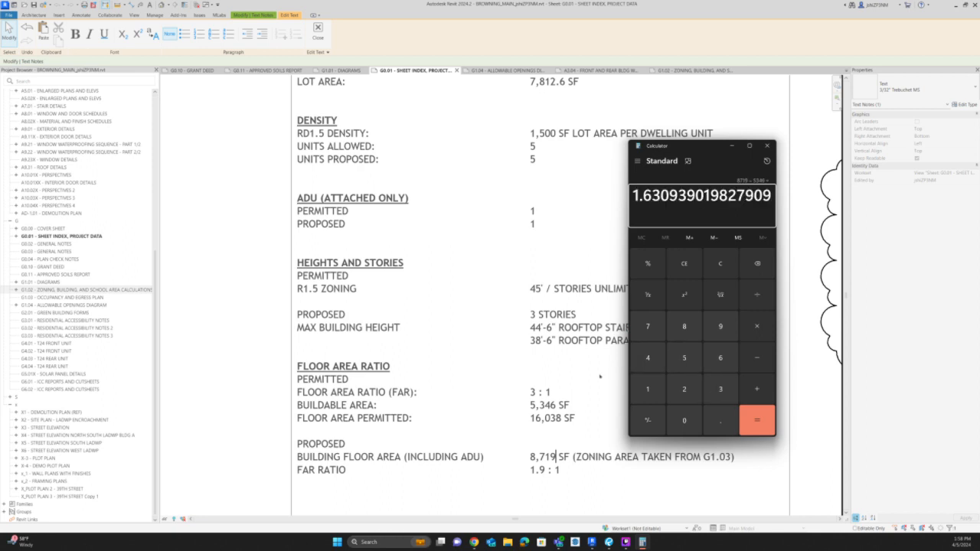
click(541, 470)
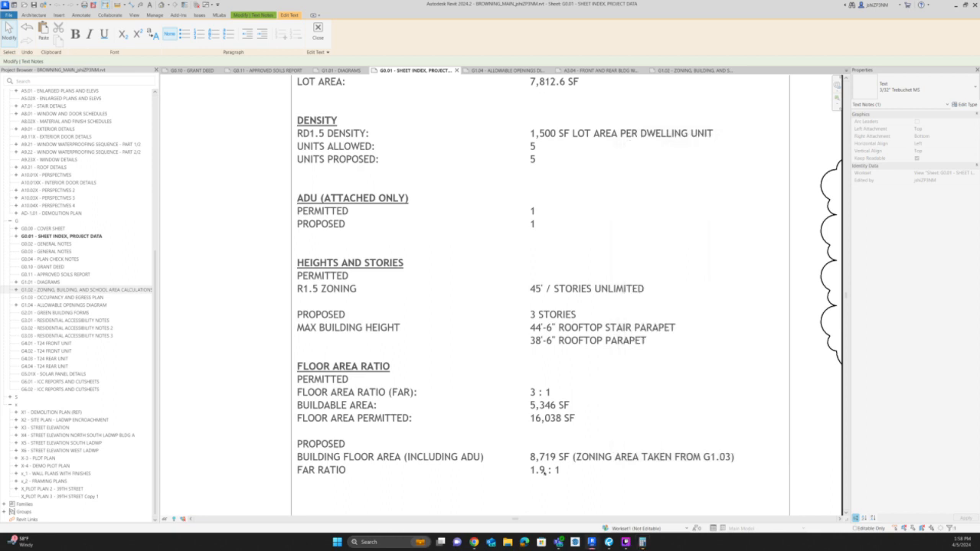
drag(538, 470, 545, 471)
text(6)
scroll(506, 390, down, 3)
click(703, 398)
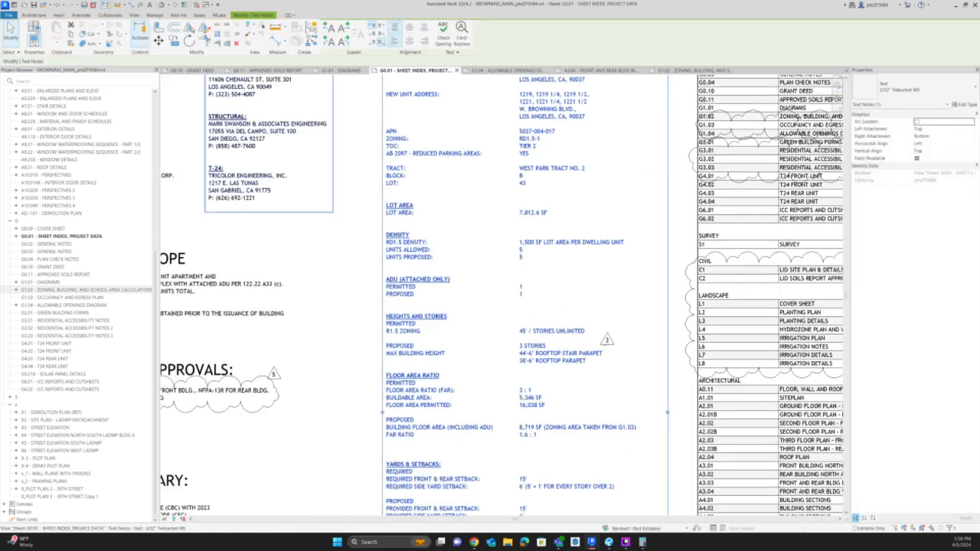
key(Escape)
Draw a rectangular revision cloud around the floor area ratio values, from the buildable area down to the FAR ratio.
click(83, 15)
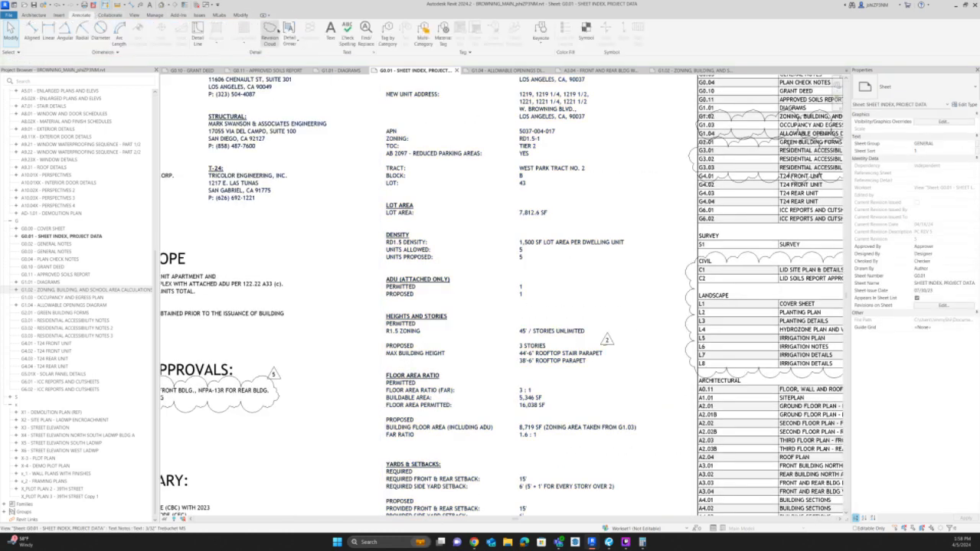
click(269, 35)
scroll(551, 398, up, 2)
scroll(457, 375, up, 3)
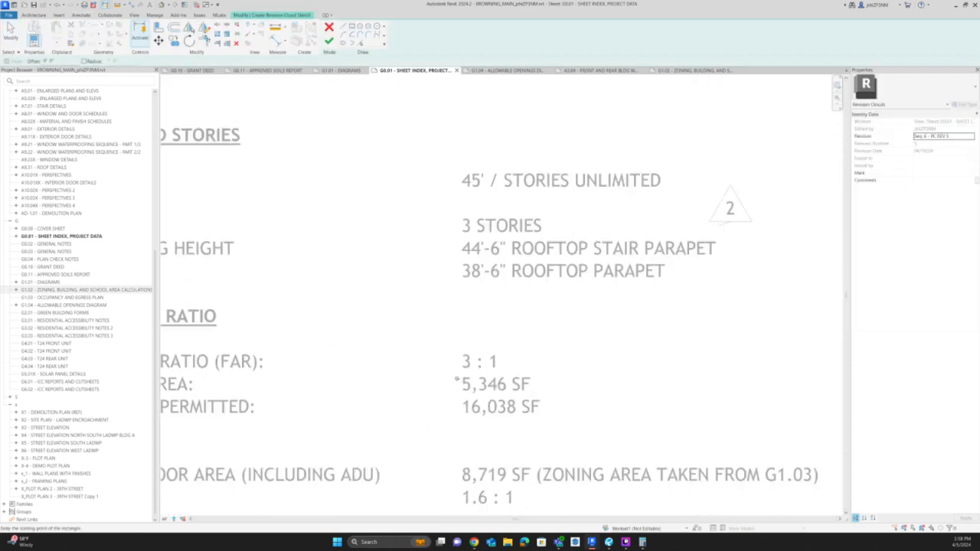
click(458, 375)
scroll(458, 375, down, 2)
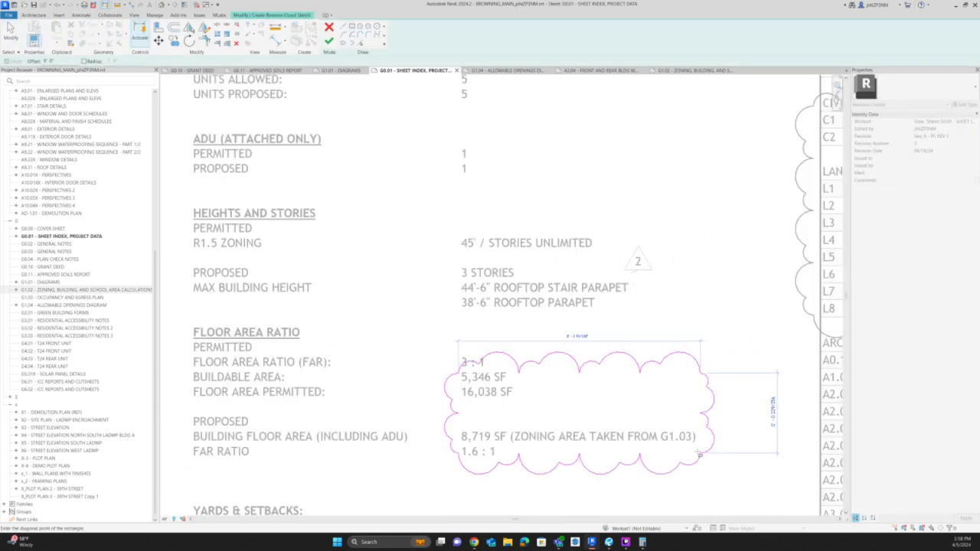
click(692, 452)
key(Escape)
click(588, 372)
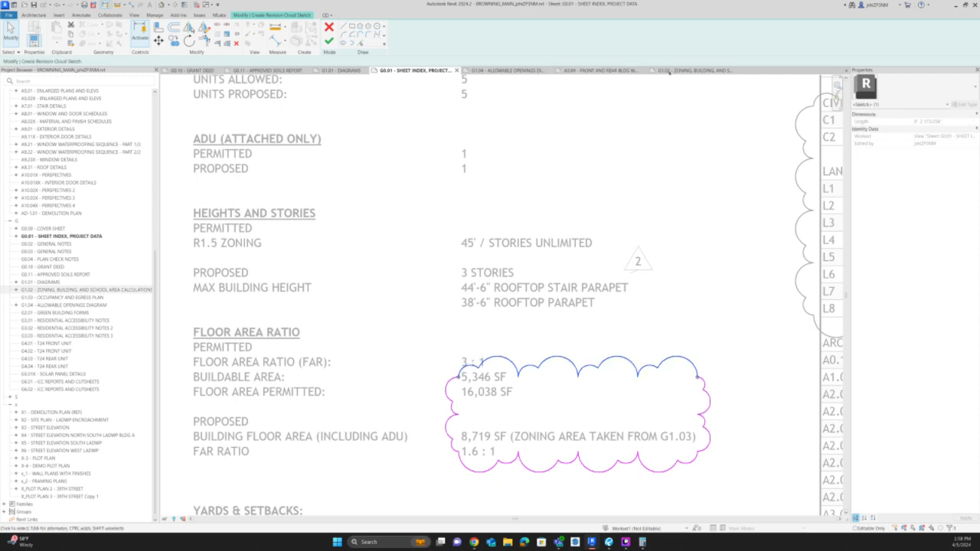
click(329, 42)
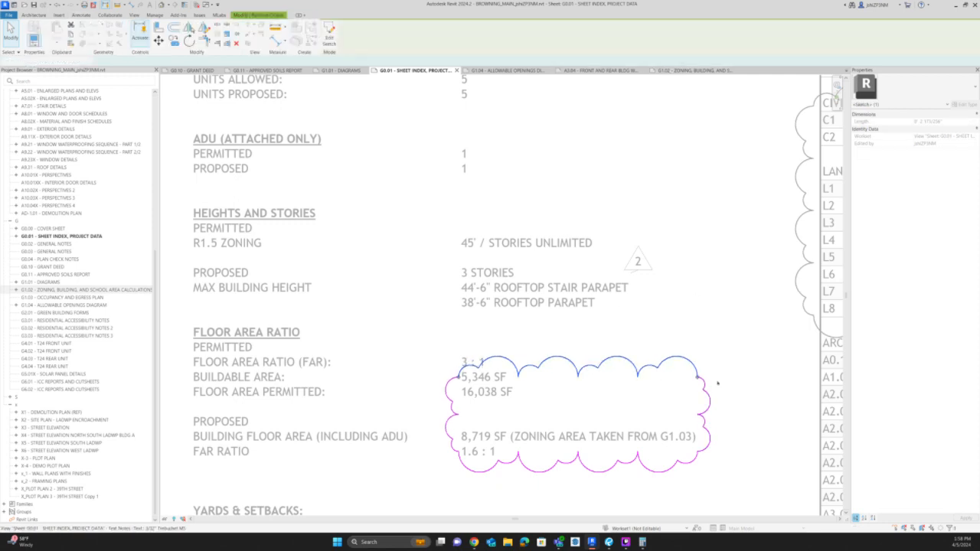
Tag the new floor area ratio cloud with its revision 5 triangle at the cloud's upper corner.
key(t)
key(g)
click(694, 387)
key(Escape)
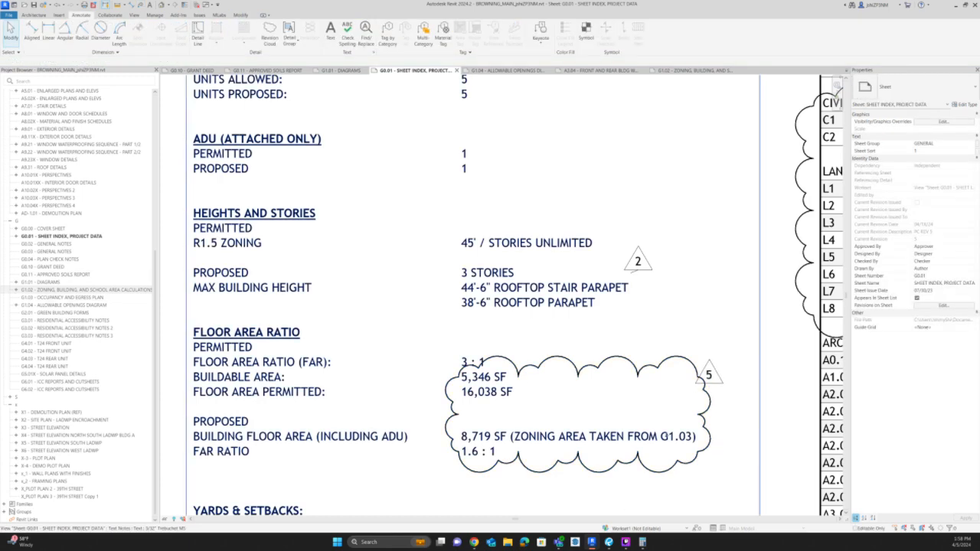
Correct the sheet reference in the proposed building floor area note to G1.02.
double_click(668, 438)
drag(691, 437, 686, 437)
text(2)
scroll(730, 393, down, 2)
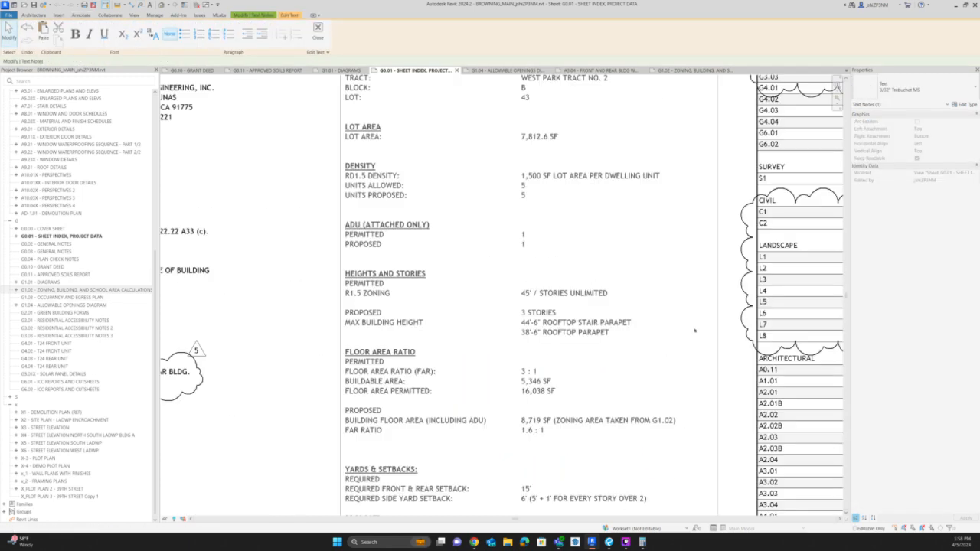
click(300, 312)
click(288, 274)
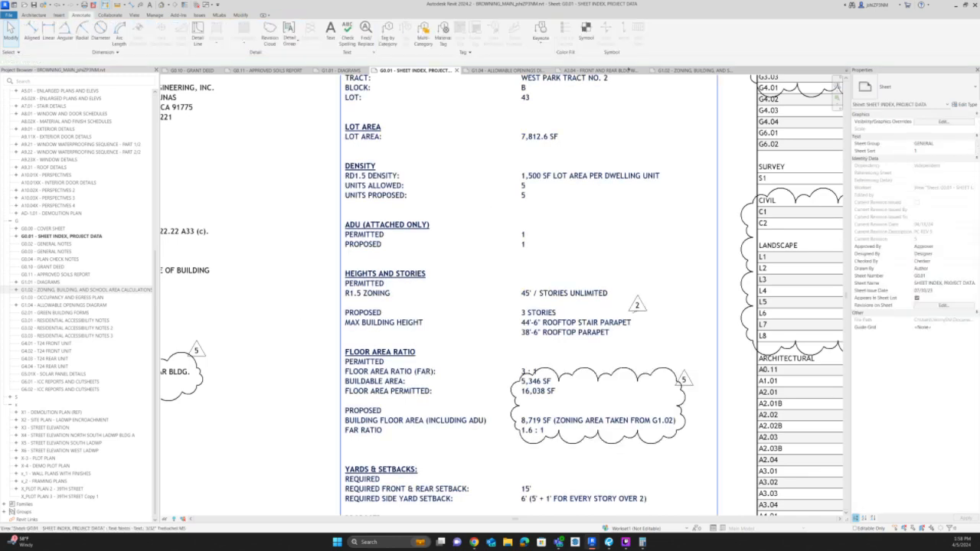
Switch to sheet G1.02, activate the BUILDING FLOOR AREA - L1 viewport and open its AREA PLANS view template.
click(691, 70)
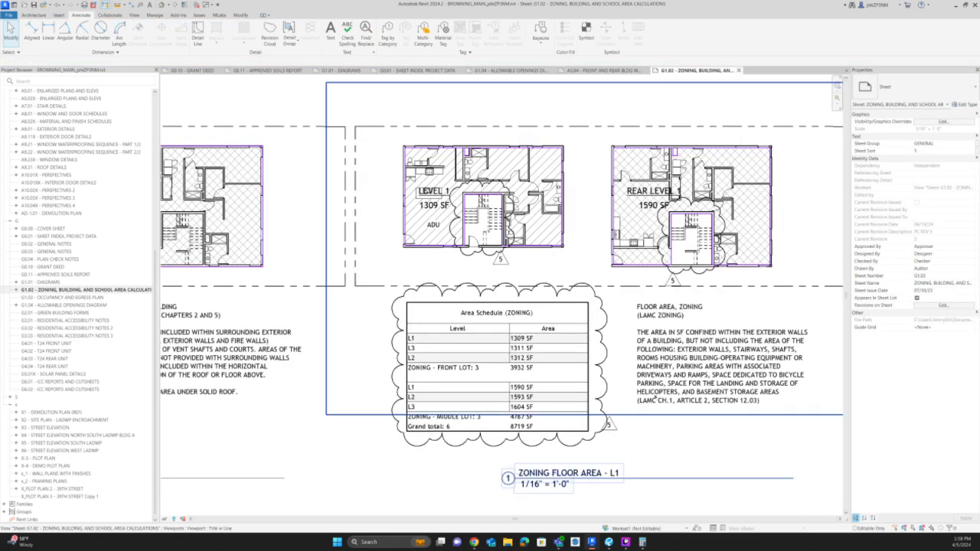
scroll(654, 398, down, 3)
scroll(309, 323, up, 2)
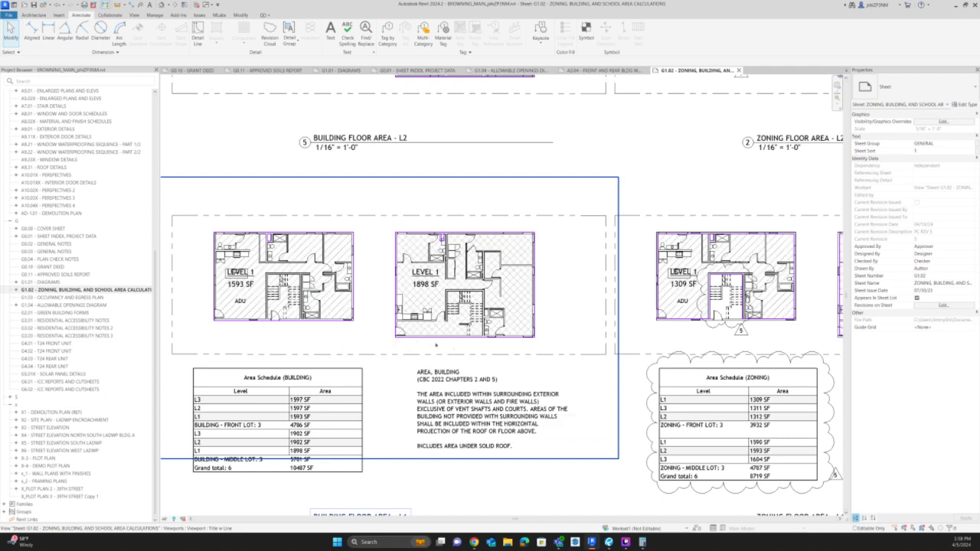
scroll(517, 220, up, 5)
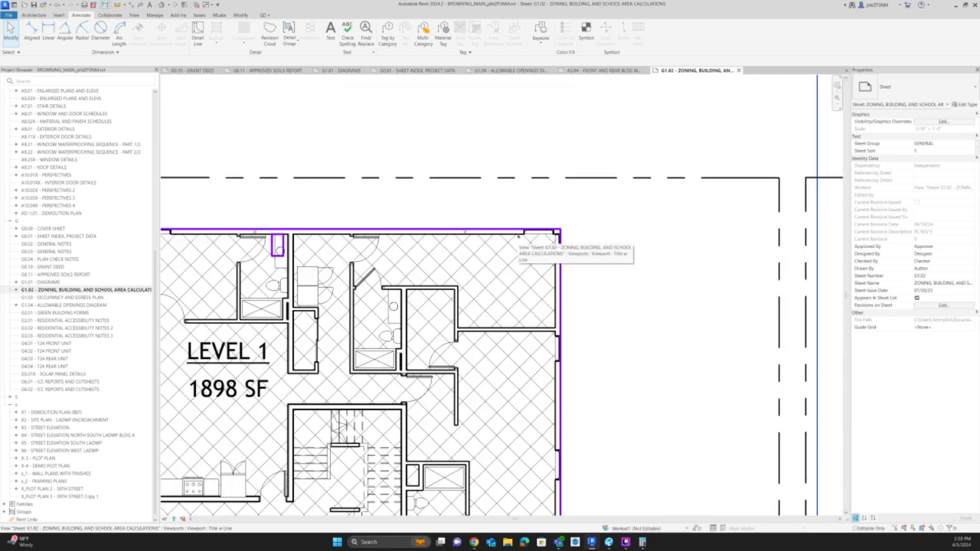
click(517, 236)
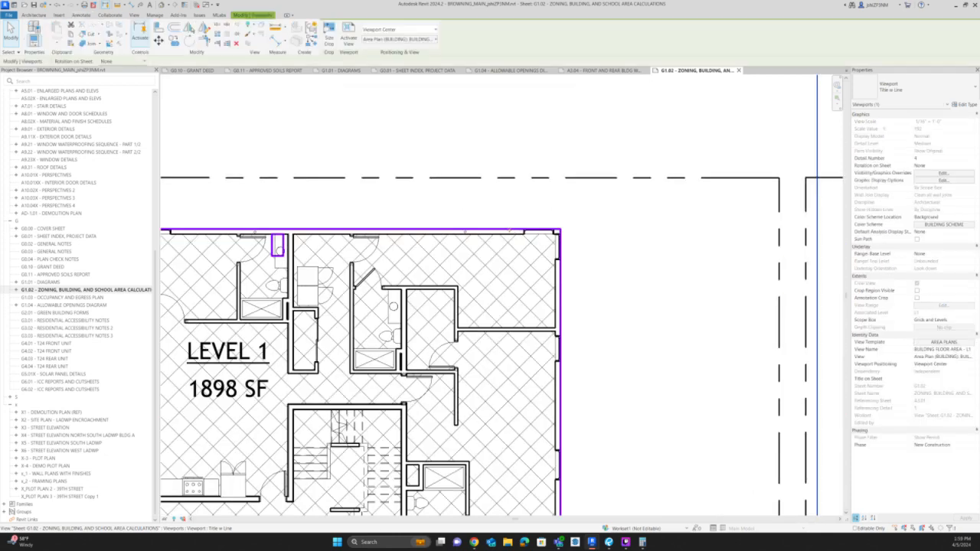
double_click(529, 303)
click(938, 342)
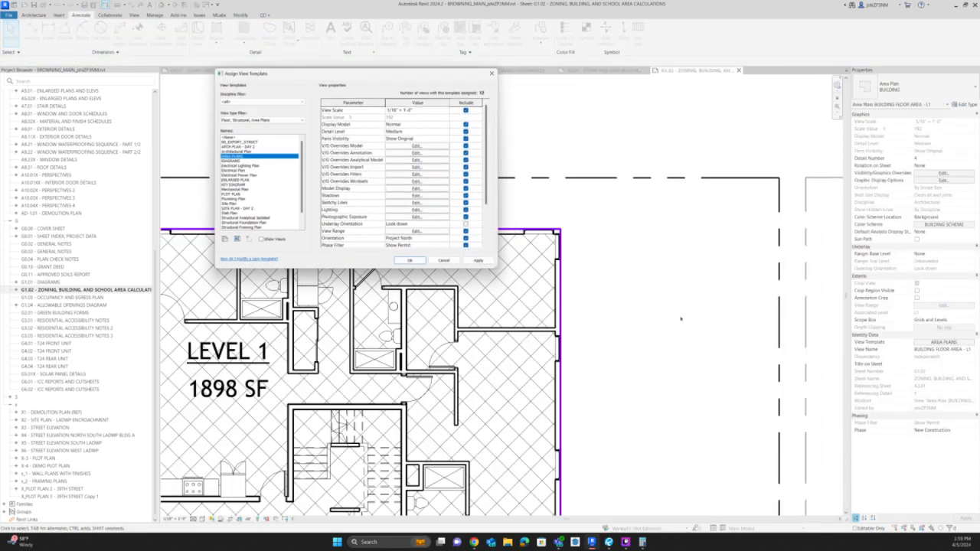
Set the Walls surface transparency to 80 in the AREA PLANS template's model overrides, apply it and deactivate the viewport.
click(421, 146)
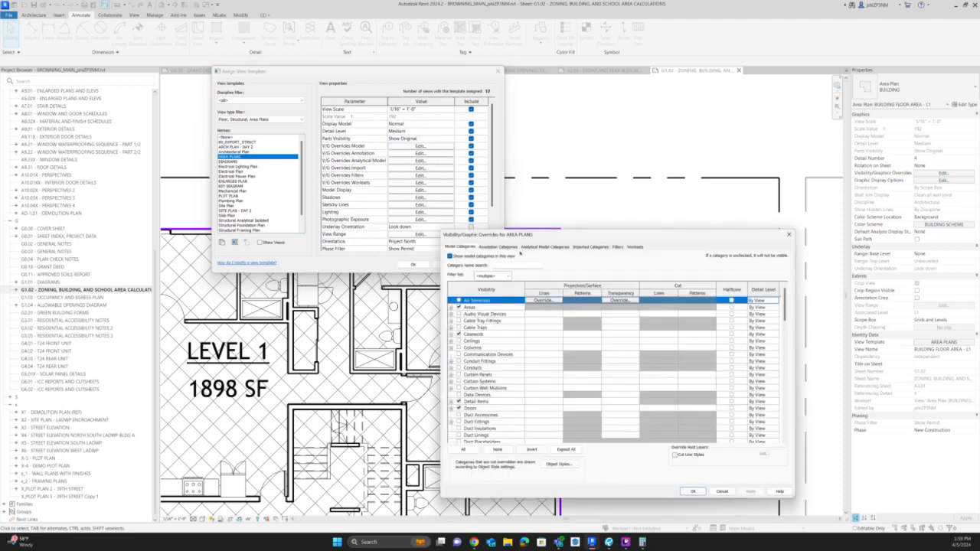
click(492, 362)
key(w)
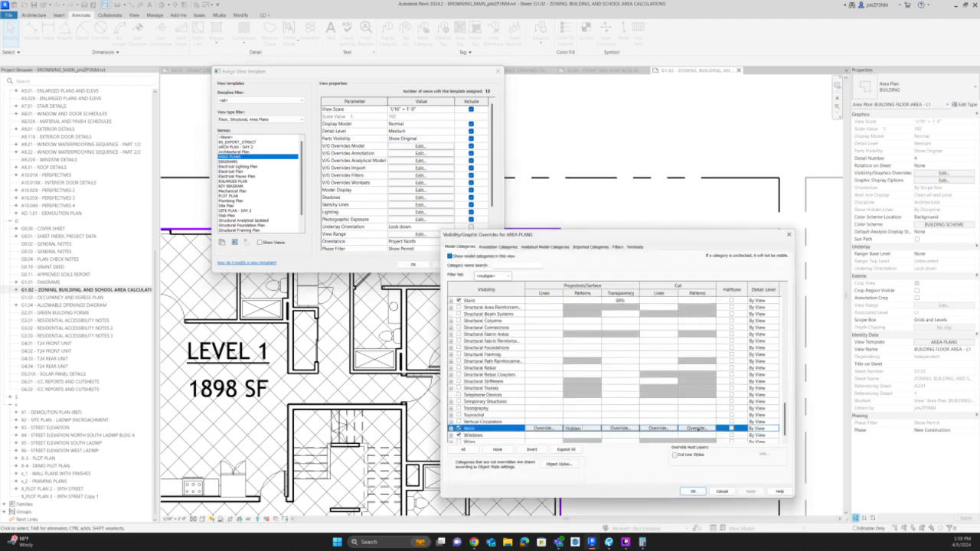
click(629, 428)
drag(596, 365, 639, 366)
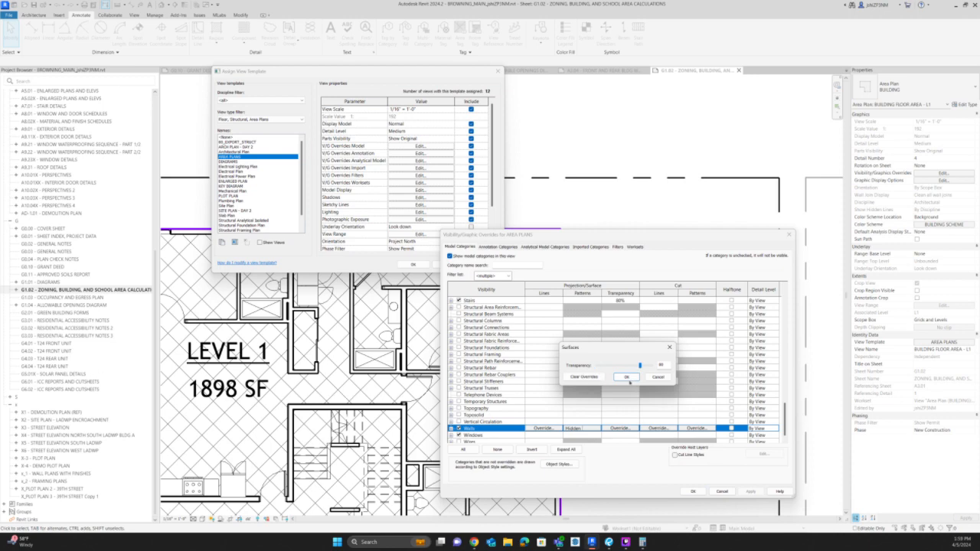
click(626, 377)
click(692, 492)
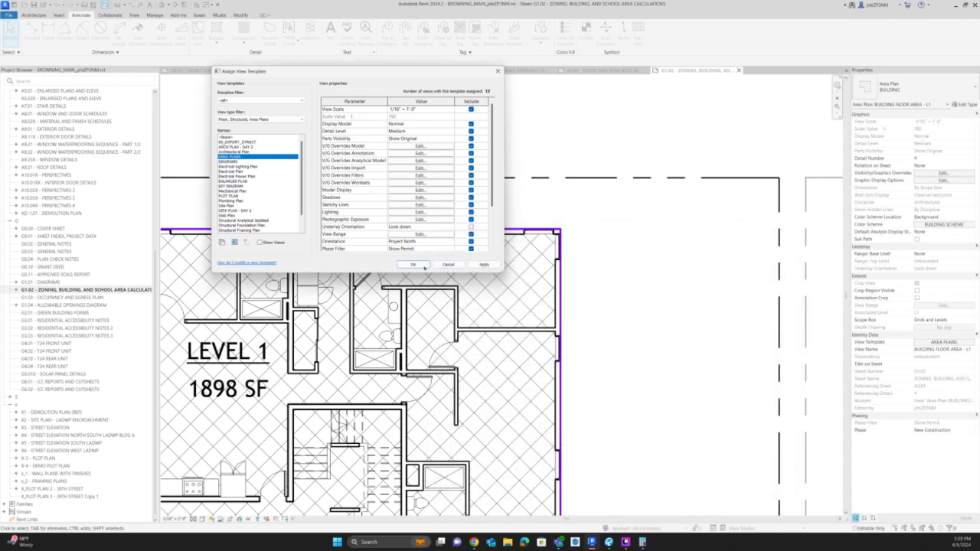
click(412, 264)
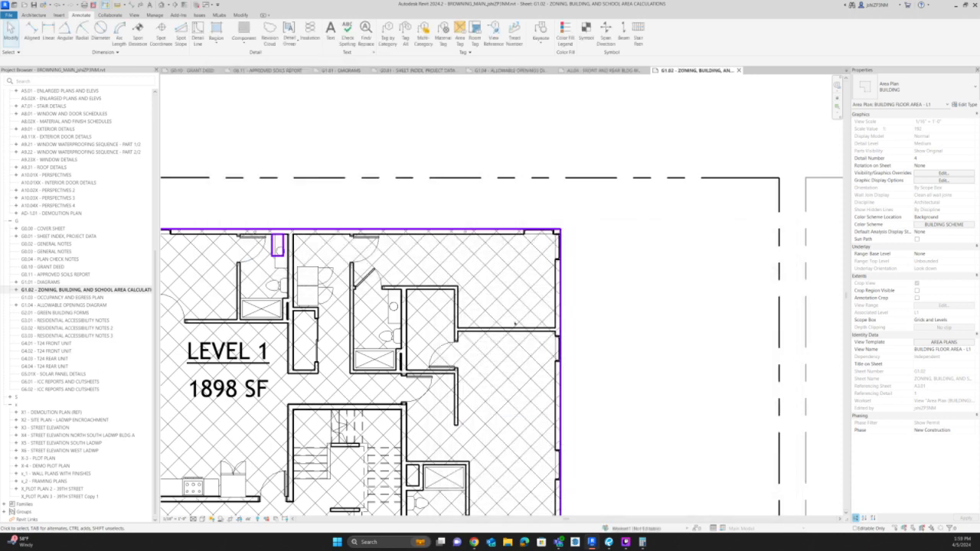
scroll(648, 289, down, 3)
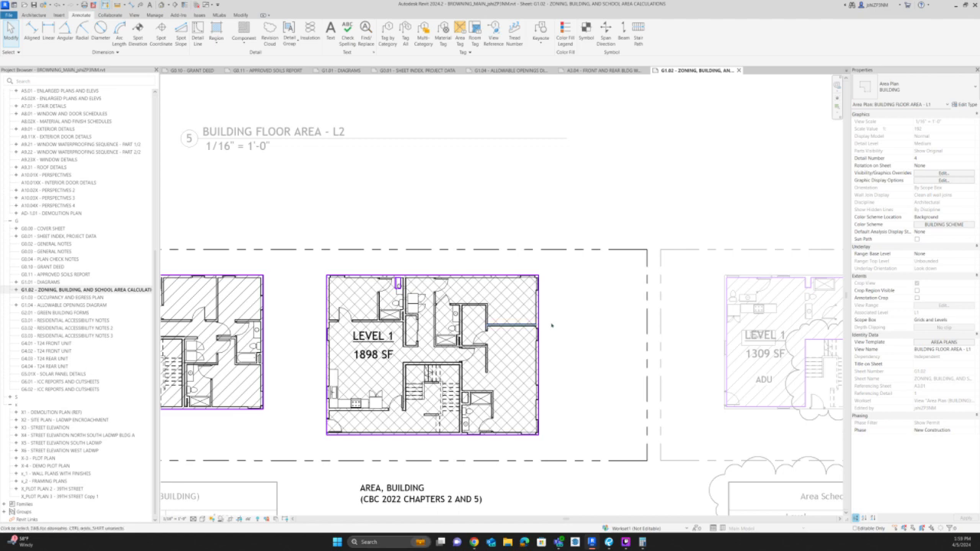
scroll(678, 314, down, 5)
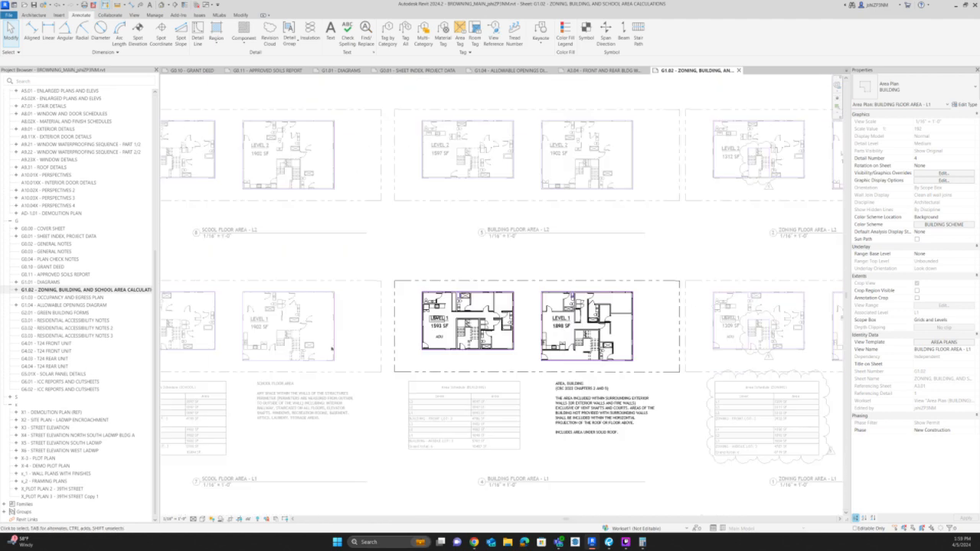
scroll(272, 342, up, 3)
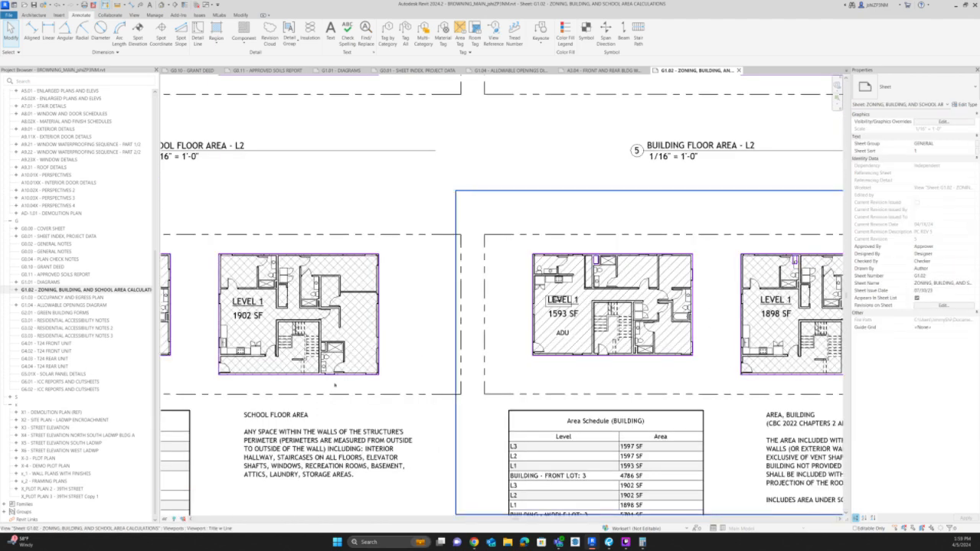
middle_drag(485, 348, 636, 295)
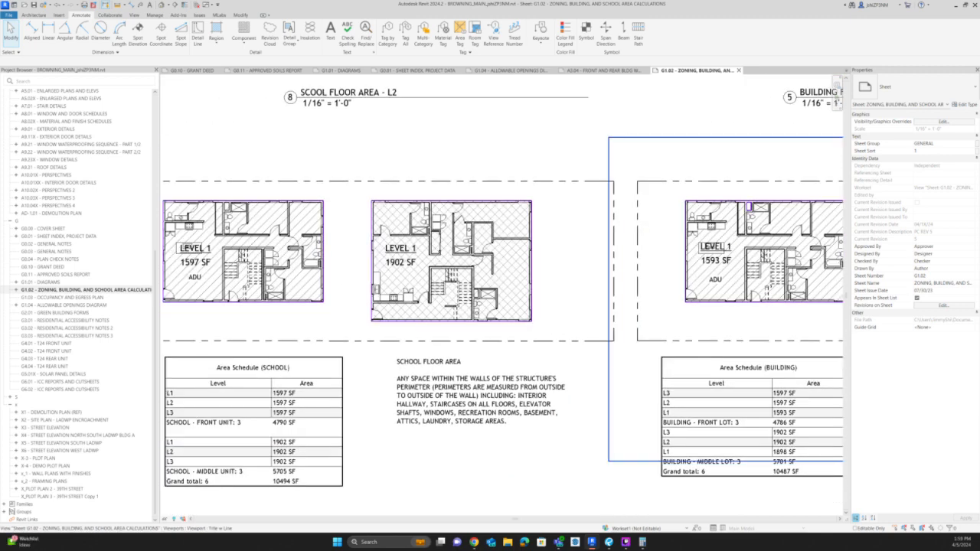
Switch to Teams, show the AMR Projects - All task board and expand the Browning bucket's completed tasks.
click(558, 542)
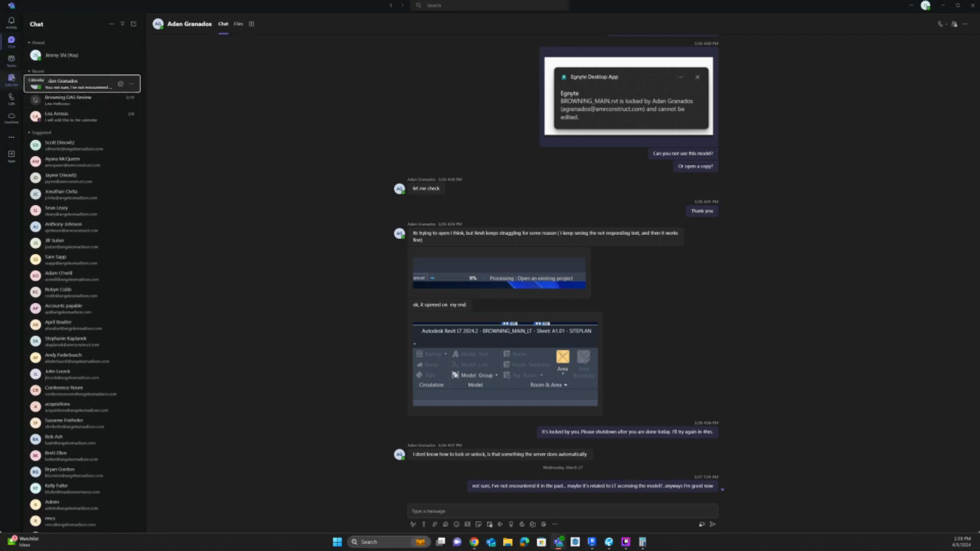
click(10, 59)
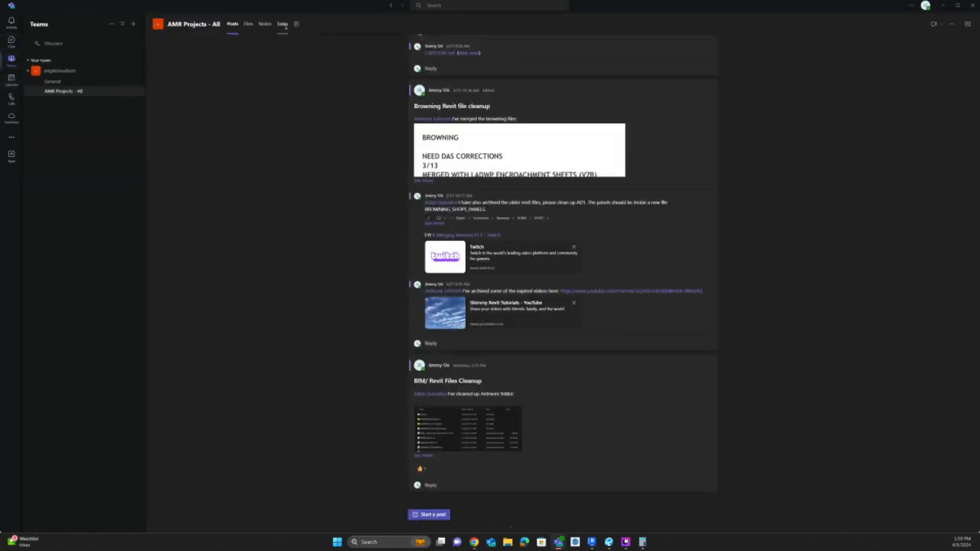
click(283, 24)
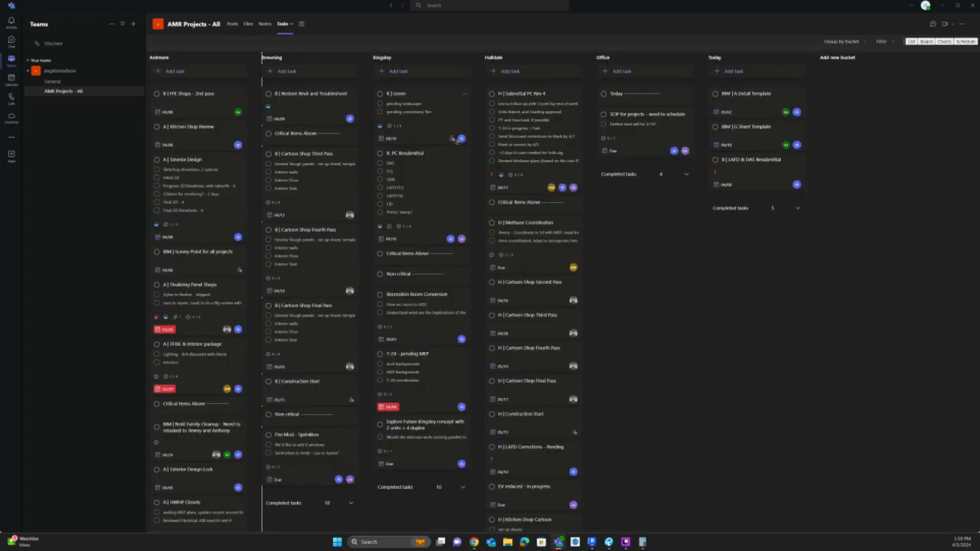
click(317, 504)
scroll(327, 381, down, 5)
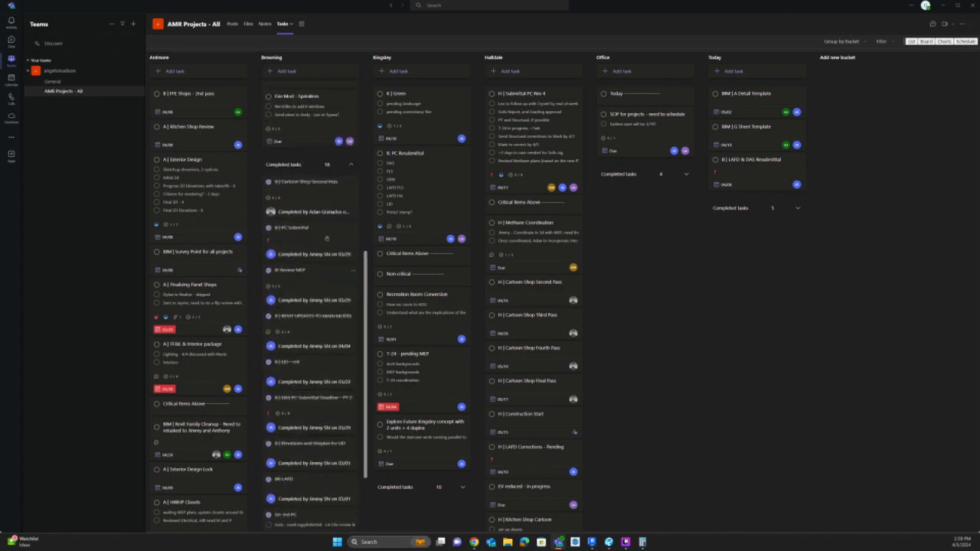
View the details of the completed B | PC Submittal task and look through the Ardmore bucket's tasks.
click(326, 230)
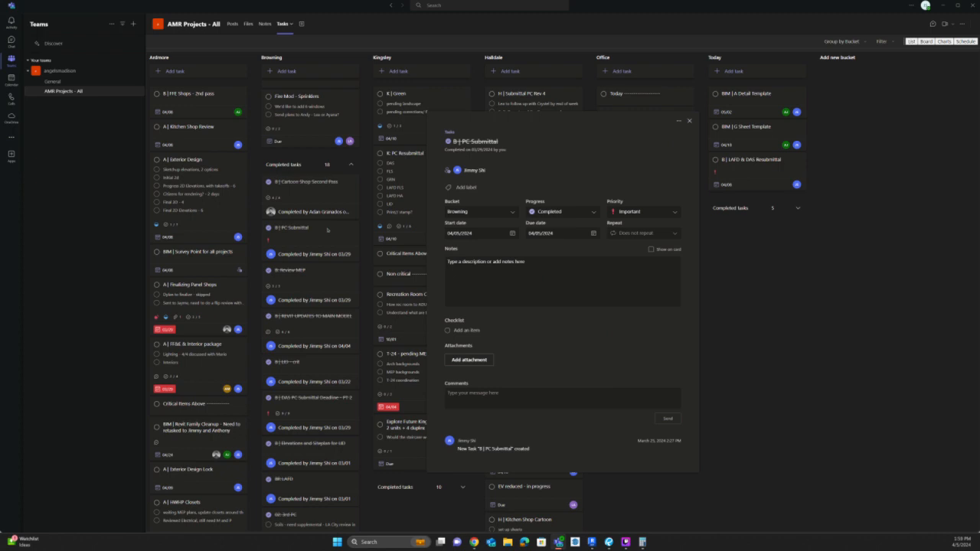
key(Escape)
scroll(181, 444, down, 4)
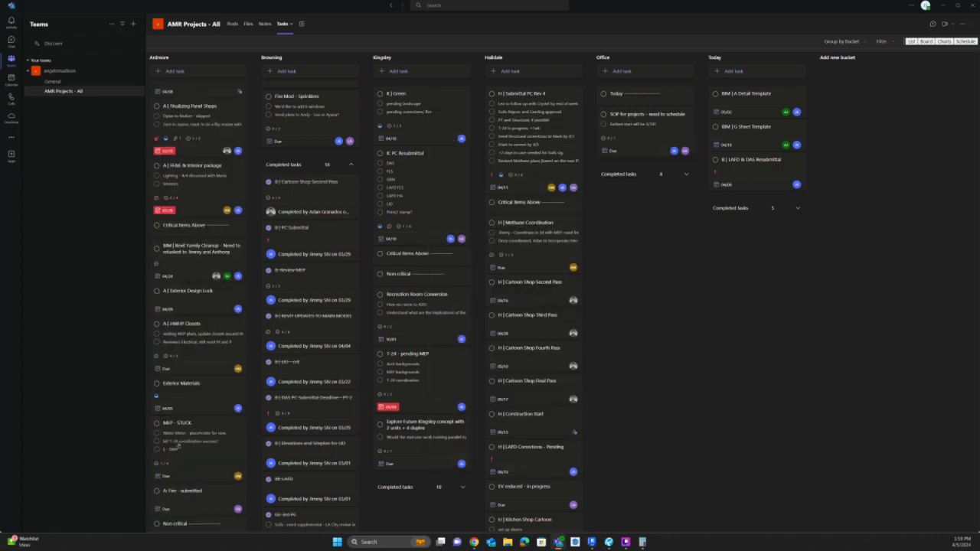
scroll(181, 444, down, 6)
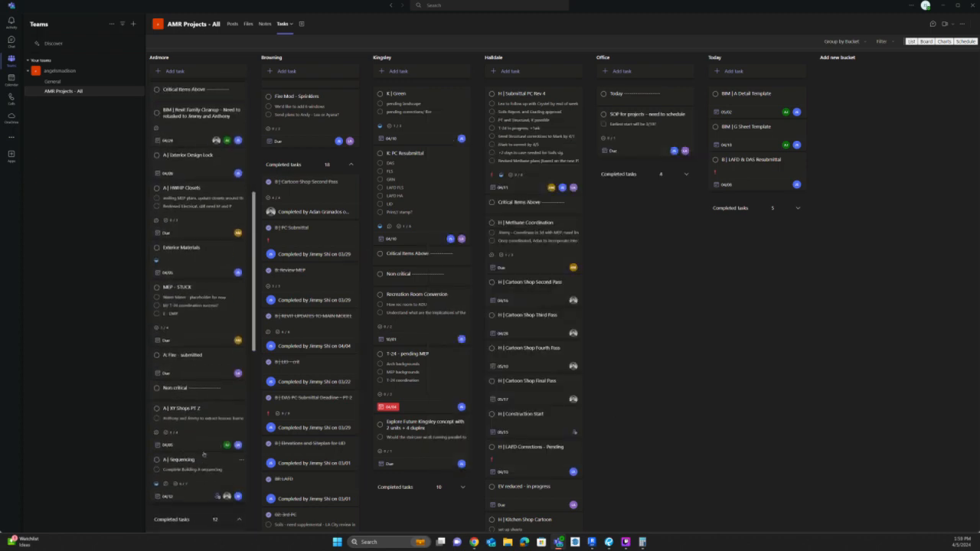
scroll(226, 278, up, 2)
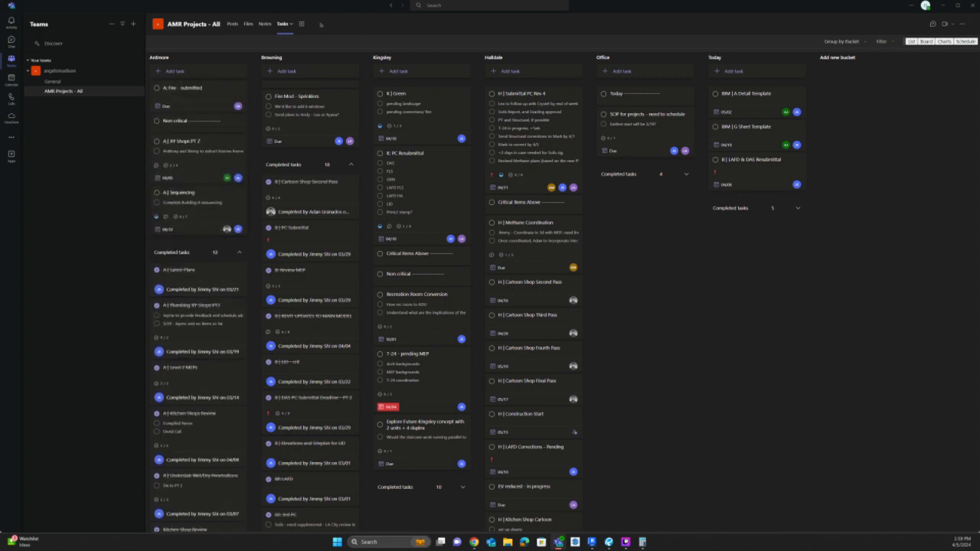
Search Teams for "B |" and filter the results to teams and channels.
click(515, 6)
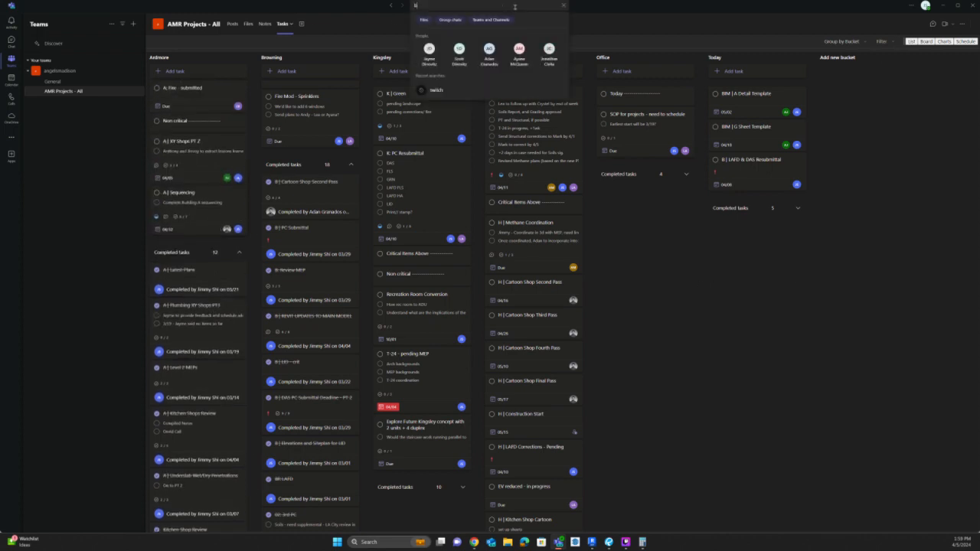
text(b |)
key(BackSpace)
key(BackSpace)
key(BackSpace)
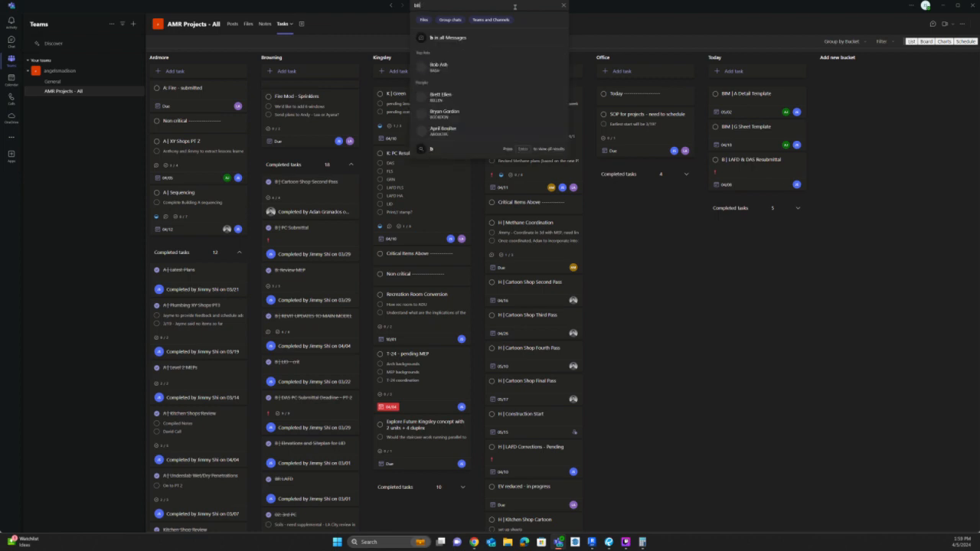
text(B | sU)
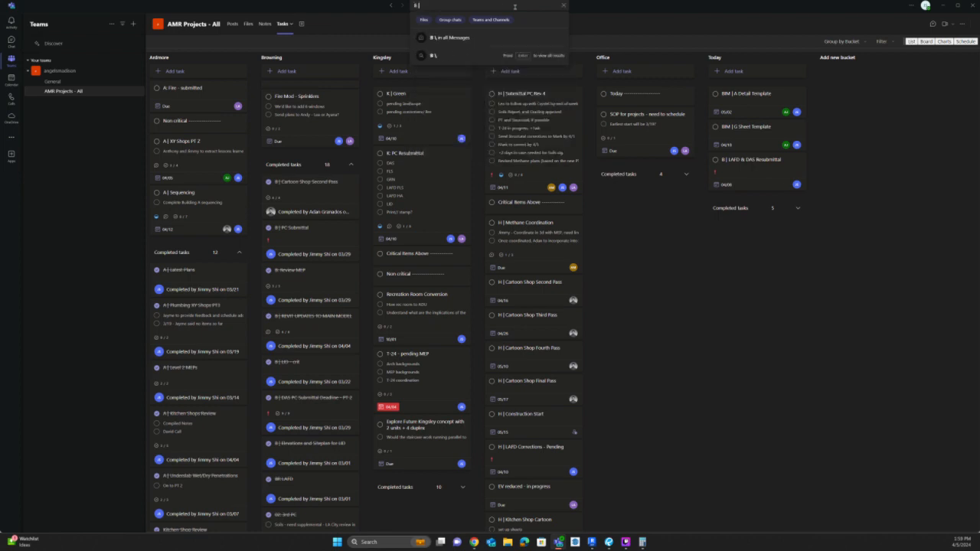
key(BackSpace)
key(BackSpace)
key(Return)
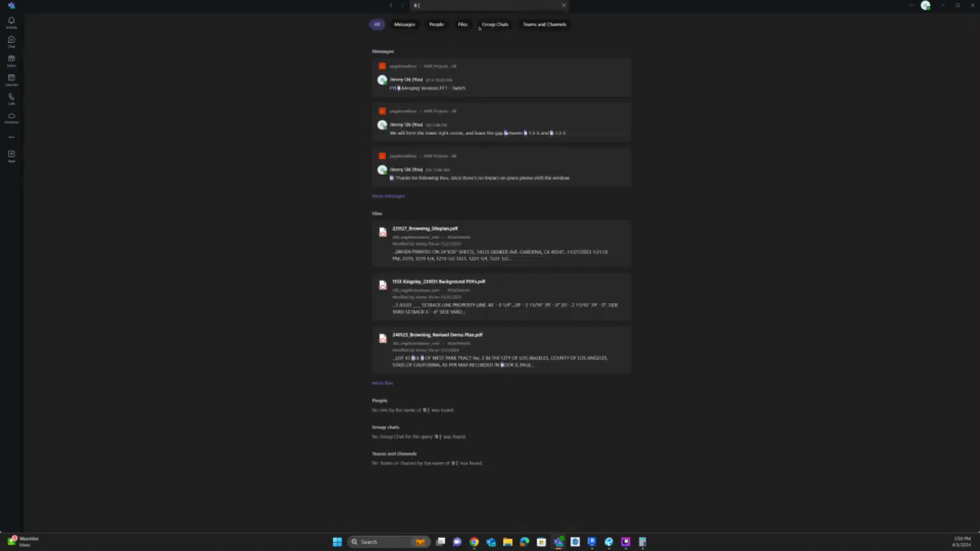
click(544, 23)
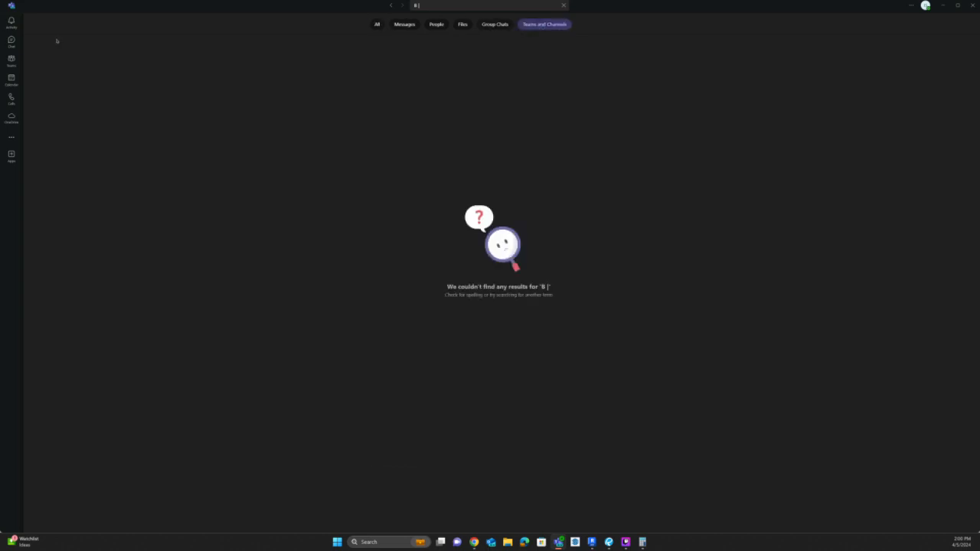
Switch back to Revit and examine the school and building floor area plans, schedules and definition notes on sheet G1.02.
click(14, 62)
click(942, 5)
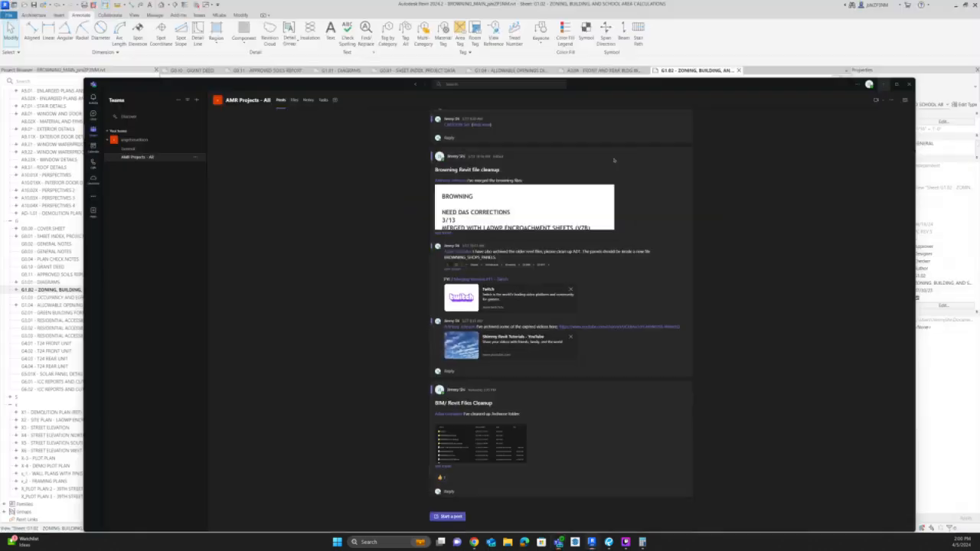
scroll(678, 307, down, 3)
scroll(578, 338, up, 4)
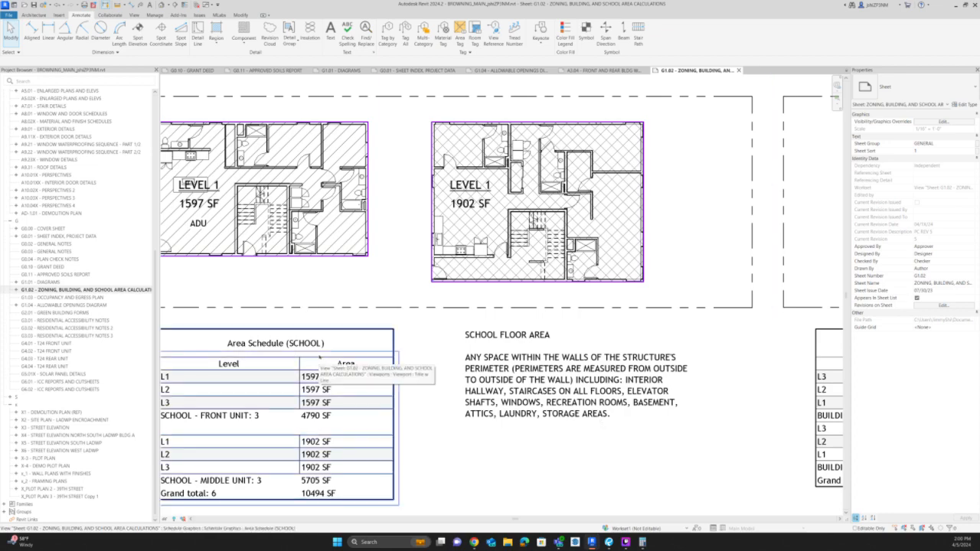
scroll(326, 365, down, 3)
middle_drag(800, 373, 389, 395)
scroll(429, 386, up, 6)
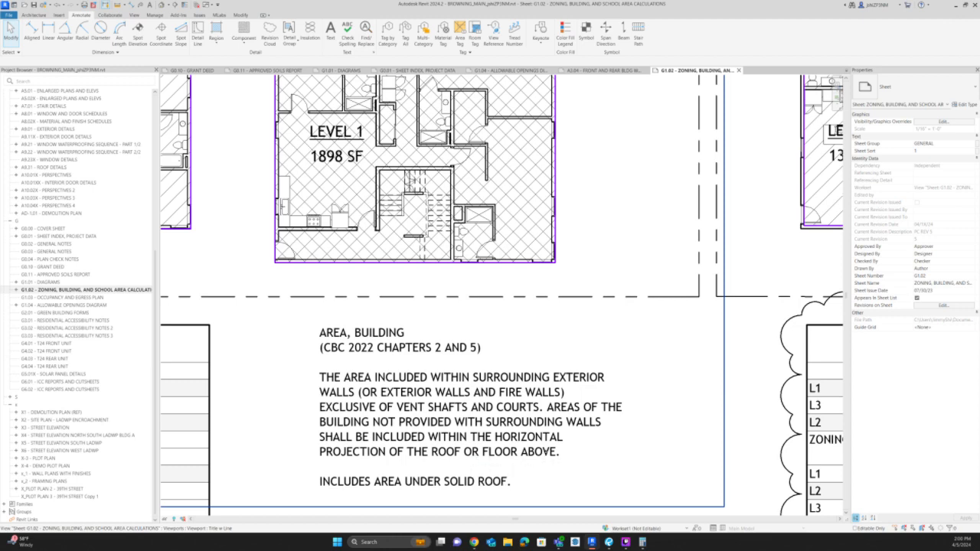
scroll(575, 446, down, 2)
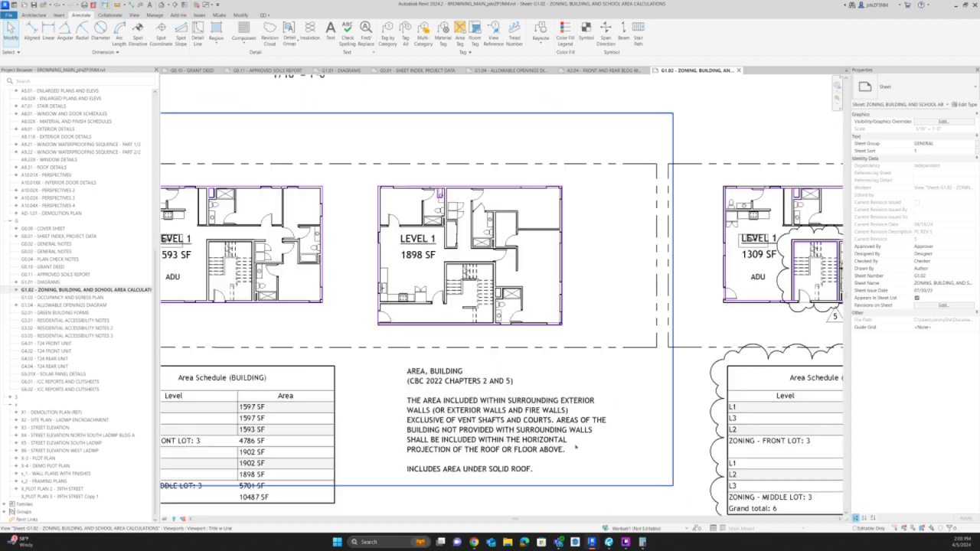
Try to change the last line of the building area note to INCLUDES AREA UNDER EXTERIOR ROOF.
double_click(448, 470)
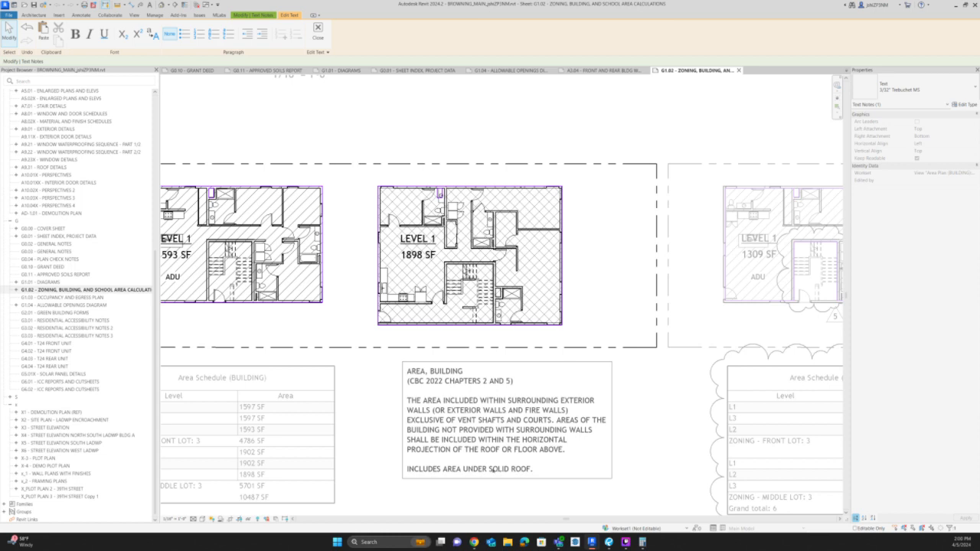
double_click(493, 470)
text(b)
key(Escape)
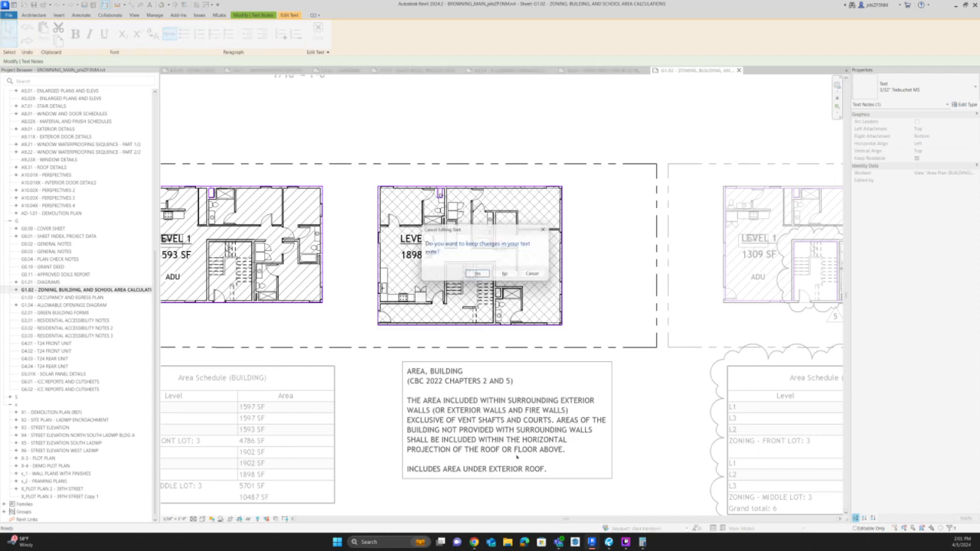
key(Return)
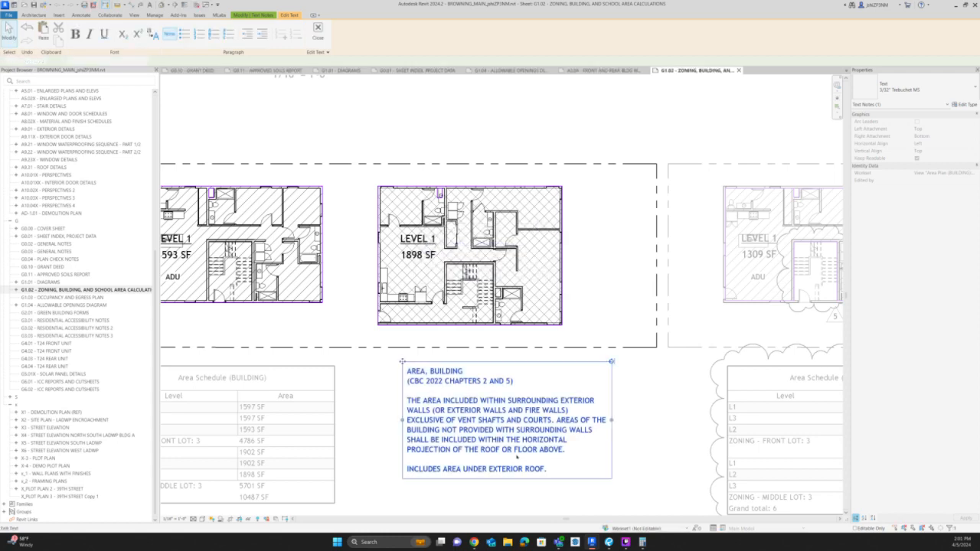
scroll(553, 440, down, 3)
key(Escape)
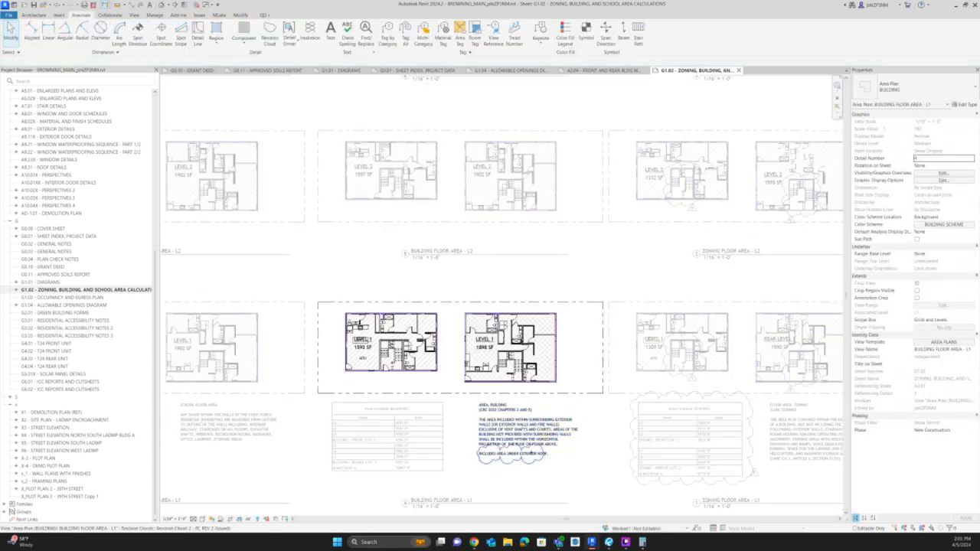
scroll(541, 458, up, 3)
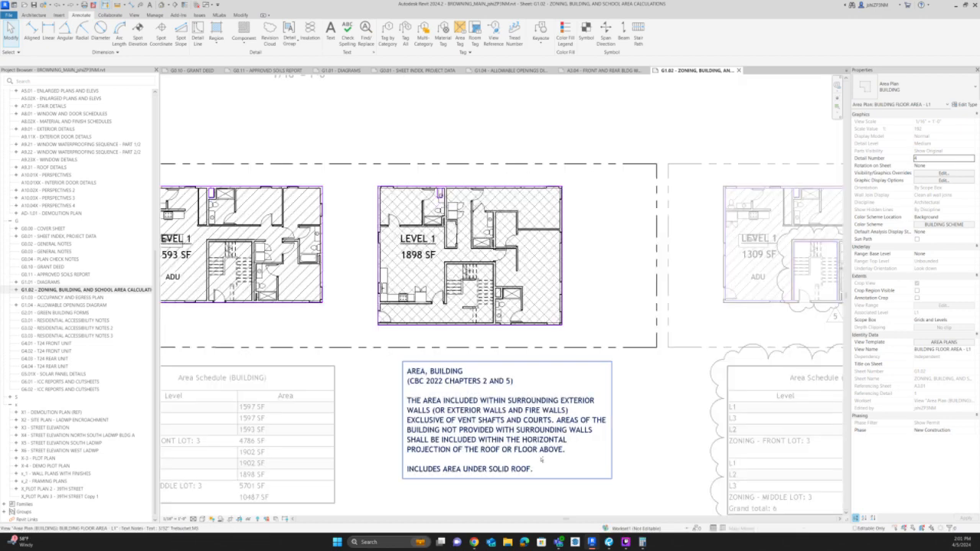
Reactivate the BUILDING FLOOR AREA - L1 viewport and check its hidden elements.
scroll(624, 434, down, 3)
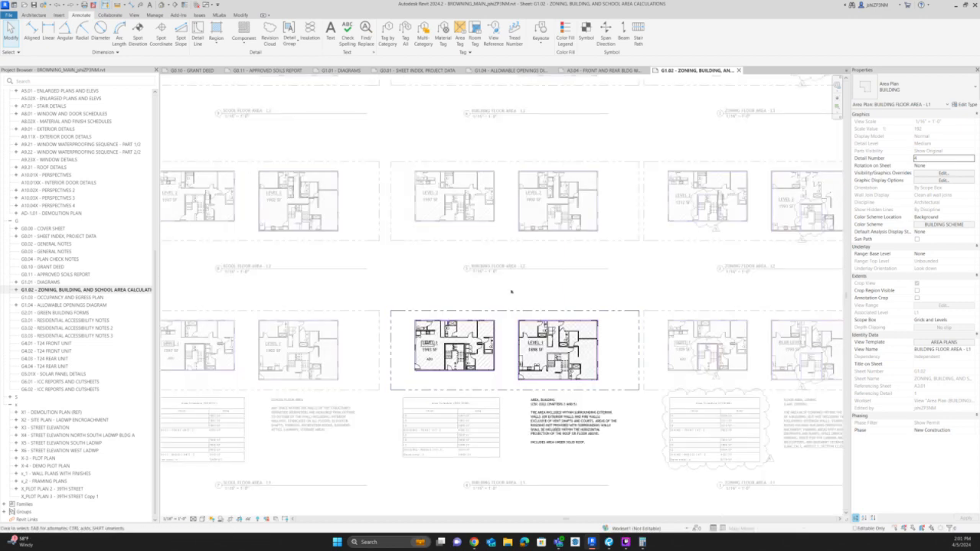
double_click(511, 292)
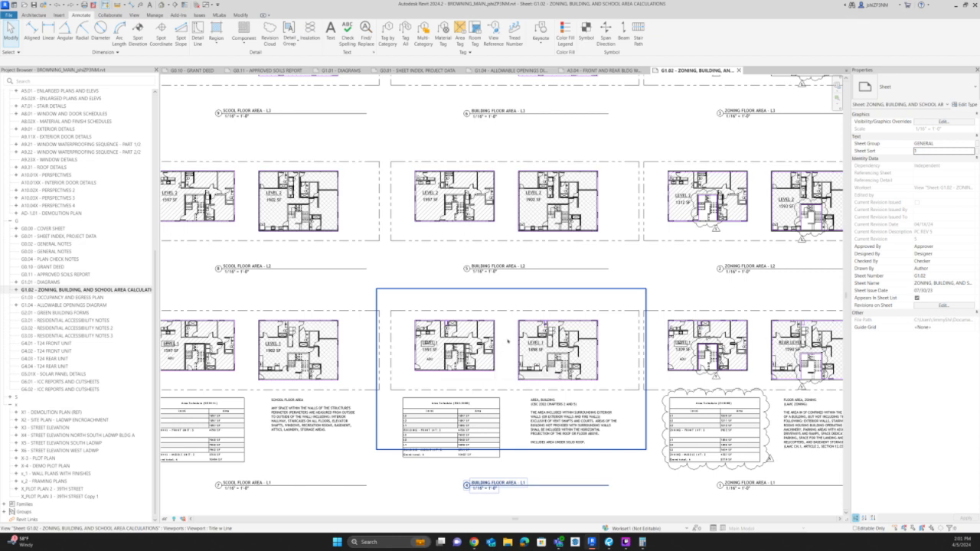
double_click(508, 341)
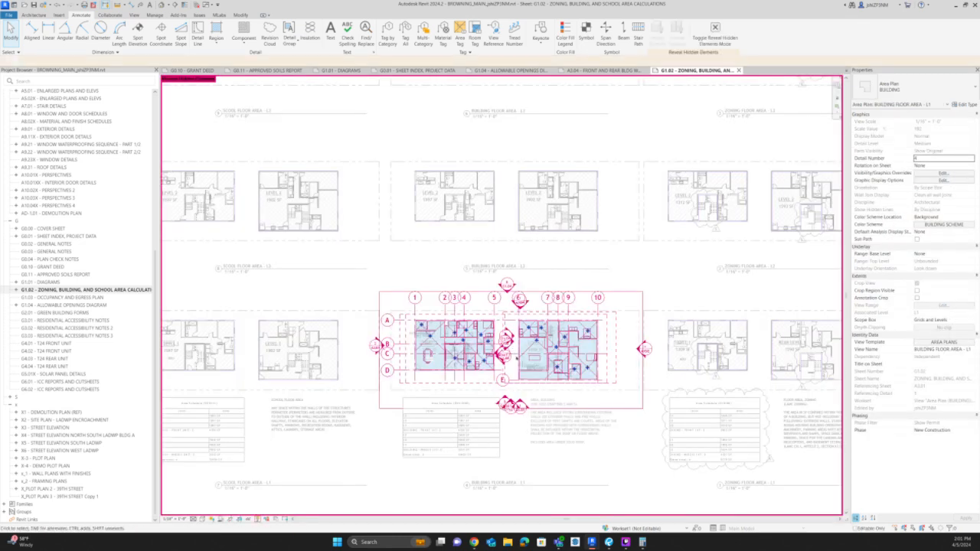
scroll(508, 342, up, 3)
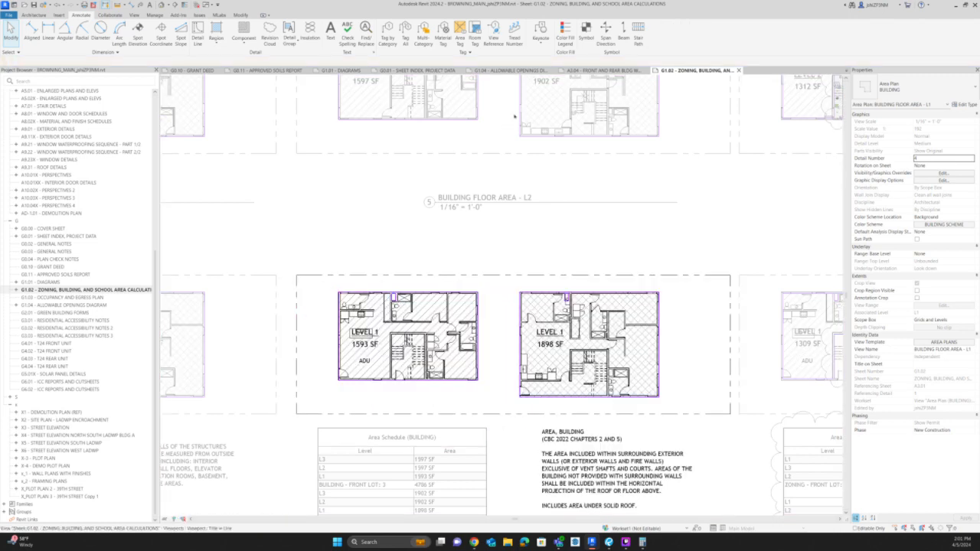
Activate the BUILDING FLOOR AREA - L2 viewport, reveal its hidden elements and identify the canopy floor between the buildings.
double_click(507, 120)
click(513, 126)
double_click(517, 130)
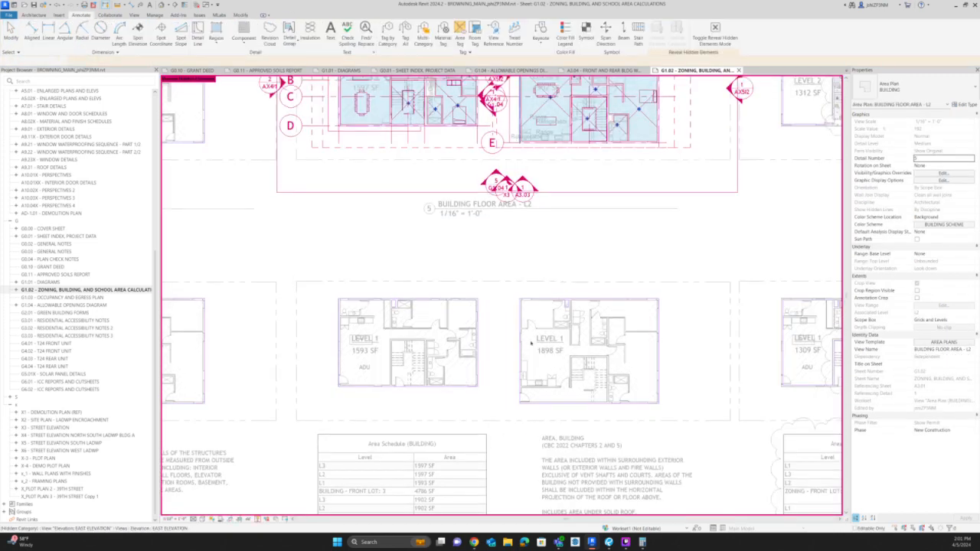
click(523, 175)
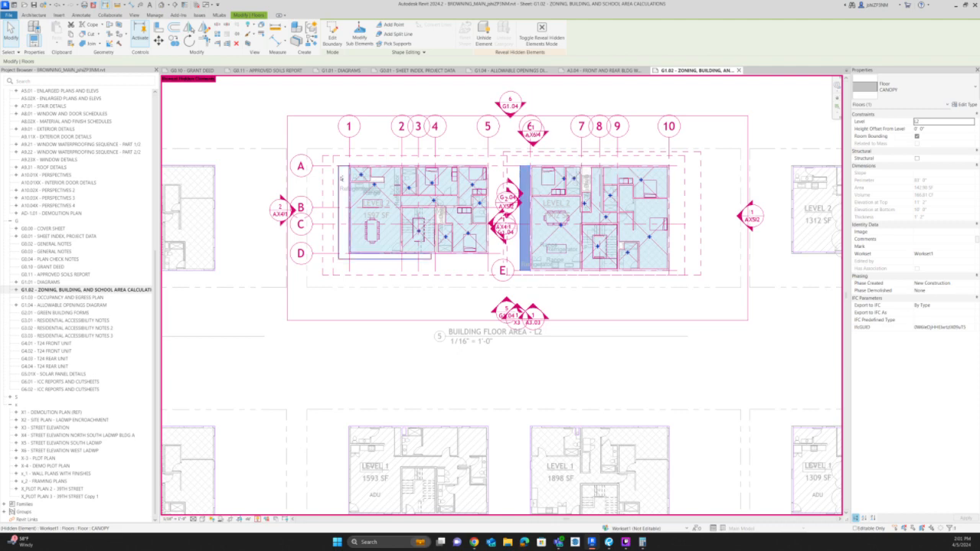
scroll(341, 178, up, 3)
key(Escape)
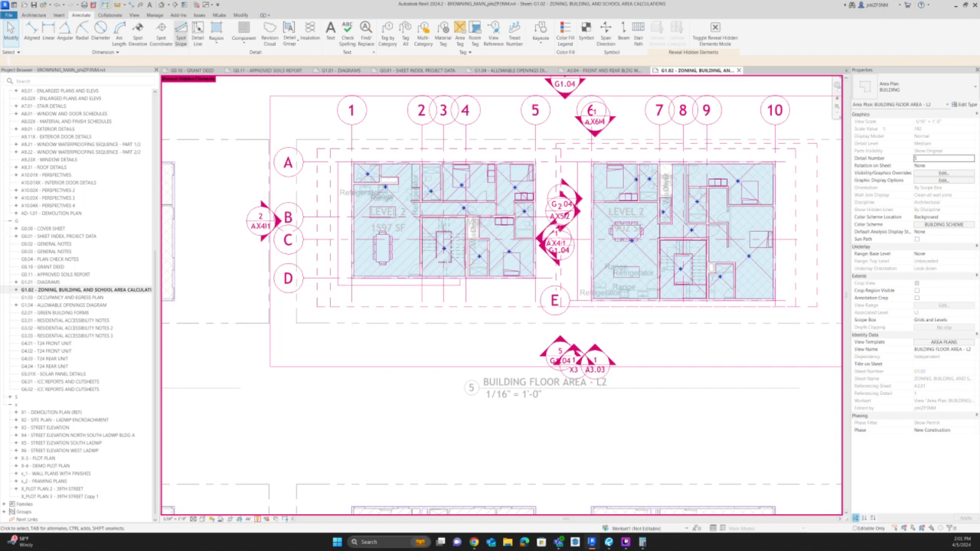
click(216, 30)
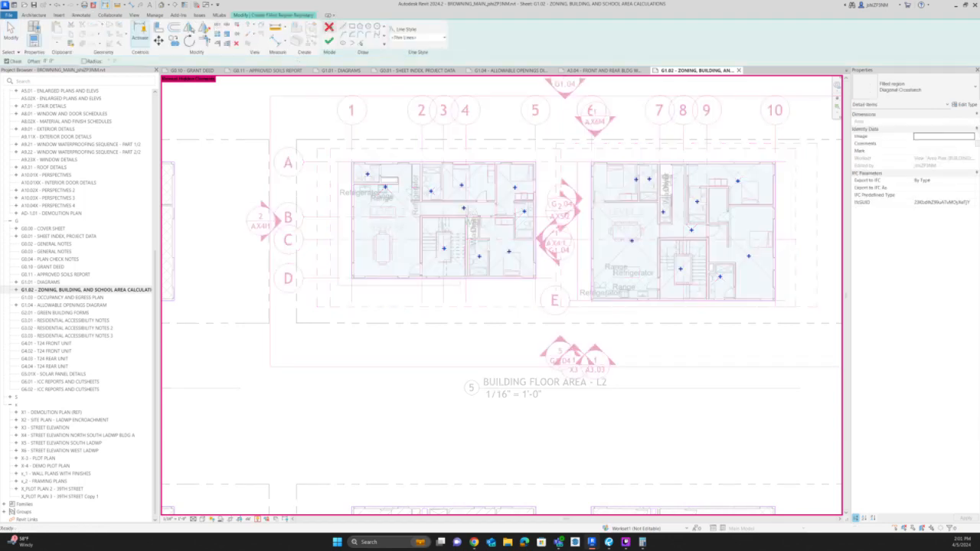
click(329, 29)
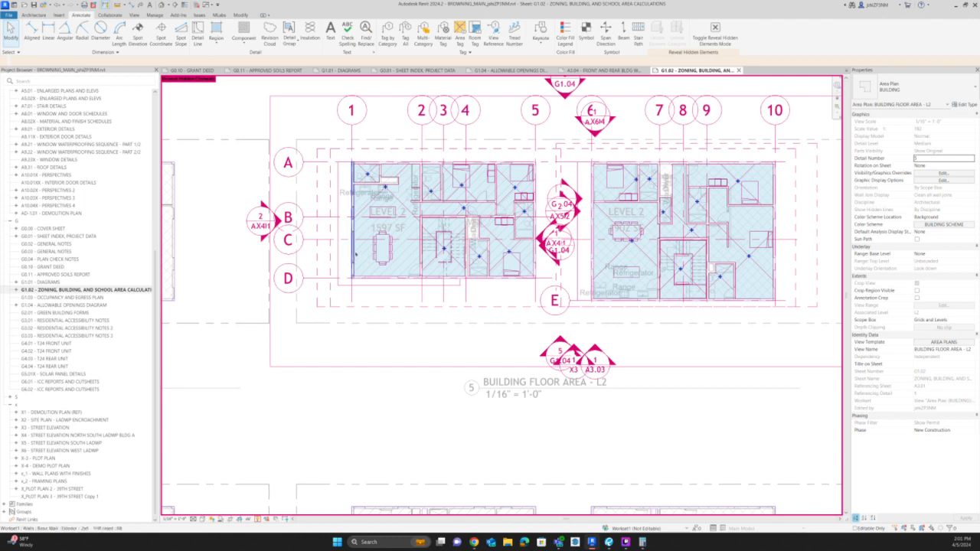
Draw area boundary lines in the BUILDING FLOOR AREA - L2 plan along the canopy edges that wrap the front building beside grid 1 and below grid D.
scroll(389, 108, down, 2)
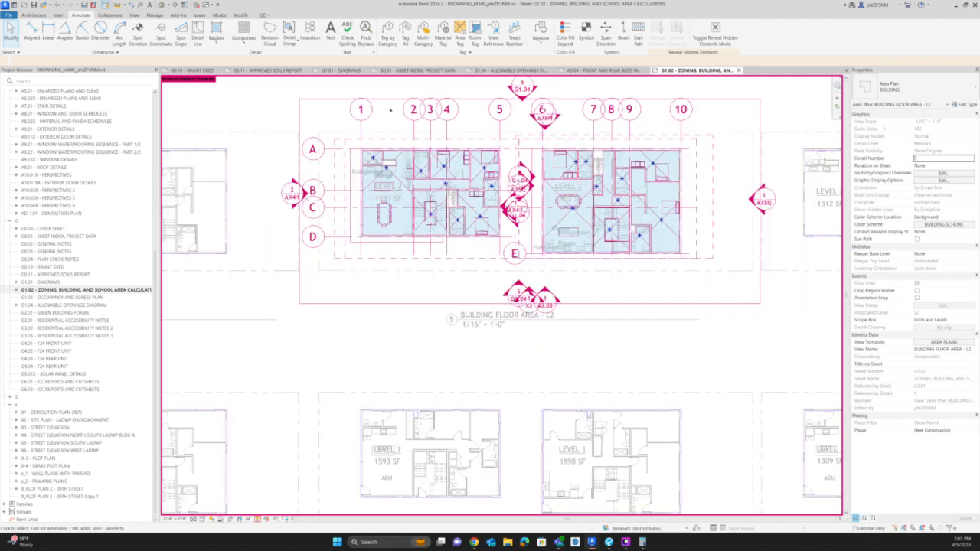
scroll(362, 161, up, 4)
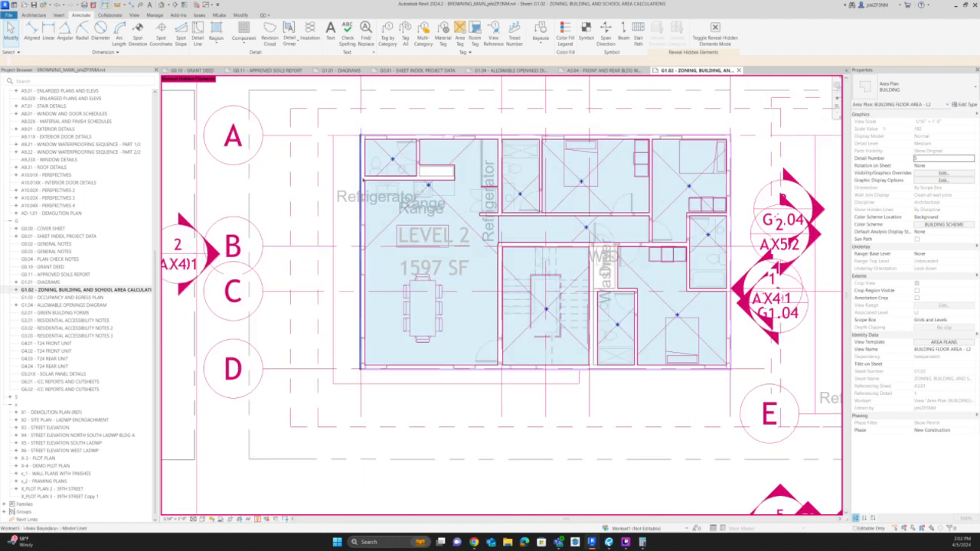
click(362, 157)
key(c)
key(s)
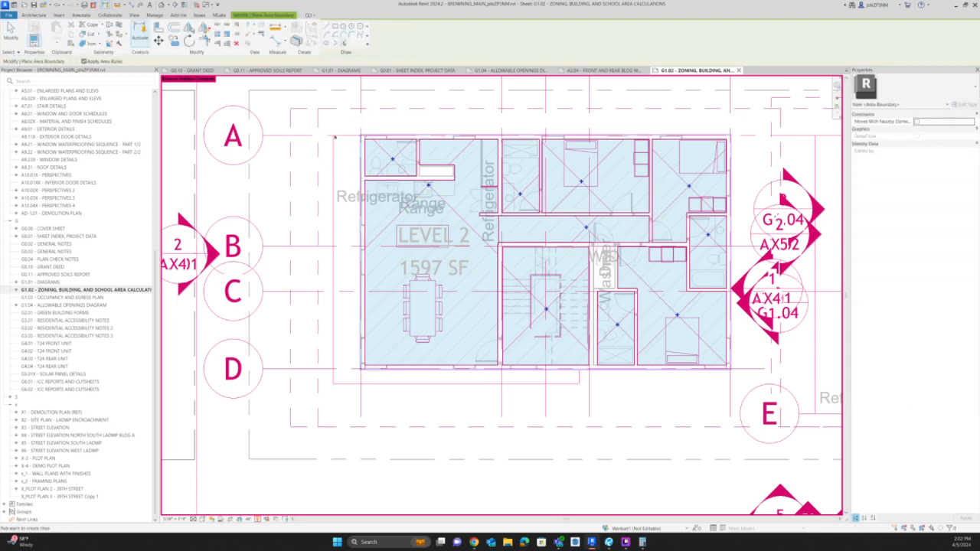
key(Escape)
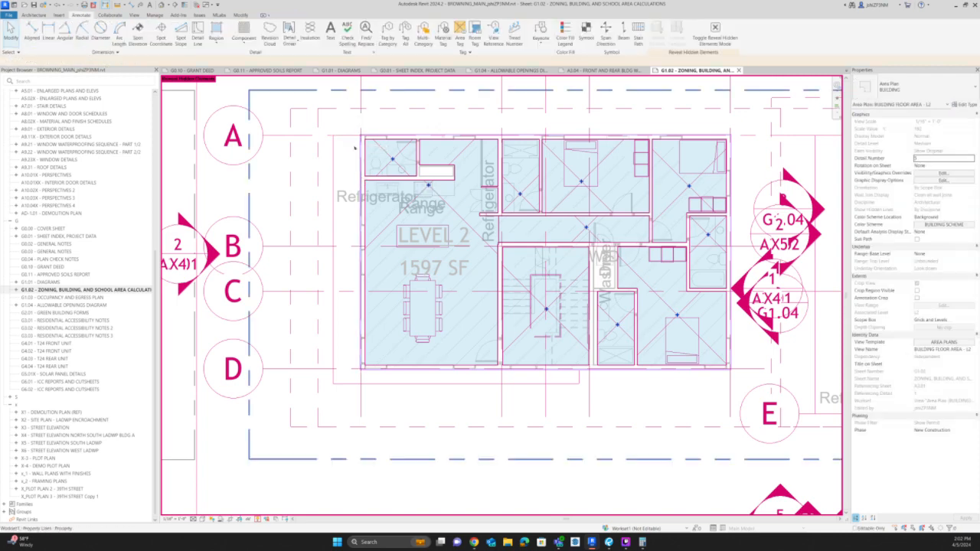
click(327, 28)
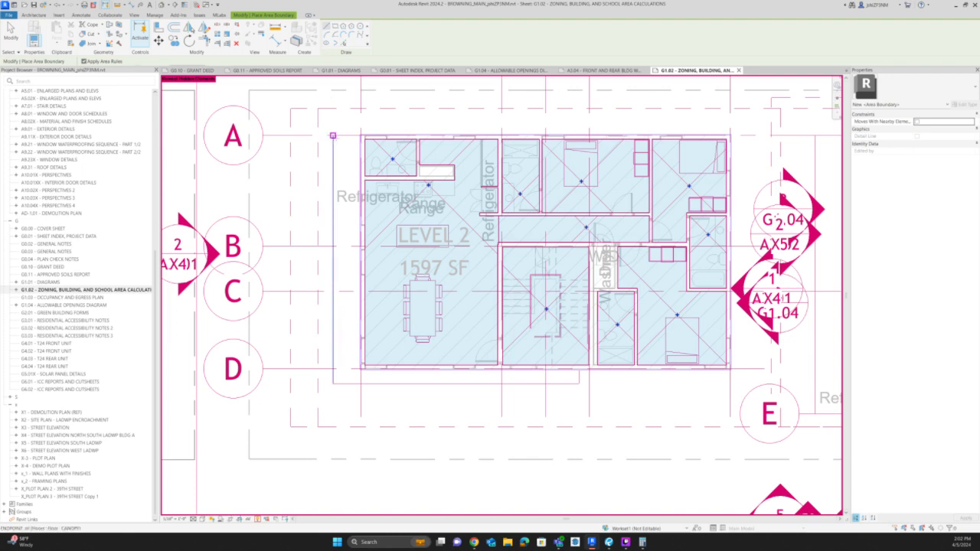
click(333, 135)
click(332, 383)
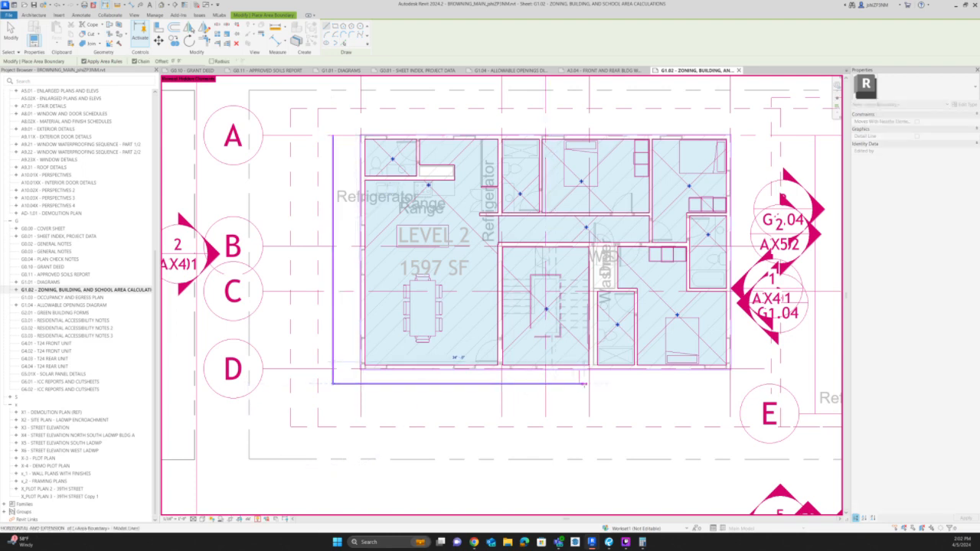
Draw area boundary lines along the long edge and short upper edge of the canopy strip beside the rear building.
scroll(578, 375, down, 2)
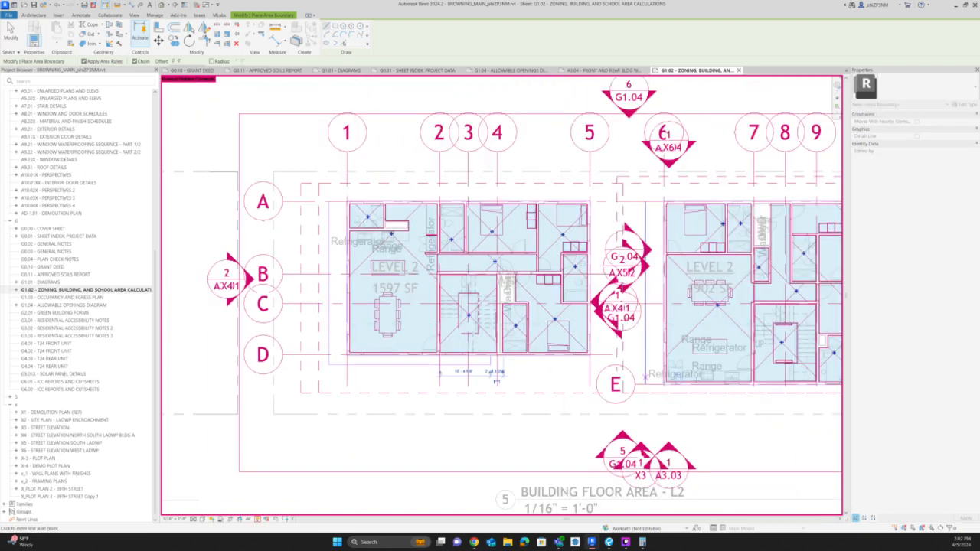
scroll(663, 204, up, 2)
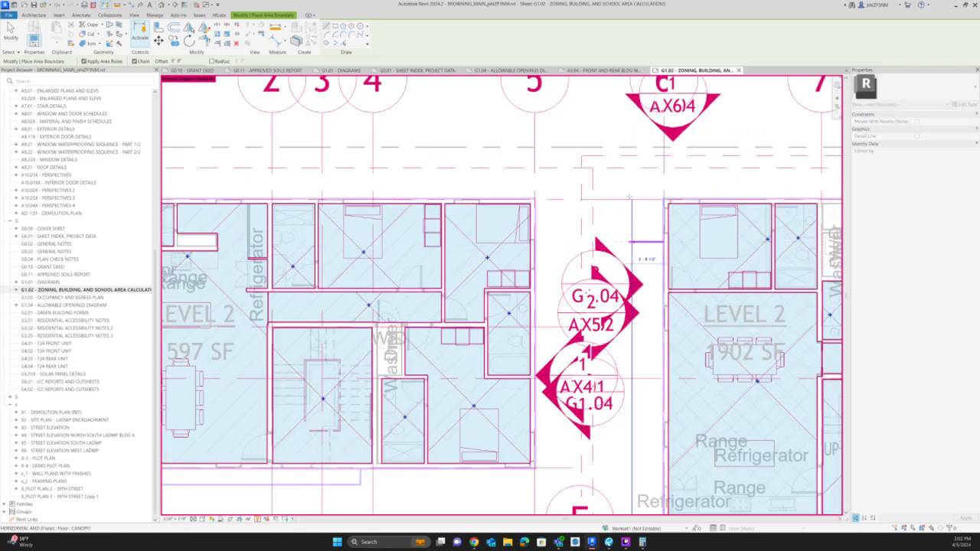
scroll(633, 202, down, 2)
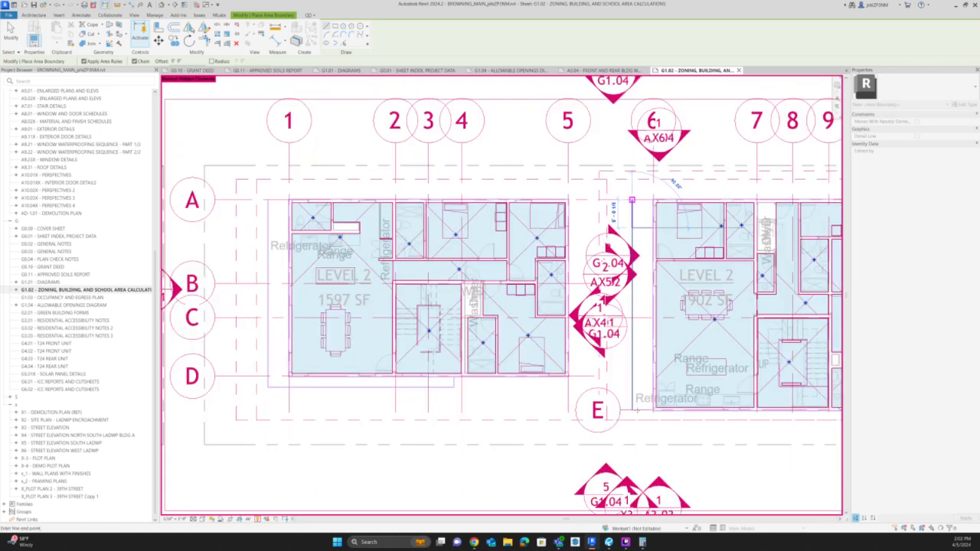
scroll(631, 201, down, 1)
key(Escape)
key(Escape)
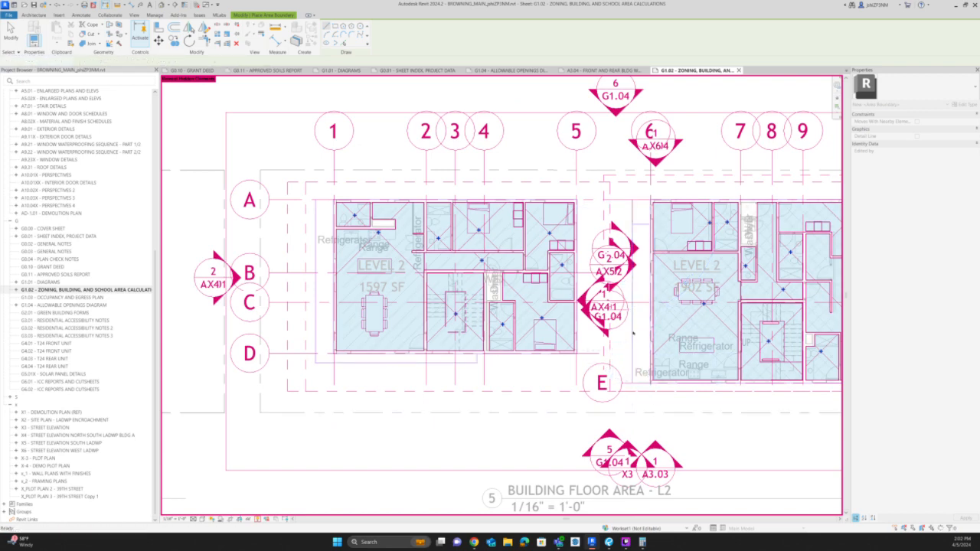
Cut the new canopy boundary lines at both buildings from the L2 area plan and turn off the revealed hidden elements.
click(632, 332)
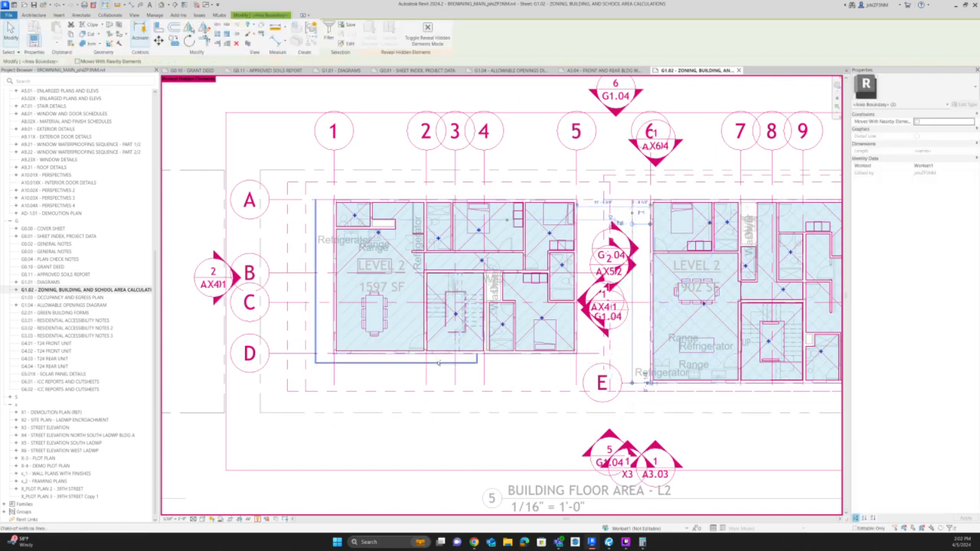
key(Escape)
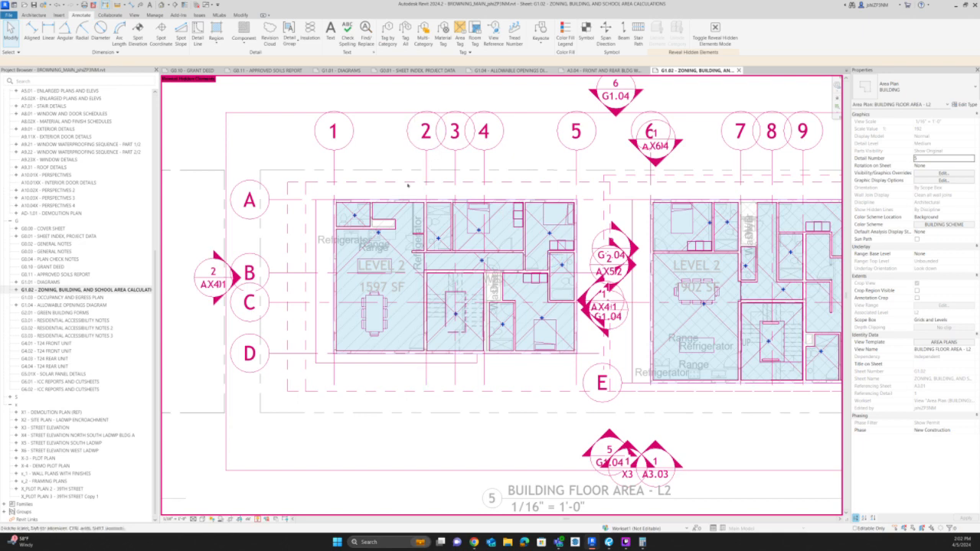
scroll(408, 184, down, 2)
middle_drag(516, 415, 516, 327)
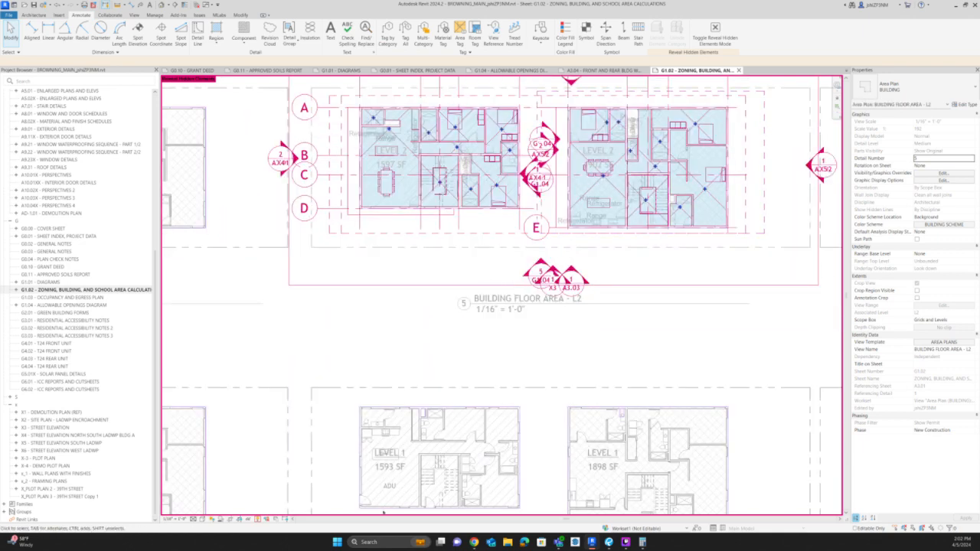
click(260, 521)
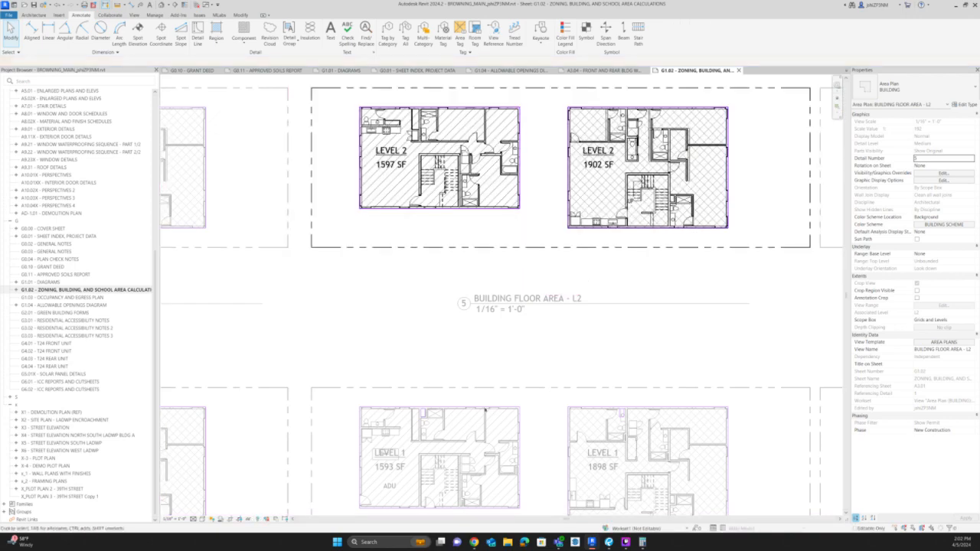
Activate the BUILDING FLOOR AREA - L1 viewport and paste the canopy boundary lines at the same location around both buildings.
double_click(478, 451)
double_click(477, 451)
middle_drag(558, 475, 536, 379)
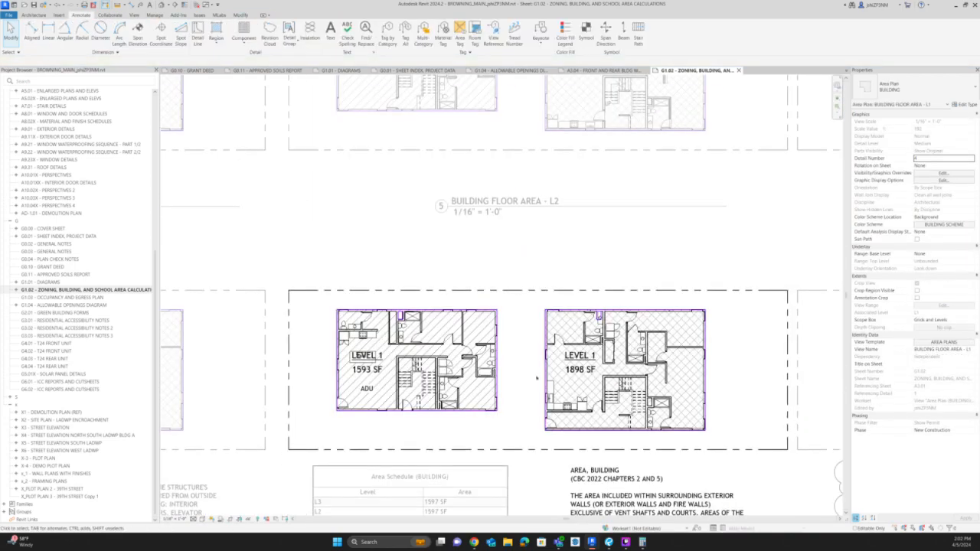
scroll(537, 378, up, 3)
key(v)
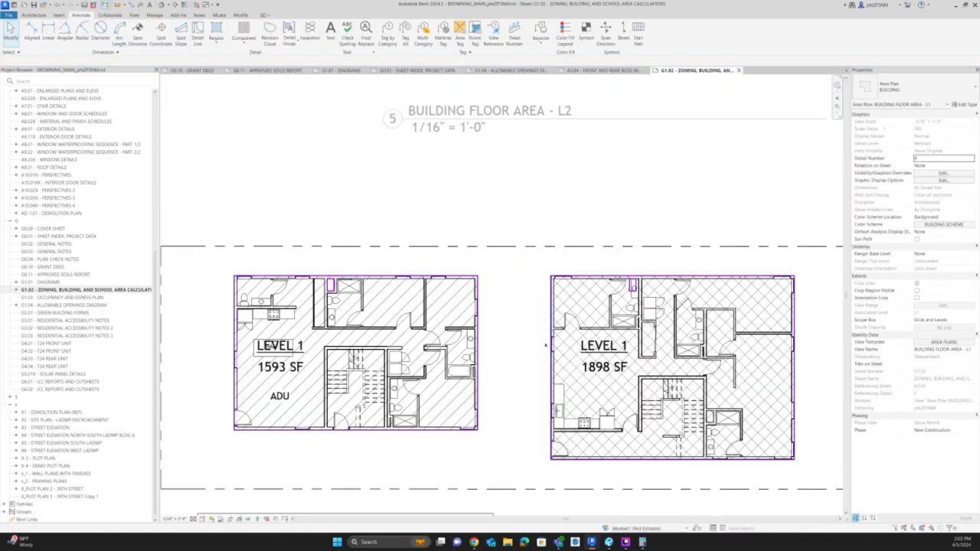
click(532, 436)
click(542, 300)
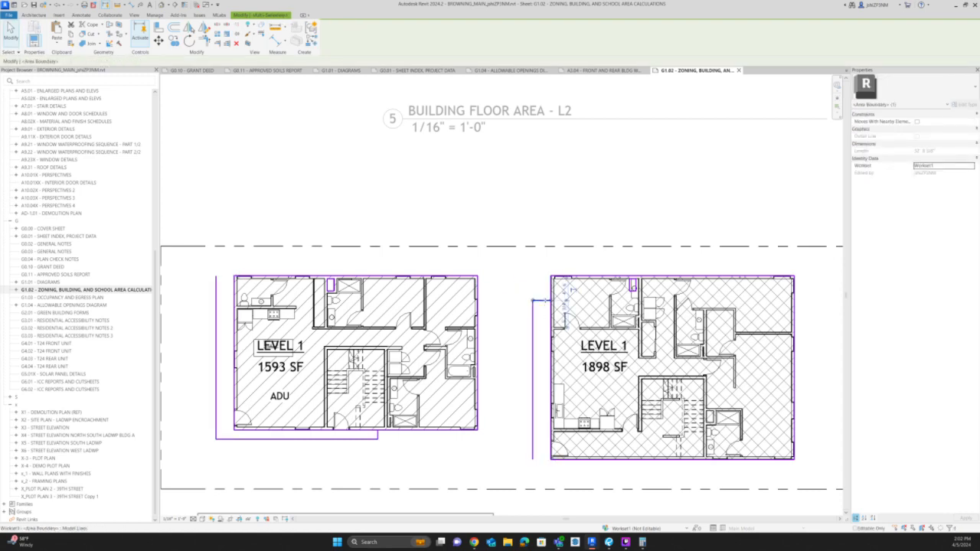
key(Escape)
Trim the rear building's lower area boundary and the canopy's long edge to a closed corner.
key(t)
key(r)
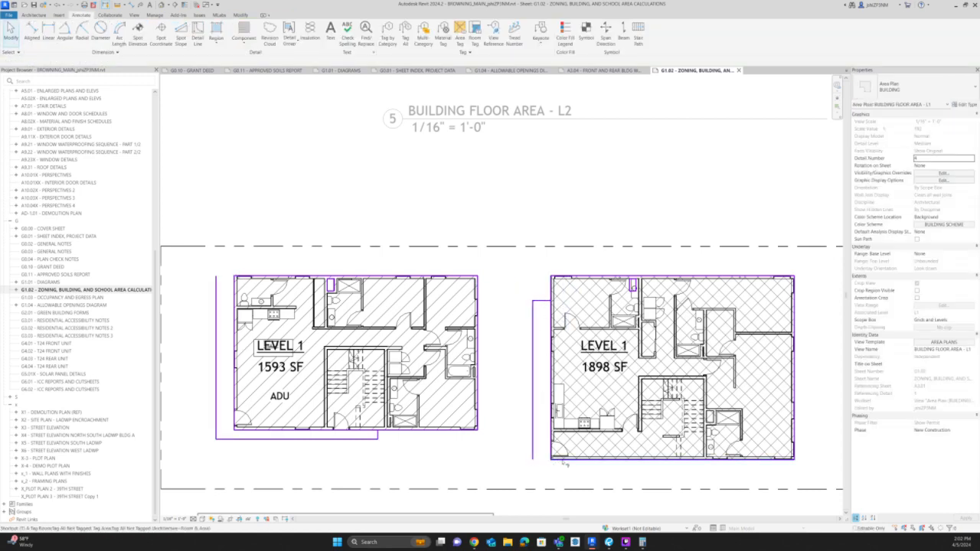
click(560, 459)
click(534, 440)
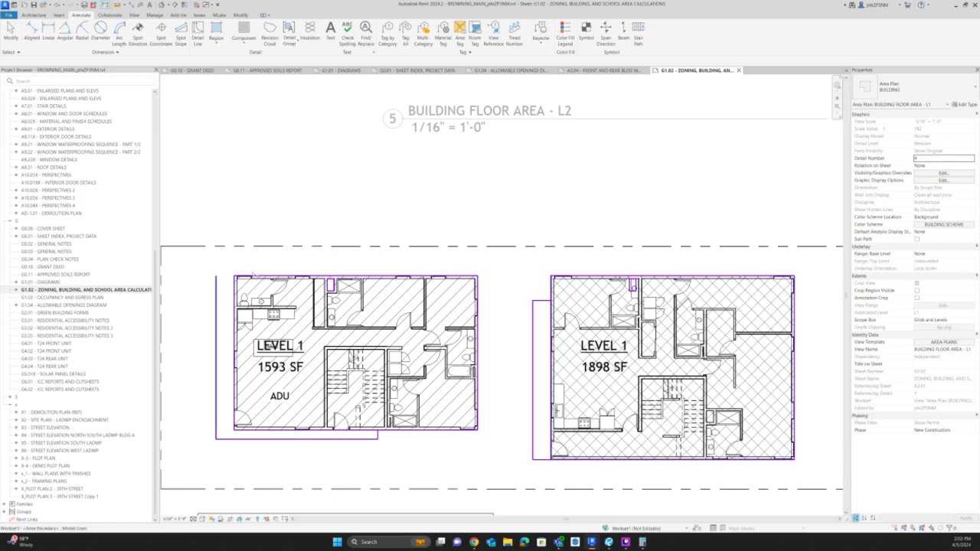
Join the front building's upper boundary to the canopy's outer edge and delete the boundary along the wall between them.
click(255, 276)
key(Escape)
click(235, 383)
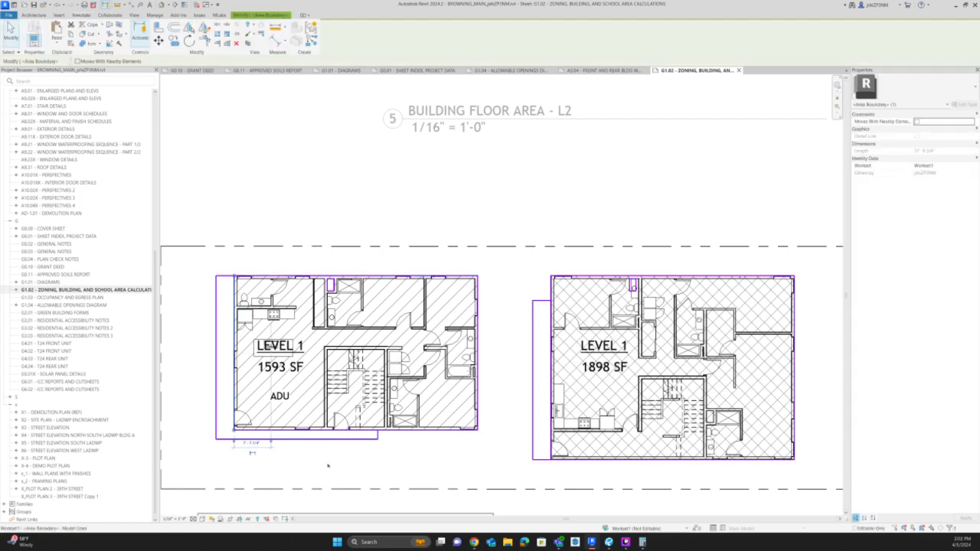
key(Delete)
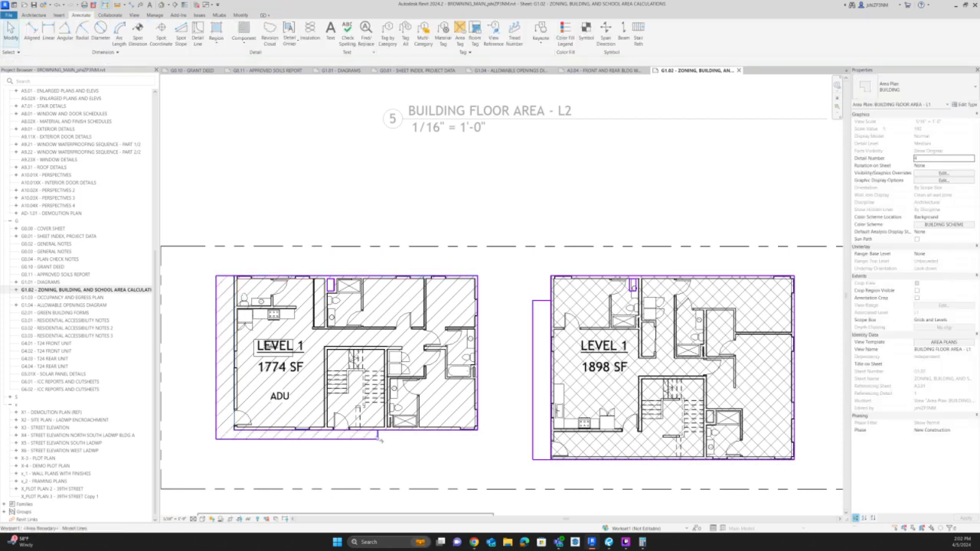
Trim the rear canopy's short upper edge to the building's wall boundary so the Level 1 area includes the canopy.
click(541, 301)
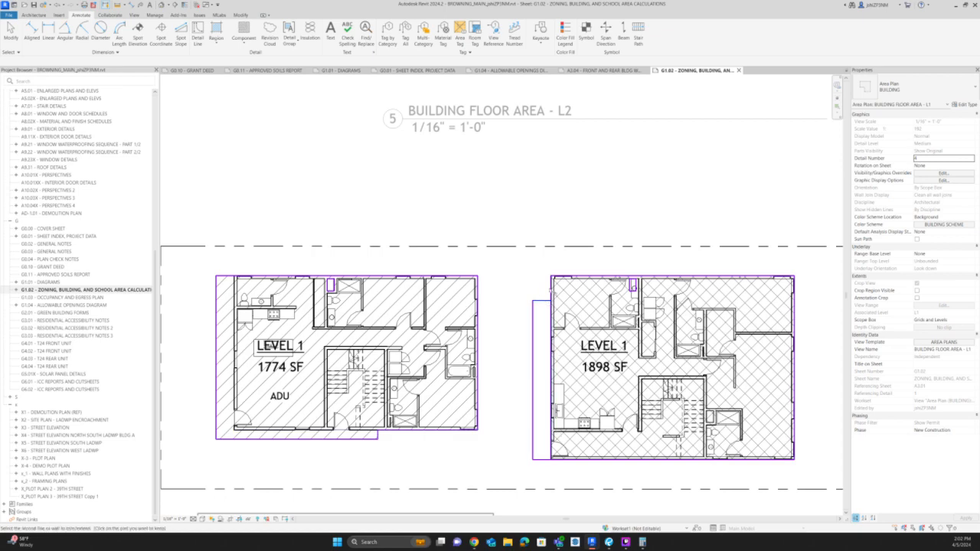
click(551, 288)
scroll(596, 320, down, 5)
key(Escape)
scroll(420, 460, up, 3)
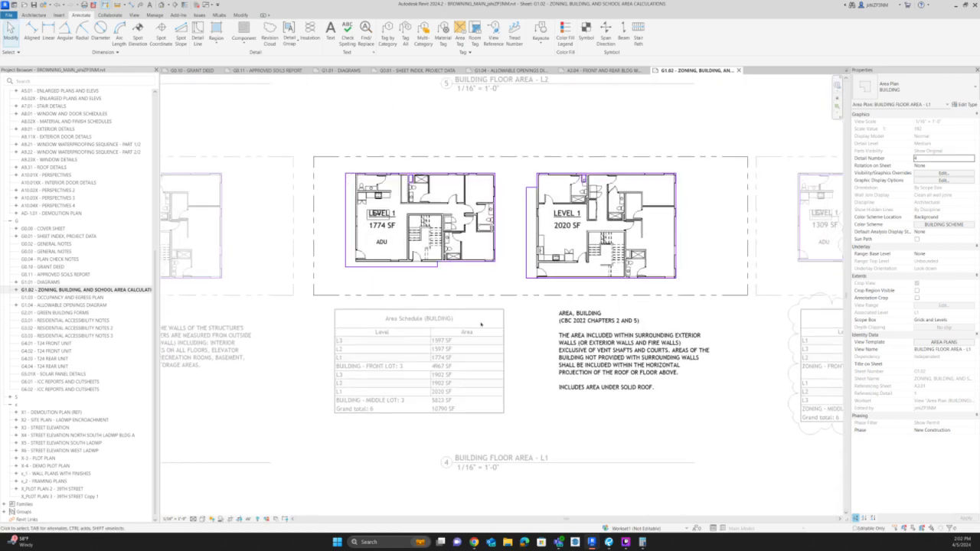
Deactivate the L1 viewport and sketch a PC REV 5 revision cloud around the front building's L-shaped canopy area.
double_click(420, 459)
scroll(319, 172, up, 4)
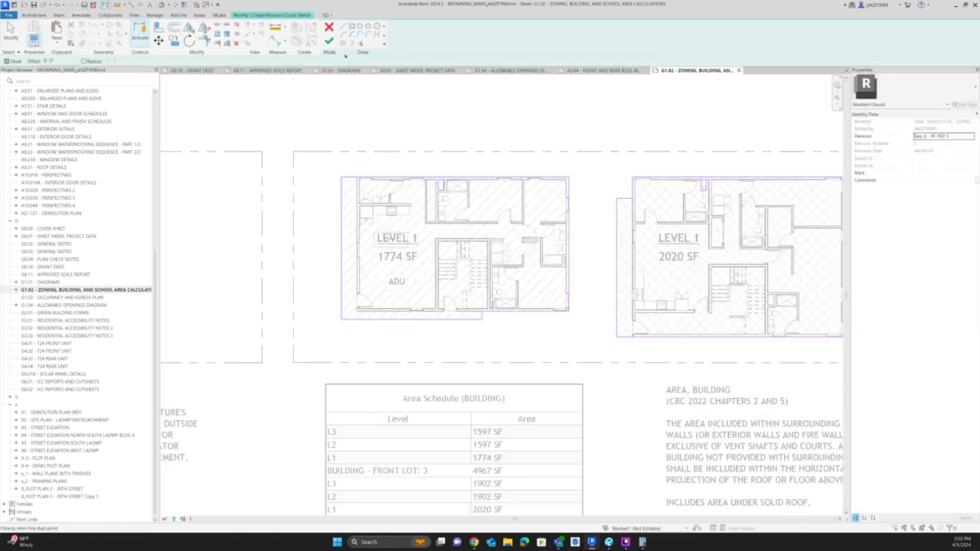
scroll(366, 172, down, 1)
click(339, 173)
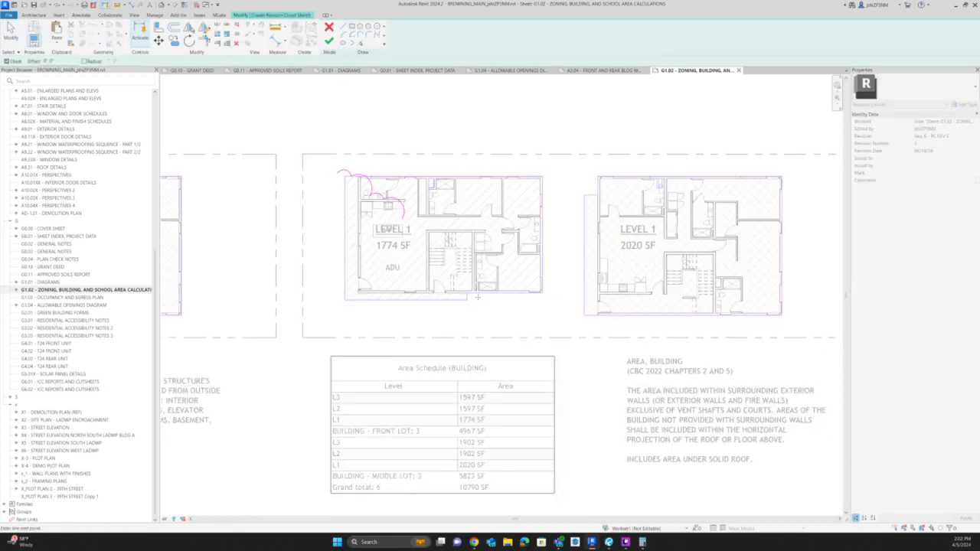
click(368, 175)
click(368, 280)
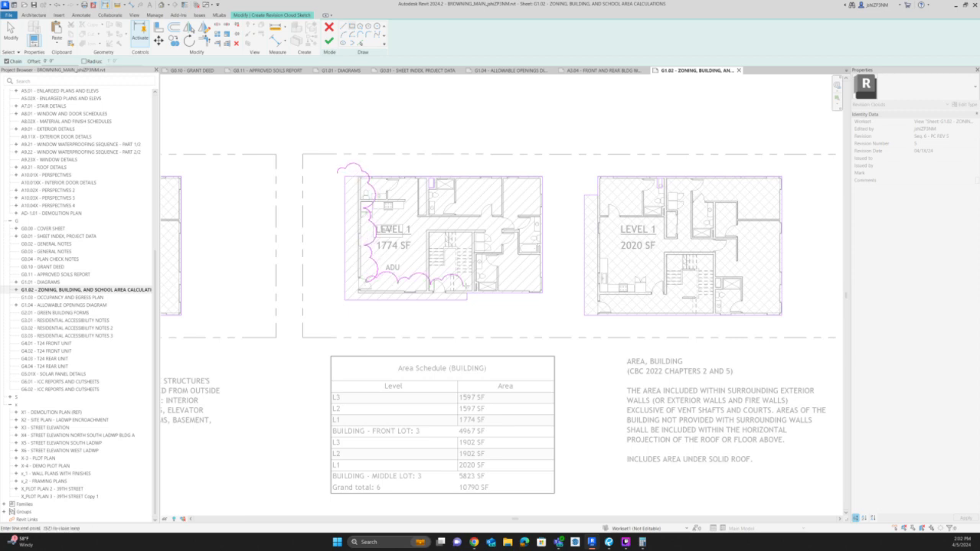
click(470, 307)
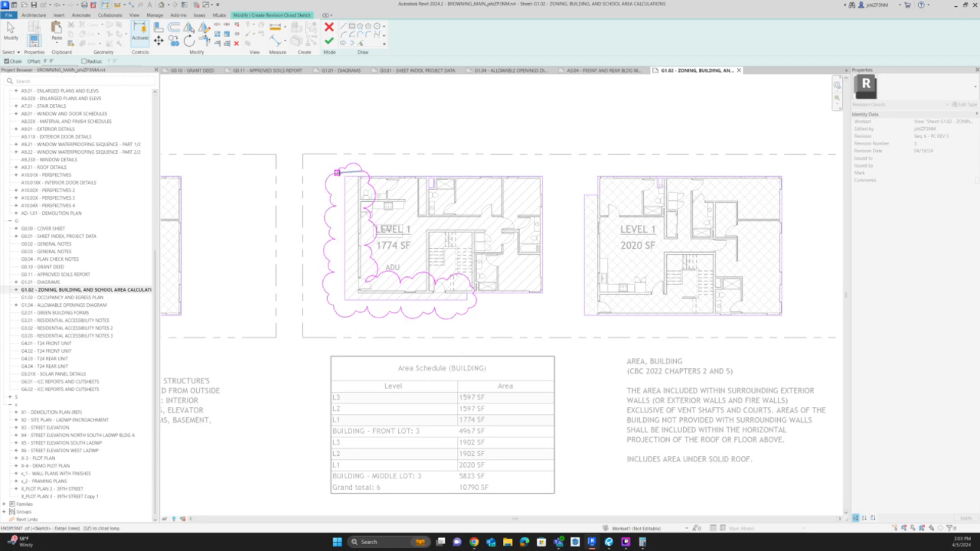
click(337, 173)
Add a rectangular revision cloud around the rear building's canopy strip, finish the sketch and tag the clouds with revision 5.
click(583, 192)
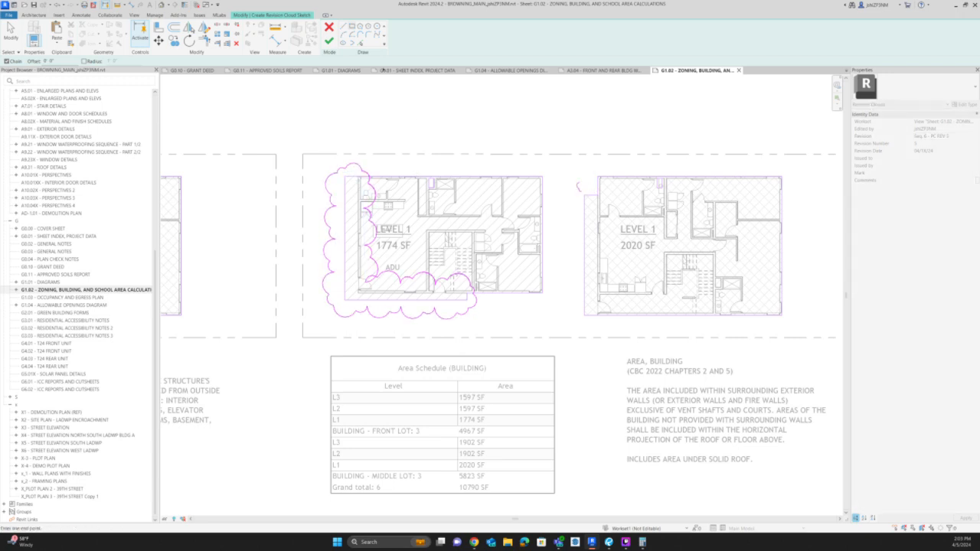
click(353, 27)
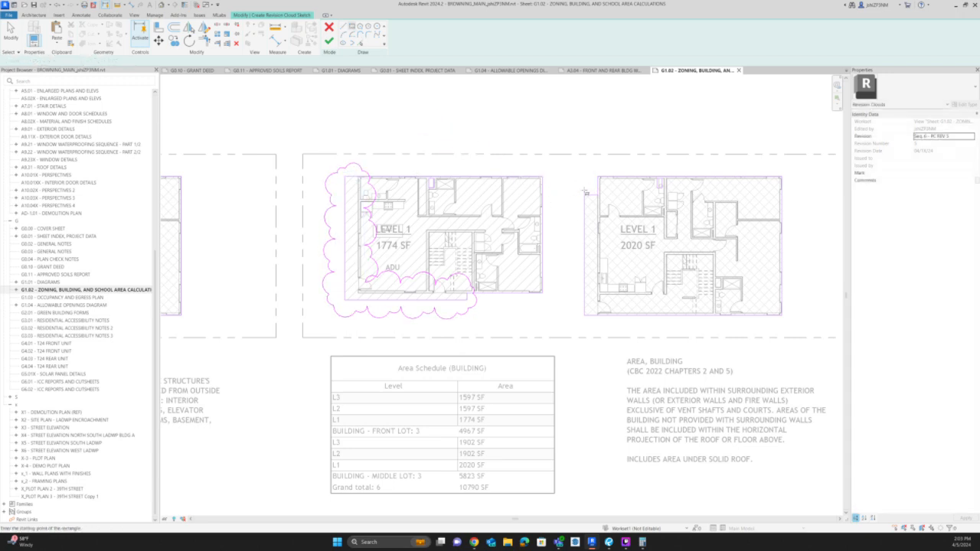
click(583, 194)
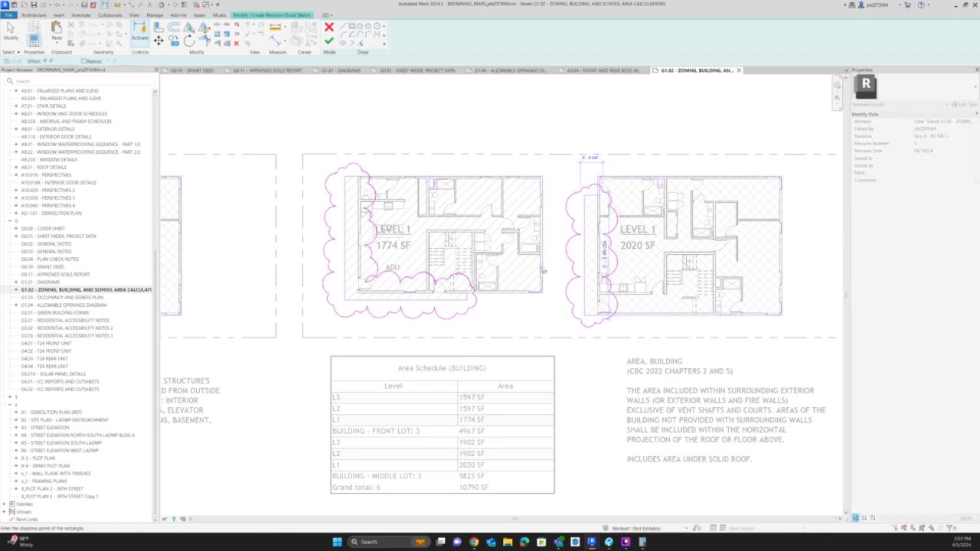
click(604, 312)
click(329, 42)
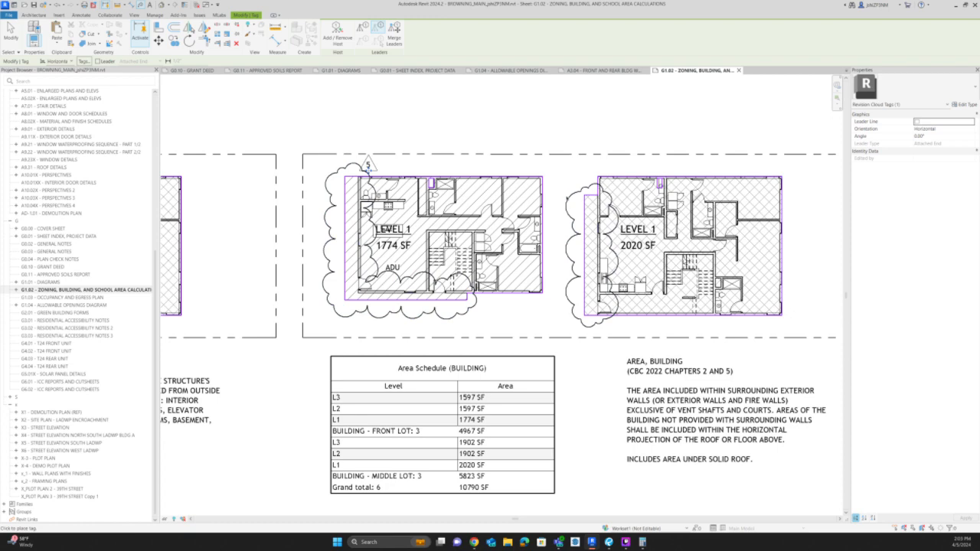
click(562, 196)
Place a text note between the front building's Level 1 plan and the building area schedule, starting with CANO.
key(t)
key(x)
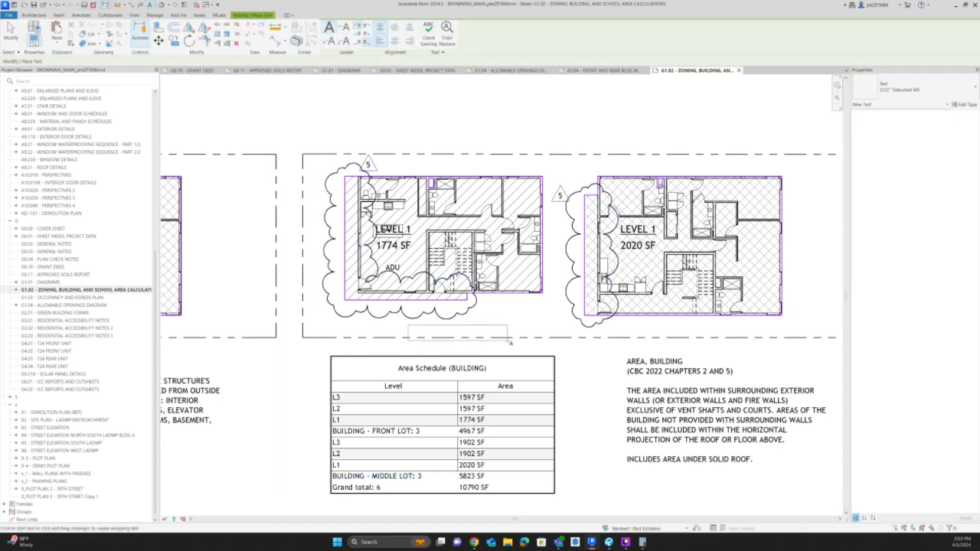
click(511, 343)
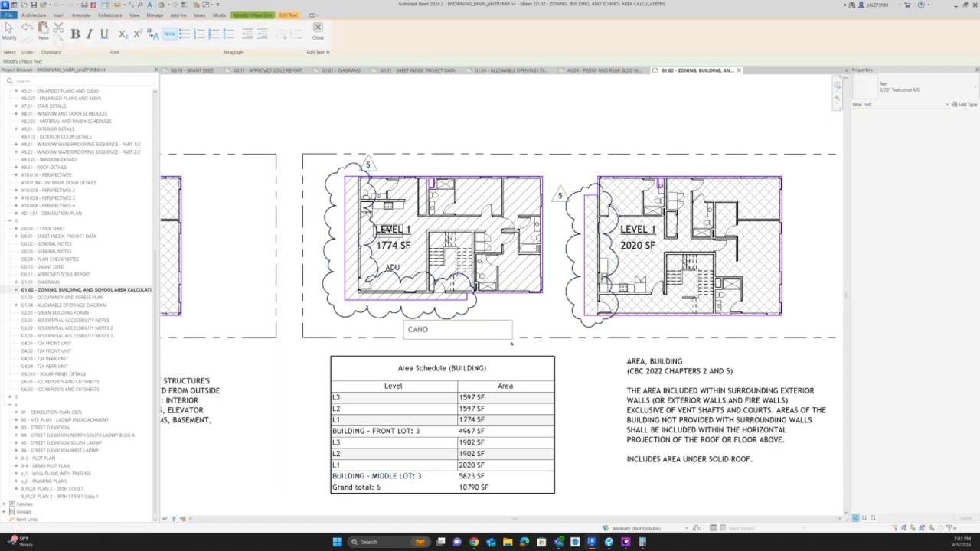
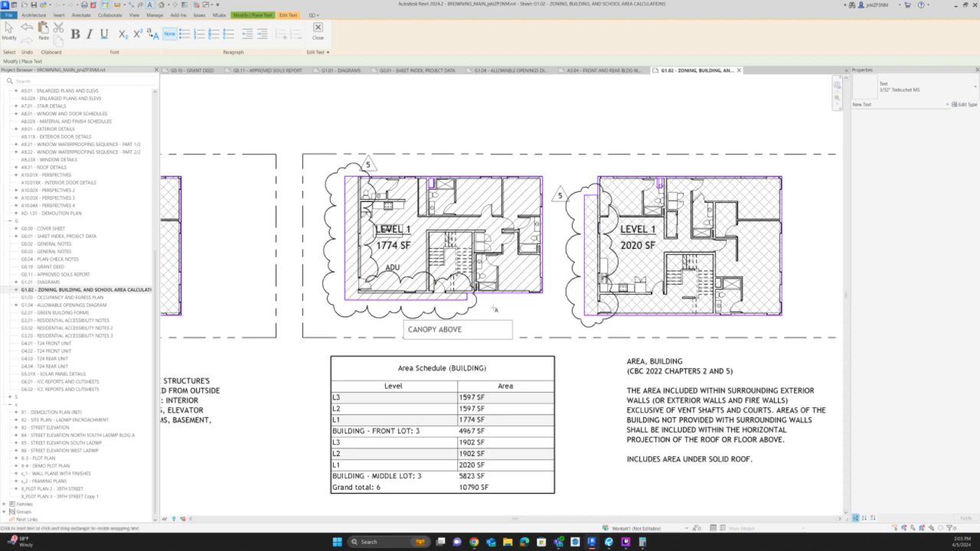
Finish the note as CANOPY ABOVE below the front building's Level 1 plan, right-align its text and fit its box around the words.
click(494, 308)
scroll(475, 310, up, 1)
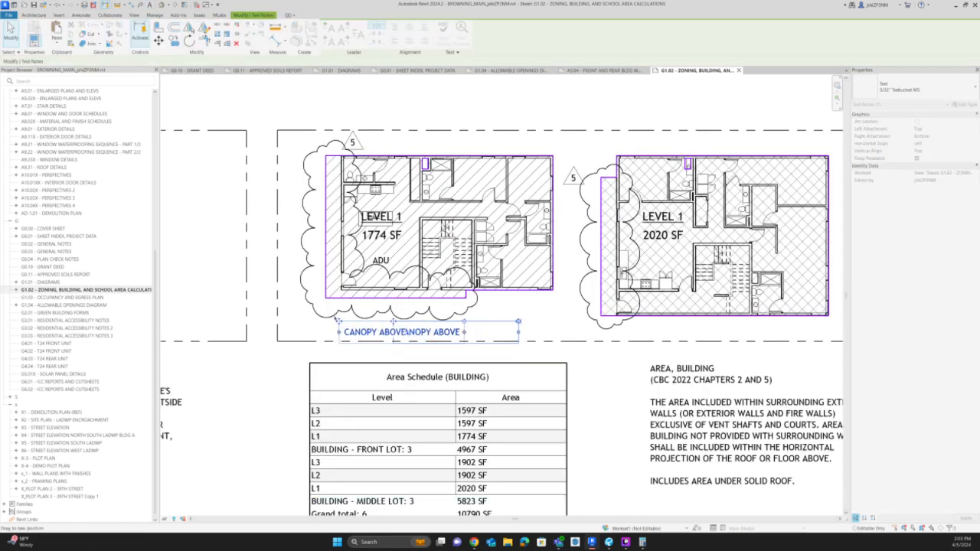
scroll(367, 325, down, 4)
middle_drag(710, 231, 592, 451)
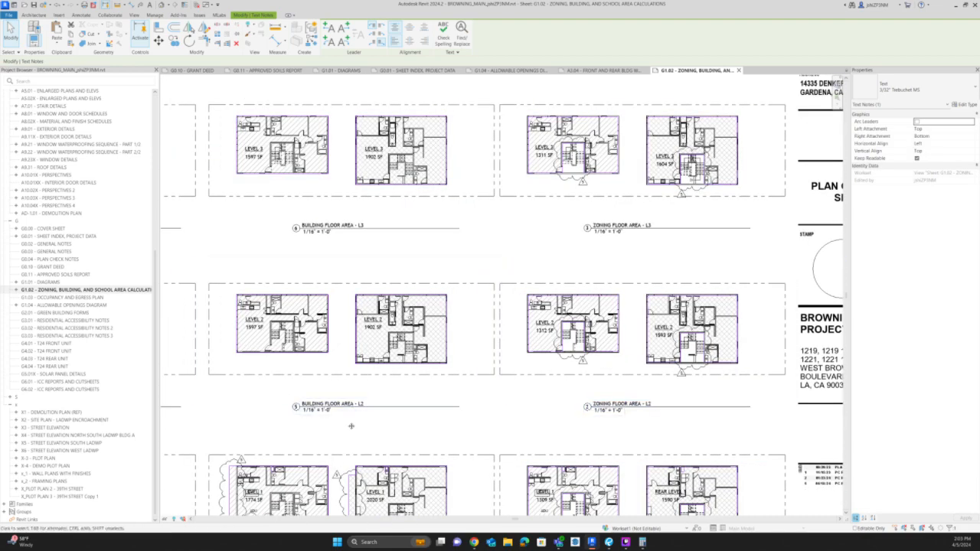
middle_drag(327, 434, 368, 318)
scroll(322, 426, up, 7)
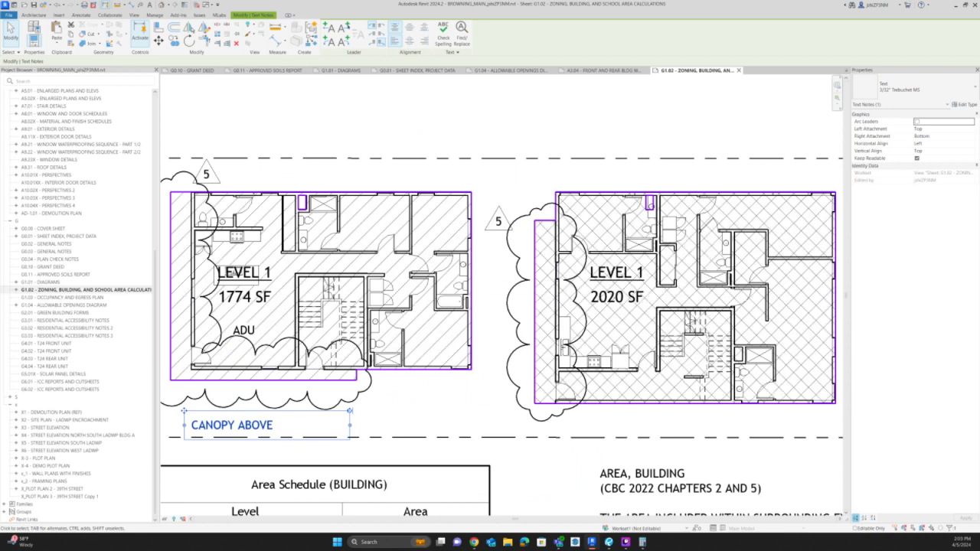
click(425, 40)
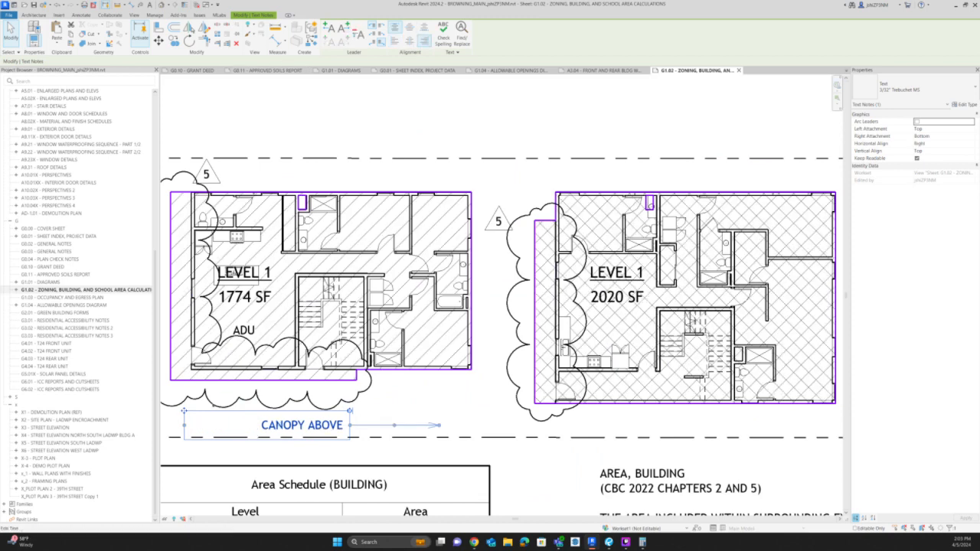
drag(184, 412, 160, 413)
middle_drag(369, 413, 555, 387)
drag(511, 399, 448, 399)
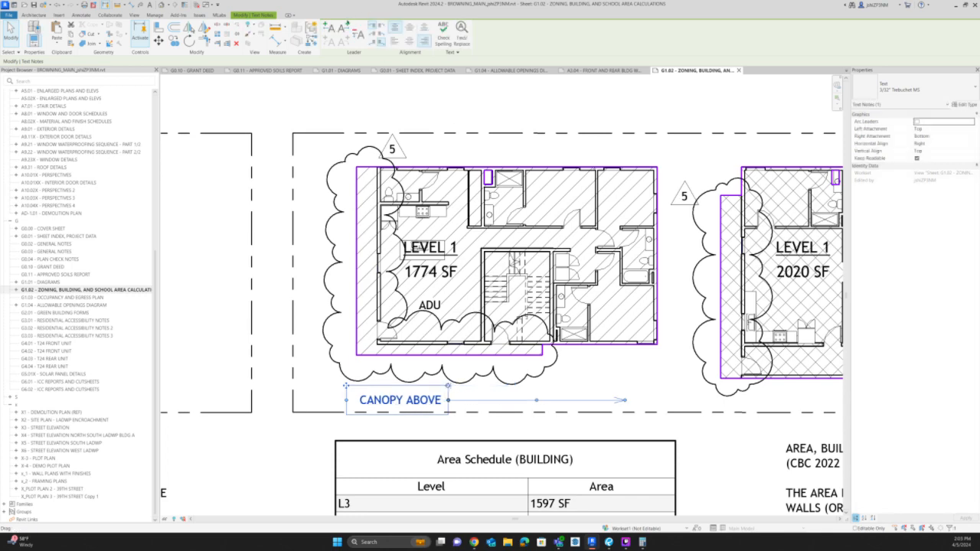
Add two leaders from the CANOPY ABOVE note, one to the front building's canopy edge and one to the rear building's canopy strip.
click(346, 27)
drag(536, 409, 481, 357)
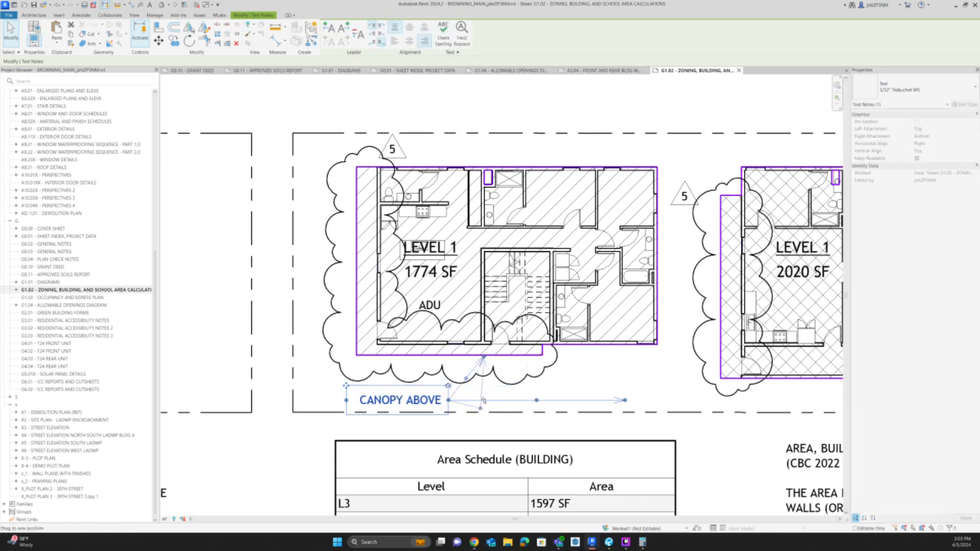
drag(483, 401, 483, 401)
drag(625, 400, 719, 359)
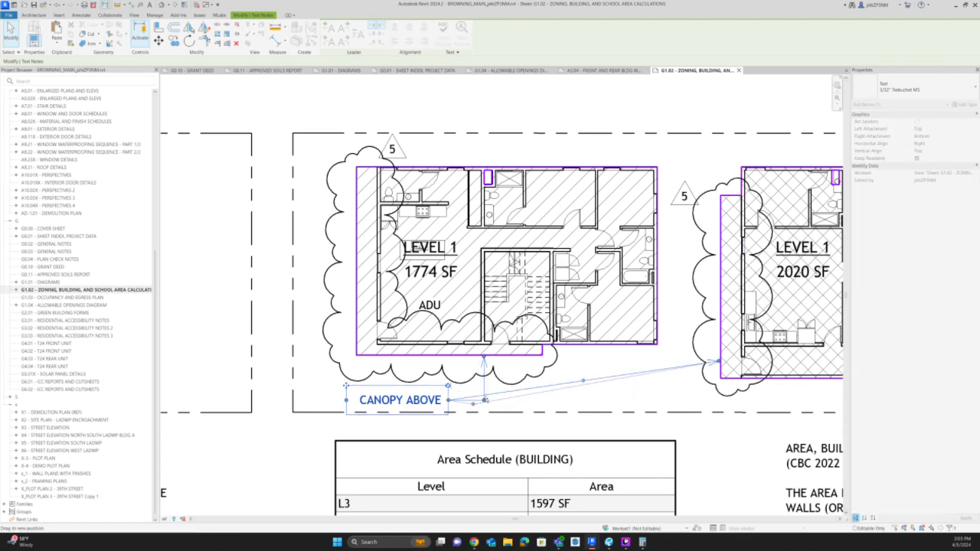
scroll(502, 385, down, 3)
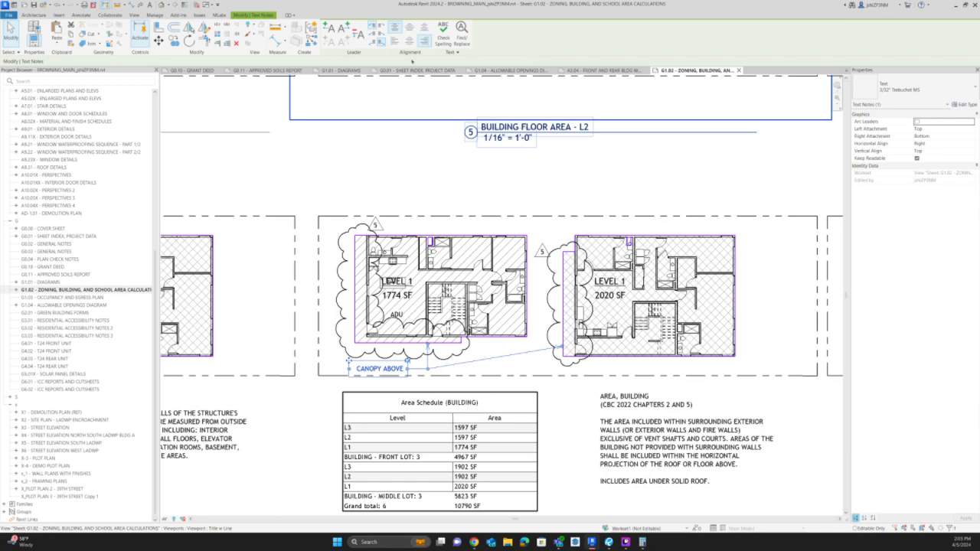
Copy the PROPERTY LINE note with its leader from the common open space diagram on sheet G1.01.
click(337, 70)
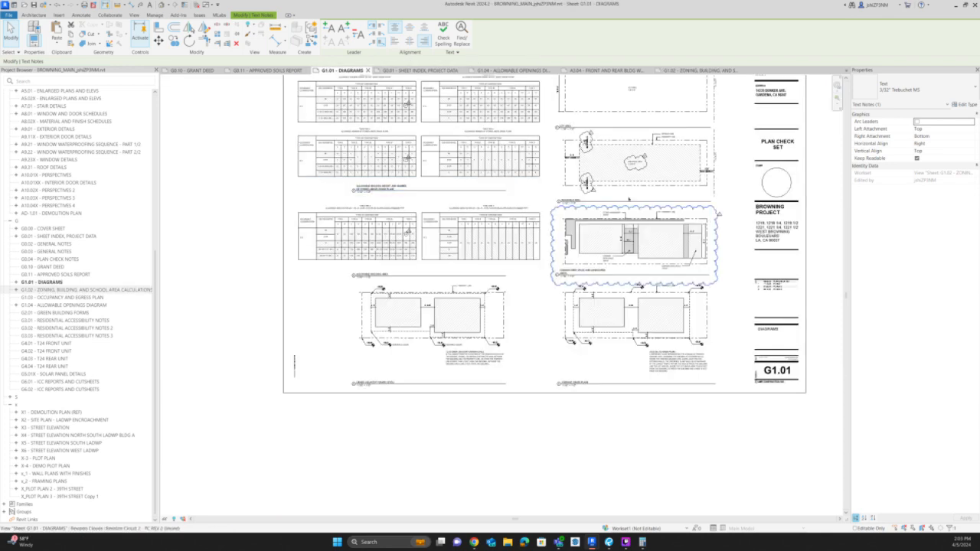
scroll(635, 203, up, 5)
double_click(671, 220)
click(685, 221)
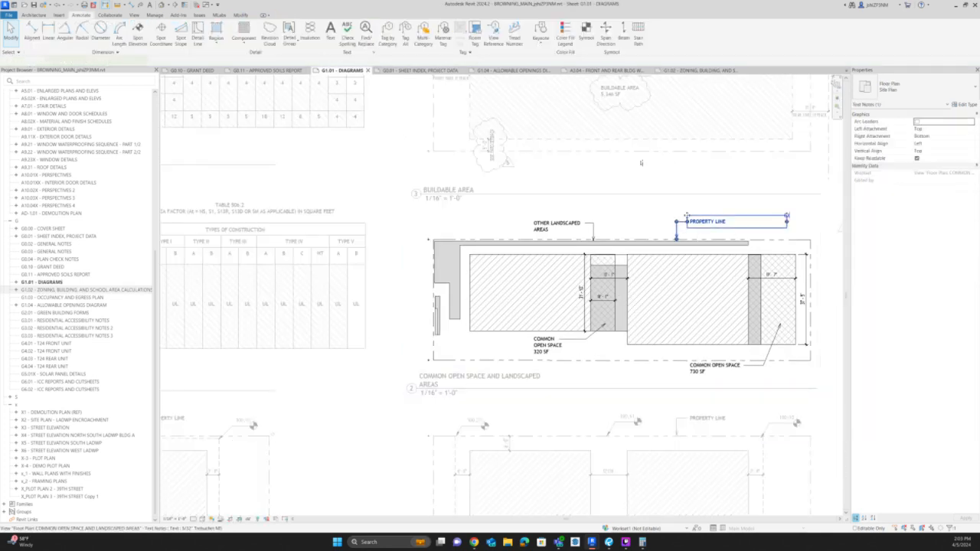
Paste the PROPERTY LINE note into the Building Floor Area - L1 view on sheet G1.02, above the rear building.
click(698, 71)
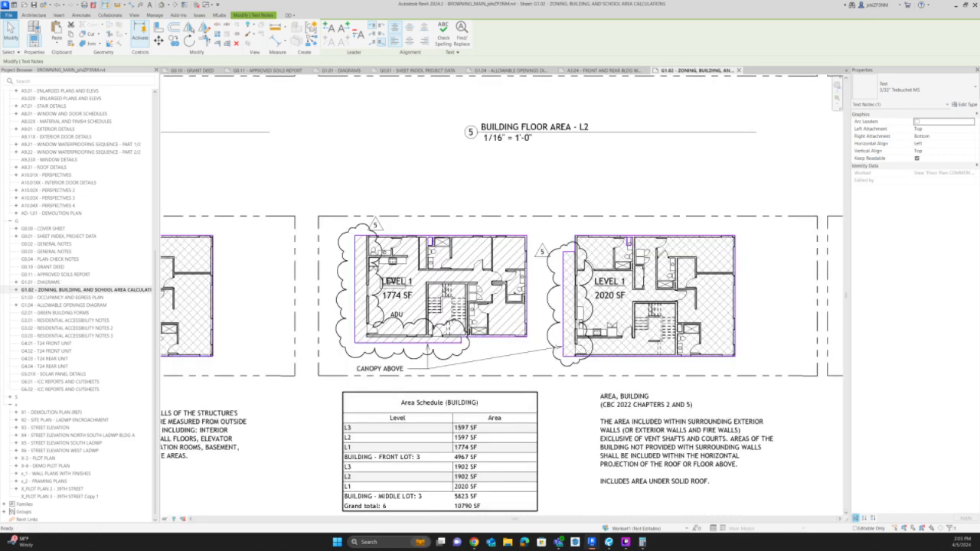
scroll(639, 320, down, 3)
click(638, 320)
double_click(639, 320)
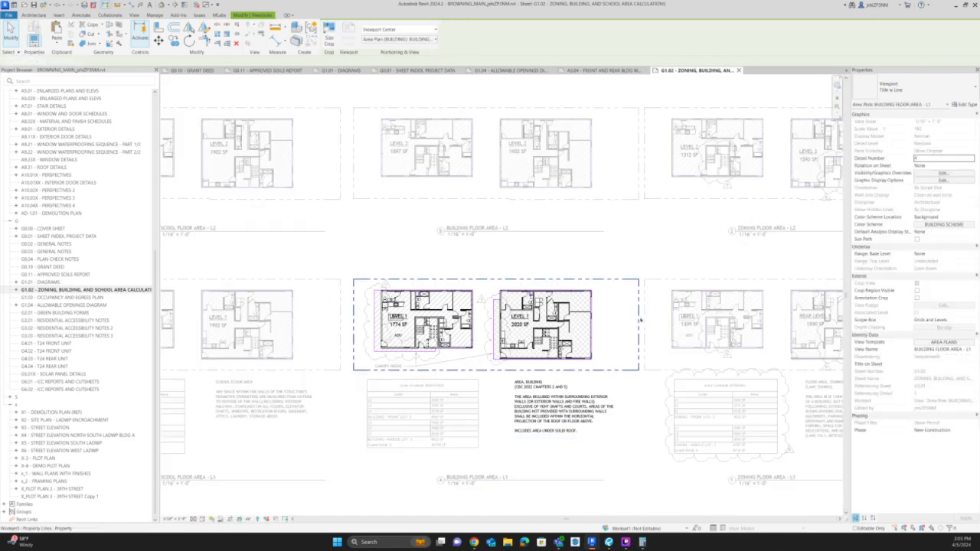
key(ctrl+v)
click(556, 271)
Paste the PROPERTY LINE note into the Zoning Floor Area - L1 view.
click(772, 299)
double_click(772, 299)
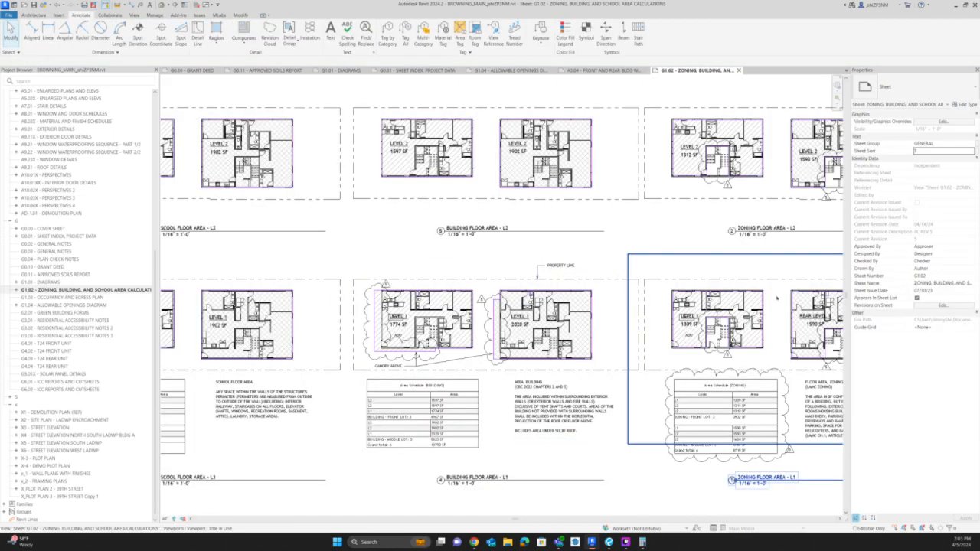
double_click(773, 298)
key(ctrl+v)
Paste the PROPERTY LINE note into the school floor area L1 view and deactivate the view.
double_click(258, 289)
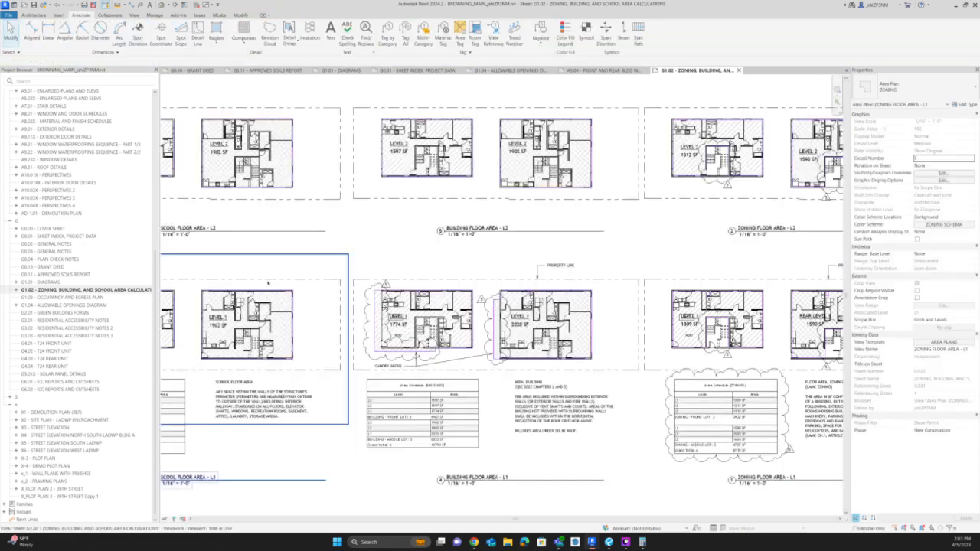
double_click(264, 285)
key(ctrl+v)
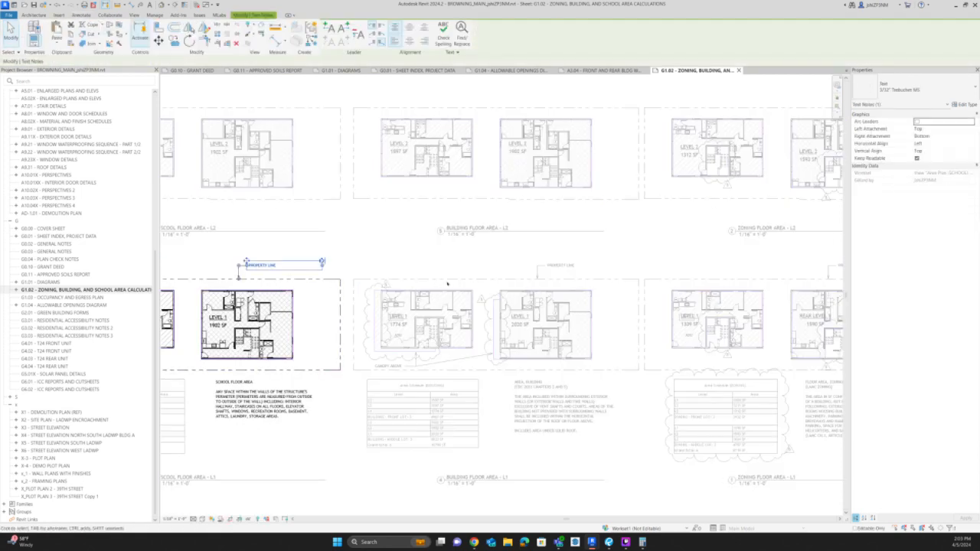
click(257, 266)
scroll(343, 298, down, 2)
double_click(449, 482)
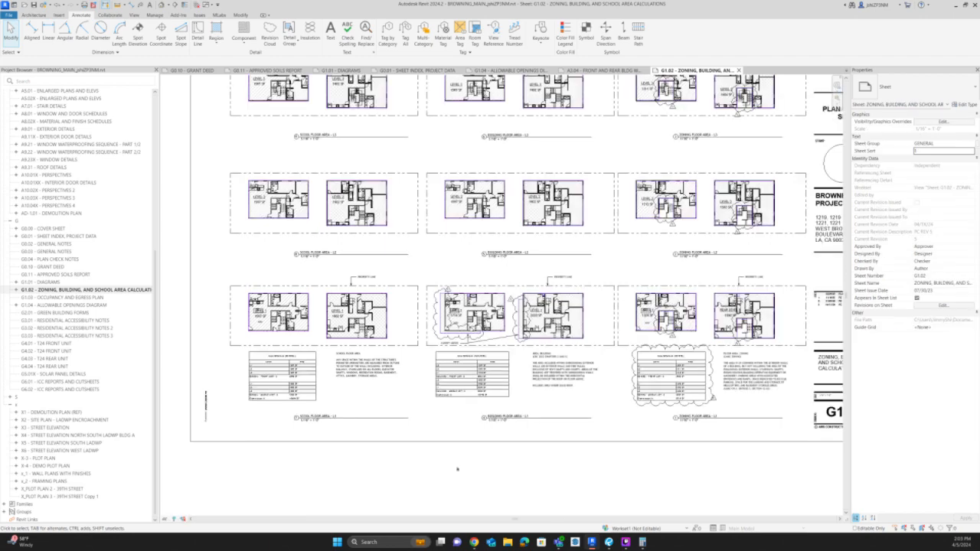
Draw a rectangular PC REV 5 revision cloud around the Area Schedule (BUILDING) and finish the sketch.
scroll(474, 394, up, 2)
scroll(476, 369, up, 3)
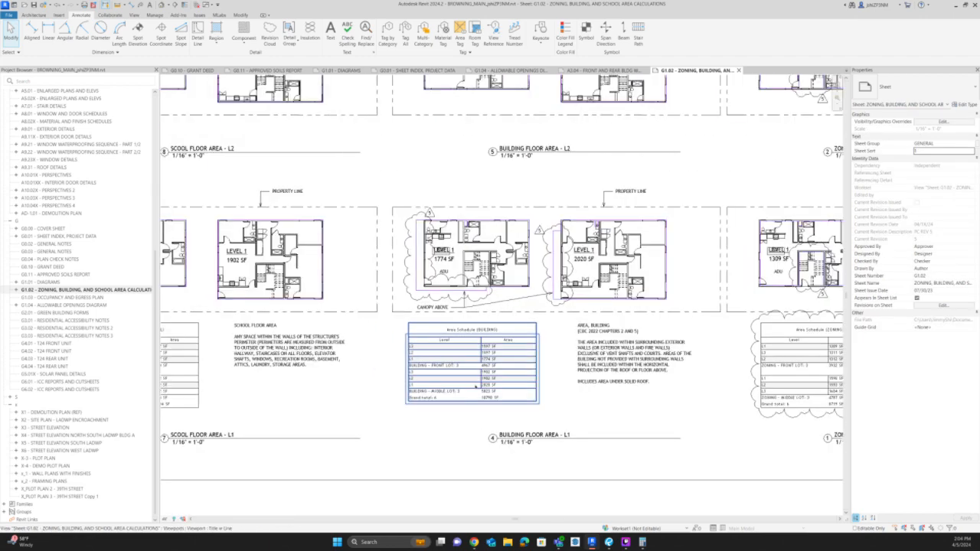
scroll(527, 407, up, 2)
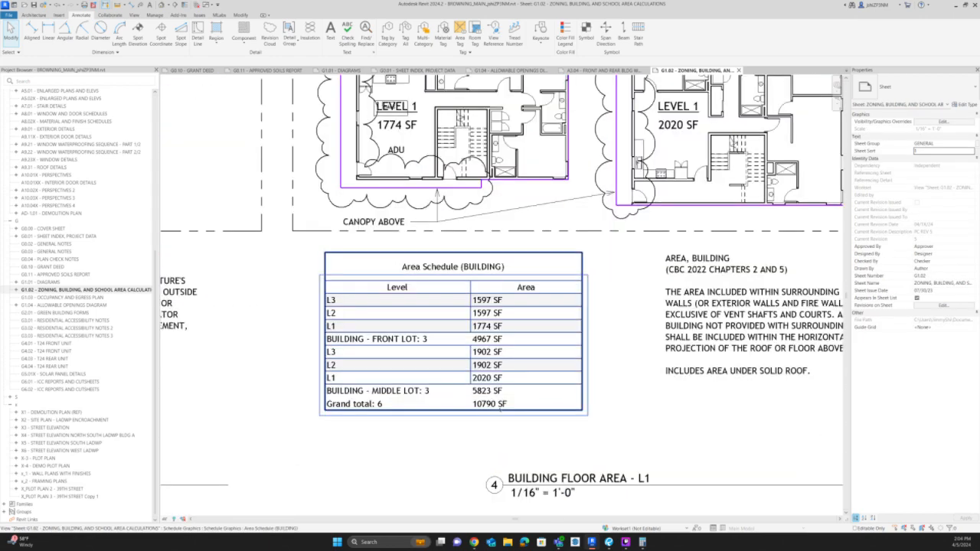
click(269, 31)
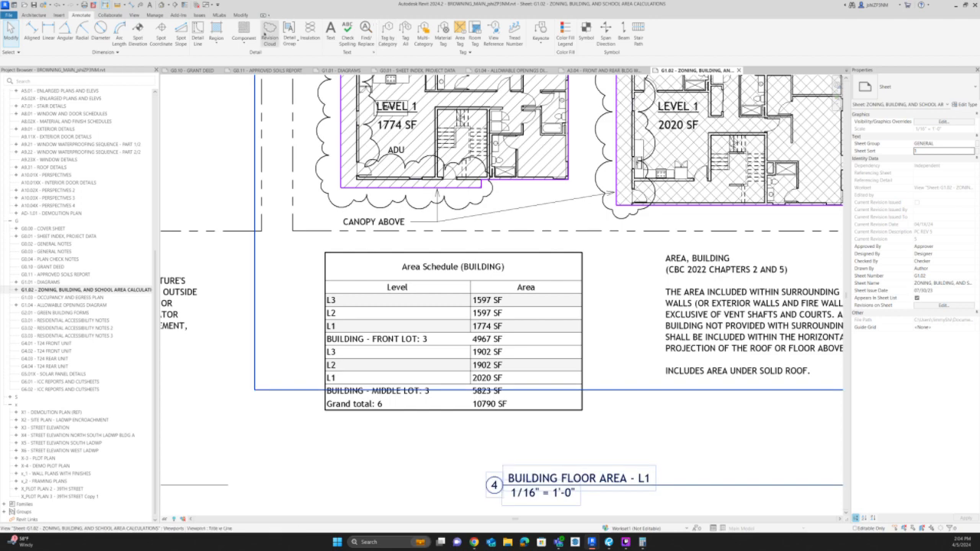
click(322, 248)
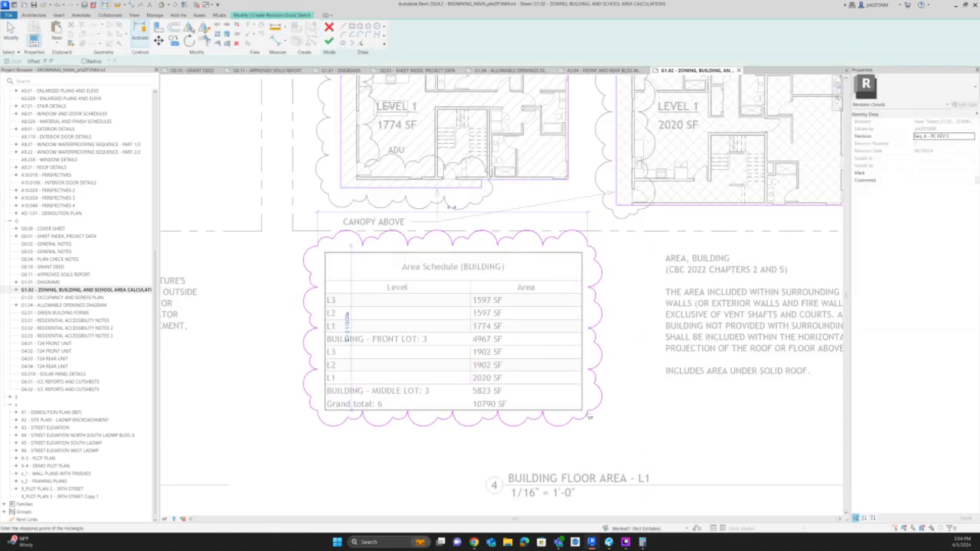
click(587, 414)
click(329, 42)
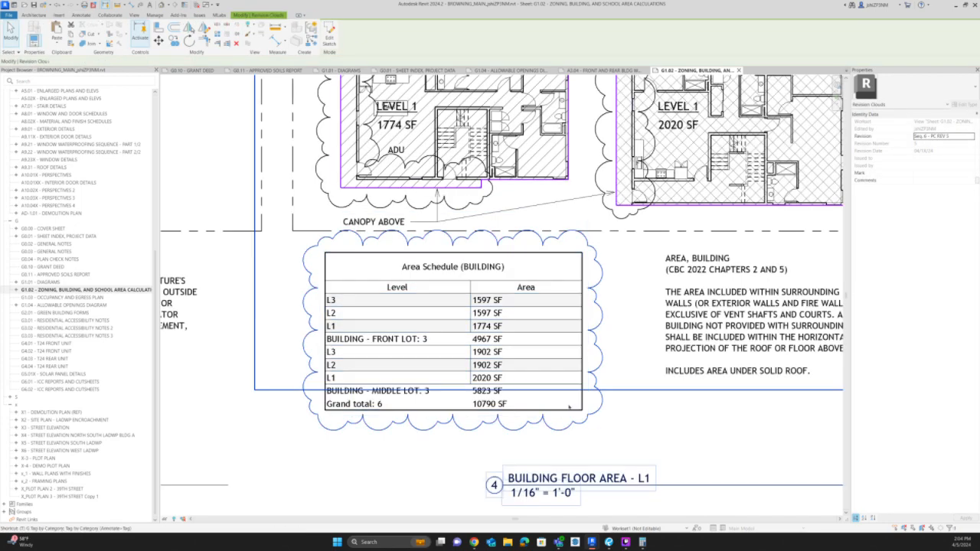
Tag the building area schedule's cloud with revision 5, placing the triangle just outside its lower corner.
click(610, 397)
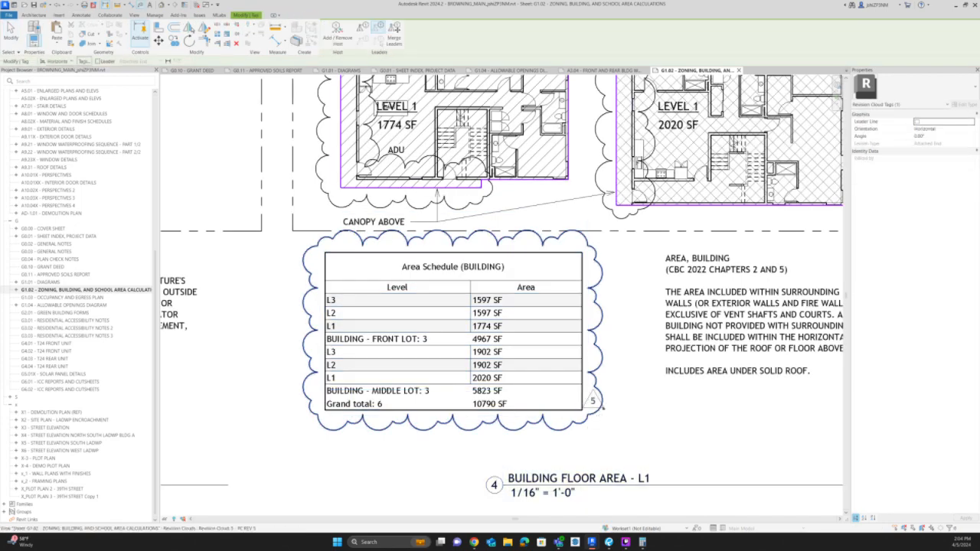
scroll(602, 407, up, 5)
scroll(677, 402, down, 5)
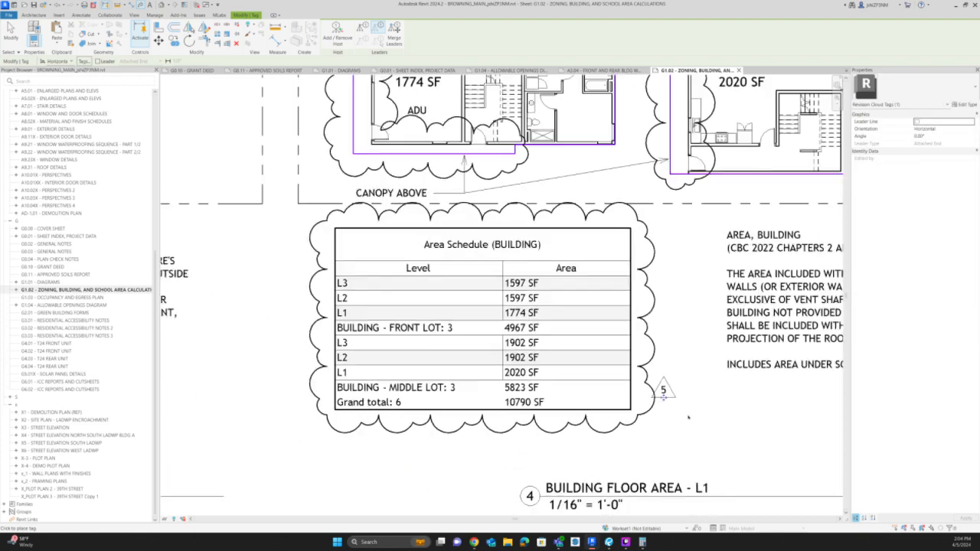
key(Escape)
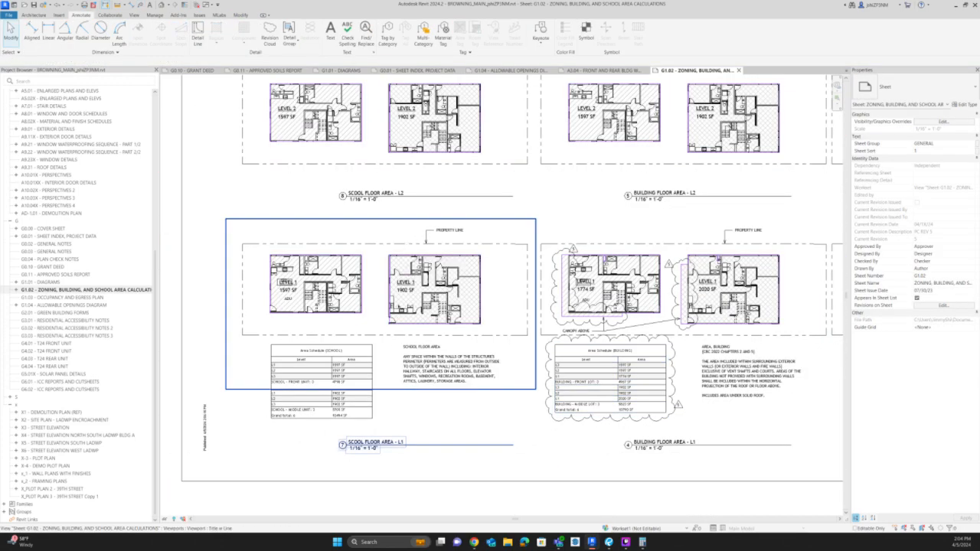
Review the school, building and zoning area schedules on G1.02 against the Additional Areas section of sheet G0.01.
scroll(345, 375, up, 2)
scroll(470, 380, up, 2)
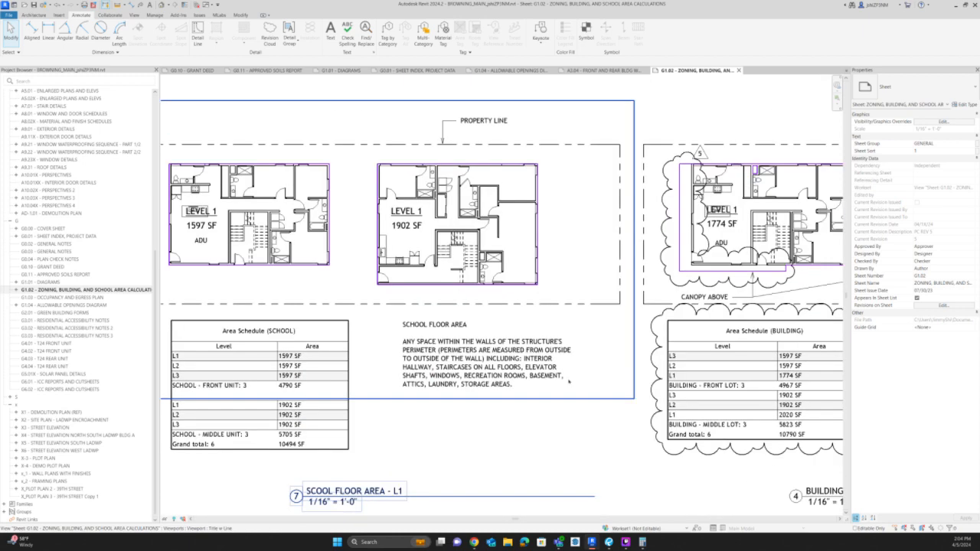
scroll(337, 397, down, 7)
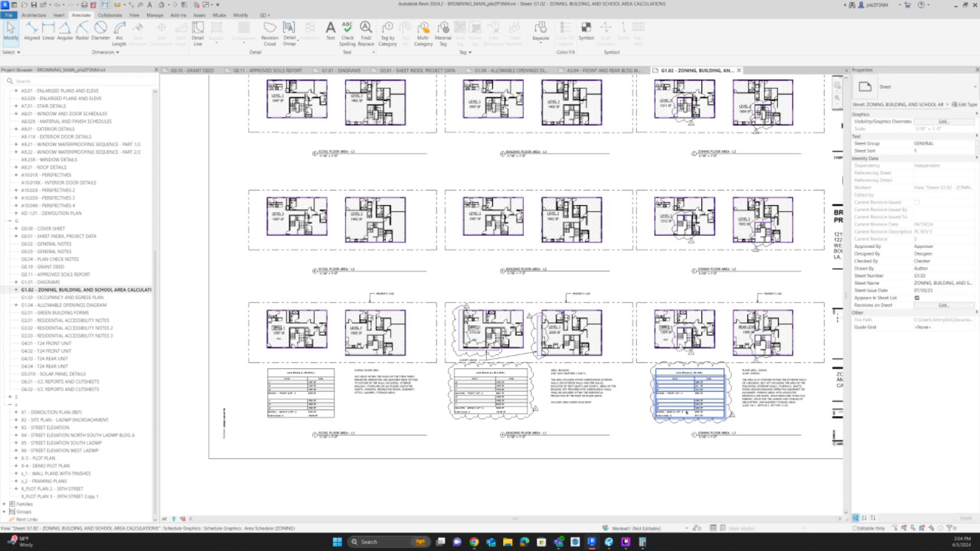
scroll(693, 418, up, 2)
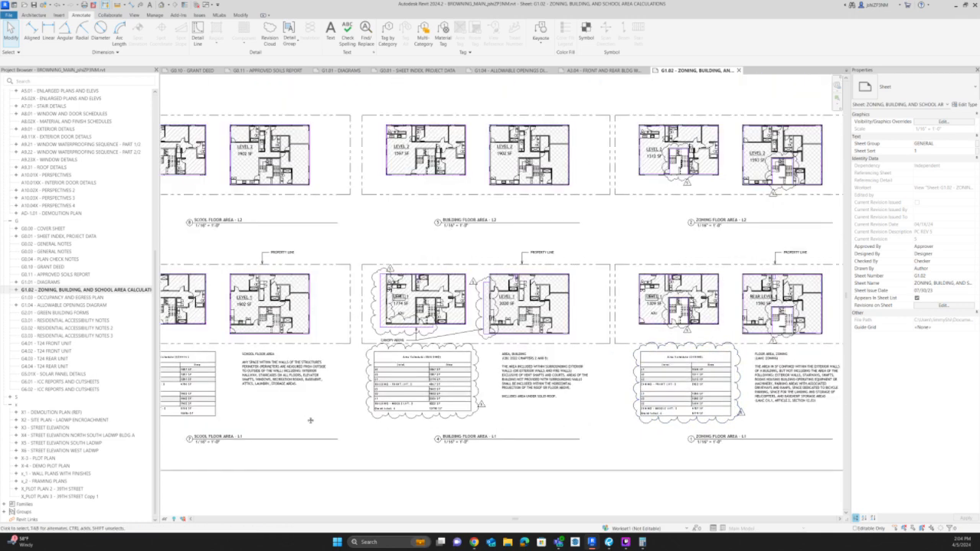
middle_drag(310, 420, 348, 407)
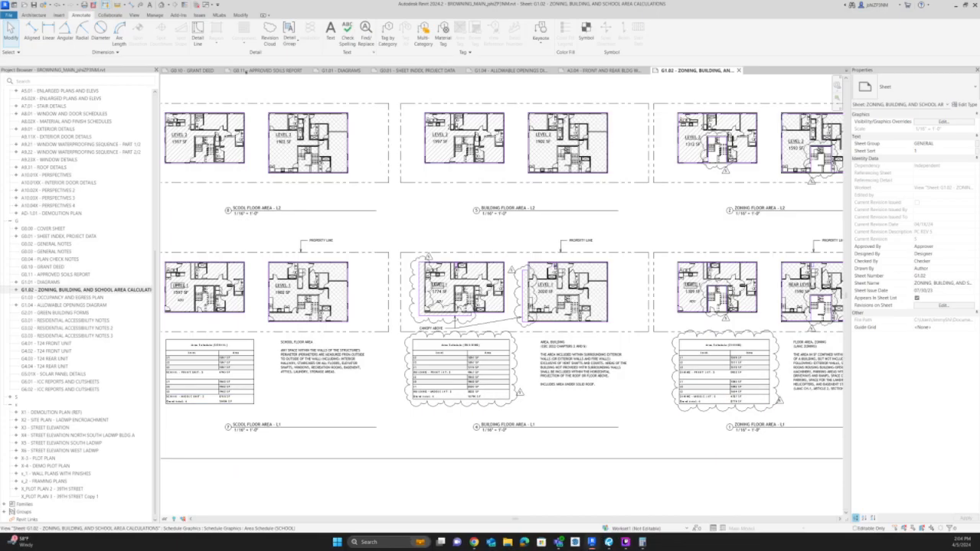
click(404, 71)
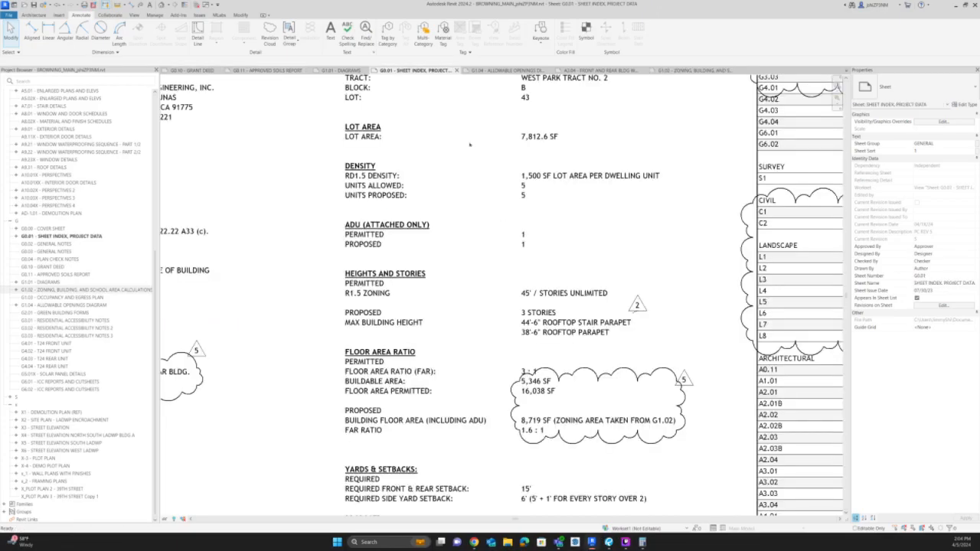
scroll(479, 155, down, 5)
scroll(504, 347, up, 2)
scroll(504, 347, up, 4)
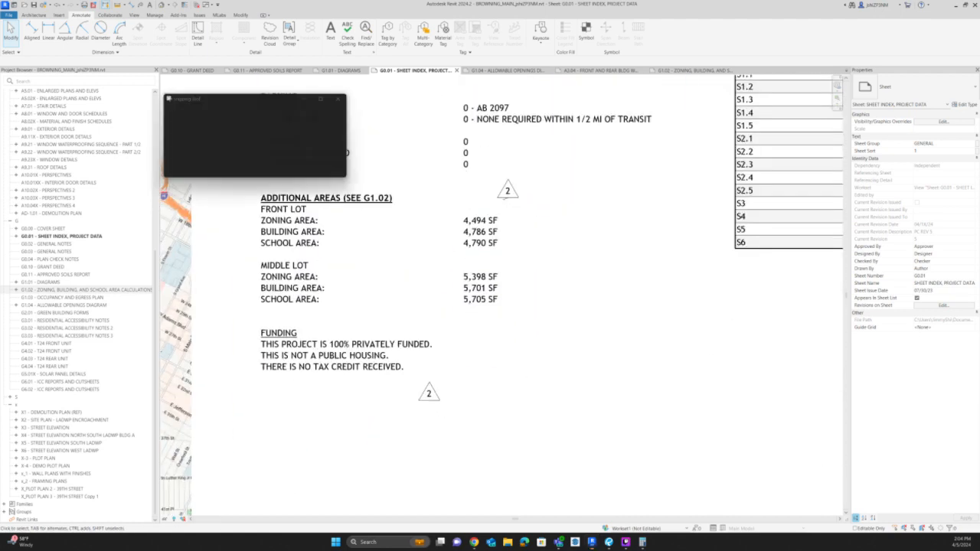
drag(354, 100, 760, 268)
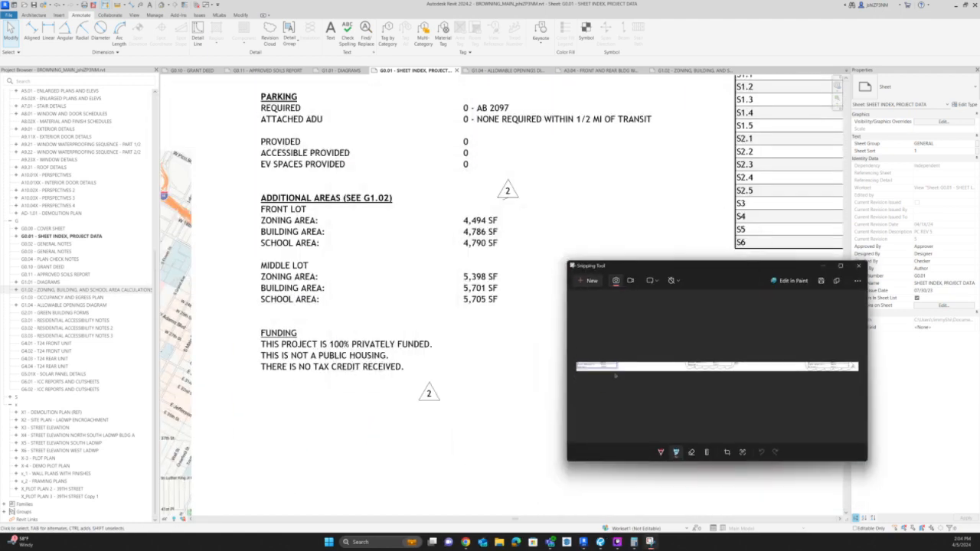
ctrl+scroll(612, 383, up, 3)
mouse_move(695, 286)
mouse_down()
mouse_move(660, 407)
mouse_move(669, 350)
mouse_move(683, 425)
mouse_up()
ctrl+scroll(681, 361, up, 3)
mouse_move(713, 388)
mouse_down()
mouse_move(695, 433)
mouse_move(673, 433)
mouse_up()
scroll(660, 416, down, 2)
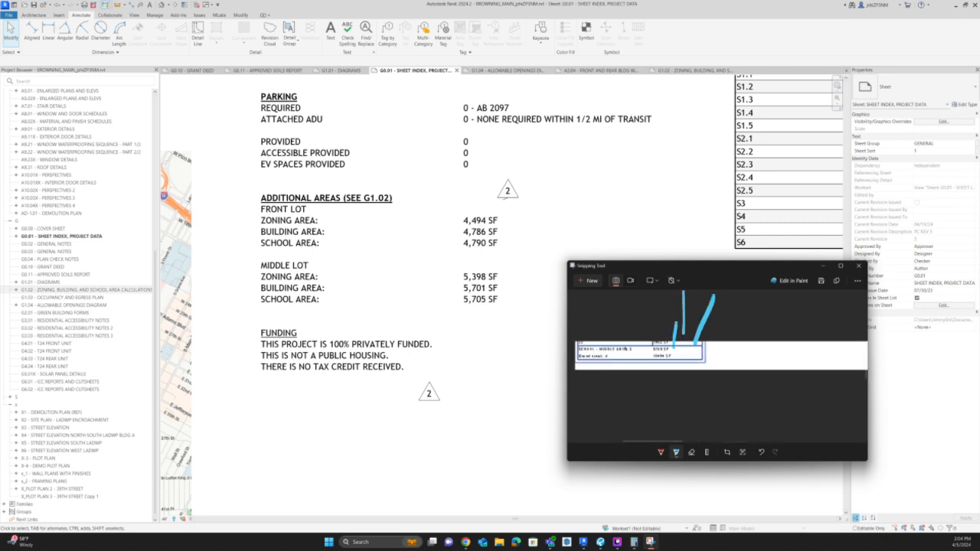
click(859, 265)
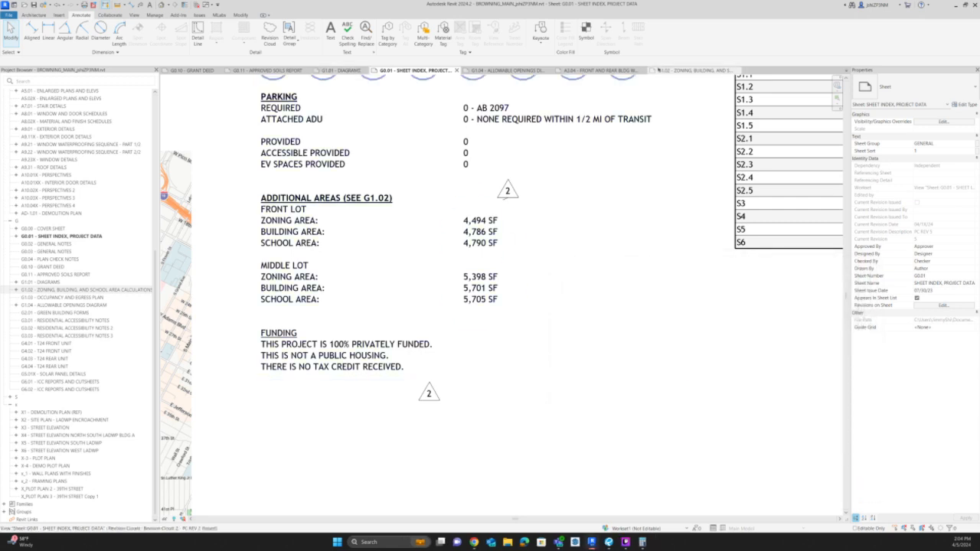
Copy the school, building and zoning area schedules from G1.02 and paste them onto sheet G0.01 below the Additional Areas text.
click(659, 70)
click(242, 377)
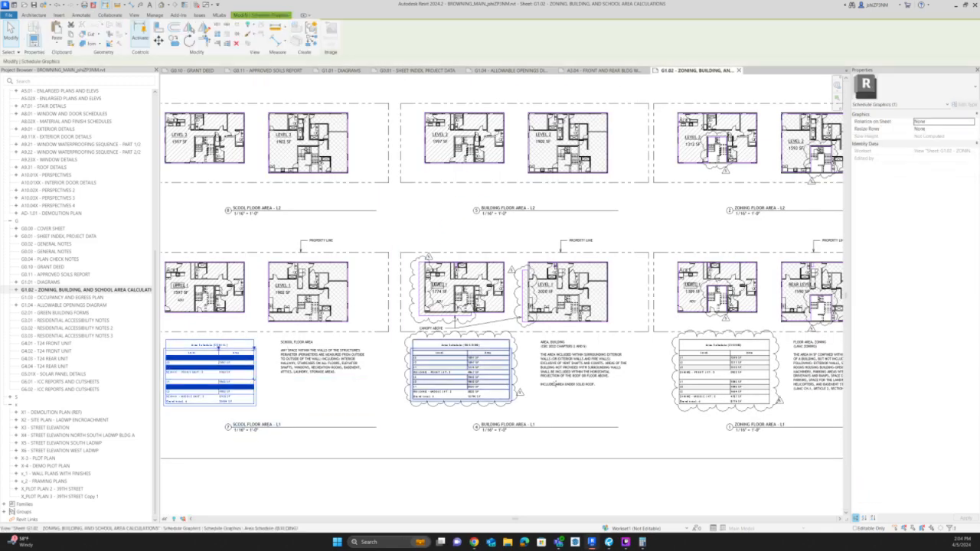
ctrl+click(461, 371)
ctrl+click(723, 371)
click(341, 71)
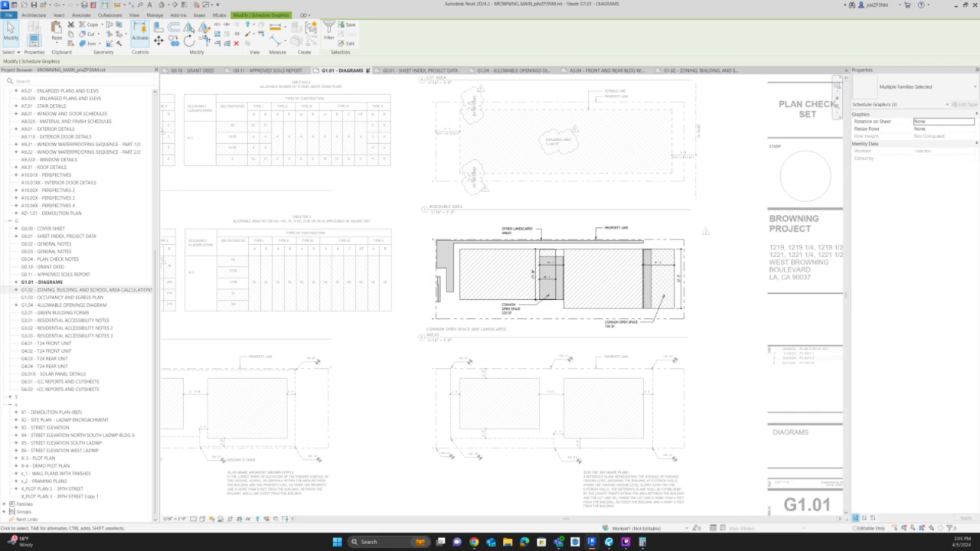
click(367, 71)
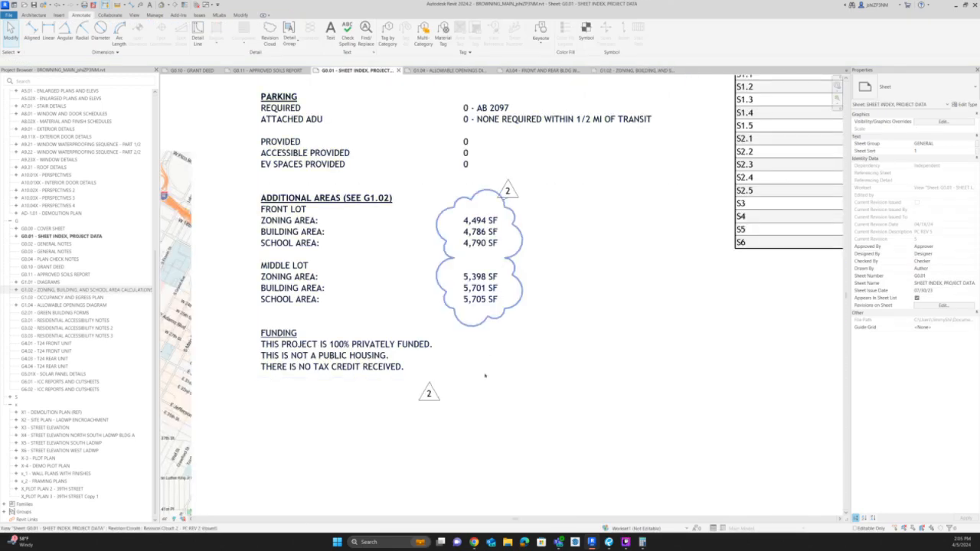
key(ctrl+v)
click(441, 496)
click(486, 276)
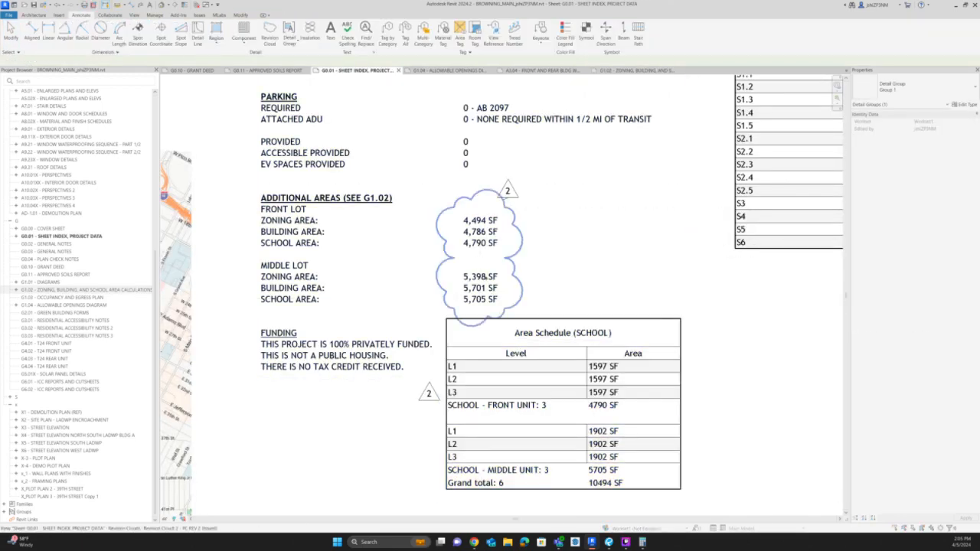
double_click(478, 231)
scroll(338, 246, down, 2)
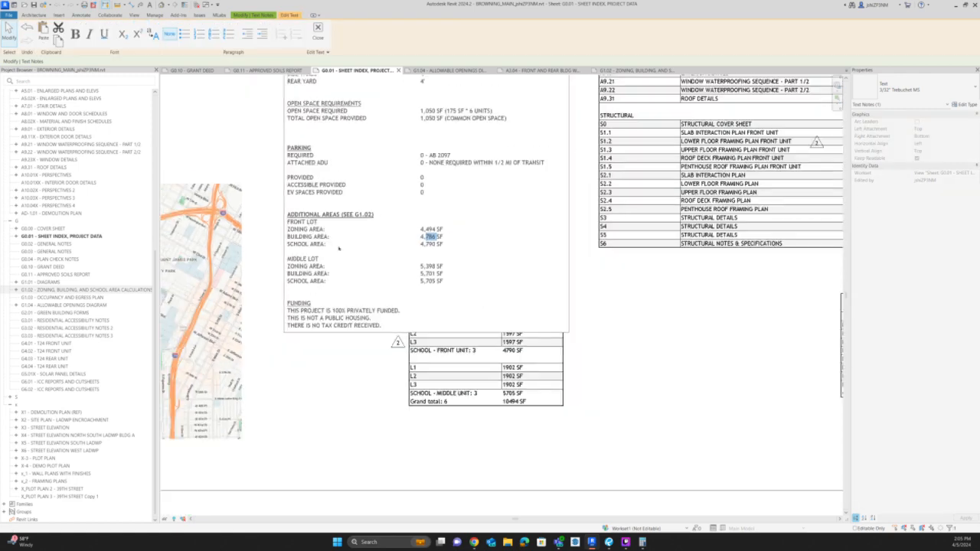
scroll(338, 248, down, 2)
scroll(397, 240, down, 1)
scroll(397, 239, up, 2)
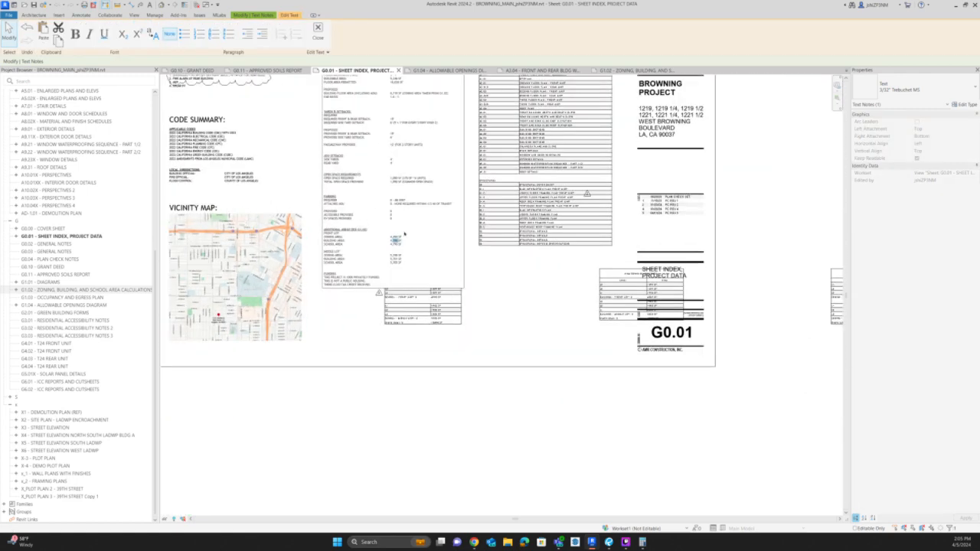
scroll(391, 244, up, 2)
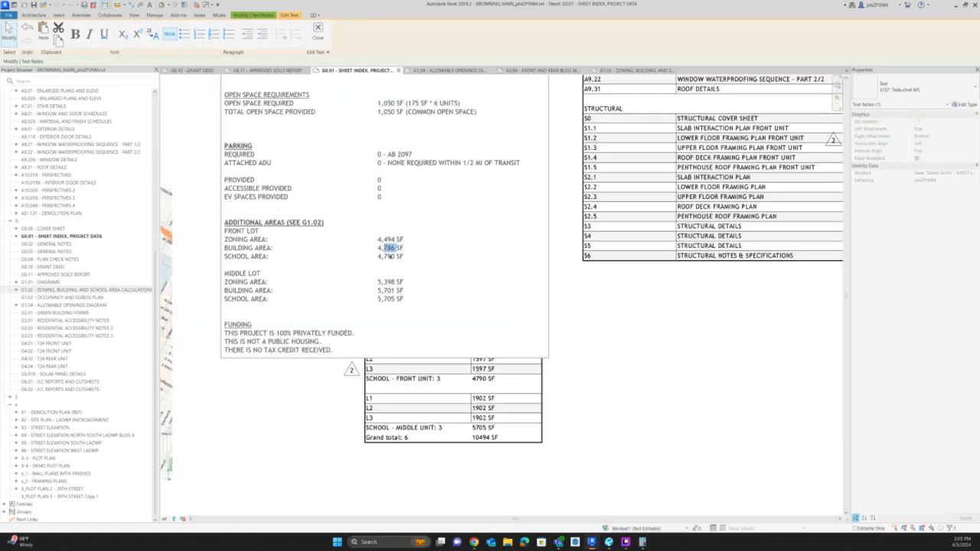
click(595, 429)
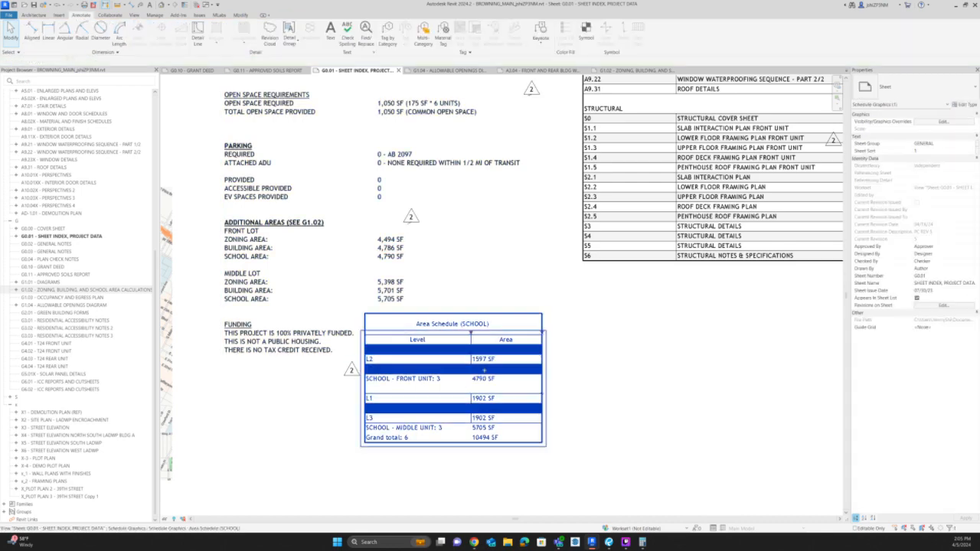
Move the pasted Area Schedule (SCHOOL) clear of the project data note, compare its totals with the listed school areas, and delete it.
drag(484, 370, 687, 353)
scroll(352, 280, up, 2)
click(404, 236)
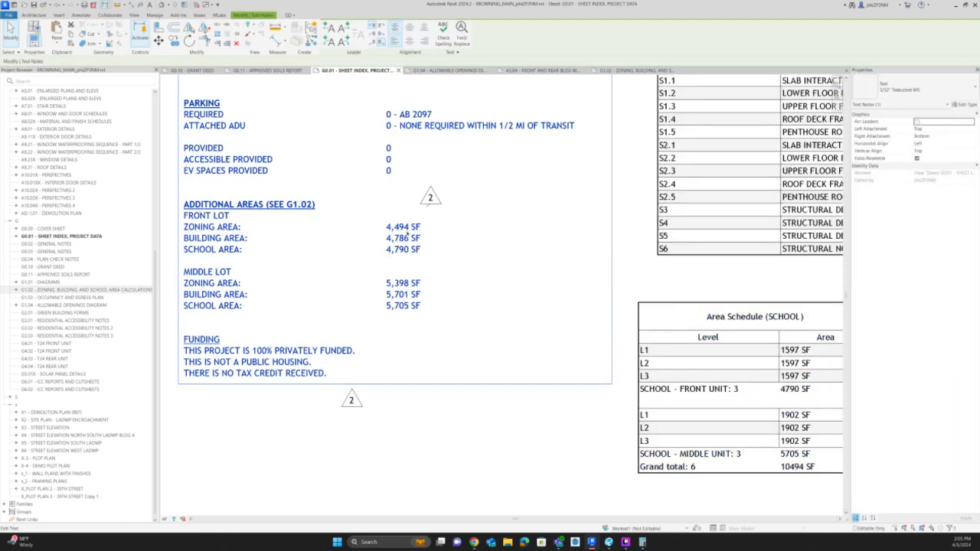
double_click(401, 227)
click(402, 226)
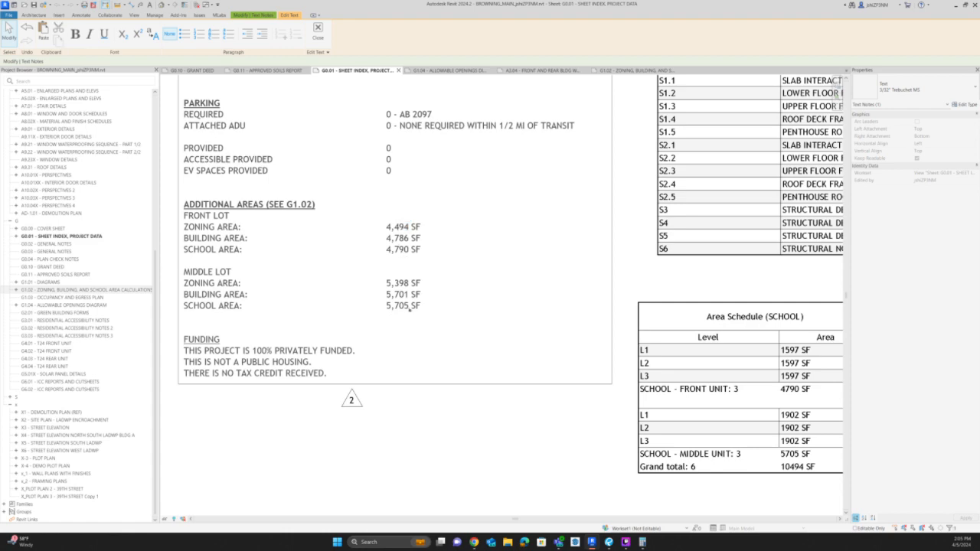
scroll(343, 315, down, 4)
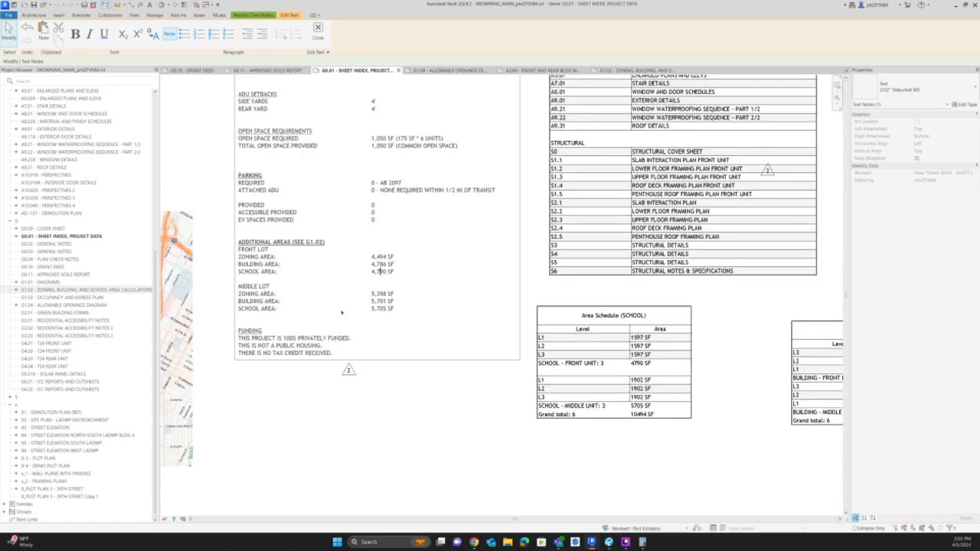
click(519, 323)
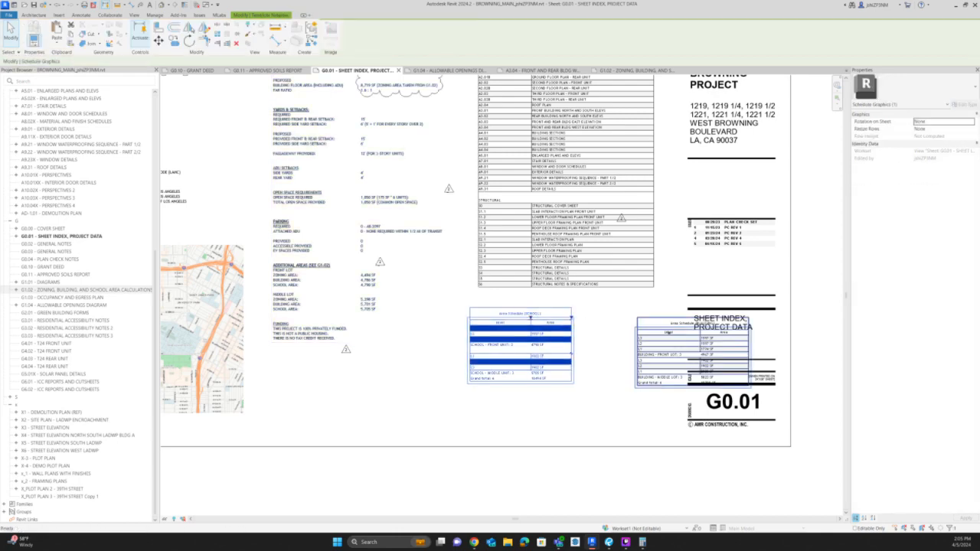
key(Delete)
Place the pasted Area Schedule (BUILDING) beside the project data note and set the front lot's building area to 4,967 SF.
click(657, 335)
drag(656, 335, 487, 337)
scroll(432, 321, up, 2)
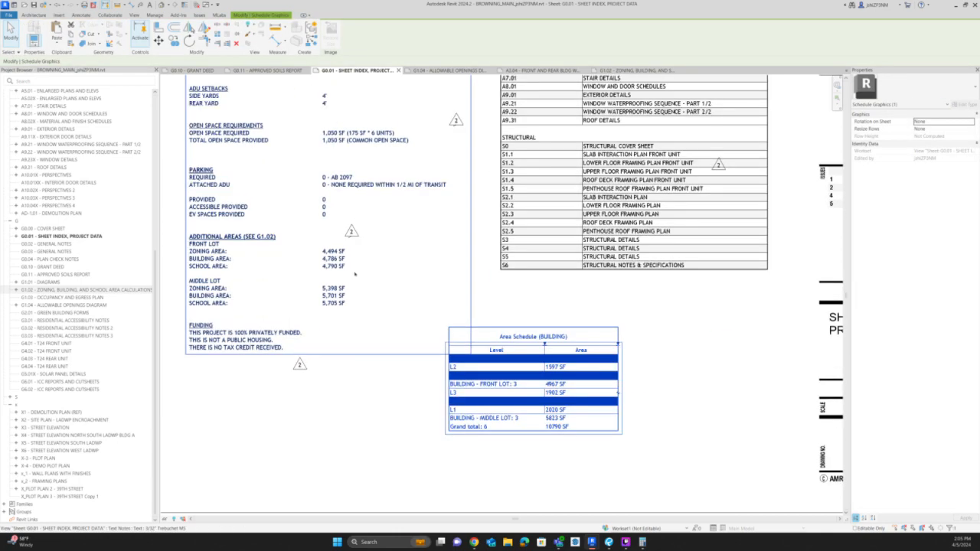
click(333, 265)
click(332, 266)
double_click(335, 260)
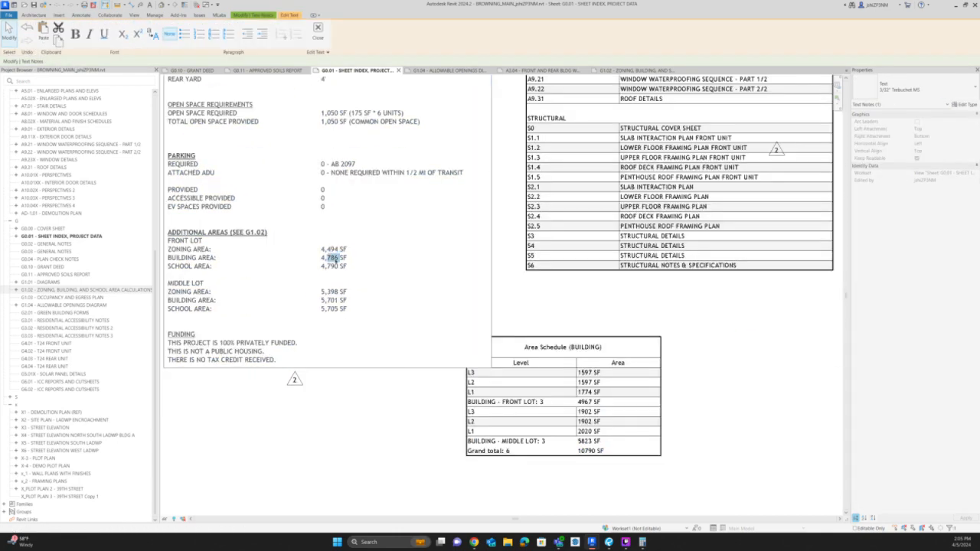
text(967)
Set the middle lot's building area to 5,823 SF in the Additional Areas section and finish editing the note.
double_click(330, 300)
text(823)
scroll(379, 431, down, 2)
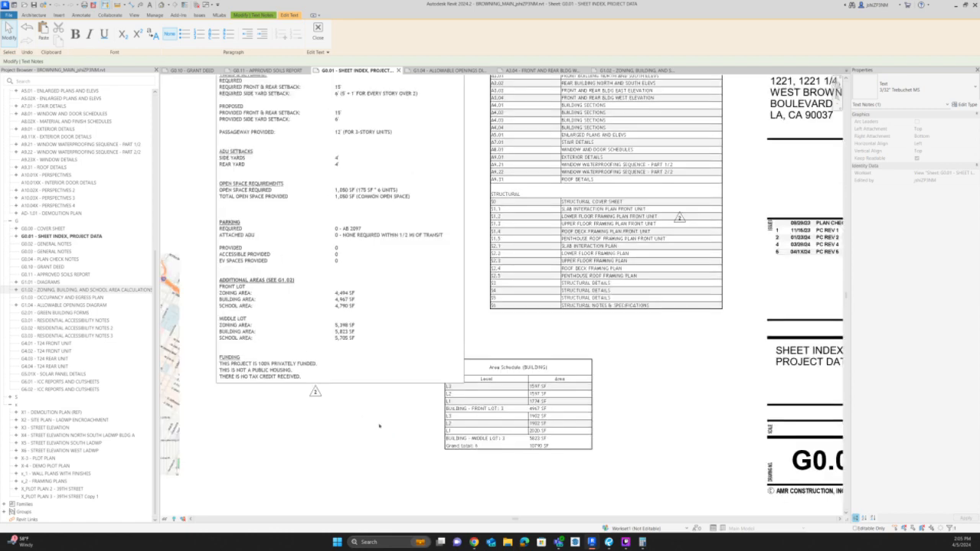
click(344, 407)
Delete the pasted building area schedule from G0.01 and move the Area Schedule (ZONING) beside the Additional Areas values.
scroll(345, 408, down, 1)
click(457, 400)
scroll(359, 381, down, 4)
key(Delete)
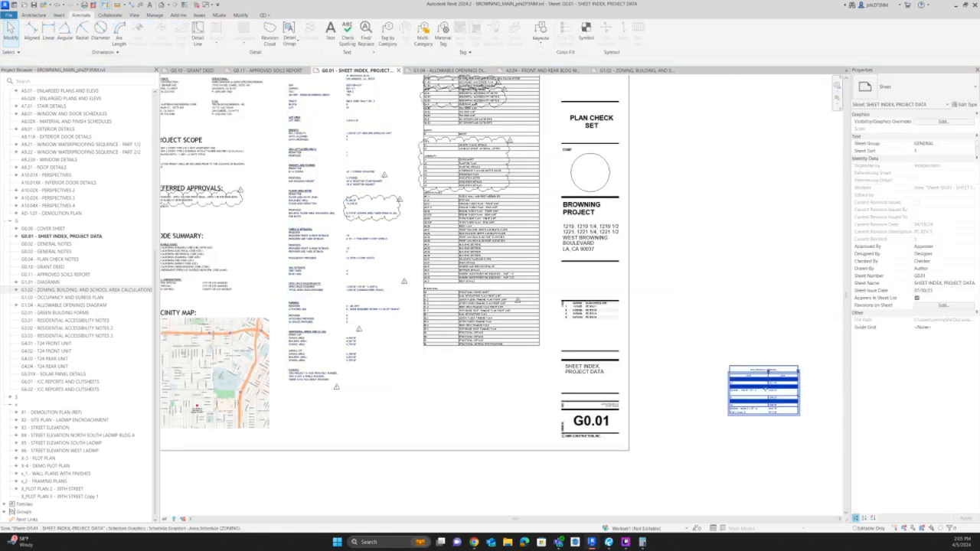
click(766, 389)
drag(765, 388, 421, 360)
scroll(421, 360, up, 5)
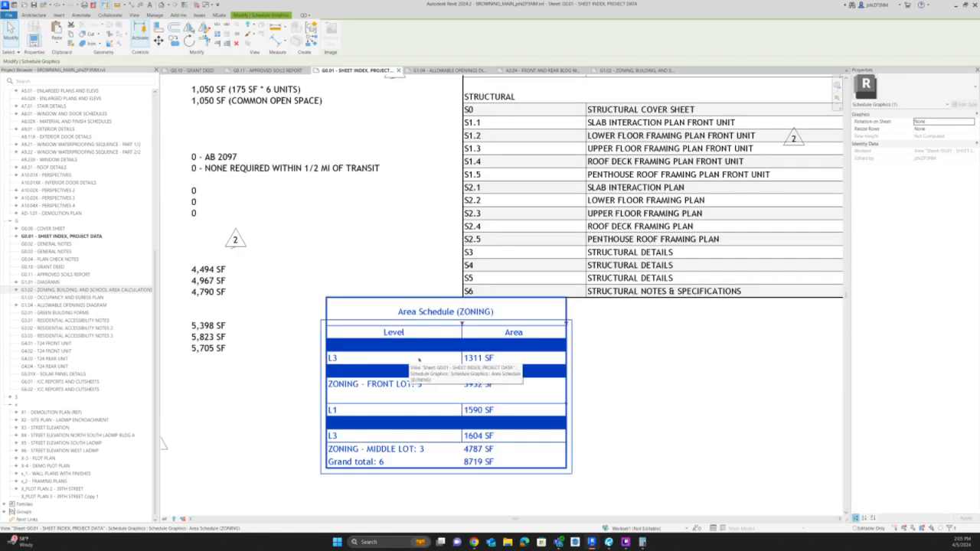
Set the front lot's zoning area to 3,932 SF in the Additional Areas section of the project data note.
click(391, 287)
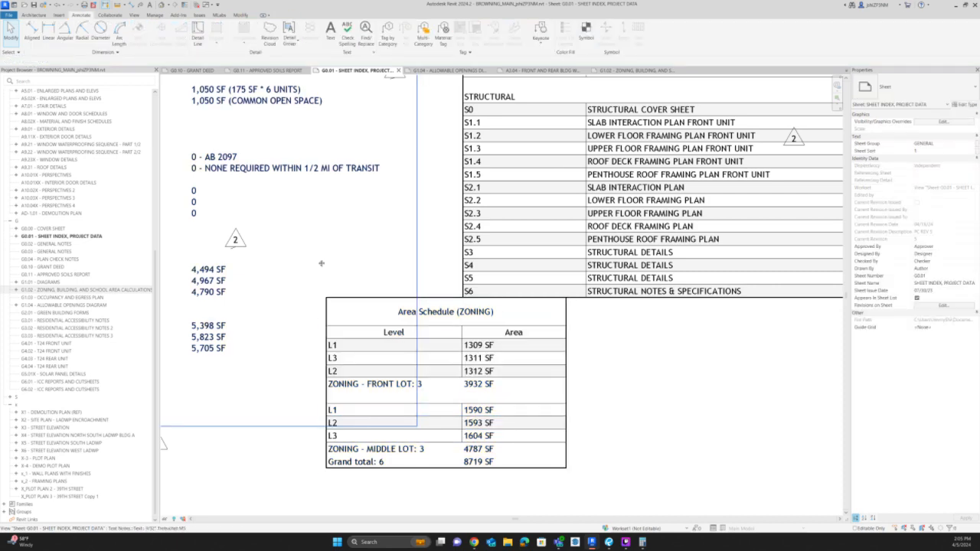
middle_drag(321, 264, 451, 245)
click(451, 245)
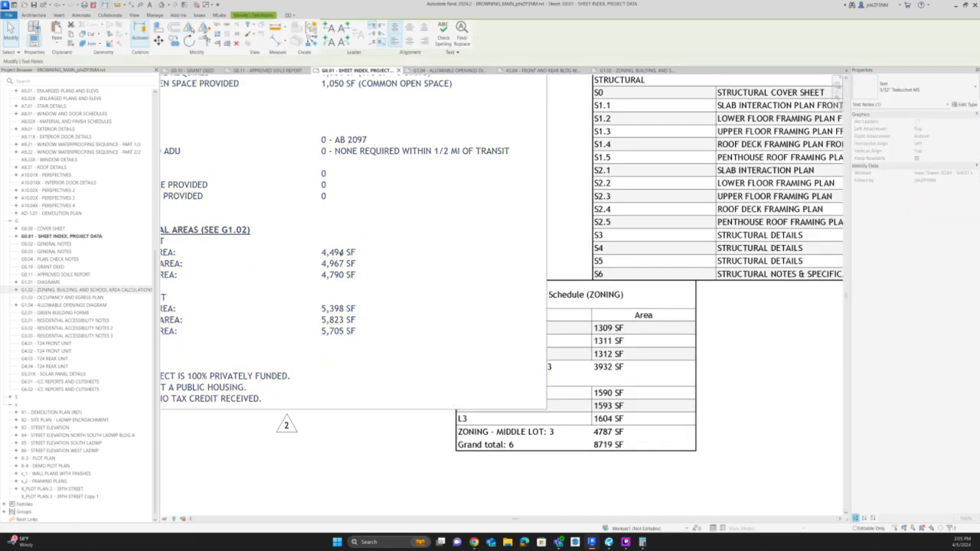
click(341, 253)
double_click(339, 253)
key(Left)
key(Left)
key(shift+Left)
text(3)
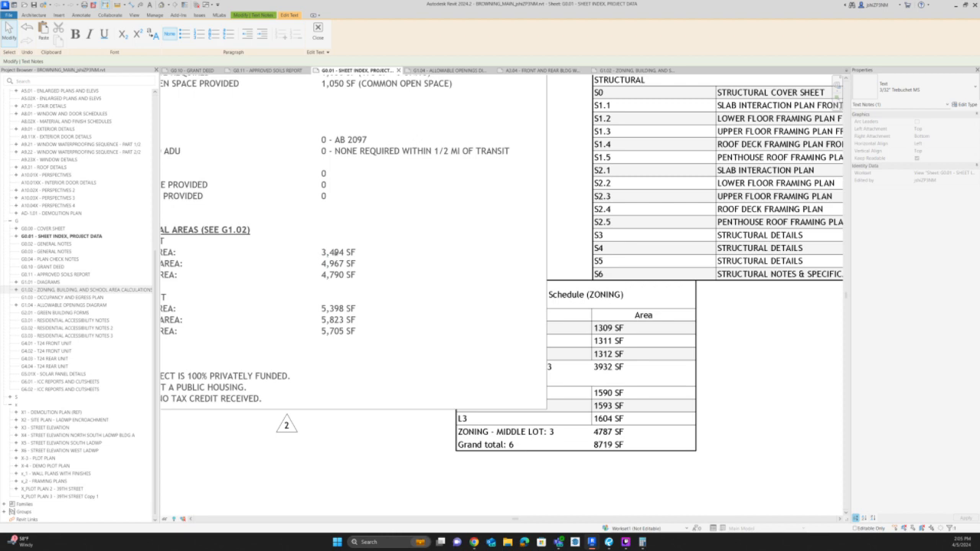
double_click(337, 253)
text(3)
key(BackSpace)
text(932)
Set the middle lot's zoning area to 4,787 SF and finish editing the note.
double_click(324, 307)
text(4)
double_click(336, 307)
text(787)
click(728, 339)
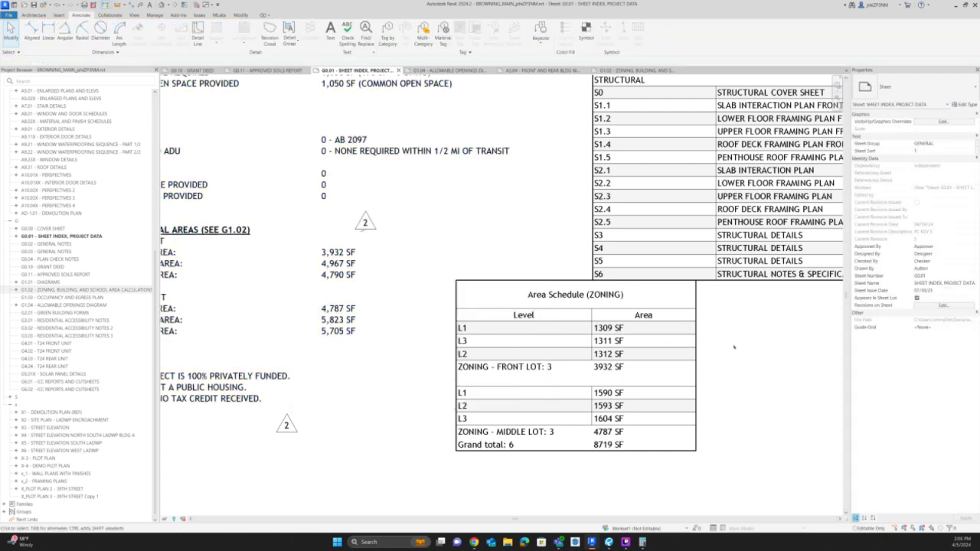
Delete the pasted zoning area schedule from sheet G0.01.
scroll(715, 359, down, 2)
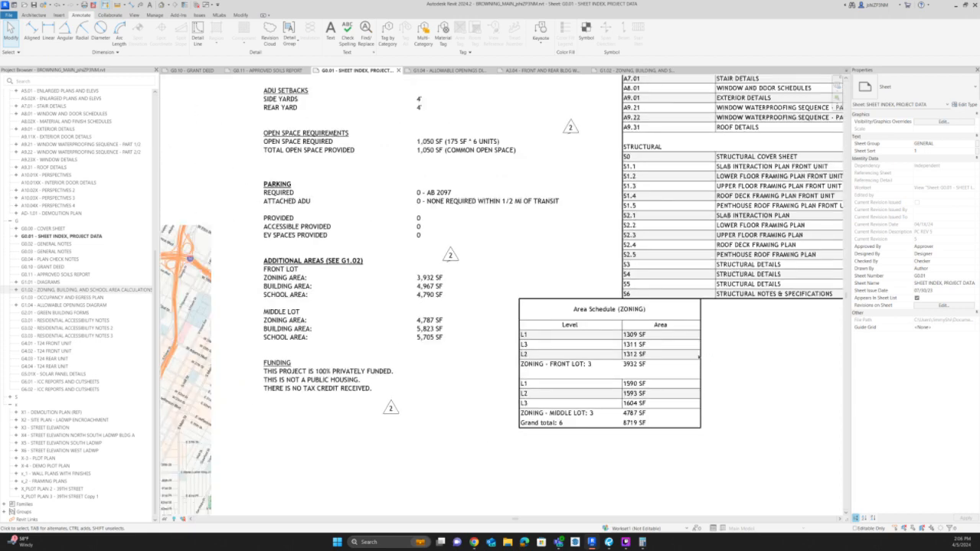
click(668, 355)
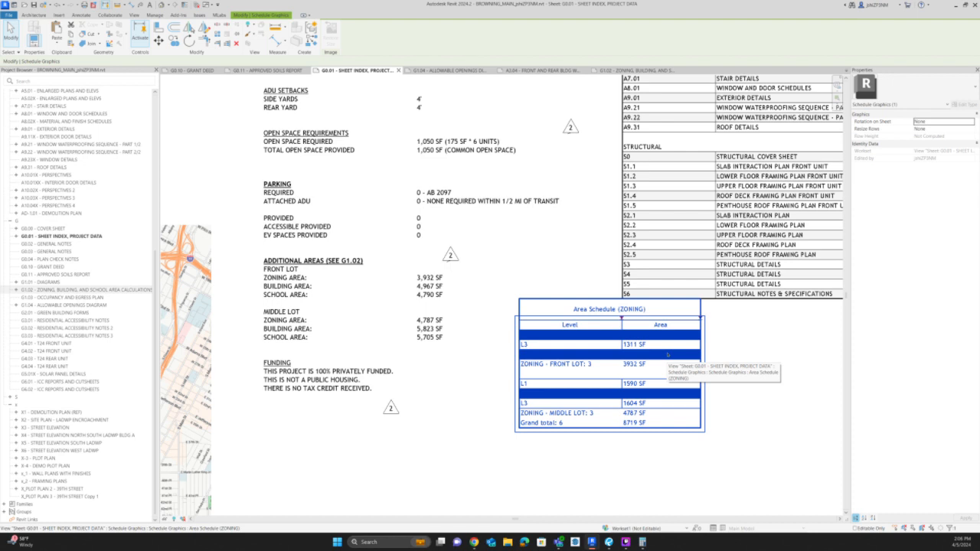
key(Delete)
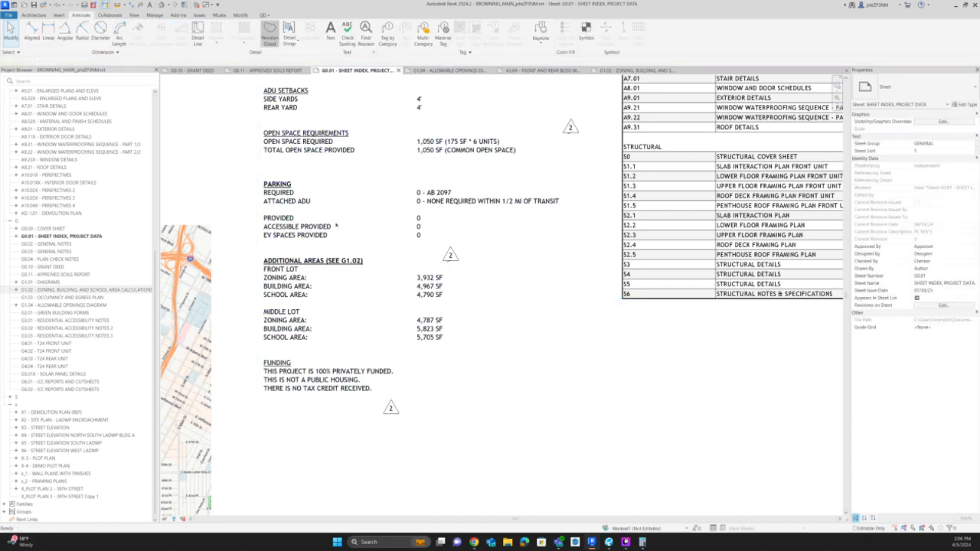
Draw a rectangular PC REV 5 revision cloud around the Additional Areas square-footage values of both lots and finish the sketch.
click(270, 32)
scroll(276, 268, up, 2)
click(257, 219)
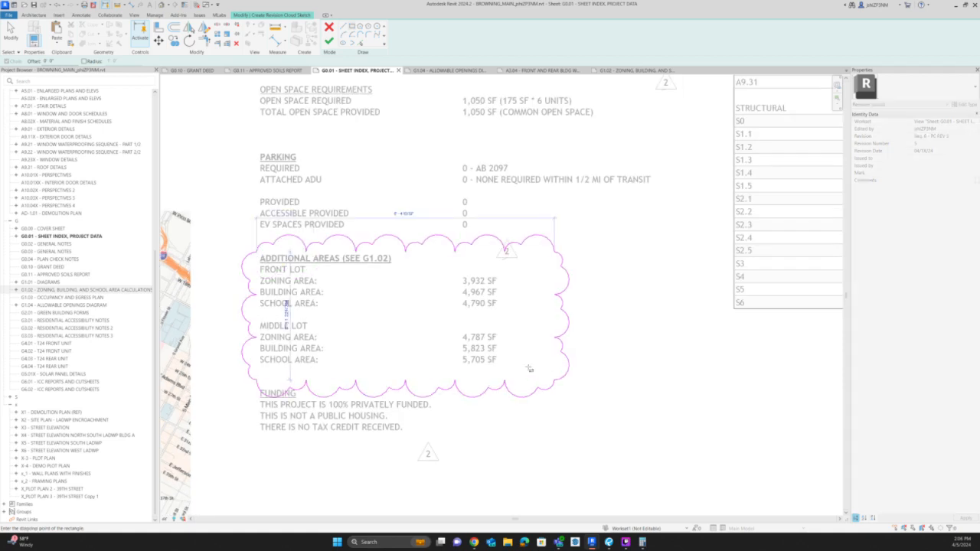
key(Escape)
click(460, 274)
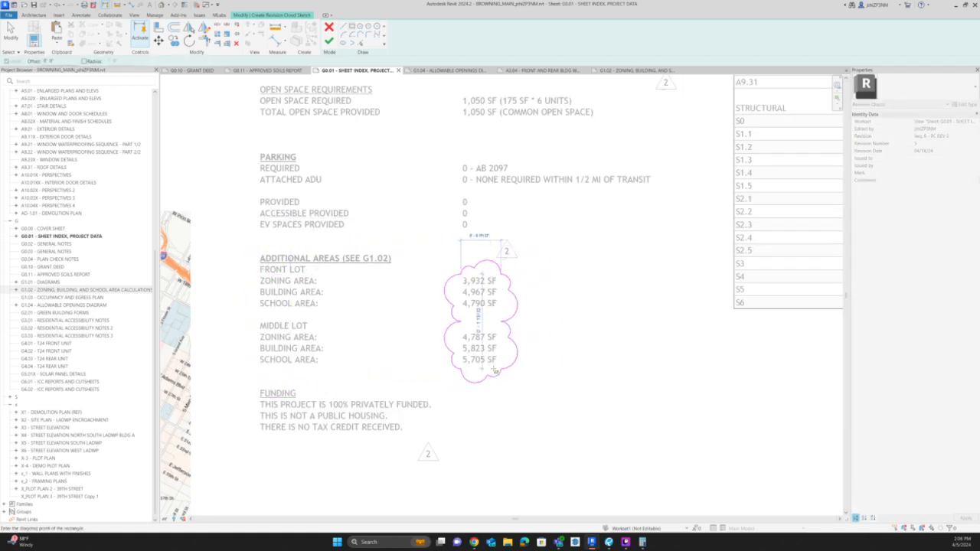
click(495, 371)
click(329, 40)
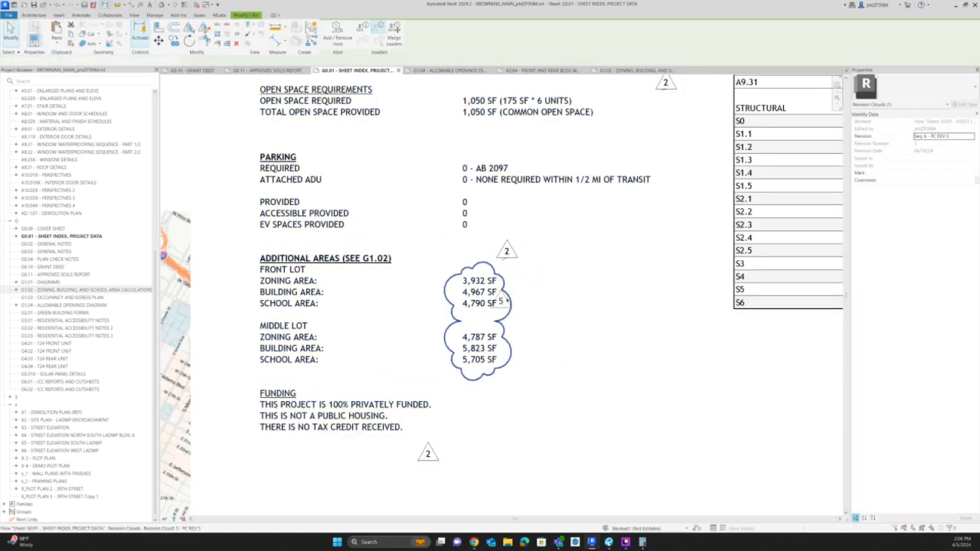
Tag the Additional Areas cloud with revision 5, placing the triangle just outside the cloud beside the front lot values.
drag(506, 300, 522, 288)
key(Escape)
scroll(494, 326, down, 3)
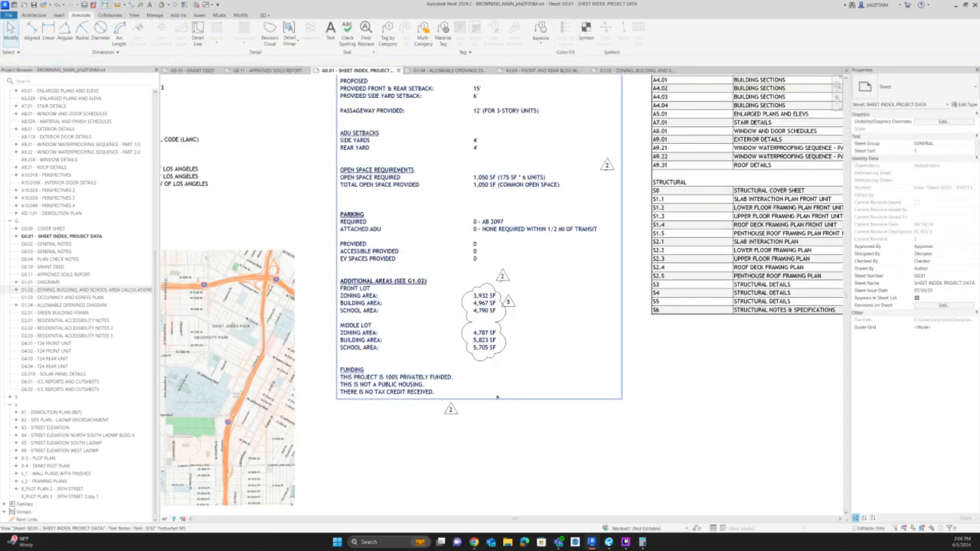
scroll(497, 397, down, 2)
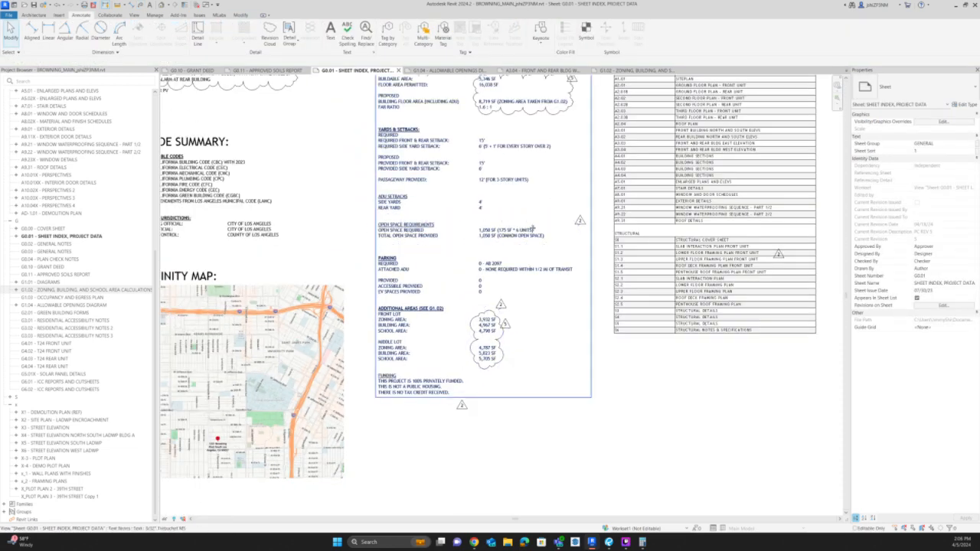
middle_drag(532, 228, 520, 316)
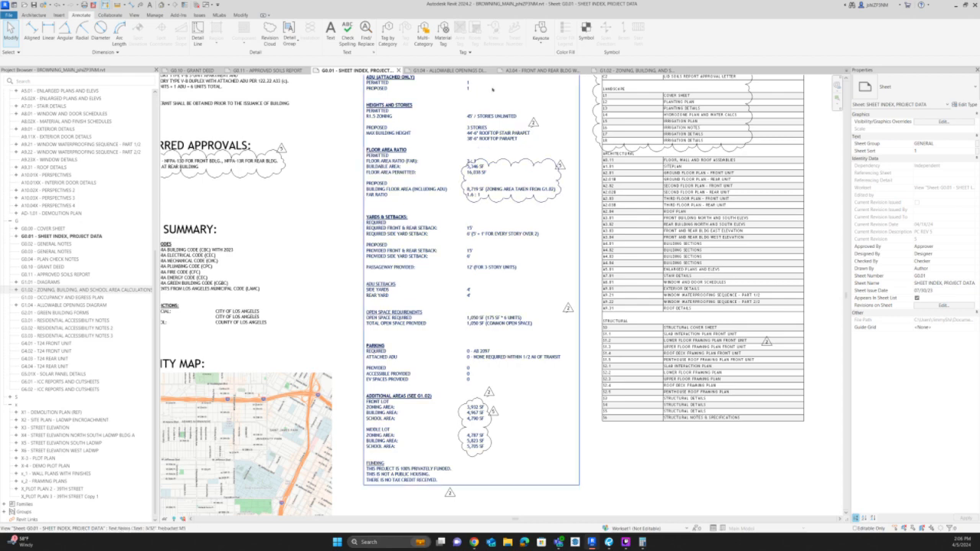
Check sheet G1.02 once more and open sheet A2.04 - ROOF PLAN.
click(606, 70)
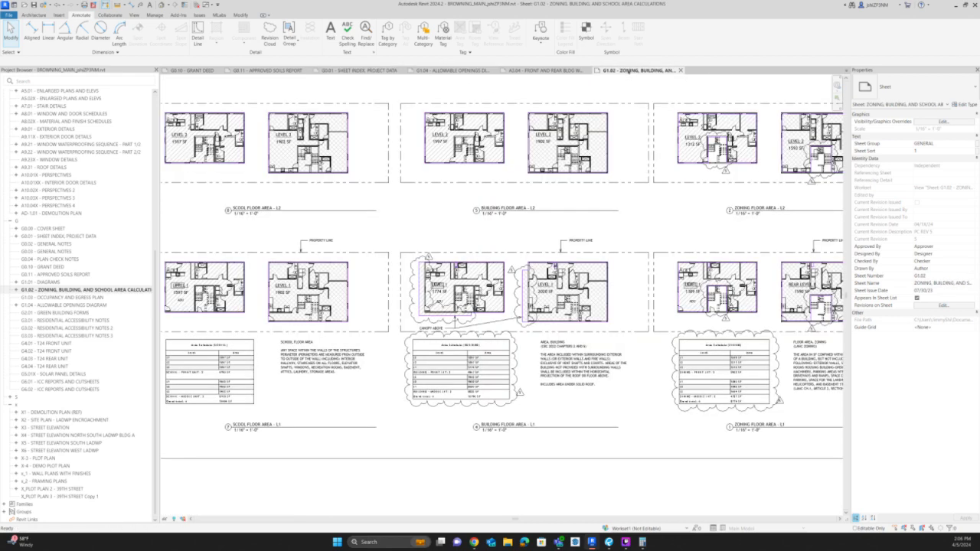
scroll(391, 379, down, 2)
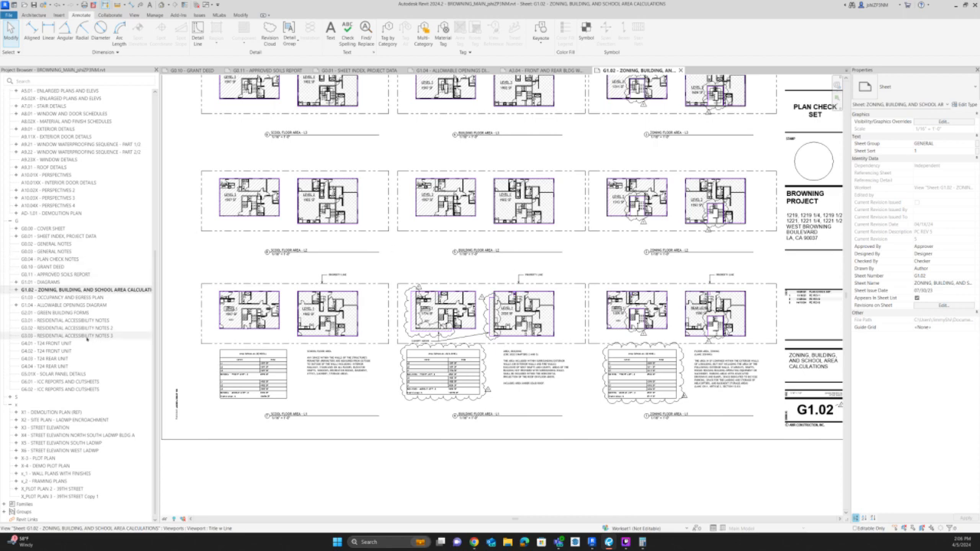
click(46, 335)
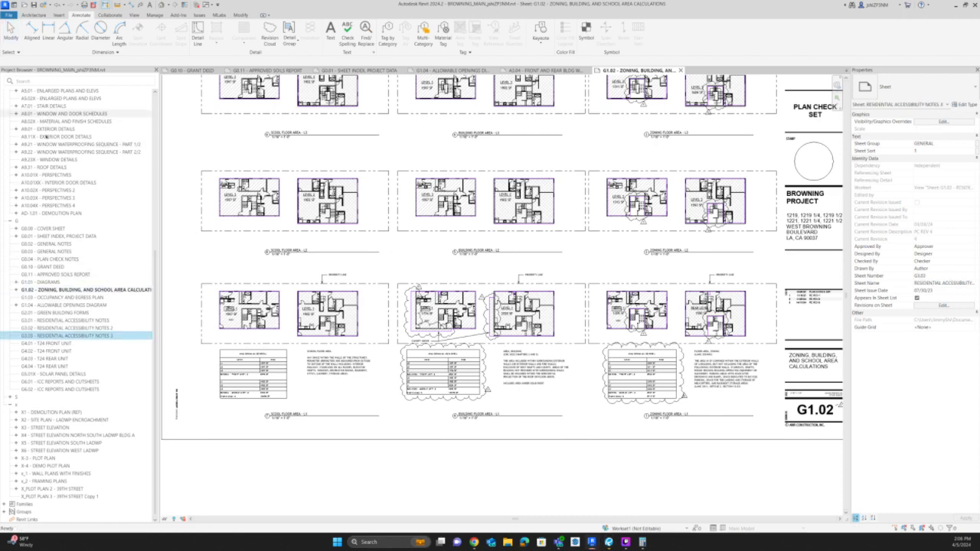
scroll(34, 165, up, 5)
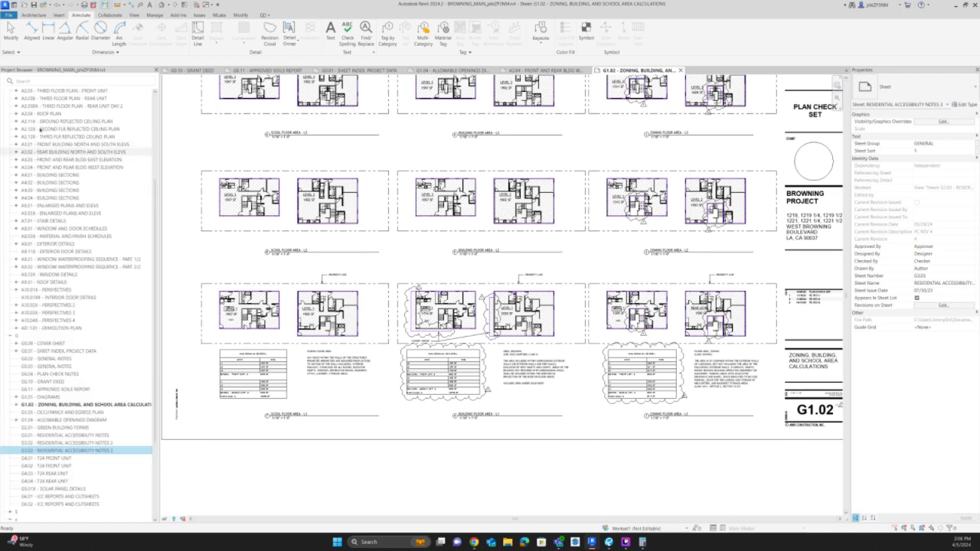
double_click(42, 114)
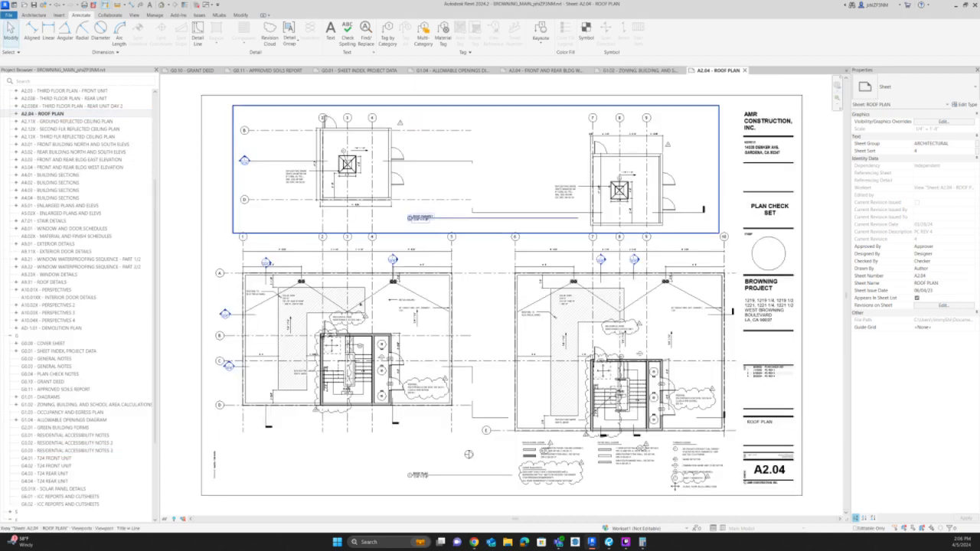
Activate the roof plan viewport on sheet A2.04 and delete the METAIL RAILING note from the roof between grids 1 and 5.
scroll(369, 379, up, 6)
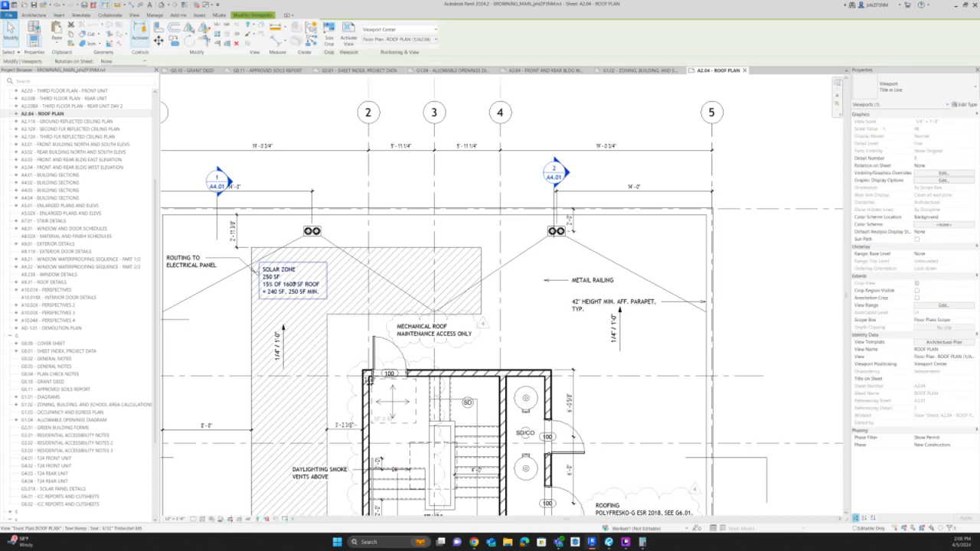
click(291, 280)
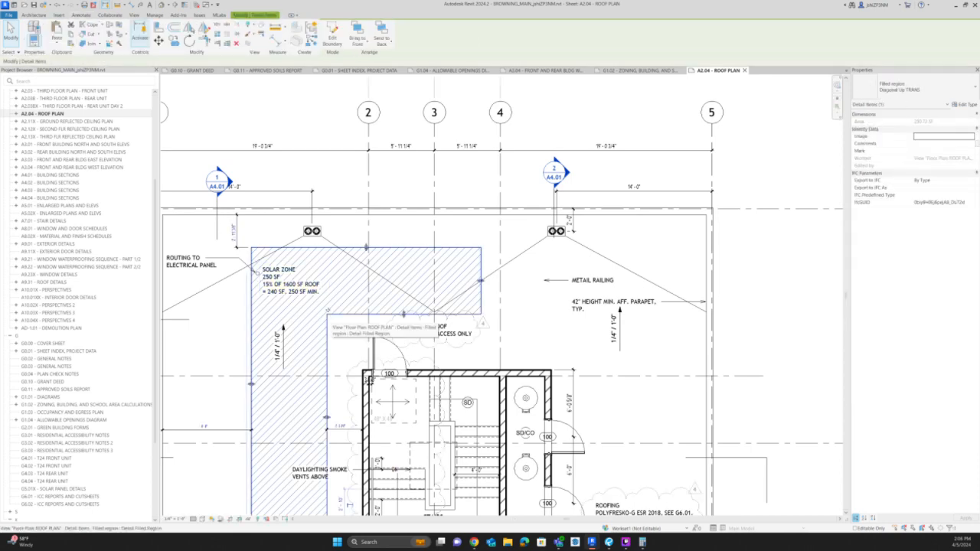
key(Escape)
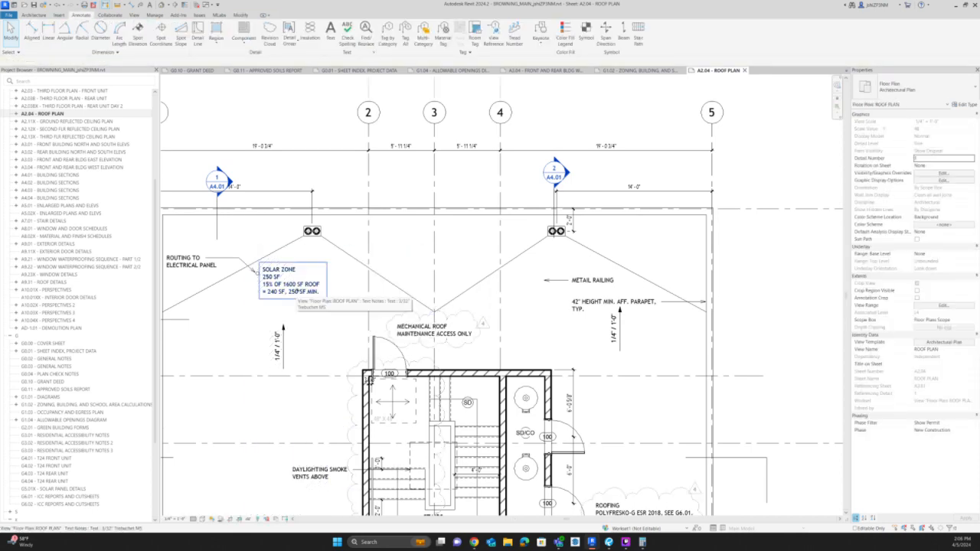
click(582, 280)
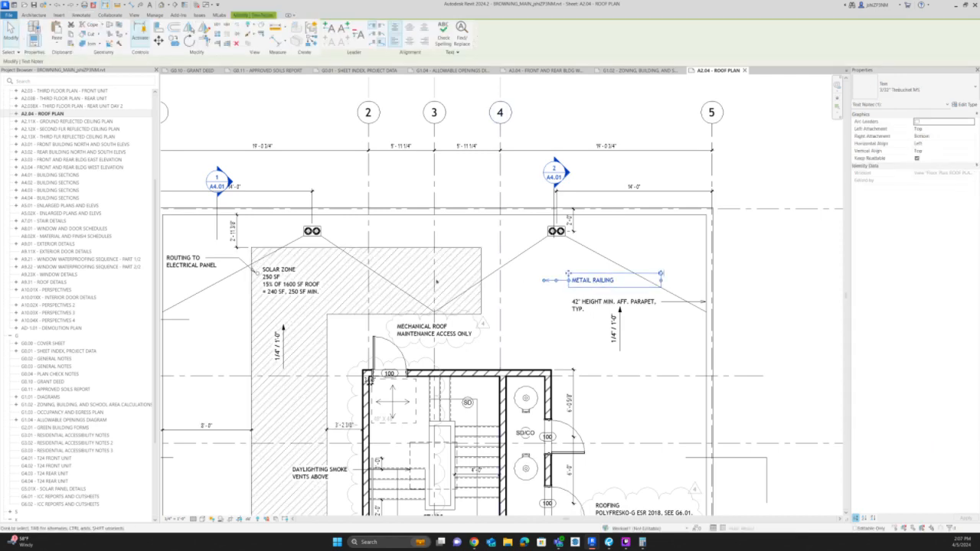
scroll(436, 280, down, 2)
scroll(436, 280, down, 1)
key(Escape)
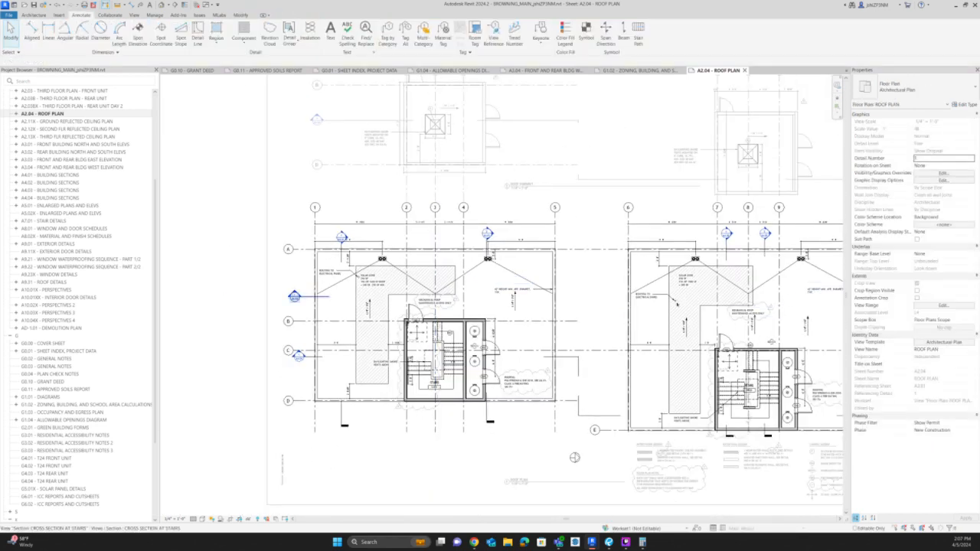
Replace the SOLAR ZONE note on the grid 1–5 roof with "SOLAR PANEL TO BE A DEFERRED PERMIT".
scroll(455, 294, up, 3)
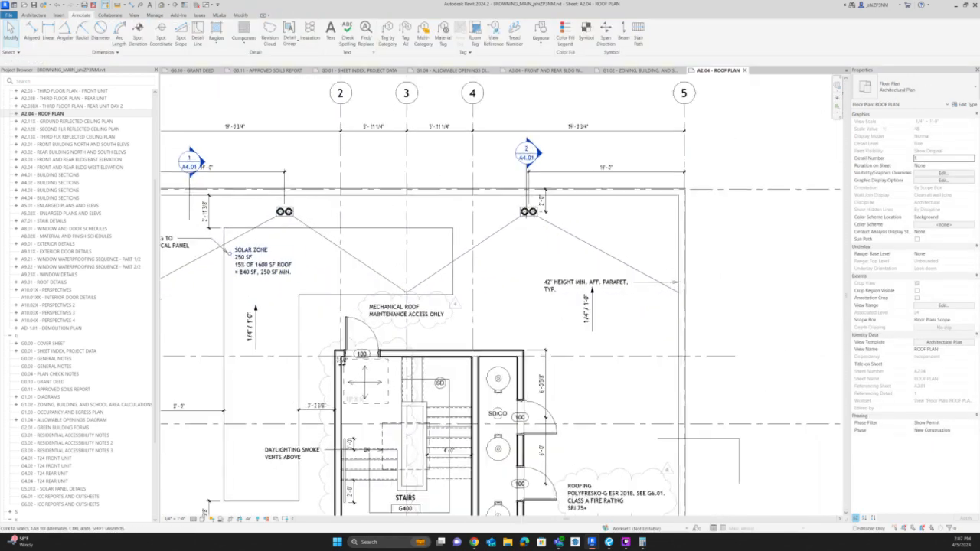
click(261, 257)
click(261, 257)
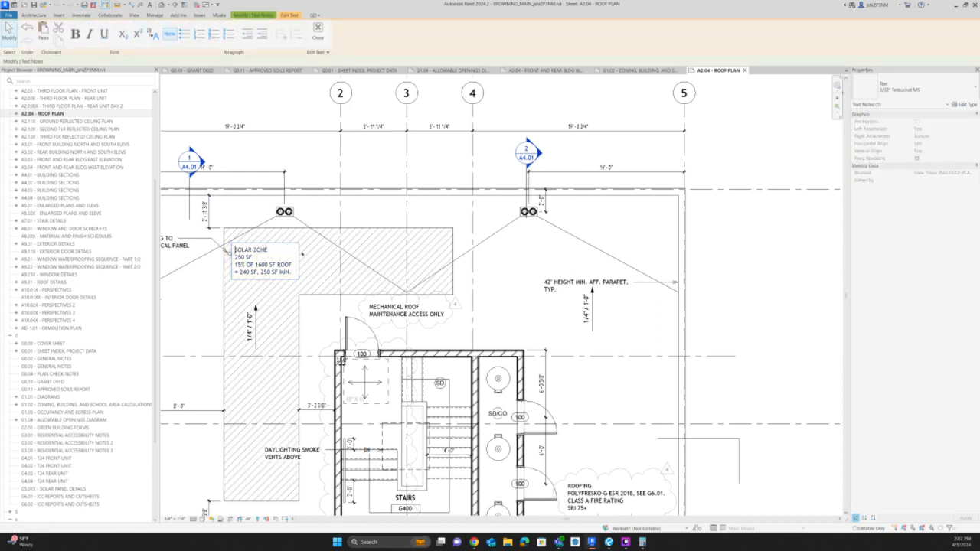
key(ctrl+a)
key(BackSpace)
text(SO)
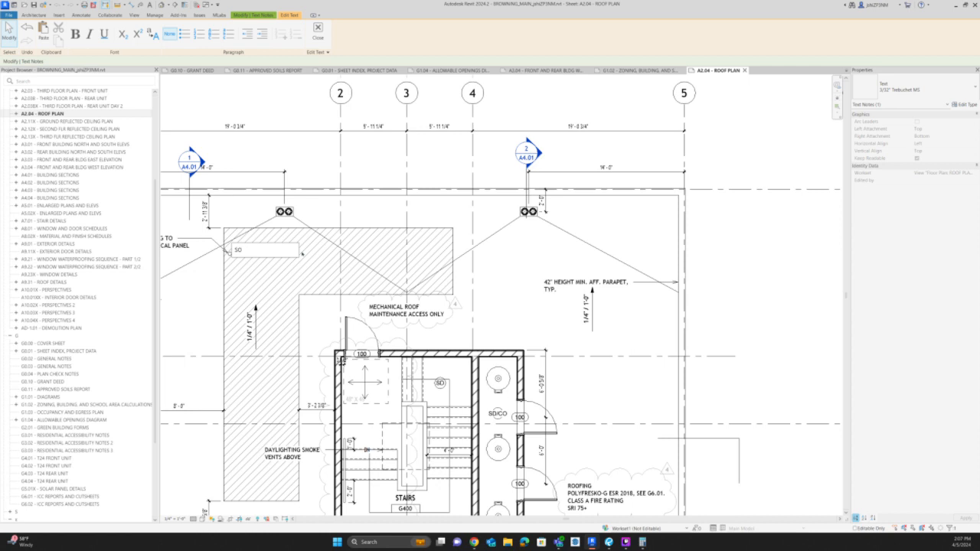
text(LAR PANE)
text(L LA)
text(V)
key(BackSpace)
text(ERMIT DE)
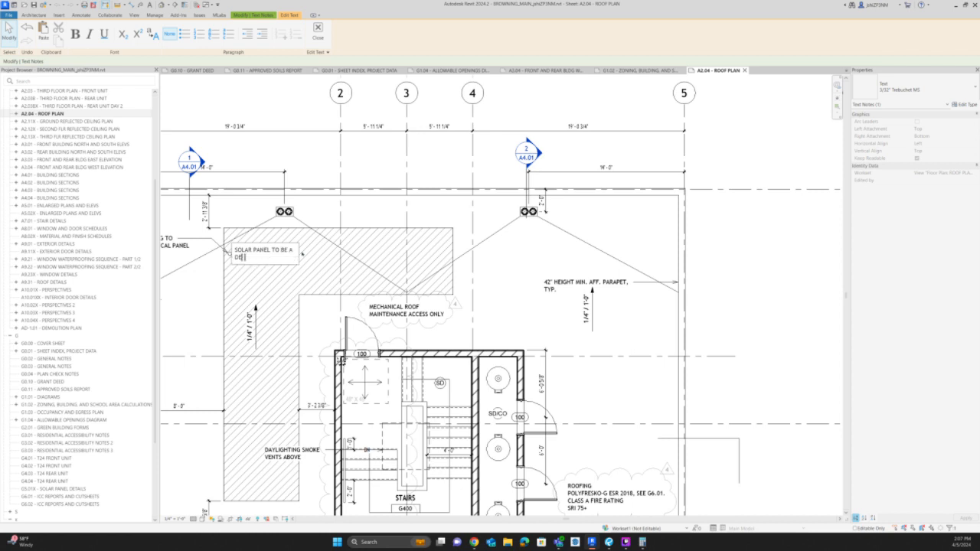
text(FERRED PERMIT PANE)
Continue the solar panel note on a new line with "PV SYSTEM TO BE SIZED ACCORDING TO".
text(L REQUIREMENTS TO)
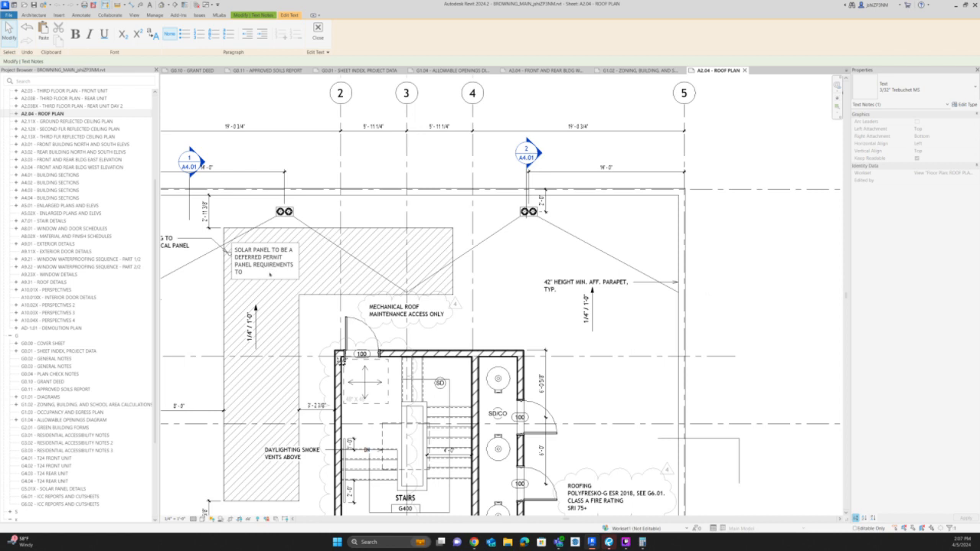
drag(245, 273, 235, 266)
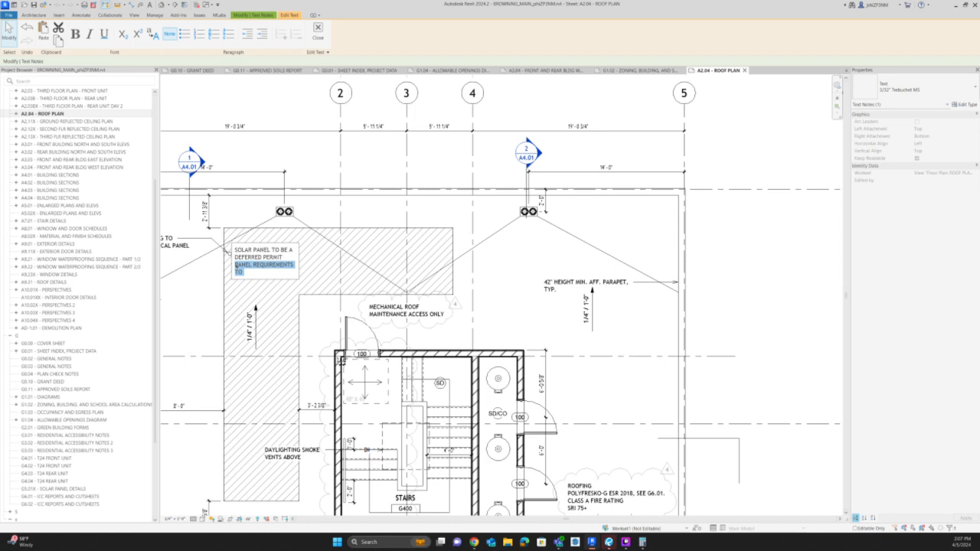
key(Delete)
text(PV)
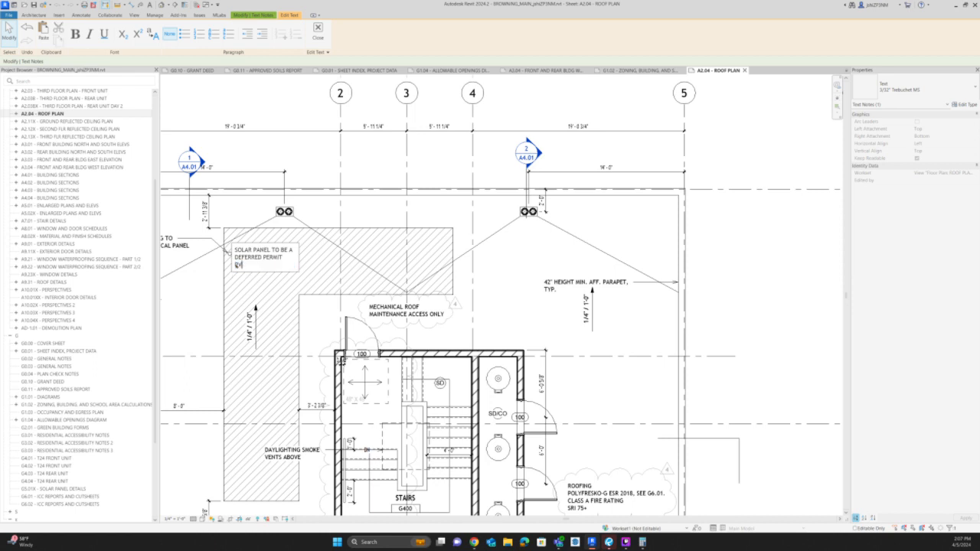
text( SYSTEM TO BE SIZED ACCORDING TO)
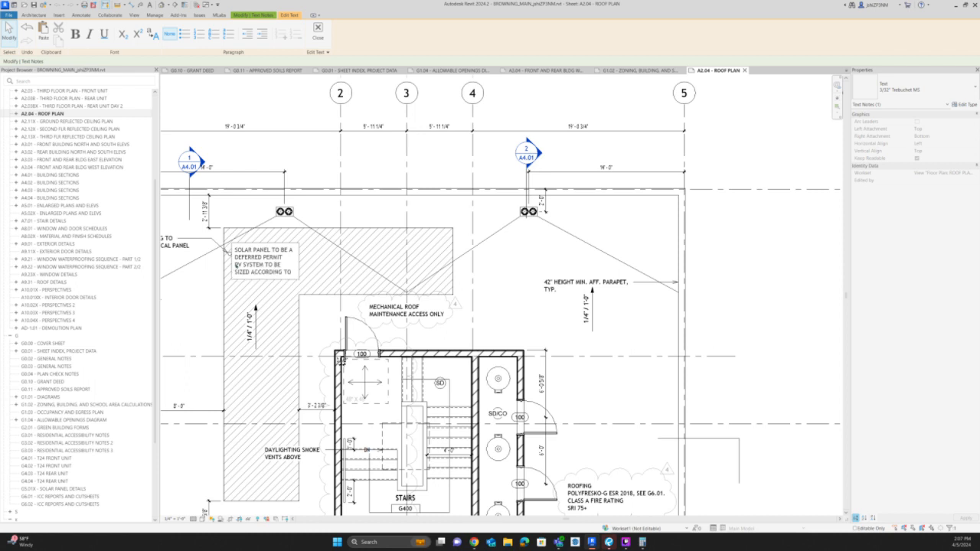
text( T-24 REQUIREMENTS (P)
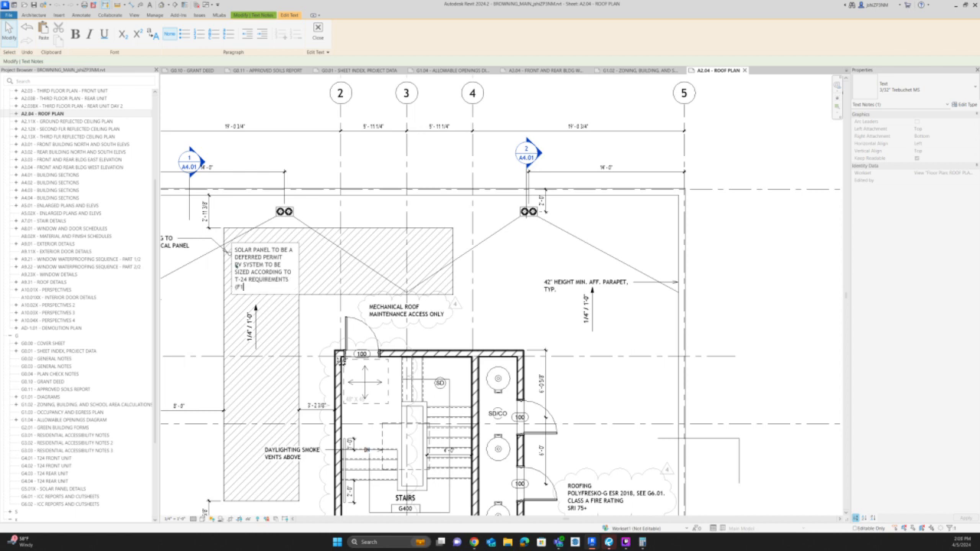
Complete the solar panel note with "T-24 REQUIREMENTS (SEE G4.01)" and finish editing it.
key(BackSpace)
key(BackSpace)
text(SE)
key(BackSpace)
text((SEE 1)
key(BackSpace)
key(BackSpace)
key(BackSpace)
key(BackSpace)
key(BackSpace)
key(BackSpace)
key(BackSpace)
key(BackSpace)
key(BackSpace)
text((G0)
text(4.01)
text())
text(SEE)
click(323, 199)
scroll(258, 272, down, 3)
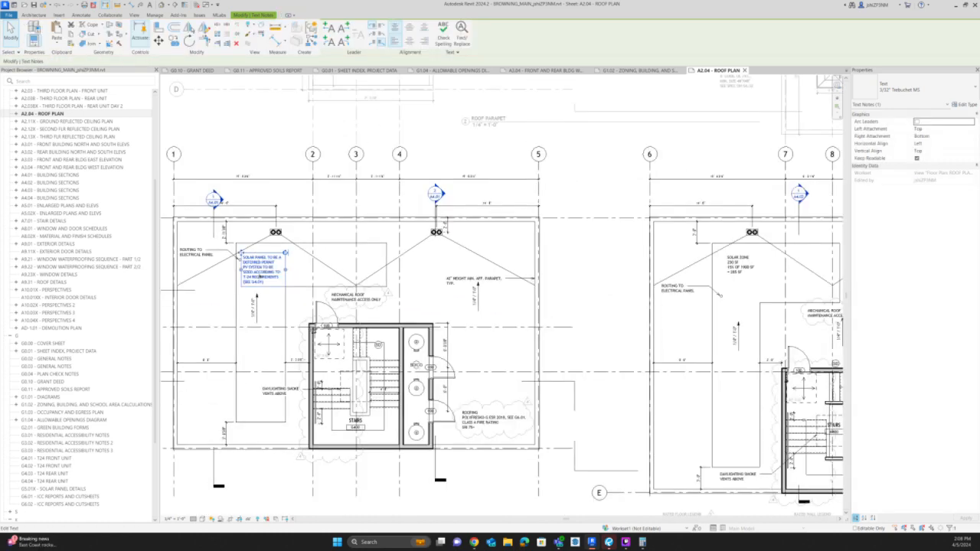
key(Escape)
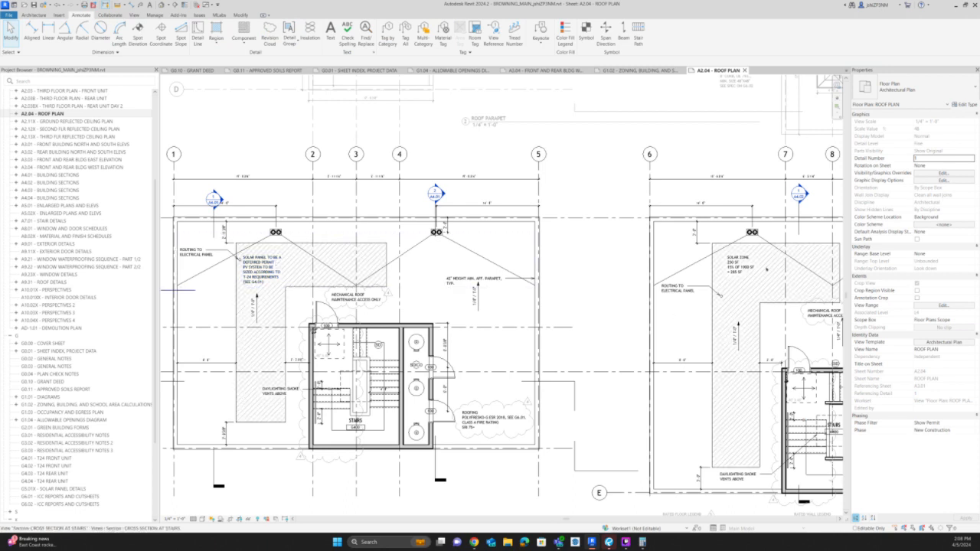
Replace the SOLAR ZONE note on the grid 6–10 roof with a copy of the new solar panel note, nudged slightly to the right.
click(733, 261)
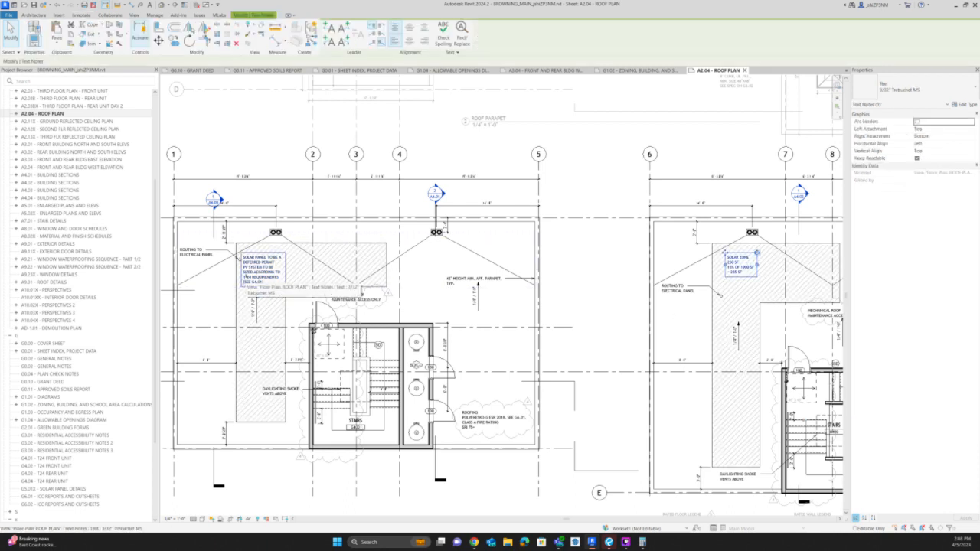
click(244, 280)
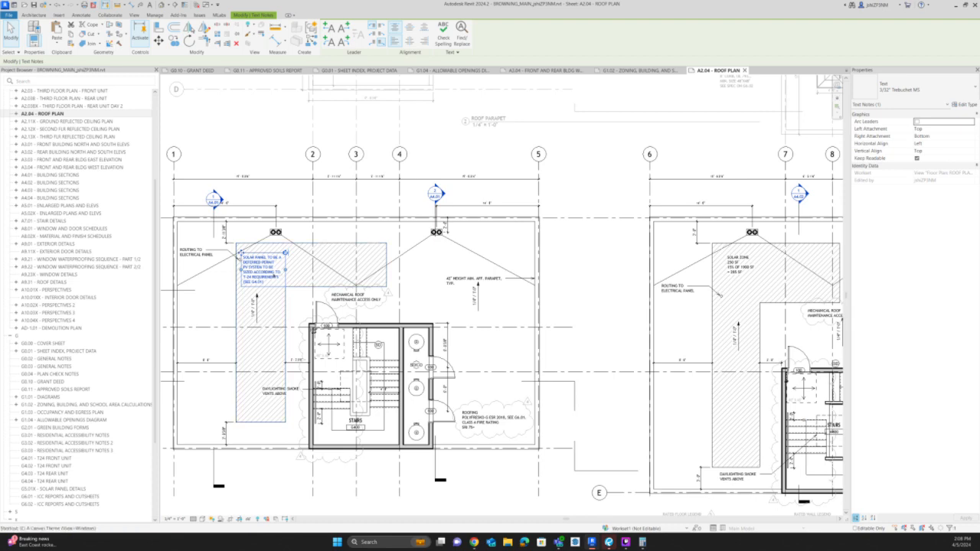
key(c)
key(o)
click(235, 243)
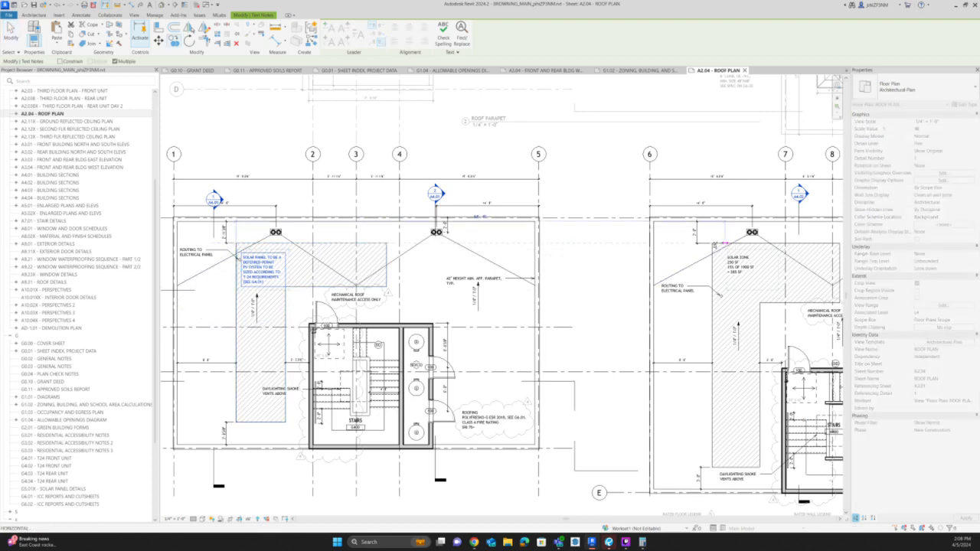
click(713, 244)
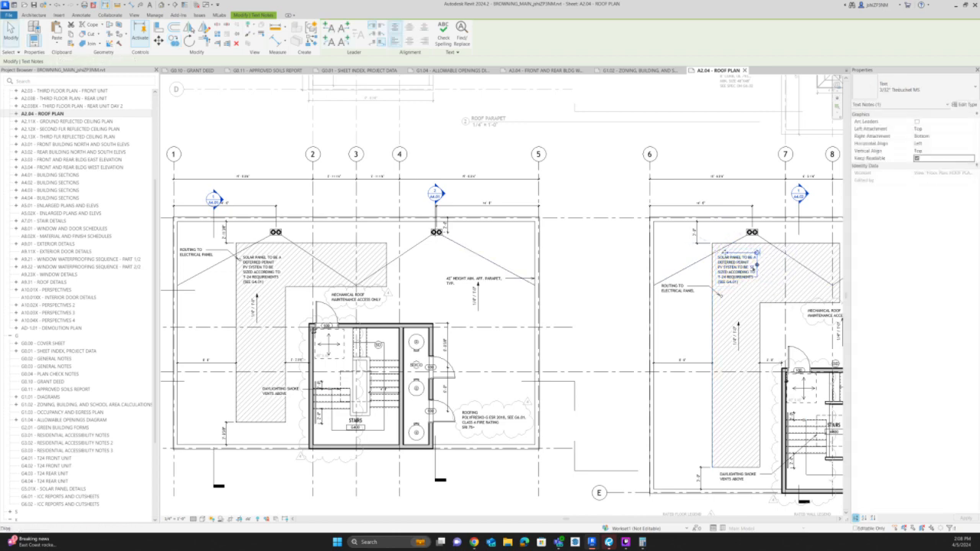
click(747, 277)
key(Right)
key(Right)
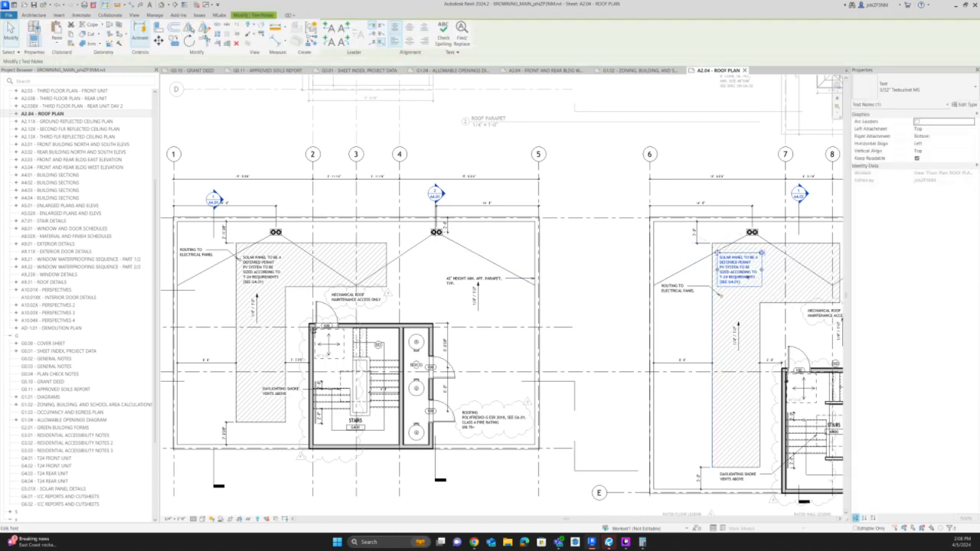
Change the sheet reference in the copied solar panel note to "(SEE G4.03)" and deactivate the roof plan view.
scroll(748, 277, up, 2)
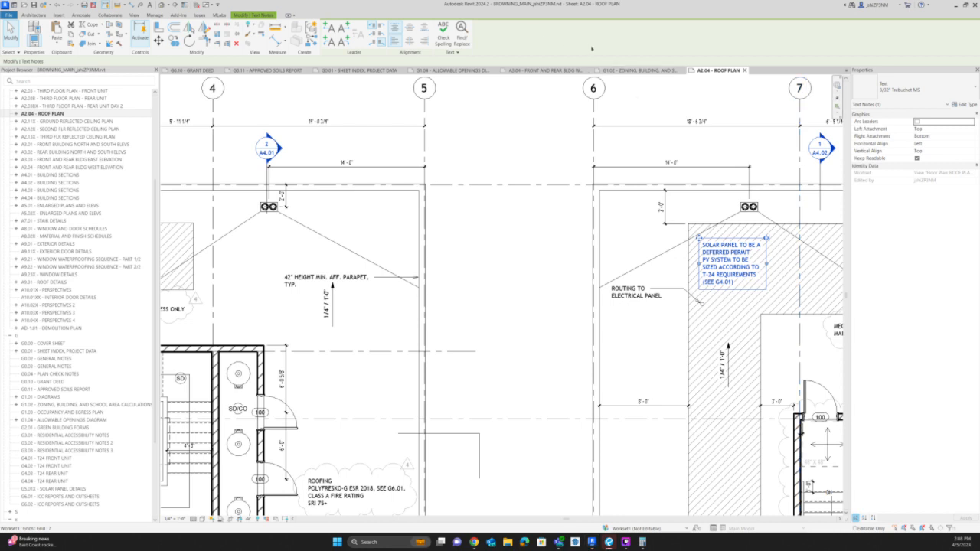
click(731, 284)
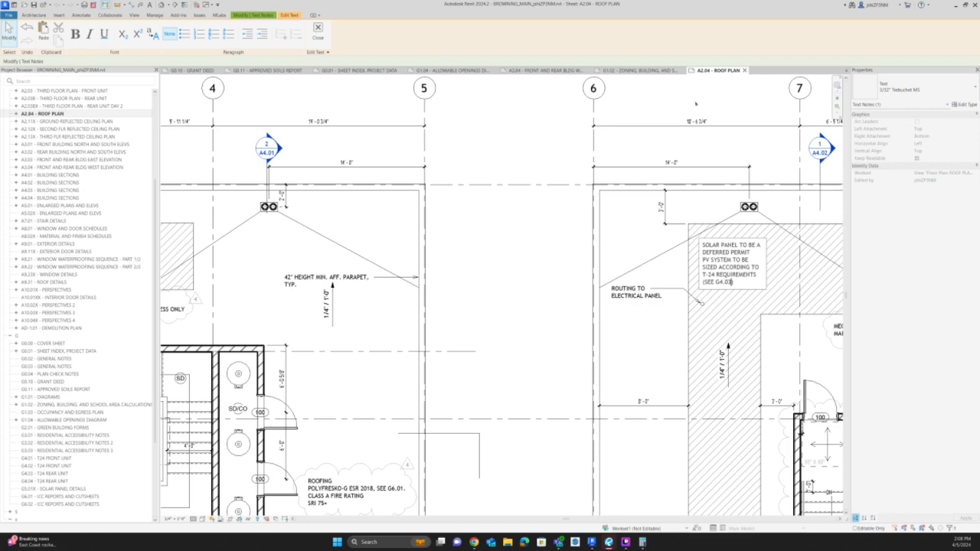
key(Escape)
scroll(528, 345, down, 5)
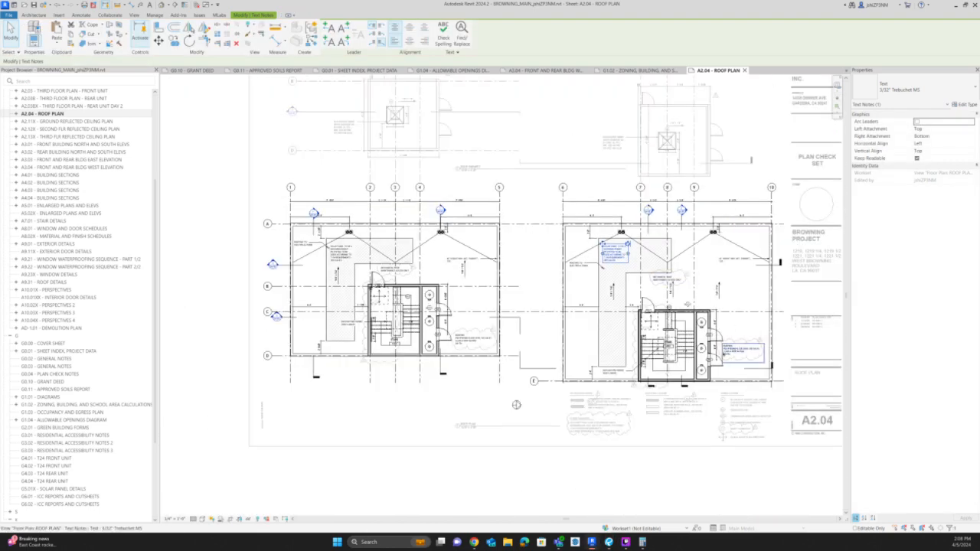
key(Escape)
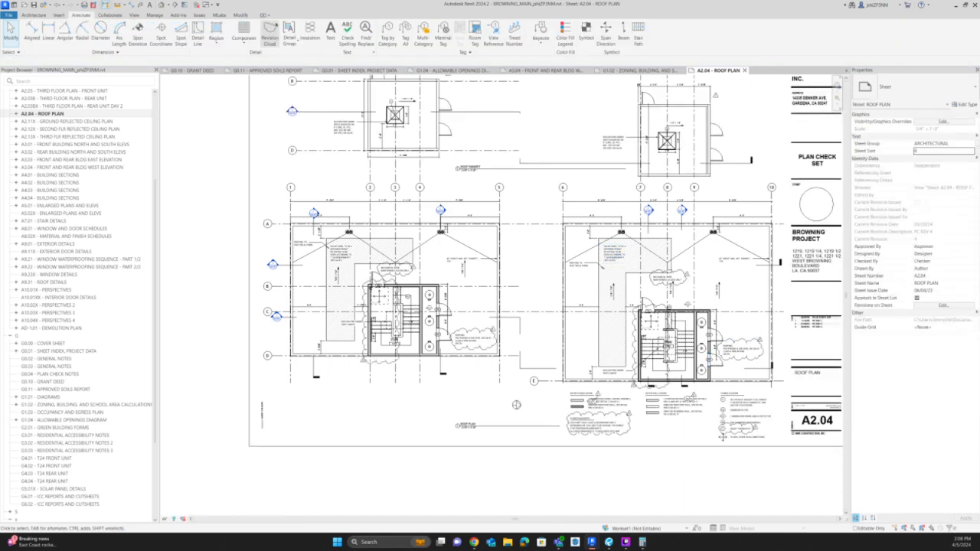
Draw a rectangular revision cloud around the solar panel note on the grid 1–5 roof and finish the sketch.
scroll(345, 245, up, 5)
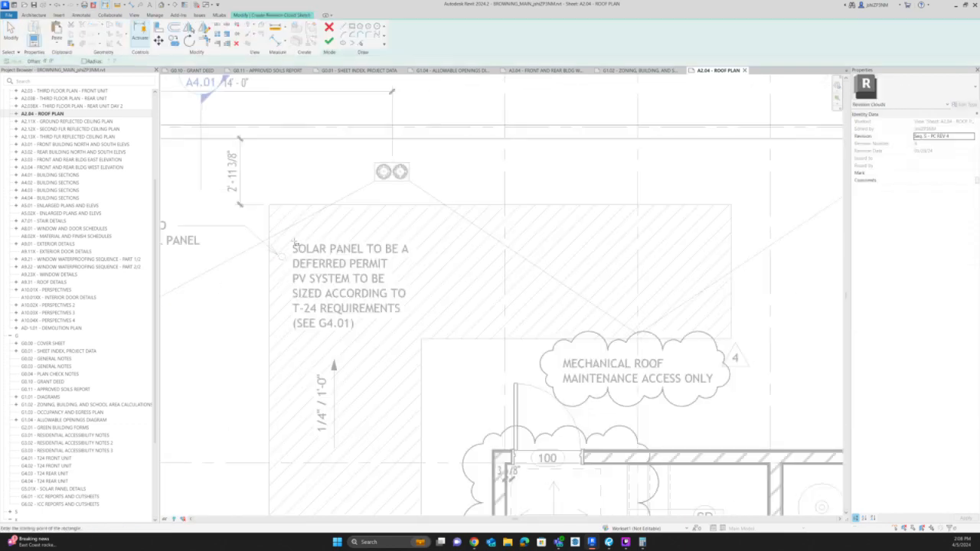
click(294, 238)
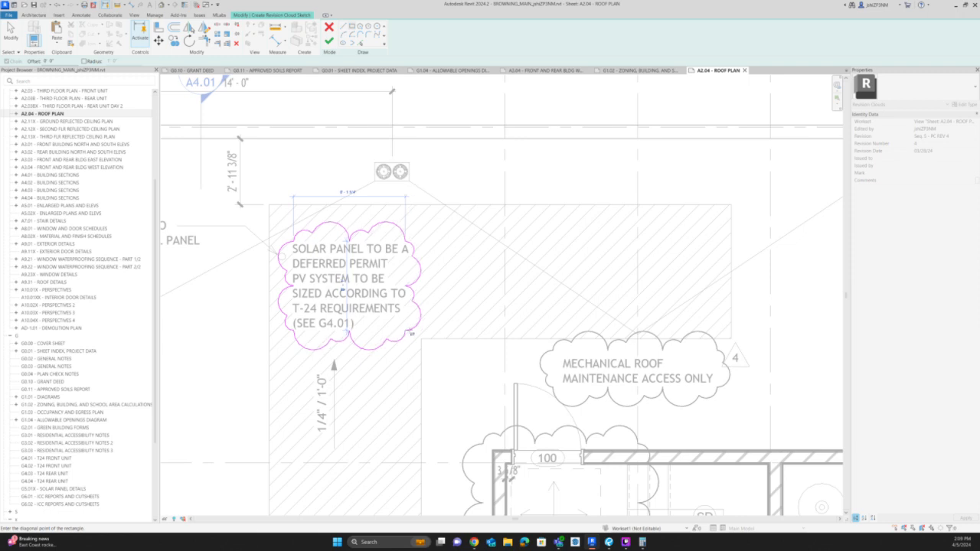
click(412, 330)
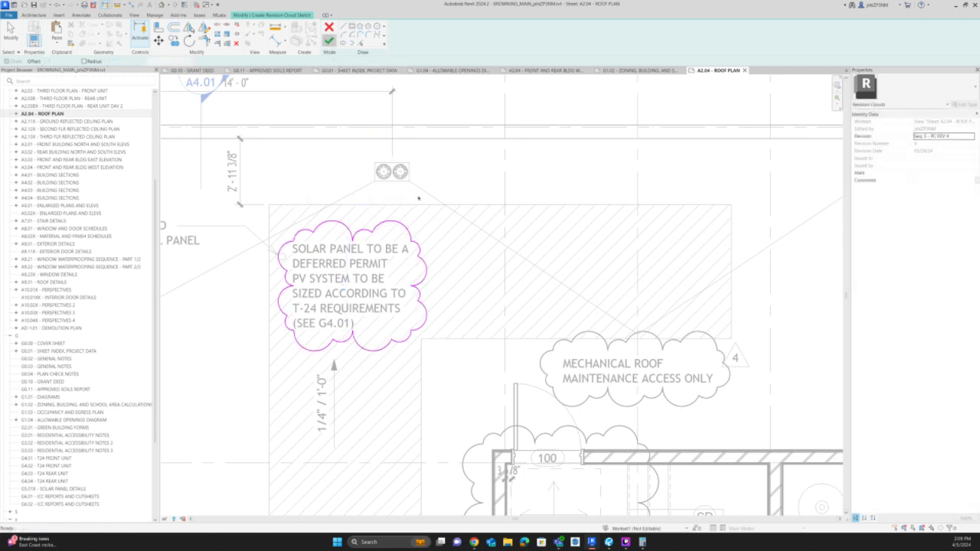
click(328, 41)
Tag the solar panel note's cloud at its upper right corner and assign the cloud to Seq. 6 - PC REV 5.
key(g)
click(418, 231)
key(Escape)
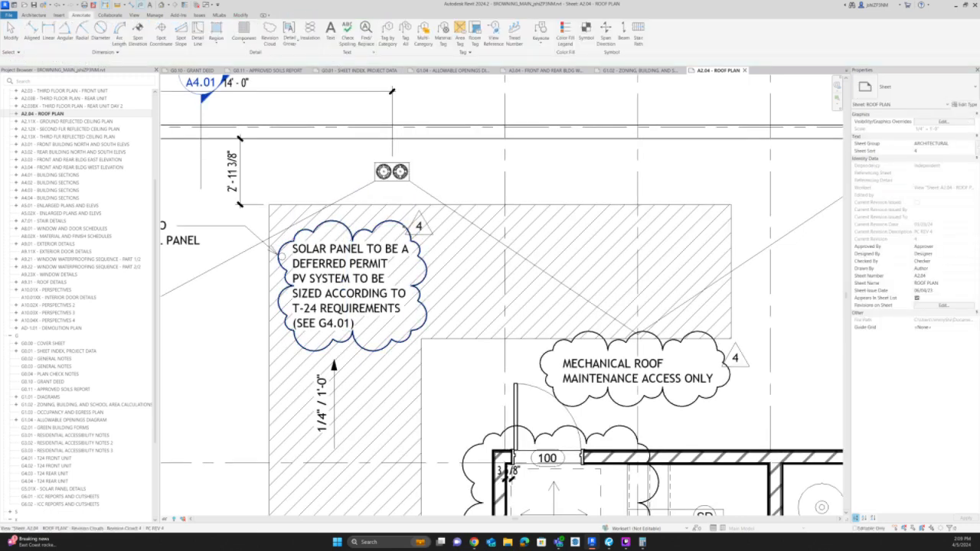
click(418, 232)
click(130, 61)
click(115, 75)
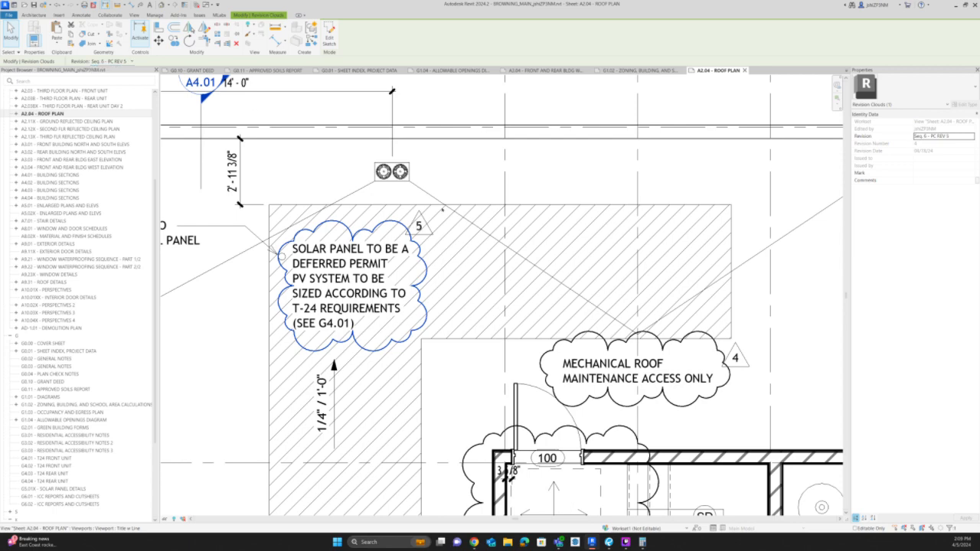
key(Escape)
Copy the revision 5 cloud with its tag to the solar panel note on the grid 6–10 roof and nudge both left around the text.
click(390, 225)
ctrl+click(420, 233)
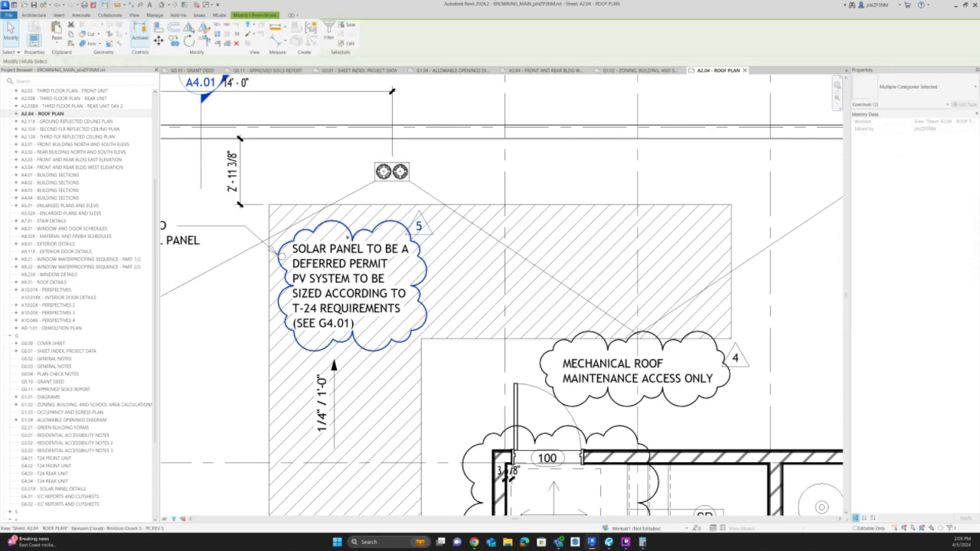
scroll(350, 234, down, 2)
key(e)
scroll(345, 239, down, 2)
key(o)
click(344, 239)
scroll(481, 239, down, 3)
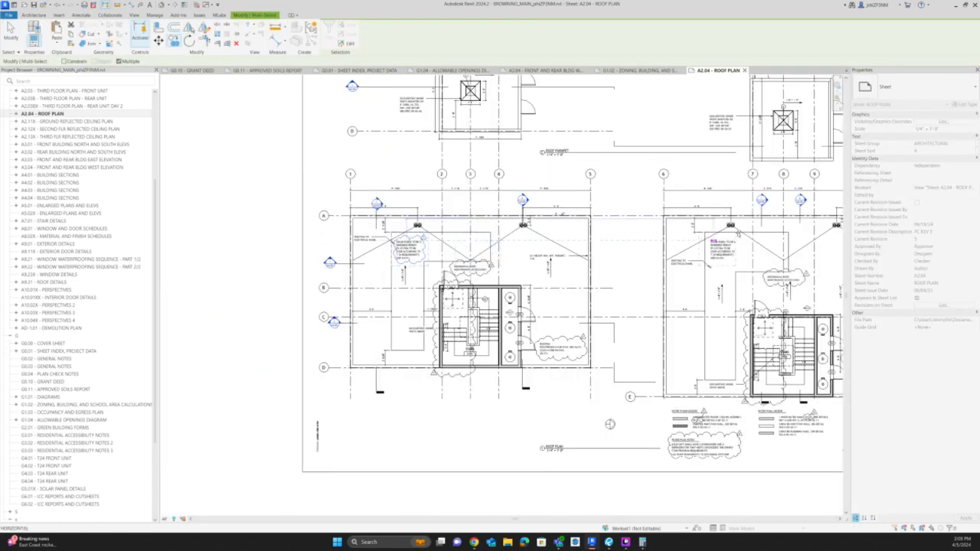
scroll(725, 242, up, 2)
click(725, 244)
scroll(750, 241, up, 2)
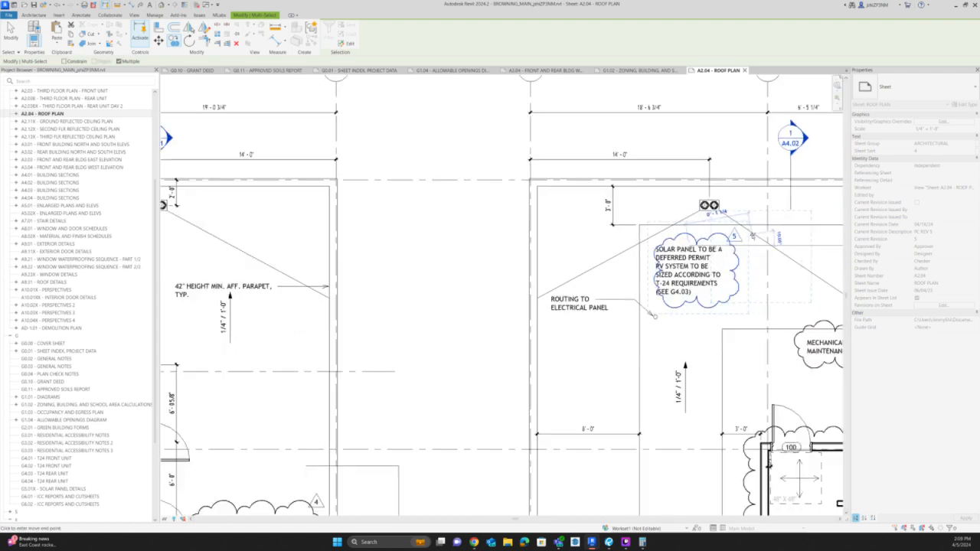
key(Escape)
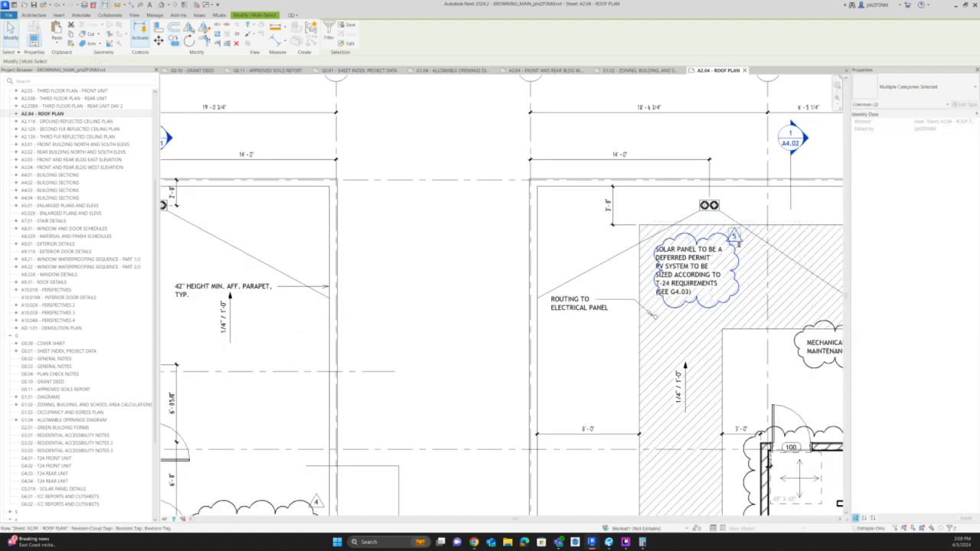
key(Left)
key(Left)
key(Left)
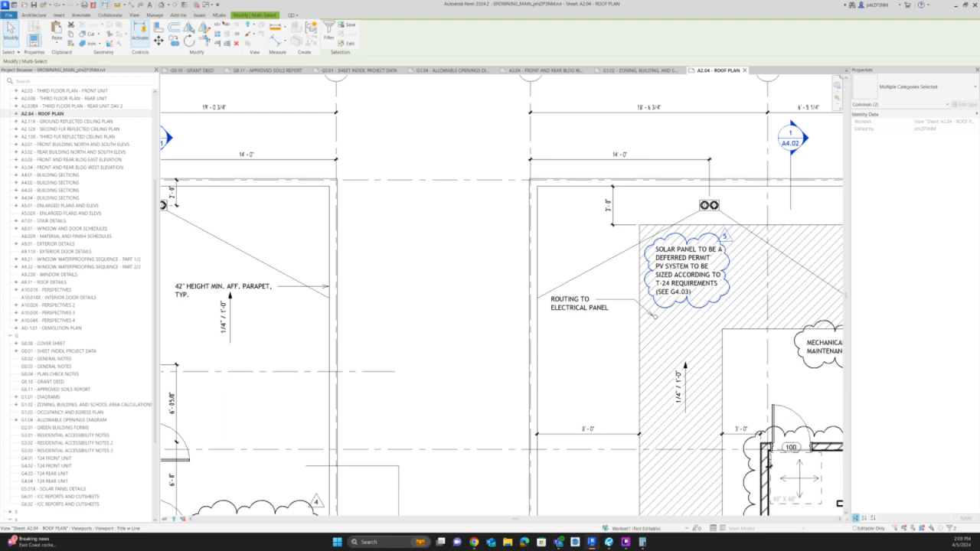
Mark the PC REV 4 revision as issued in the Sheet Issues/Revisions settings.
click(155, 15)
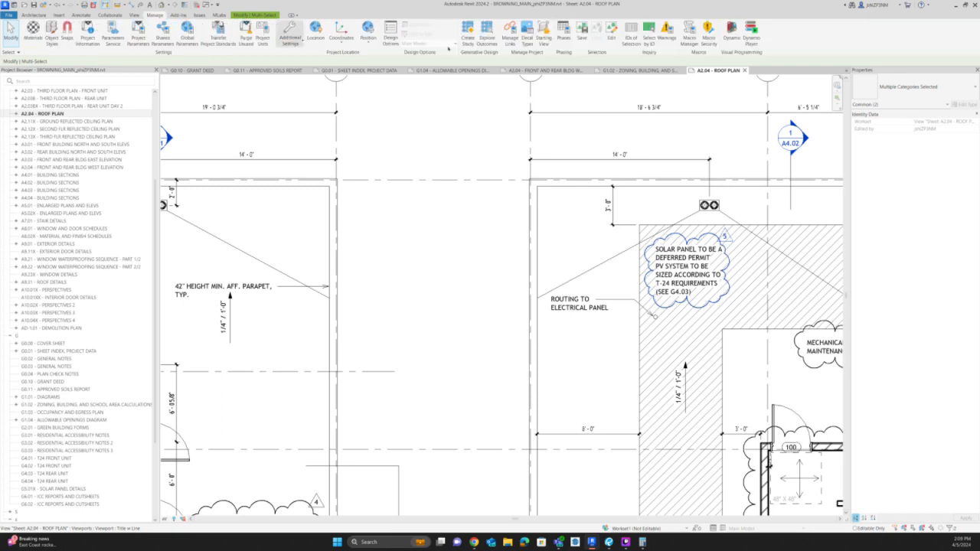
click(290, 37)
click(310, 105)
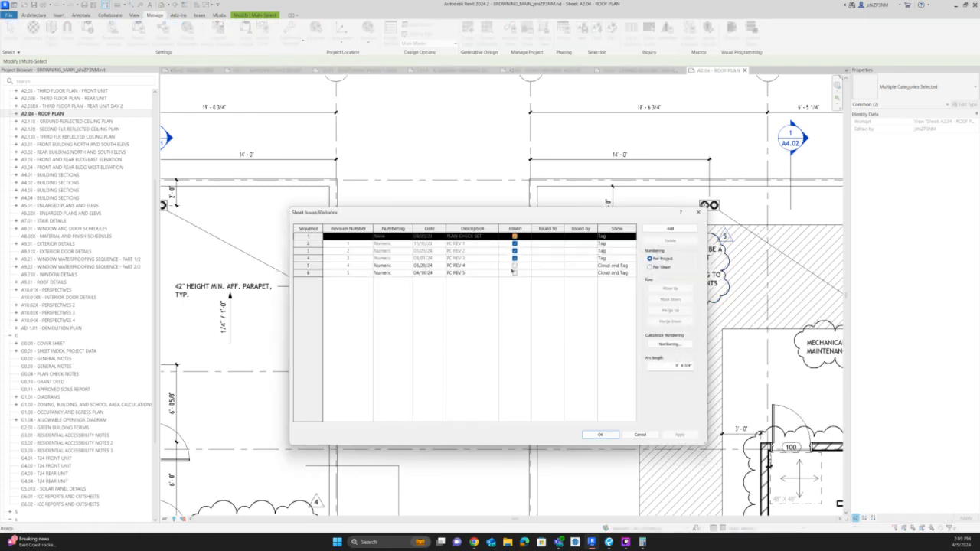
click(514, 266)
click(601, 434)
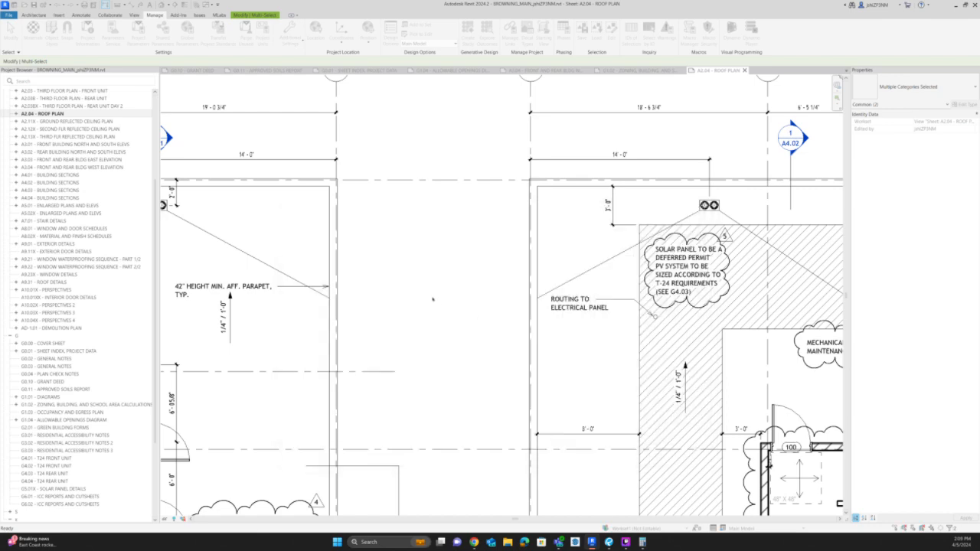
scroll(481, 241, down, 4)
scroll(482, 241, down, 3)
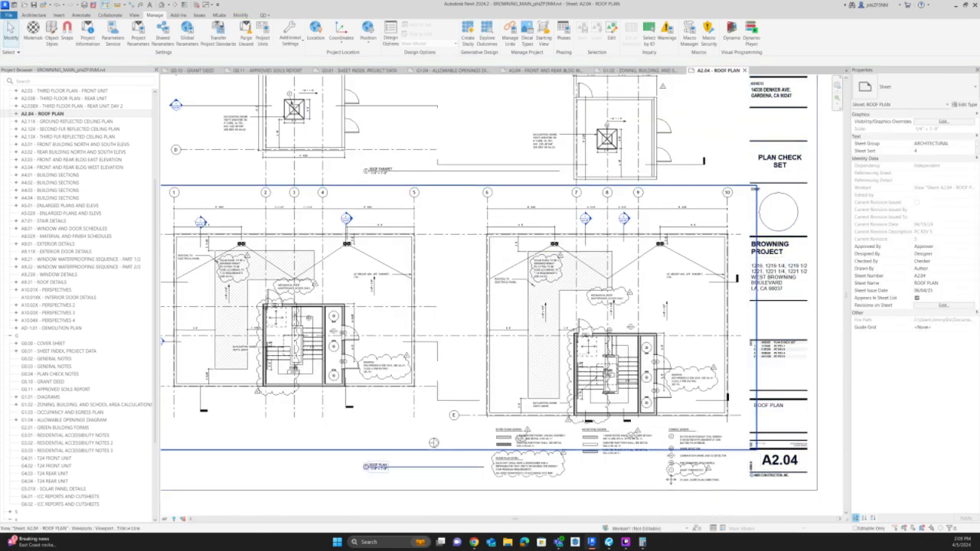
Reopen the Sheet Issues/Revisions settings and set PC REV 4 to show Tag only.
click(290, 38)
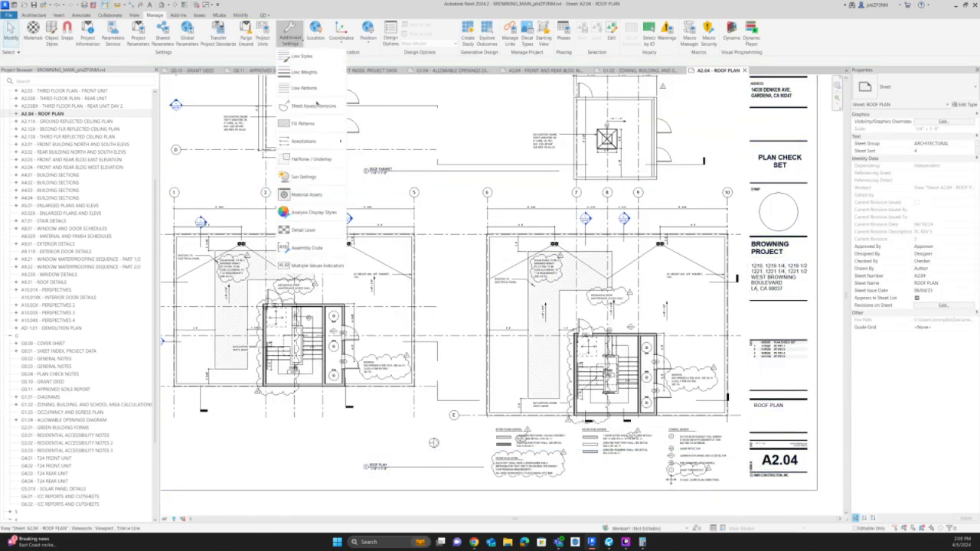
click(314, 106)
click(634, 266)
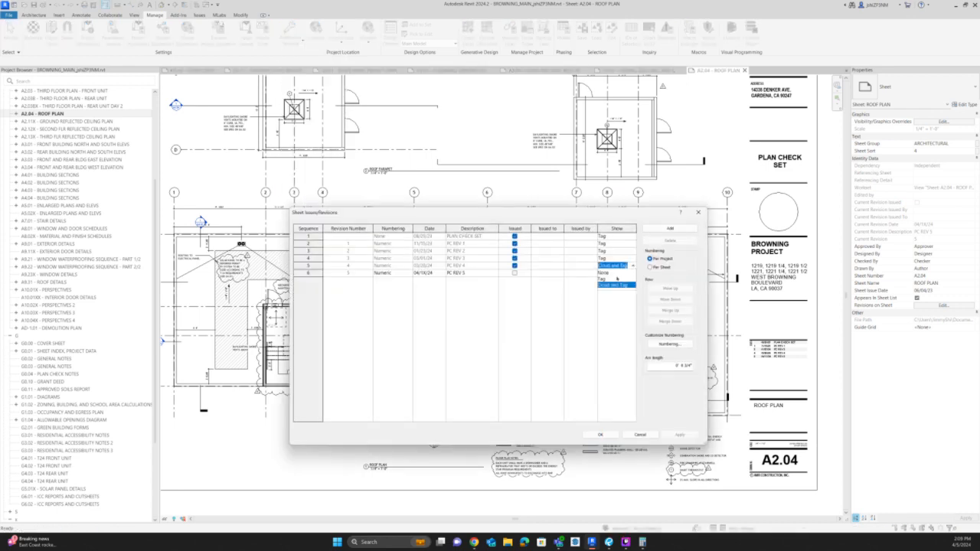
click(612, 279)
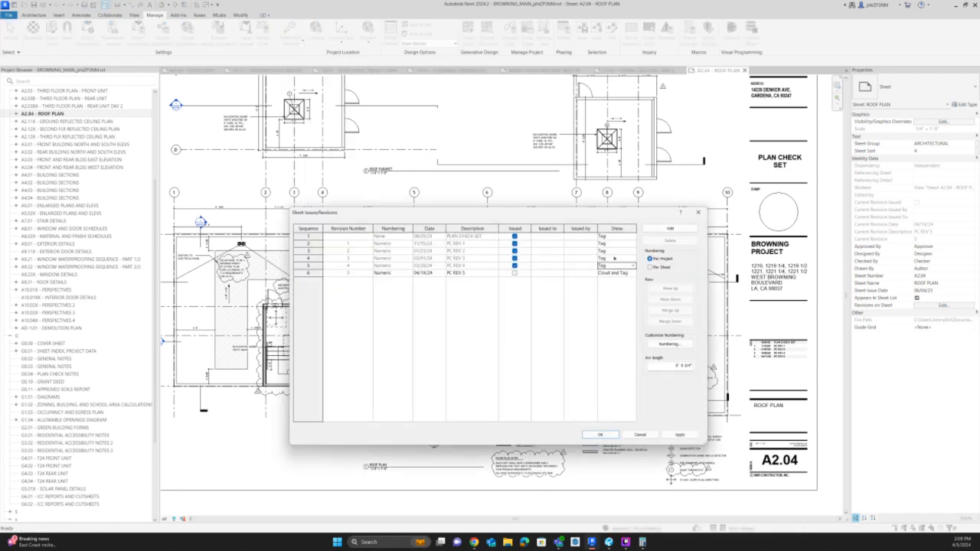
Set Show to None for PLAN CHECK SET, PC REV 1, PC REV 2 and PC REV 3, and apply the revision settings.
click(630, 243)
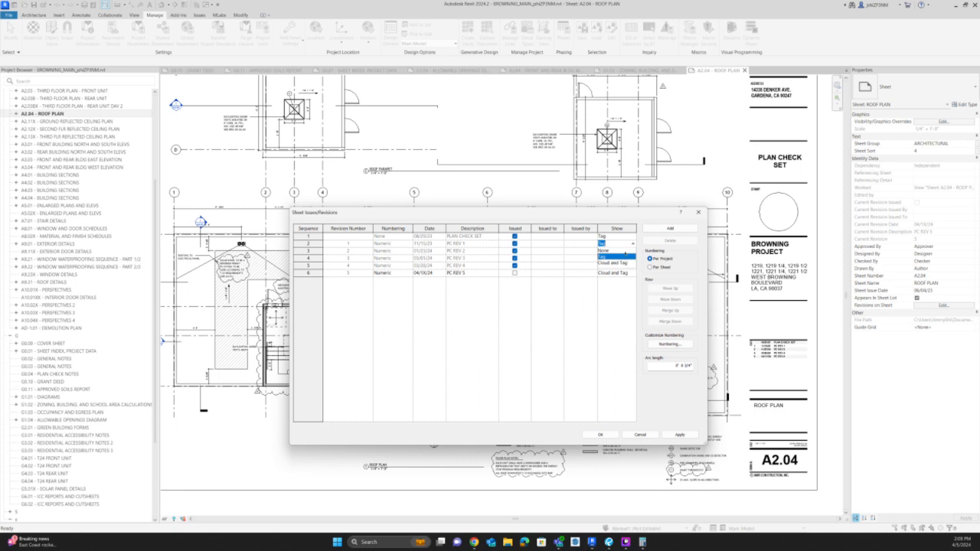
click(624, 251)
click(632, 236)
click(632, 237)
click(626, 243)
click(632, 244)
click(634, 251)
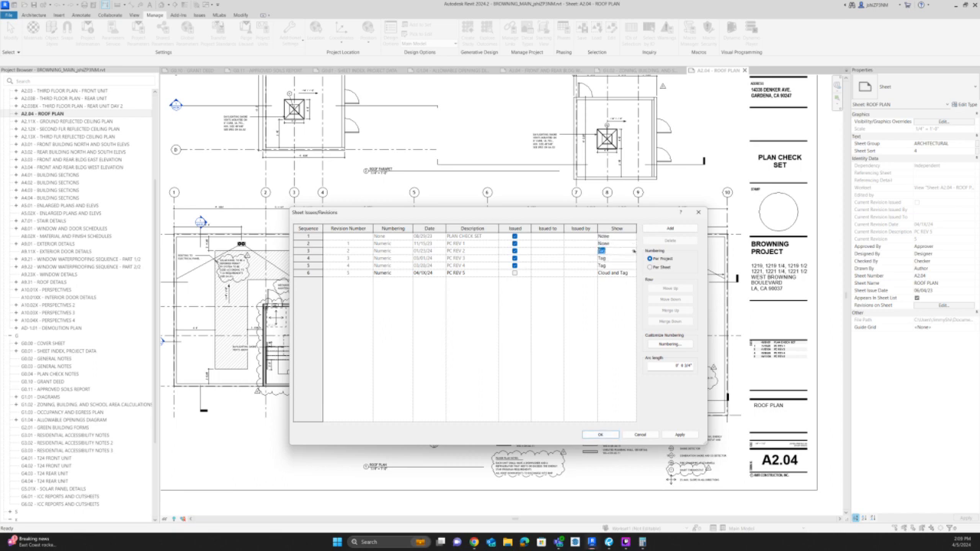
click(634, 251)
click(624, 258)
click(632, 260)
click(631, 261)
click(617, 265)
click(600, 434)
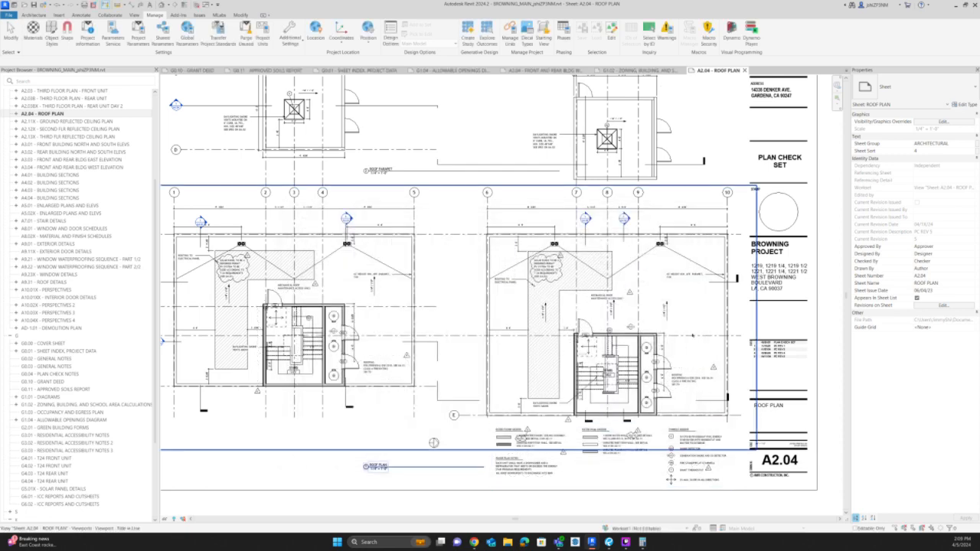
Close all inactive views and open sheet A1.01 - SITEPLAN.
scroll(433, 443, up, 2)
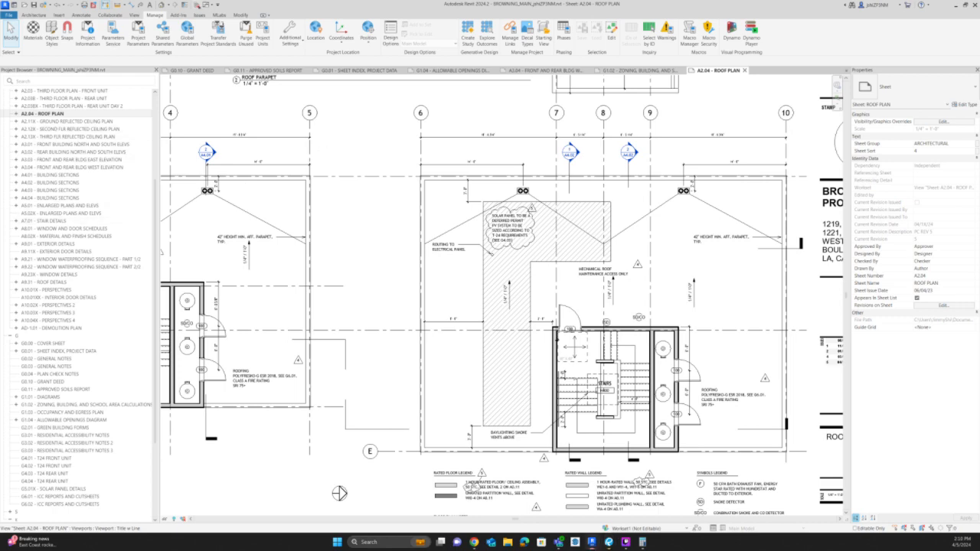
click(198, 5)
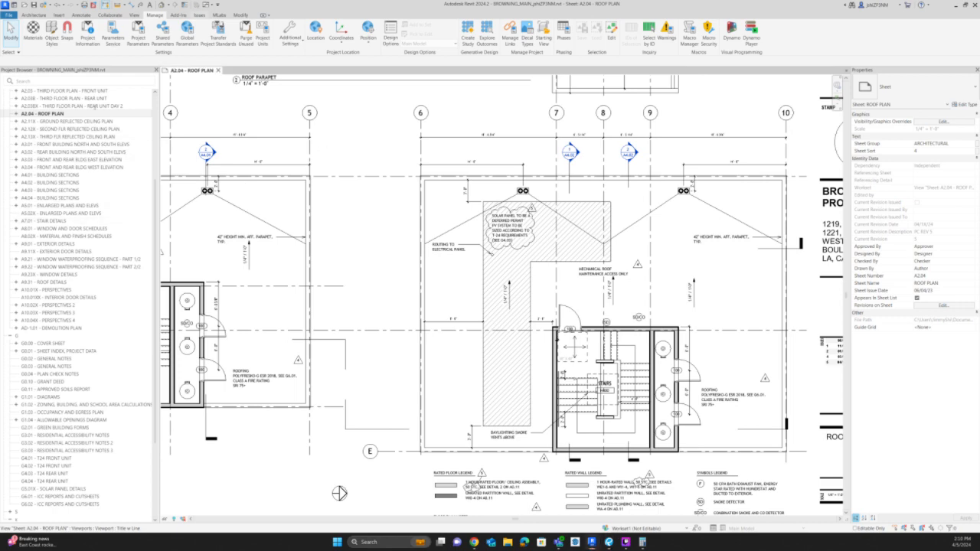
scroll(39, 115, up, 5)
double_click(40, 121)
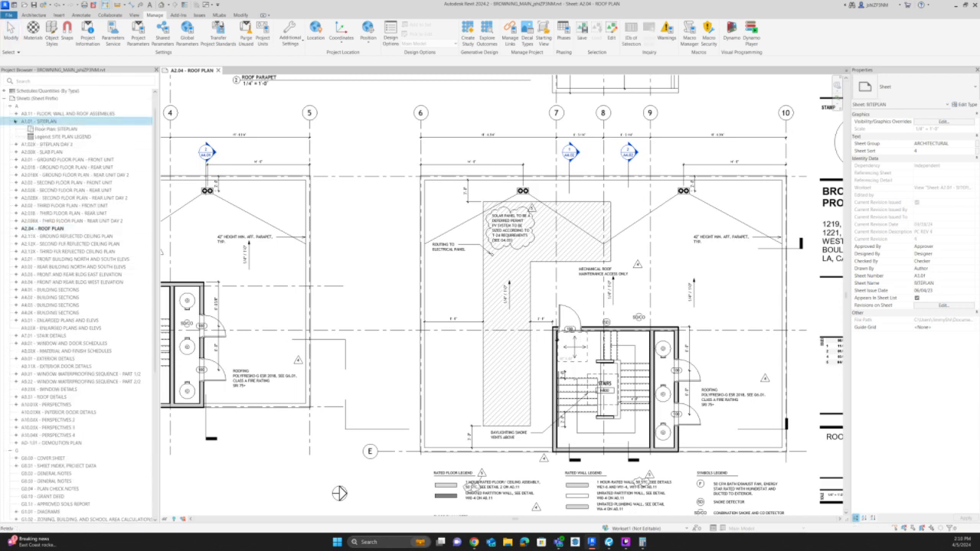
scroll(309, 263, up, 5)
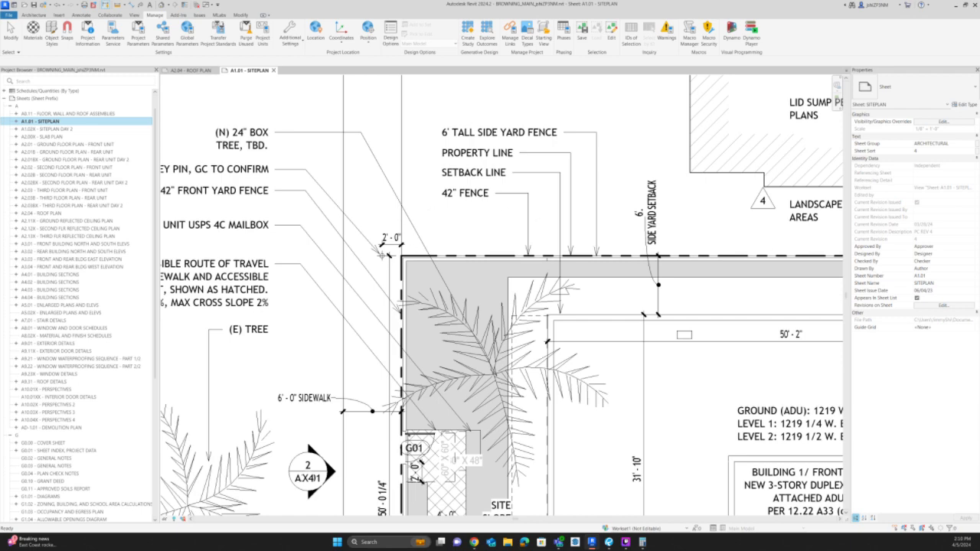
Activate the site plan view and extend the Diagonal Crosshatch region's street-side edge at gate G01 to the fence face.
scroll(418, 280, down, 4)
scroll(417, 437, up, 4)
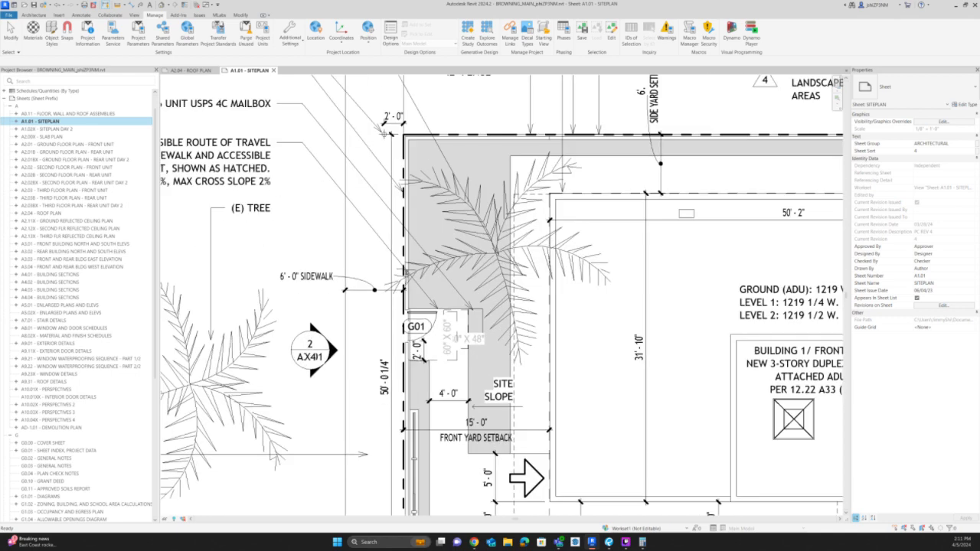
scroll(406, 272, down, 2)
scroll(412, 409, up, 5)
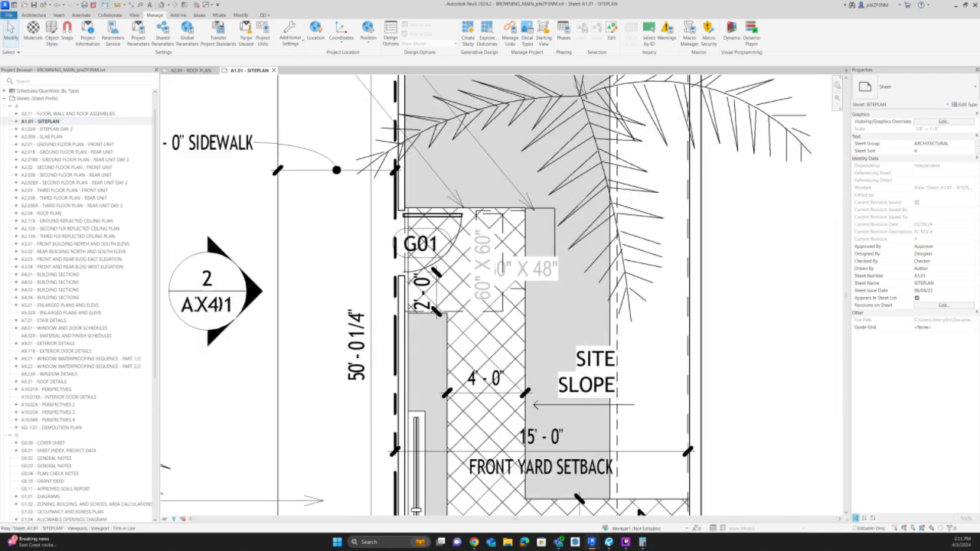
double_click(419, 289)
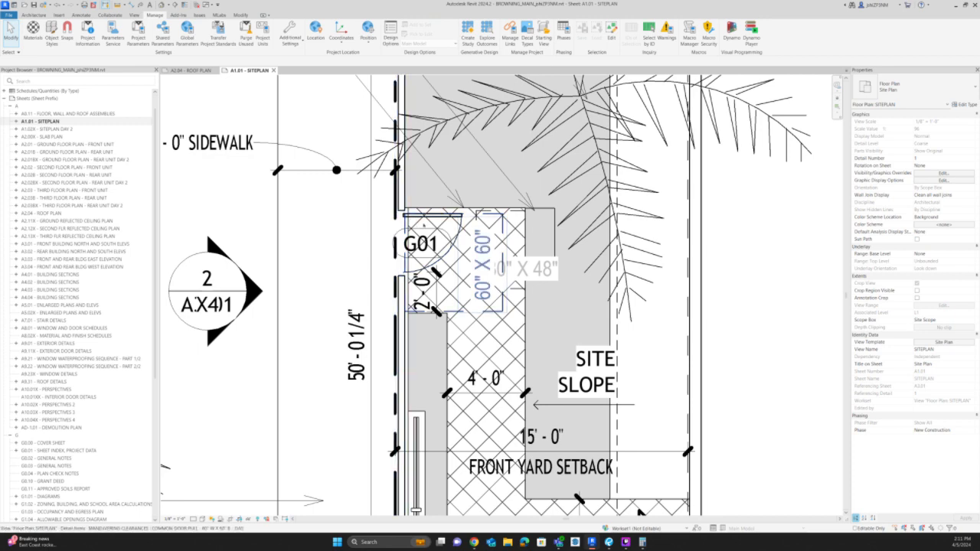
scroll(410, 211, up, 3)
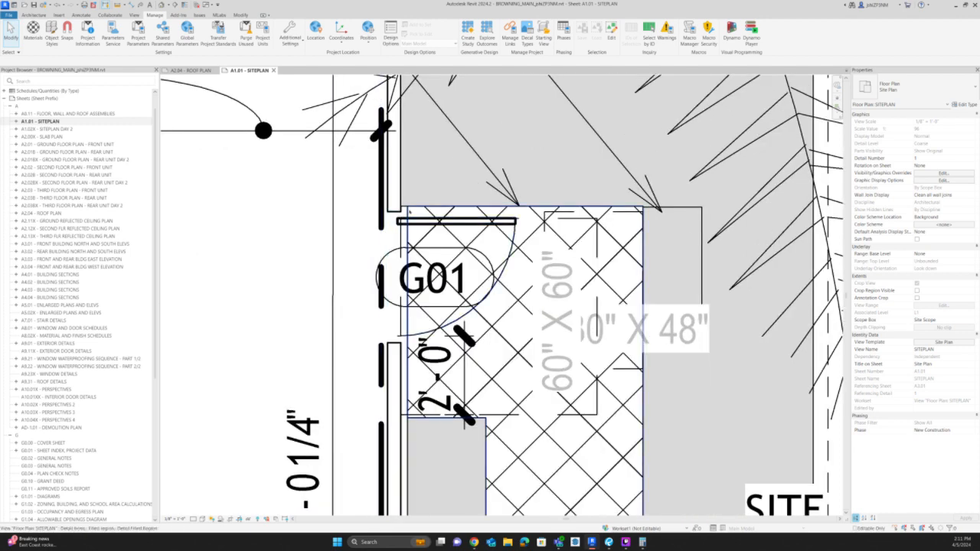
click(408, 212)
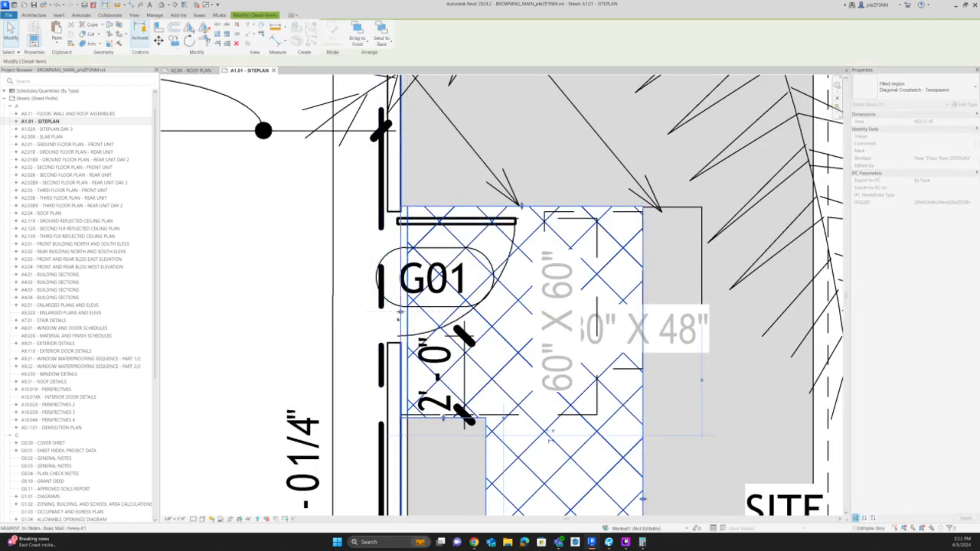
scroll(400, 367, down, 5)
scroll(414, 348, up, 4)
scroll(414, 349, up, 1)
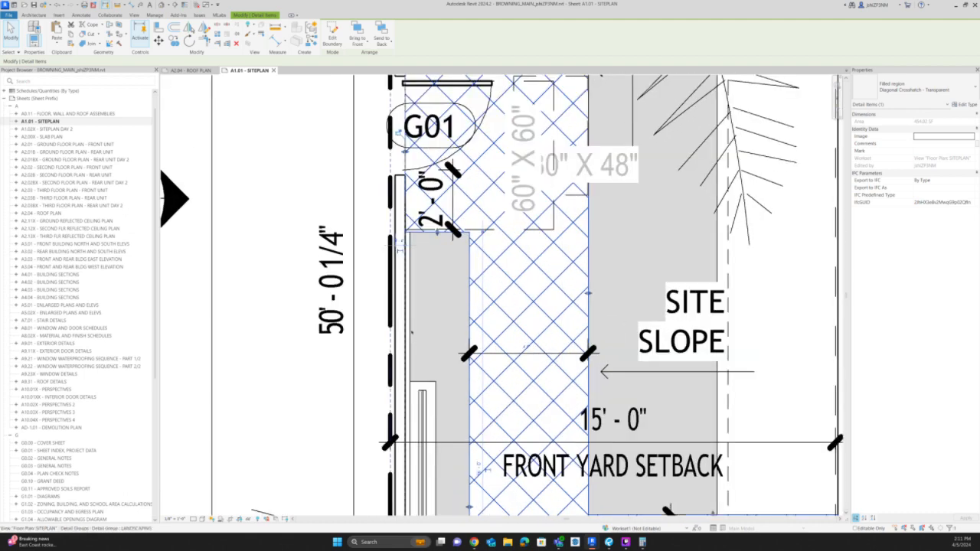
Open the LANDSCAPING detail group for editing and stretch the gray filled region's street-side edges to the fence face.
double_click(411, 284)
click(411, 285)
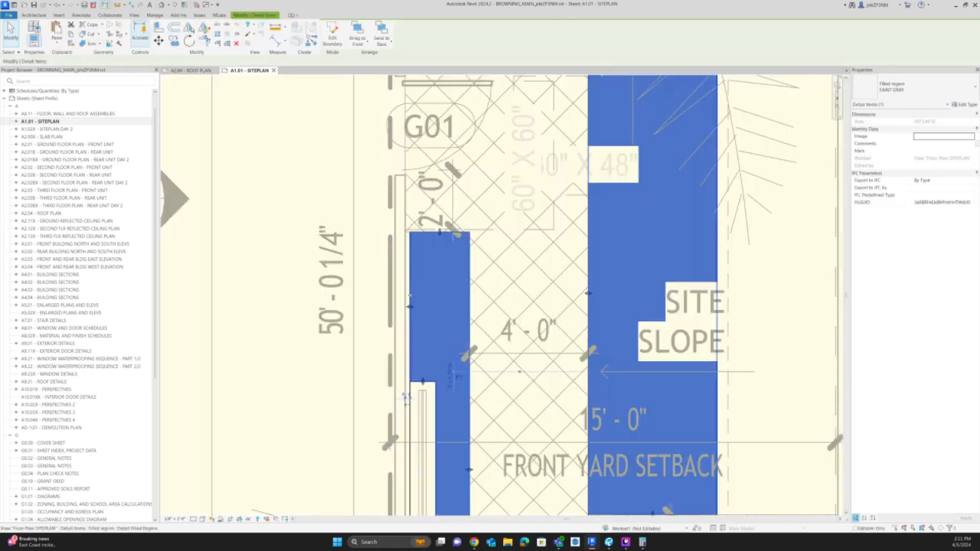
scroll(389, 329, down, 2)
scroll(389, 328, down, 2)
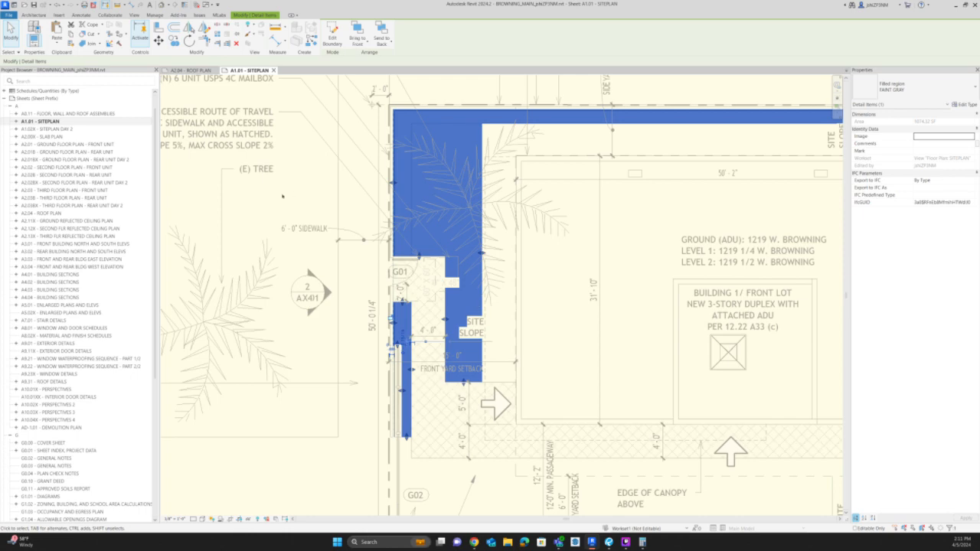
scroll(483, 115, up, 4)
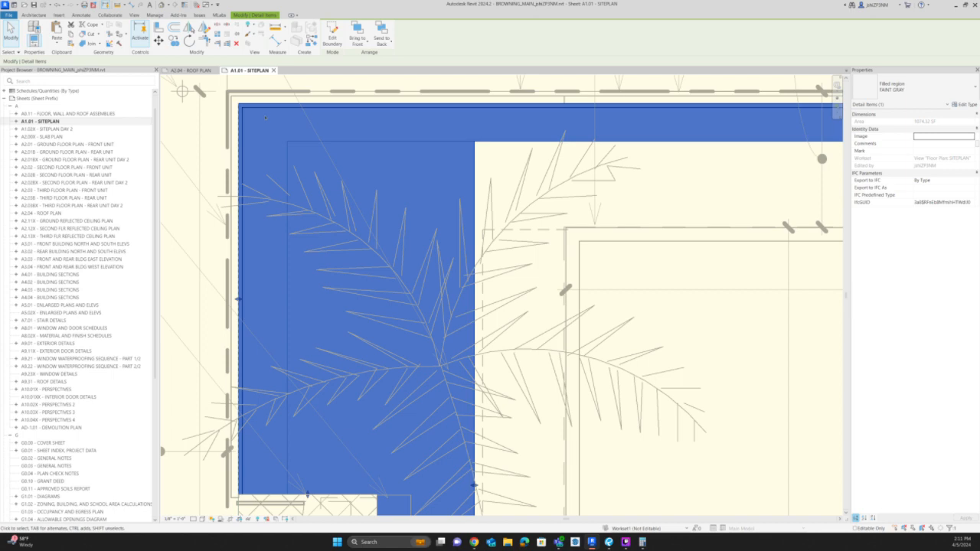
drag(241, 299, 250, 298)
key(ctrl+z)
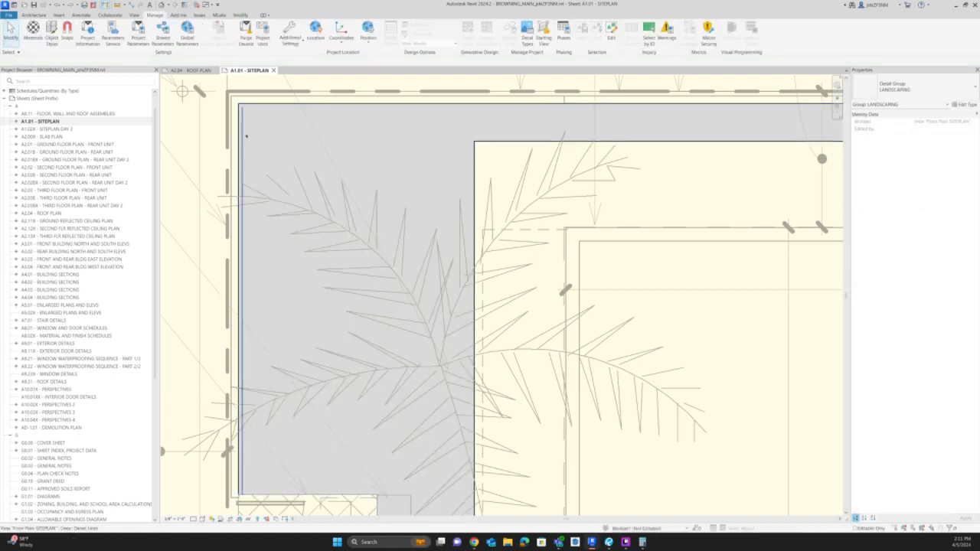
Move the landscaping group's front and side boundary lines to the fence faces and finish editing the group.
click(239, 133)
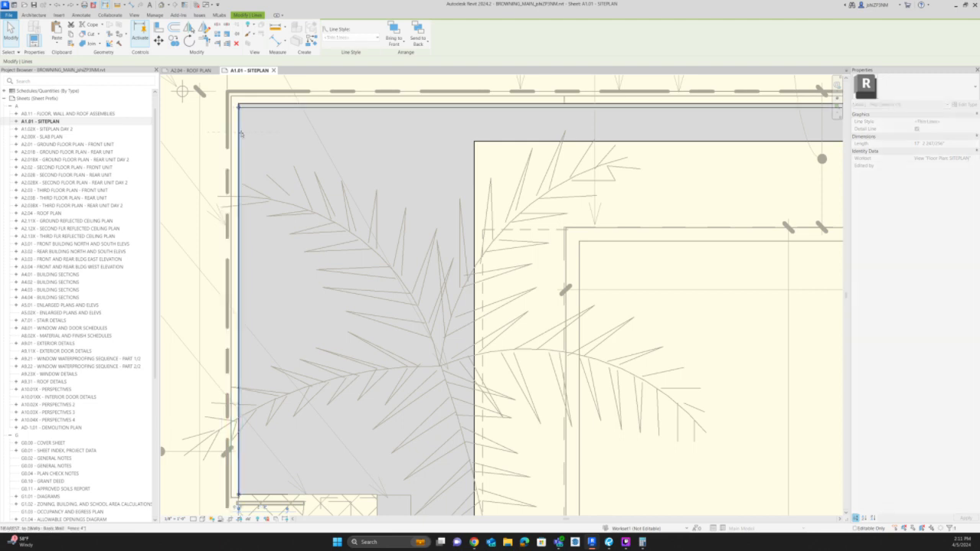
click(261, 104)
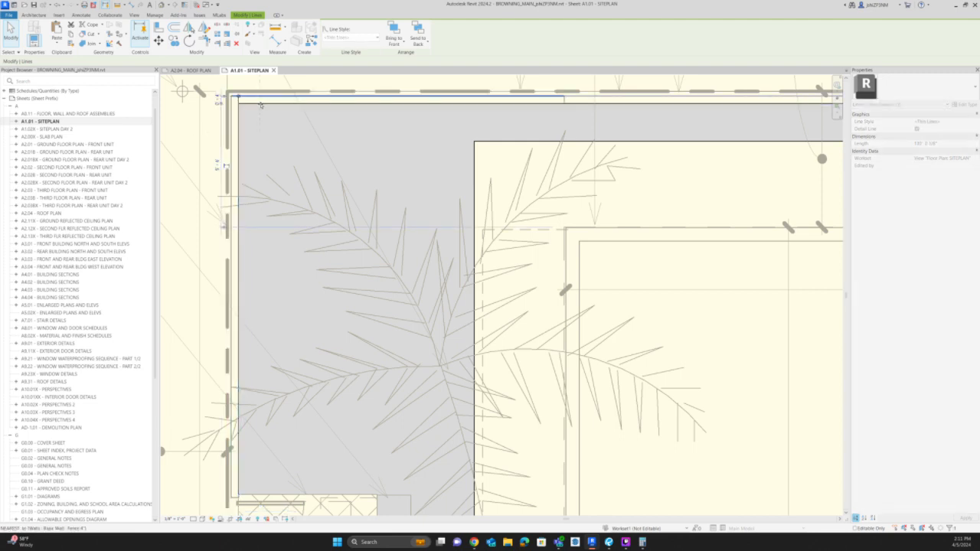
scroll(291, 130, down, 3)
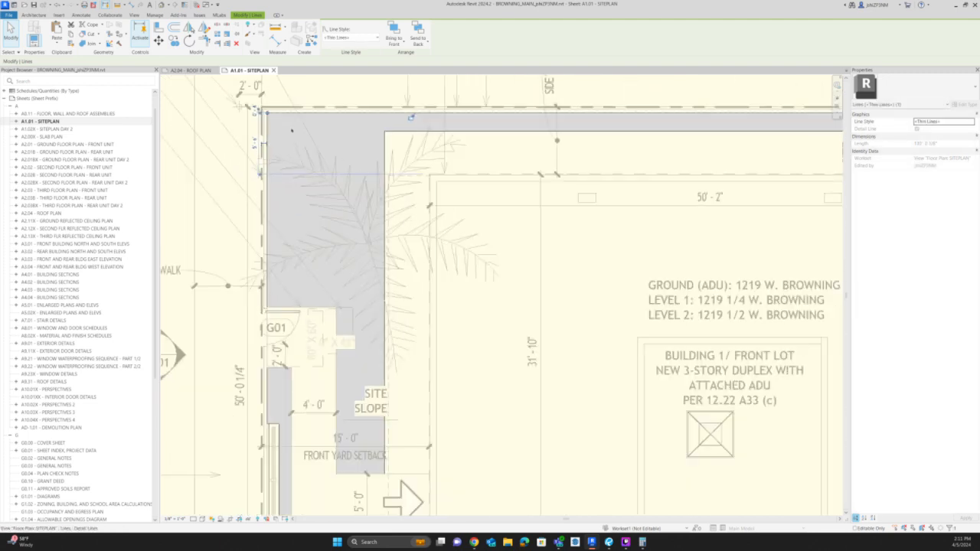
scroll(291, 130, down, 4)
key(Escape)
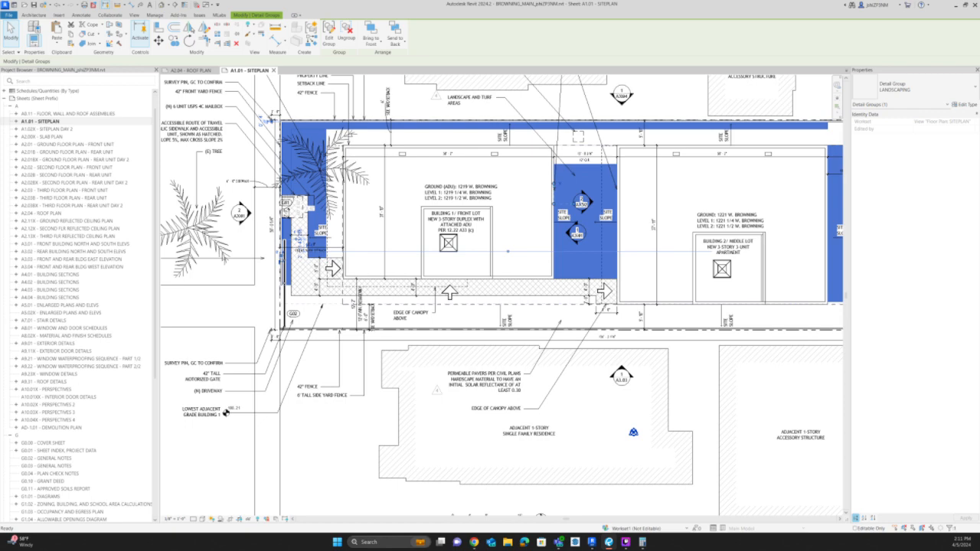
Edit the CANOPY floor boundary between Buildings 1 and 2, pulling its upper edge down to the landscaping's upper edge, and finish the sketch.
click(600, 167)
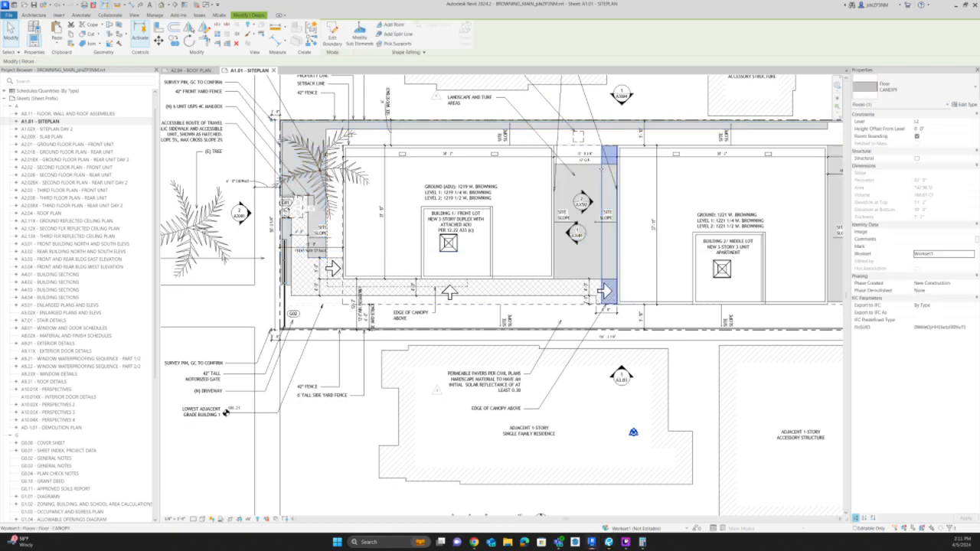
double_click(603, 162)
scroll(608, 153, up, 5)
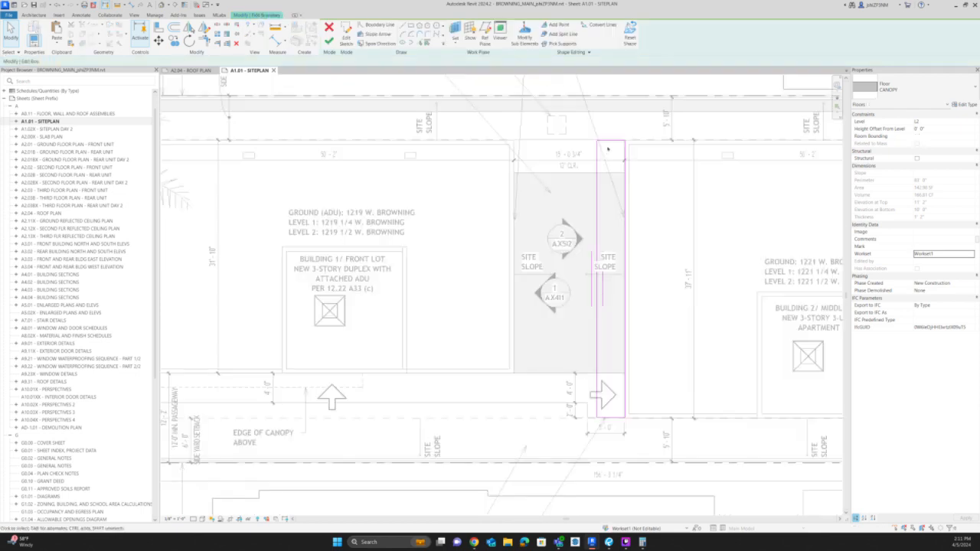
drag(612, 136, 612, 183)
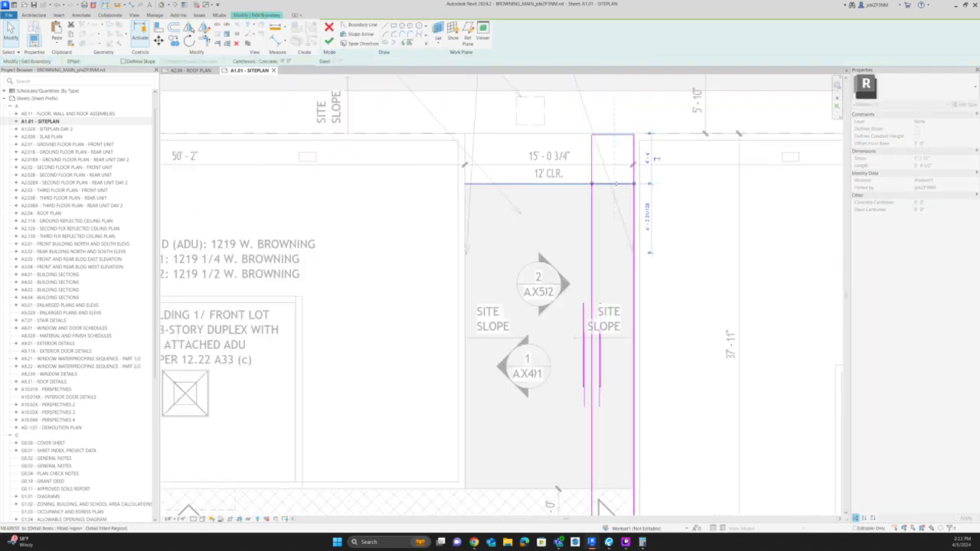
click(329, 42)
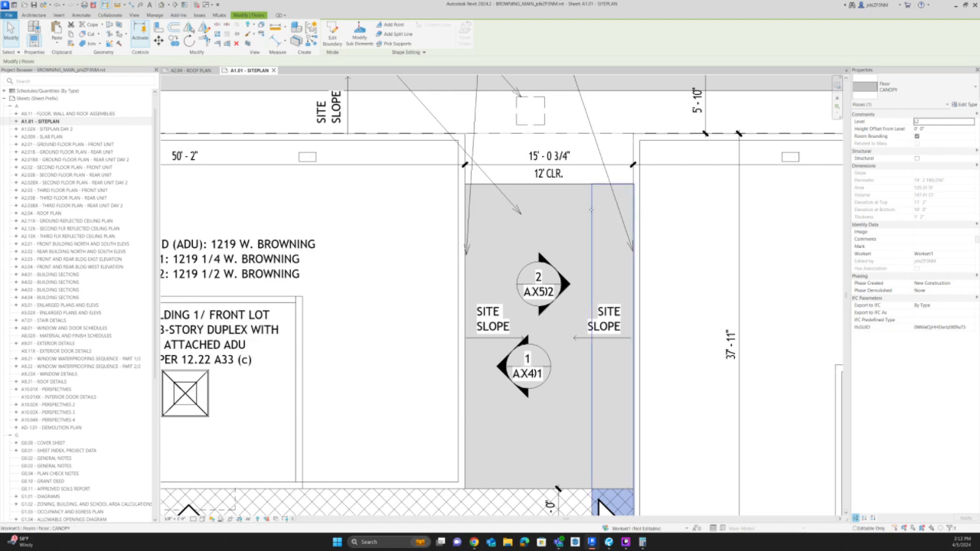
scroll(590, 205, down, 2)
key(Escape)
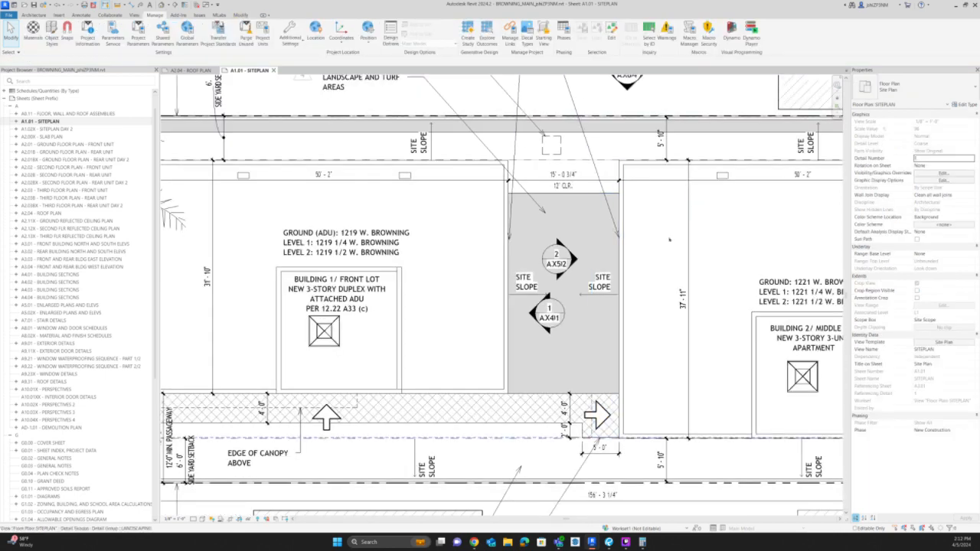
scroll(662, 245, down, 2)
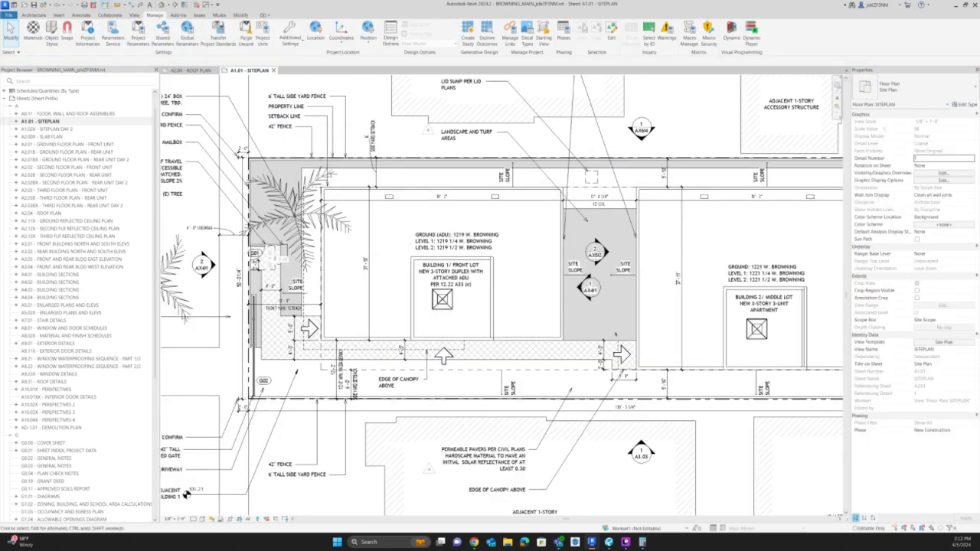
scroll(617, 332, up, 2)
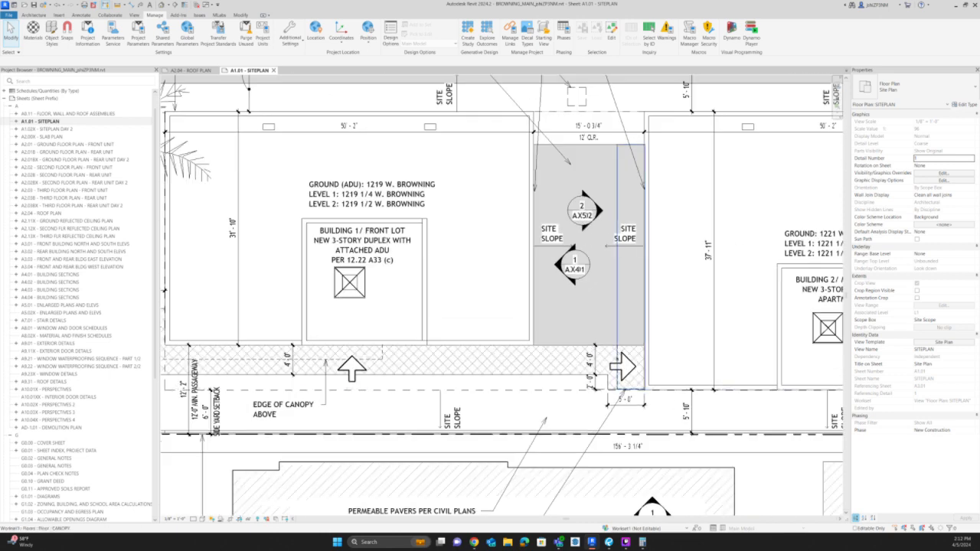
Open the LANDSCAPING detail group for editing and select its FAINT GRAY filled region.
click(617, 346)
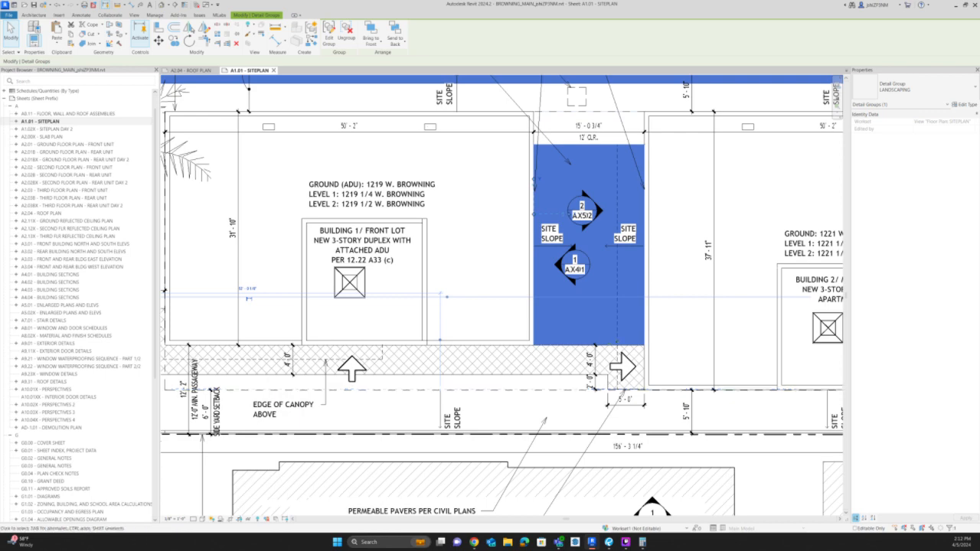
key(e)
key(g)
click(608, 344)
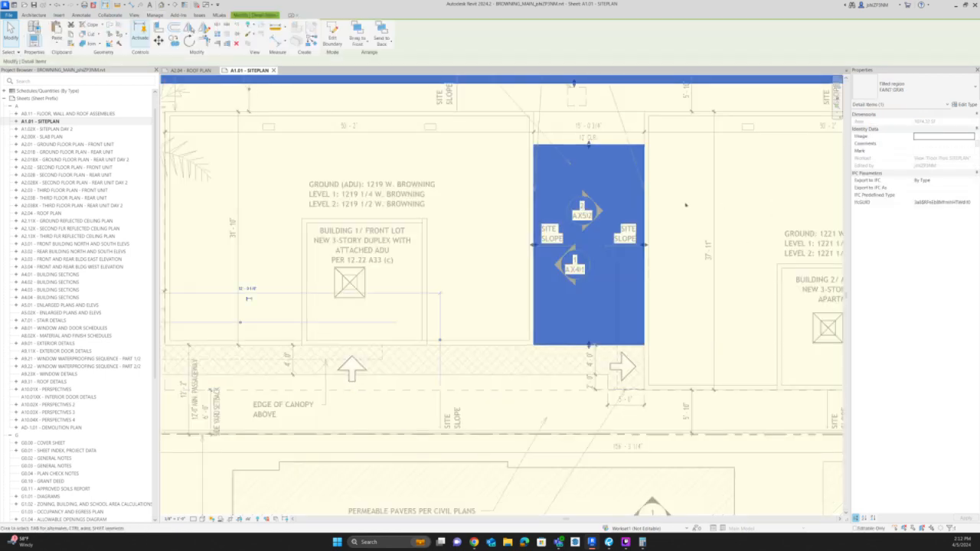
scroll(652, 206, down, 1)
scroll(653, 206, down, 1)
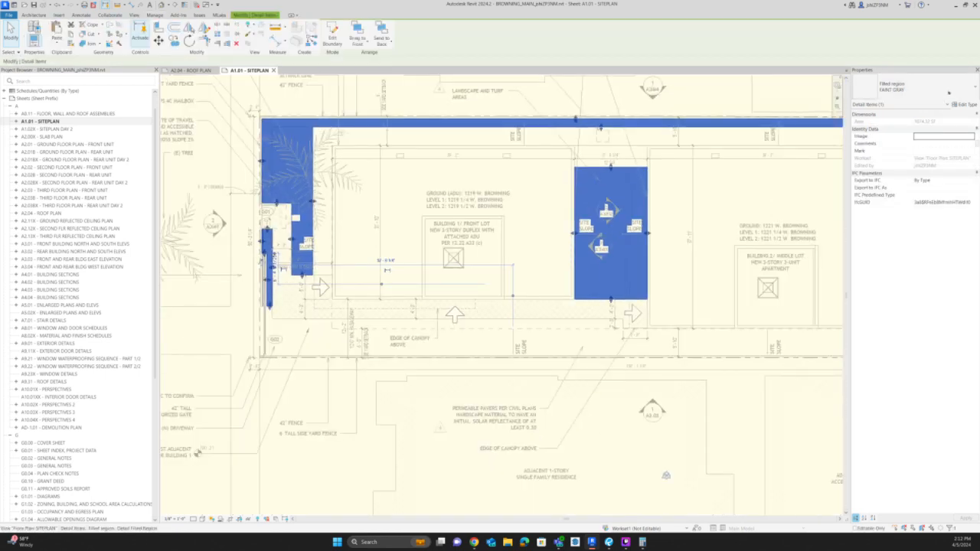
click(947, 91)
click(920, 94)
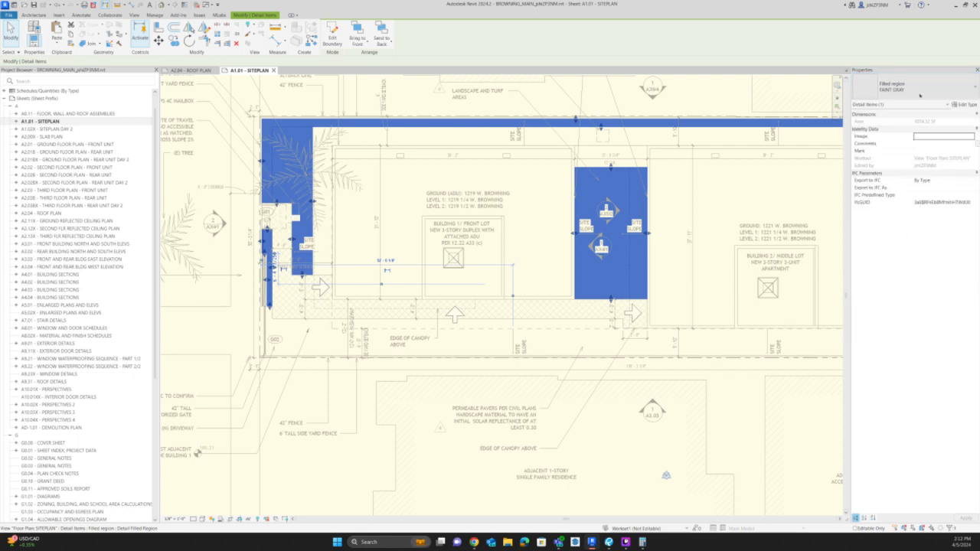
Rename the selected filled region's type as FAINT GRAY TRANS.
click(962, 104)
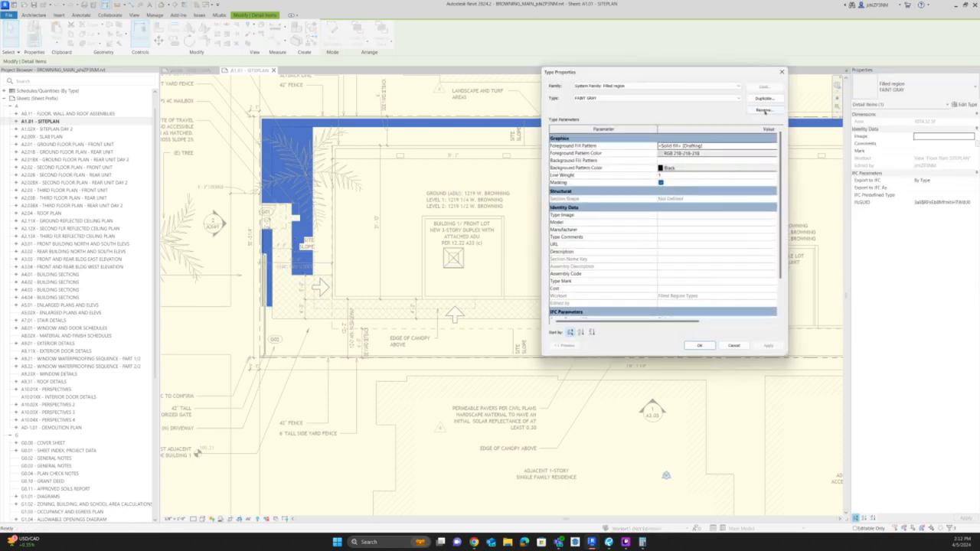
click(763, 109)
click(673, 215)
text(tra)
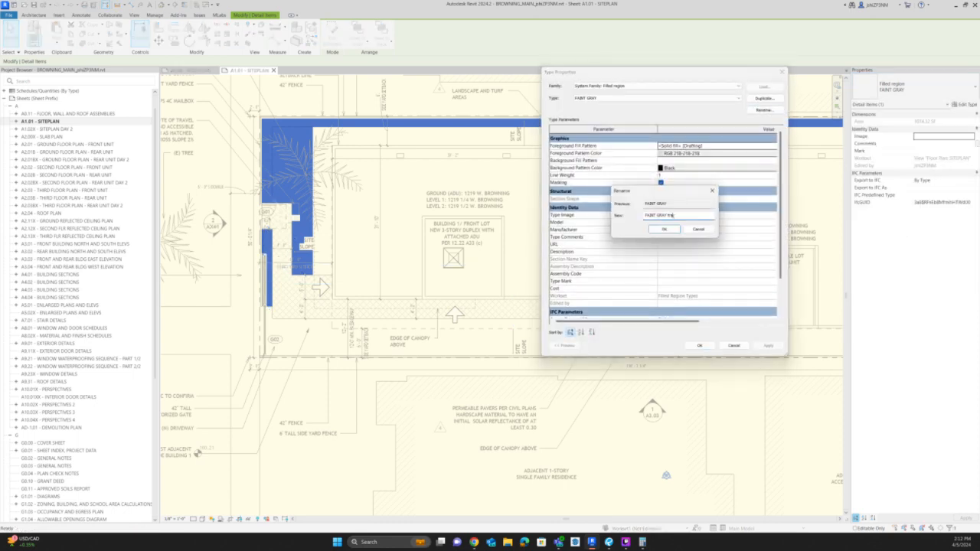
key(ctrl+shift+Left)
text(TRANS)
click(673, 229)
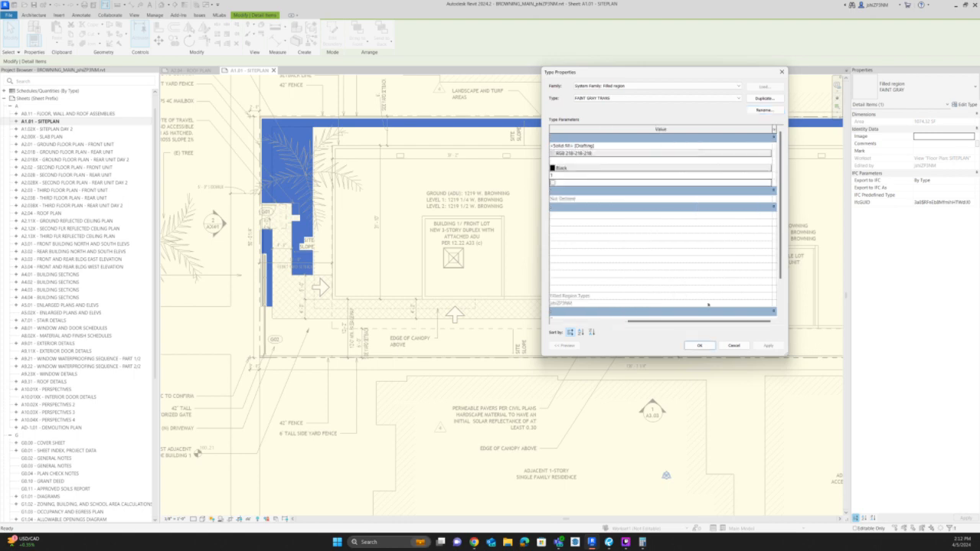
Apply the filled region type with Masking turned off and finish editing the LANDSCAPING group.
click(699, 345)
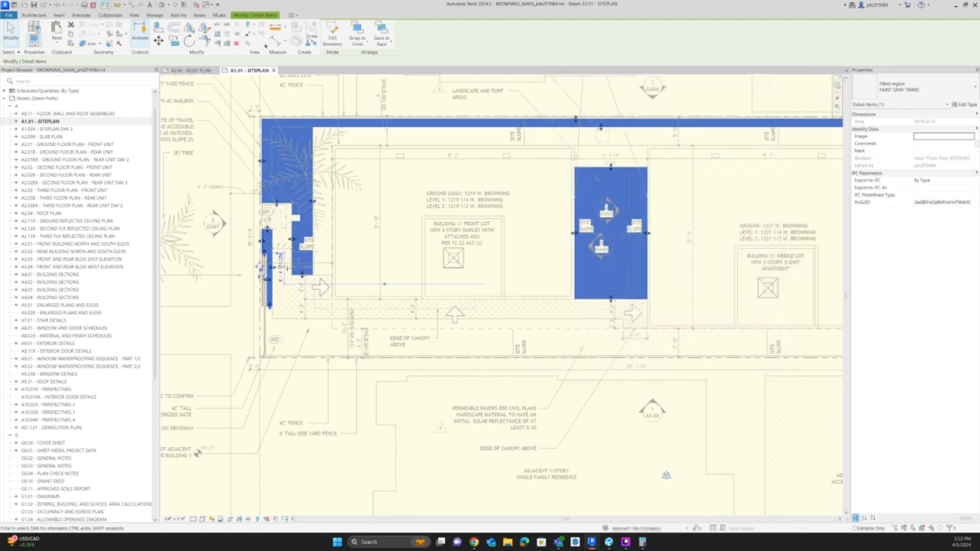
key(Escape)
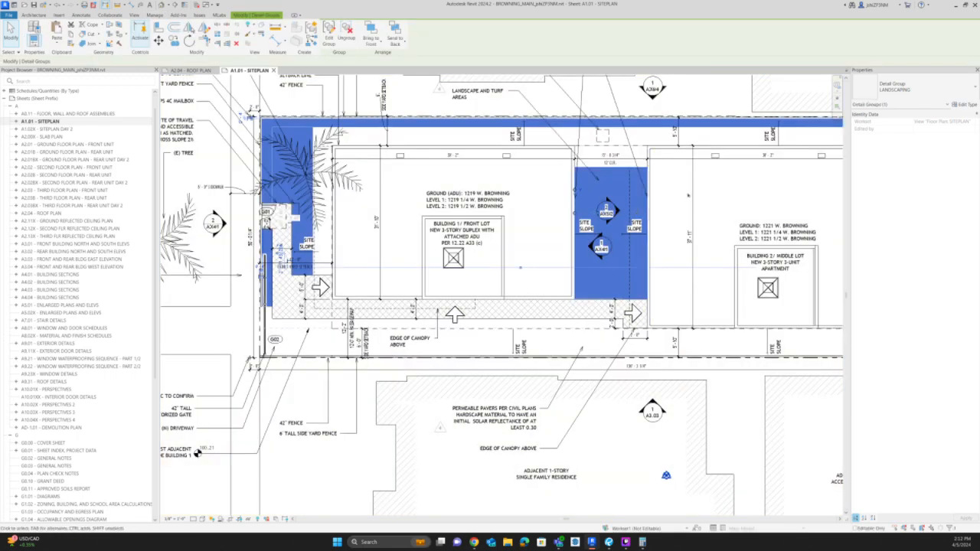
scroll(477, 288, down, 2)
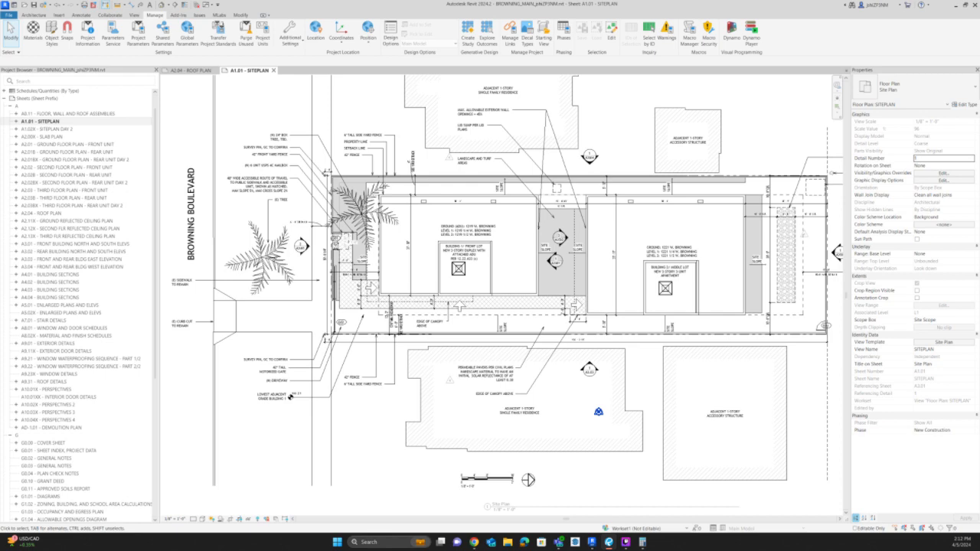
Open the filter settings in the model visibility/graphic overrides of the Site Plan view template.
key(z)
key(r)
scroll(809, 205, up, 3)
middle_drag(717, 195, 626, 223)
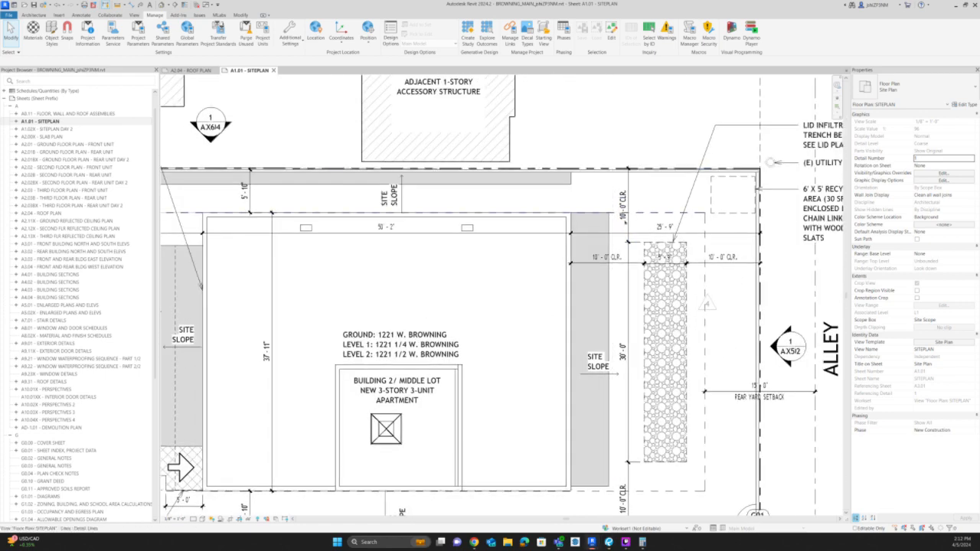
scroll(610, 146, down, 2)
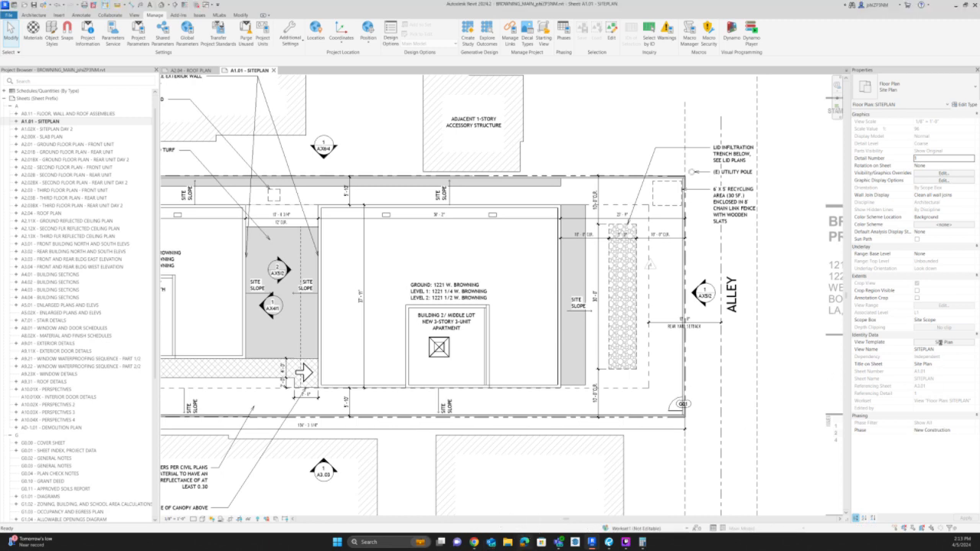
click(940, 343)
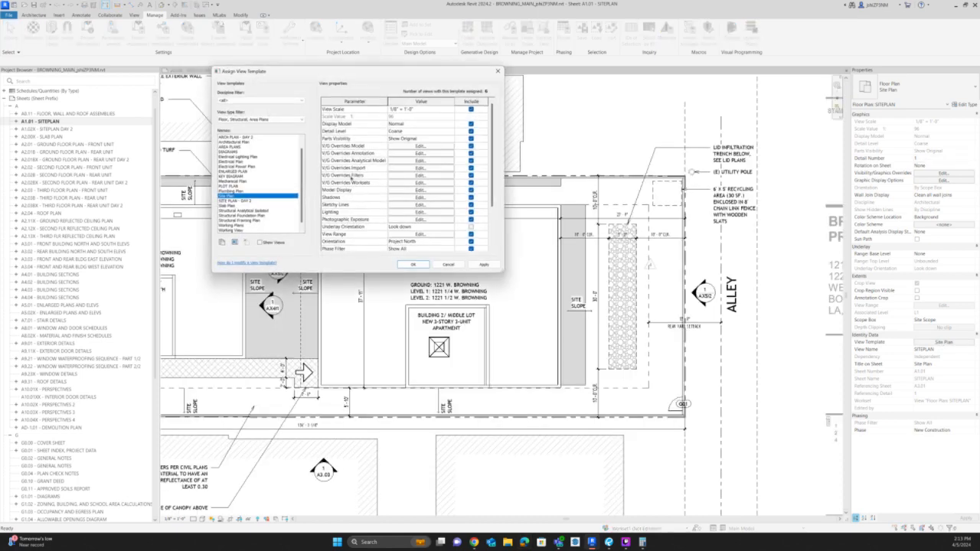
click(434, 146)
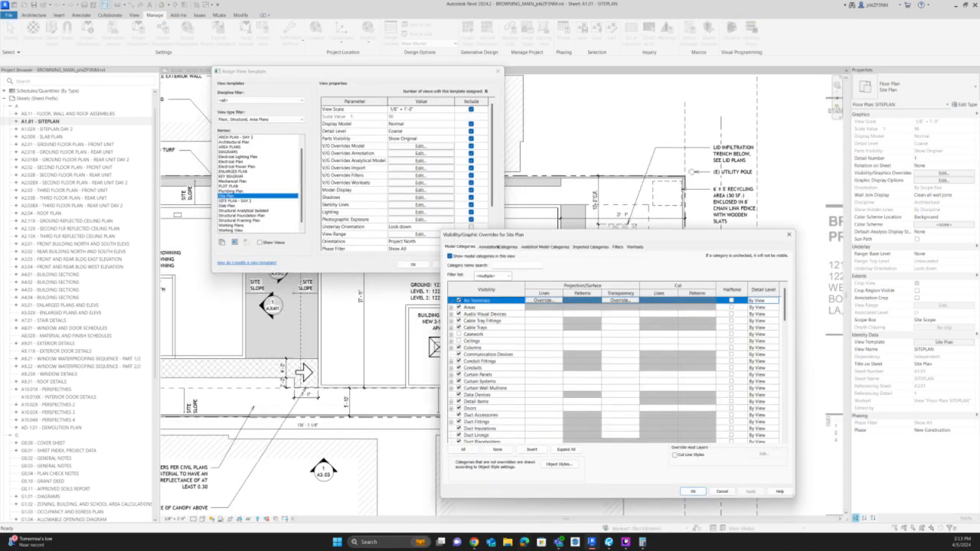
click(624, 247)
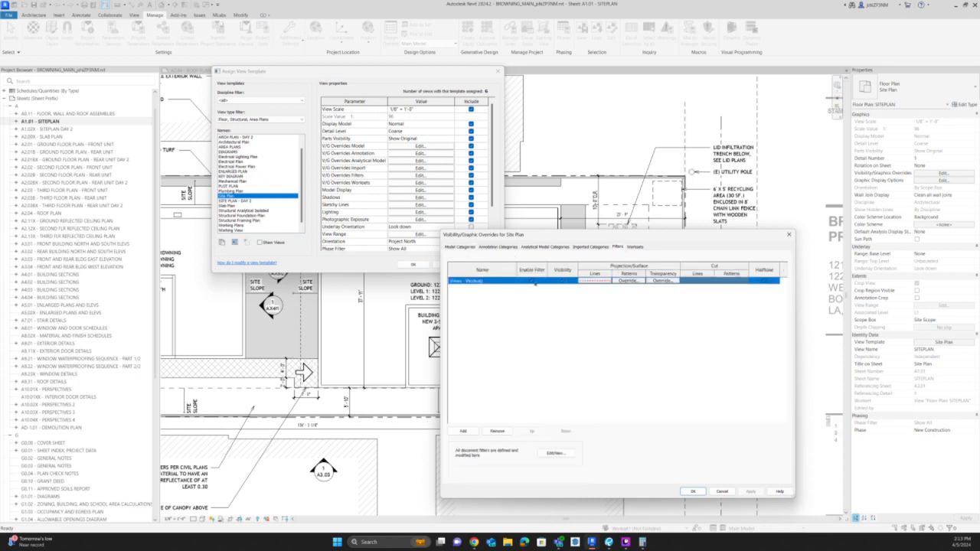
click(462, 430)
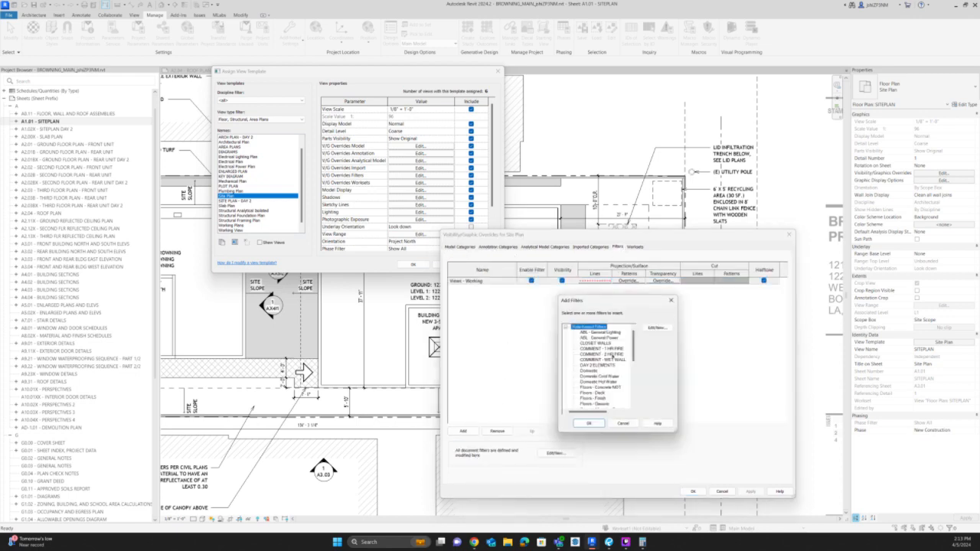
scroll(610, 356, down, 5)
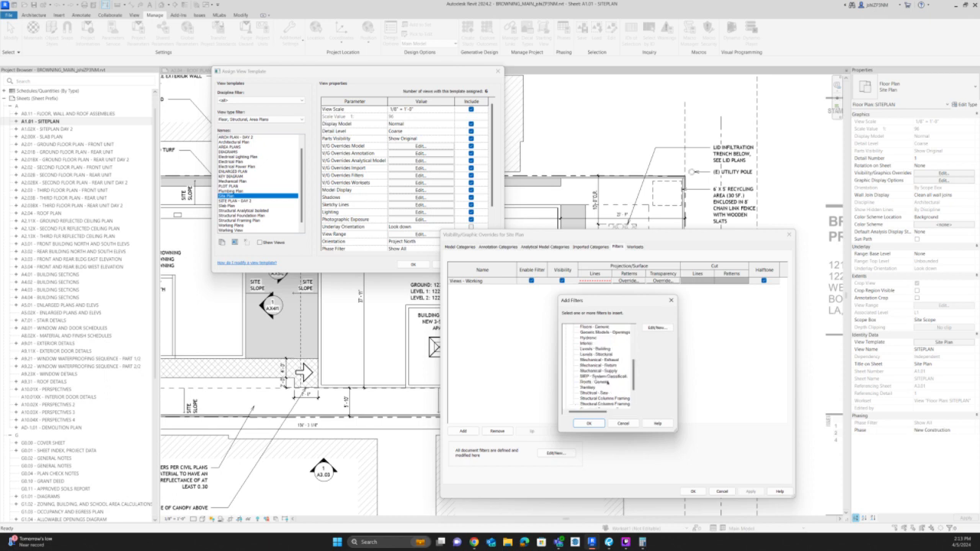
scroll(607, 381, up, 5)
click(622, 424)
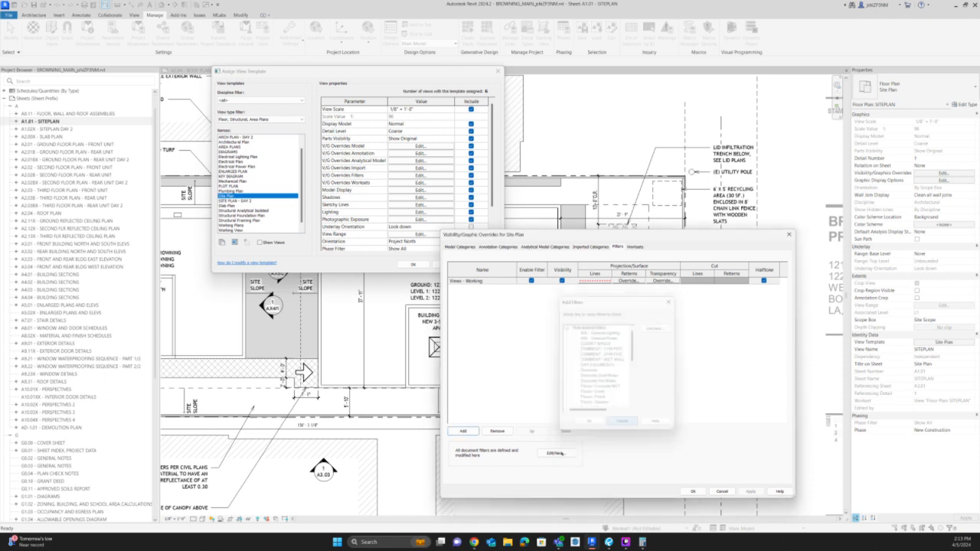
Create a new rule-based filter named SHEET NUMBERS WITH "X".
click(555, 452)
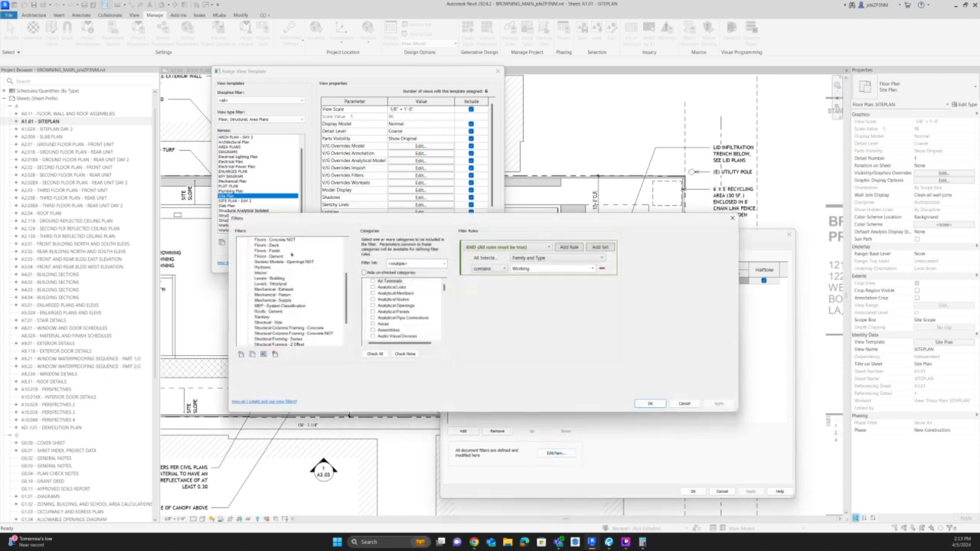
scroll(292, 296, up, 4)
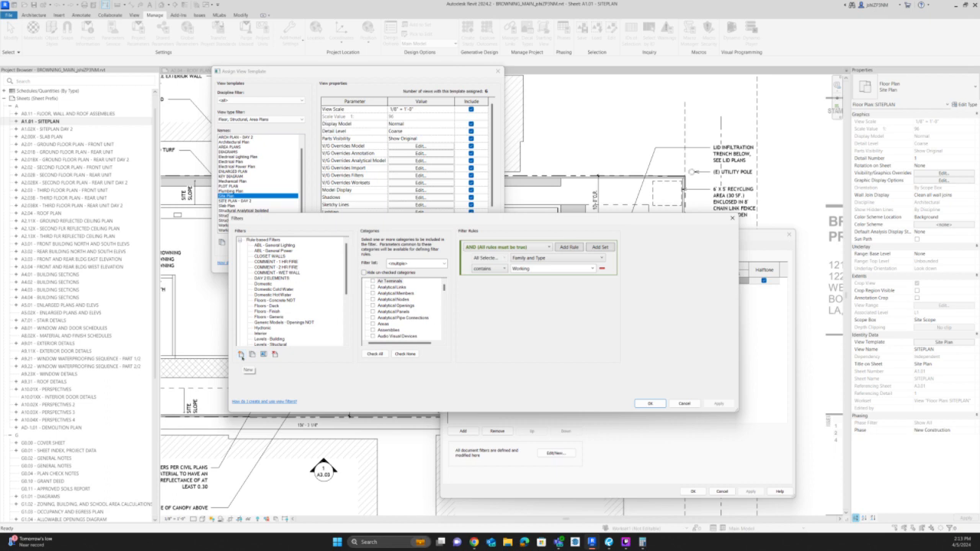
click(242, 355)
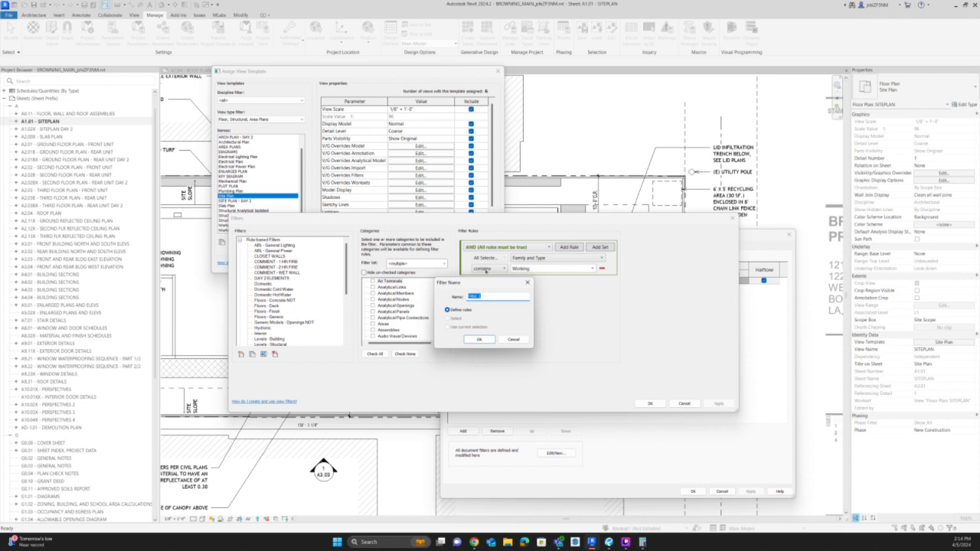
text(s)
key(BackSpace)
text(W" VIEW WI)
key(BackSpace)
key(BackSpace)
key(BackSpace)
key(BackSpace)
key(BackSpace)
key(BackSpace)
key(BackSpace)
key(BackSpace)
key(BackSpace)
key(BackSpace)
key(BackSpace)
key(BackSpace)
key(BackSpace)
text(VIEW NAM)
key(BackSpace)
key(BackSpace)
key(BackSpace)
key(BackSpace)
key(BackSpace)
key(BackSpace)
key(BackSpace)
key(BackSpace)
key(BackSpace)
key(BackSpace)
key(BackSpace)
text(SHEET NUMBERS WITH)
key(Return)
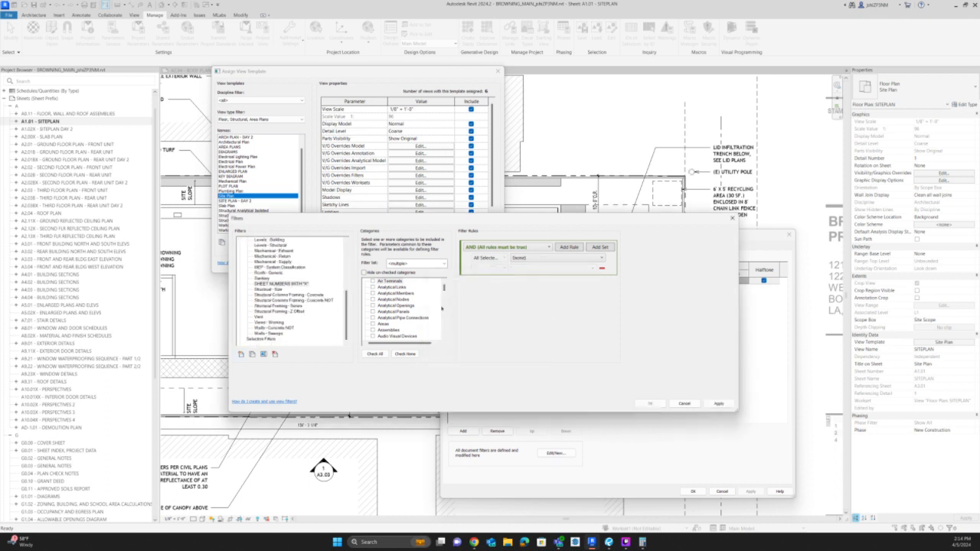
Assign the Elevations and Sections categories to the SHEET NUMBERS WITH "X" filter.
click(294, 284)
scroll(412, 305, down, 6)
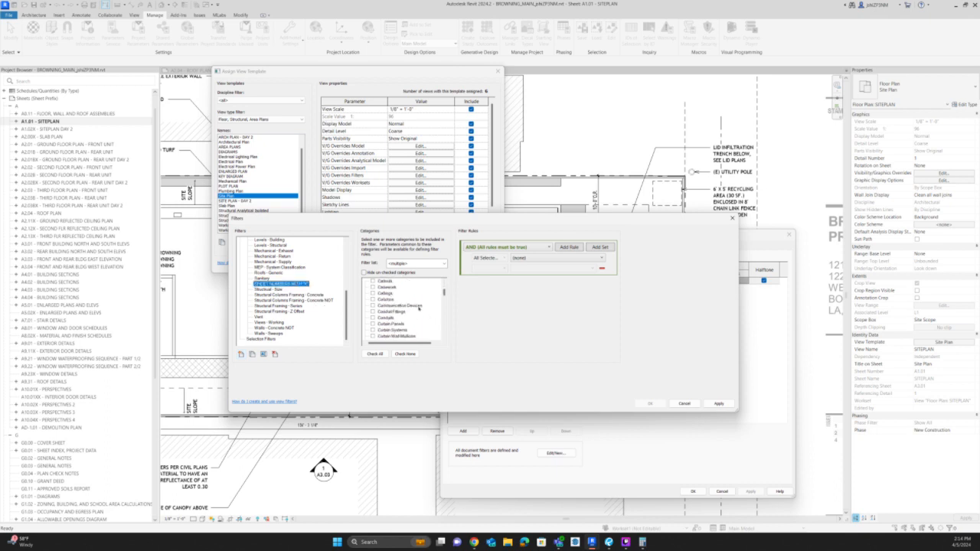
click(373, 305)
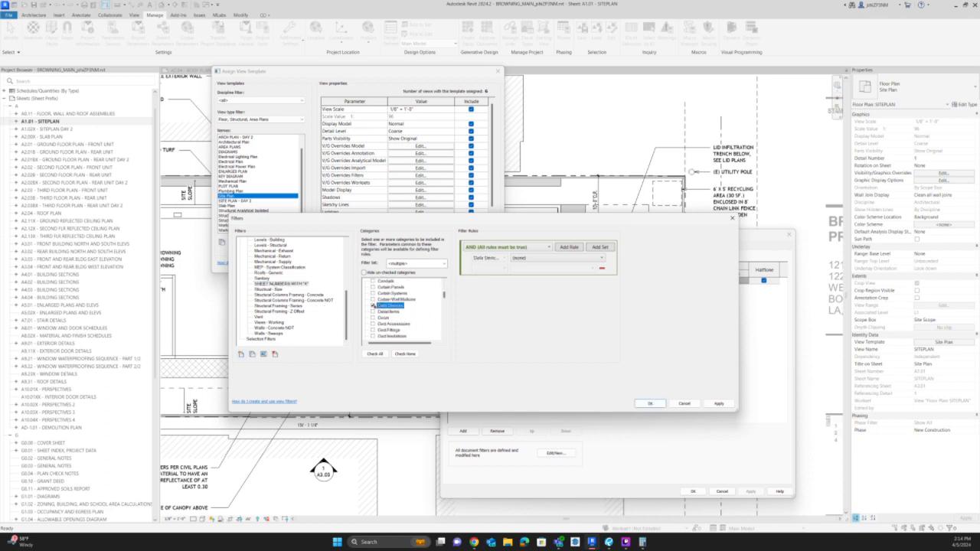
click(373, 306)
scroll(374, 310, down, 4)
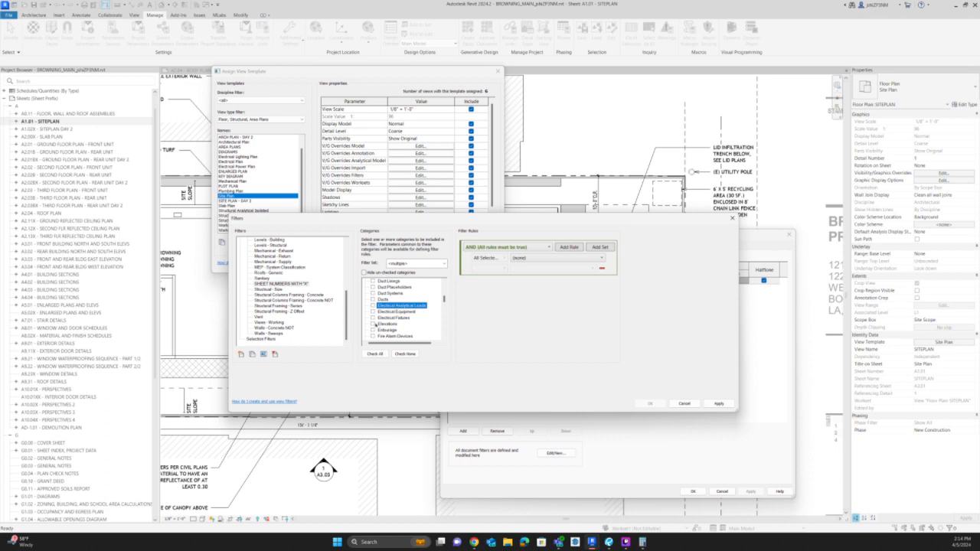
click(374, 324)
scroll(375, 326, down, 8)
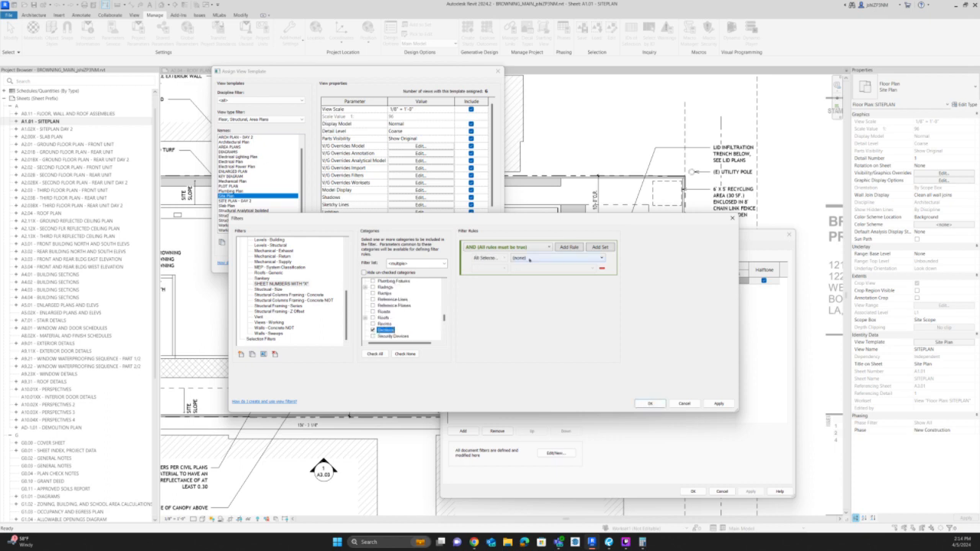
Define the filter's rule on the Sheet Number parameter and save the filter definition.
click(529, 259)
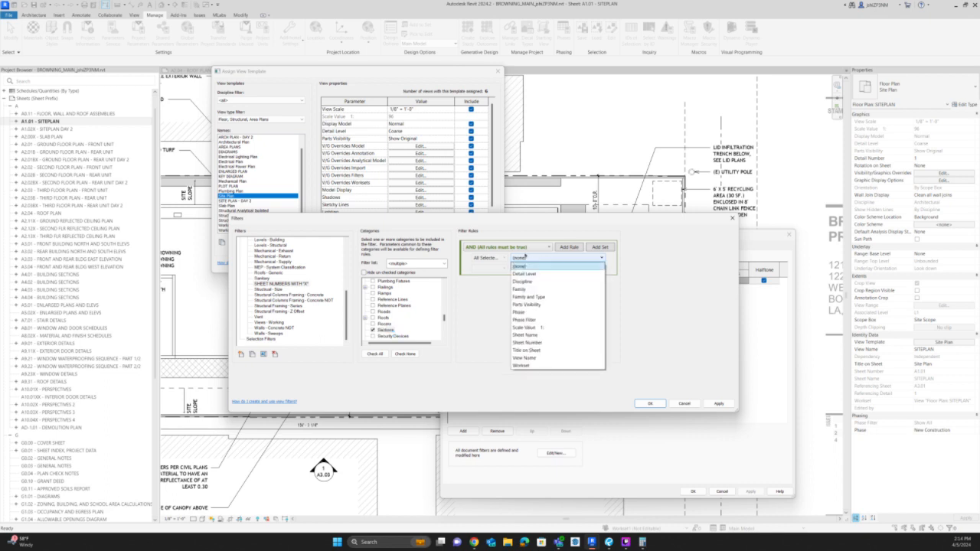
click(519, 259)
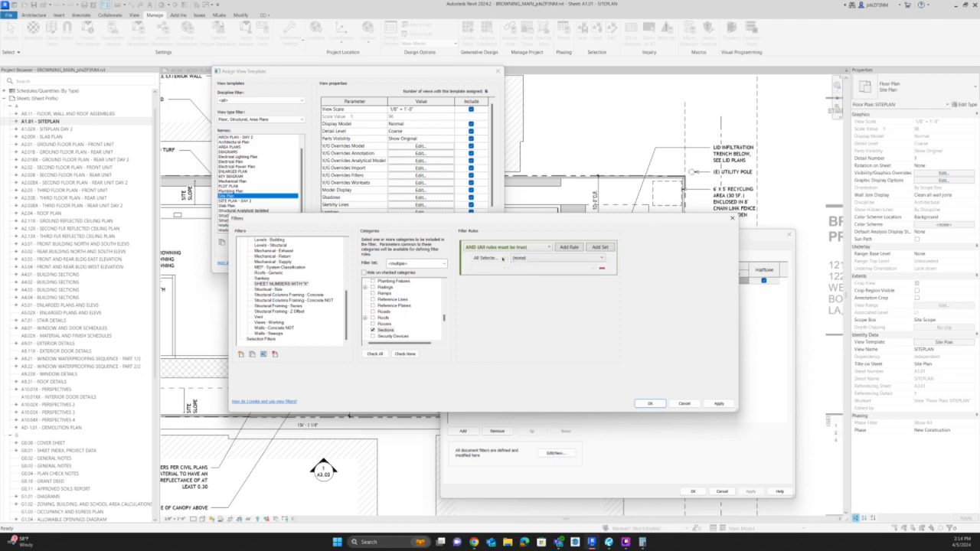
click(525, 259)
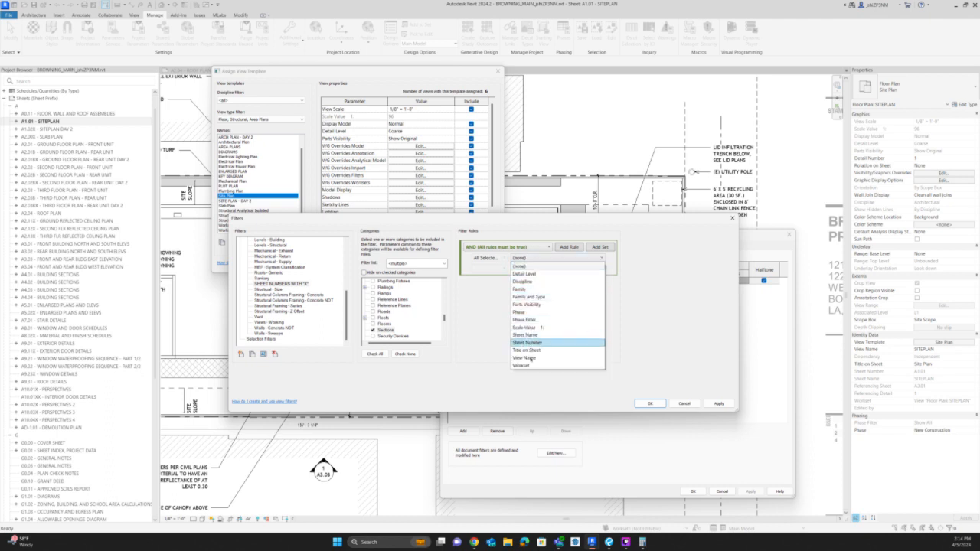
click(541, 343)
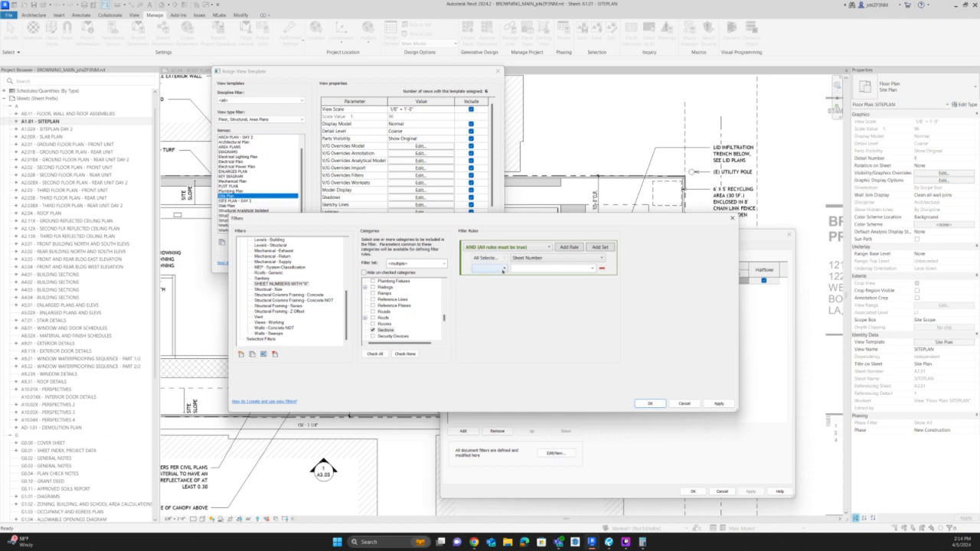
click(503, 269)
click(516, 326)
text(8)
click(649, 403)
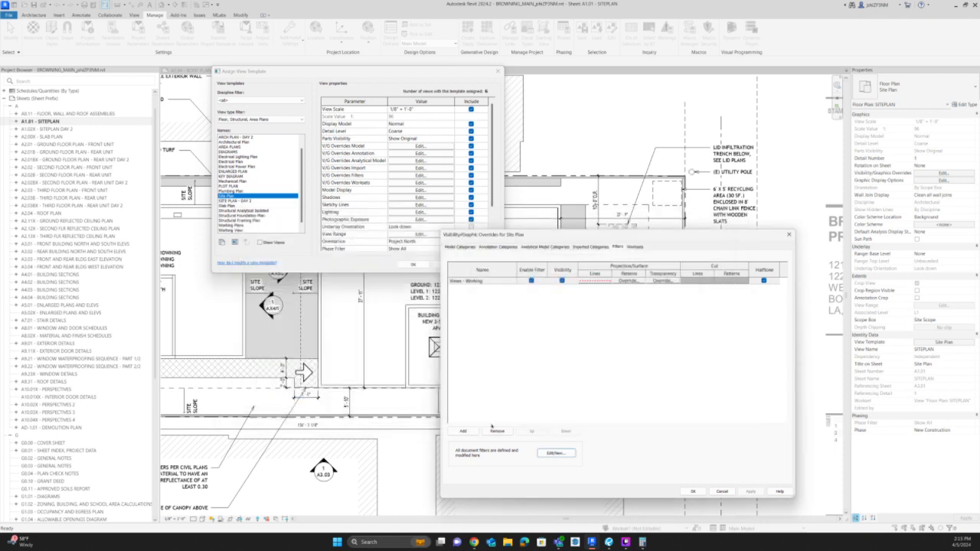
Add the SHEET NUMBERS WITH "X" filter to the Site Plan template's visibility overrides.
click(462, 431)
click(597, 349)
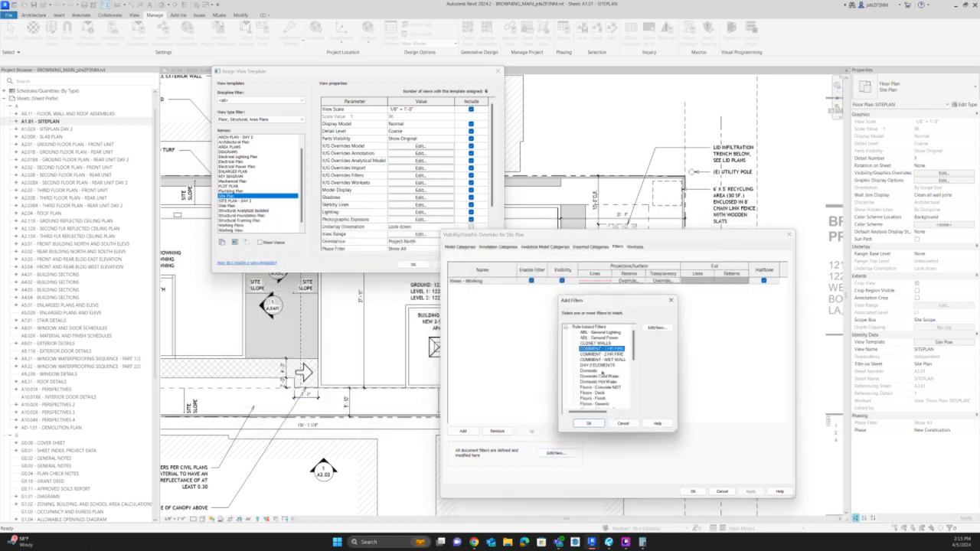
scroll(602, 373, down, 6)
click(601, 381)
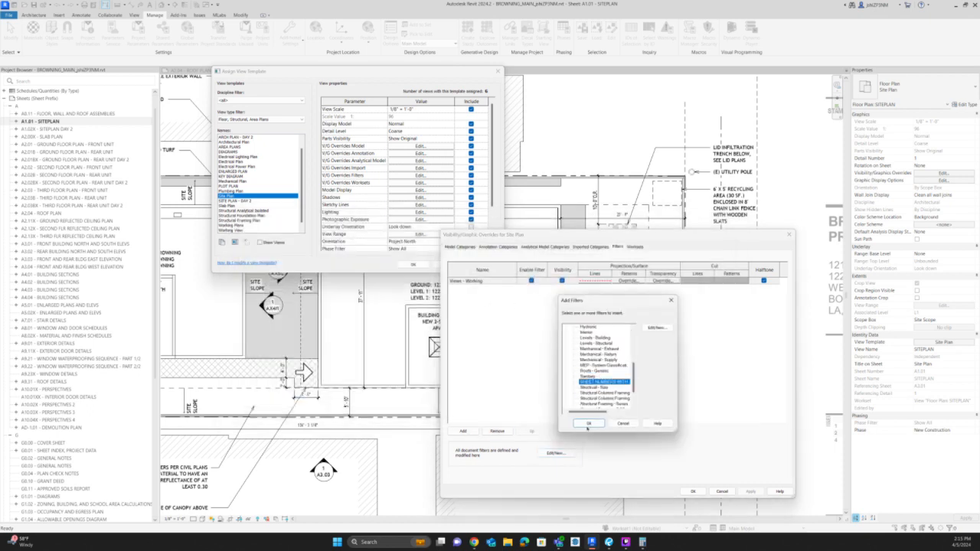
click(588, 423)
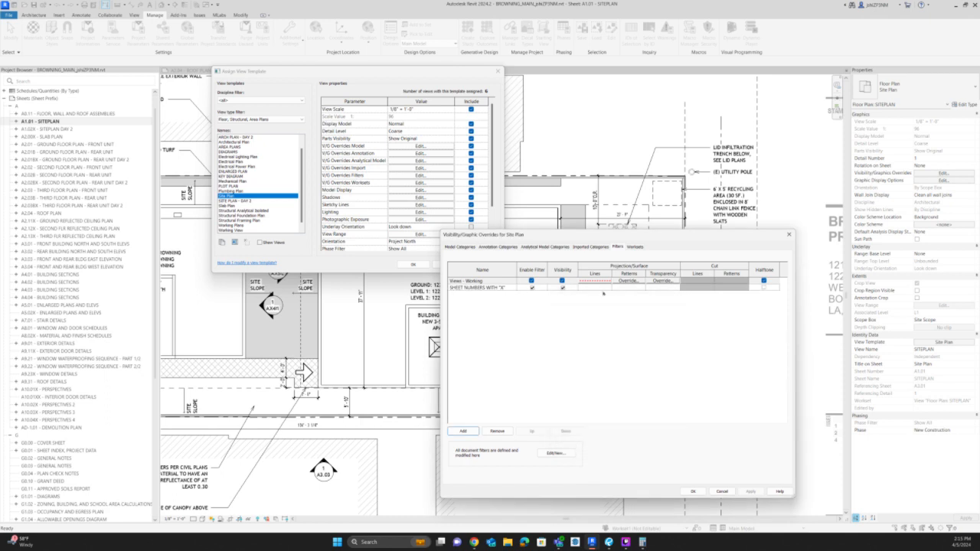
Override the projection line color of the SHEET NUMBERS WITH "X" filter to red and apply it to the Site Plan template.
click(602, 287)
click(594, 287)
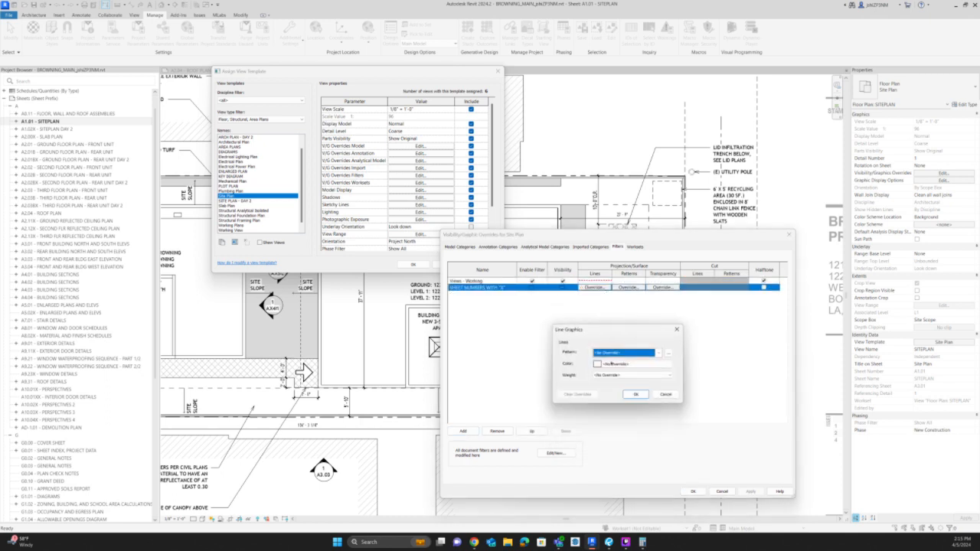
click(611, 364)
click(551, 372)
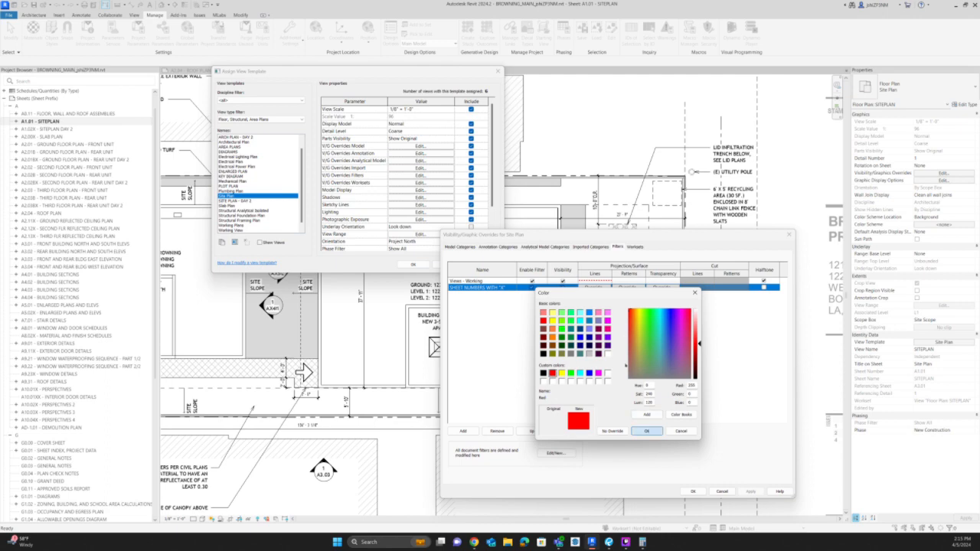
click(646, 431)
click(657, 420)
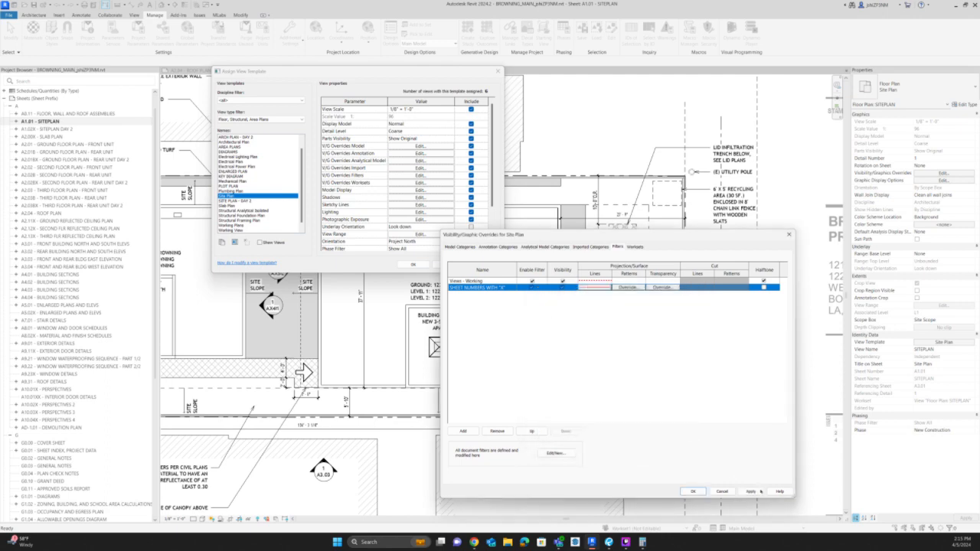
click(753, 491)
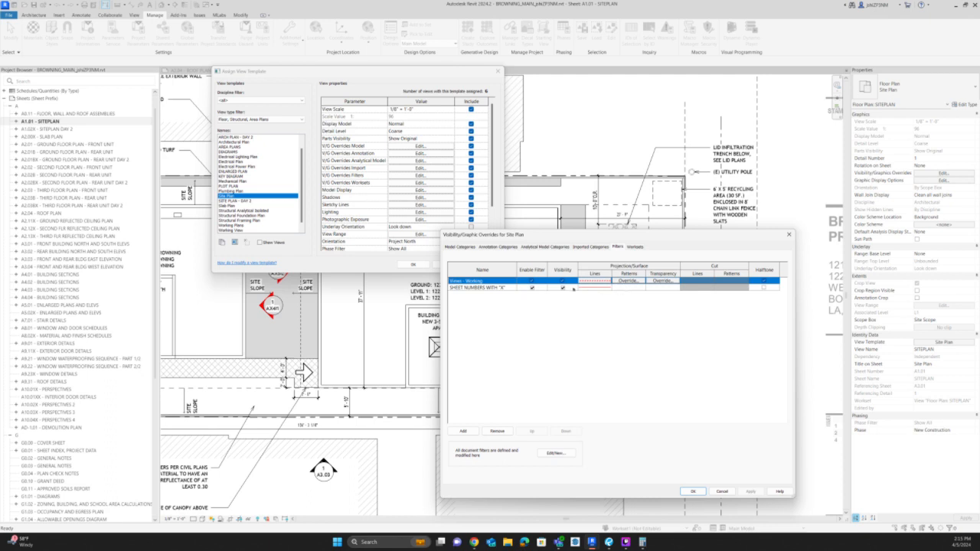
Test switching off the SHEET NUMBERS WITH "X" filter's visibility, restore it, and accept the Site Plan template changes.
click(563, 288)
click(753, 491)
click(567, 289)
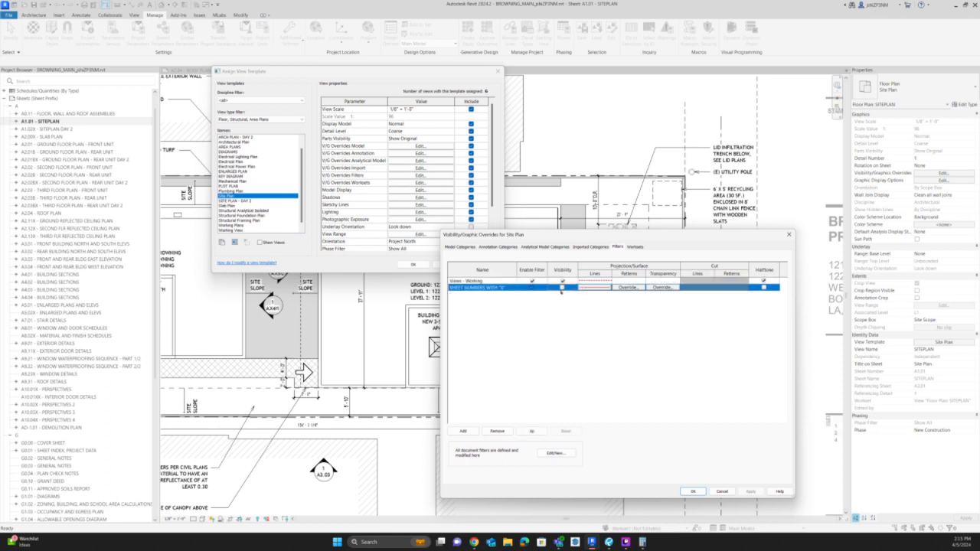
click(563, 288)
click(751, 492)
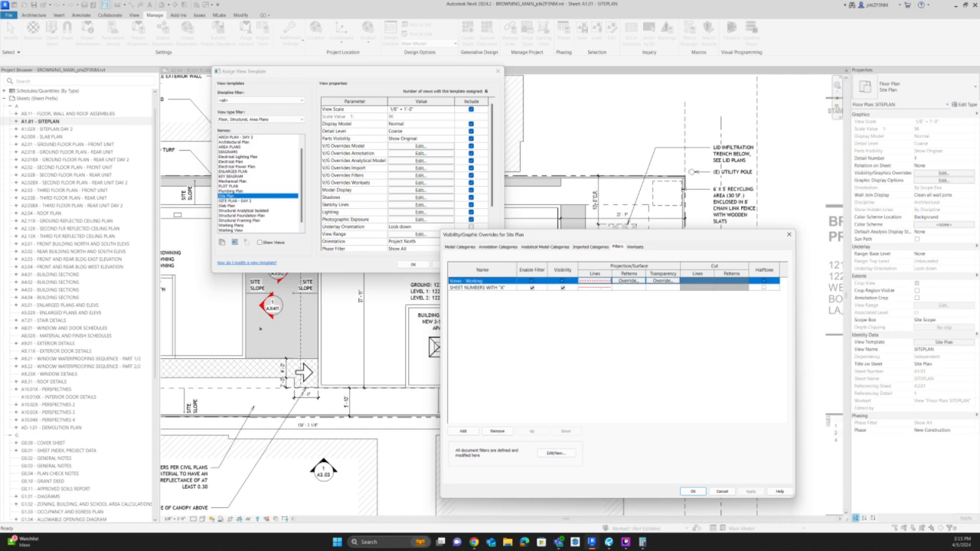
click(691, 490)
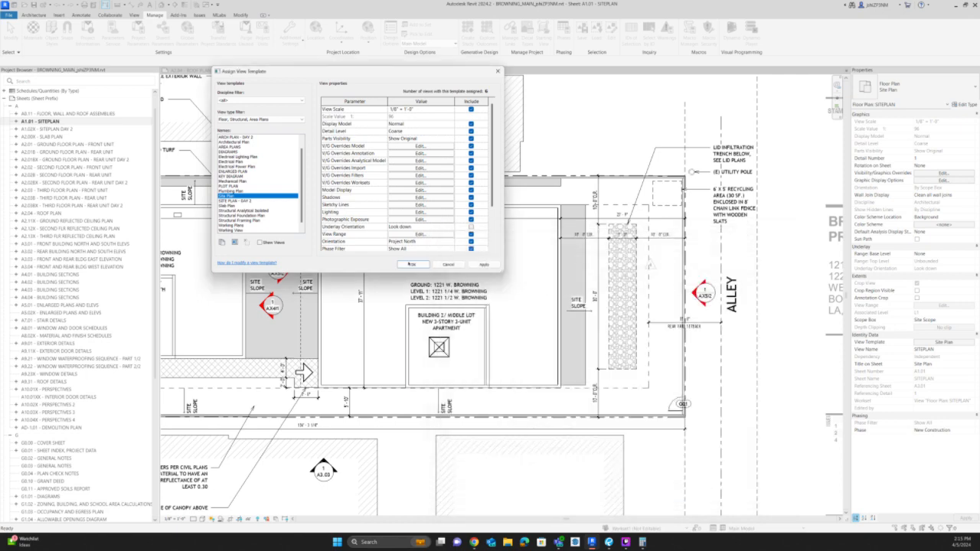
click(413, 264)
Move the red X5 elevation marker beside the alley straight up, clear of the overlapping A3.02 marker.
scroll(715, 290, up, 4)
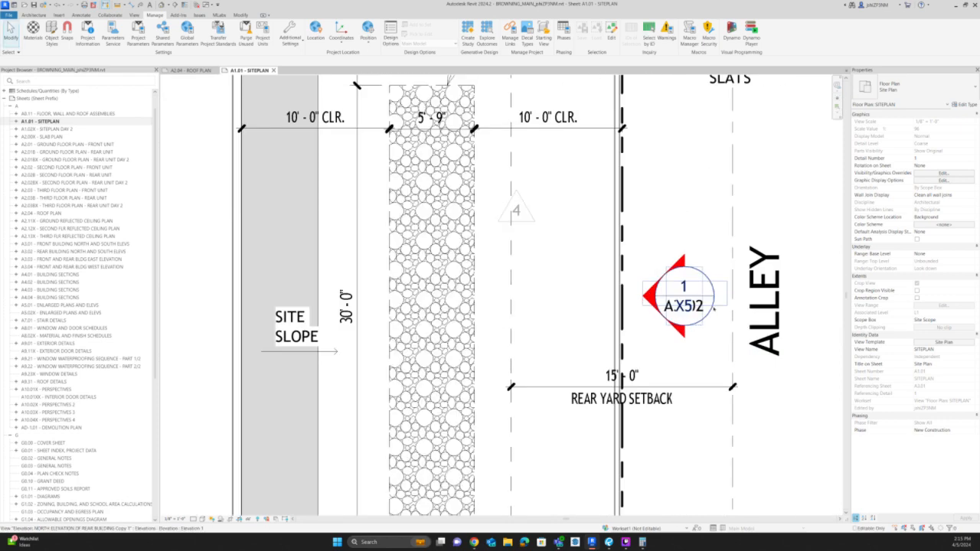
click(710, 295)
key(m)
key(v)
click(707, 295)
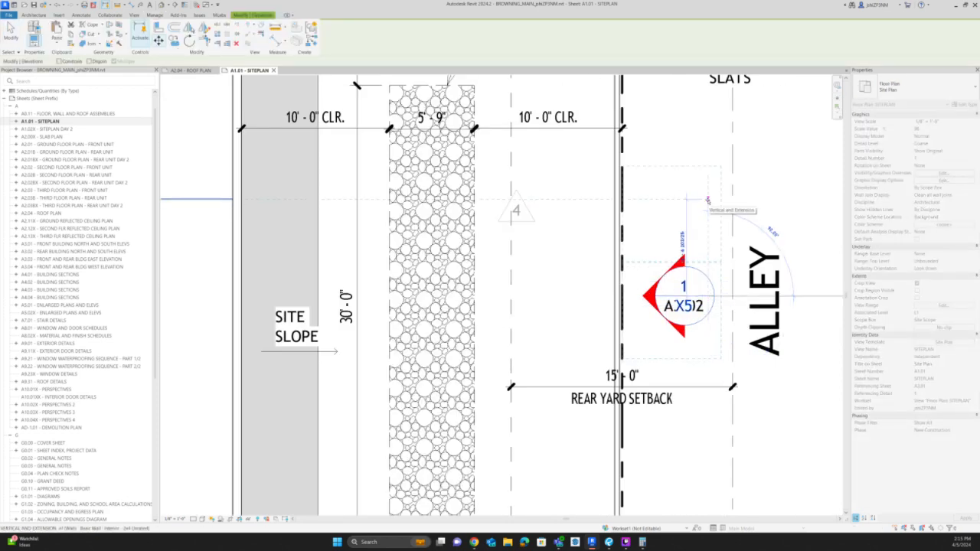
click(707, 200)
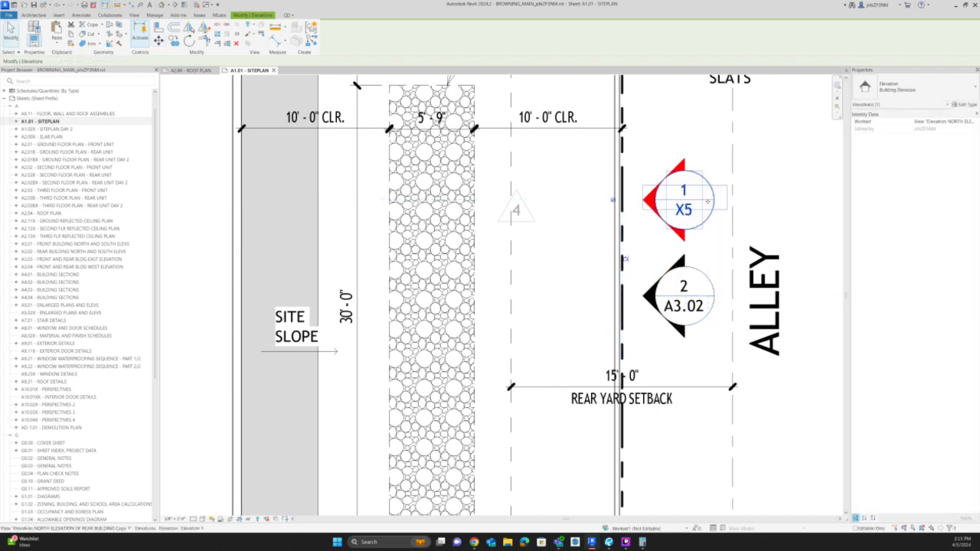
click(711, 227)
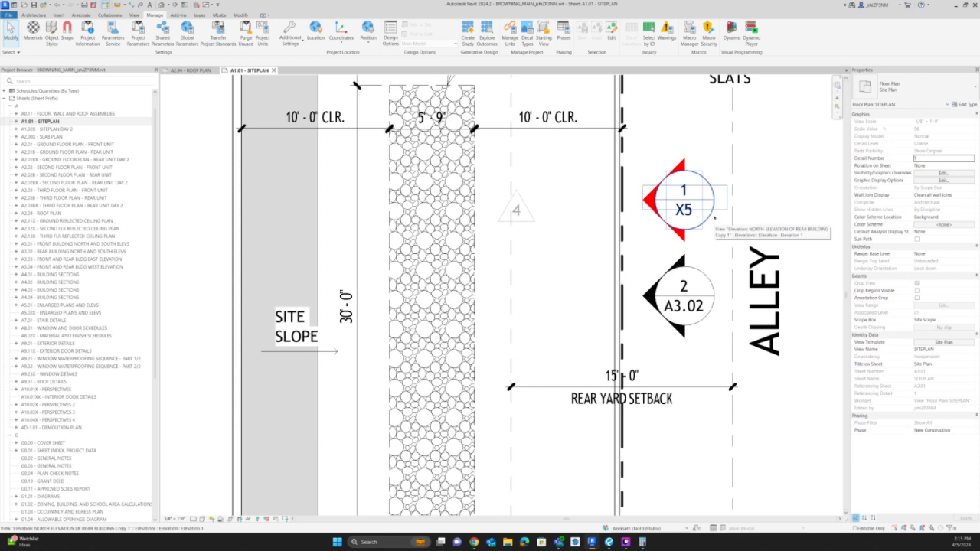
click(713, 218)
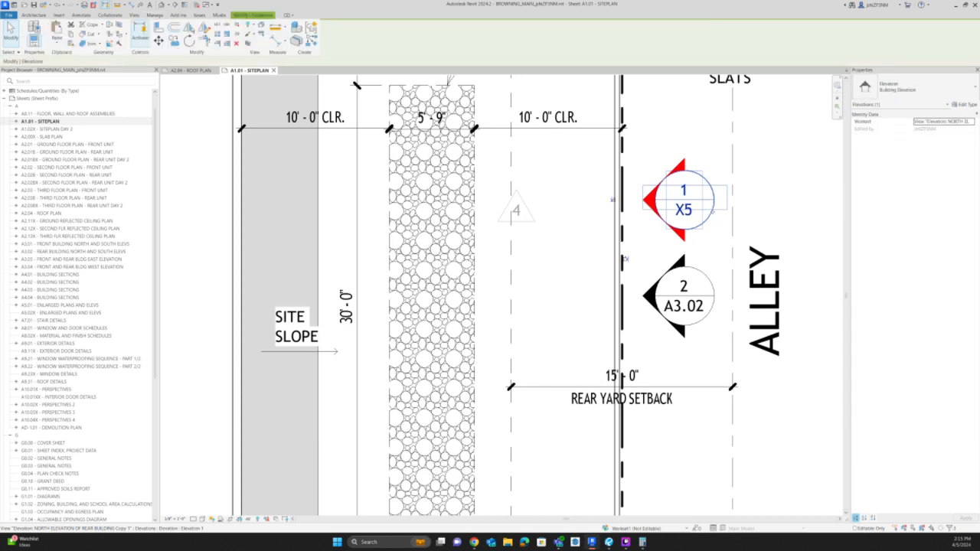
click(722, 234)
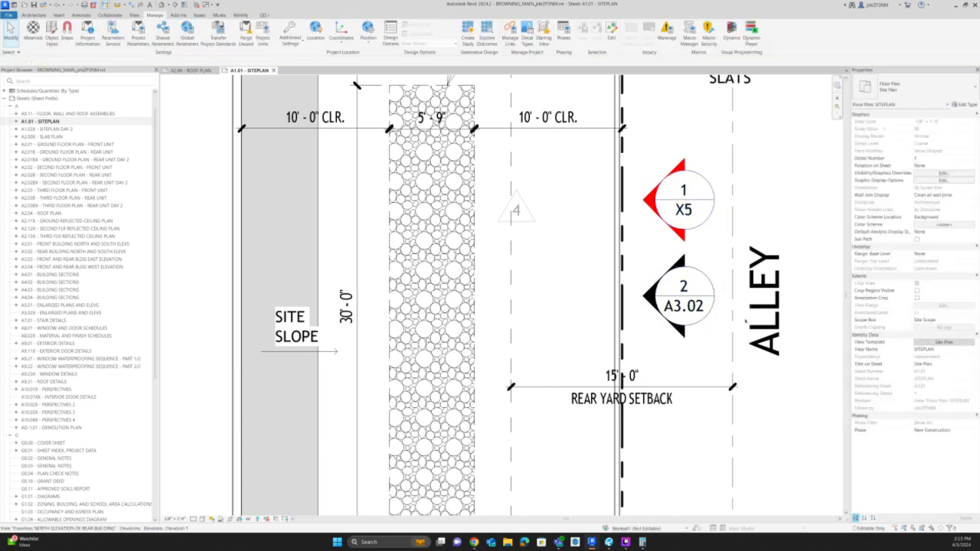
Check the projection line override of the SHEET NUMBERS WITH "X" filter in the Site Plan view template.
click(943, 341)
click(420, 183)
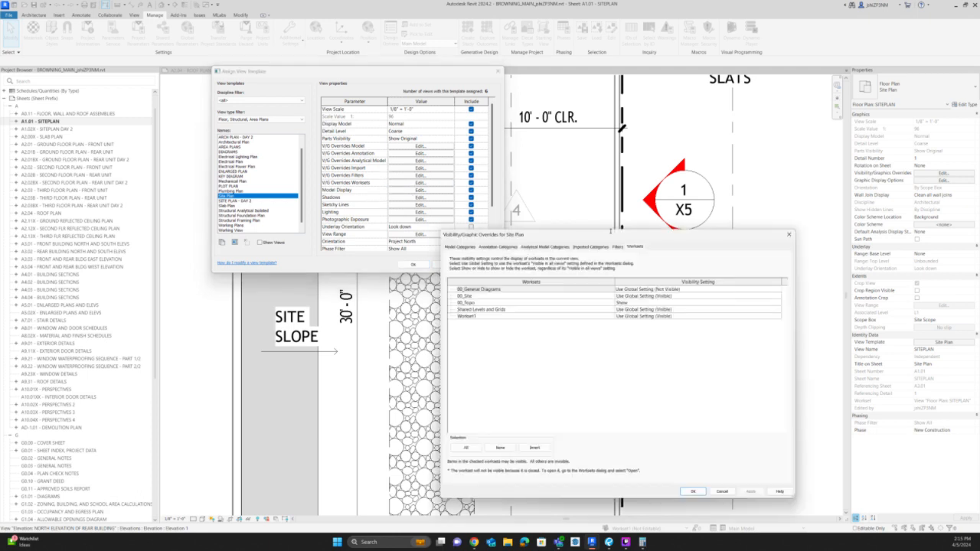
click(616, 248)
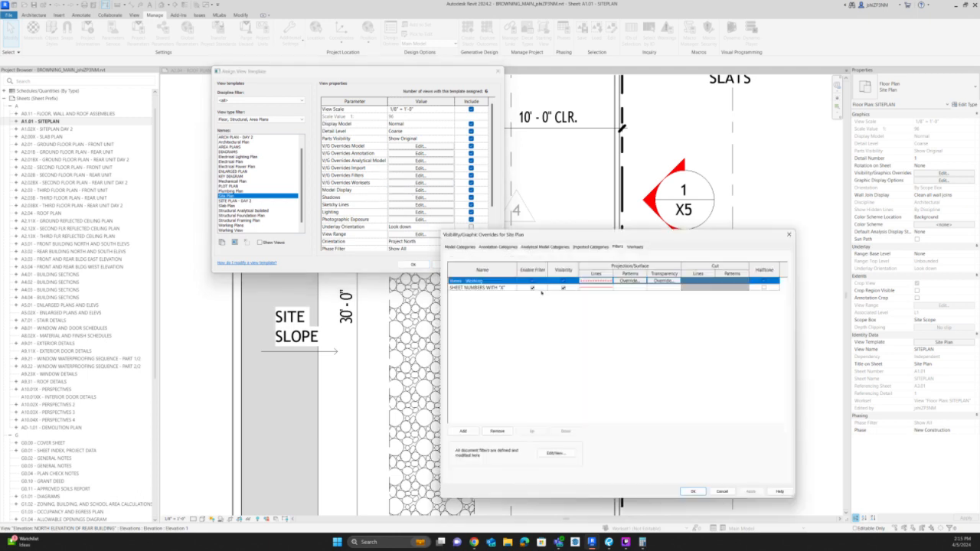
click(606, 288)
click(604, 288)
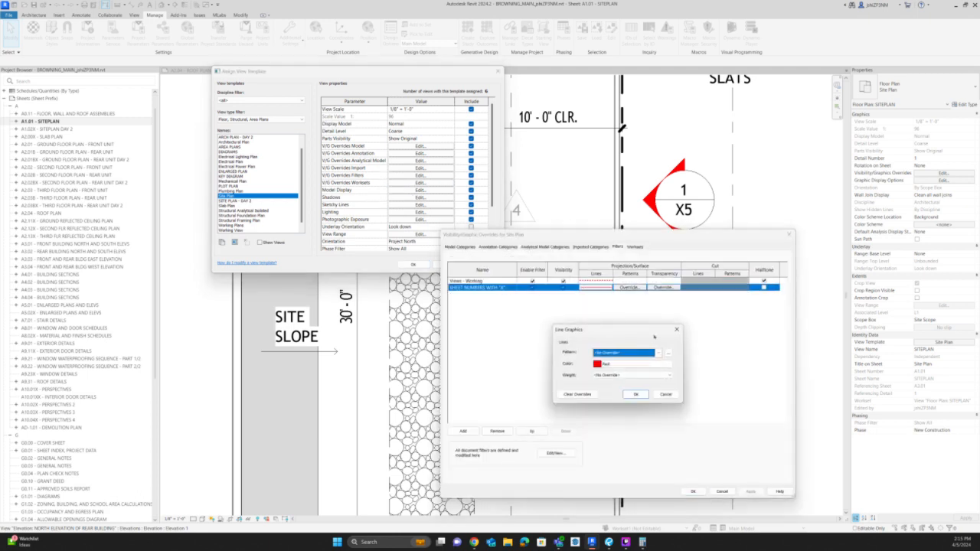
click(676, 329)
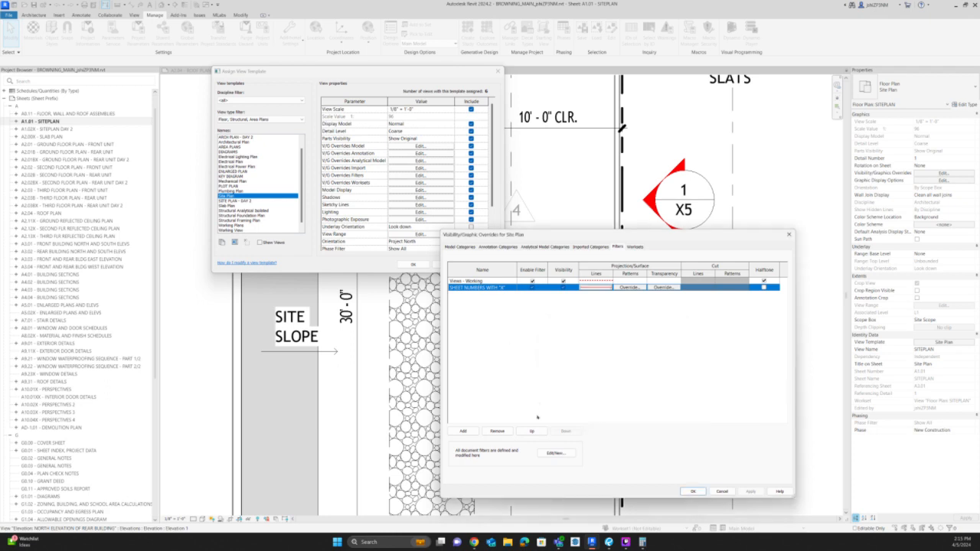
Examine the checked categories and the rule in the SHEET NUMBERS WITH "X" filter definition.
click(556, 453)
scroll(390, 318, down, 20)
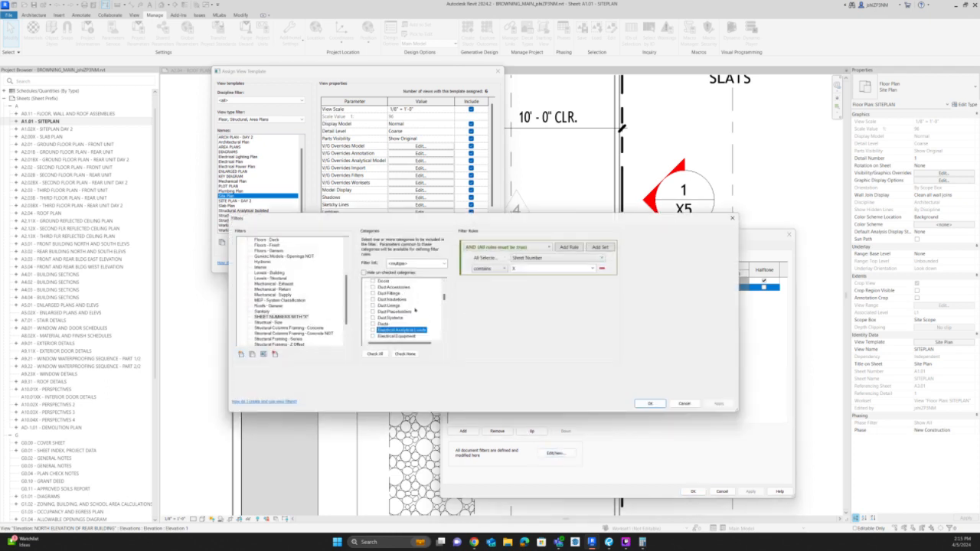
scroll(403, 325, up, 15)
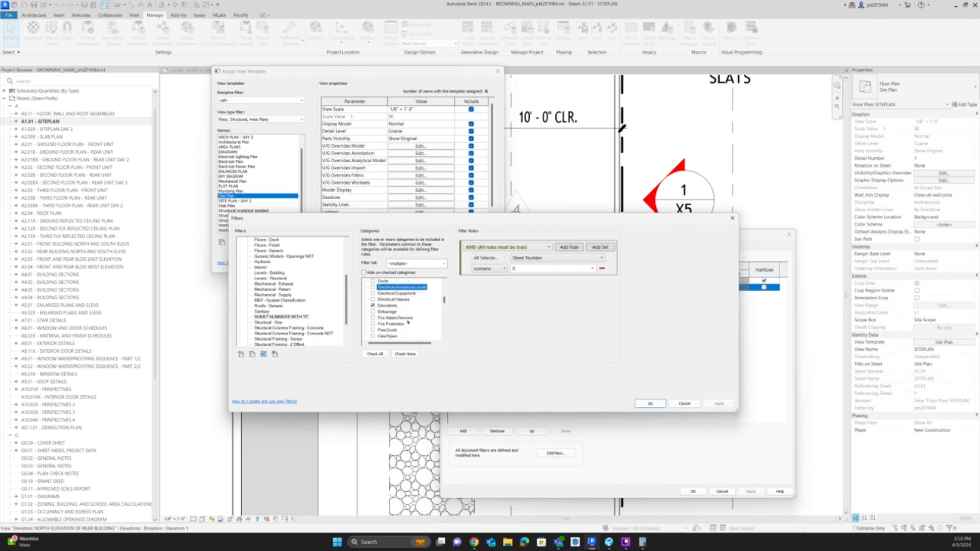
scroll(400, 315, down, 4)
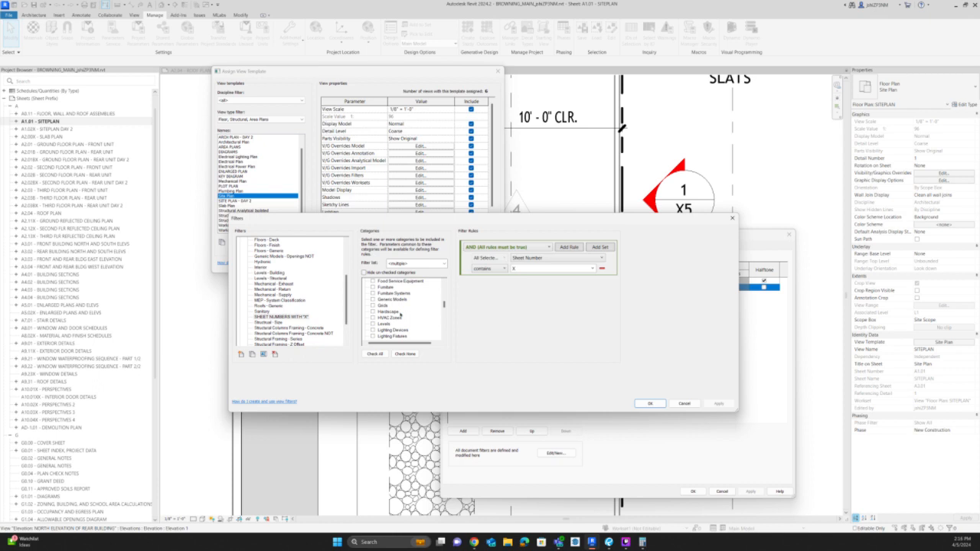
scroll(399, 314, down, 5)
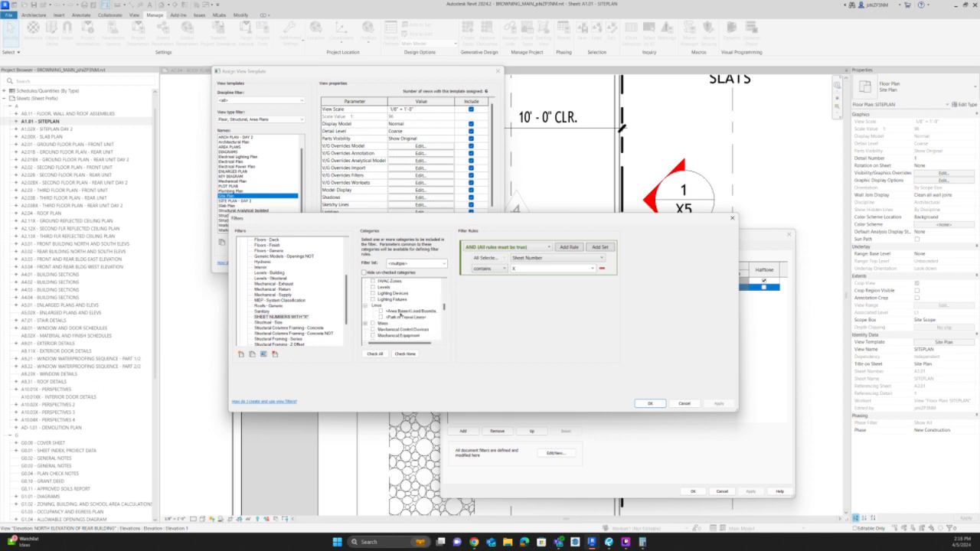
scroll(399, 314, down, 6)
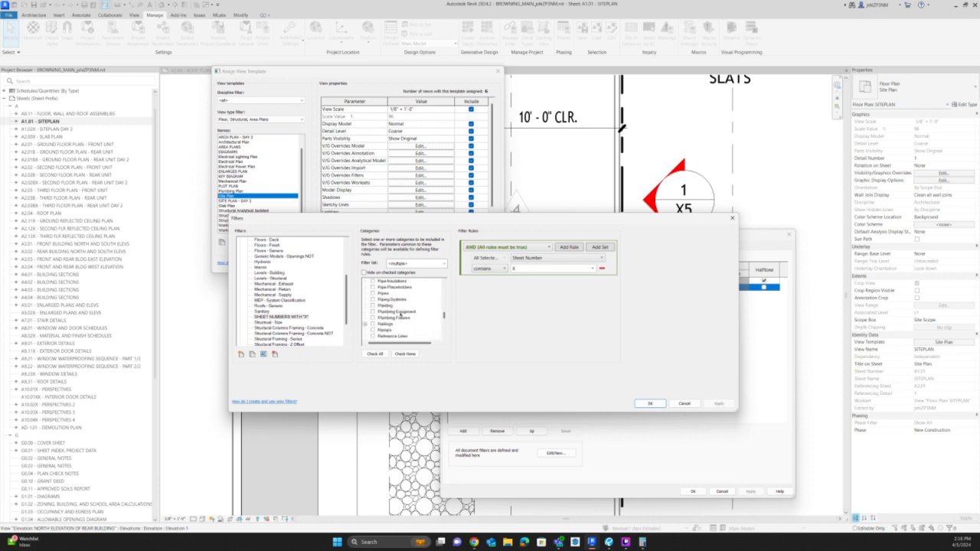
scroll(399, 313, down, 2)
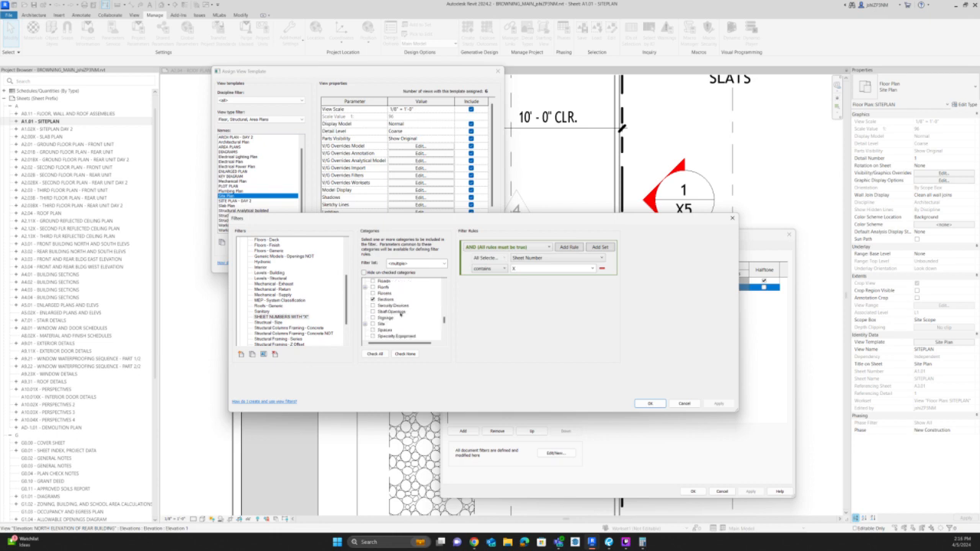
scroll(400, 313, down, 1)
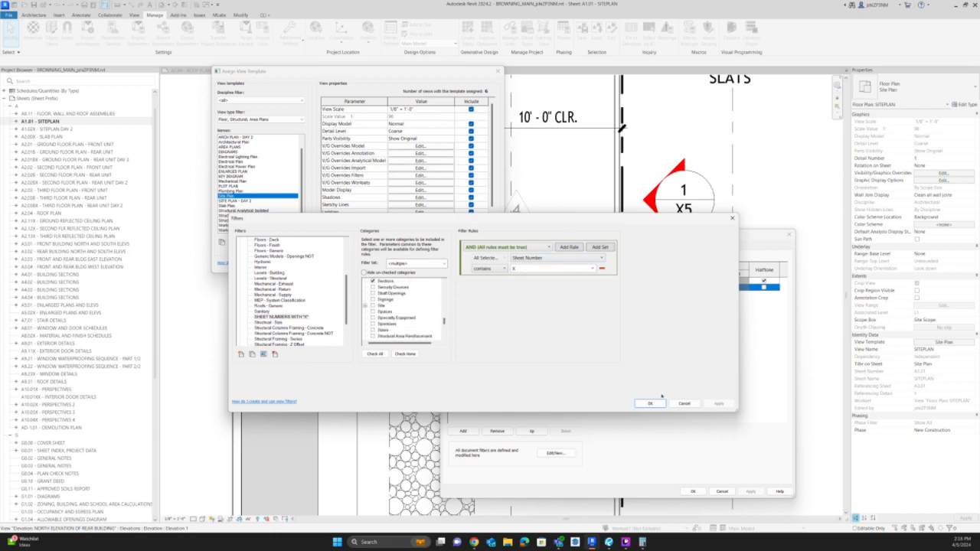
click(649, 403)
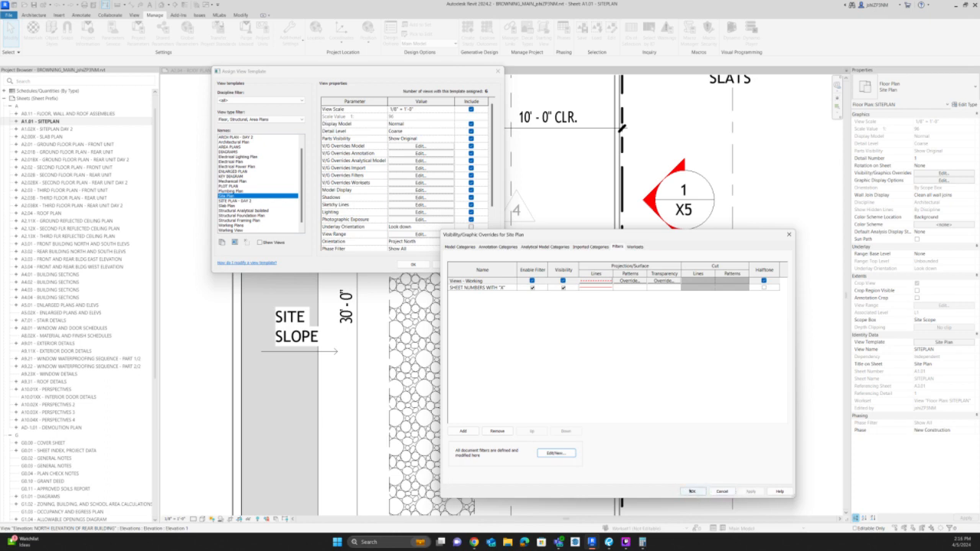
Test the filter's effect on the X5 elevation marker by switching its visibility off and back on.
drag(598, 239, 629, 233)
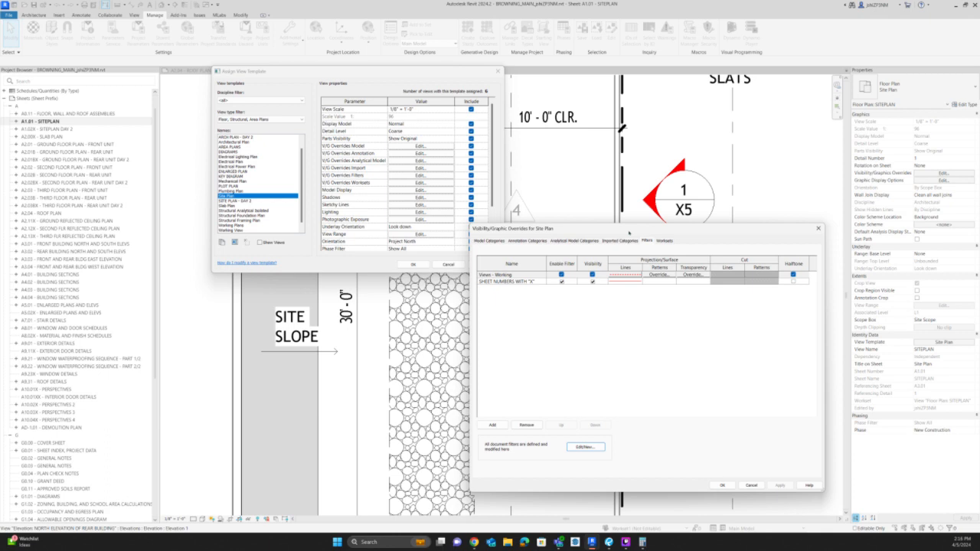
drag(598, 235, 601, 274)
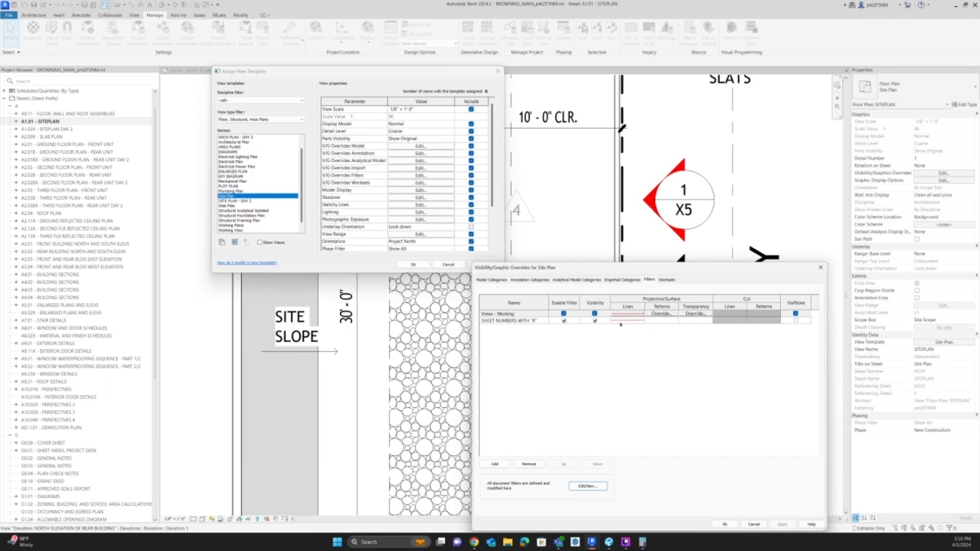
click(594, 322)
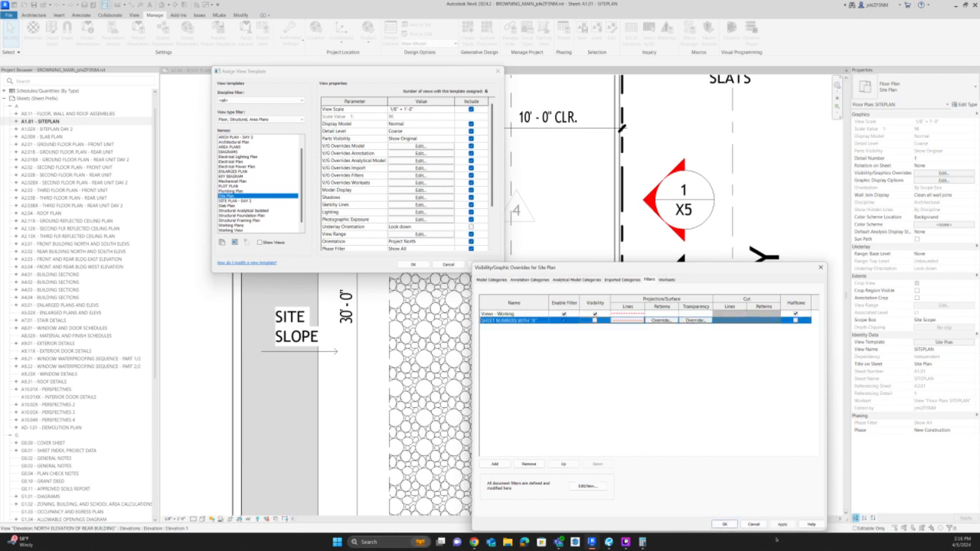
click(781, 524)
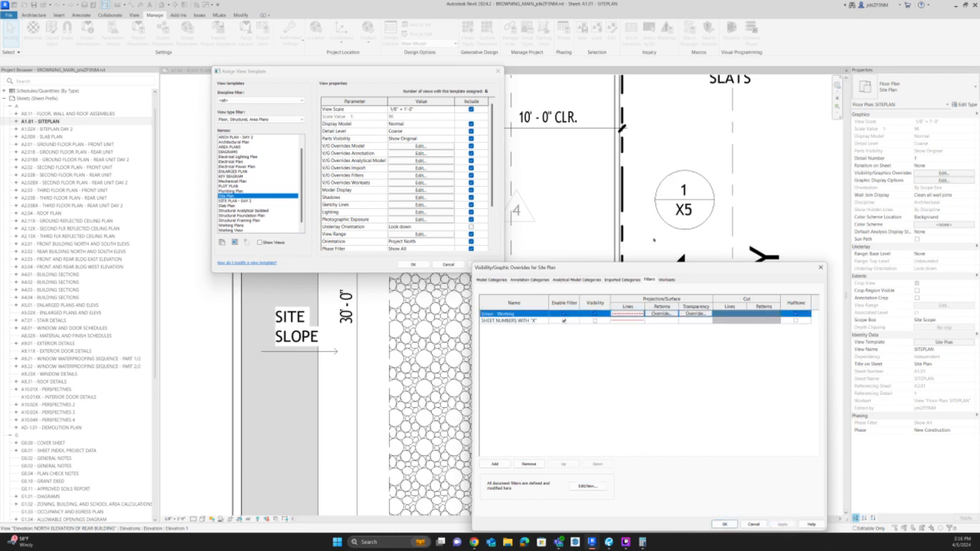
click(595, 320)
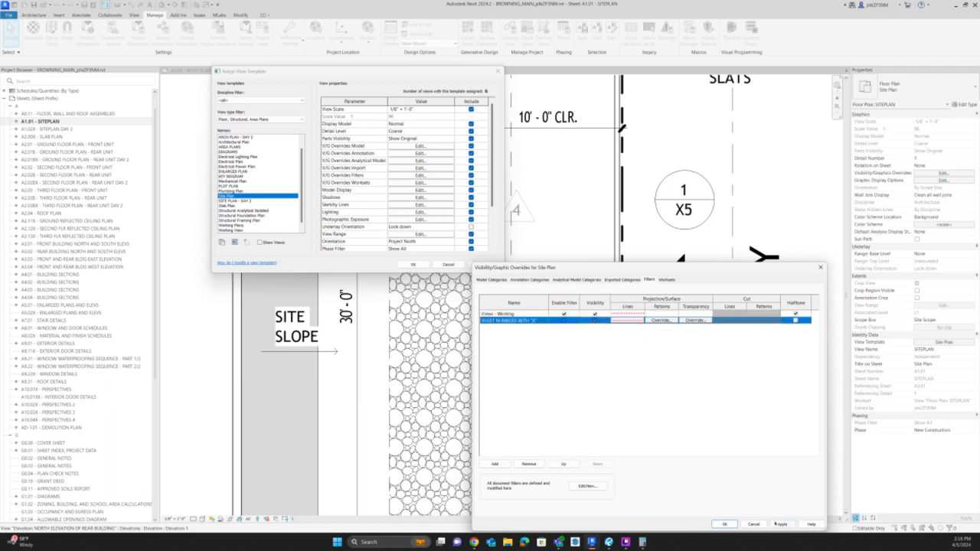
click(781, 524)
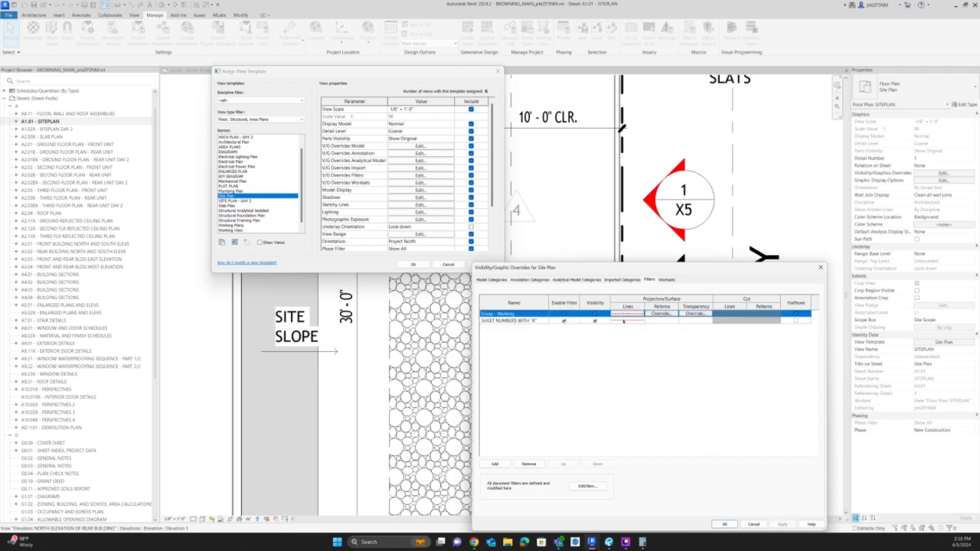
Try a dashed projection line pattern override on the SHEET NUMBERS WITH "X" filter.
click(623, 320)
click(628, 321)
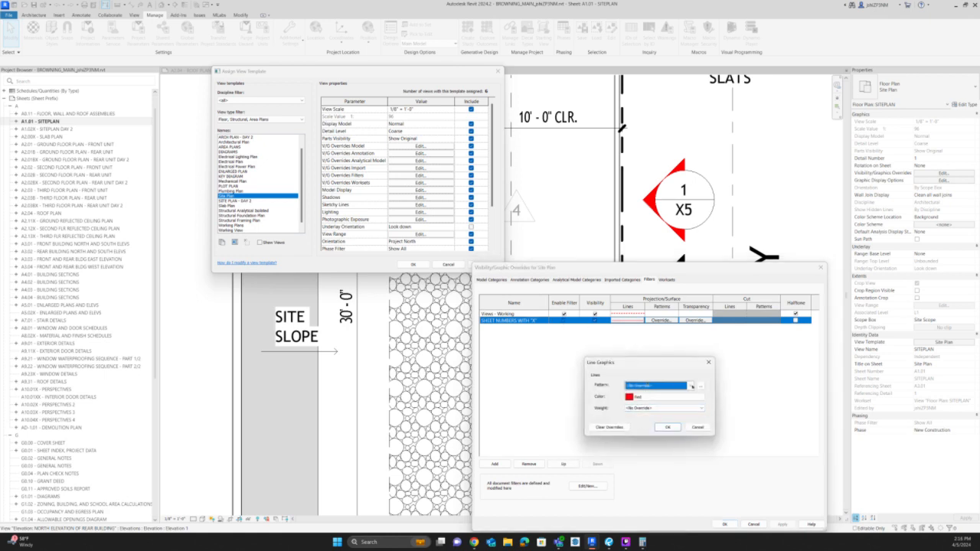
click(657, 385)
click(660, 298)
click(704, 427)
click(781, 525)
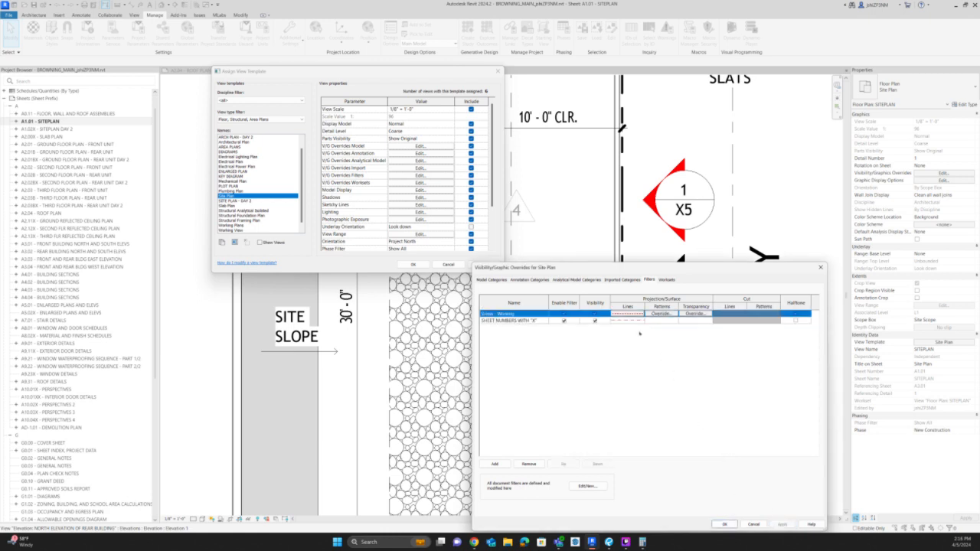
Clear the filter's line overrides, set only the line color to red, and accept the visibility overrides.
click(628, 320)
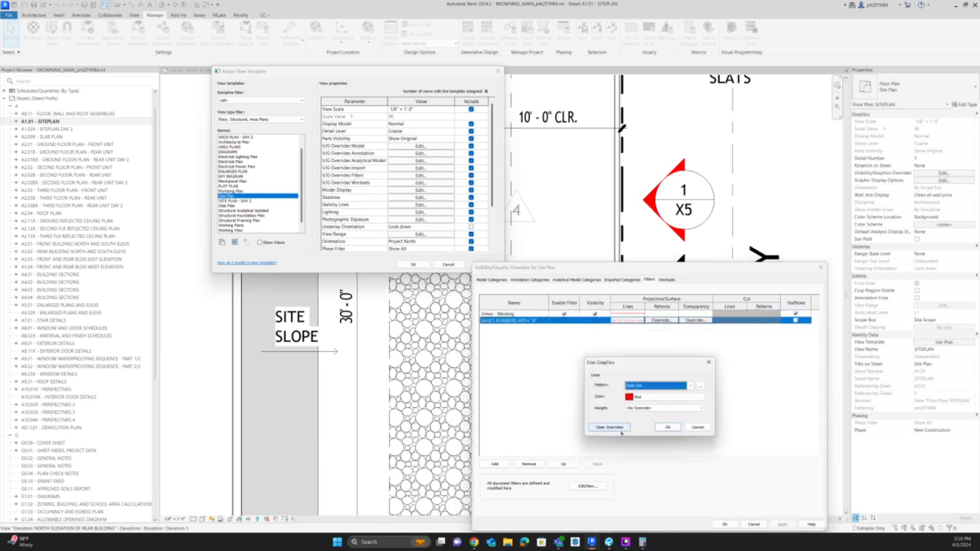
click(610, 427)
click(643, 396)
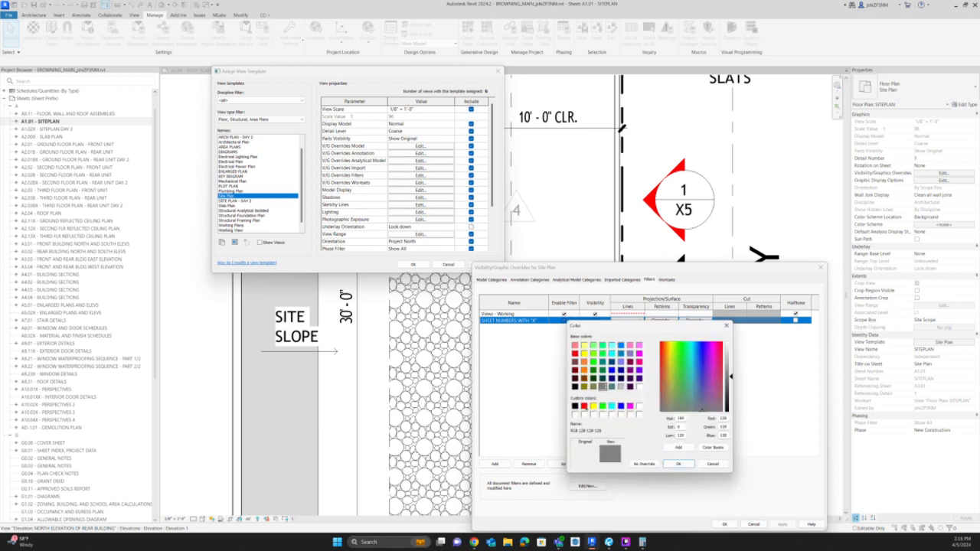
click(584, 406)
click(677, 463)
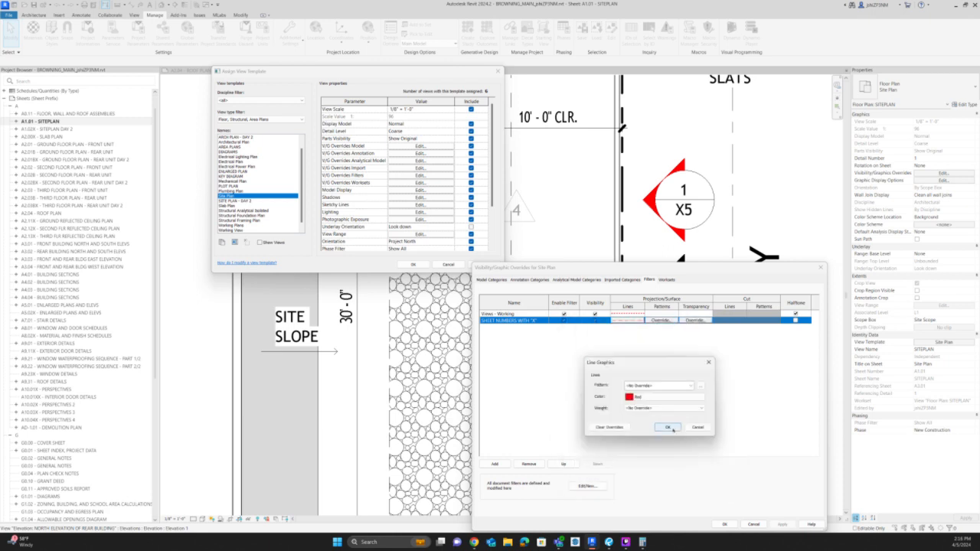
click(667, 427)
click(725, 524)
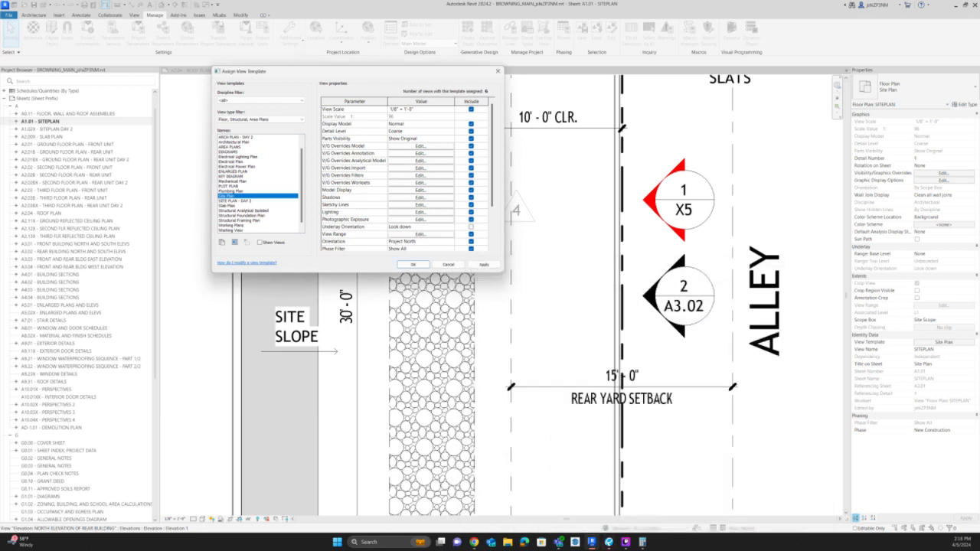